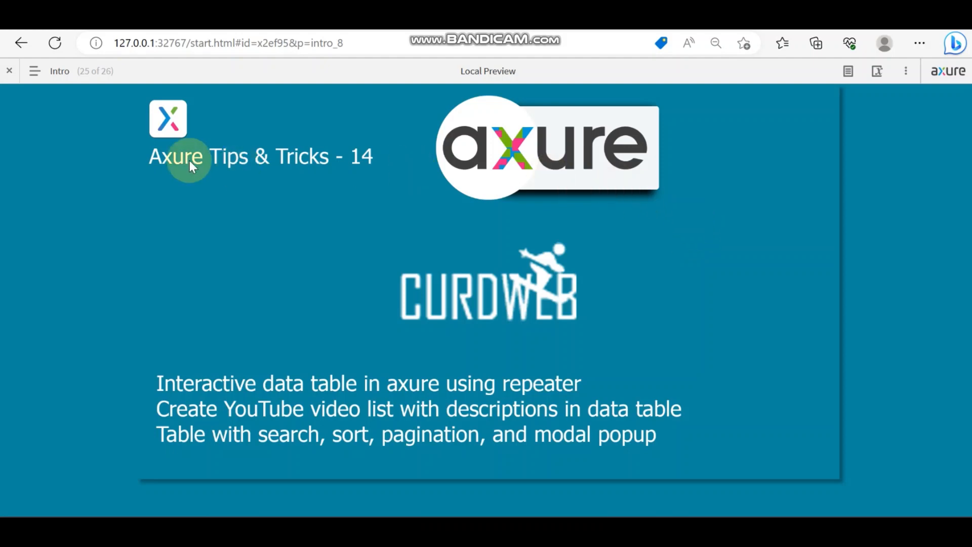
# Step: Open the InteractiveDataTable page from the Axure Tricks 14 folder in the preview and hide the page list
pyautogui.click(35, 71)
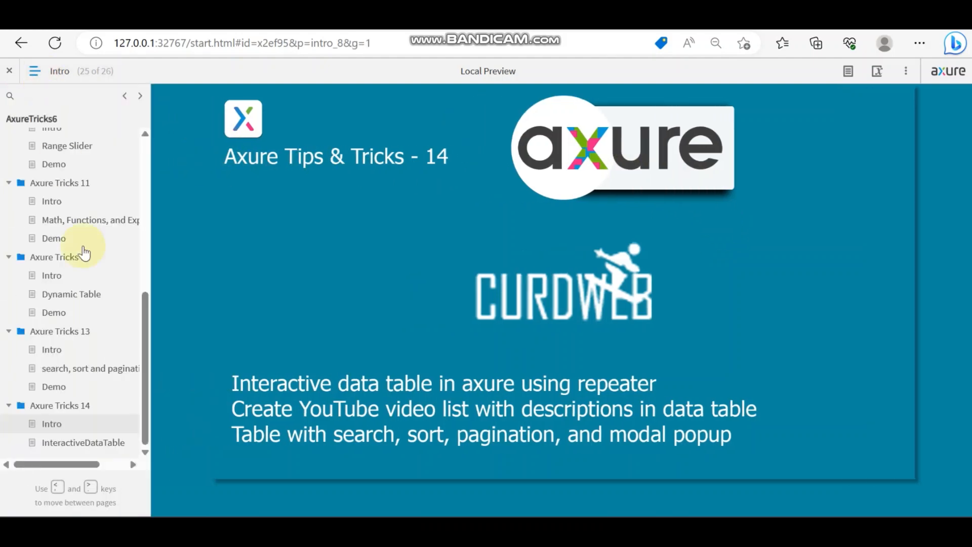
pyautogui.click(71, 443)
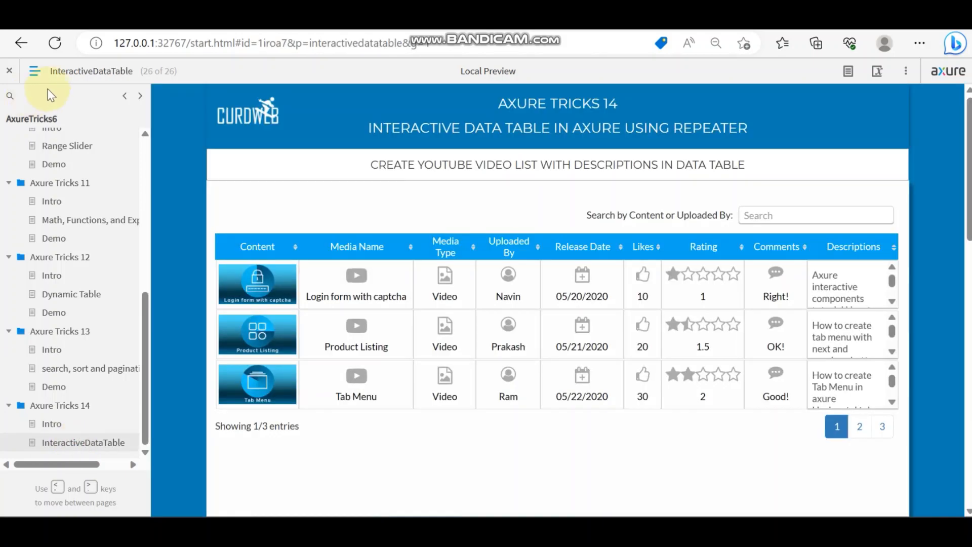
pyautogui.click(45, 76)
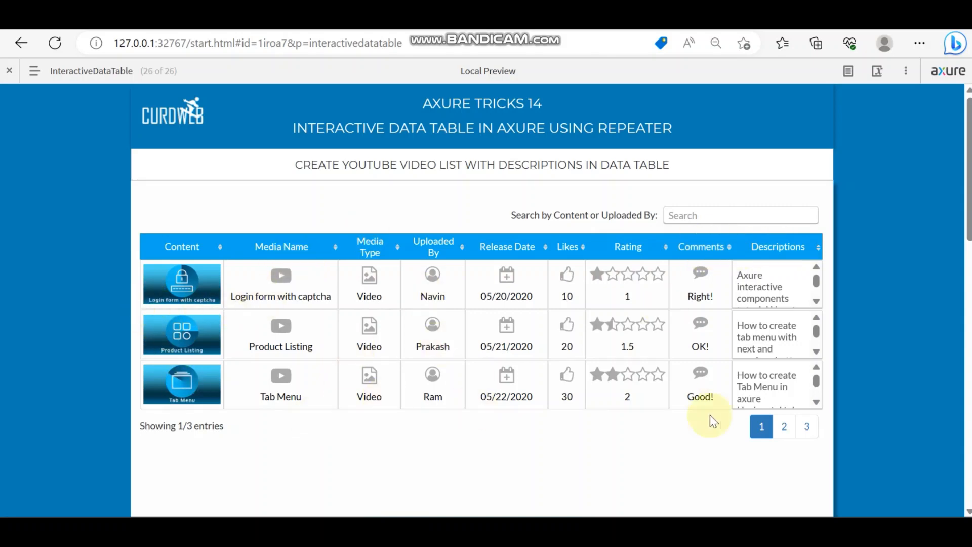
# Step: Browse through pages 1, 2 and 3 of the video table to test its pagination
pyautogui.click(784, 429)
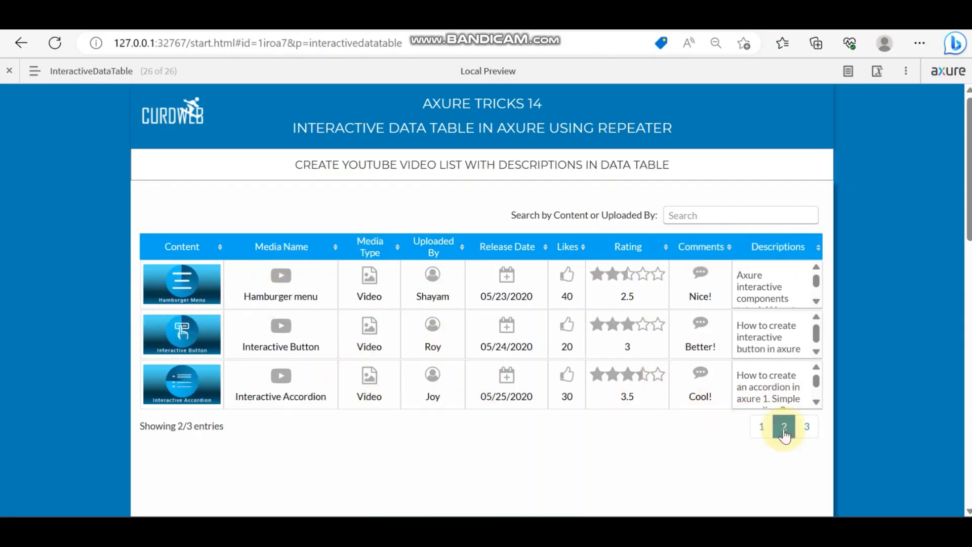
pyautogui.click(806, 426)
pyautogui.click(761, 429)
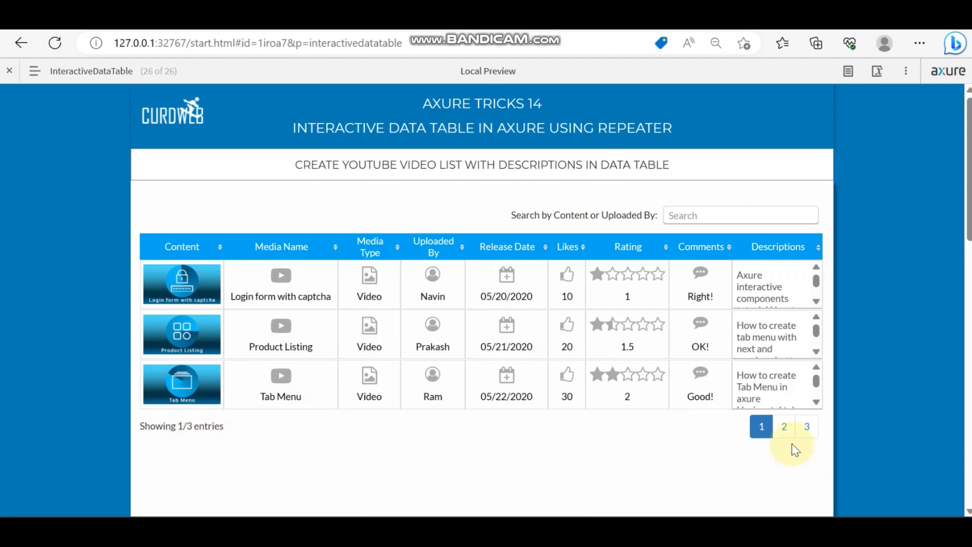
pyautogui.click(783, 427)
pyautogui.click(805, 434)
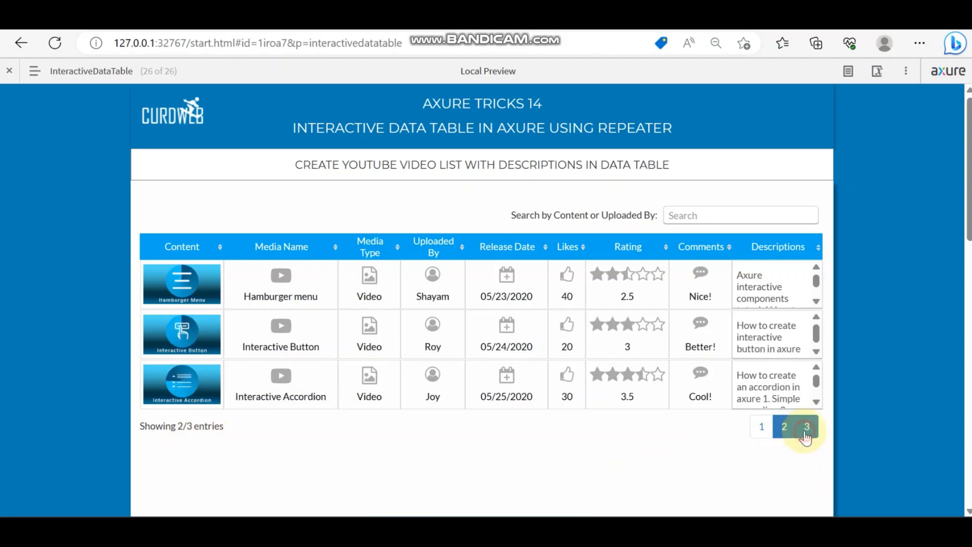
# Step: Search the table for "niv" and for "na", and clear the search field
pyautogui.click(689, 217)
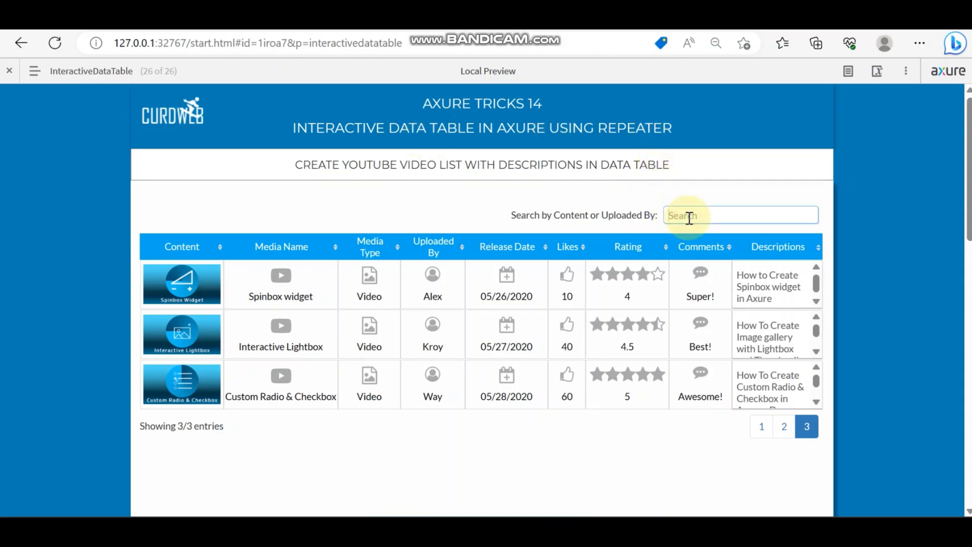
pyautogui.write('niv')
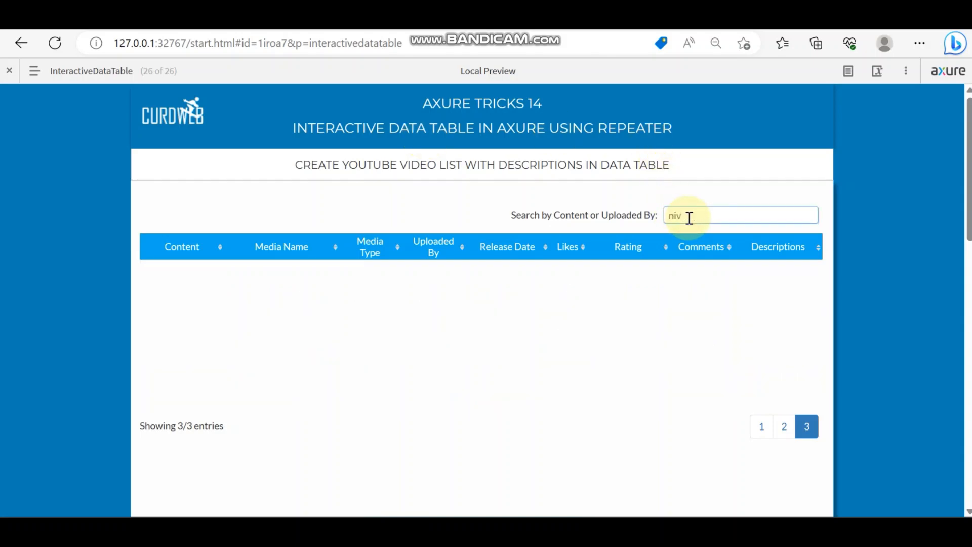
pyautogui.rightClick(688, 217)
pyautogui.press('Escape')
pyautogui.press('BackSpace')
pyautogui.press('BackSpace')
pyautogui.write('a')
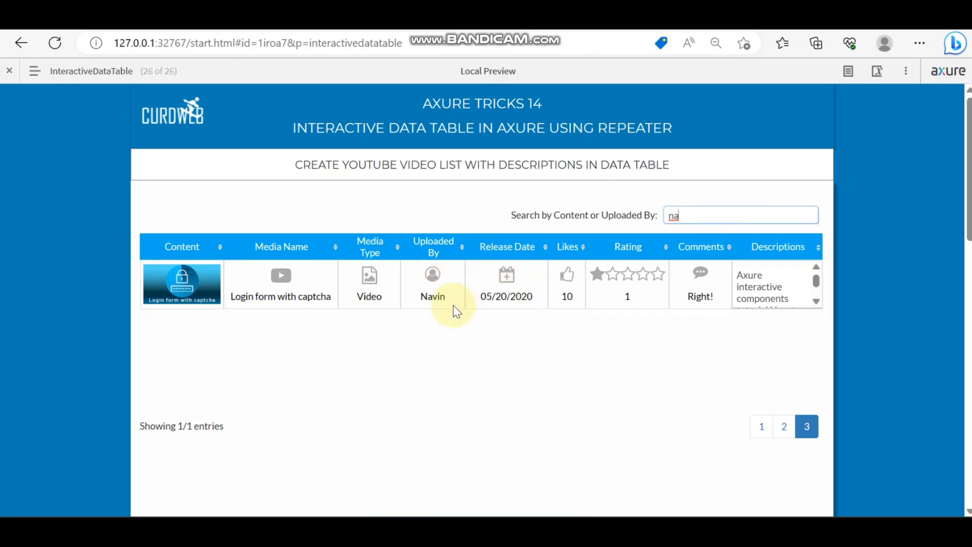
pyautogui.press('BackSpace')
pyautogui.press('BackSpace')
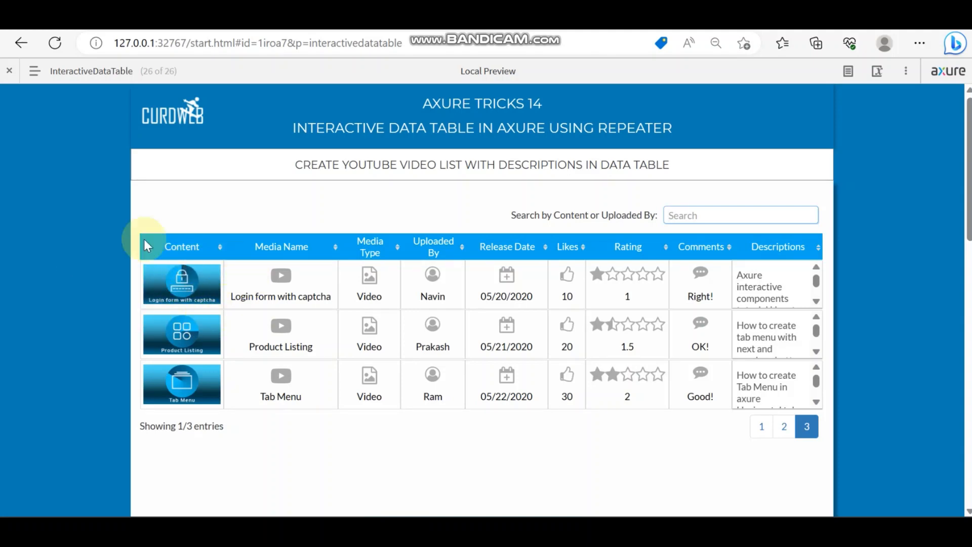
# Step: View and close the details popups of the Login form with captcha and Product Listing videos
pyautogui.click(189, 291)
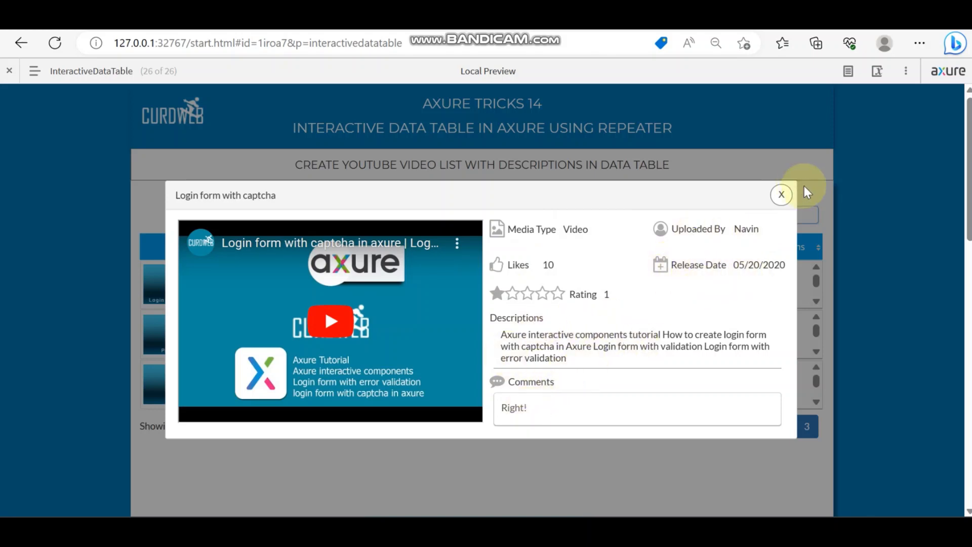
pyautogui.click(788, 198)
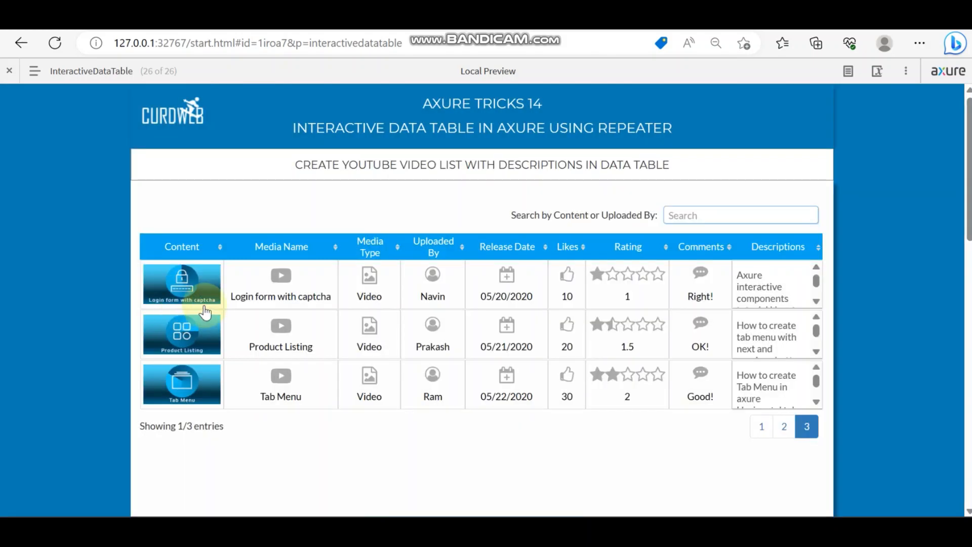
pyautogui.click(196, 339)
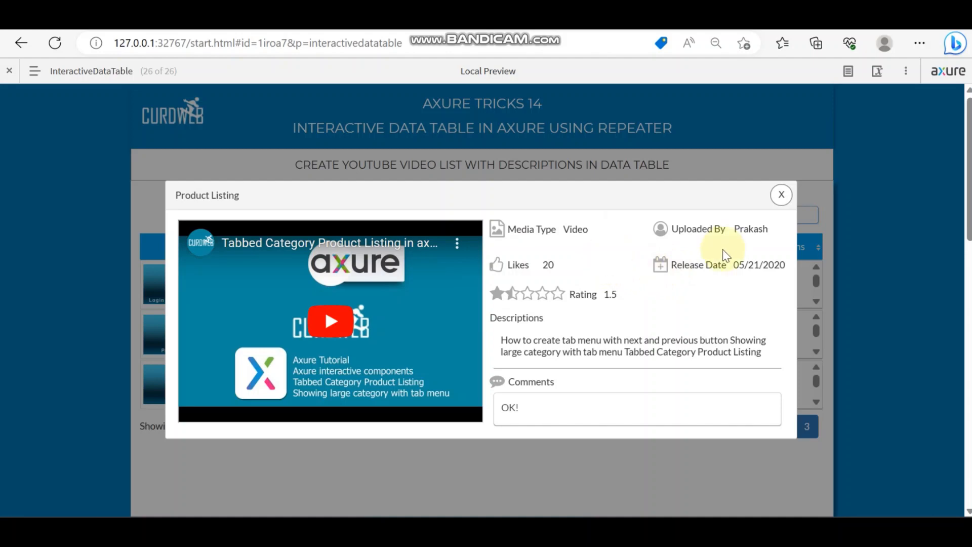
pyautogui.click(786, 202)
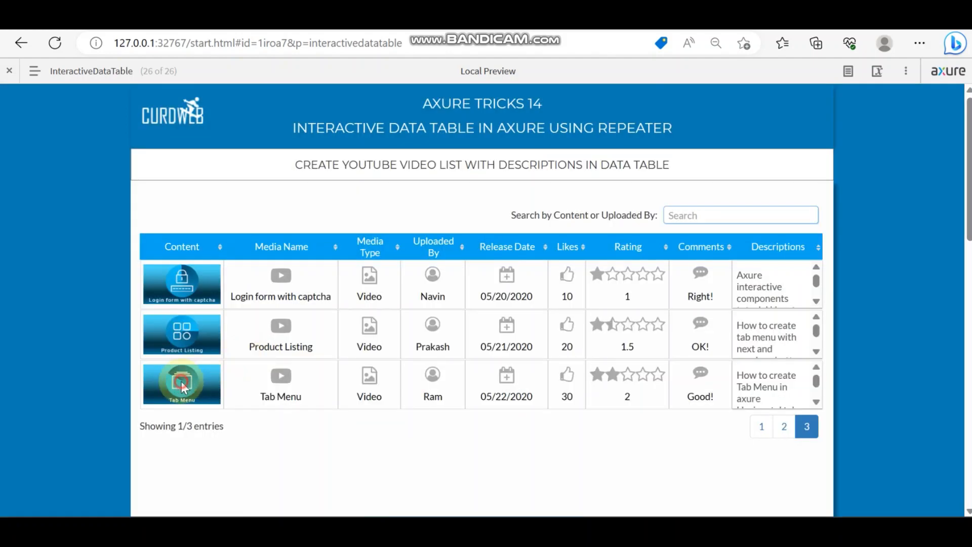
# Step: Play the Tab Menu video in its details popup, view it full screen, pause it and close the popup
pyautogui.click(182, 385)
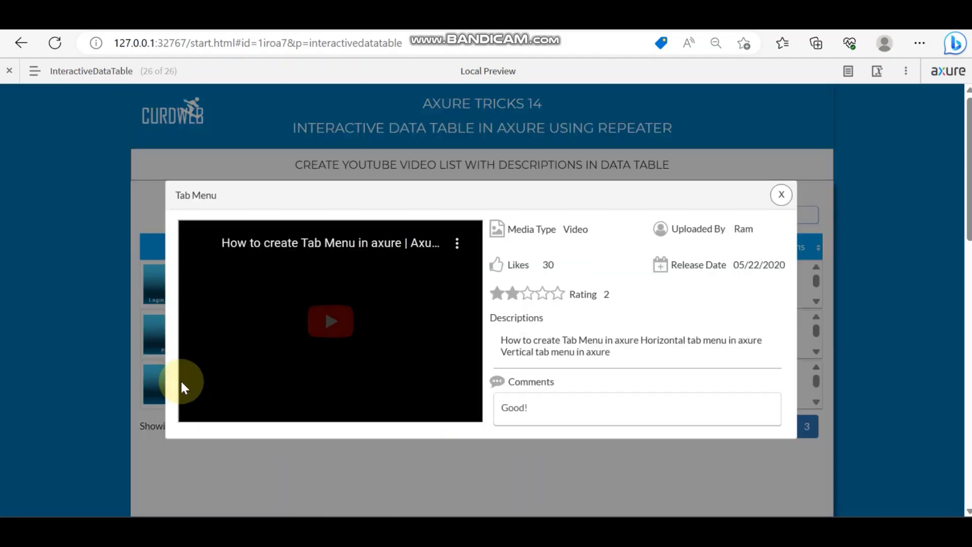
pyautogui.click(331, 316)
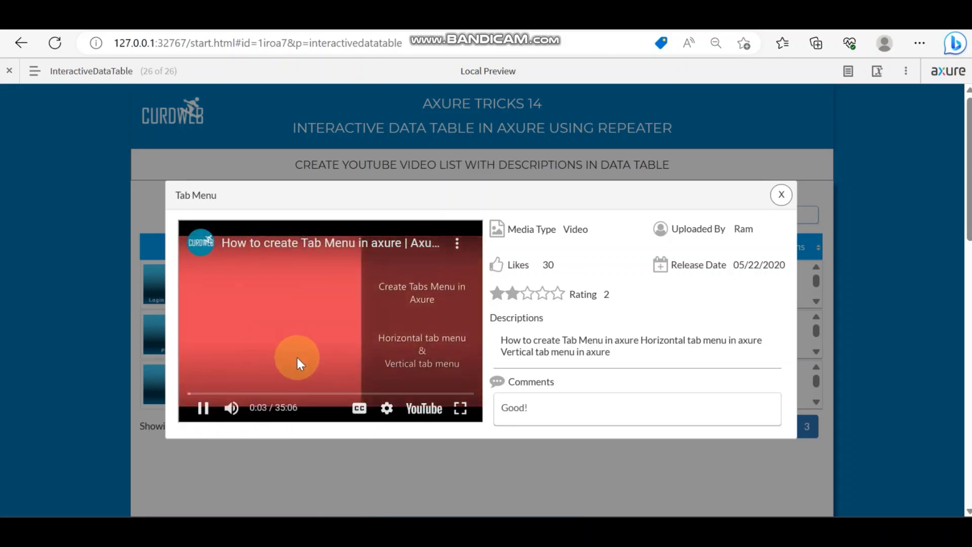
pyautogui.click(460, 408)
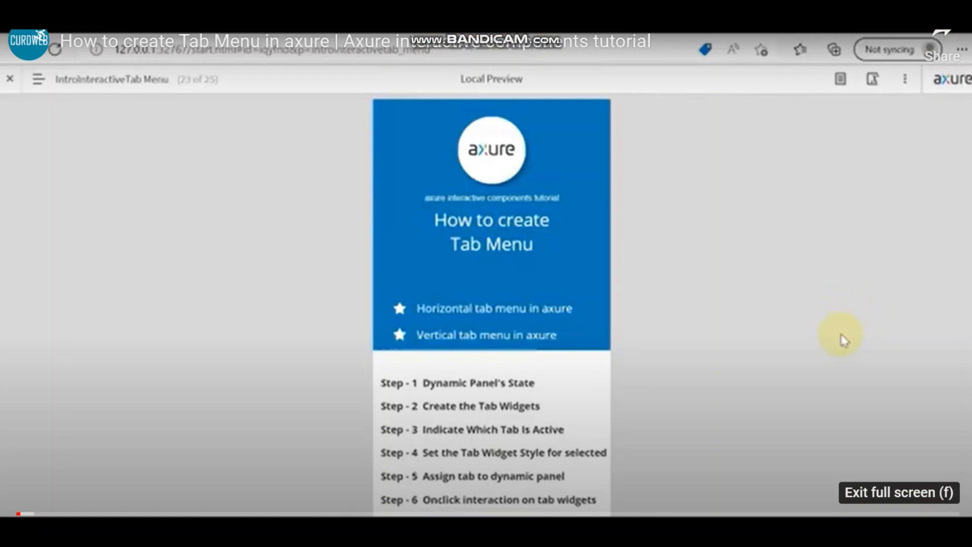
pyautogui.click(941, 529)
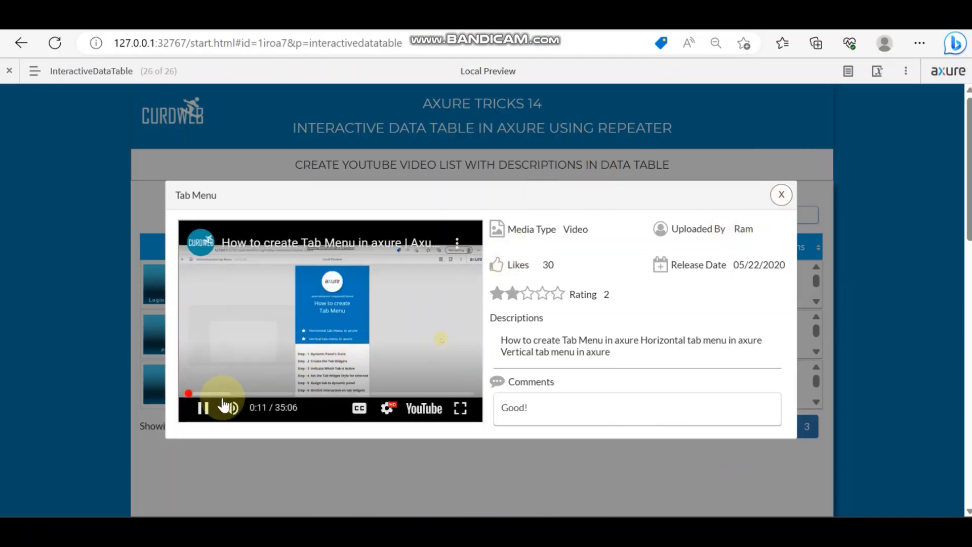
pyautogui.click(203, 407)
pyautogui.click(788, 208)
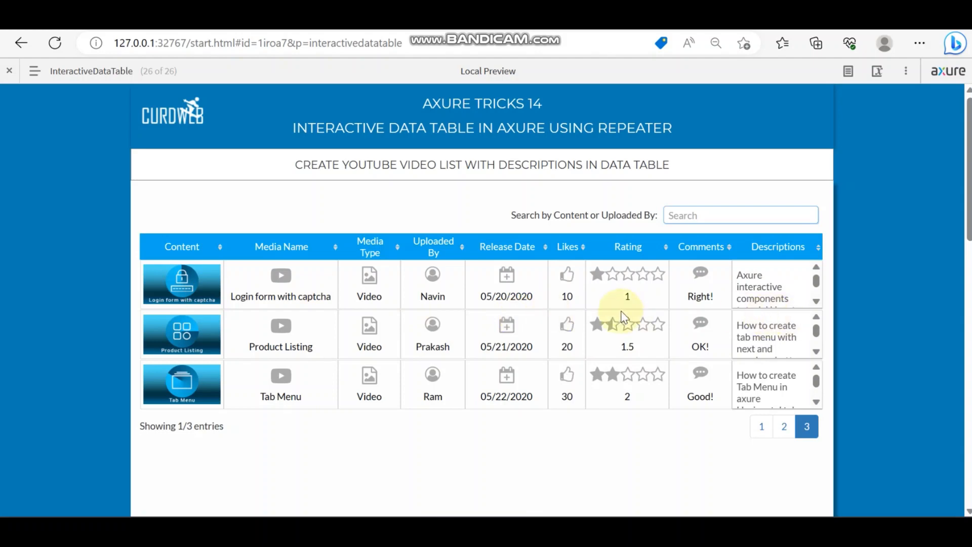
# Step: Examine the description texts in the table's Descriptions column
pyautogui.scroll(-1, 626, 311)
pyautogui.scroll(1, 626, 253)
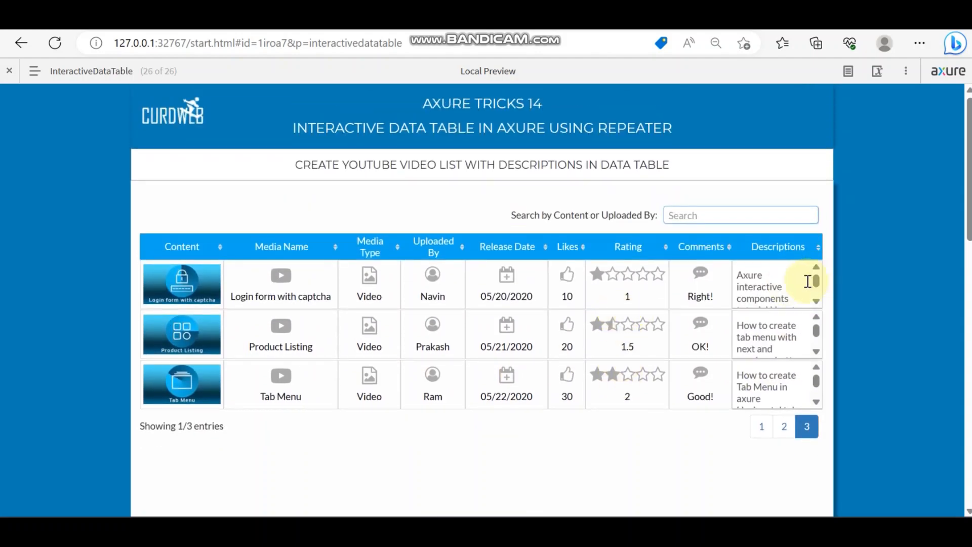
pyautogui.scroll(-3, 808, 281)
pyautogui.scroll(3, 807, 281)
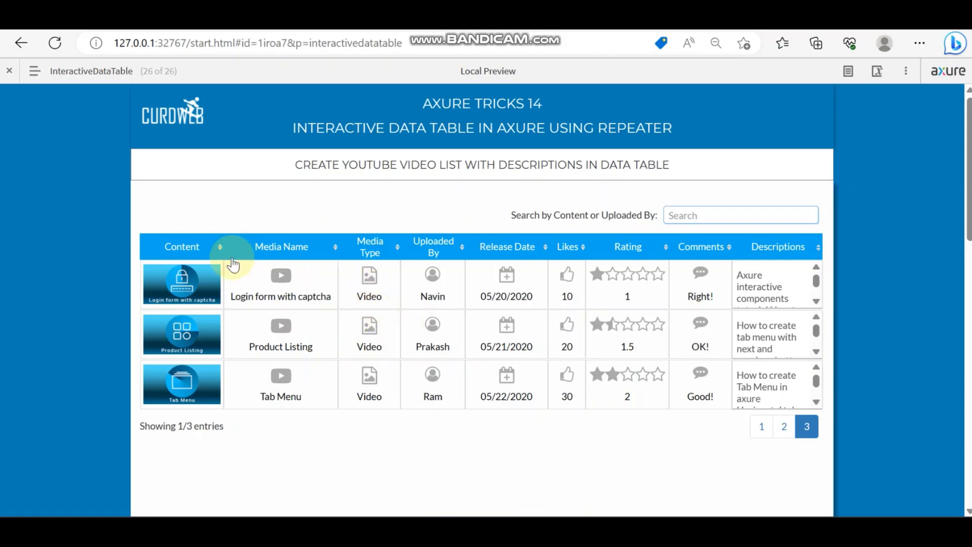
# Step: Review the Login form with captcha details popup again, close it, and show table pages 2 and 3
pyautogui.click(195, 279)
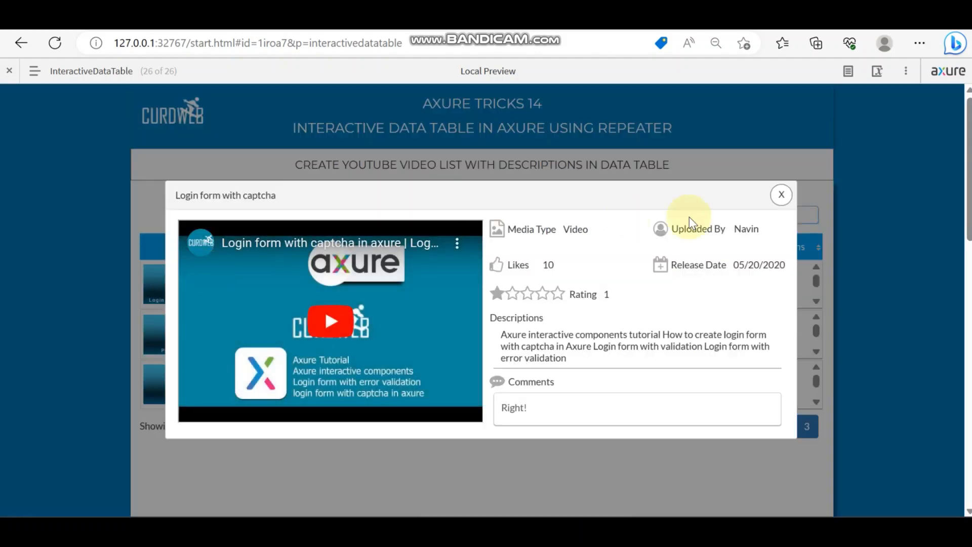
pyautogui.click(778, 196)
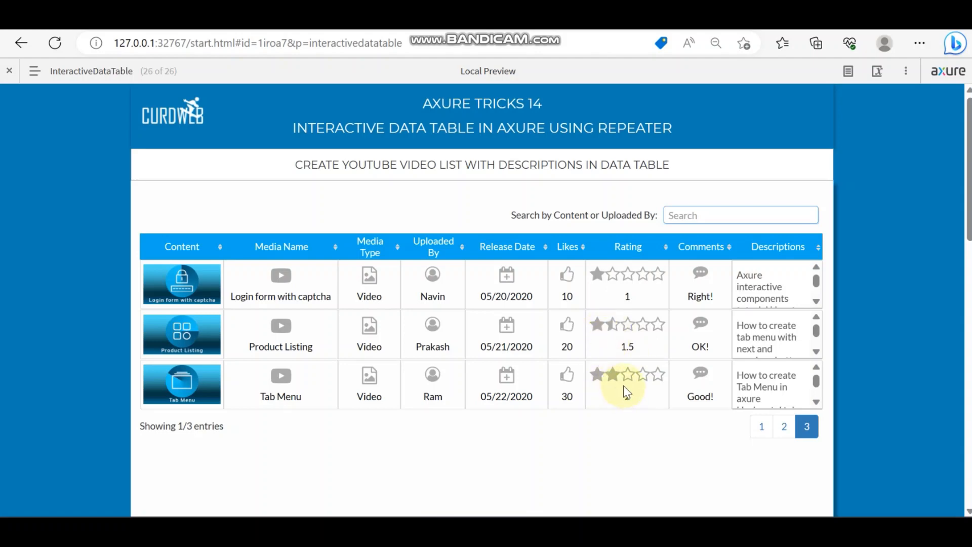
pyautogui.click(784, 430)
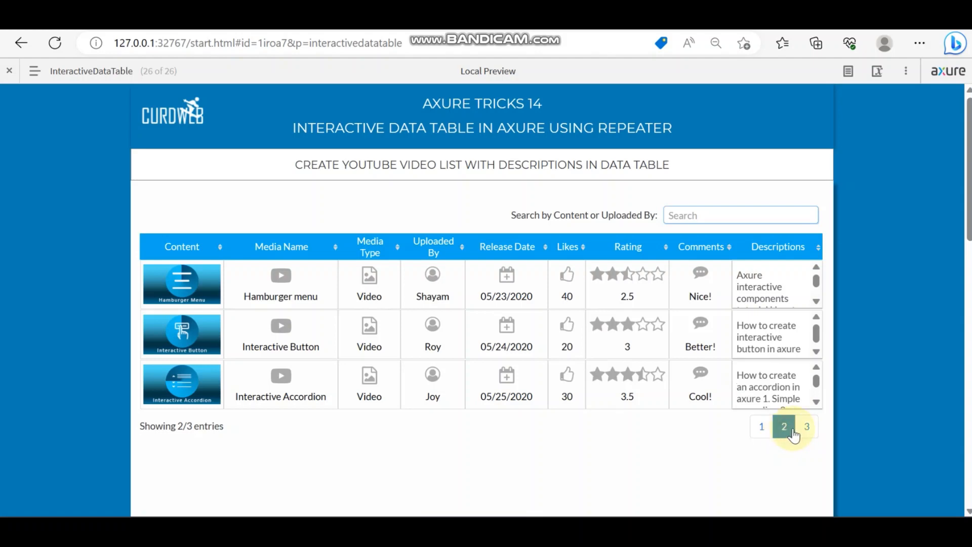
pyautogui.click(807, 429)
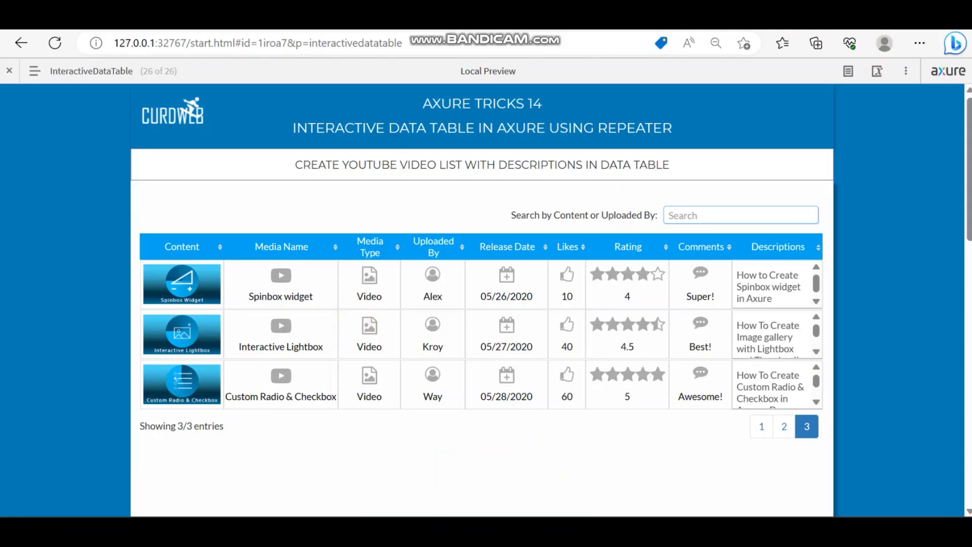
# Step: Switch to Axure RP and add a page named Demo after InteractiveDataTable in the Axure Tricks 14 folder
pyautogui.click(629, 458)
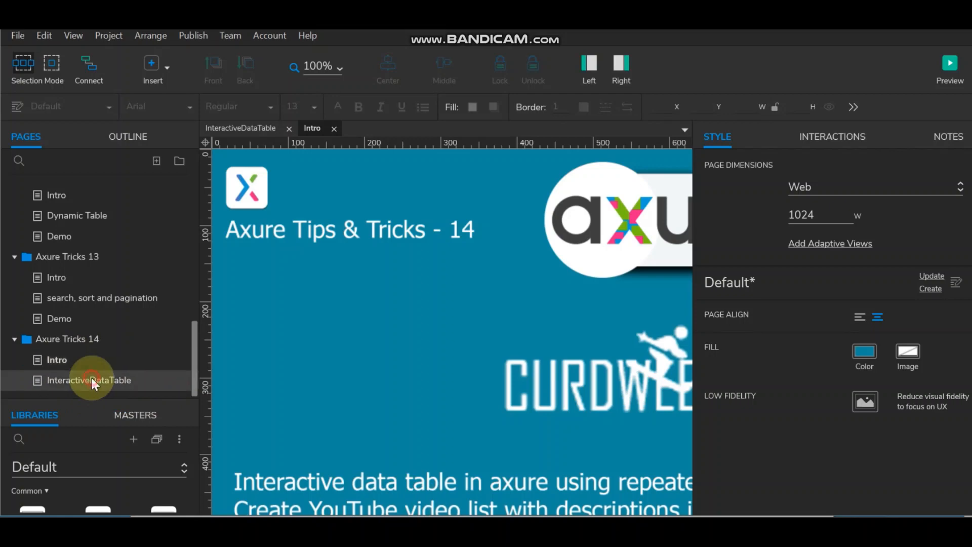
pyautogui.rightClick(92, 378)
pyautogui.moveTo(137, 347)
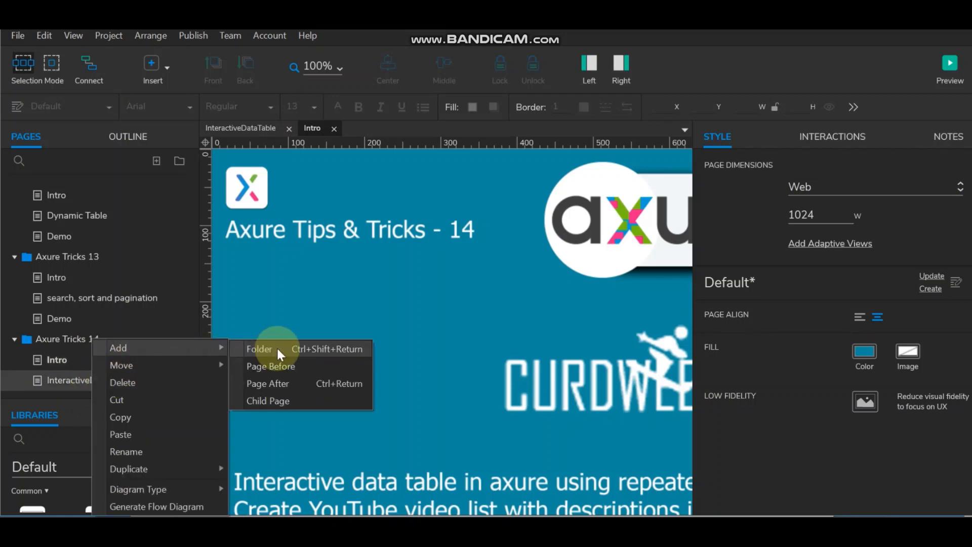
pyautogui.click(278, 383)
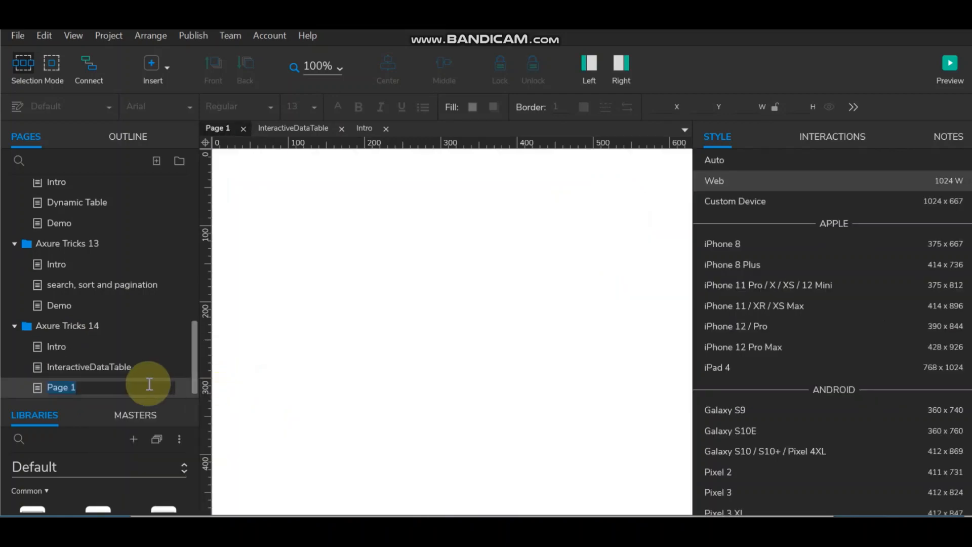
pyautogui.write('Demo')
pyautogui.press('Return')
# Step: Hide the Style pane and copy all row widgets of the InteractiveDataTable repeater onto the Demo page
pyautogui.click(616, 67)
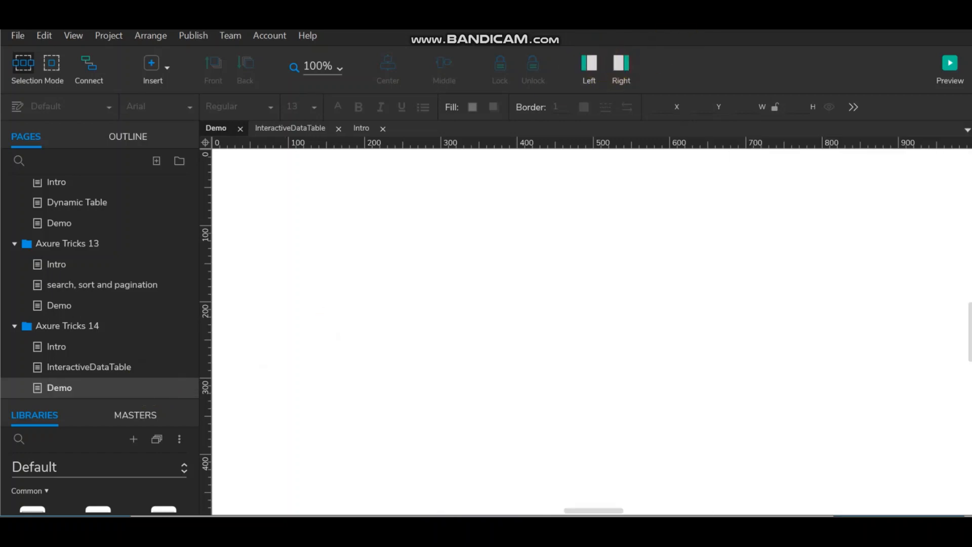
pyautogui.click(87, 366)
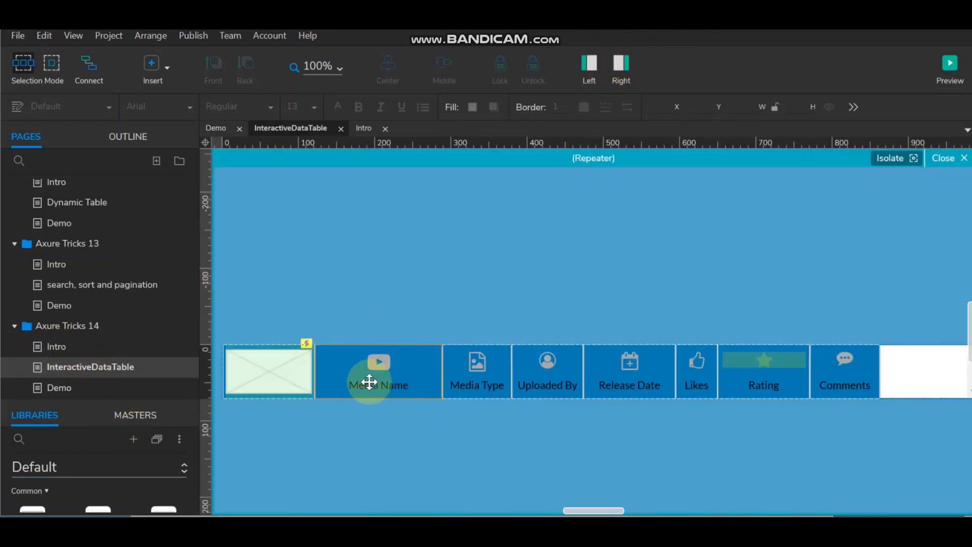
pyautogui.scroll(-3, 496, 268)
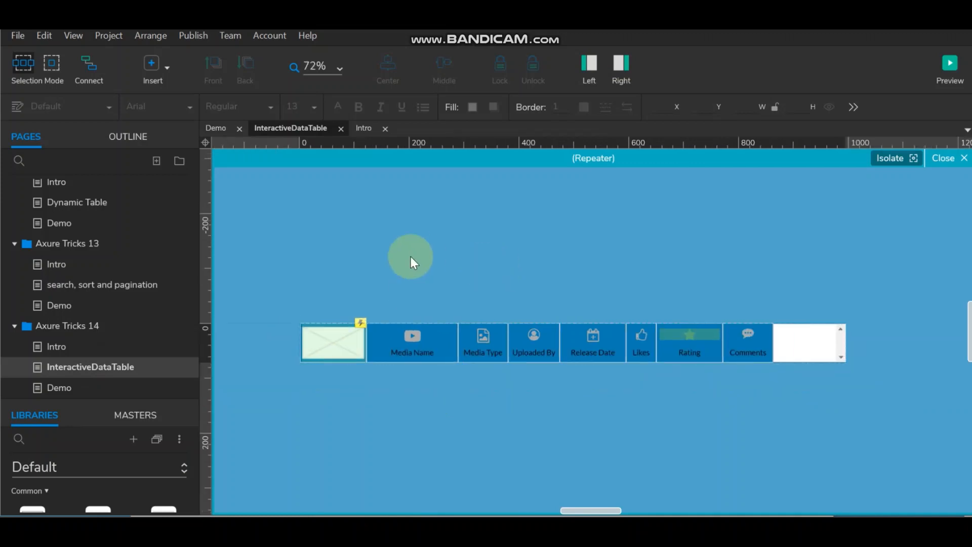
pyautogui.moveTo(320, 391); pyautogui.dragTo(864, 409)
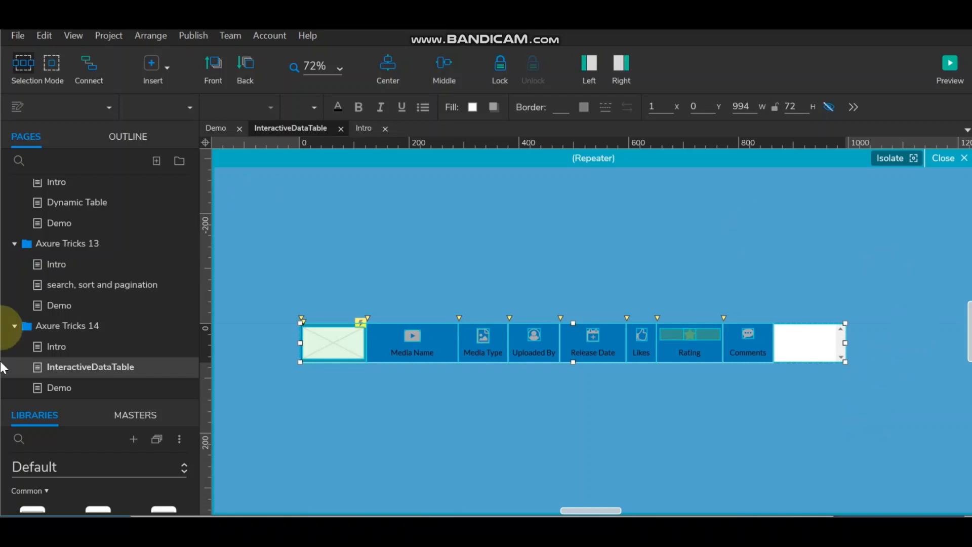
pyautogui.click(71, 388)
pyautogui.click(360, 337)
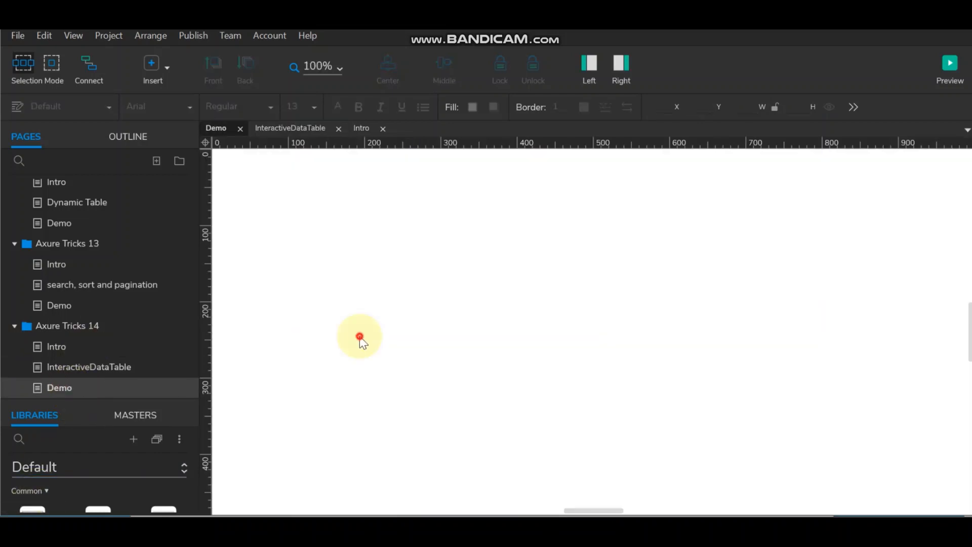
pyautogui.hotkey('ctrl', 'v')
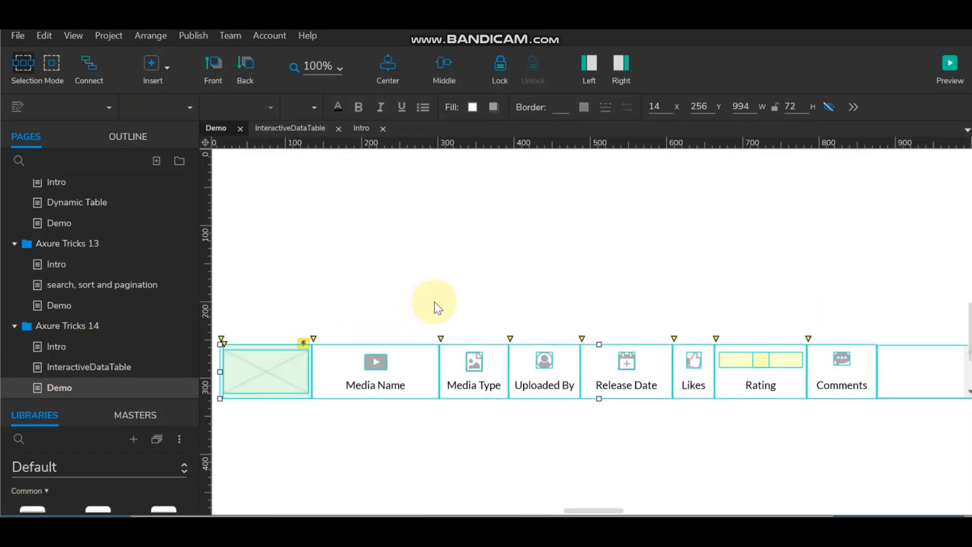
pyautogui.scroll(-4, 440, 299)
pyautogui.click(464, 334)
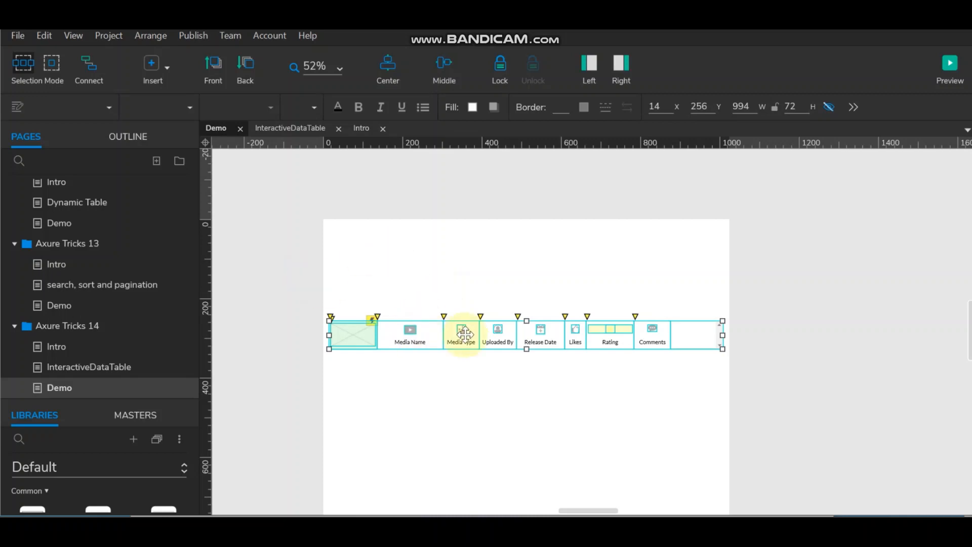
# Step: Move the copied row widgets to the top of the Demo page and place a Repeater just below them at about X 25, Y 145
pyautogui.moveTo(463, 334); pyautogui.dragTo(466, 251)
pyautogui.click(596, 347)
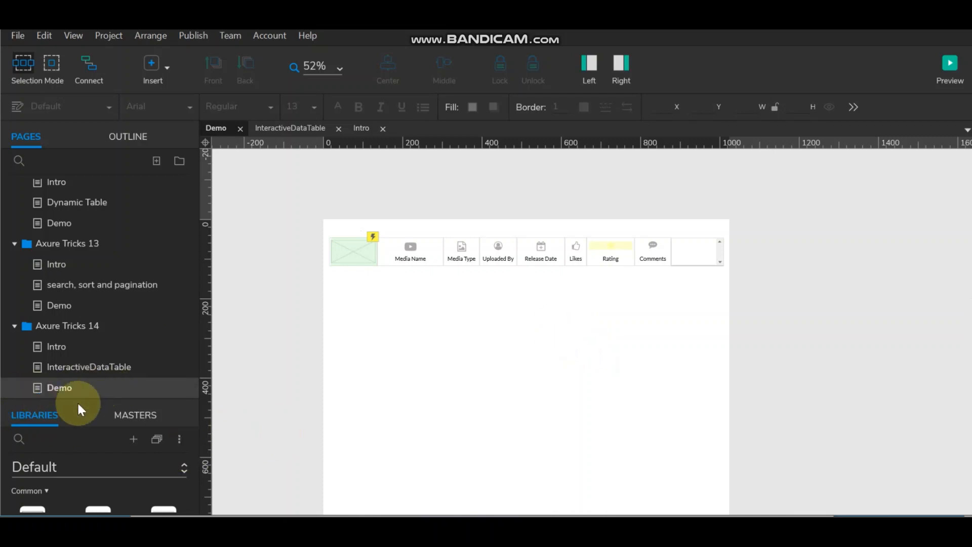
pyautogui.moveTo(77, 399); pyautogui.dragTo(72, 199)
pyautogui.scroll(-4, 118, 424)
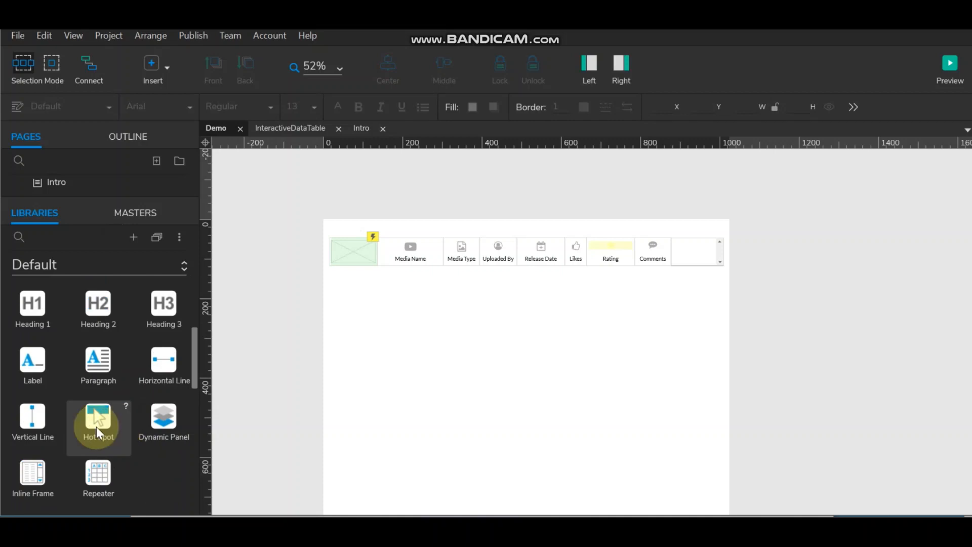
pyautogui.moveTo(100, 470); pyautogui.dragTo(338, 283)
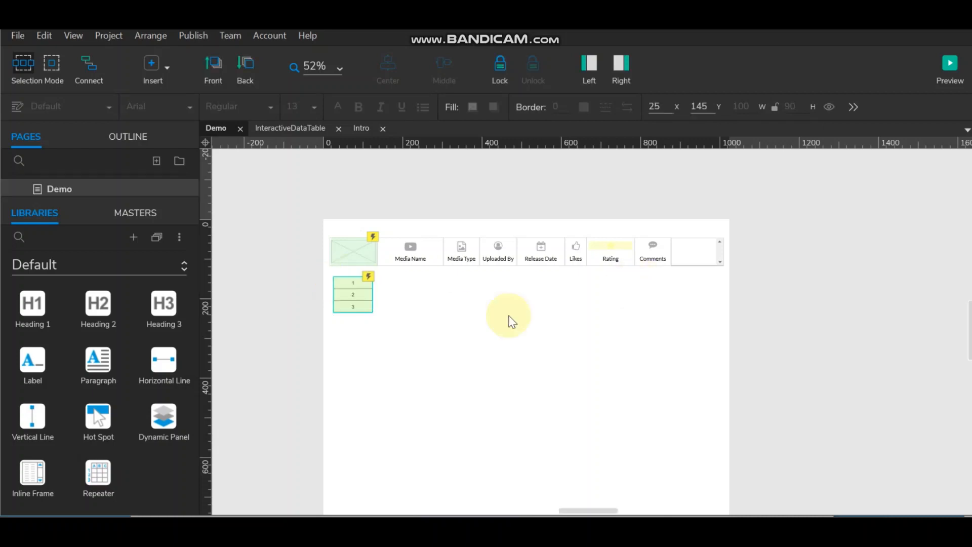
# Step: Cut the row widgets from the Demo page and paste them into the repeater in place of its default rectangle
pyautogui.moveTo(324, 229); pyautogui.dragTo(730, 268)
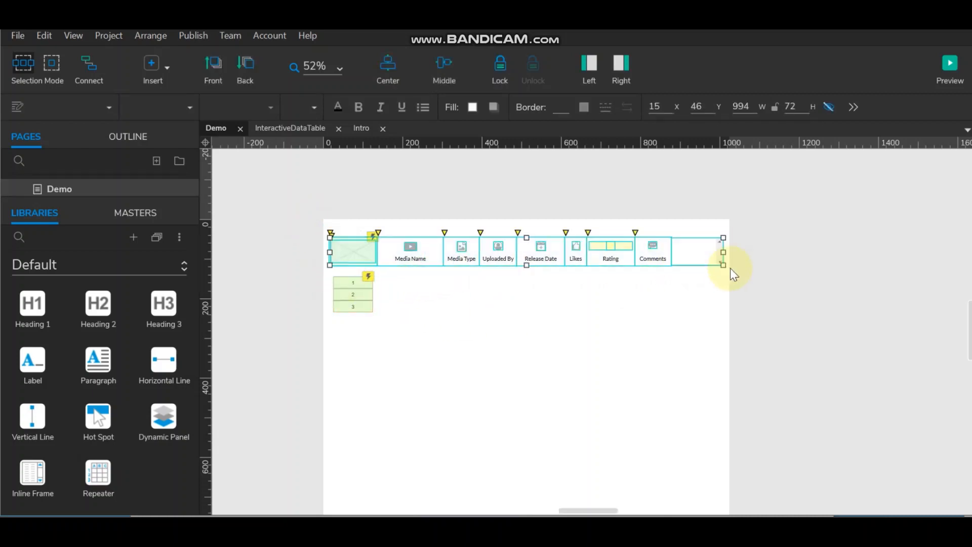
pyautogui.hotkey('ctrl', 'x')
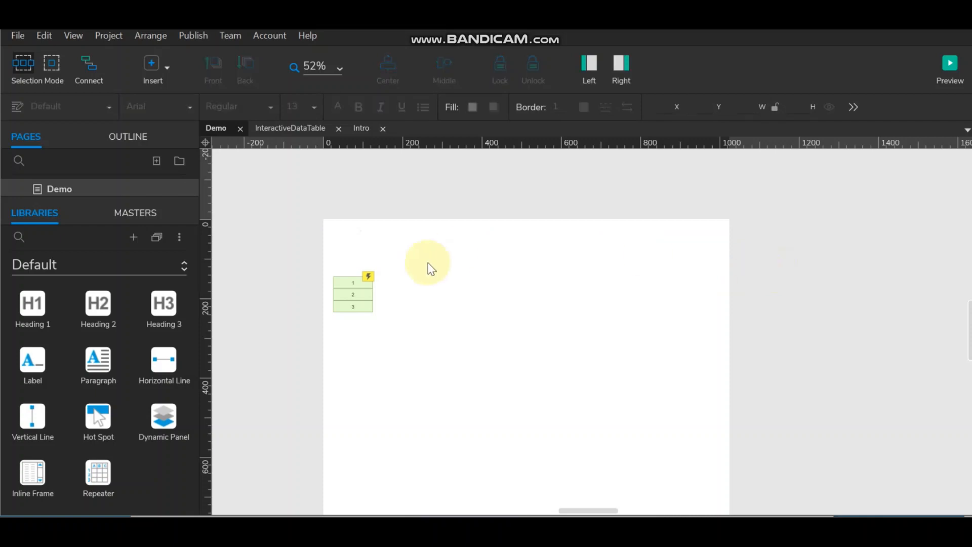
pyautogui.doubleClick(363, 282)
pyautogui.click(358, 282)
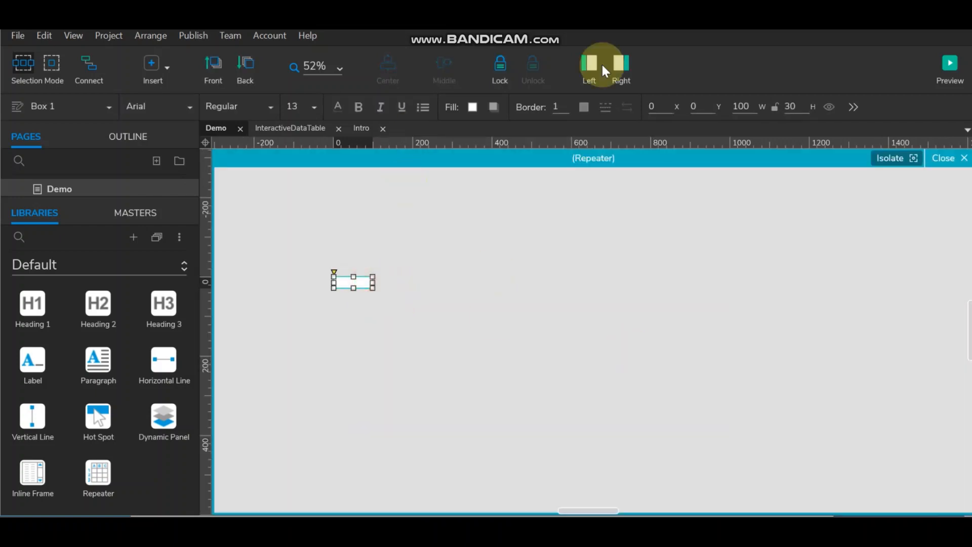
pyautogui.press('Delete')
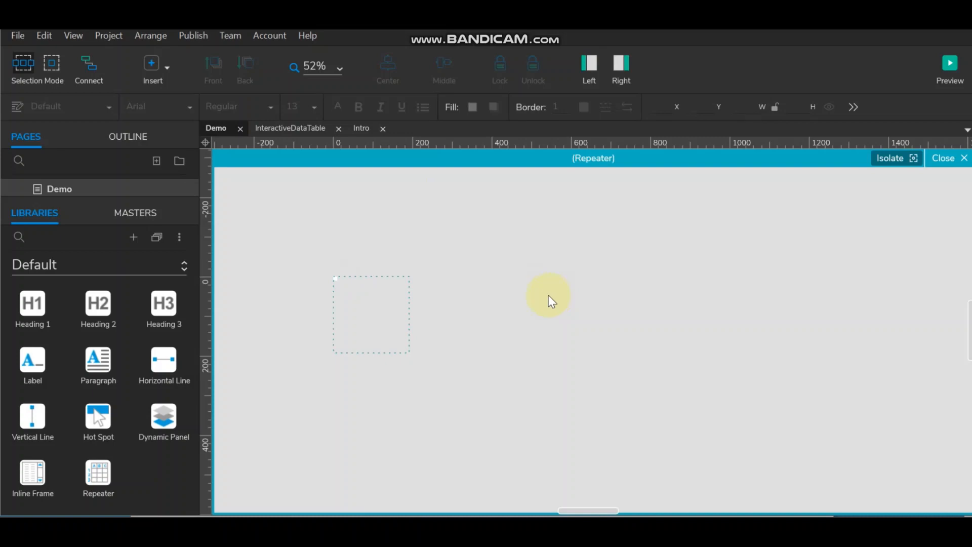
pyautogui.hotkey('ctrl', 'v')
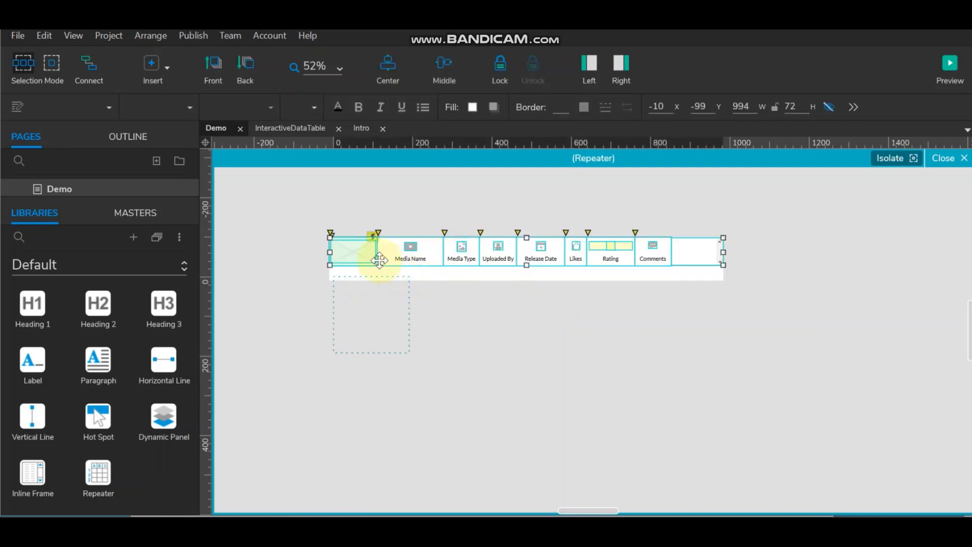
# Step: Position the row widgets inside the repeater at X 0, Y 0 and close the repeater
pyautogui.moveTo(358, 252); pyautogui.dragTo(364, 292)
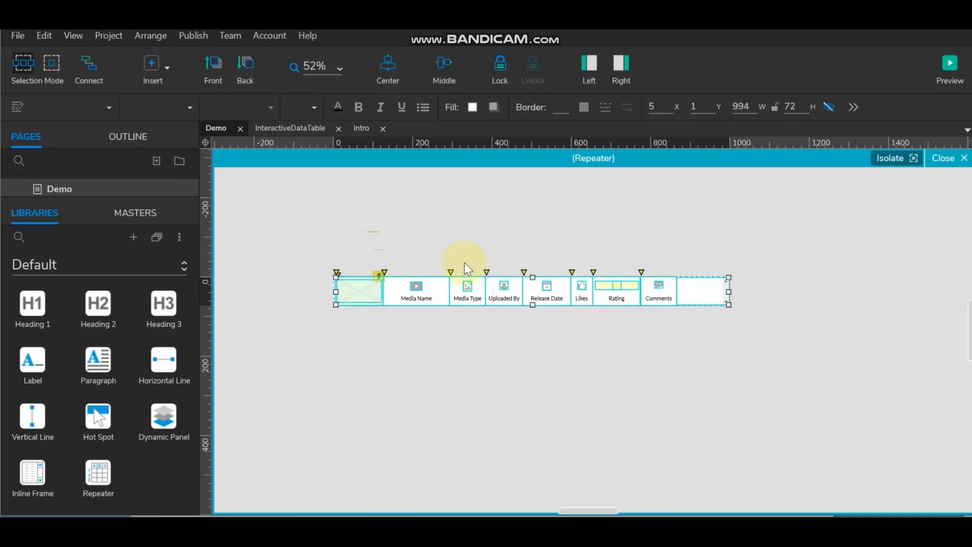
pyautogui.click(583, 234)
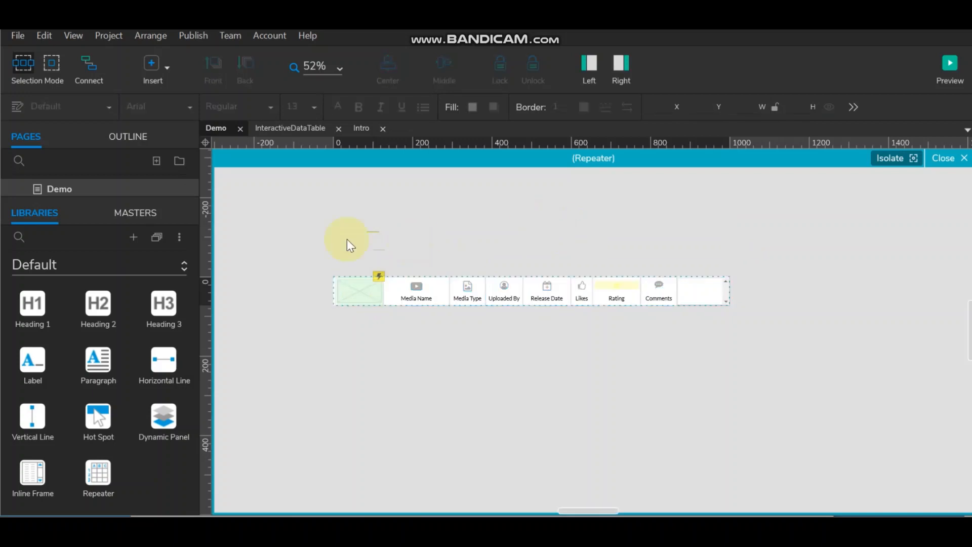
pyautogui.moveTo(319, 259); pyautogui.dragTo(846, 350)
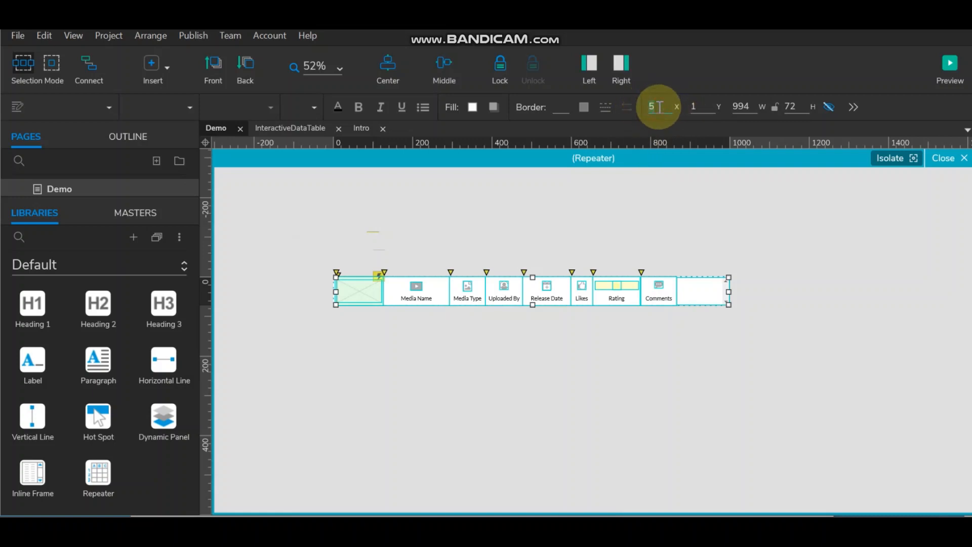
pyautogui.click(710, 103)
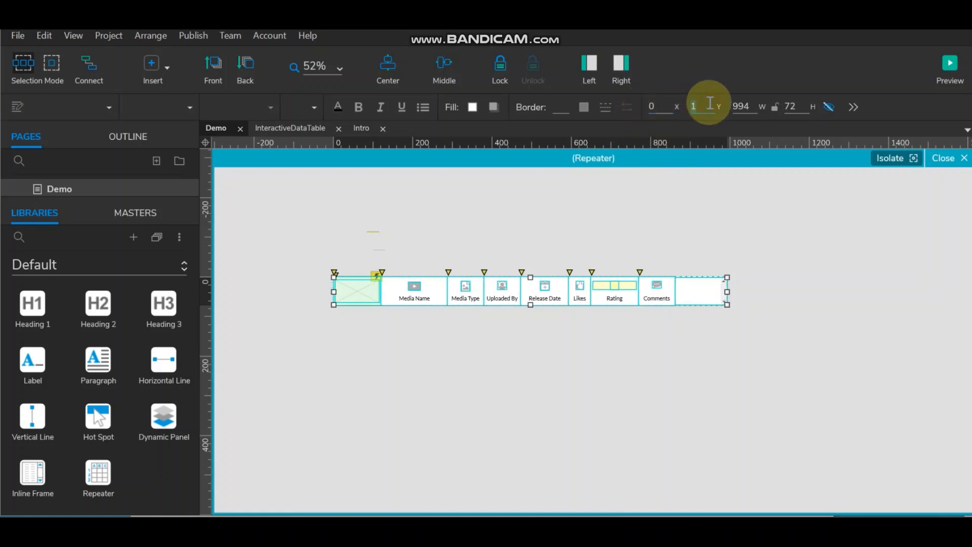
pyautogui.write('0')
pyautogui.press('Return')
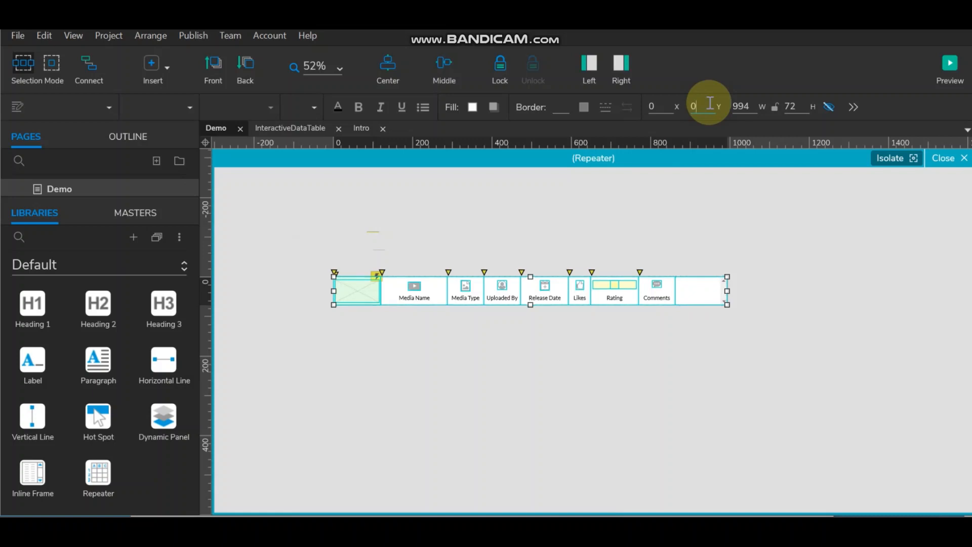
pyautogui.click(530, 225)
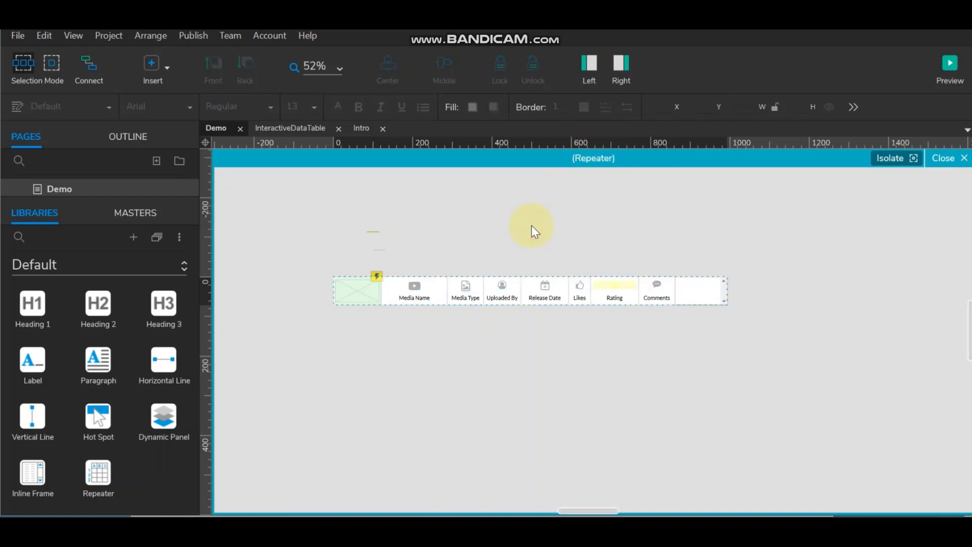
pyautogui.click(942, 158)
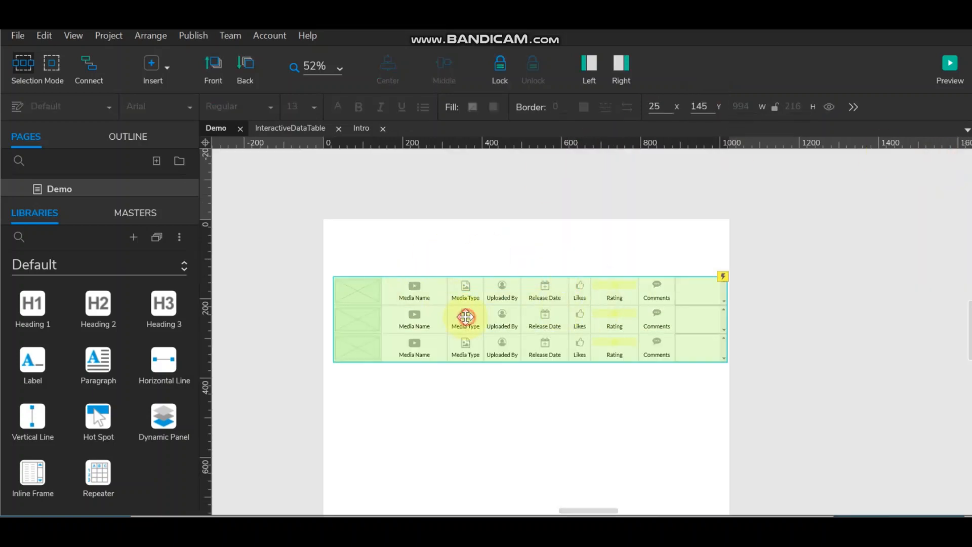
# Step: Nudge the repeater on the Demo page left to X 18
pyautogui.press('Left')
pyautogui.press('Left')
pyautogui.press('Left')
pyautogui.press('Left')
pyautogui.press('Left')
pyautogui.press('Left')
pyautogui.press('Left')
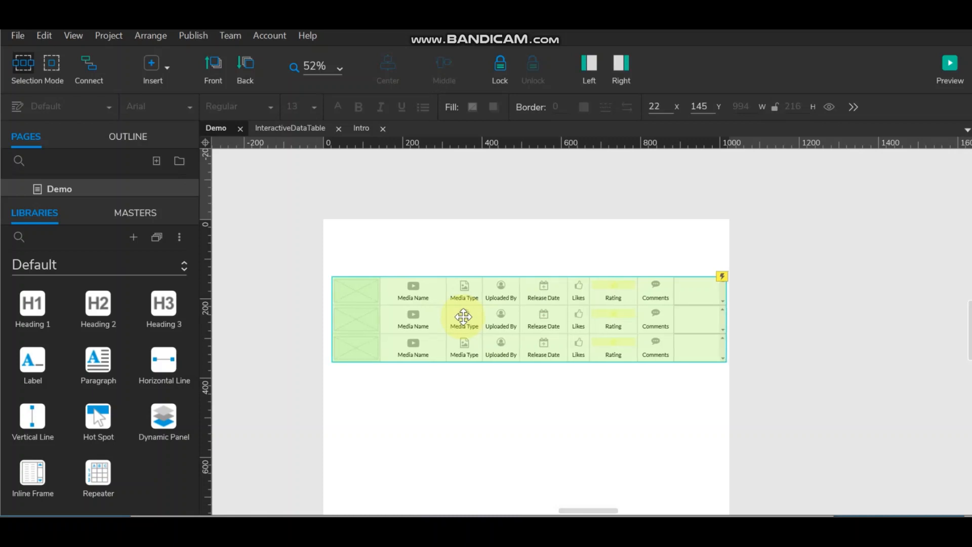
pyautogui.click(855, 305)
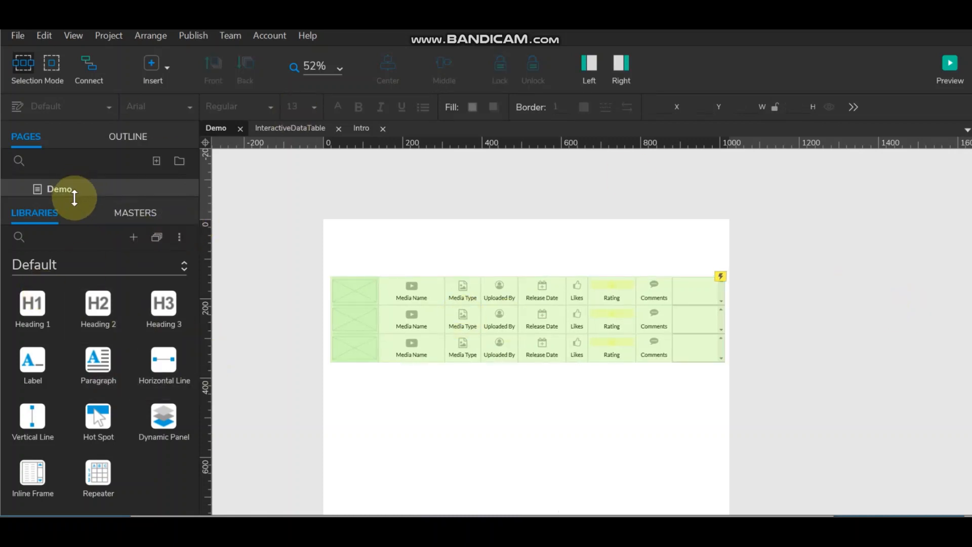
# Step: Copy the blue table header from the InteractiveDataTable page onto the Demo page and place it directly above the repeater
pyautogui.moveTo(71, 202); pyautogui.dragTo(72, 378)
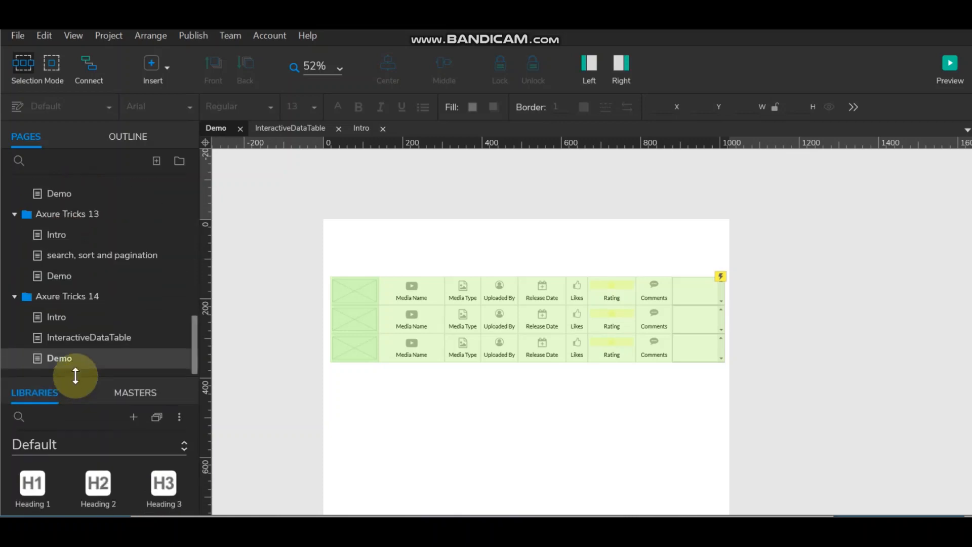
pyautogui.click(75, 338)
pyautogui.click(949, 155)
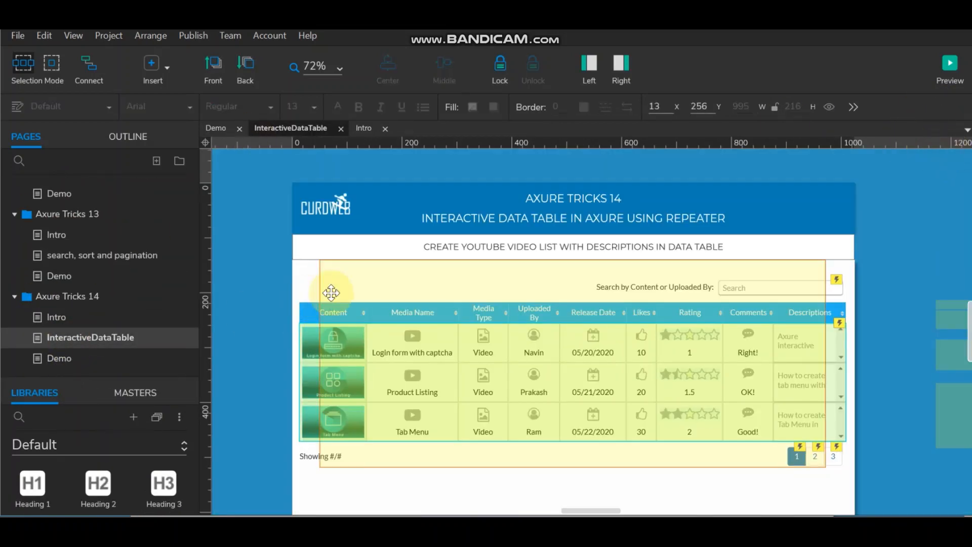
pyautogui.click(309, 311)
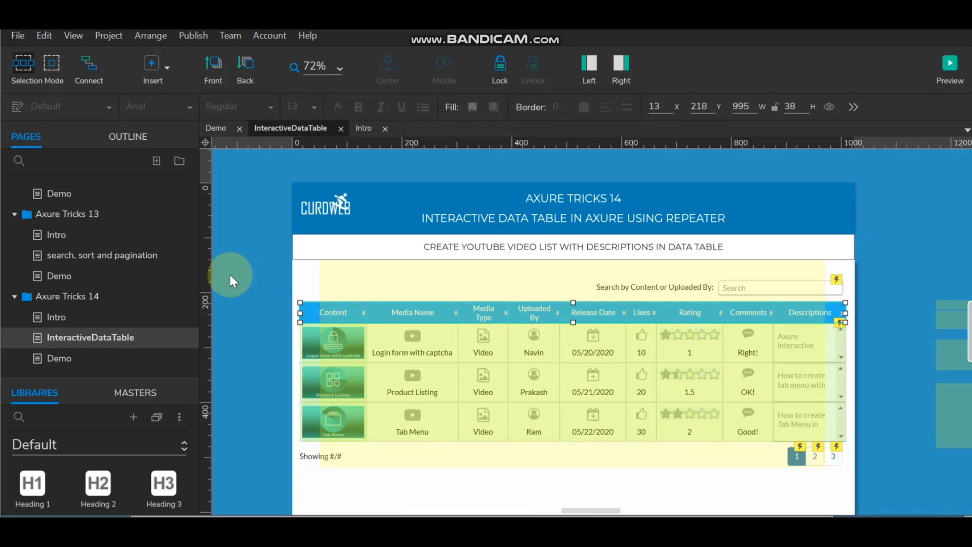
pyautogui.click(53, 354)
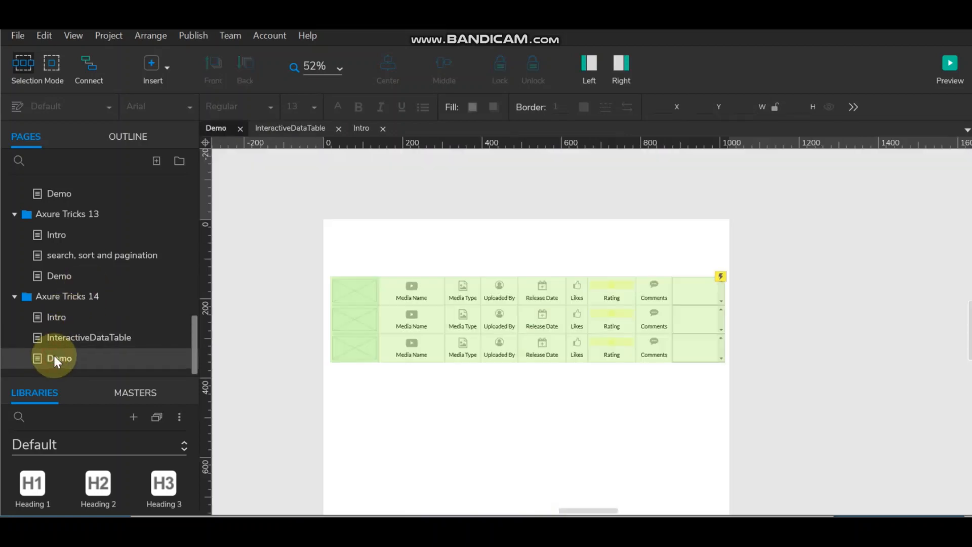
pyautogui.hotkey('ctrl', 'v')
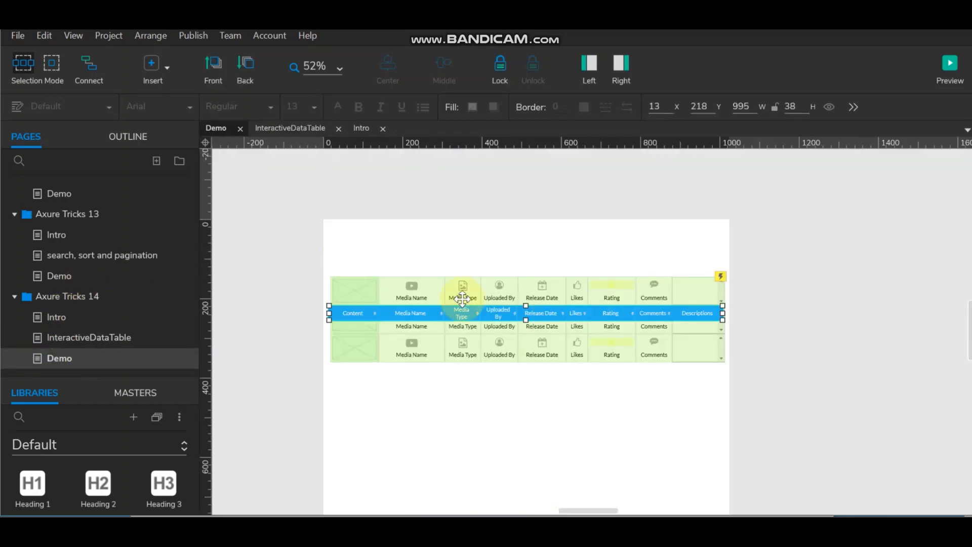
pyautogui.moveTo(462, 311); pyautogui.dragTo(464, 266)
# Step: Align the table header with the repeater by setting its X position to 18
pyautogui.scroll(3, 356, 289)
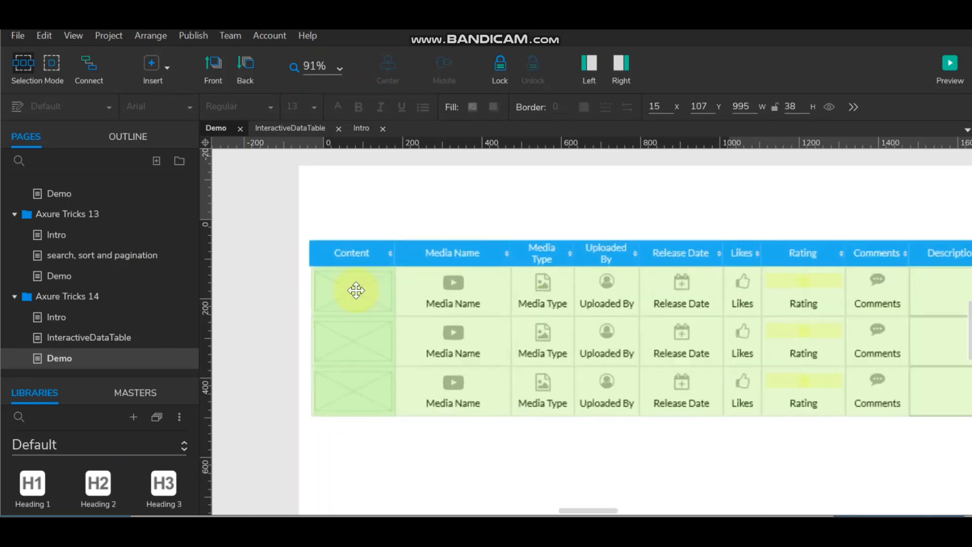
pyautogui.click(256, 297)
pyautogui.click(324, 298)
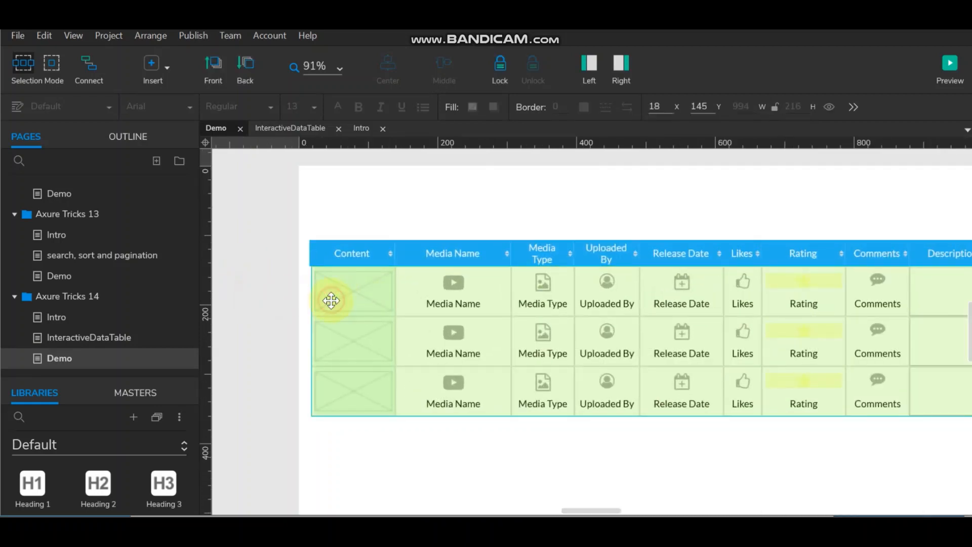
pyautogui.click(360, 255)
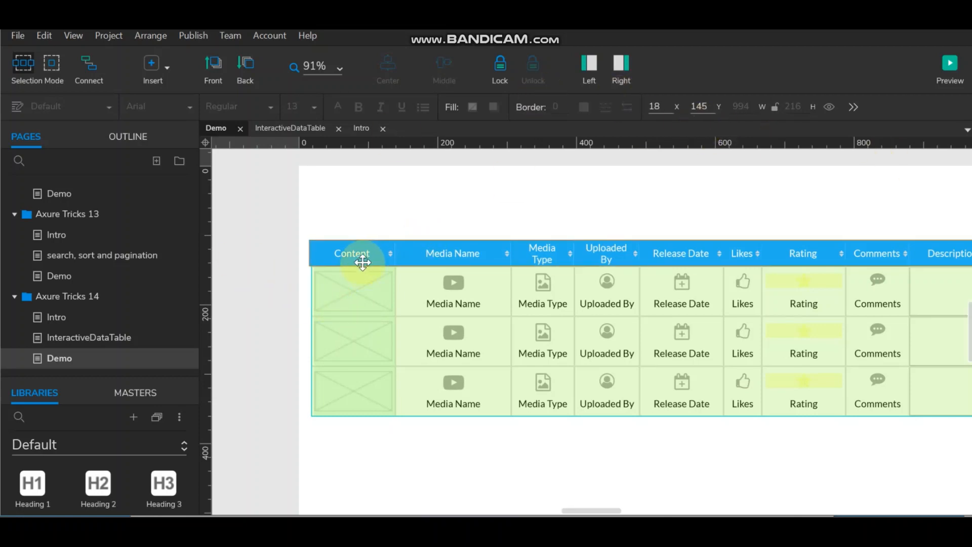
pyautogui.click(662, 106)
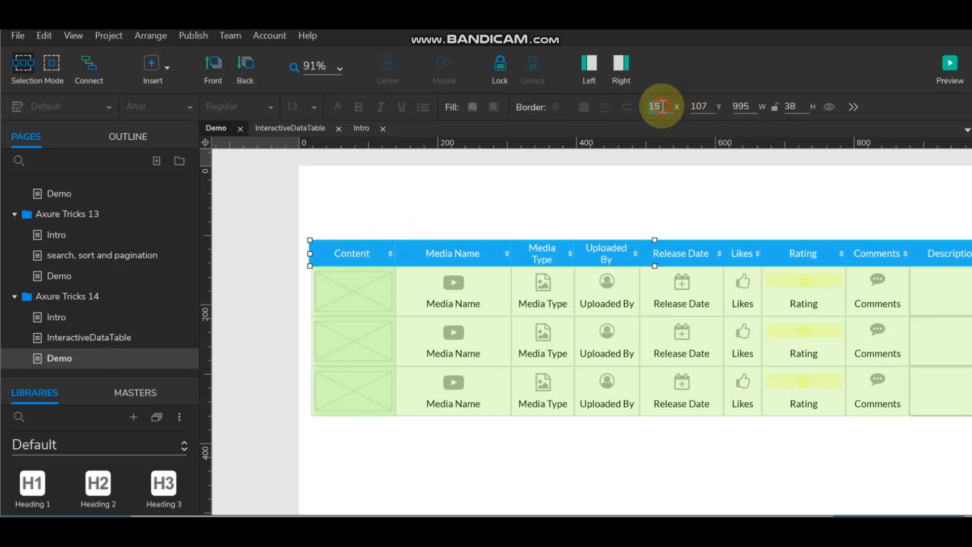
pyautogui.write('8')
pyautogui.press('Return')
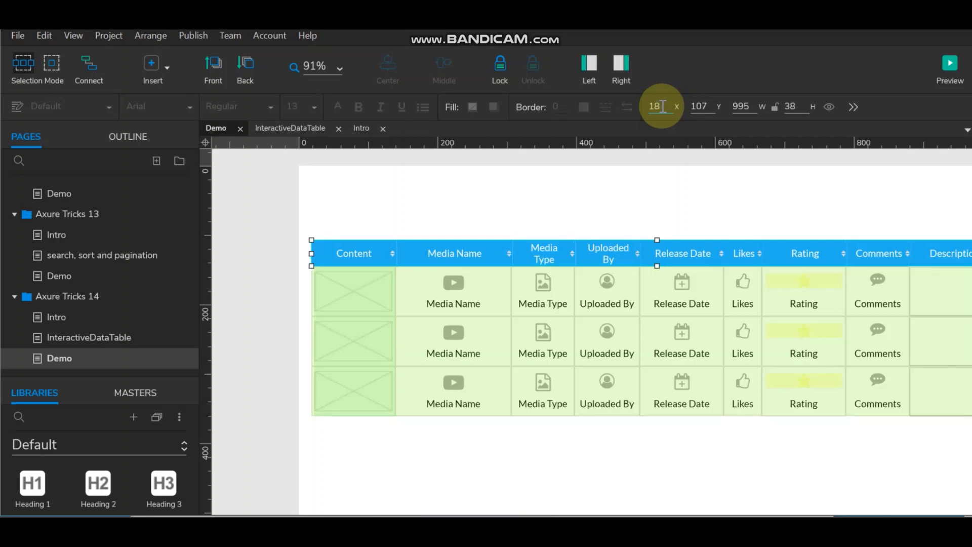
pyautogui.click(529, 203)
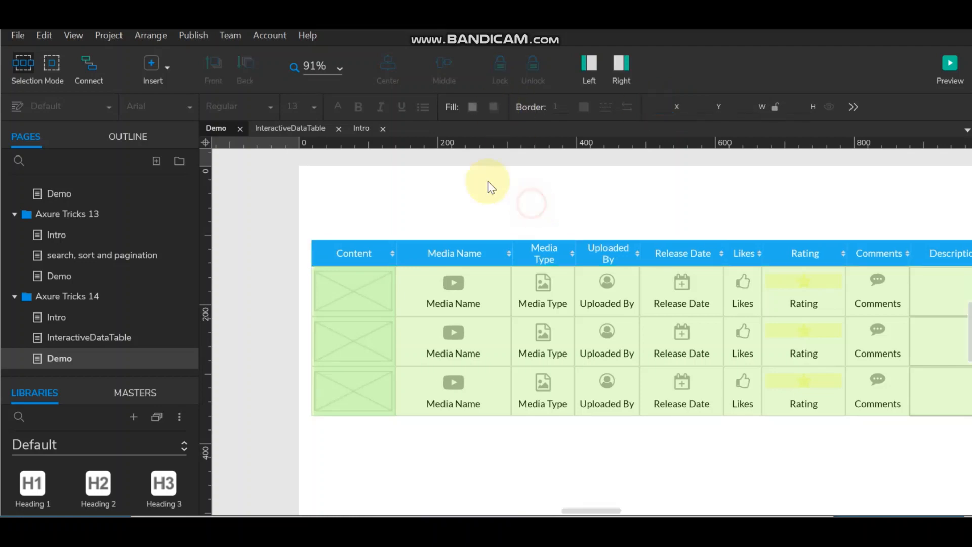
# Step: Hide the Pages and Libraries panes, open the repeater for editing, and show its Style settings
pyautogui.click(589, 69)
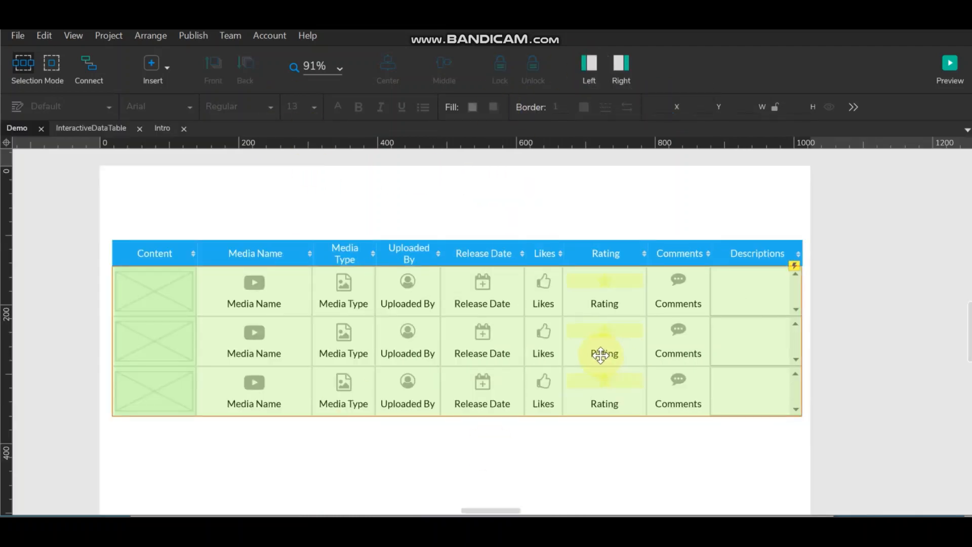
pyautogui.scroll(3, 602, 354)
pyautogui.scroll(-3, 601, 355)
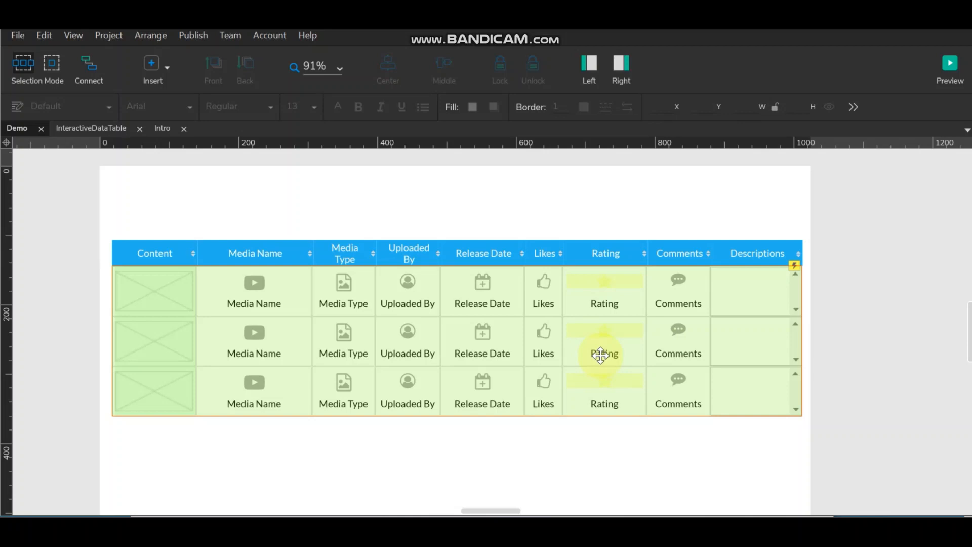
pyautogui.doubleClick(383, 315)
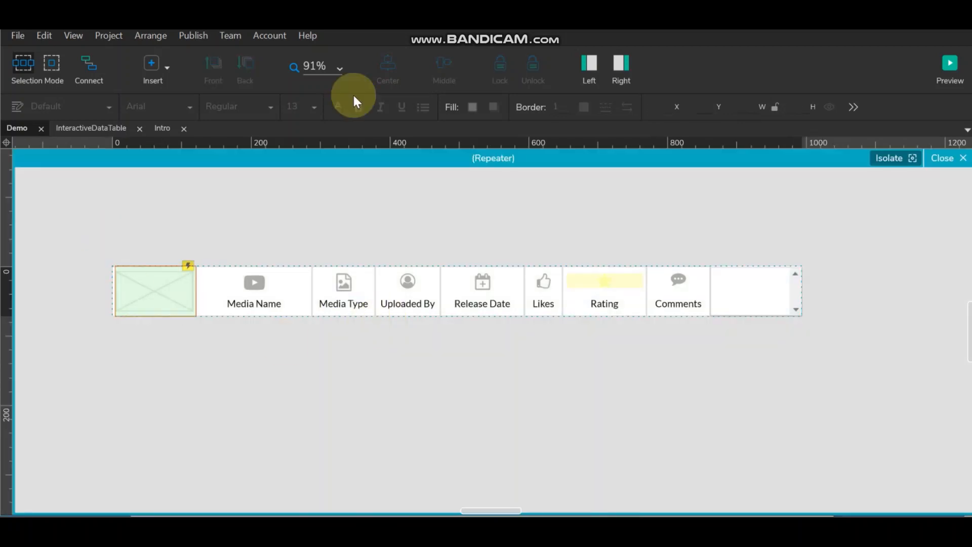
pyautogui.click(627, 61)
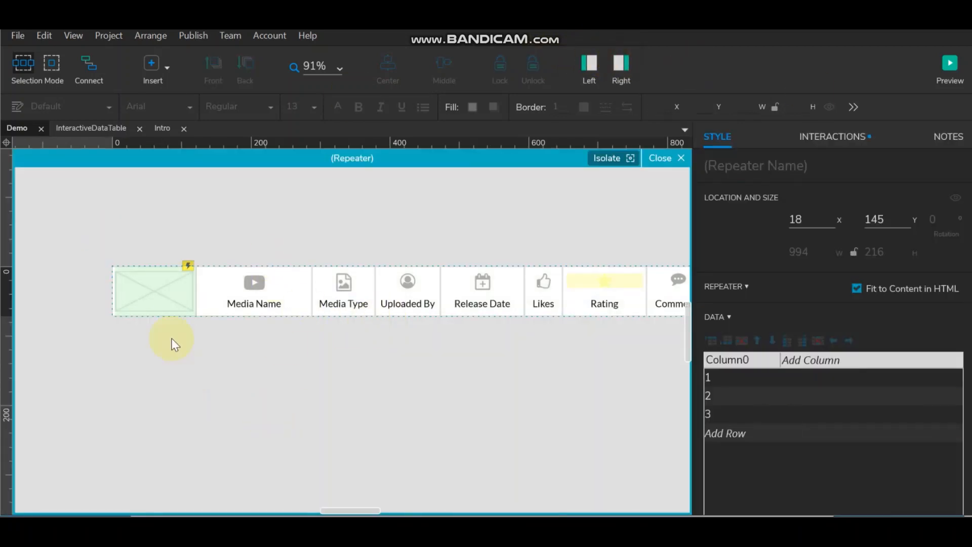
# Step: Move the AllInfo overlay up off the placeholder image in the Content cell, select the image, and undo the move
pyautogui.click(158, 288)
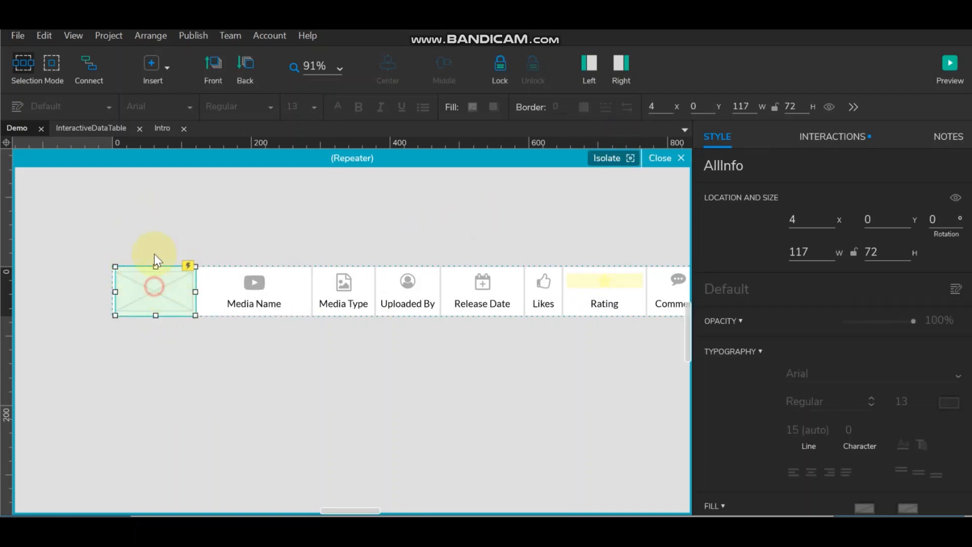
pyautogui.moveTo(154, 287); pyautogui.dragTo(155, 241)
pyautogui.click(155, 290)
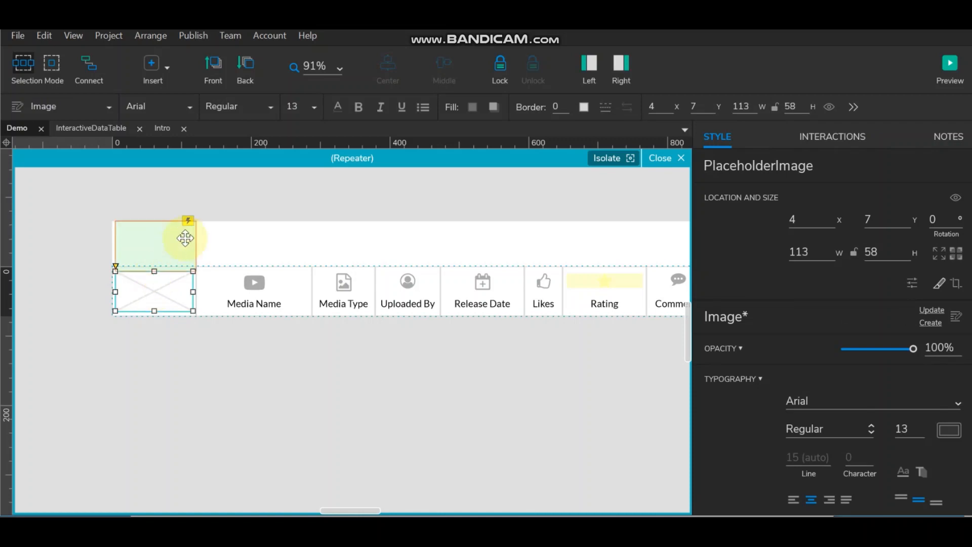
pyautogui.hotkey('ctrl', 'z')
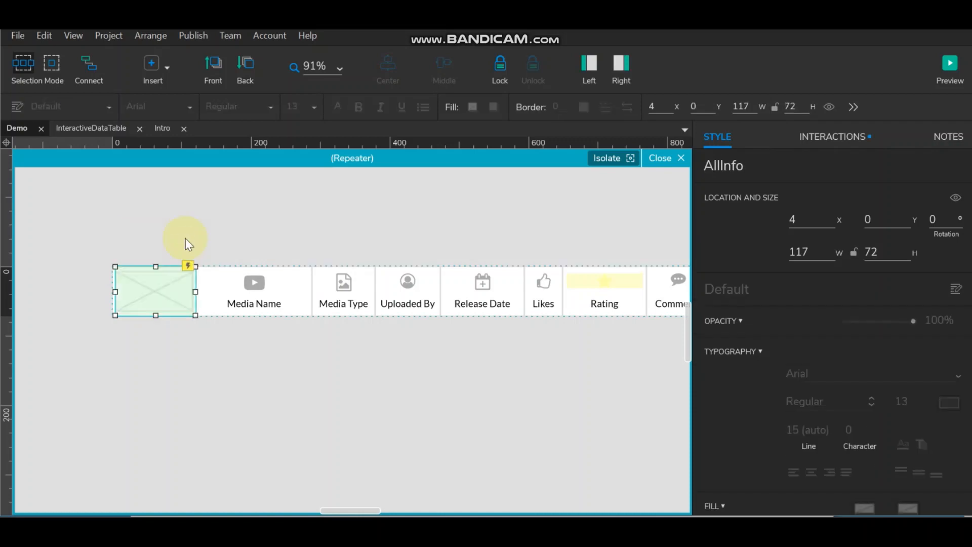
# Step: Check the widget names of the repeater's cells, from Media Name and its icon through Comments to the description text area
pyautogui.click(266, 304)
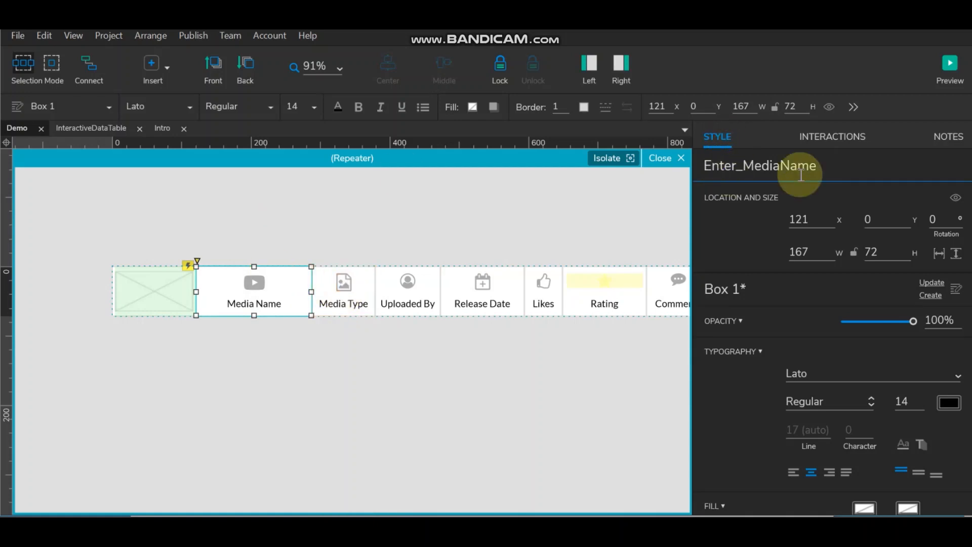
pyautogui.click(254, 282)
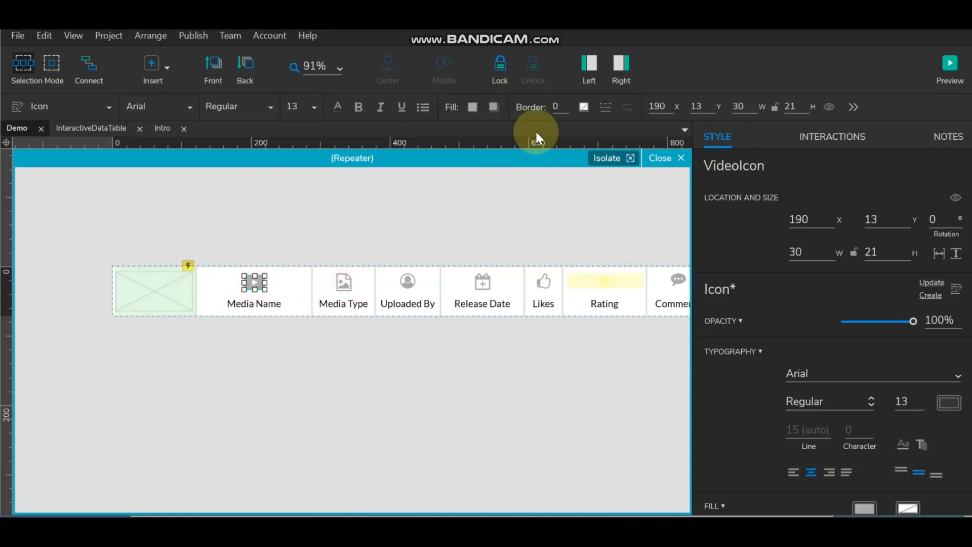
pyautogui.click(347, 285)
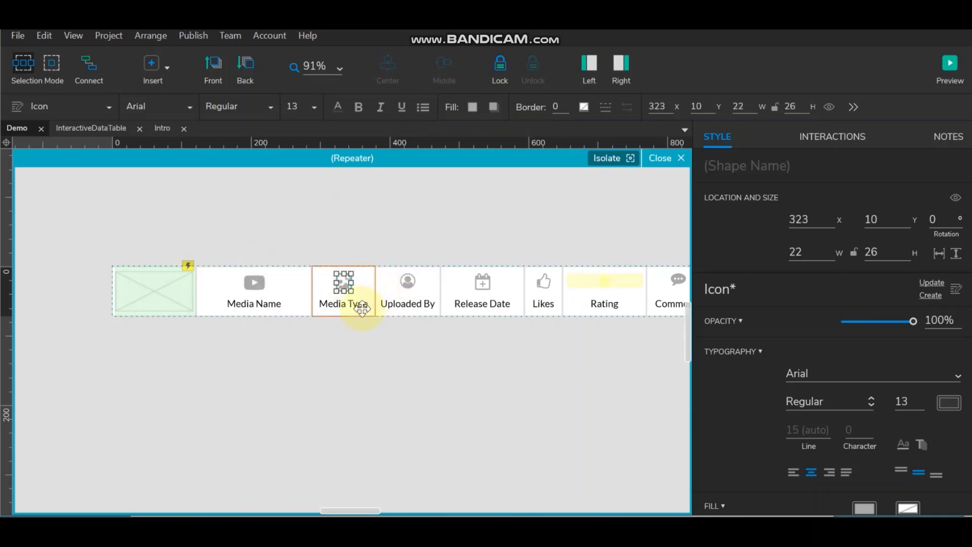
pyautogui.click(361, 308)
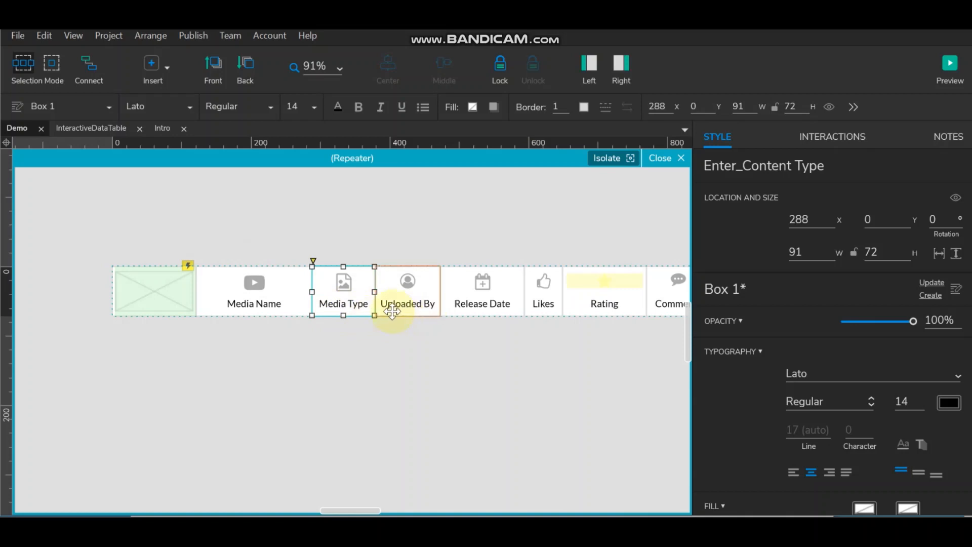
pyautogui.click(414, 308)
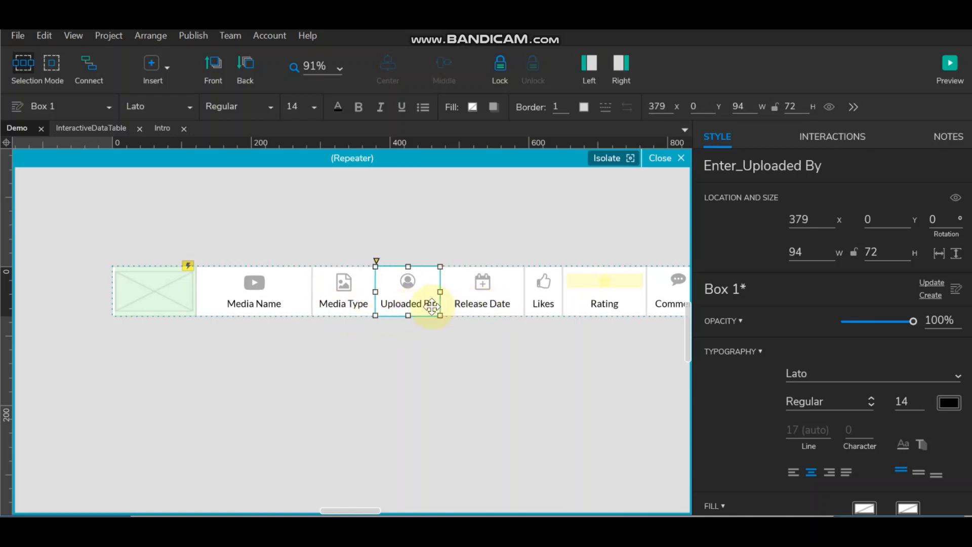
pyautogui.click(491, 308)
pyautogui.click(534, 306)
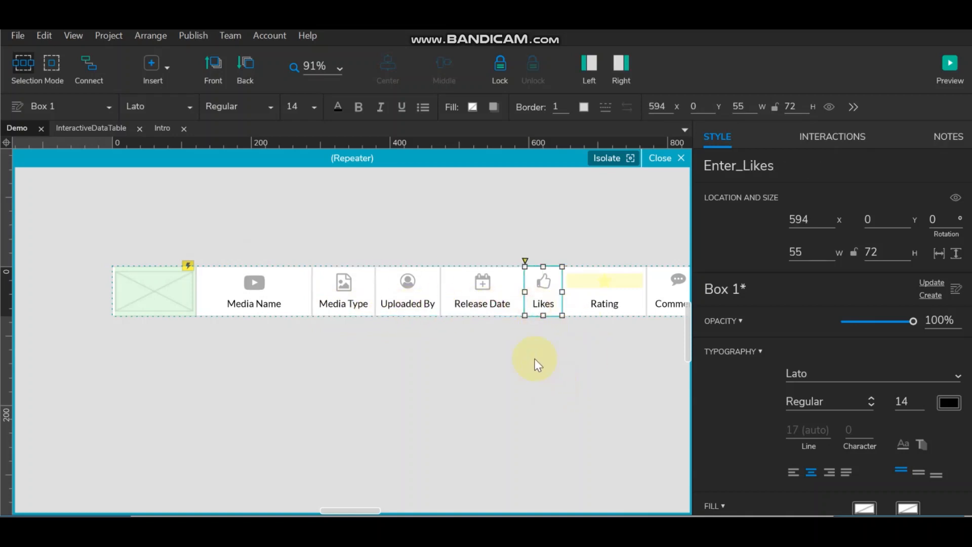
pyautogui.click(627, 308)
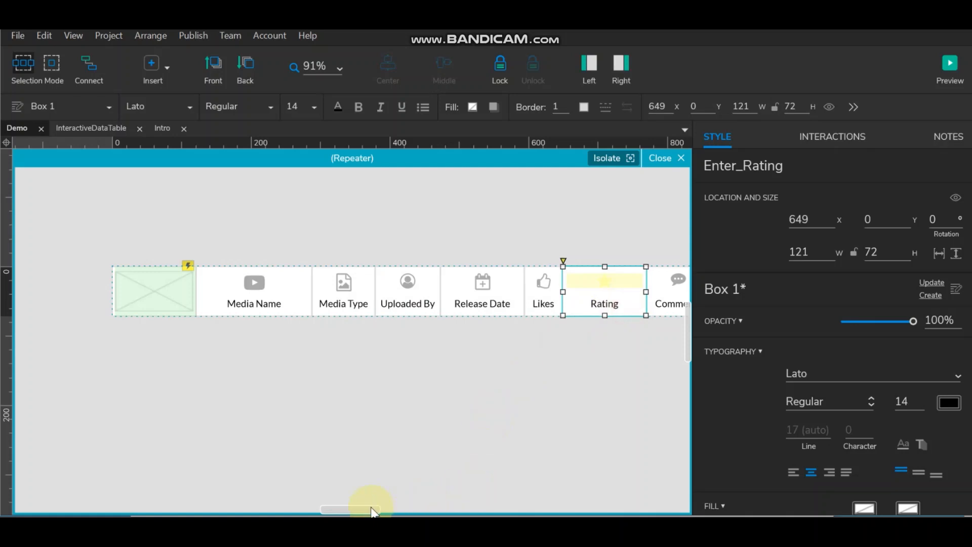
pyautogui.hscroll(4, 373, 503)
pyautogui.click(492, 304)
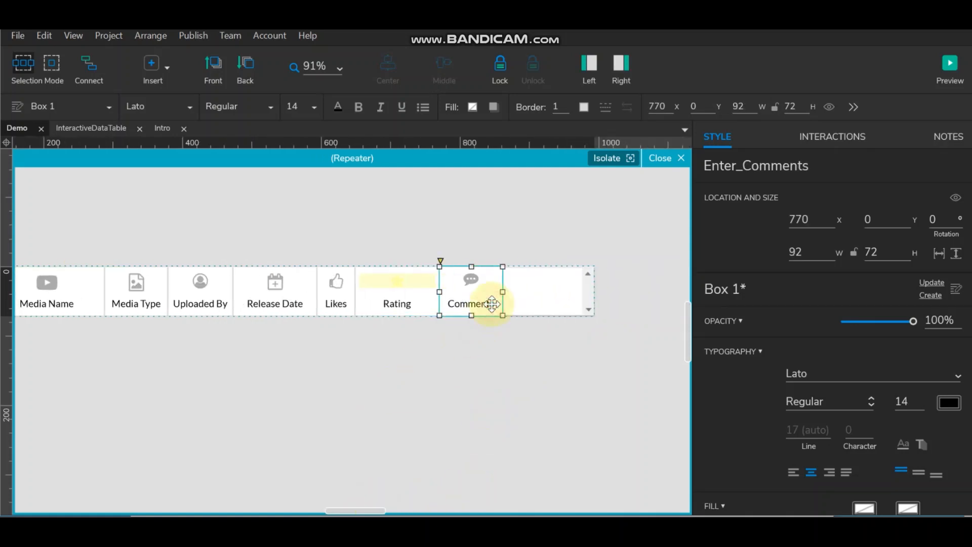
pyautogui.click(542, 282)
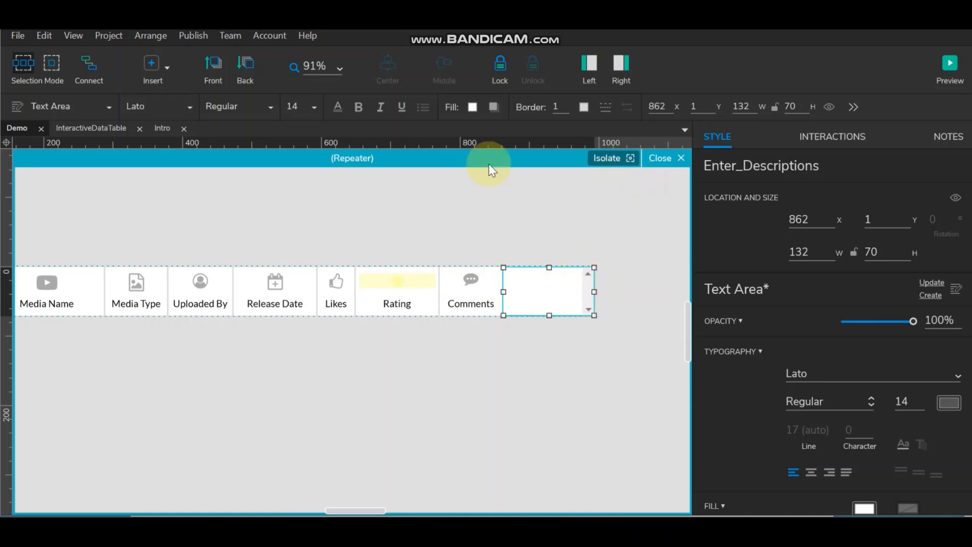
# Step: In the repeater's data table, rename Column0 to Placeholder and add a second column named Media_Name
pyautogui.click(579, 348)
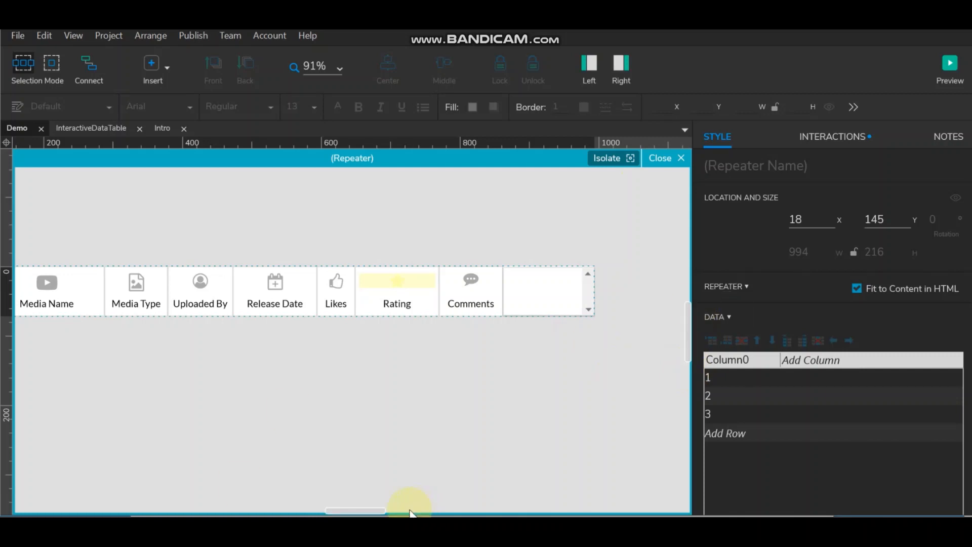
pyautogui.moveTo(381, 510); pyautogui.dragTo(377, 510)
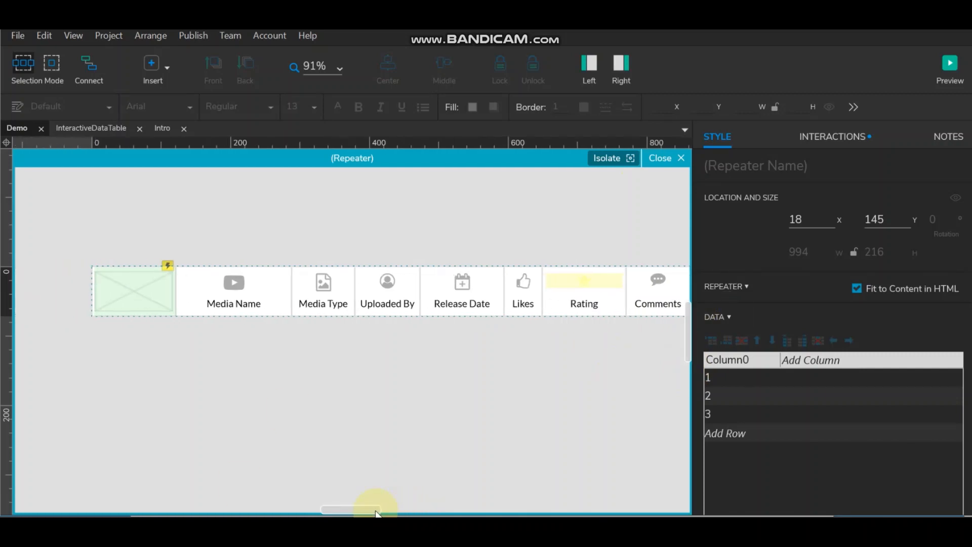
pyautogui.click(749, 360)
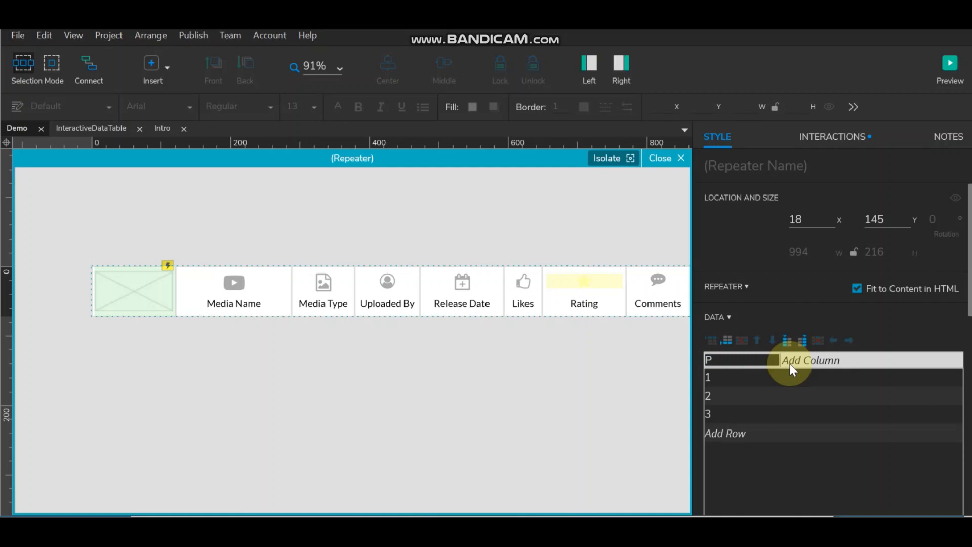
pyautogui.write('laceholder')
pyautogui.click(789, 363)
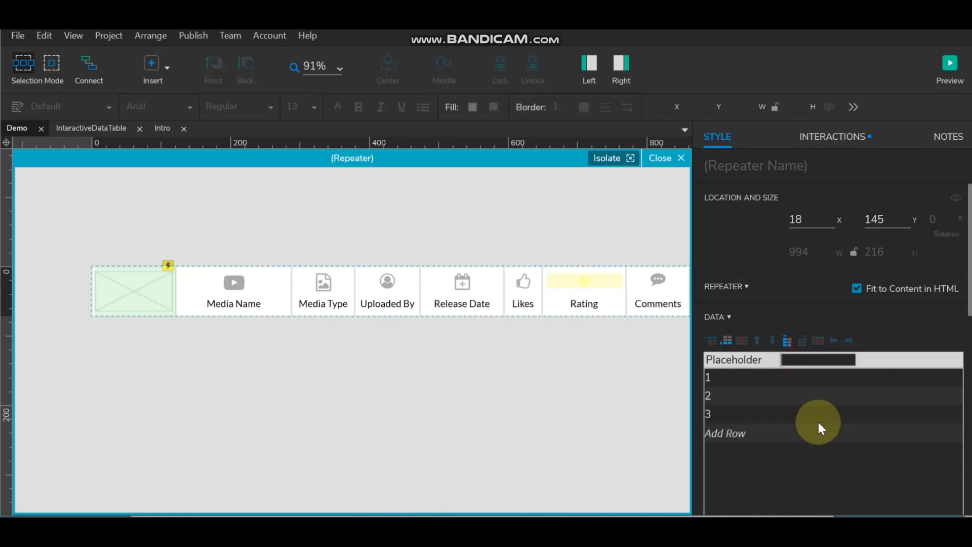
pyautogui.write('Media Name')
pyautogui.press('Return')
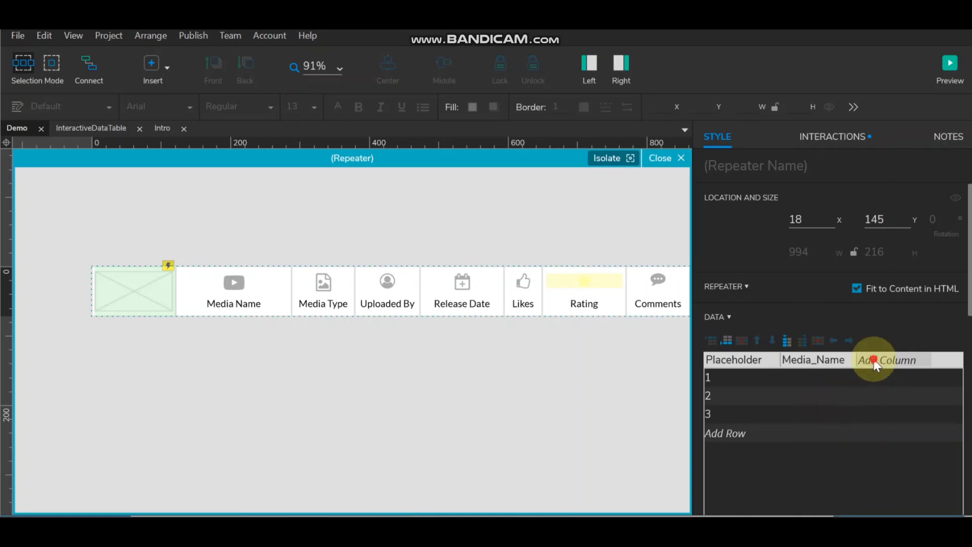
# Step: Add the columns MediaType and Uploaded_By after Media_Name in the repeater's data table
pyautogui.click(873, 360)
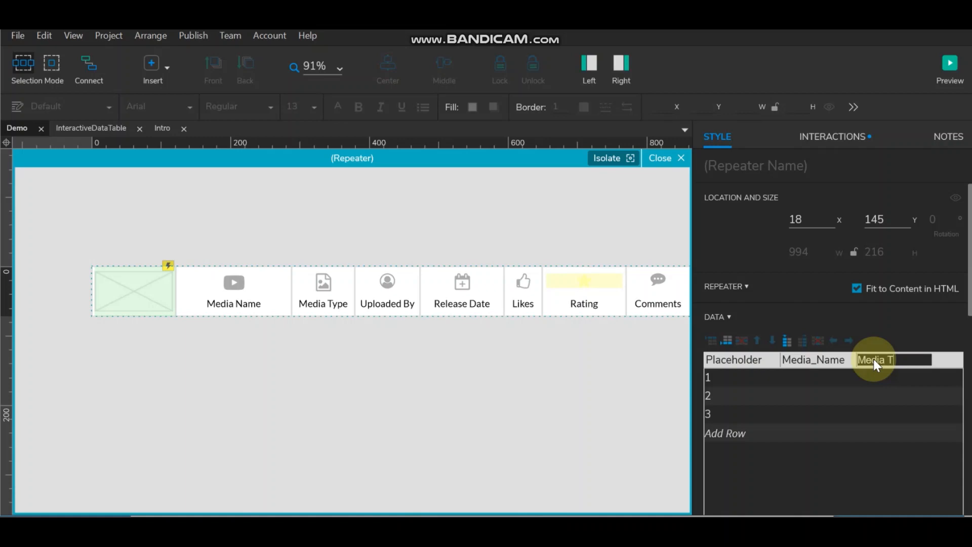
pyautogui.write('MediaType')
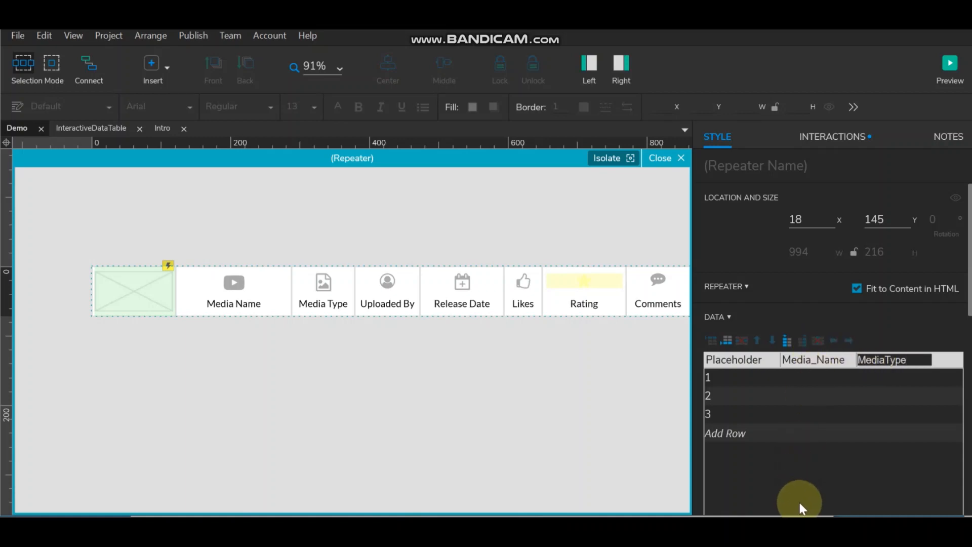
pyautogui.click(967, 326)
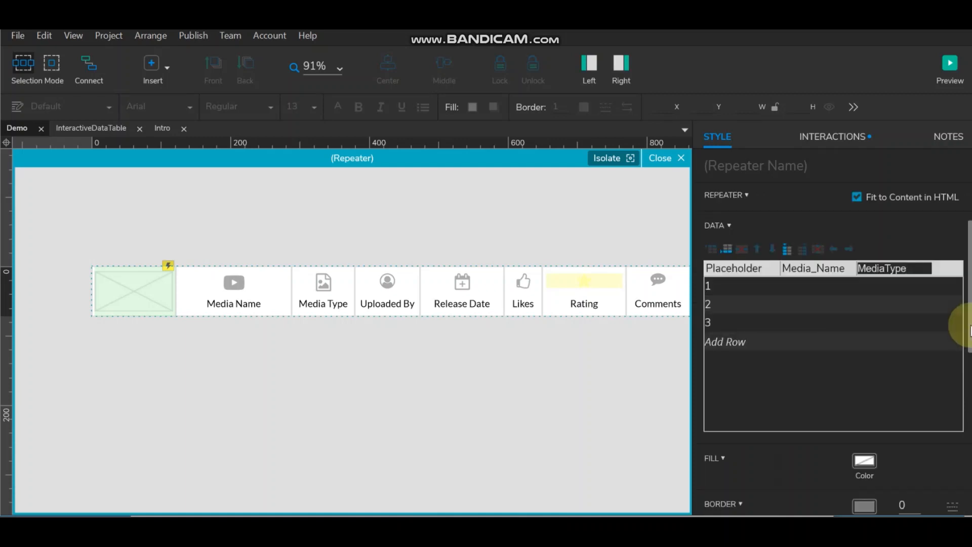
pyautogui.click(801, 426)
pyautogui.moveTo(792, 425); pyautogui.dragTo(913, 426)
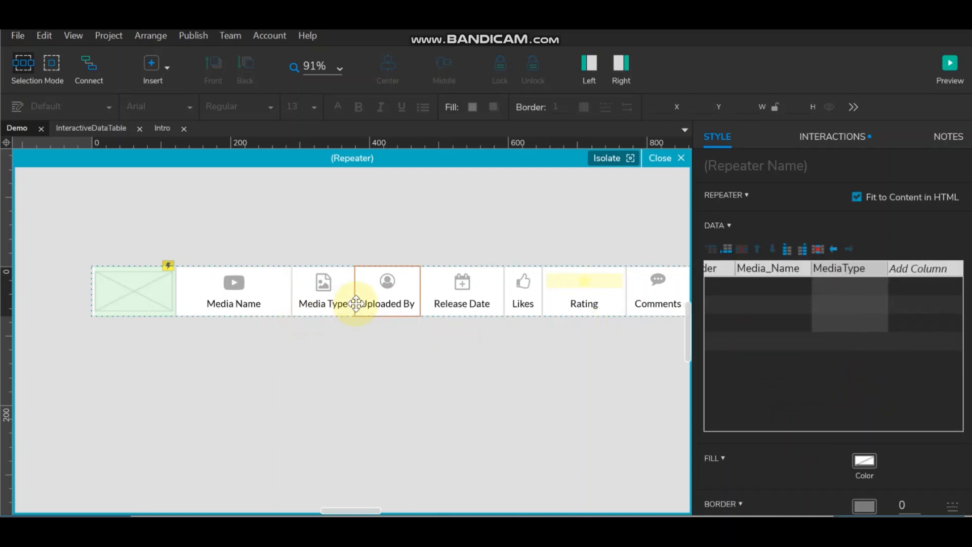
pyautogui.click(904, 272)
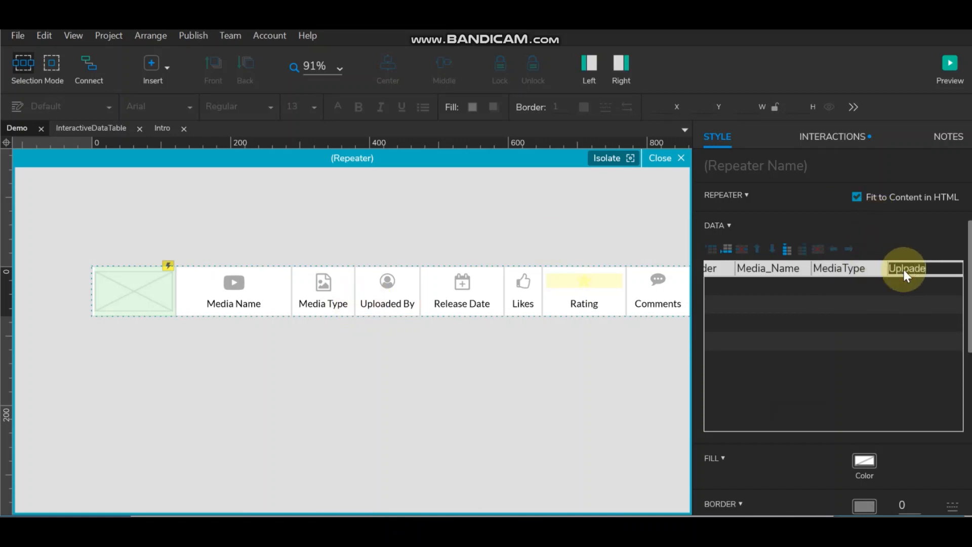
pyautogui.write('Uploaded By')
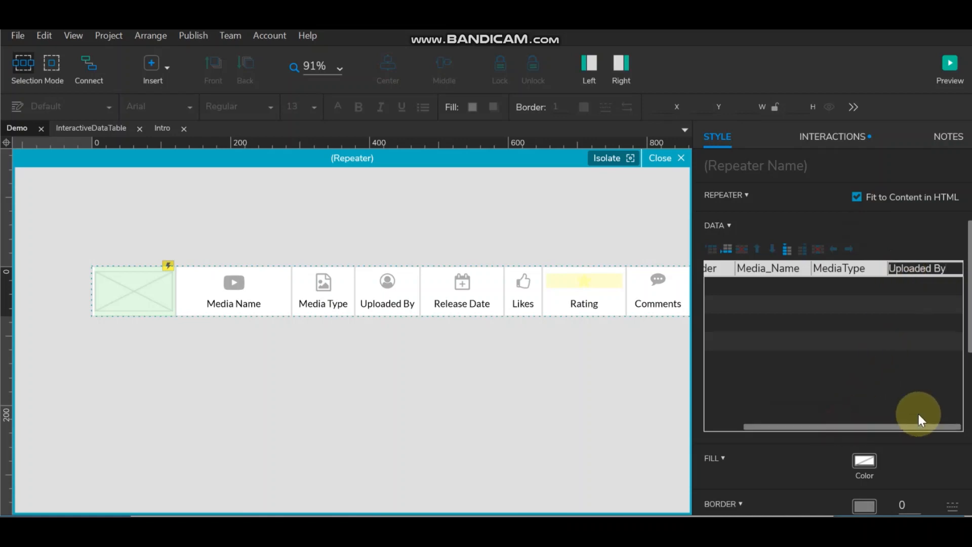
pyautogui.click(922, 288)
# Step: Add the columns ReleaseDate and Likes after Uploaded_By in the repeater's data table
pyautogui.moveTo(874, 428); pyautogui.dragTo(954, 426)
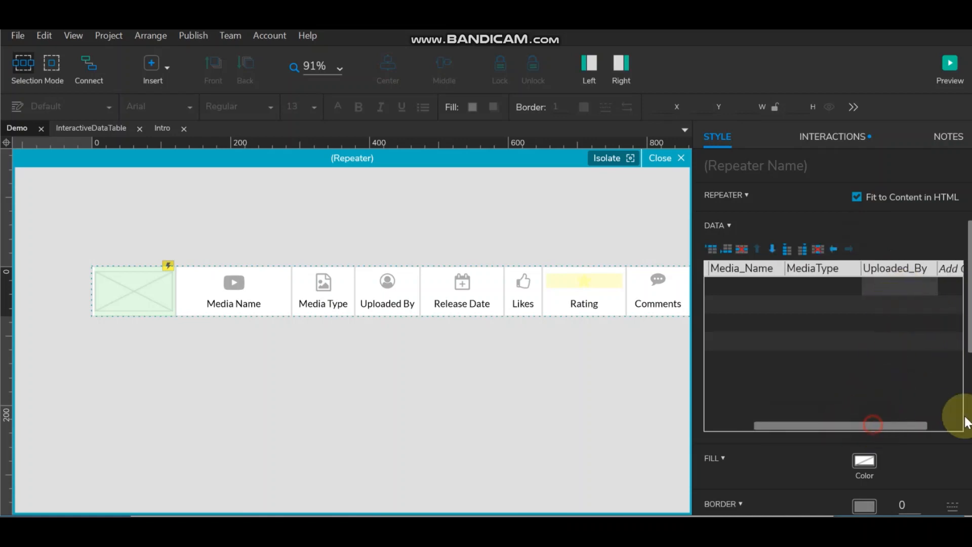
pyautogui.click(928, 269)
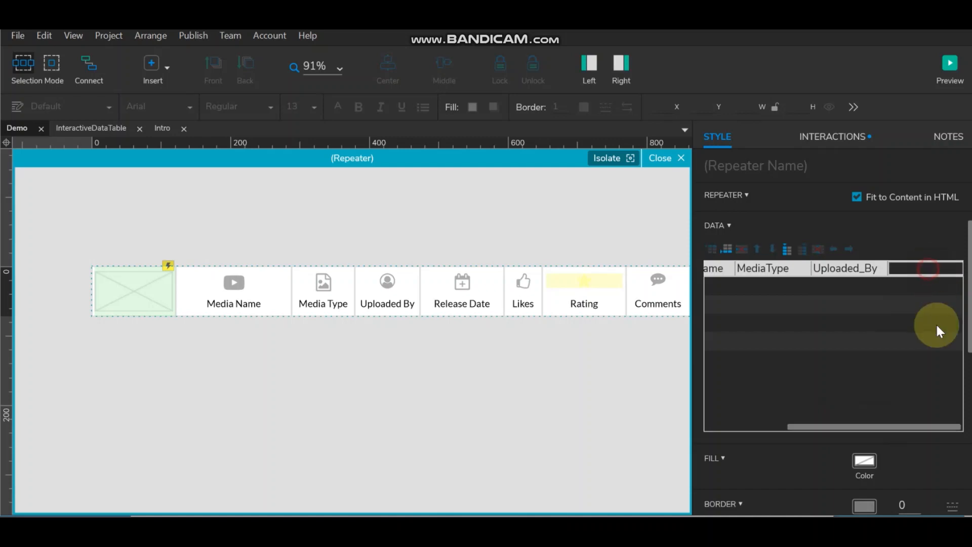
pyautogui.write('ReleaseDate')
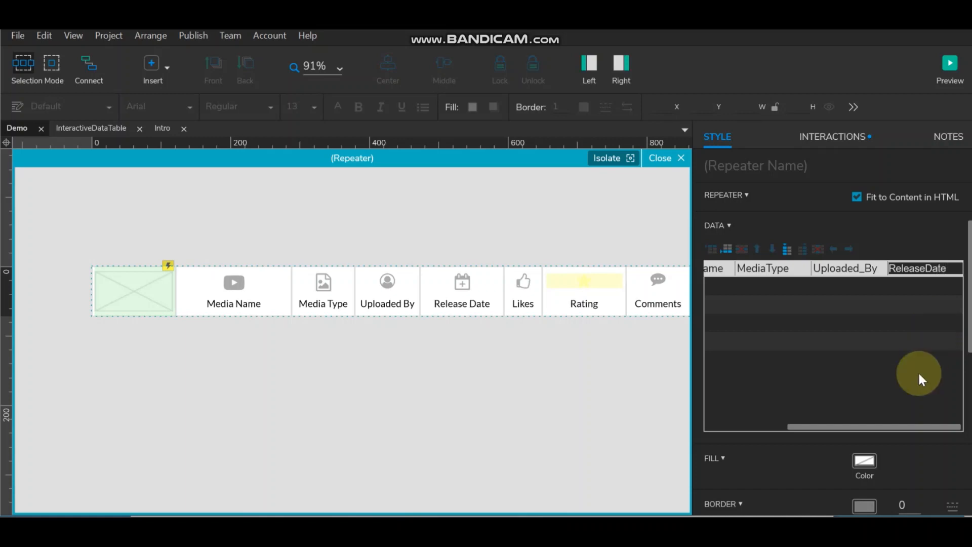
pyautogui.click(877, 417)
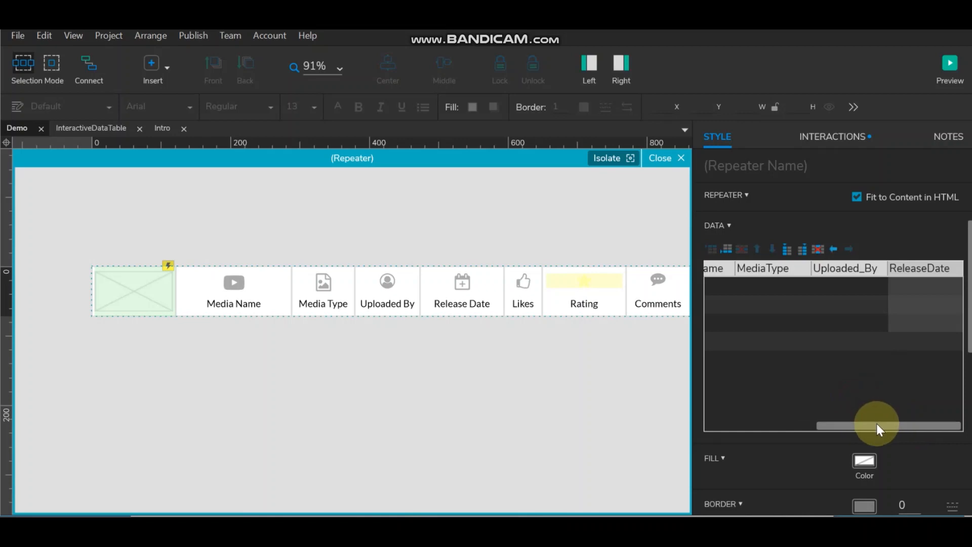
pyautogui.moveTo(876, 423); pyautogui.dragTo(911, 423)
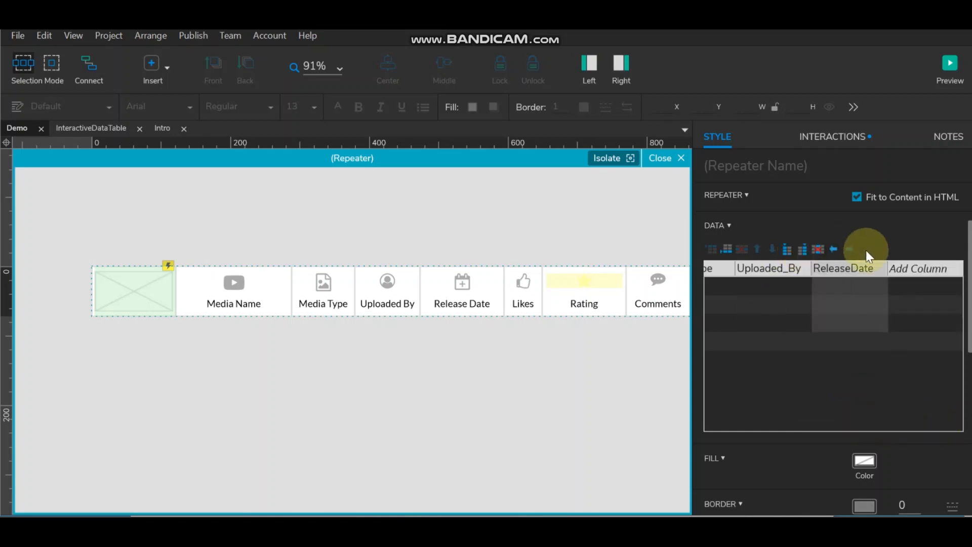
pyautogui.click(928, 268)
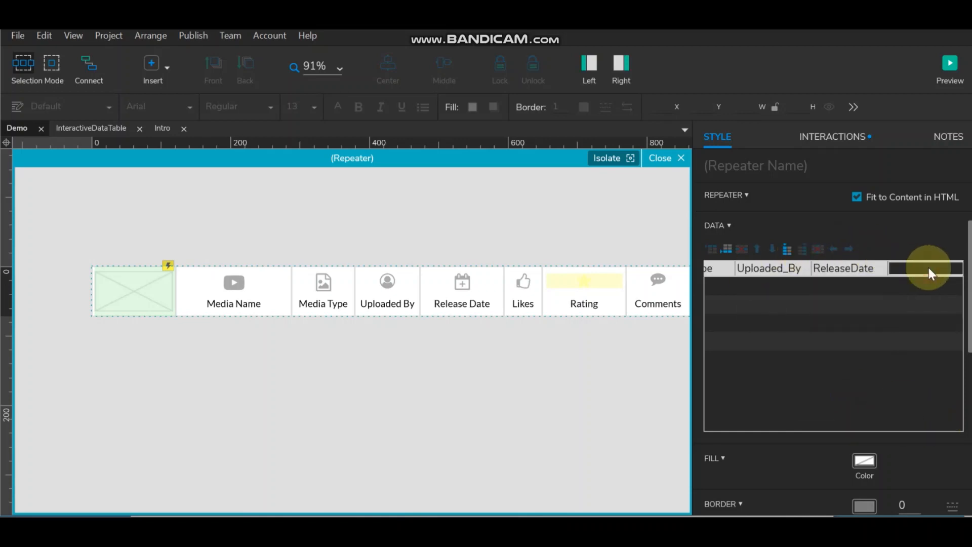
pyautogui.write('Likes')
pyautogui.click(884, 396)
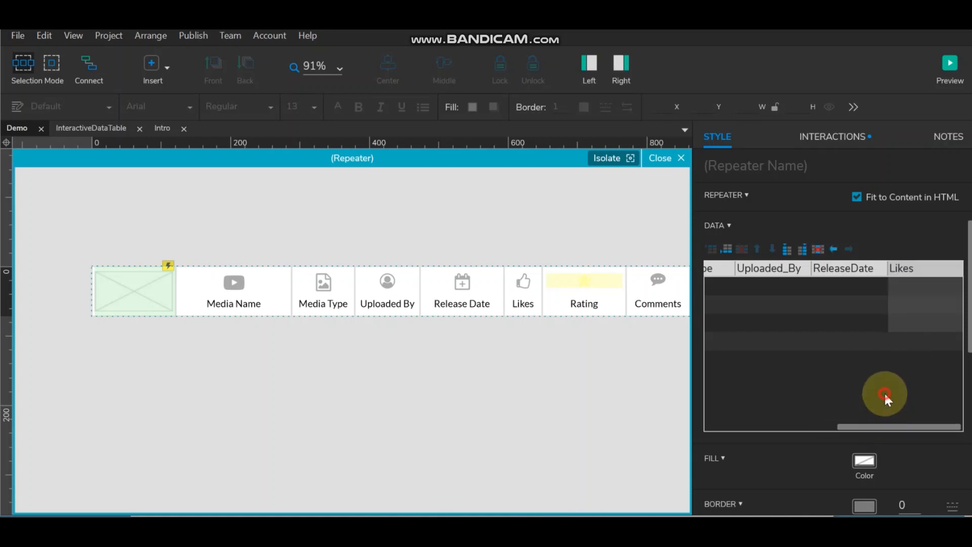
# Step: Add the columns Rating and Comments after Likes in the repeater's data table
pyautogui.moveTo(876, 424); pyautogui.dragTo(928, 424)
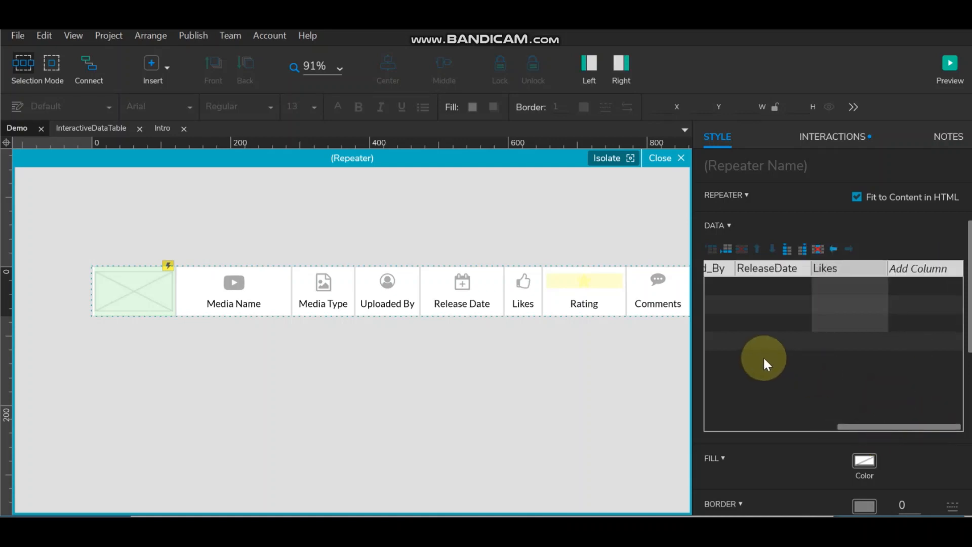
pyautogui.doubleClick(898, 270)
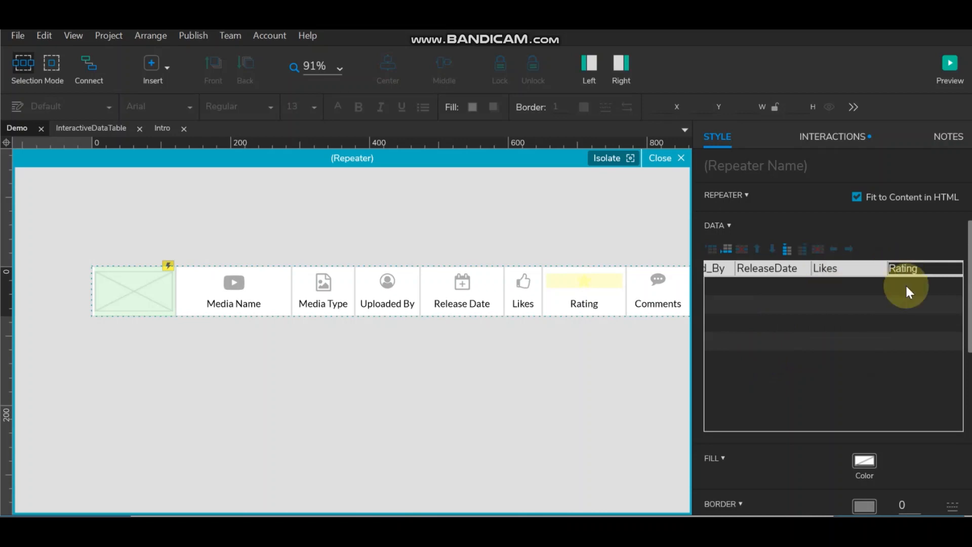
pyautogui.click(894, 322)
pyautogui.moveTo(865, 424); pyautogui.dragTo(923, 424)
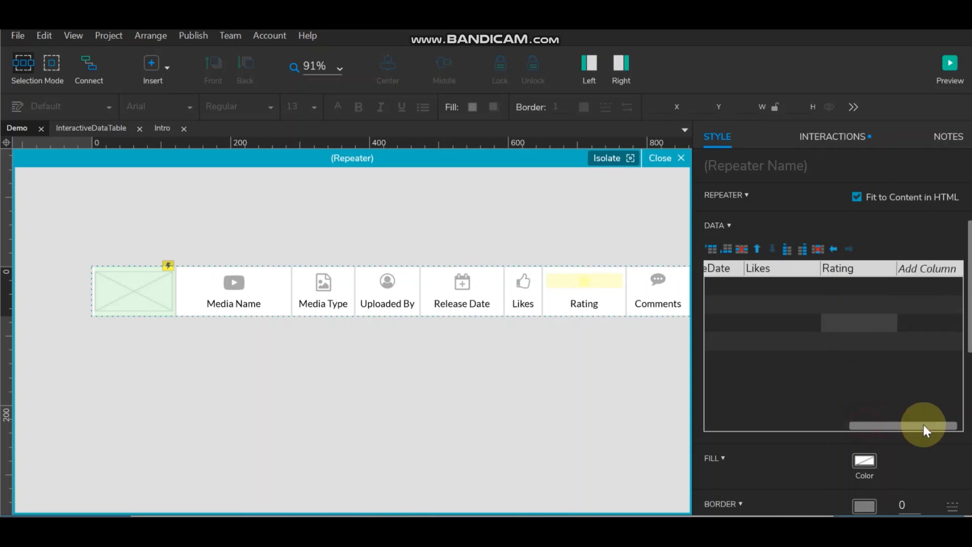
pyautogui.click(918, 275)
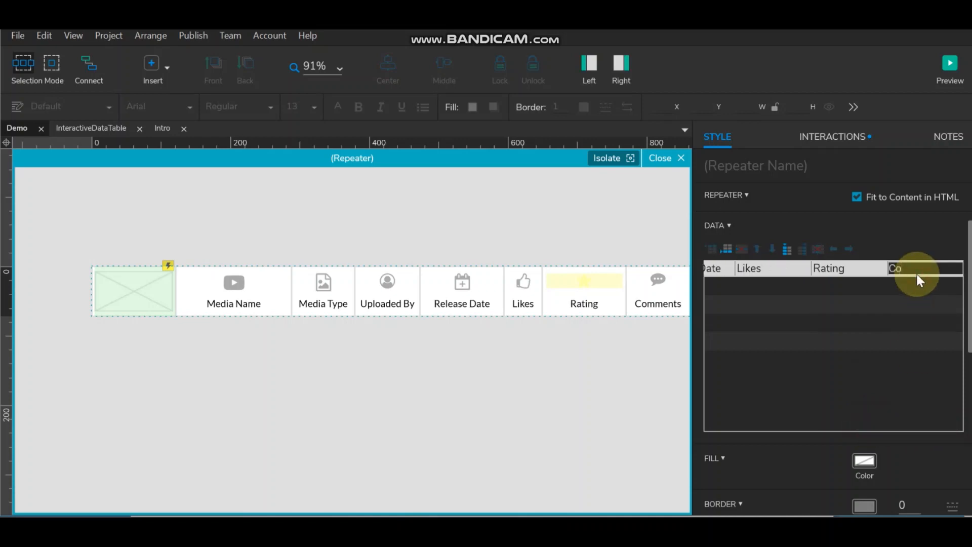
pyautogui.write('Comments')
pyautogui.press('Return')
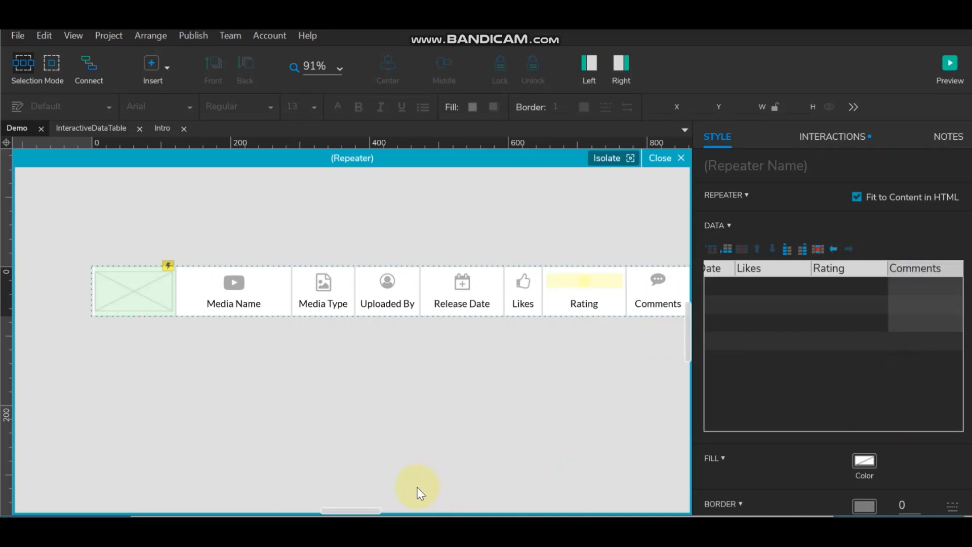
# Step: Add a column named Desc after Comments in the repeater's data table for the description text area
pyautogui.hscroll(3, 369, 505)
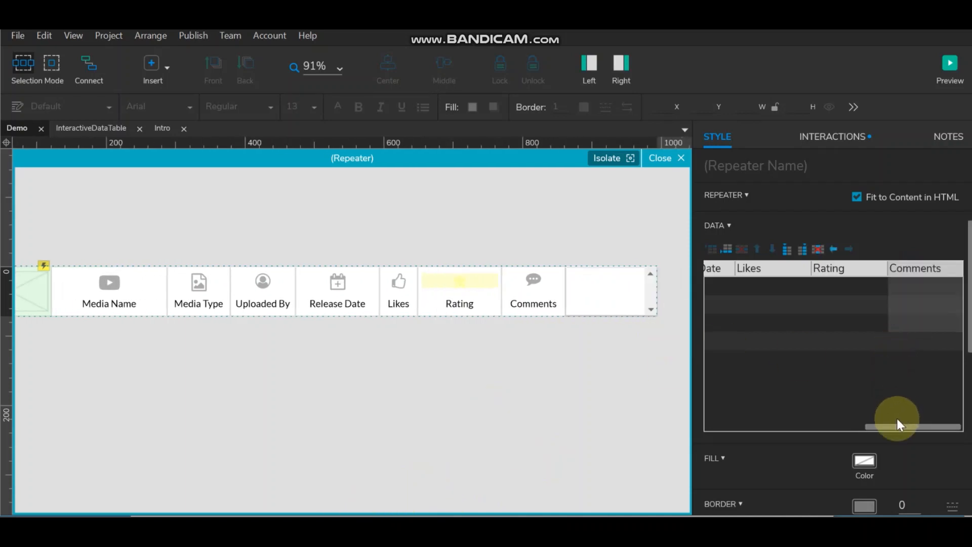
pyautogui.moveTo(898, 422); pyautogui.dragTo(931, 421)
pyautogui.click(924, 263)
pyautogui.write('D')
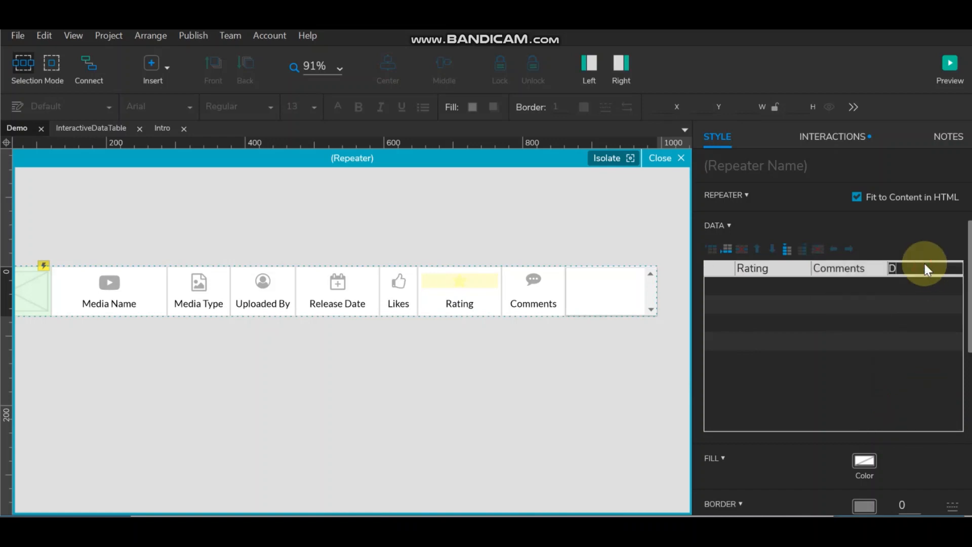
pyautogui.write('esc')
pyautogui.click(906, 301)
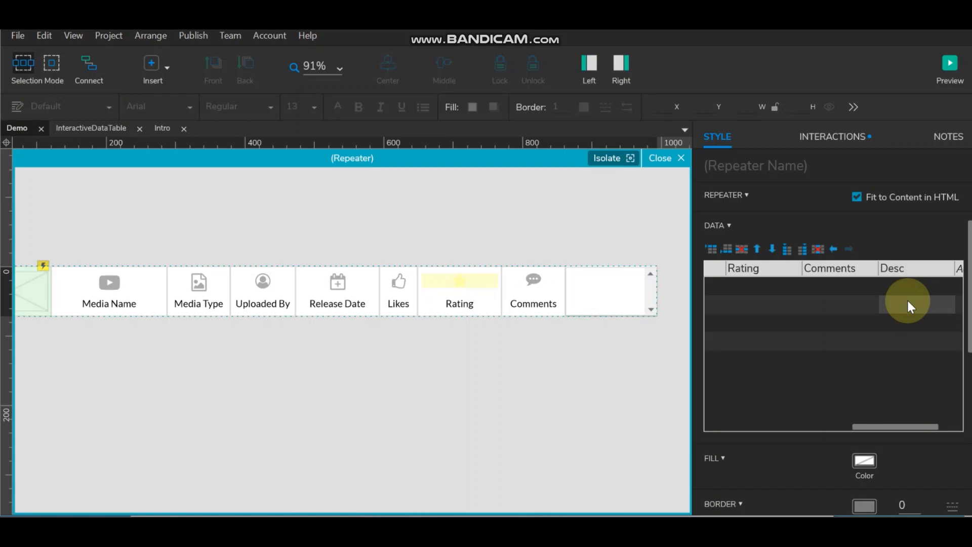
# Step: Clear the sample values 1, 2 and 3 from the Placeholder column of the repeater's data table
pyautogui.moveTo(887, 427); pyautogui.dragTo(722, 428)
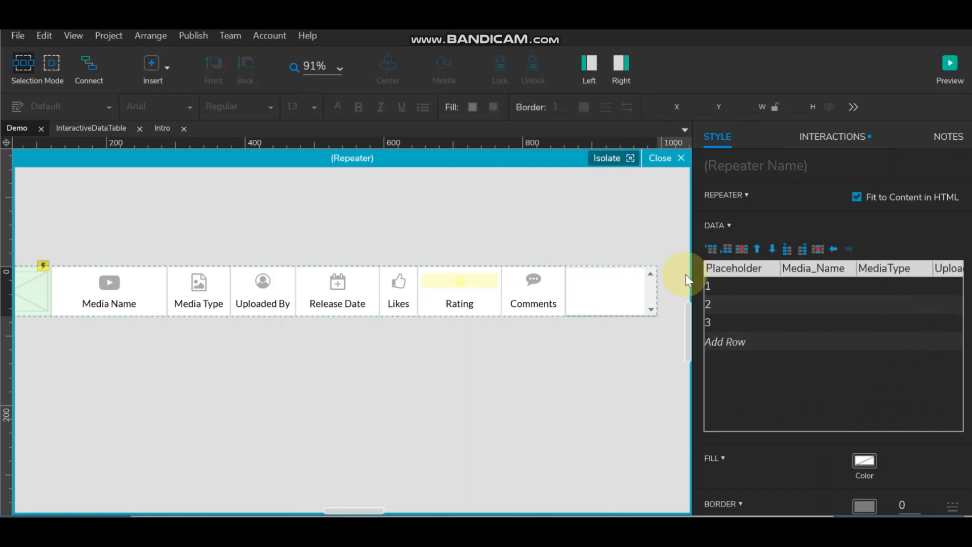
pyautogui.click(707, 285)
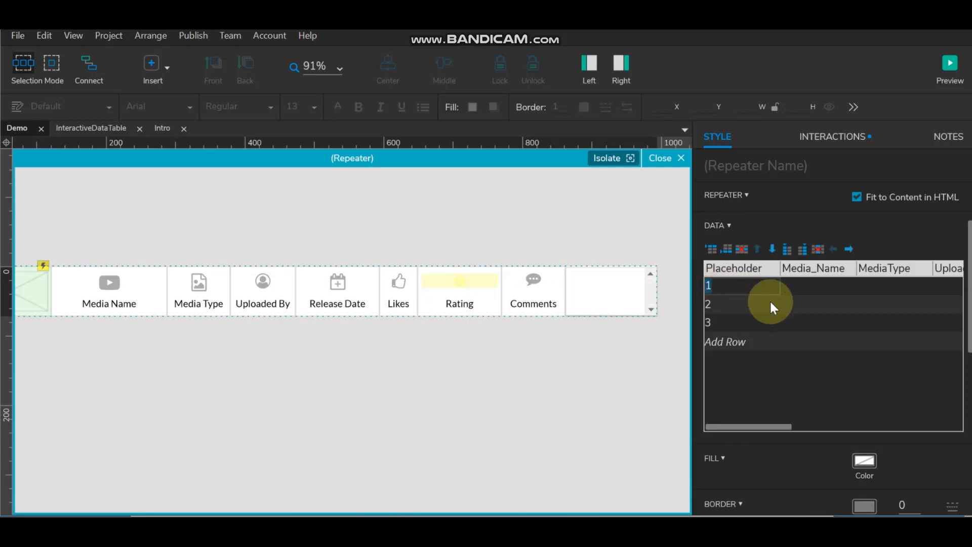
pyautogui.press('BackSpace')
pyautogui.click(719, 306)
pyautogui.press('BackSpace')
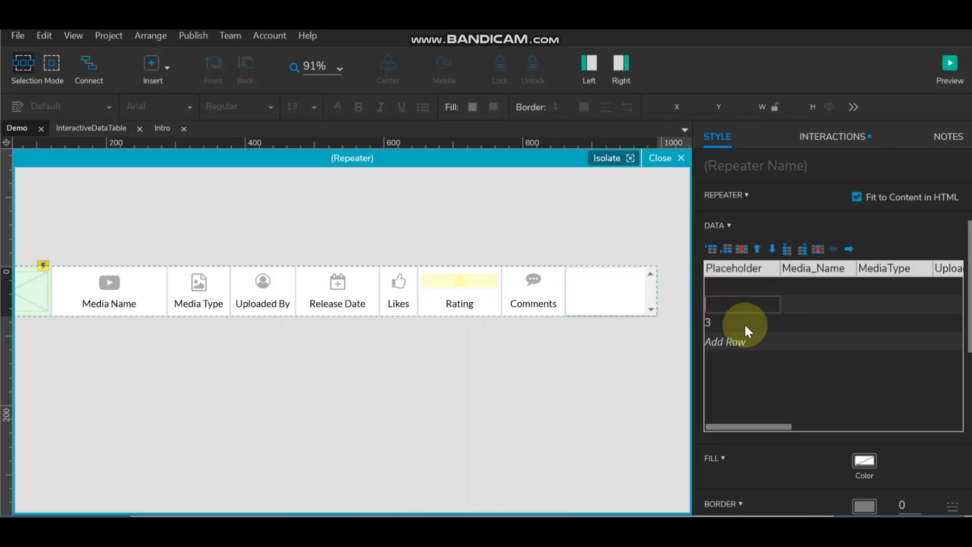
pyautogui.click(744, 323)
pyautogui.press('BackSpace')
pyautogui.click(820, 139)
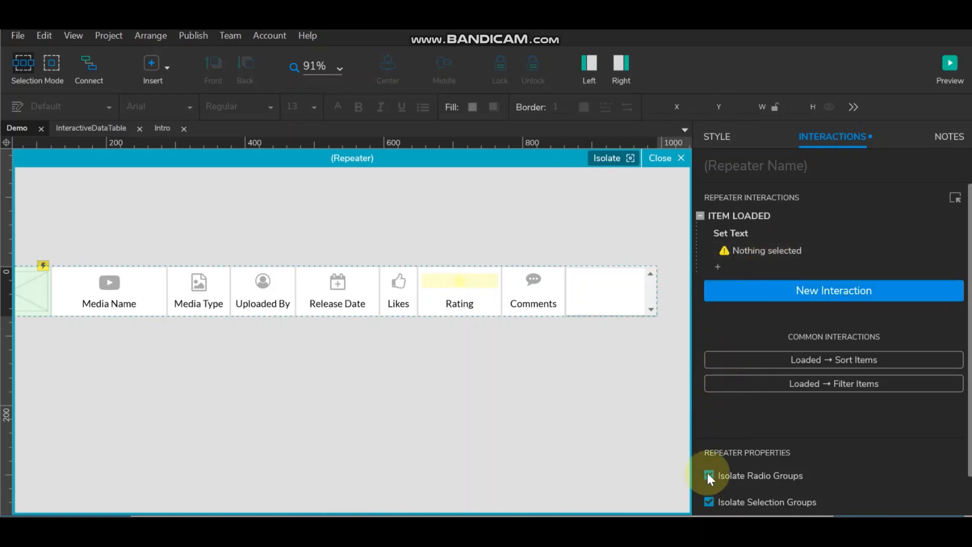
pyautogui.click(764, 249)
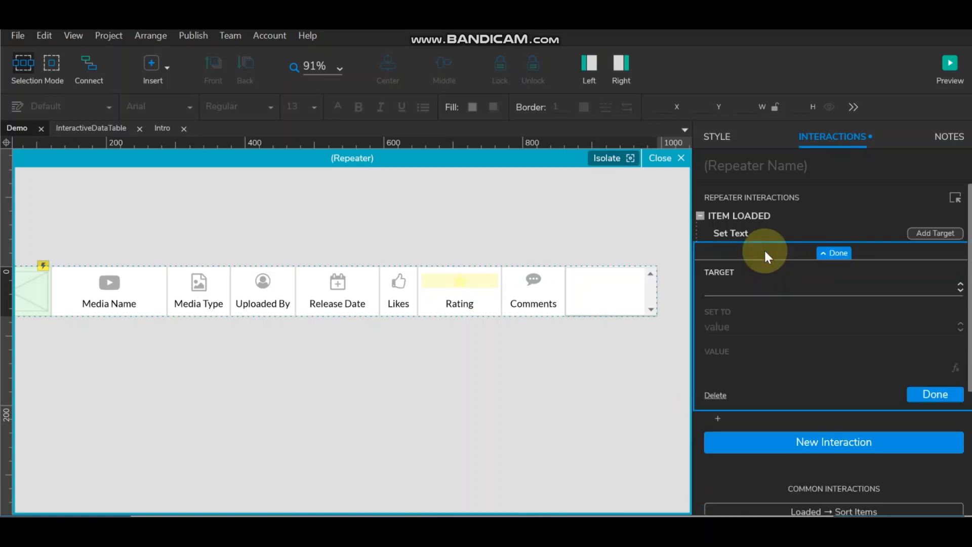
pyautogui.click(761, 287)
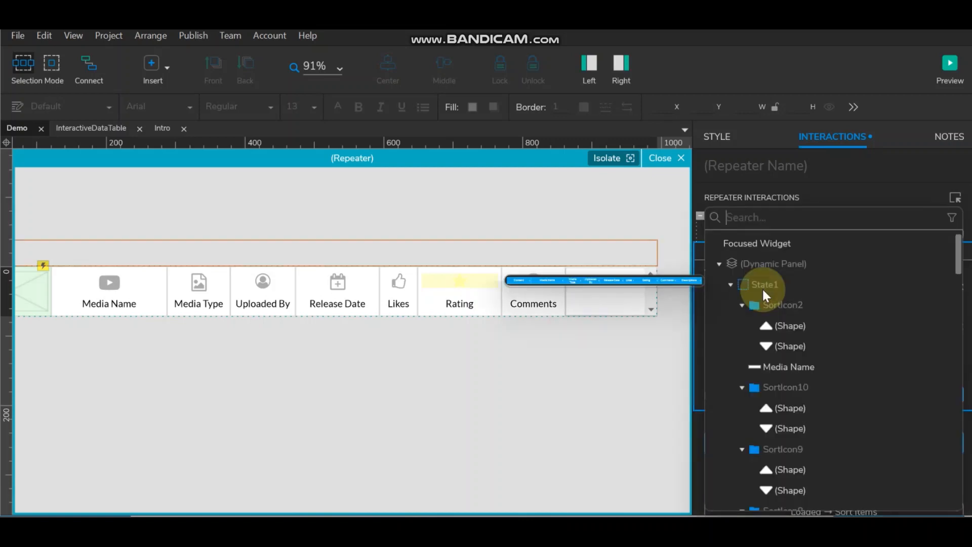
pyautogui.write('m')
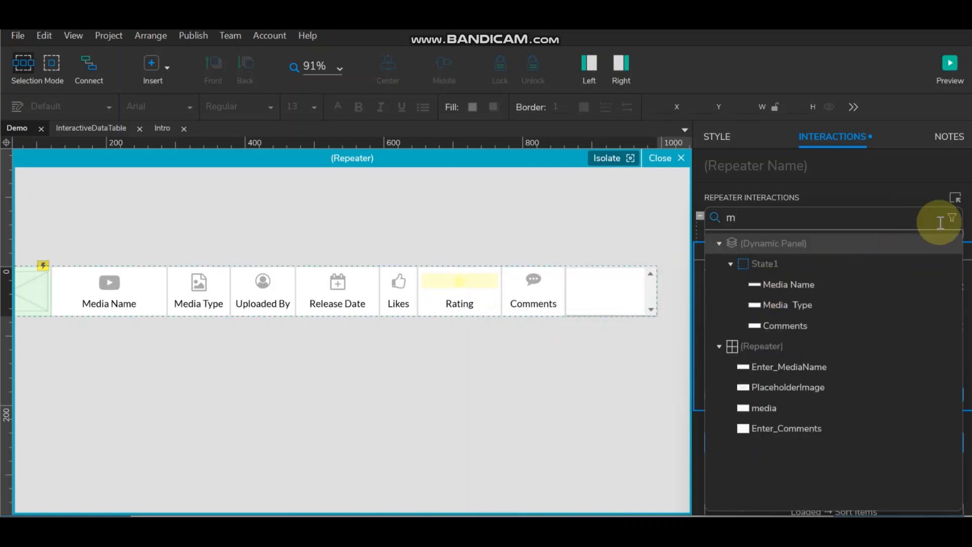
pyautogui.click(113, 302)
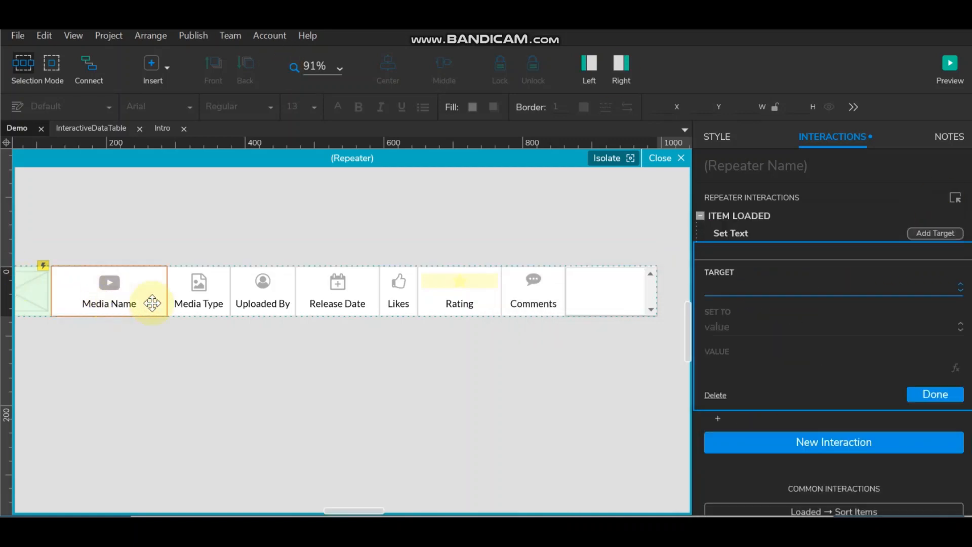
pyautogui.click(199, 303)
pyautogui.click(199, 303)
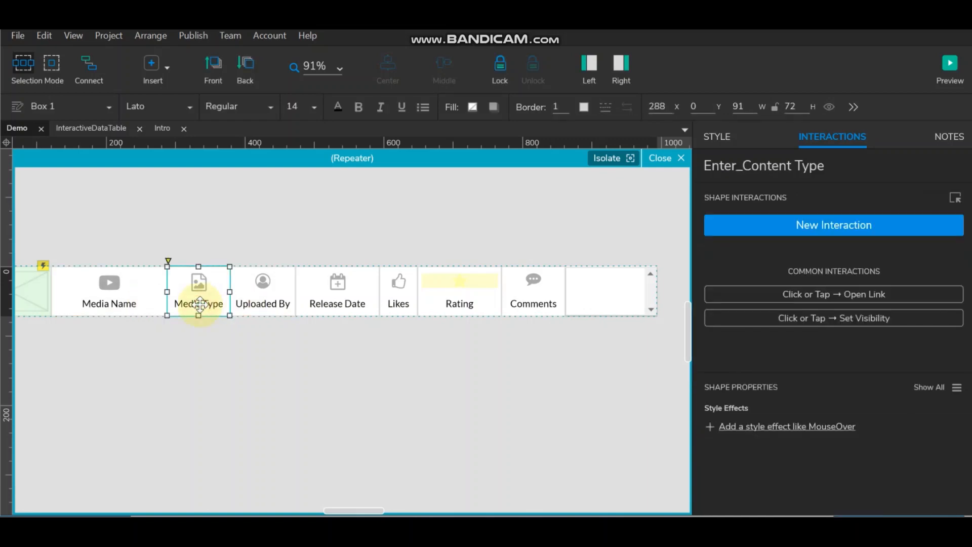
# Step: Copy the Enter_ prefix from the name of the Media Name cell in the repeater
pyautogui.click(126, 311)
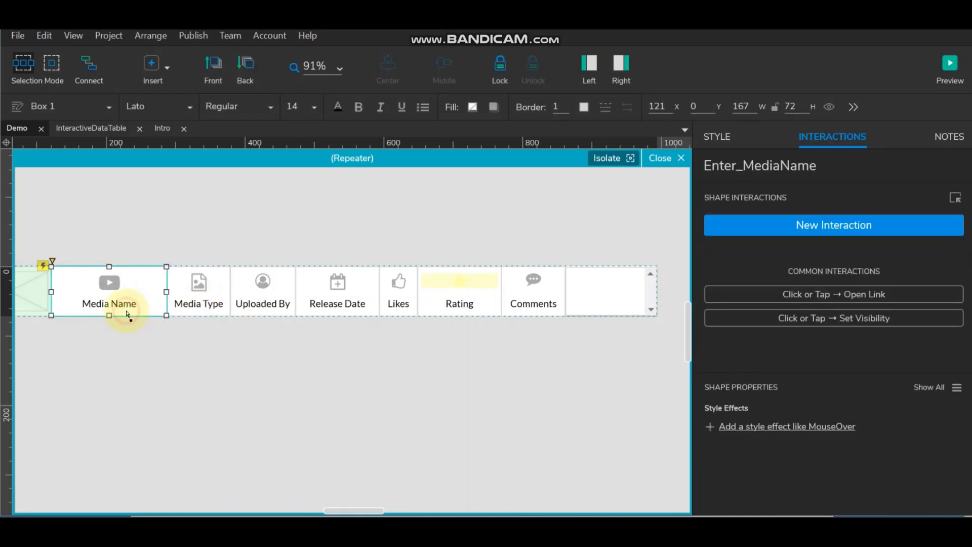
pyautogui.click(743, 167)
pyautogui.moveTo(743, 167); pyautogui.dragTo(681, 162)
pyautogui.hotkey('ctrl', 'c')
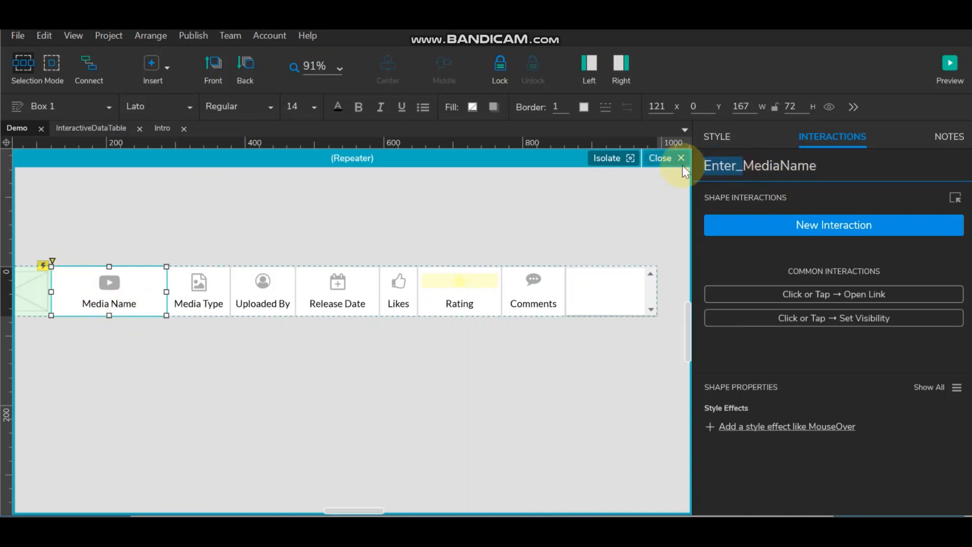
# Step: Find the repeater's widgets by the Enter_ prefix and make Enter_MediaName the target of the Item Loaded Set Text action
pyautogui.click(495, 211)
pyautogui.click(773, 249)
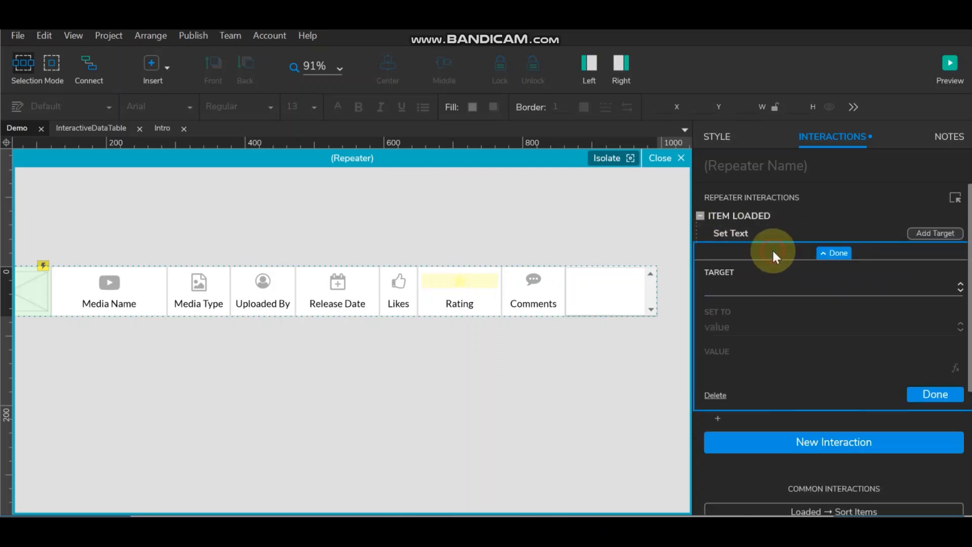
pyautogui.click(748, 288)
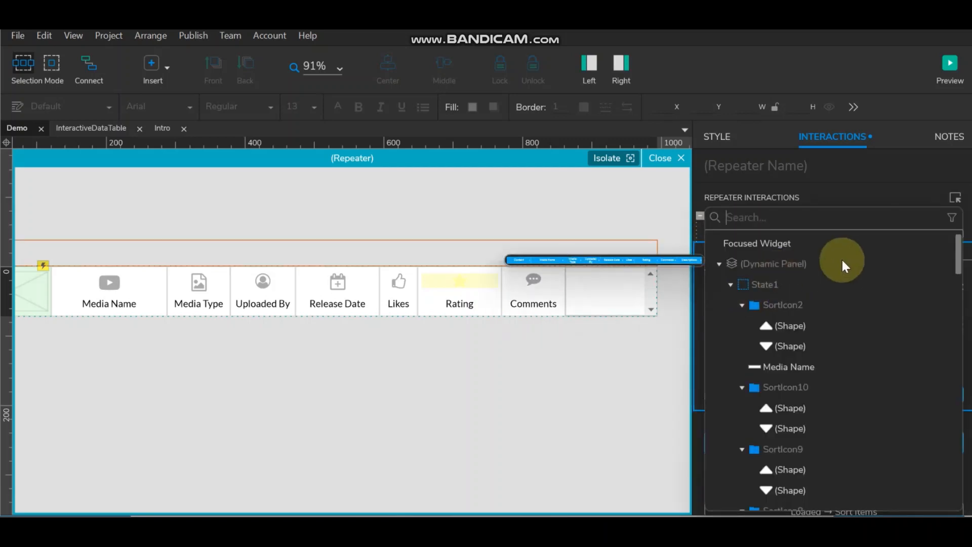
pyautogui.hotkey('ctrl', 'v')
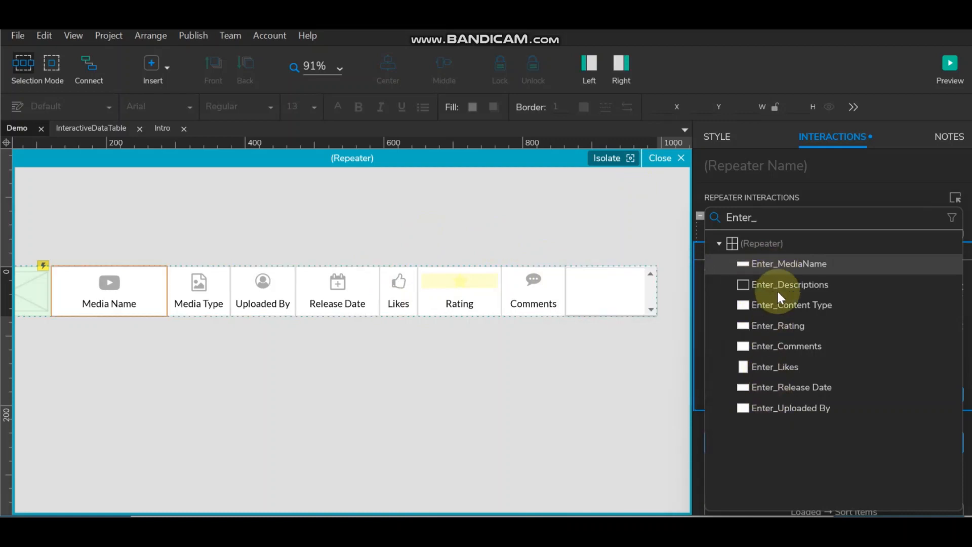
pyautogui.click(786, 263)
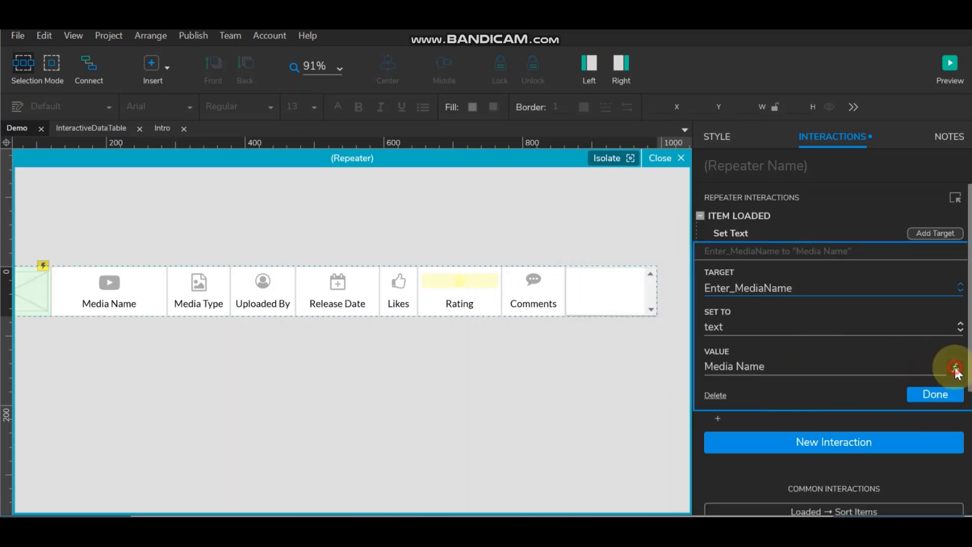
# Step: Replace the text value for Enter_MediaName with the repeater variable [[Item.Media_Name]]
pyautogui.click(955, 370)
pyautogui.moveTo(340, 136); pyautogui.dragTo(80, 108)
pyautogui.press('BackSpace')
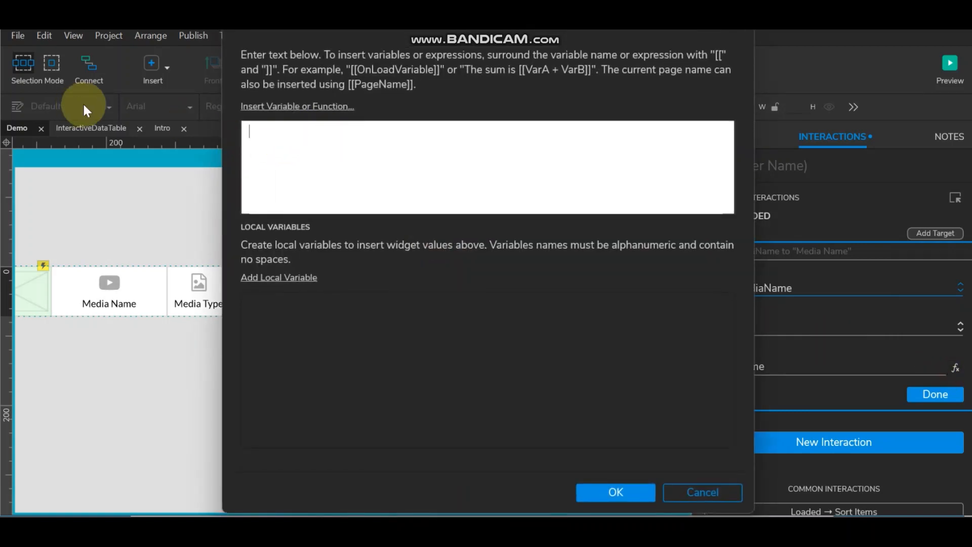
pyautogui.click(283, 107)
pyautogui.scroll(-3, 308, 290)
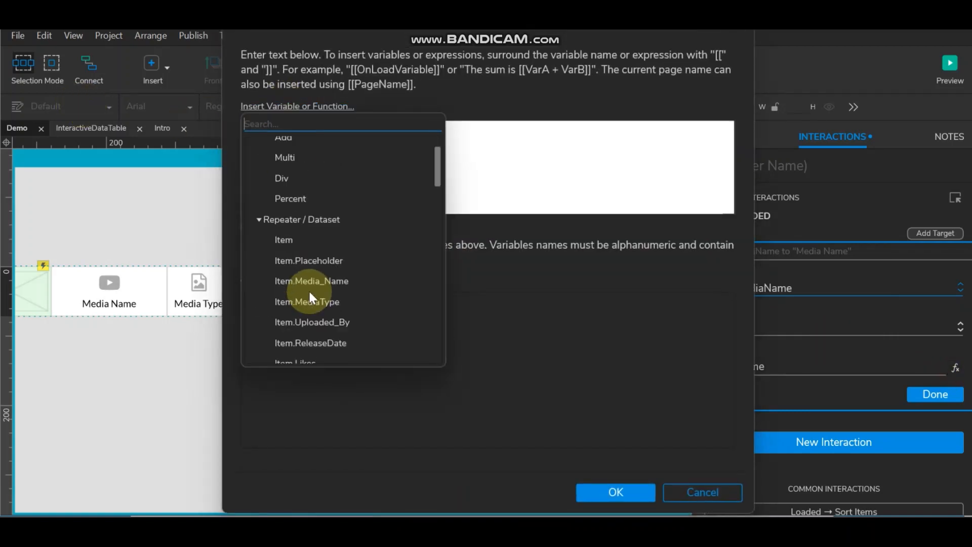
pyautogui.click(335, 279)
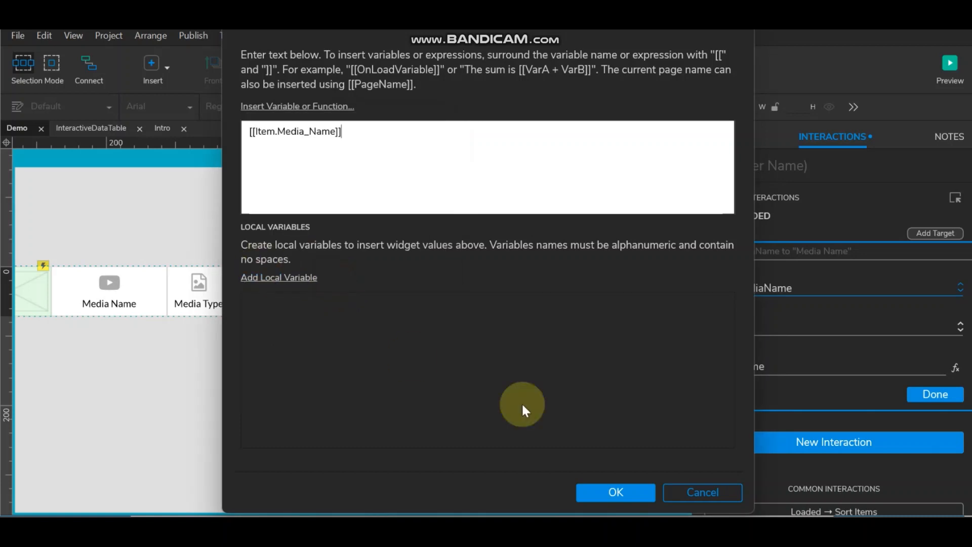
pyautogui.click(621, 492)
pyautogui.click(935, 395)
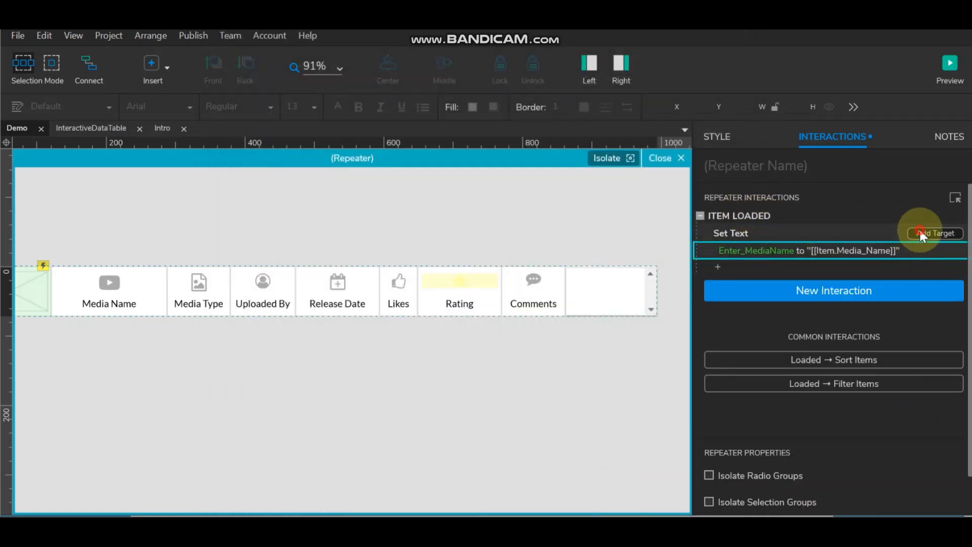
# Step: Add Enter_Descriptions as a target of the Item Loaded Set Text action with the value [[Item.Desc]]
pyautogui.click(920, 232)
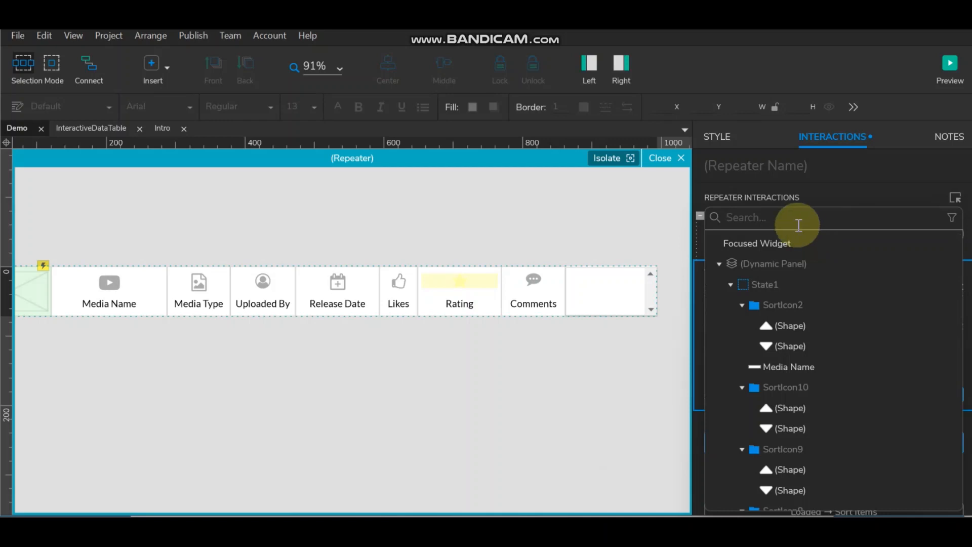
pyautogui.write('Enter_')
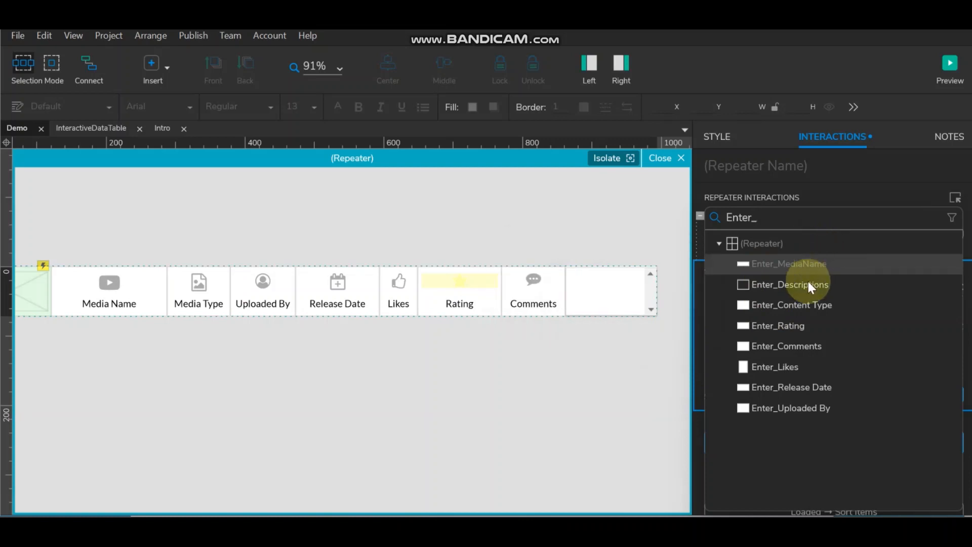
pyautogui.click(777, 284)
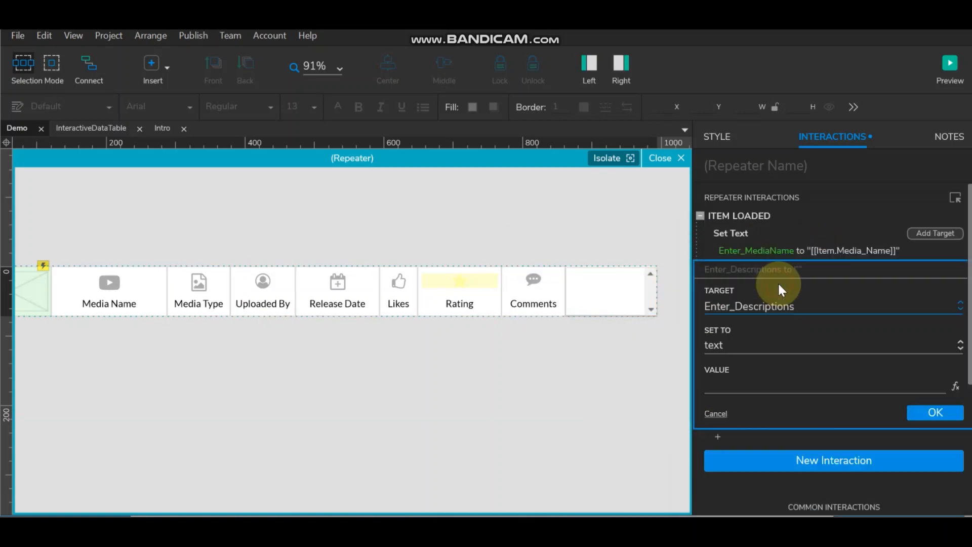
pyautogui.click(955, 386)
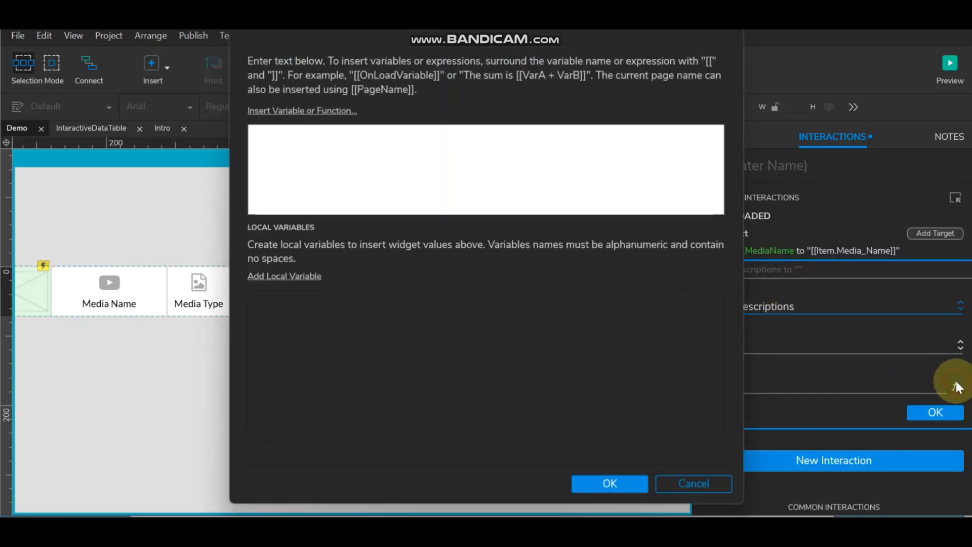
pyautogui.click(291, 105)
pyautogui.scroll(-3, 336, 257)
pyautogui.scroll(-3, 336, 257)
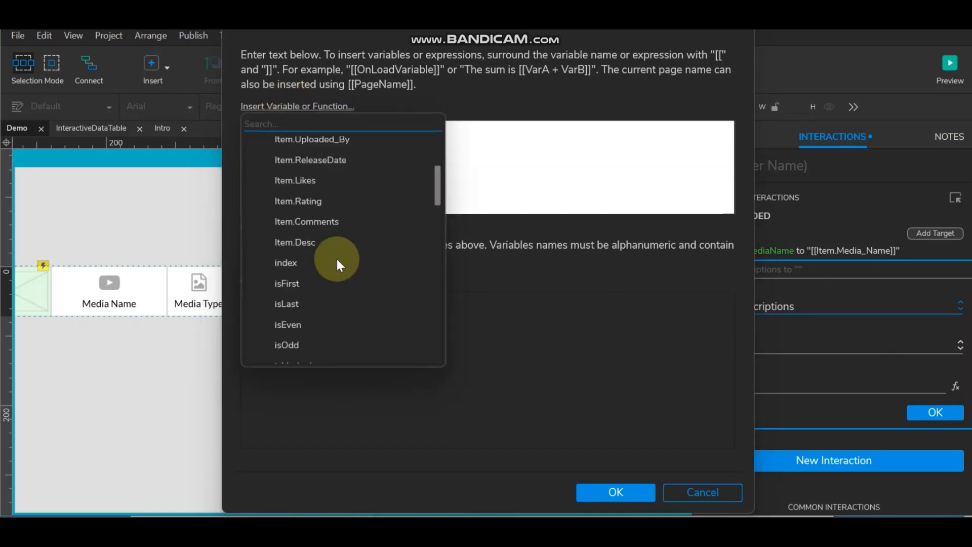
pyautogui.click(297, 242)
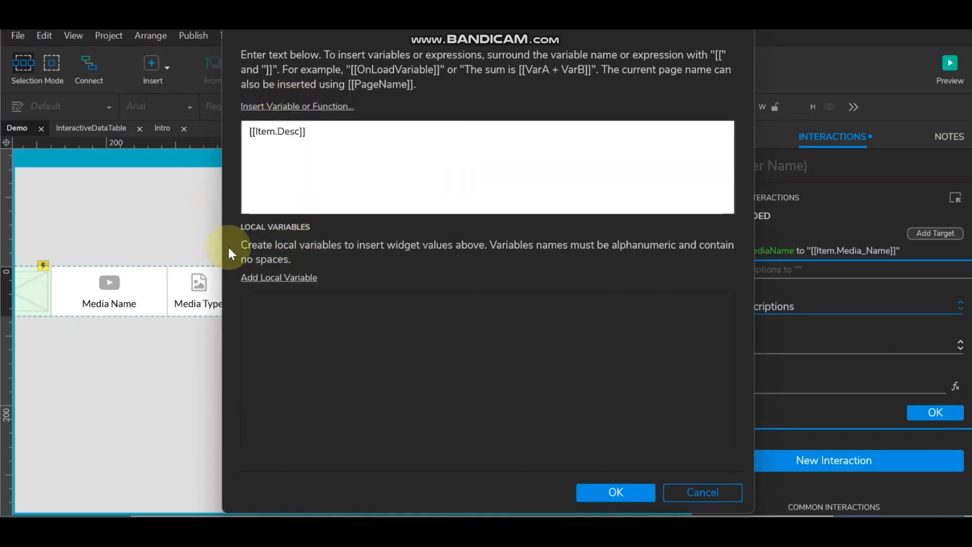
pyautogui.click(607, 491)
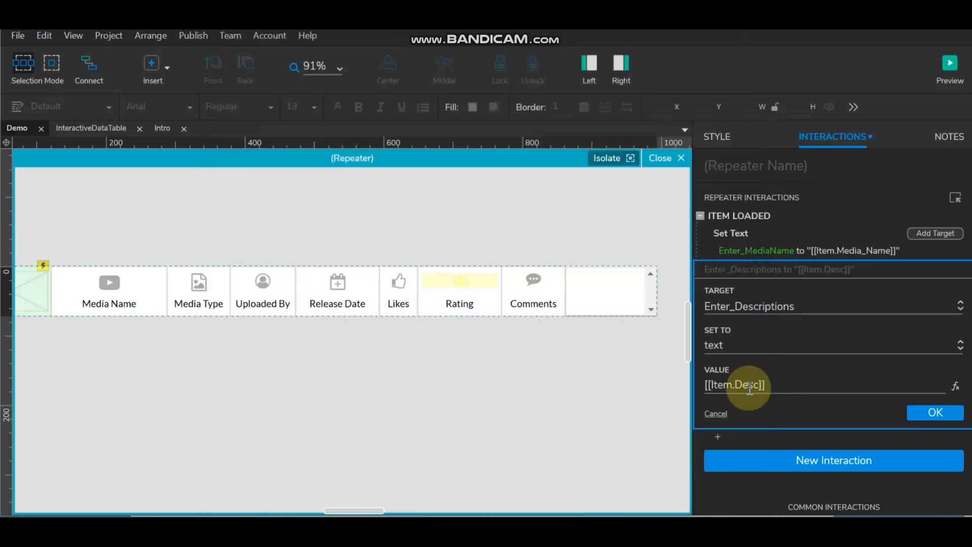
pyautogui.click(942, 412)
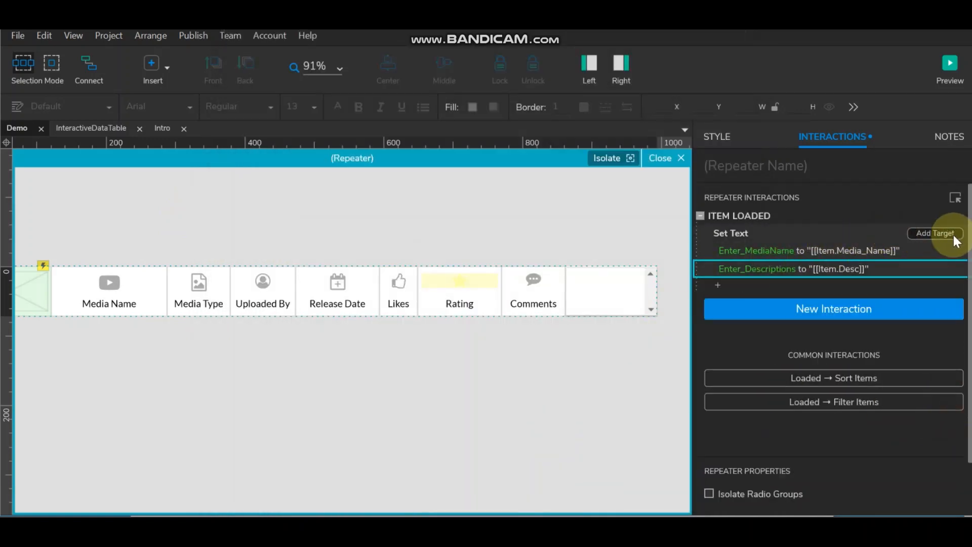
# Step: Add Enter_Content Type as a target of the Item Loaded Set Text action with the value [[Item.MediaType]]
pyautogui.click(934, 230)
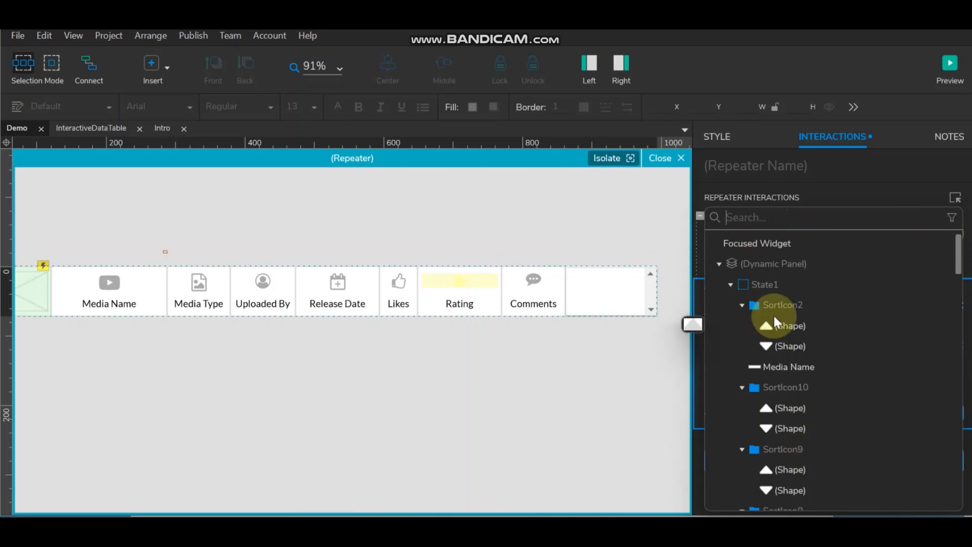
pyautogui.write('Enter_')
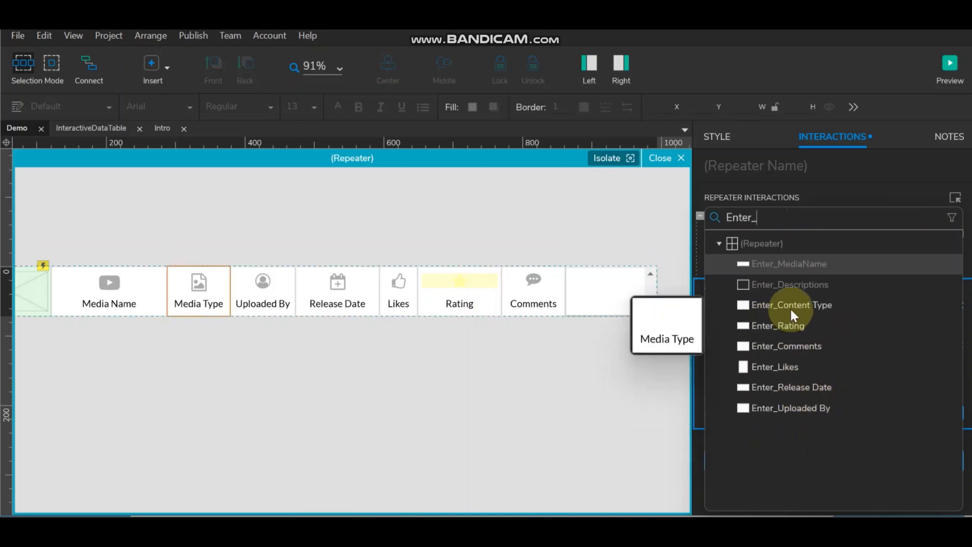
pyautogui.click(791, 314)
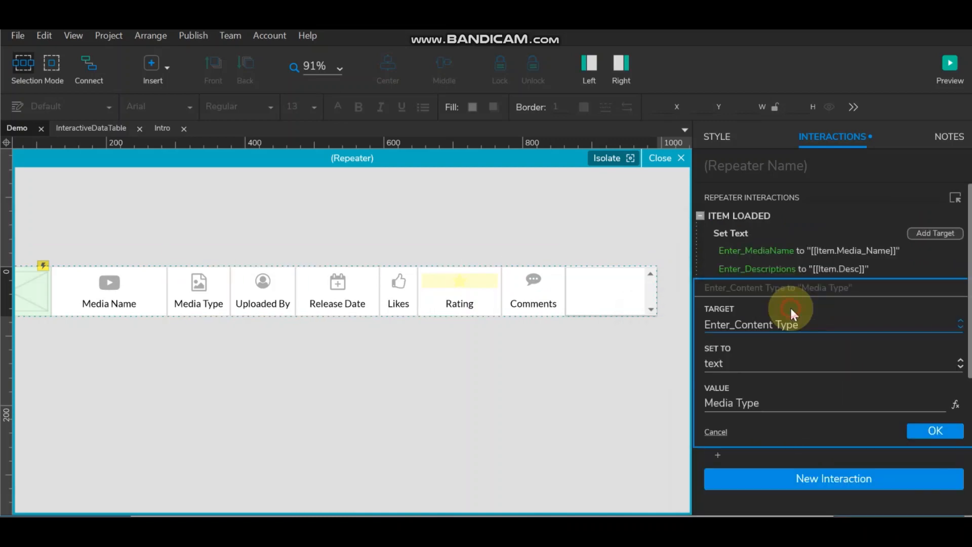
pyautogui.click(955, 405)
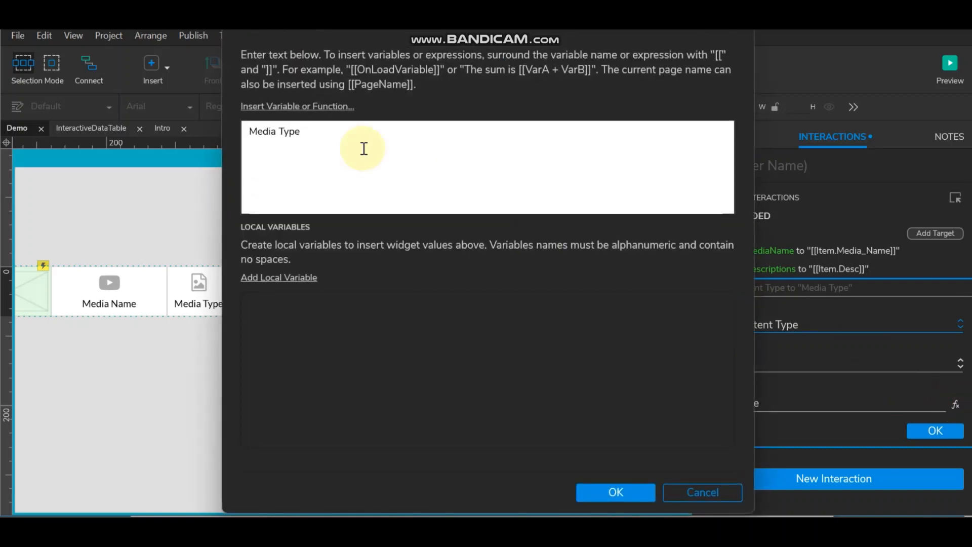
pyautogui.moveTo(339, 130); pyautogui.dragTo(48, 129)
pyautogui.press('BackSpace')
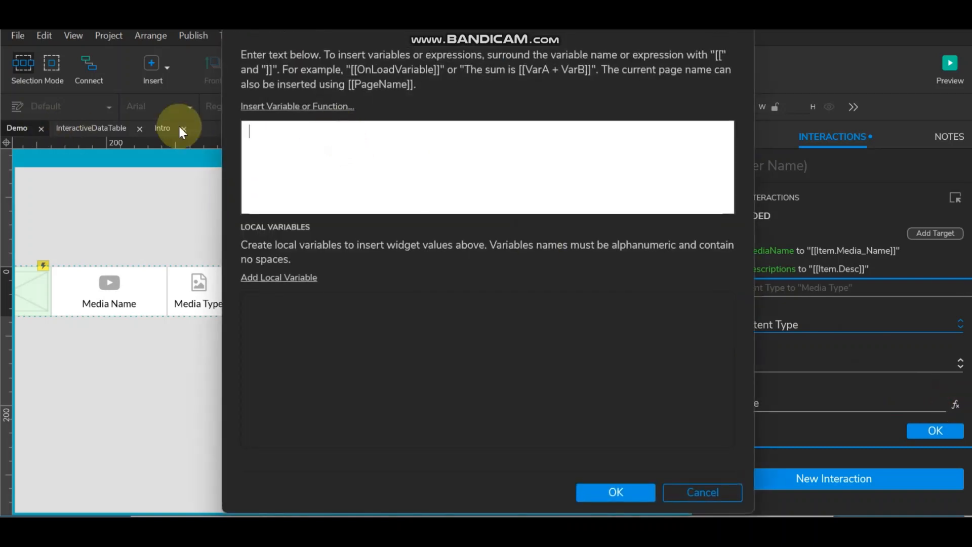
pyautogui.click(304, 106)
pyautogui.scroll(-3, 337, 286)
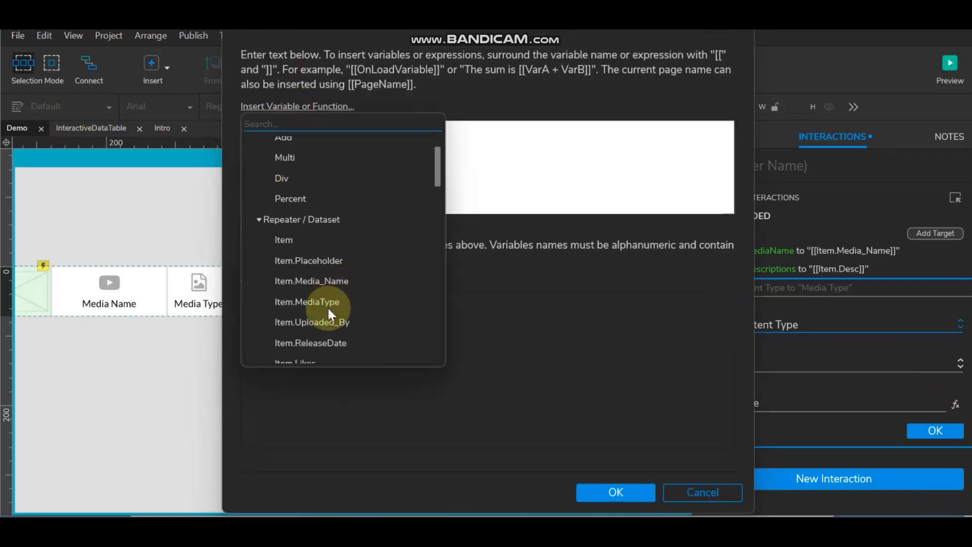
pyautogui.click(328, 303)
pyautogui.click(610, 488)
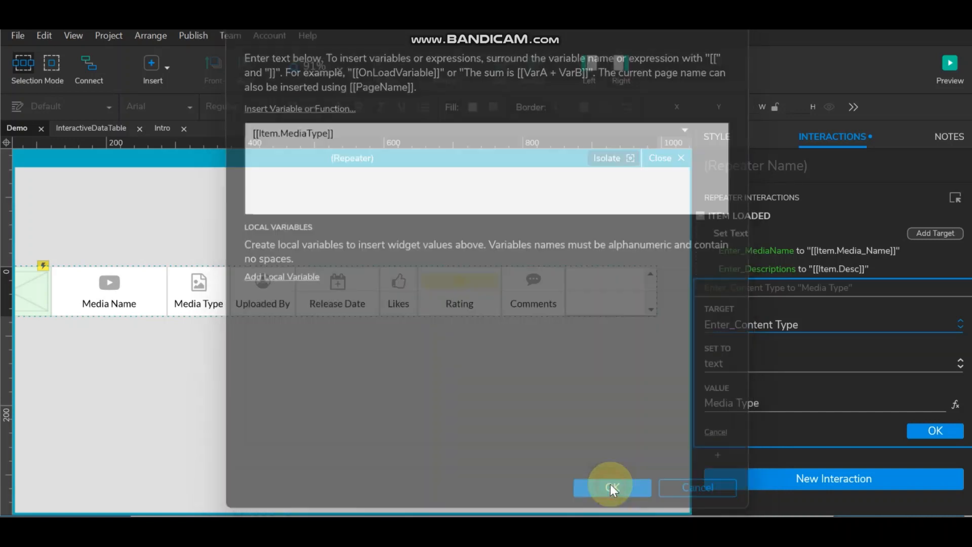
pyautogui.click(944, 431)
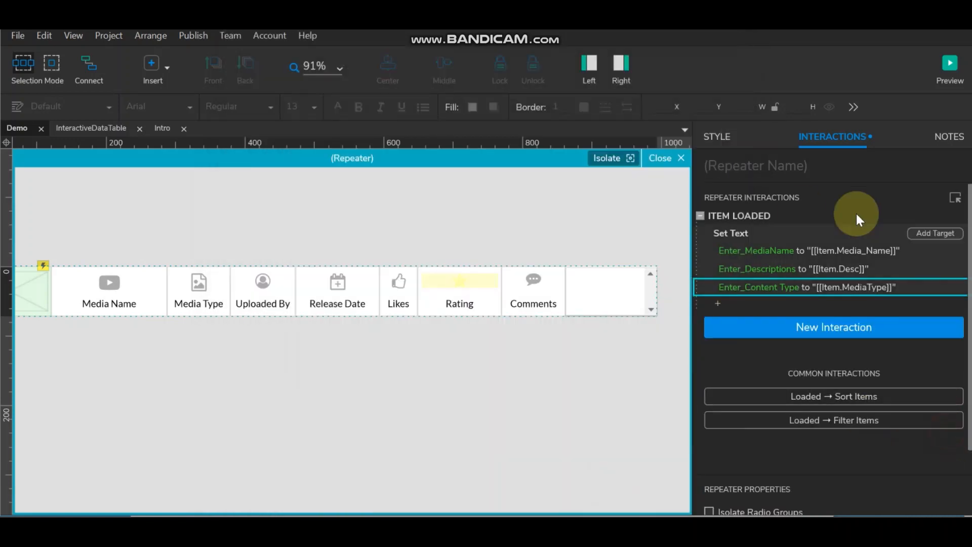
# Step: Add Enter_Rating as a target of the Item Loaded Set Text action with the value [[Item.Rating]]
pyautogui.click(934, 234)
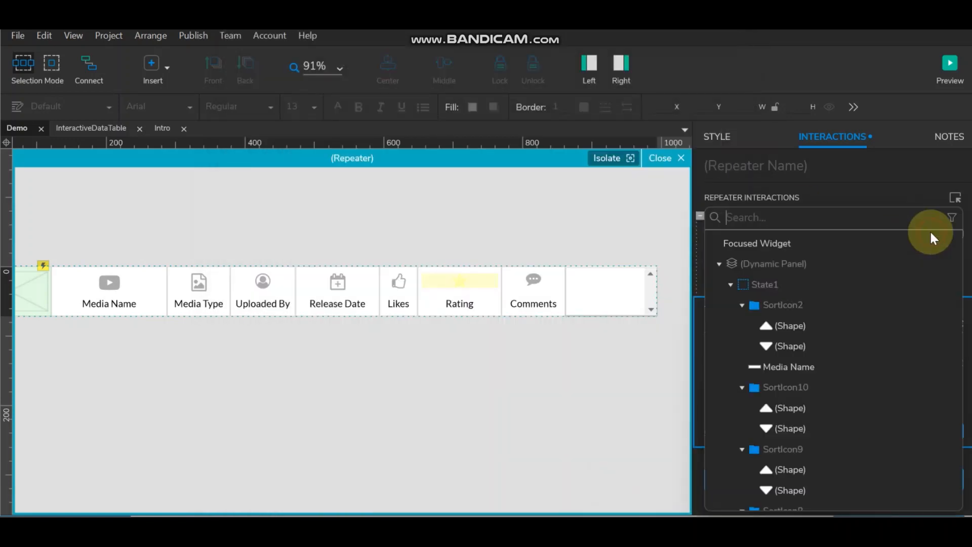
pyautogui.click(774, 224)
pyautogui.write('Enter_')
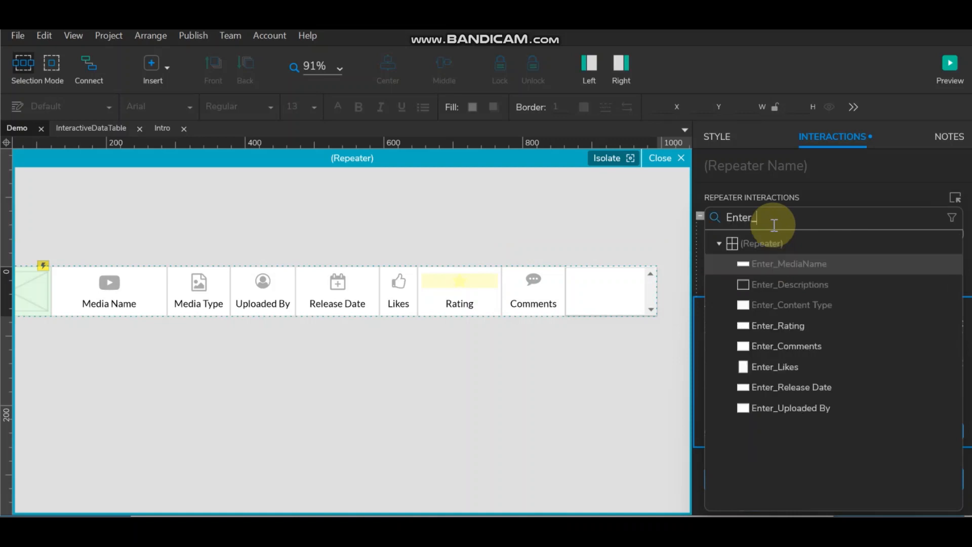
pyautogui.click(774, 324)
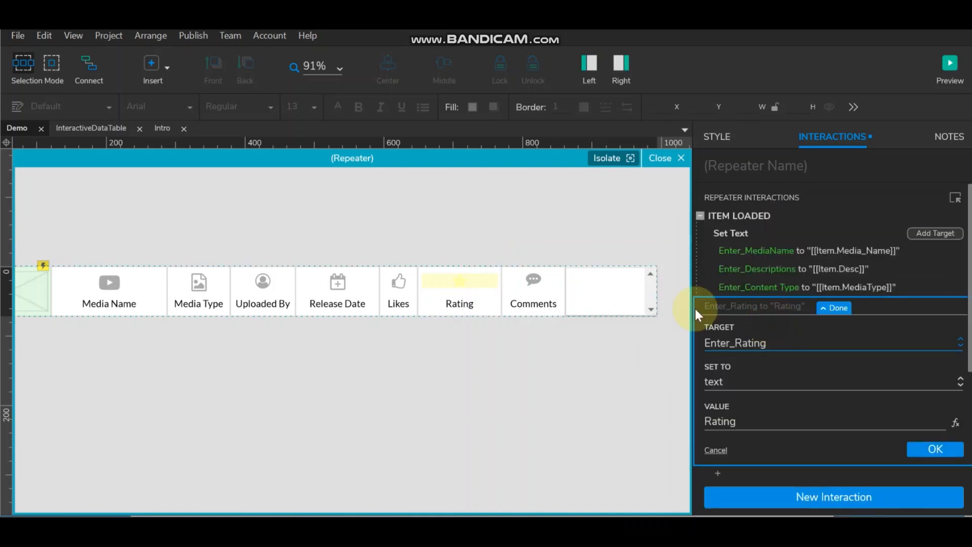
pyautogui.click(955, 423)
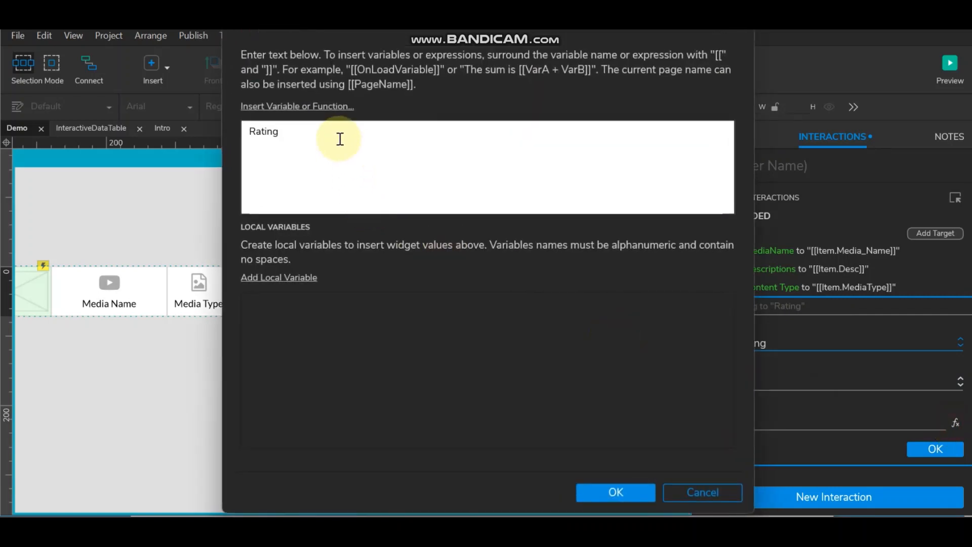
pyautogui.hotkey('ctrl', 'a')
pyautogui.click(273, 106)
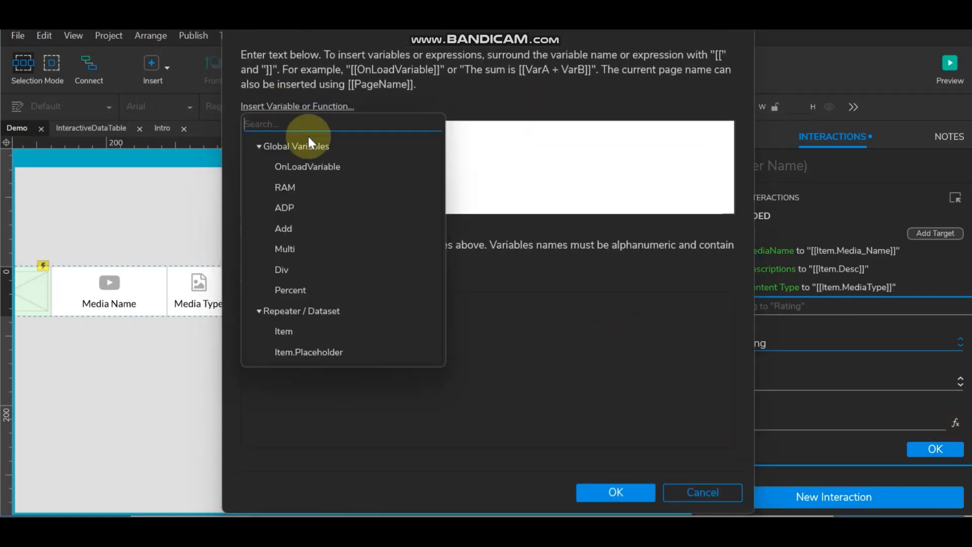
pyautogui.scroll(-3, 333, 280)
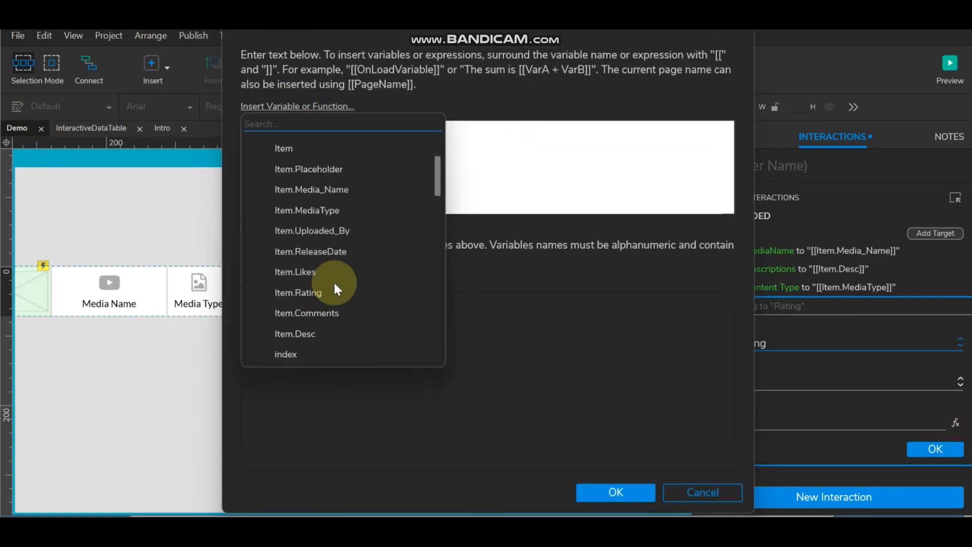
pyautogui.click(304, 292)
pyautogui.click(613, 494)
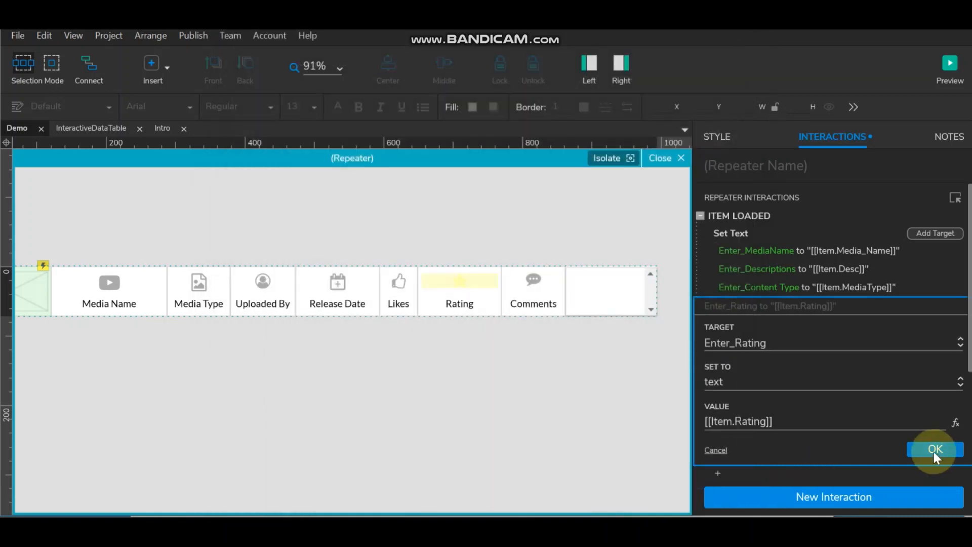
pyautogui.click(934, 449)
# Step: Add Enter_Comments as a target of the Item Loaded Set Text action with the value [[Item.Comments]]
pyautogui.click(921, 234)
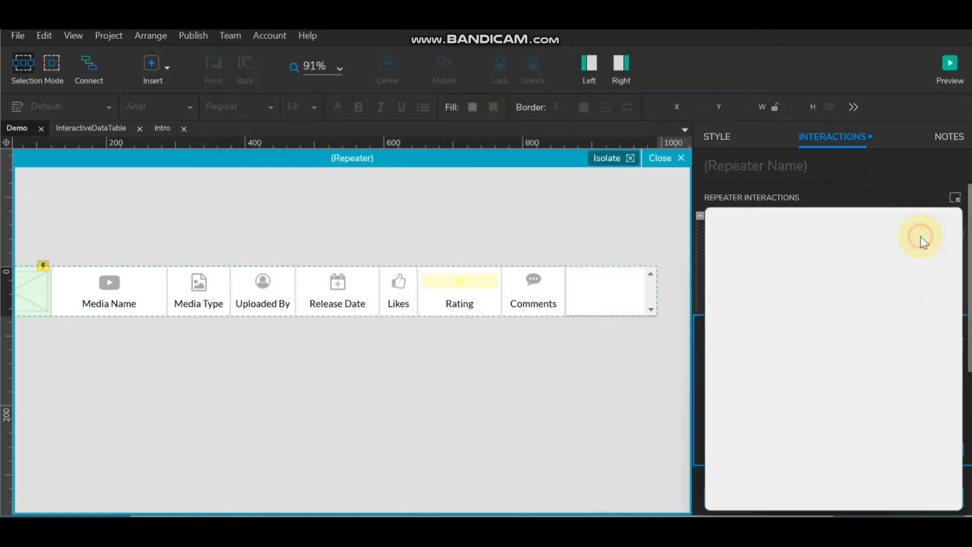
pyautogui.write('Enter_')
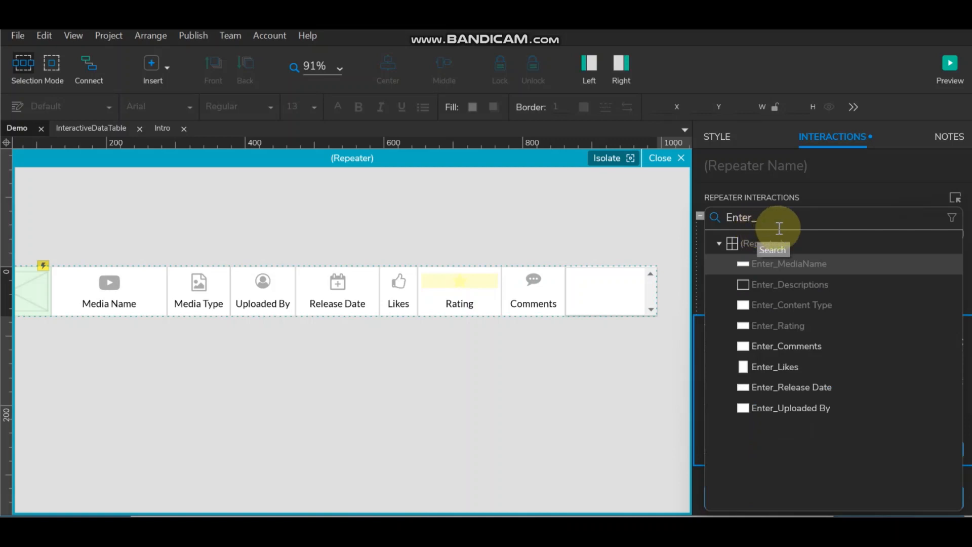
pyautogui.click(796, 349)
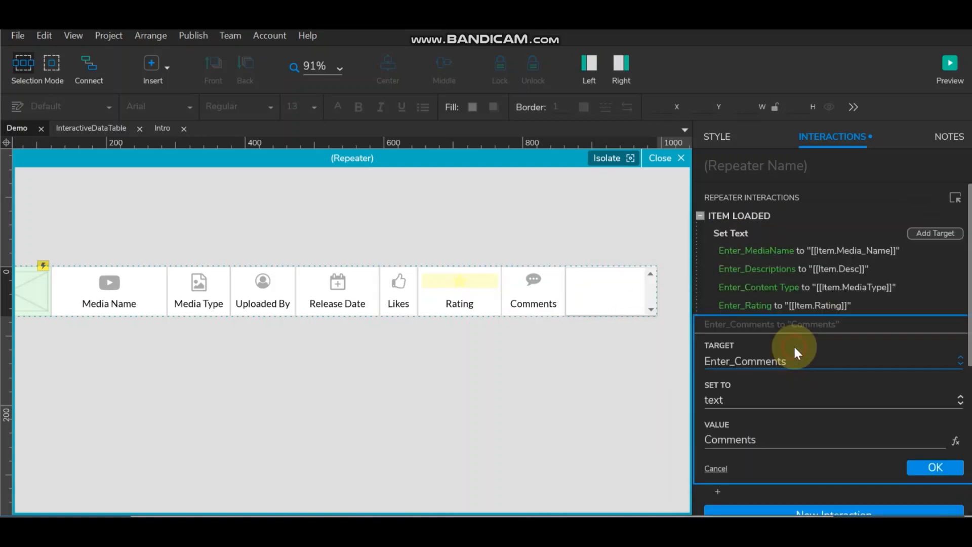
pyautogui.click(955, 444)
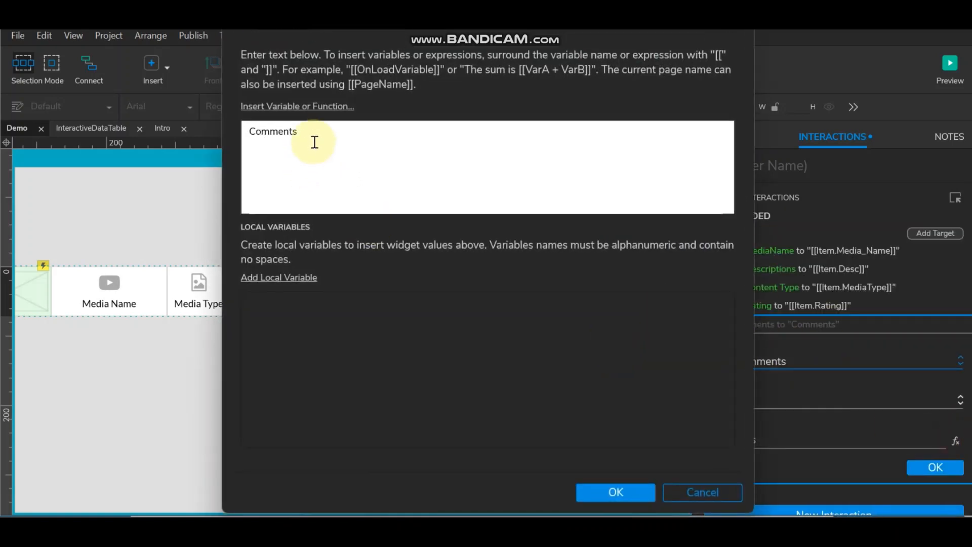
pyautogui.moveTo(310, 134); pyautogui.dragTo(141, 138)
pyautogui.press('BackSpace')
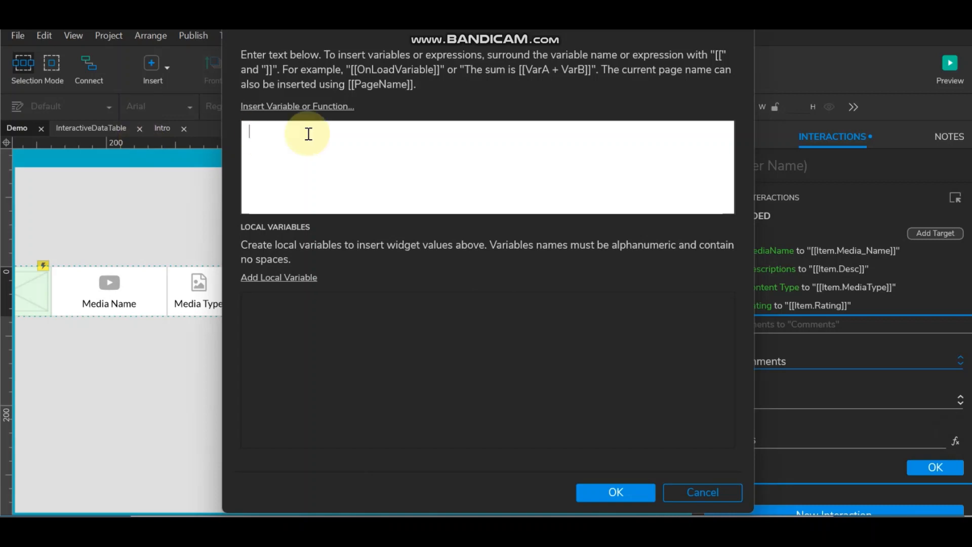
pyautogui.click(304, 106)
pyautogui.scroll(-2, 334, 309)
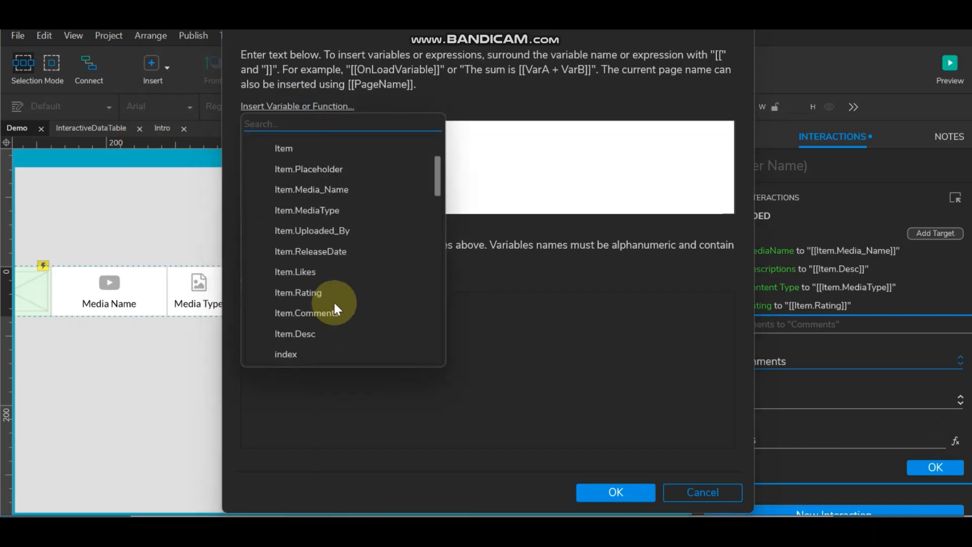
pyautogui.click(318, 310)
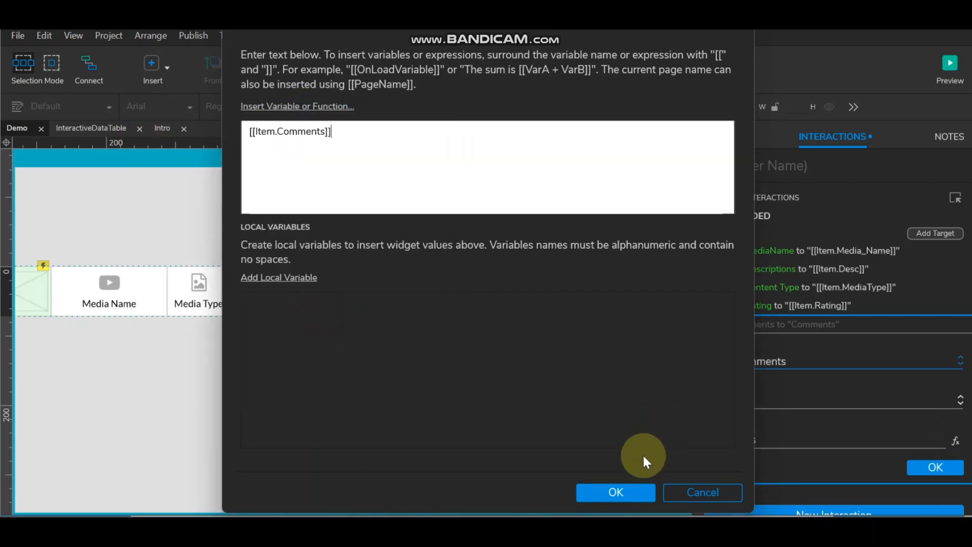
pyautogui.click(615, 492)
pyautogui.click(948, 466)
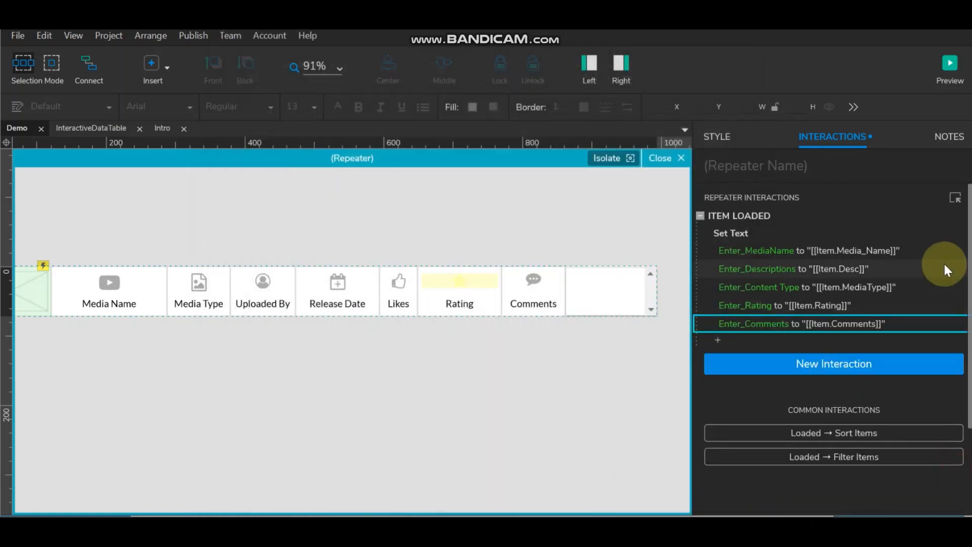
# Step: Add Enter_Likes as a target of the Item Loaded Set Text action with the value [[Item.Likes]]
pyautogui.click(934, 234)
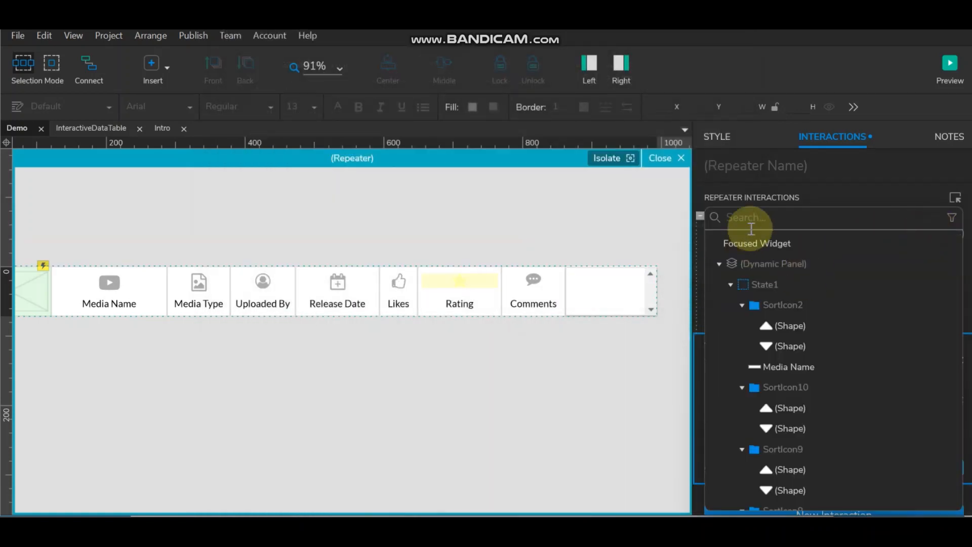
pyautogui.write('Enter_')
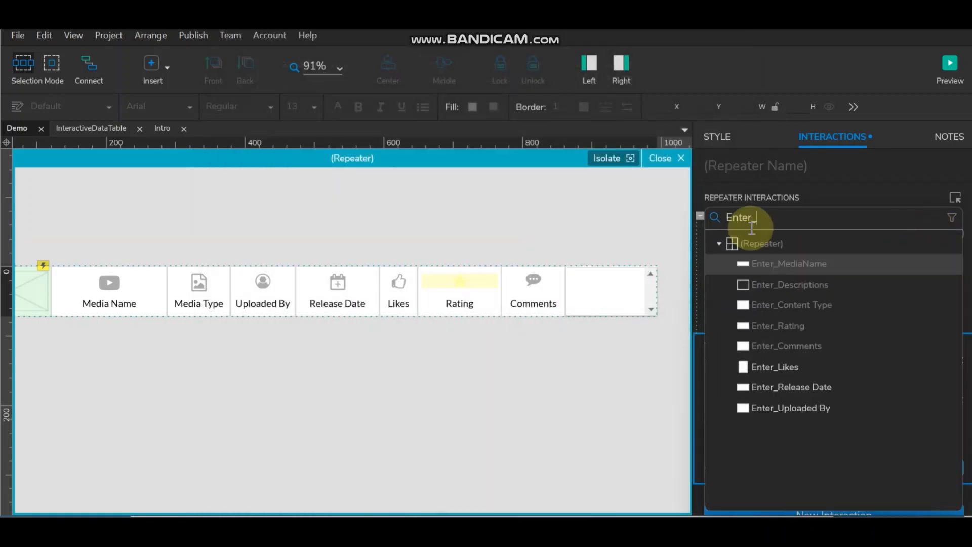
pyautogui.click(788, 370)
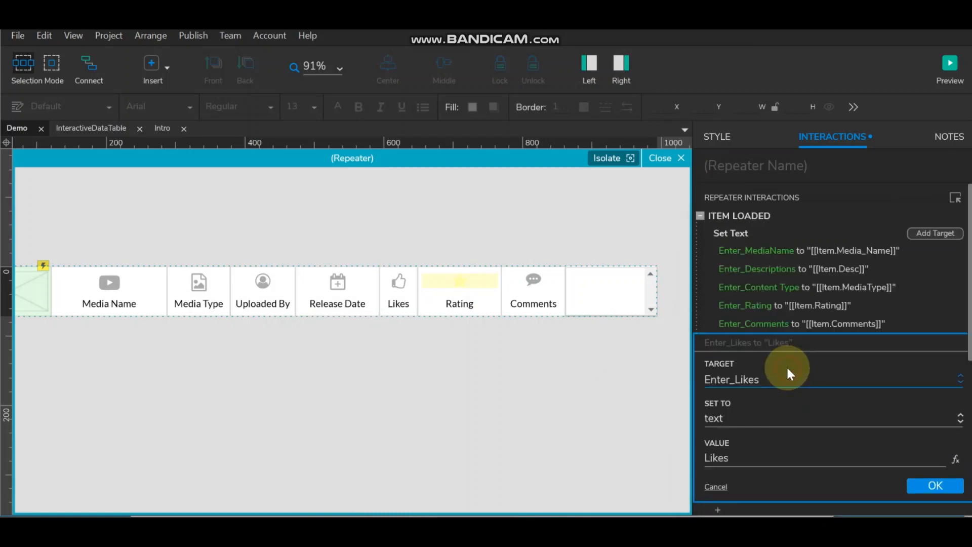
pyautogui.click(951, 458)
pyautogui.moveTo(310, 145); pyautogui.dragTo(132, 133)
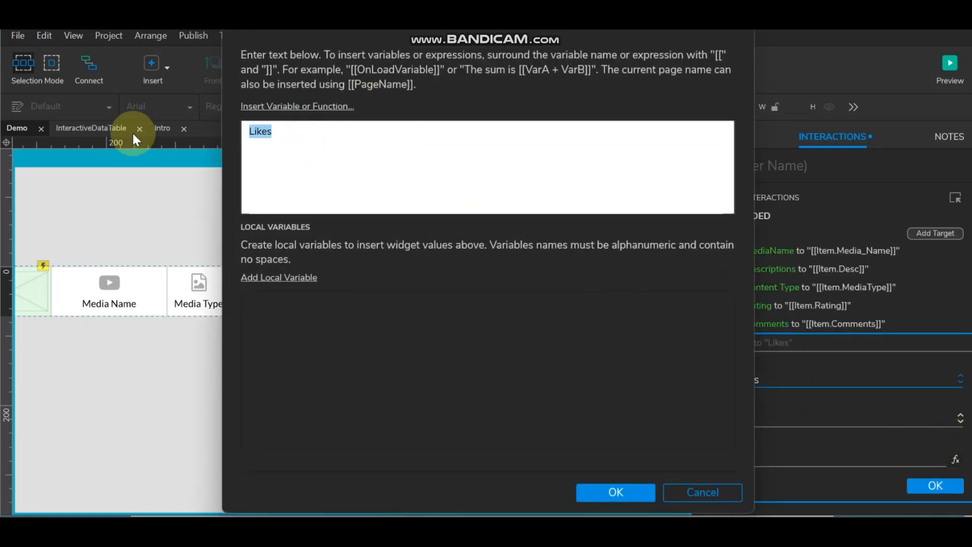
pyautogui.press('BackSpace')
pyautogui.click(316, 107)
pyautogui.scroll(-5, 339, 284)
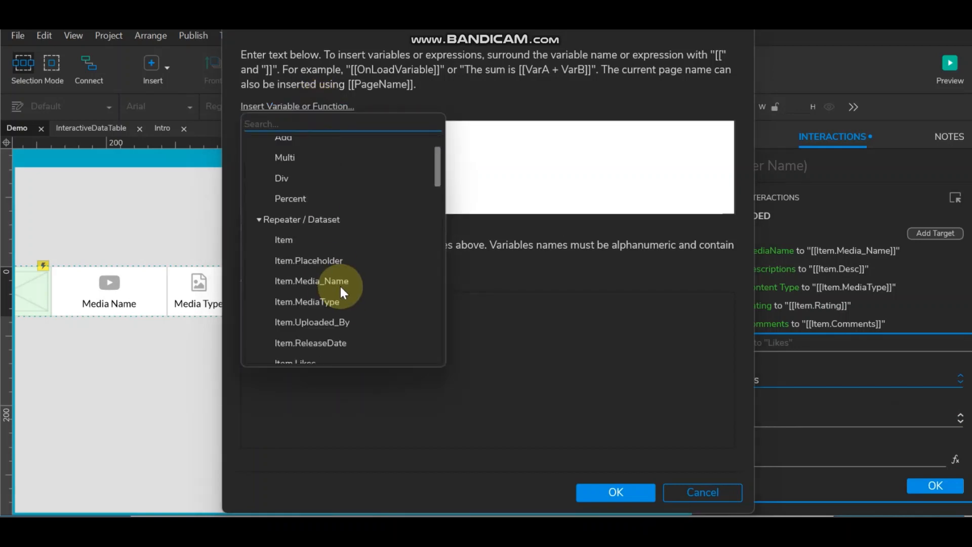
pyautogui.scroll(-2, 339, 284)
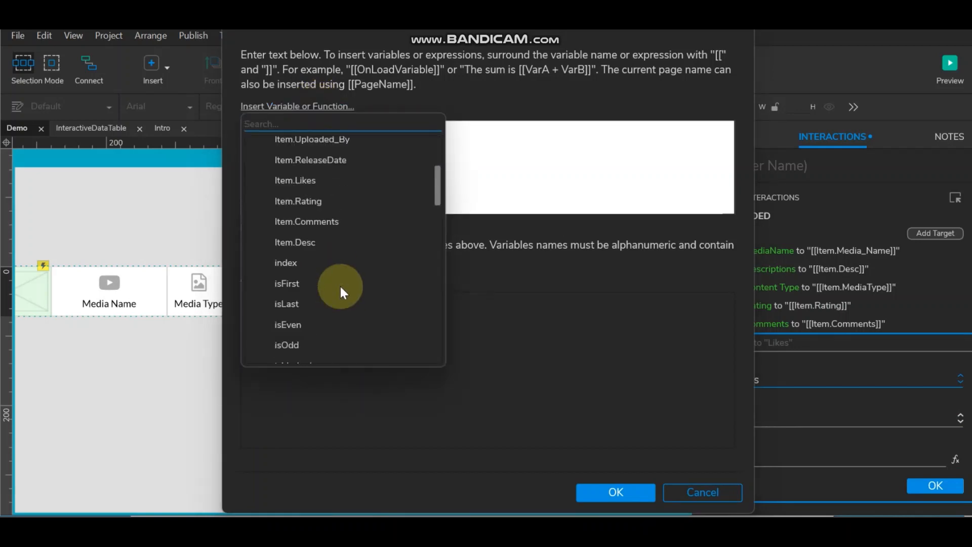
pyautogui.scroll(2, 339, 284)
pyautogui.click(281, 272)
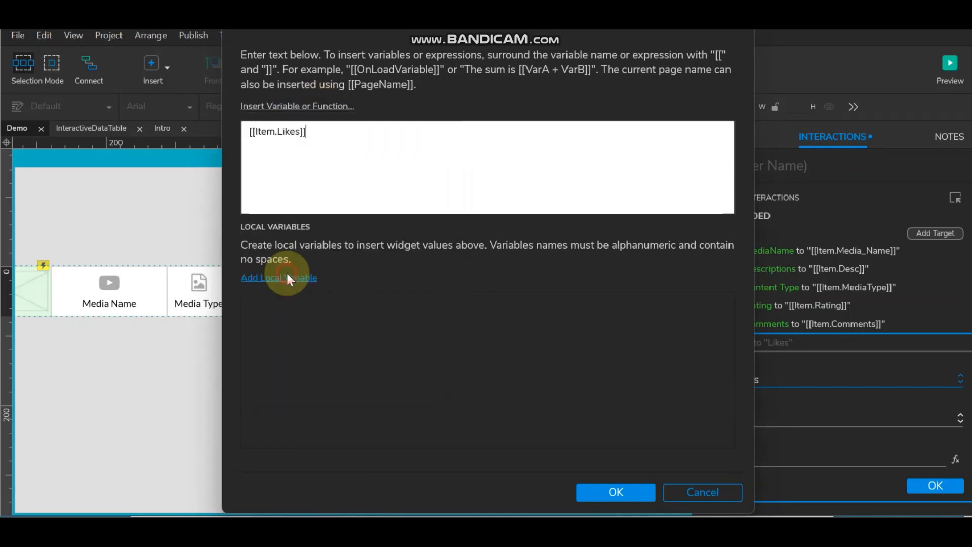
pyautogui.click(616, 491)
pyautogui.click(927, 484)
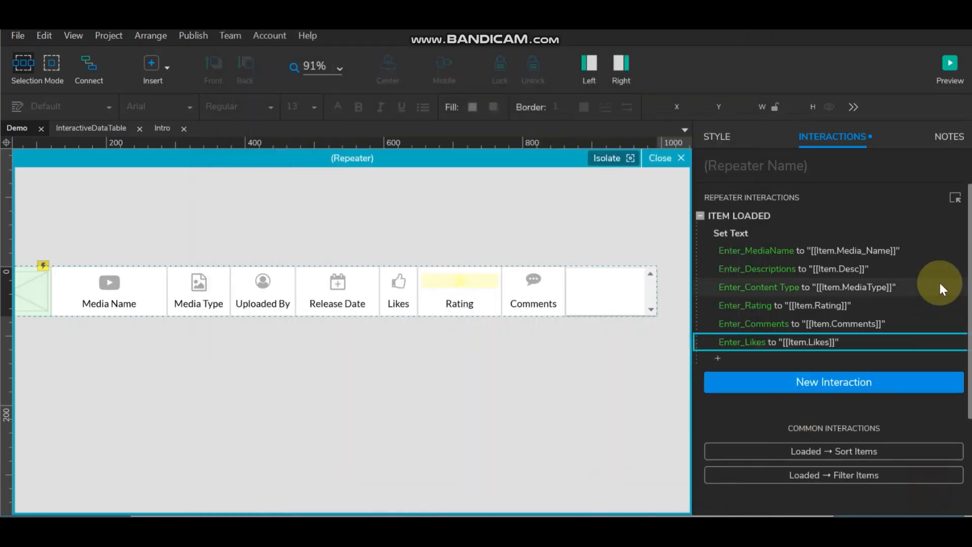
# Step: Add Enter_Release Date as a target of the Item Loaded Set Text action with the value [[Item.ReleaseDate]]
pyautogui.click(938, 235)
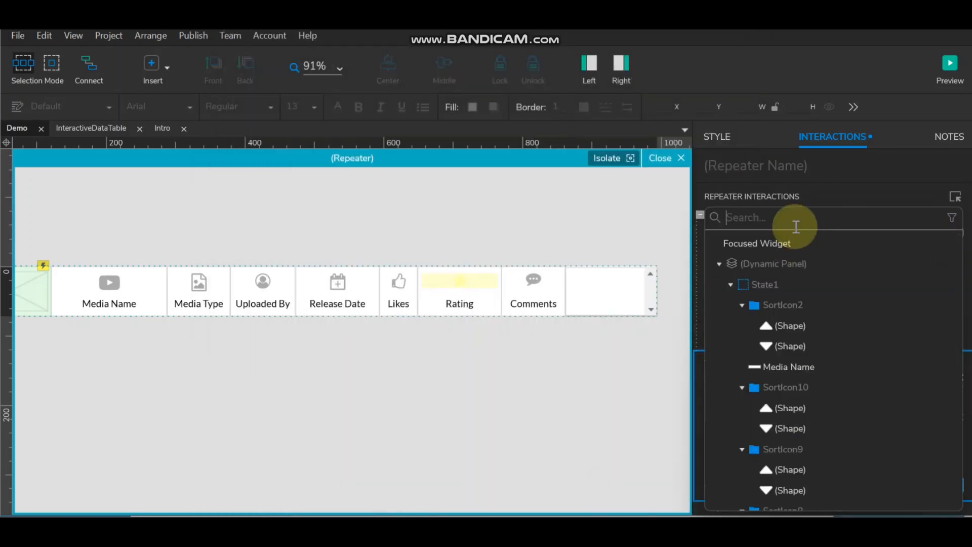
pyautogui.write('Enter_')
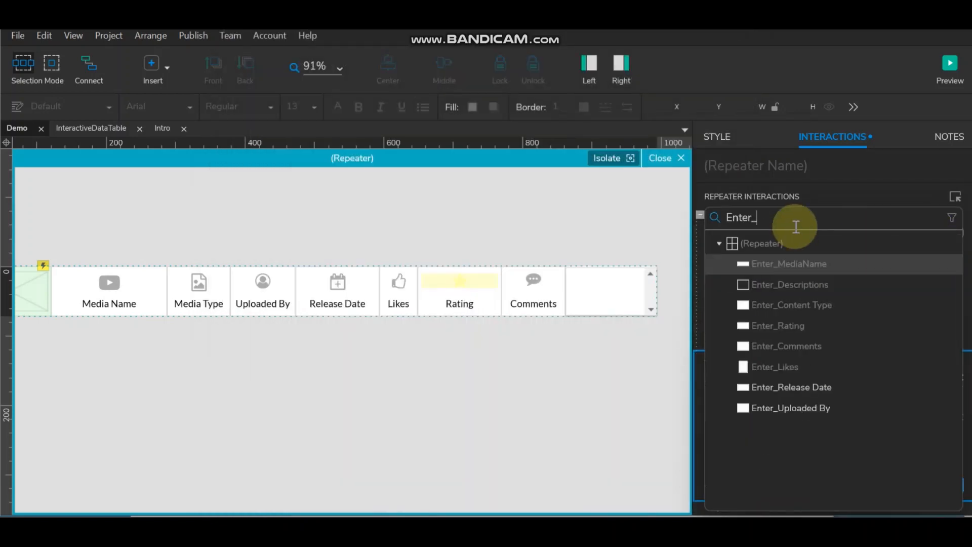
pyautogui.click(797, 386)
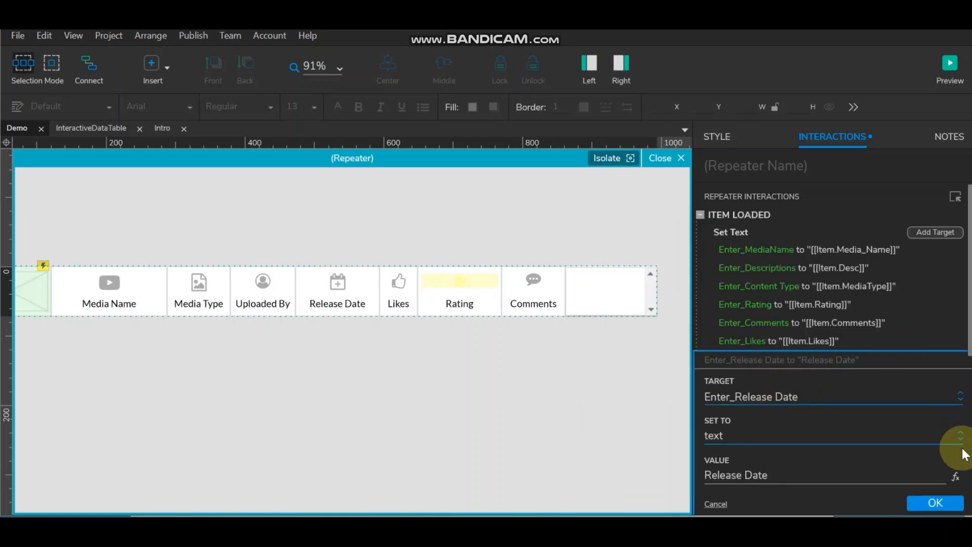
pyautogui.click(954, 478)
pyautogui.moveTo(332, 137); pyautogui.dragTo(50, 134)
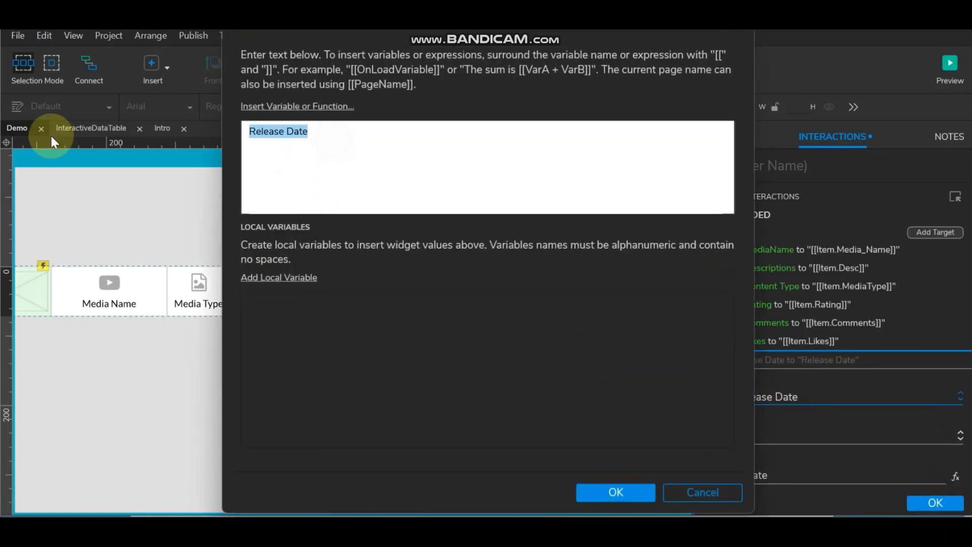
pyautogui.press('BackSpace')
pyautogui.click(302, 106)
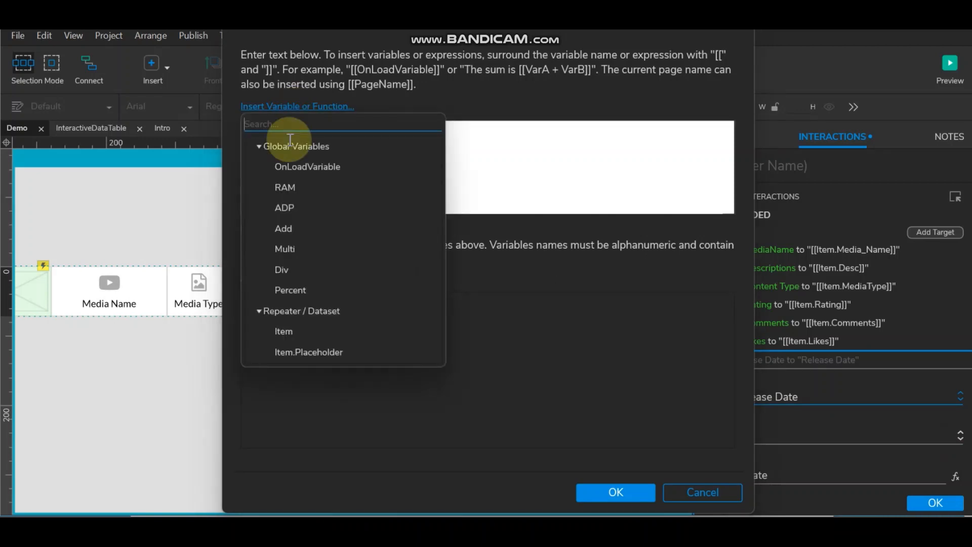
pyautogui.scroll(-3, 302, 229)
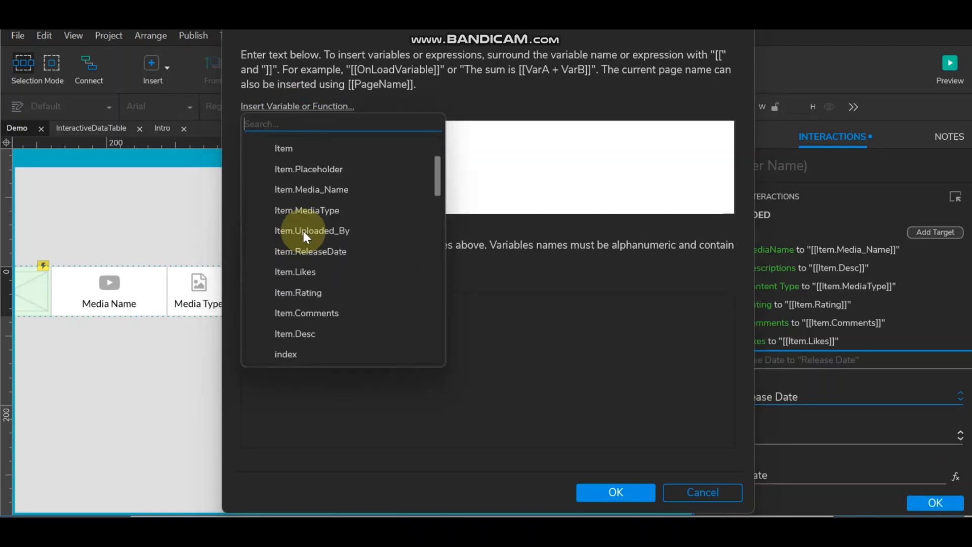
pyautogui.click(314, 251)
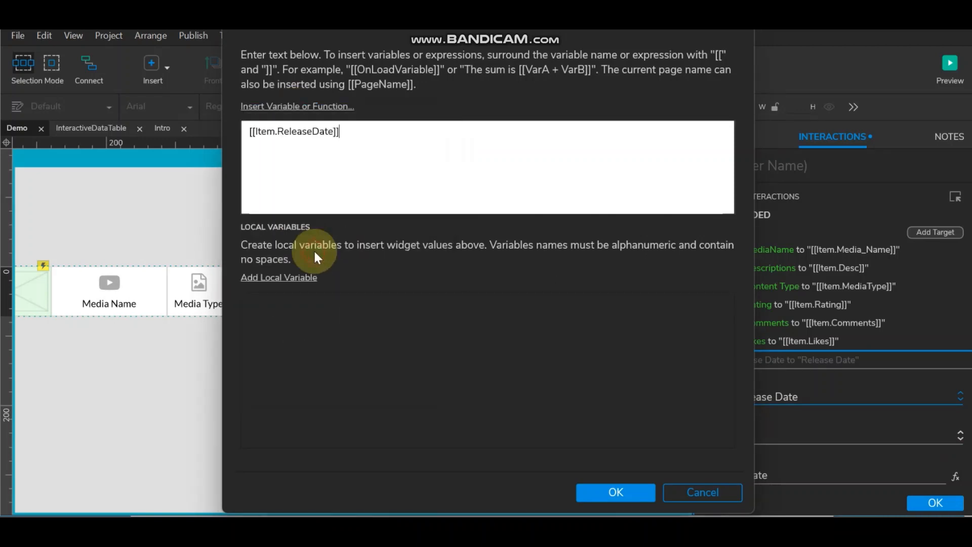
pyautogui.click(607, 491)
pyautogui.click(937, 504)
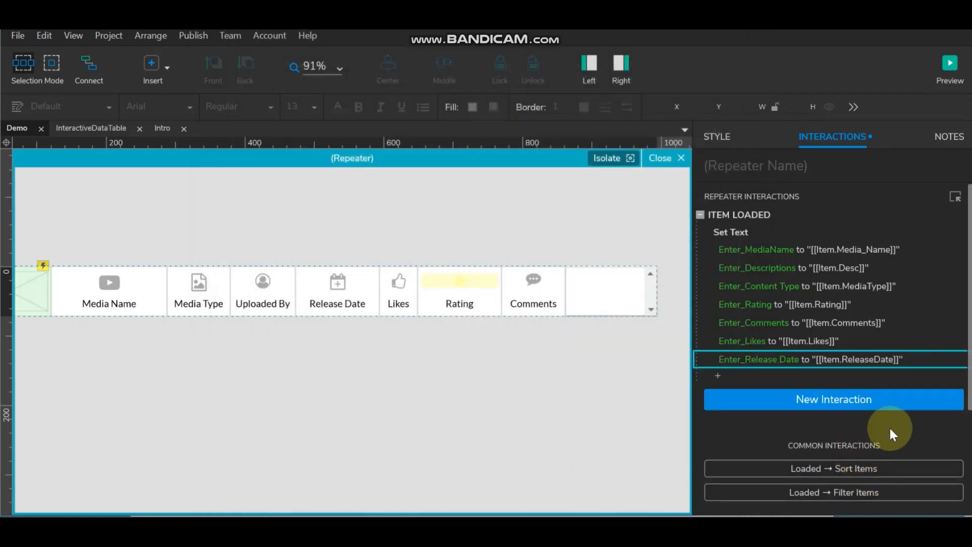
# Step: Add Enter_Uploaded By as a target of the Item Loaded Set Text action with the value [[Item.Uploaded_By]]
pyautogui.click(932, 233)
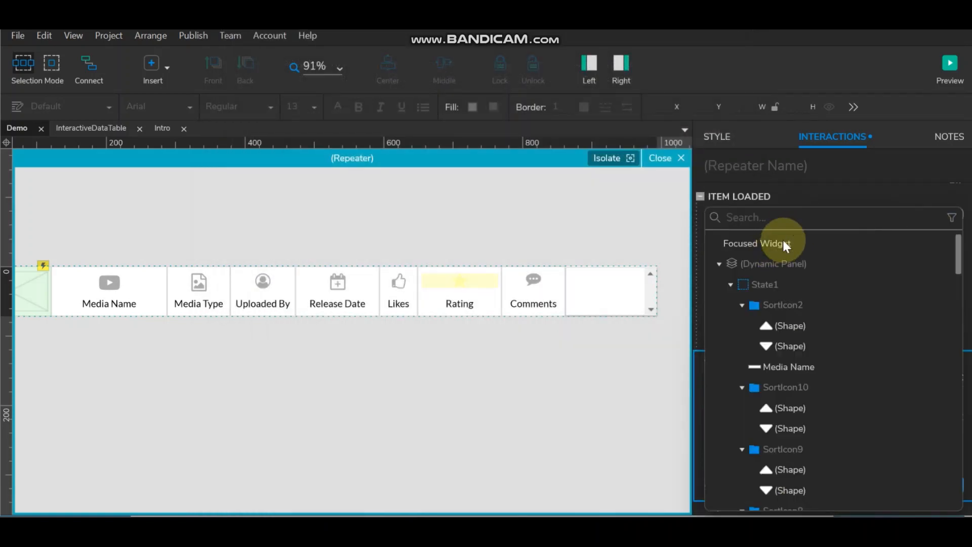
pyautogui.write('Enter_')
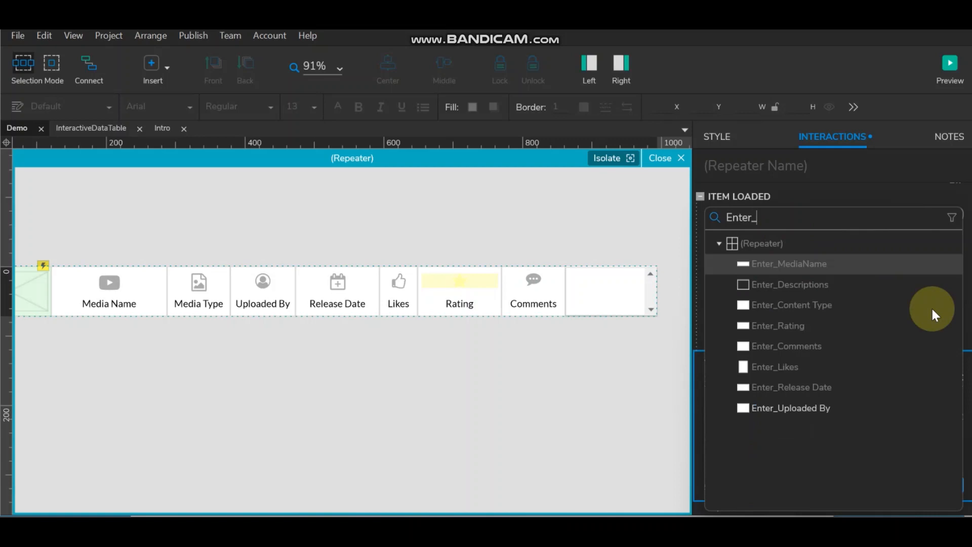
pyautogui.click(796, 412)
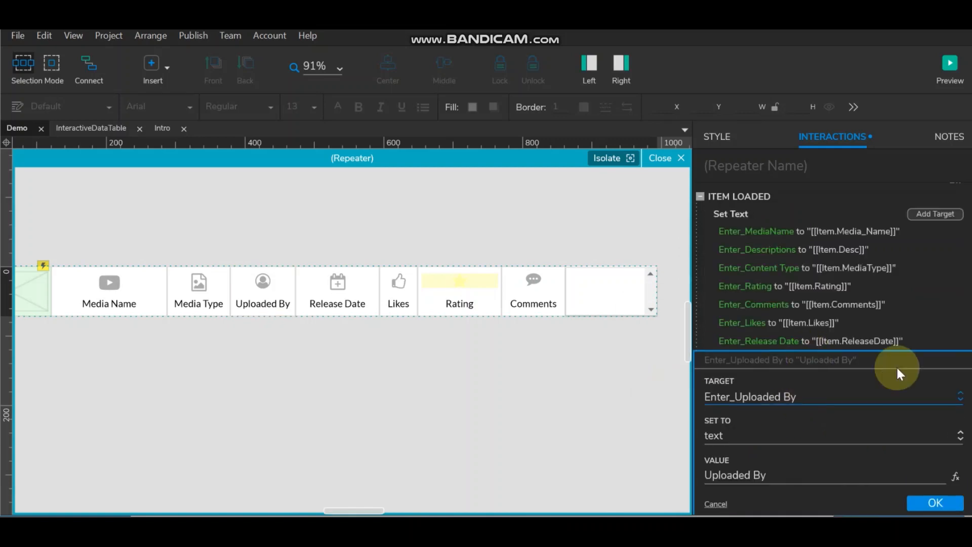
pyautogui.click(956, 475)
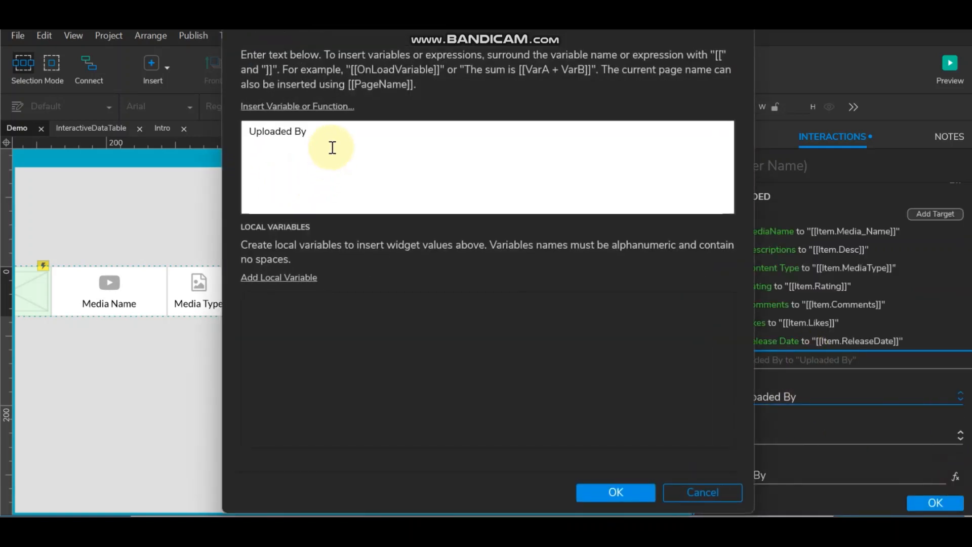
pyautogui.moveTo(310, 132); pyautogui.dragTo(2, 119)
pyautogui.press('BackSpace')
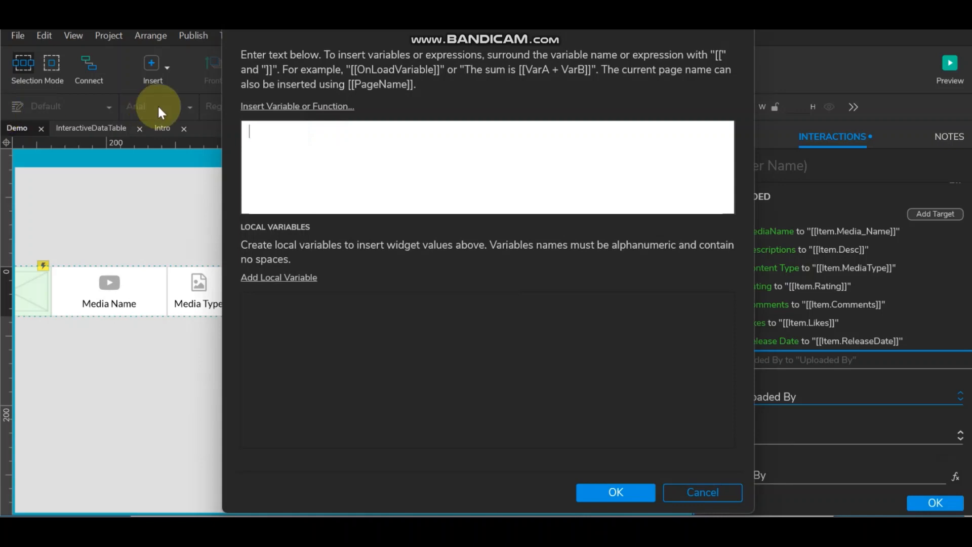
pyautogui.click(305, 105)
pyautogui.scroll(-2, 315, 293)
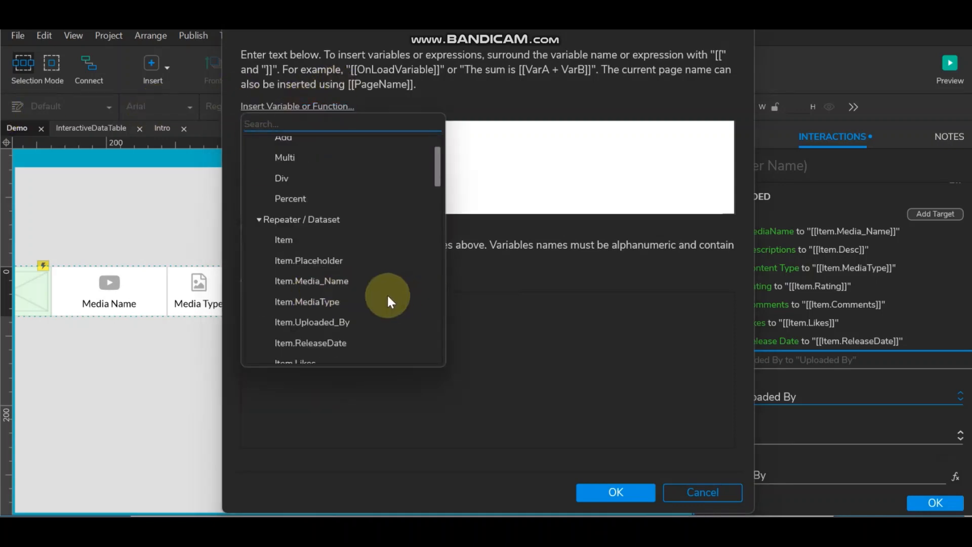
pyautogui.click(338, 322)
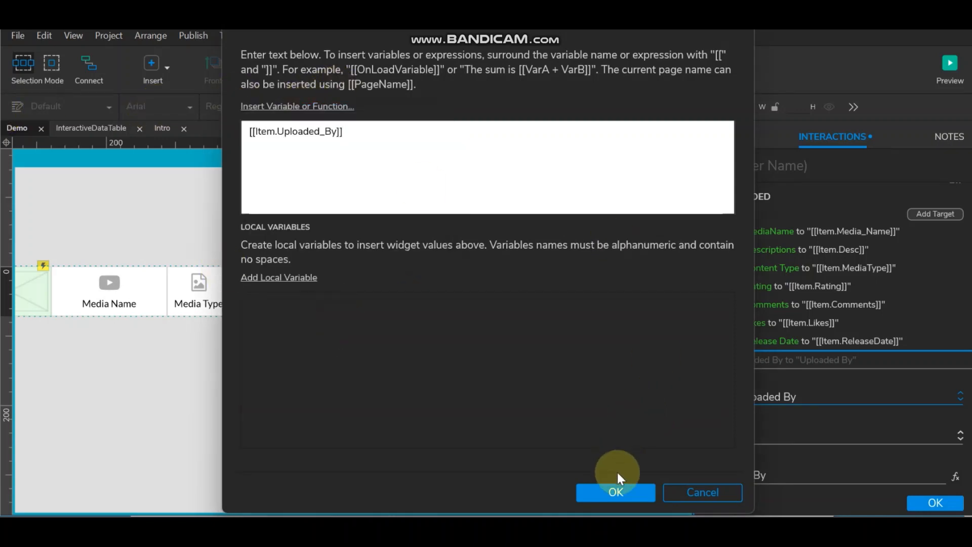
pyautogui.click(632, 493)
pyautogui.click(933, 502)
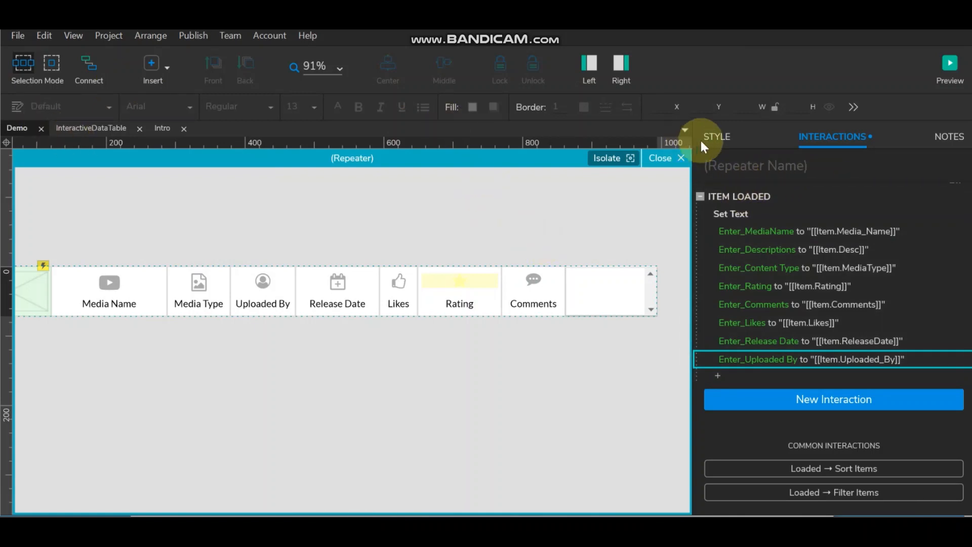
# Step: Enable cases for the repeater's Item Loaded event, keeping Case 1 as the case name and adding no logic
pyautogui.moveTo(860, 197)
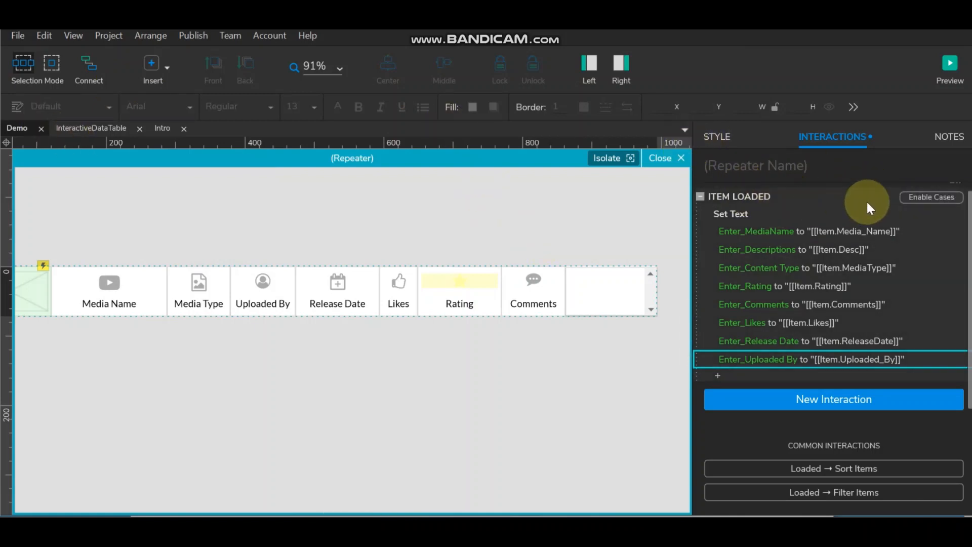
pyautogui.click(938, 198)
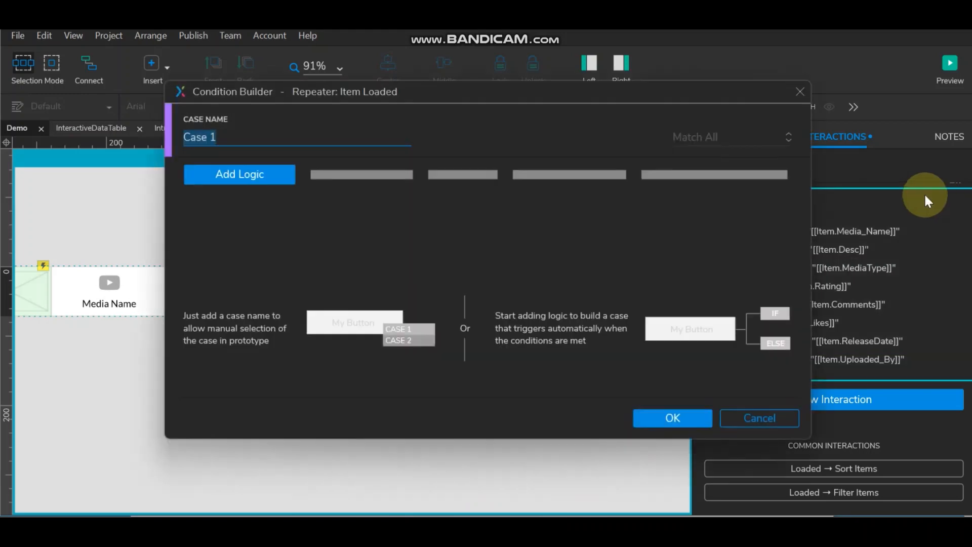
pyautogui.click(672, 416)
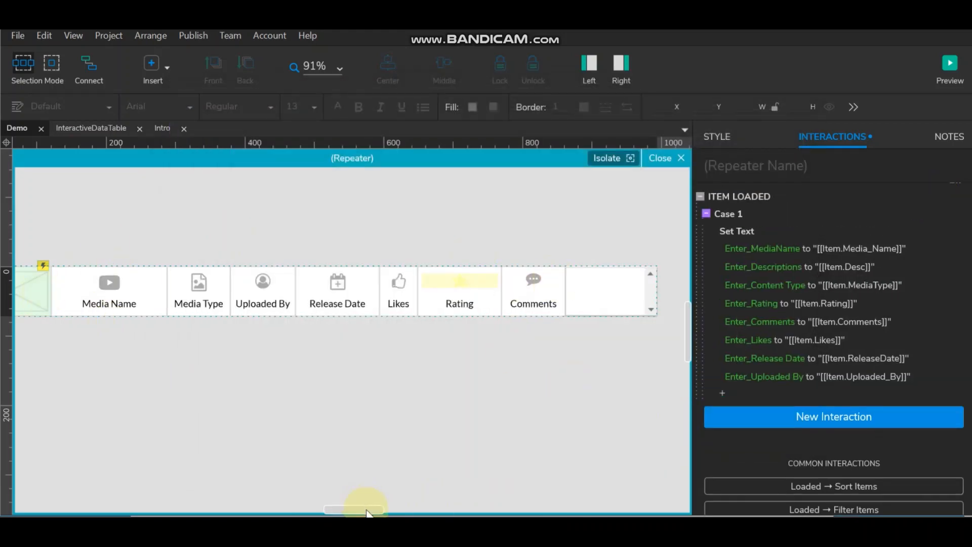
# Step: Move the AllInfo hot spot over the placeholder image cell to X 0, Y 0
pyautogui.moveTo(367, 511); pyautogui.dragTo(365, 511)
pyautogui.click(107, 287)
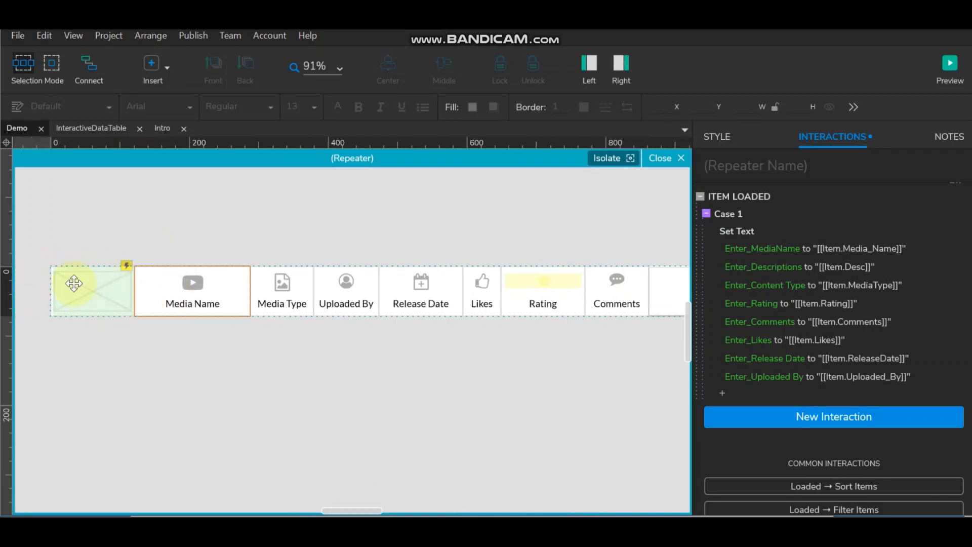
pyautogui.click(97, 287)
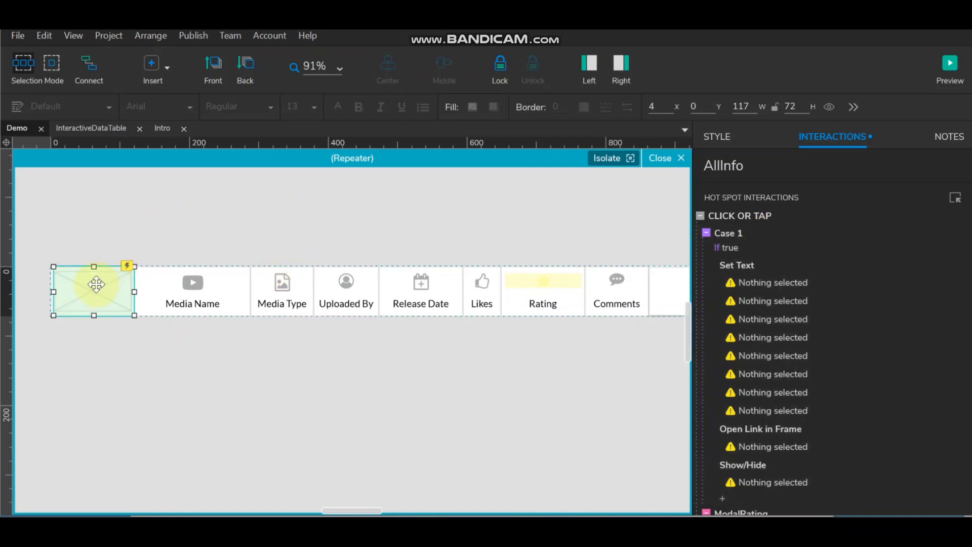
pyautogui.moveTo(96, 284)
pyautogui.mouseDown()
pyautogui.moveTo(98, 230)
pyautogui.moveTo(93, 287)
pyautogui.mouseUp()
pyautogui.click(87, 298)
pyautogui.click(113, 225)
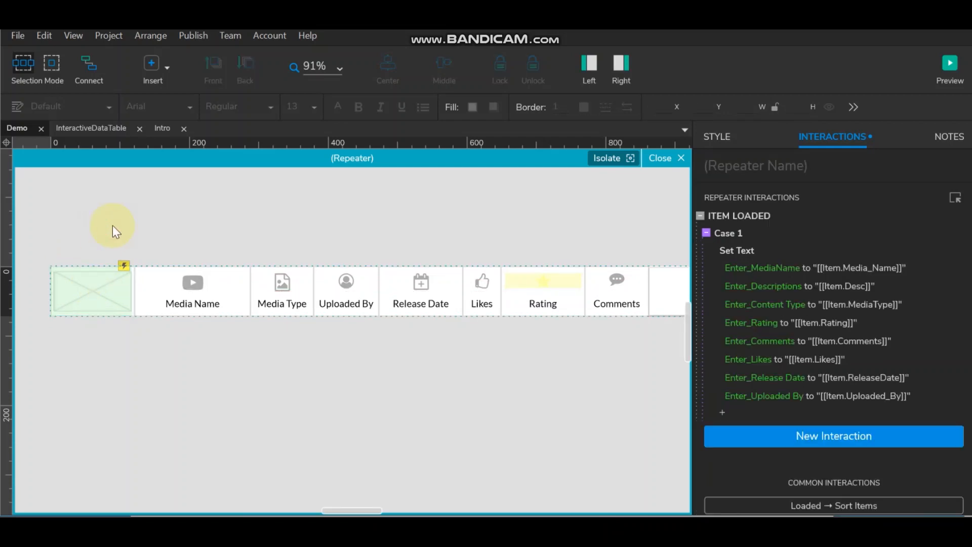
pyautogui.click(107, 294)
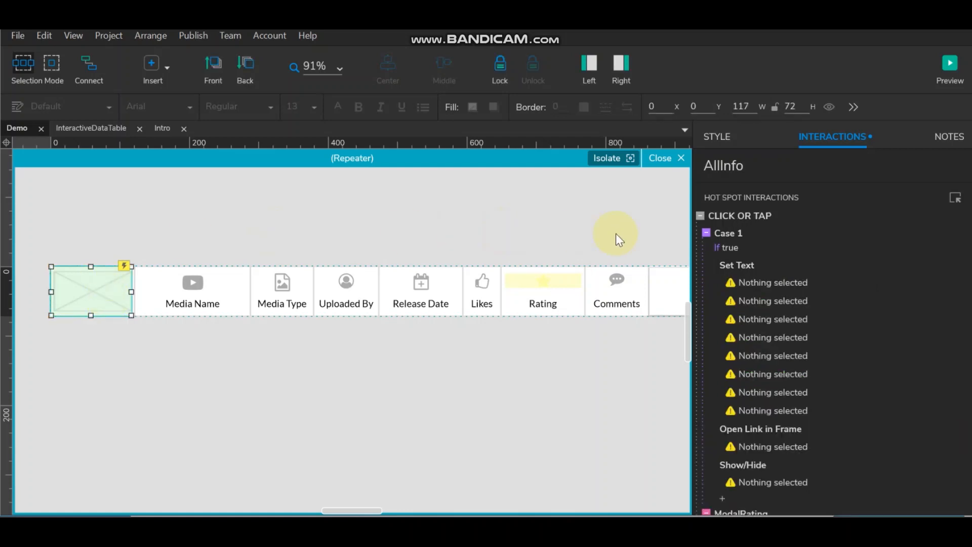
# Step: Add a second case named SetImage to the repeater's Item Loaded event
pyautogui.click(497, 234)
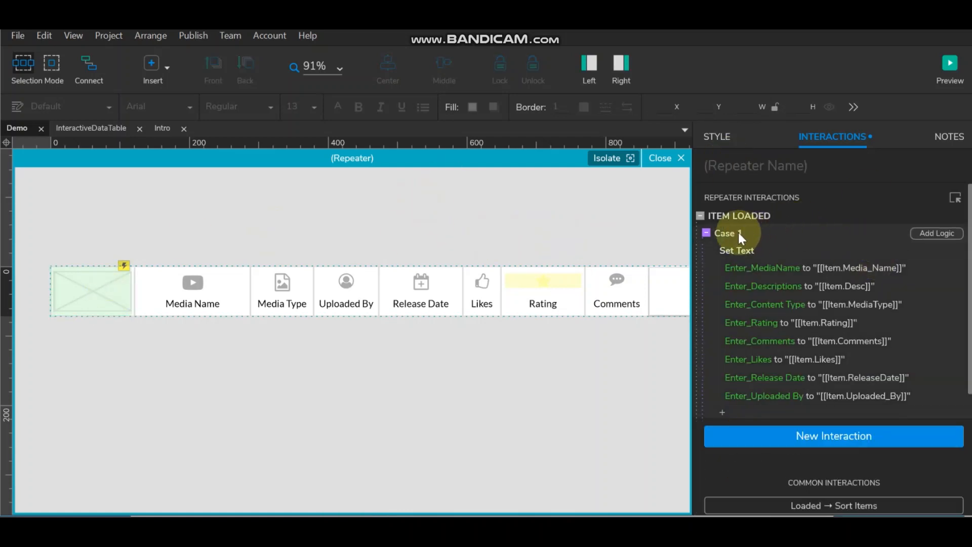
pyautogui.click(934, 233)
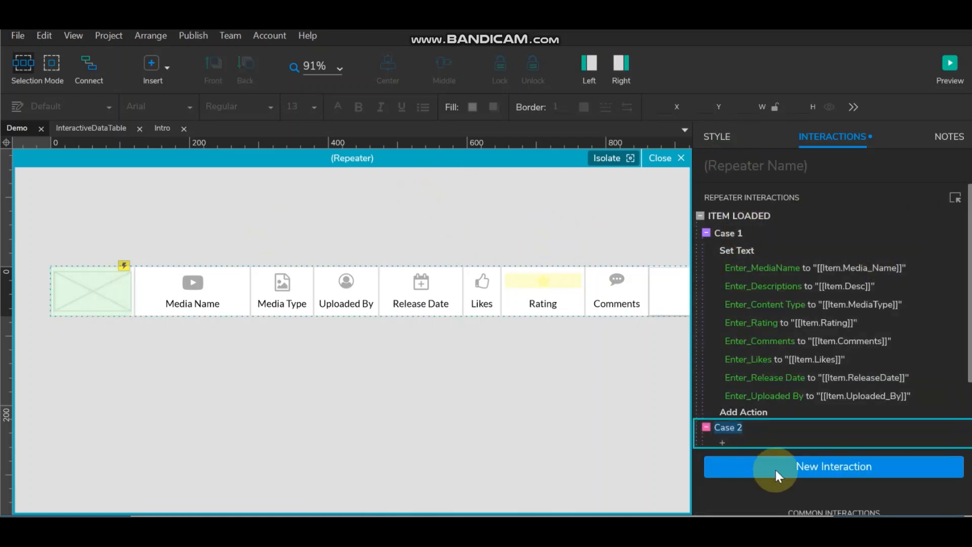
pyautogui.write('Set')
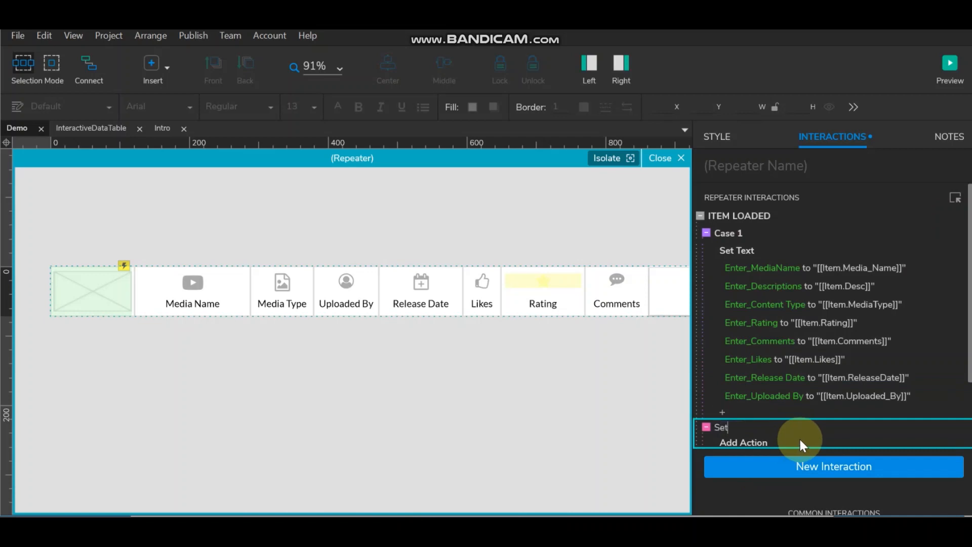
pyautogui.write('Image')
pyautogui.press('Return')
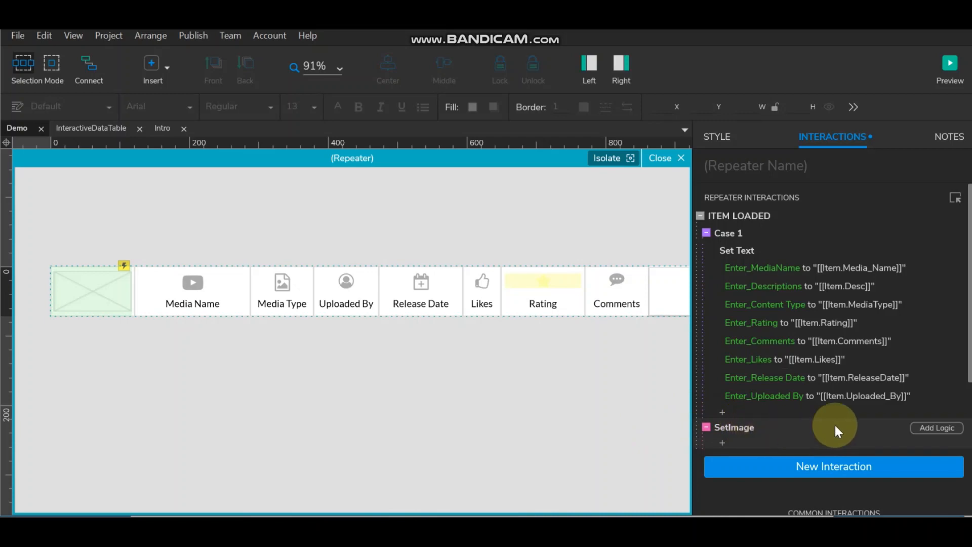
# Step: Give the SetImage case the condition that the value [[Item.Placeholder]] does not equal an empty value
pyautogui.click(922, 428)
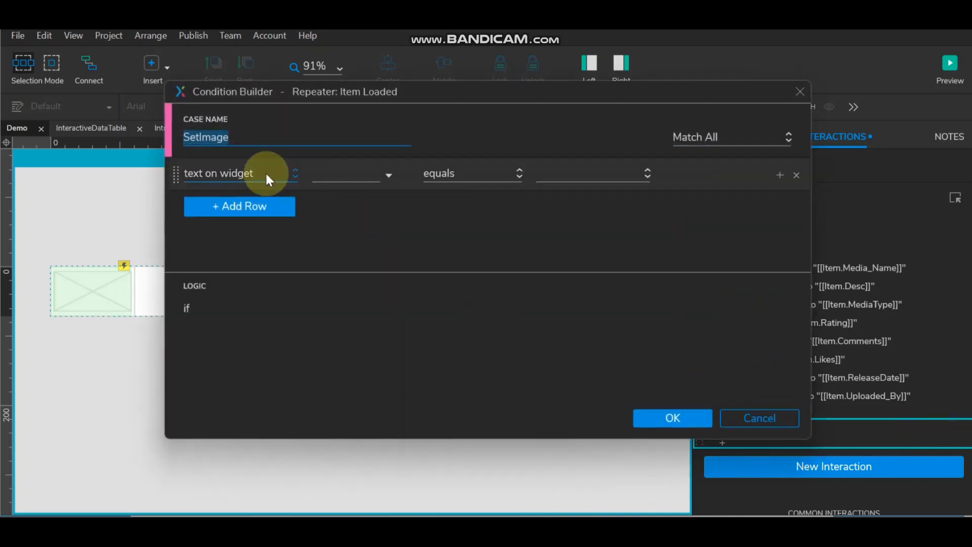
pyautogui.click(265, 173)
pyautogui.click(259, 194)
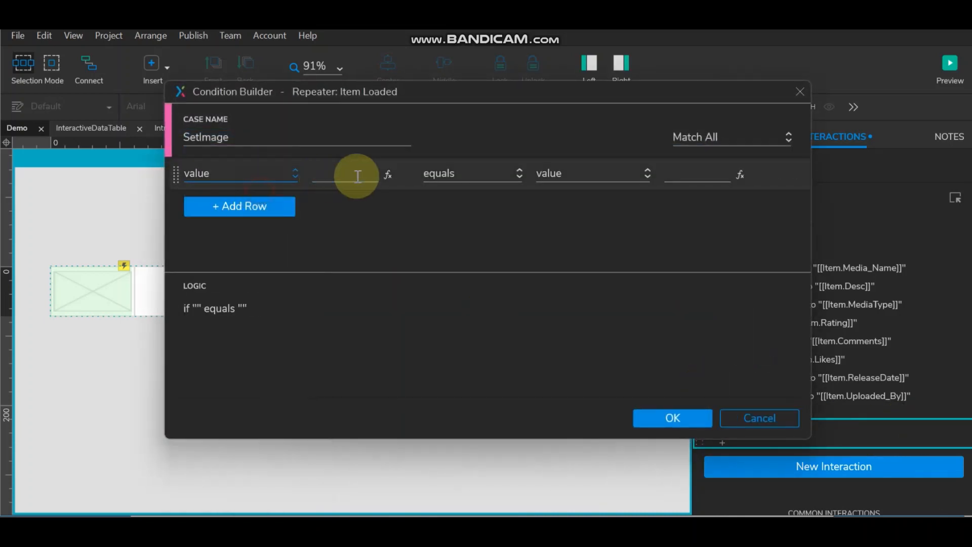
pyautogui.click(388, 175)
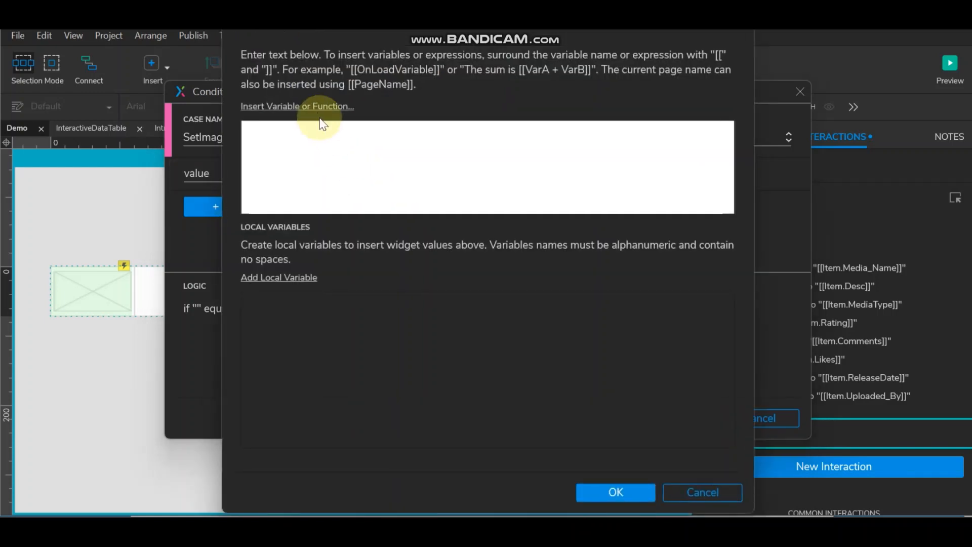
pyautogui.click(317, 107)
pyautogui.scroll(-2, 303, 262)
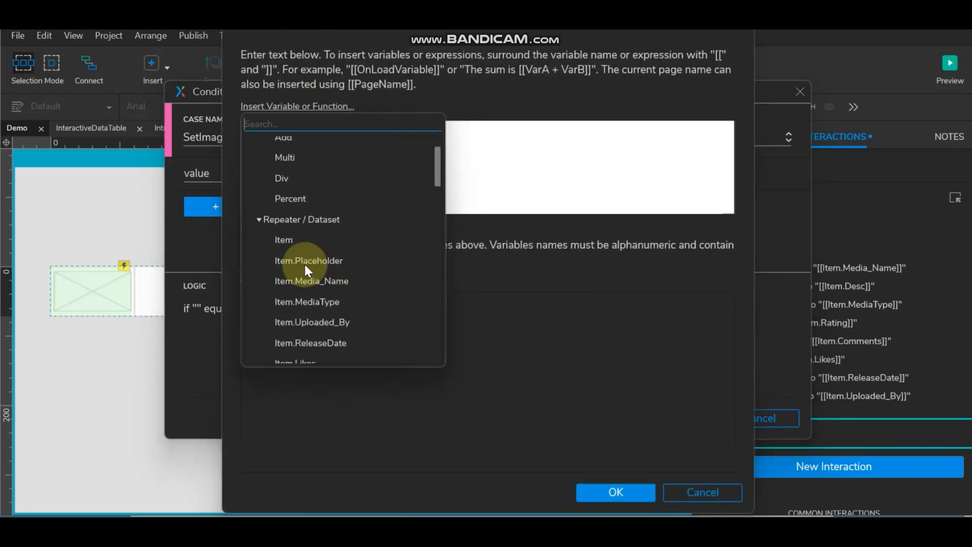
pyautogui.click(309, 261)
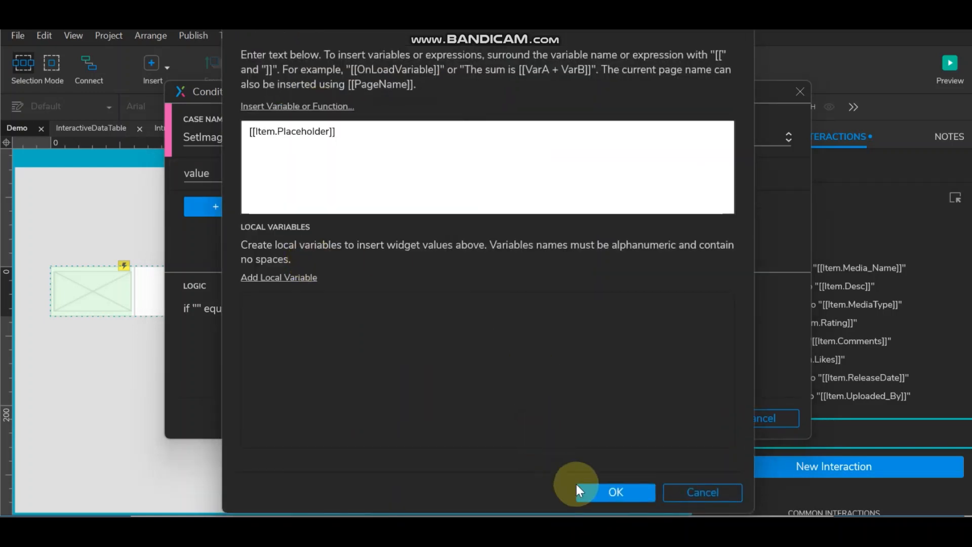
pyautogui.click(590, 485)
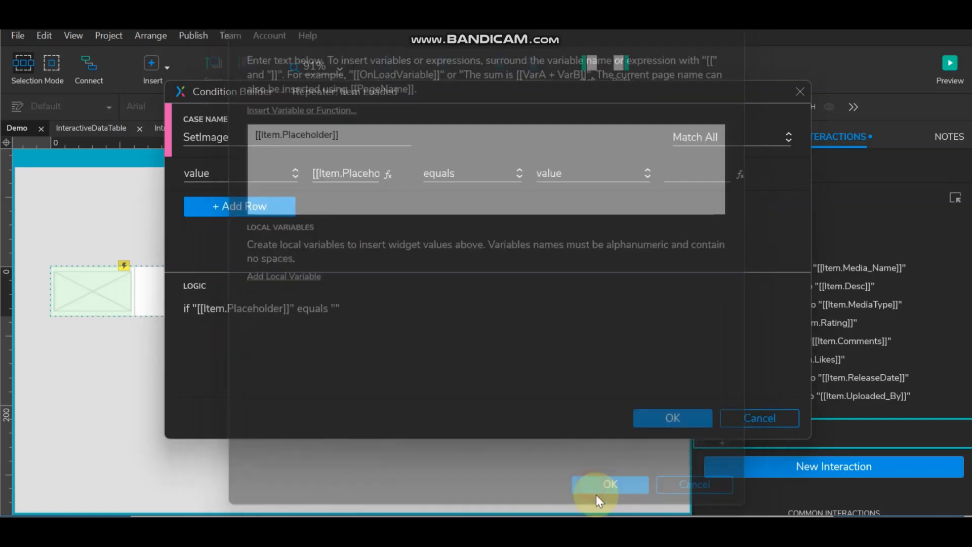
pyautogui.click(494, 171)
pyautogui.click(485, 213)
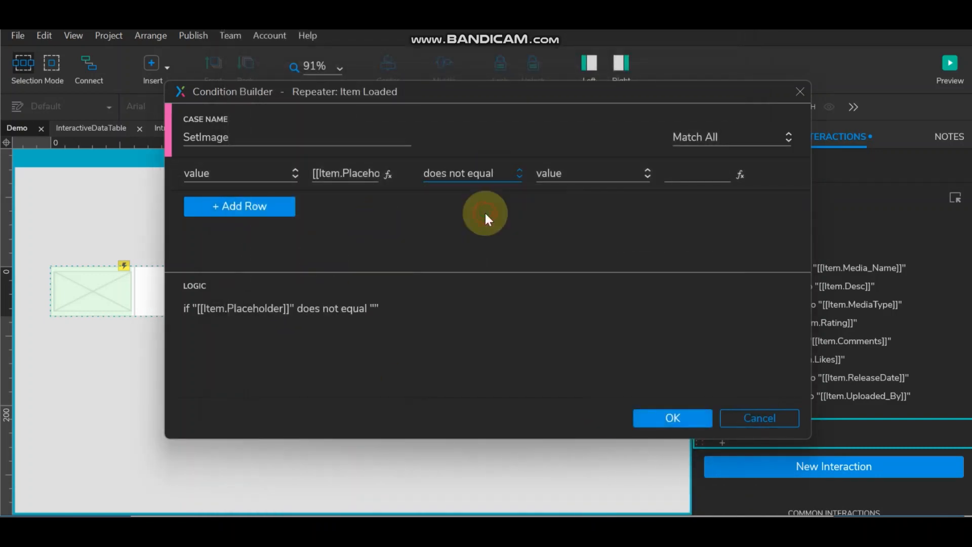
pyautogui.click(681, 412)
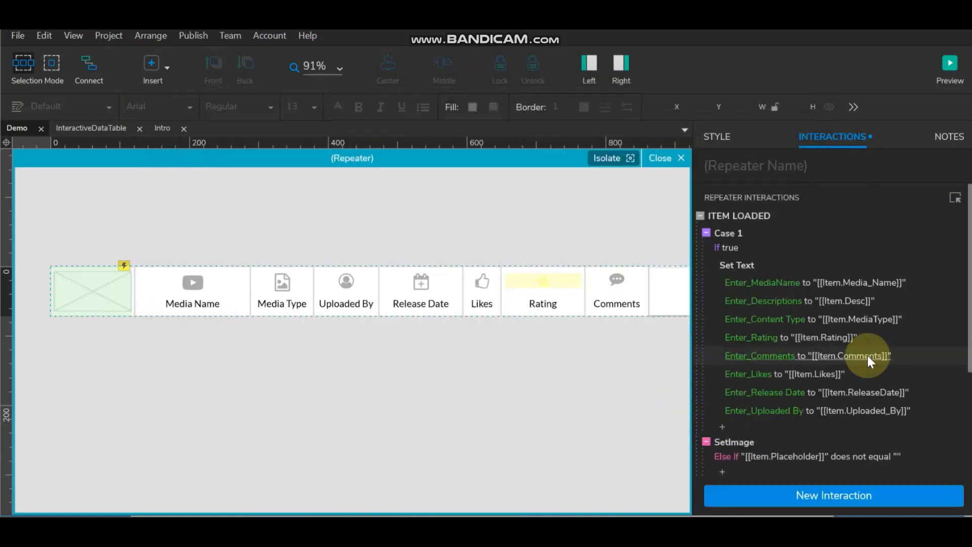
# Step: Add a Set Image action to the SetImage case that sets PlaceholderImage's default image to the value [[Item.Placeholder]]
pyautogui.doubleClick(735, 353)
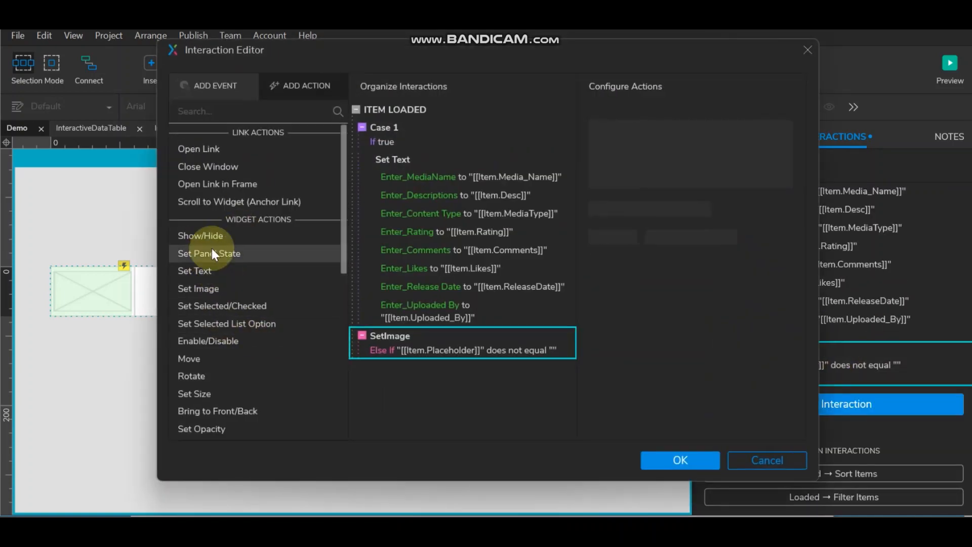
pyautogui.click(211, 289)
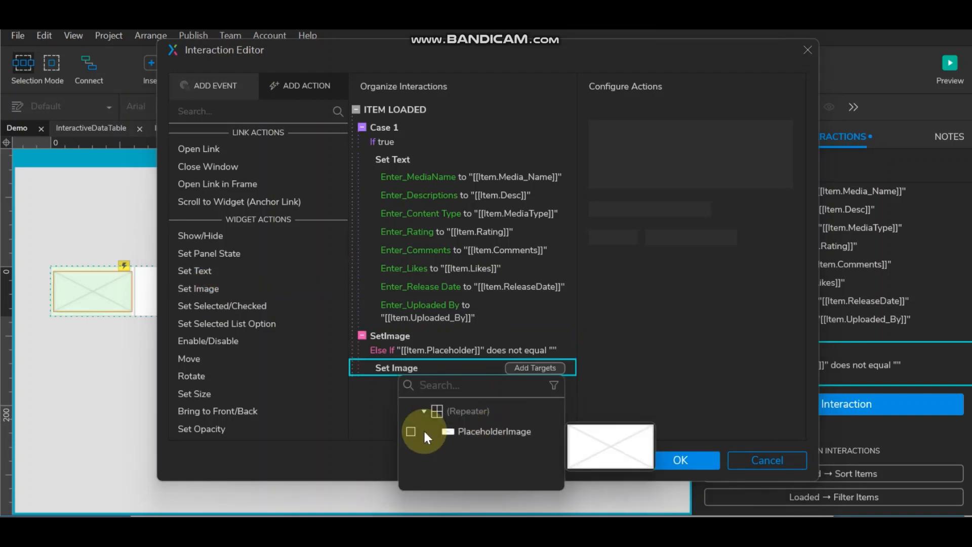
pyautogui.click(411, 431)
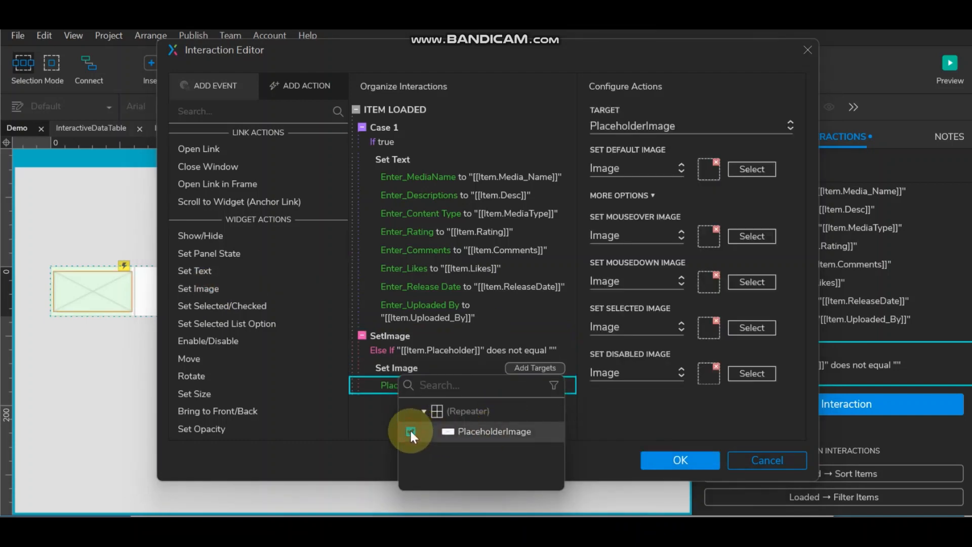
pyautogui.click(679, 177)
pyautogui.click(656, 214)
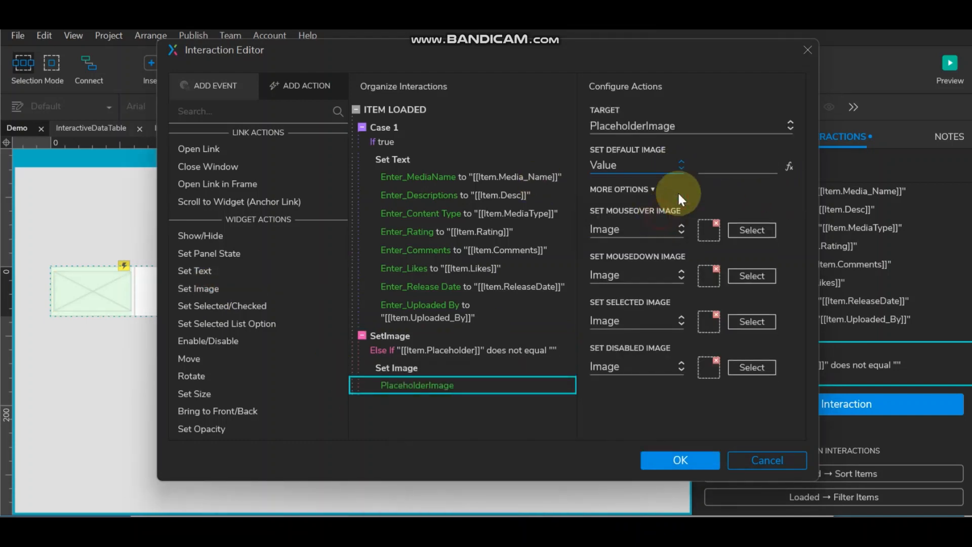
pyautogui.click(788, 169)
pyautogui.click(298, 106)
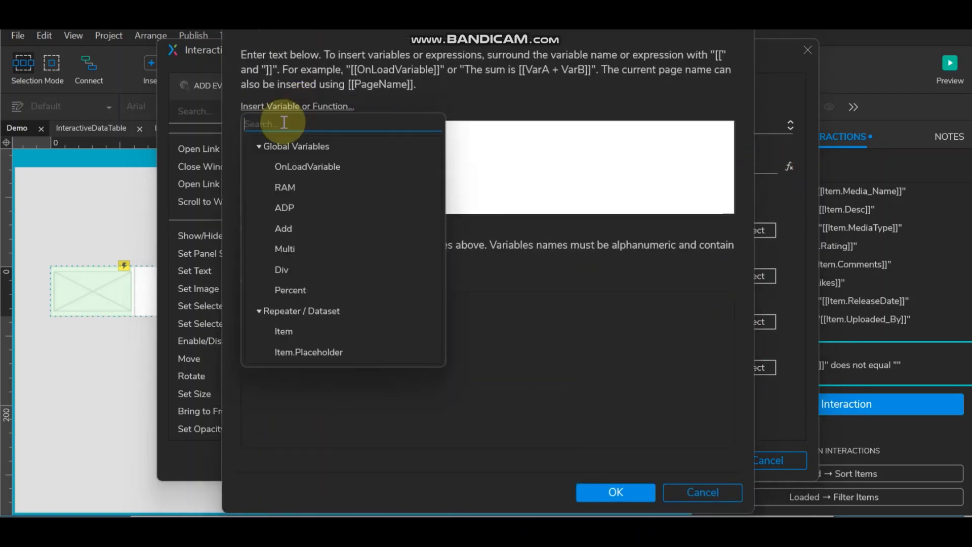
pyautogui.scroll(-3, 327, 315)
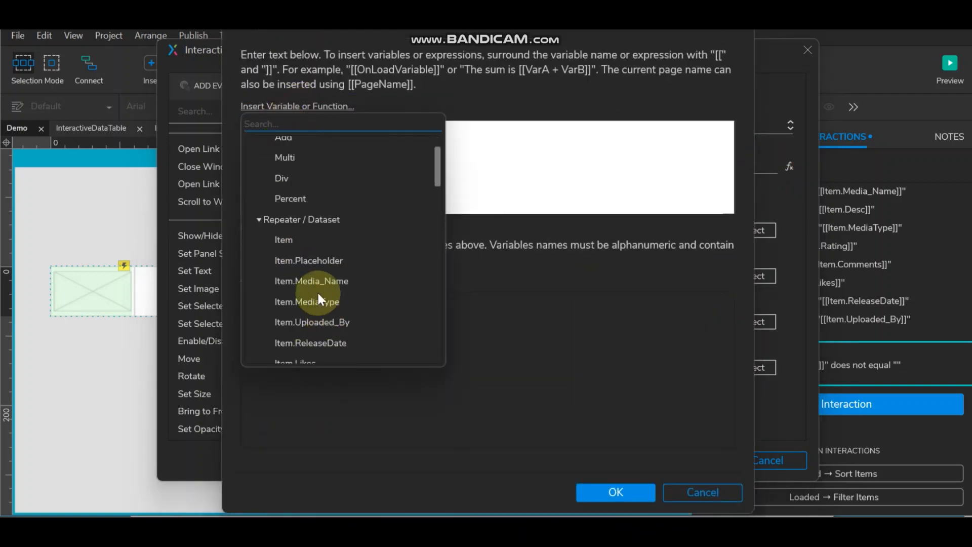
pyautogui.click(317, 259)
pyautogui.click(630, 489)
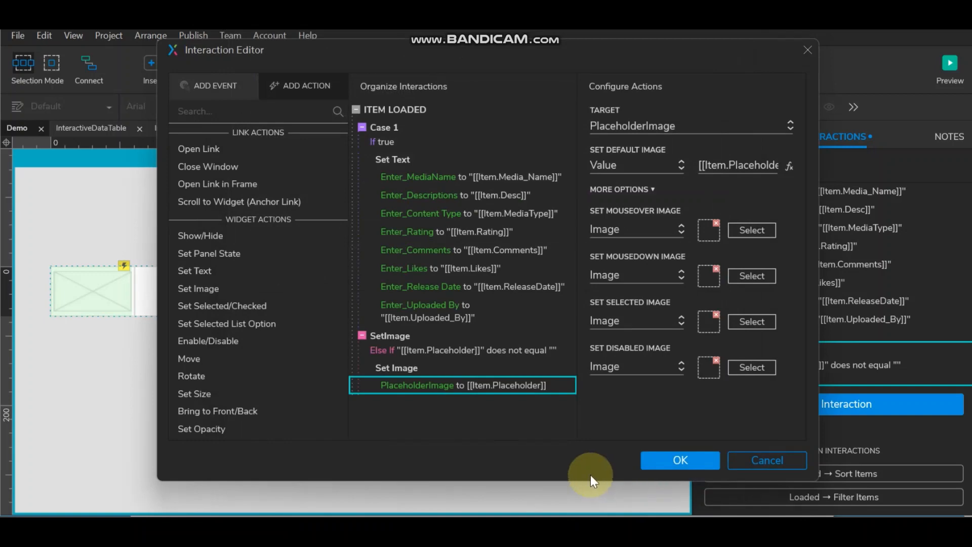
pyautogui.click(690, 461)
# Step: Toggle the repeater's SetImage case from Else If to If
pyautogui.rightClick(743, 356)
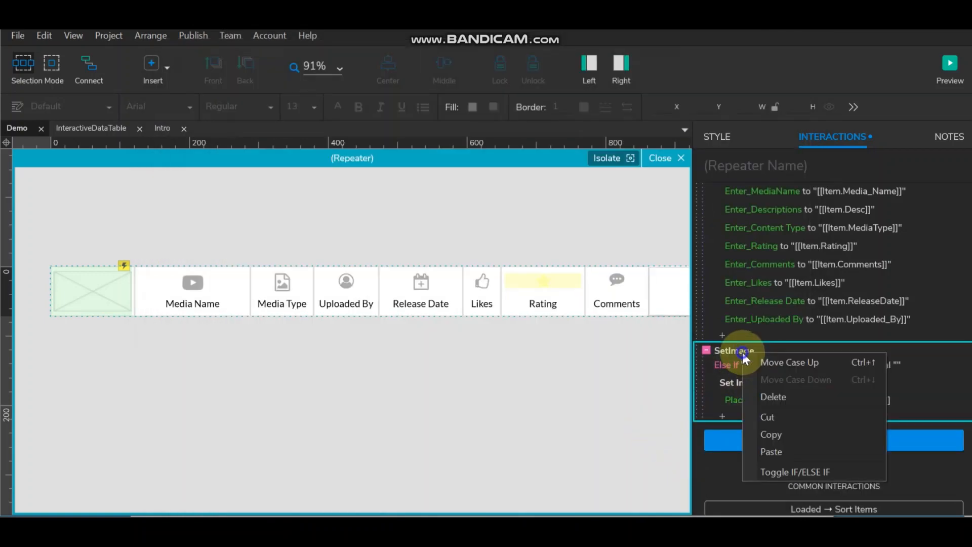
pyautogui.click(776, 472)
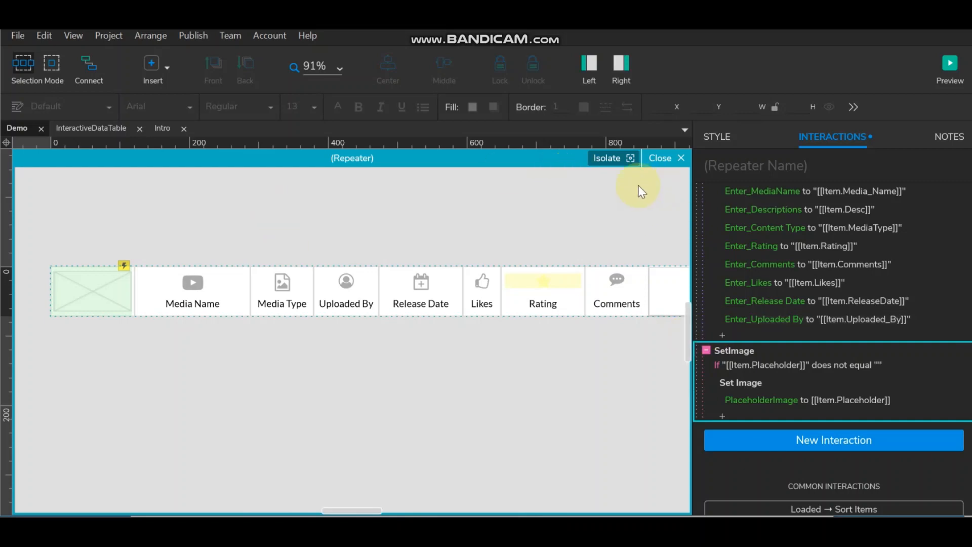
# Step: Import p0.png into the first row's Placeholder cell of the repeater data and finish editing the repeater item
pyautogui.click(714, 144)
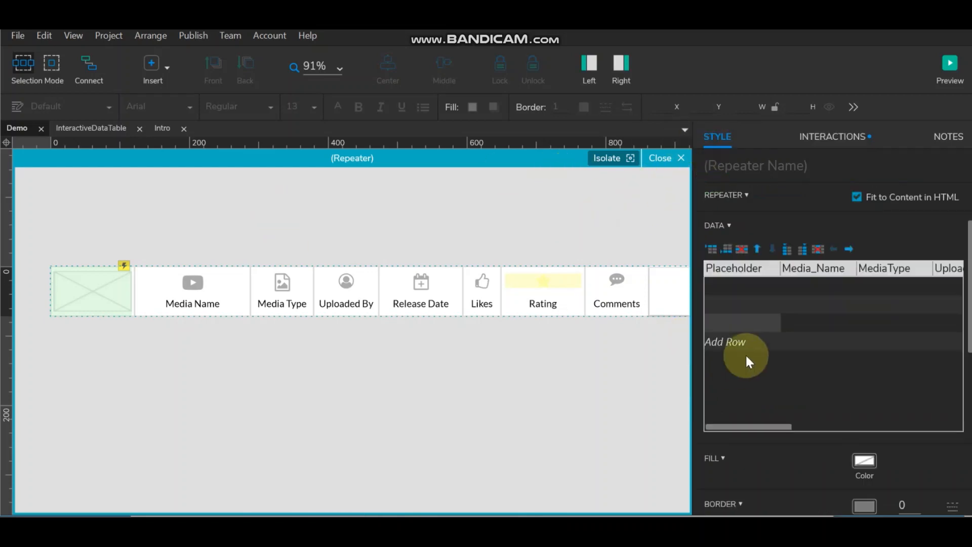
pyautogui.click(720, 284)
pyautogui.rightClick(719, 280)
pyautogui.click(748, 304)
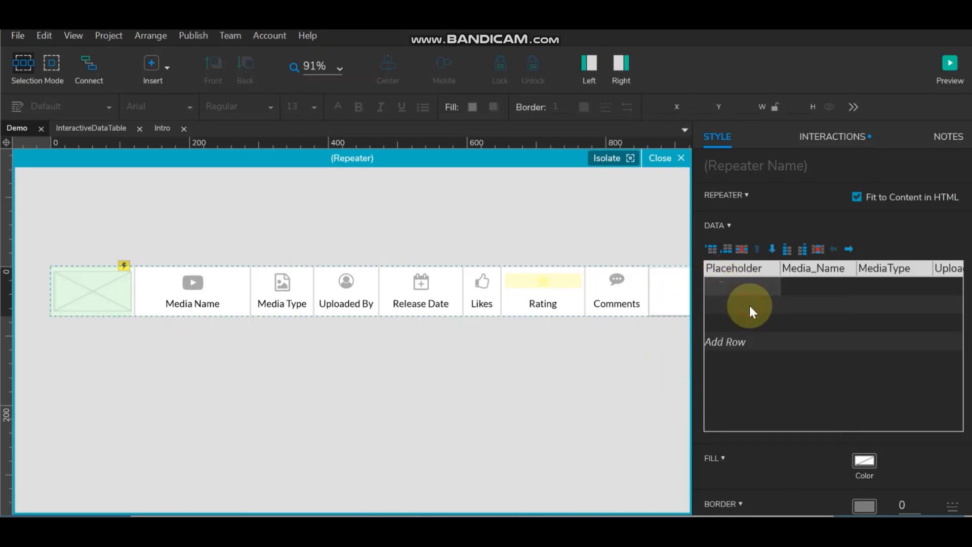
pyautogui.click(181, 150)
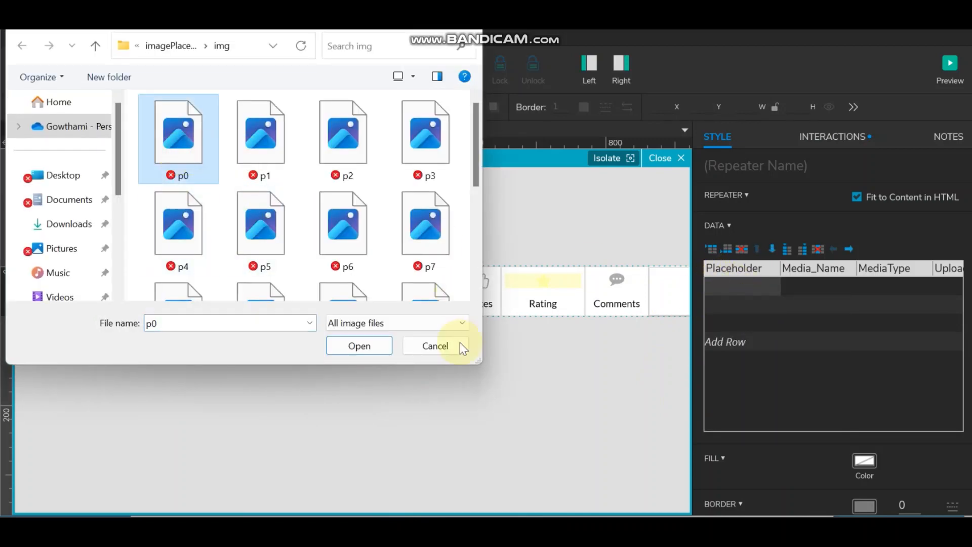
pyautogui.click(368, 344)
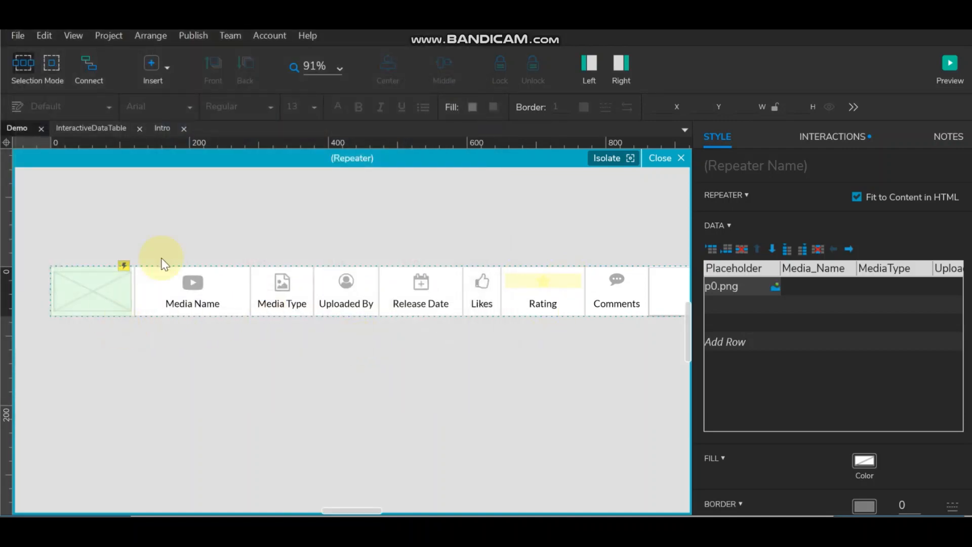
pyautogui.click(676, 156)
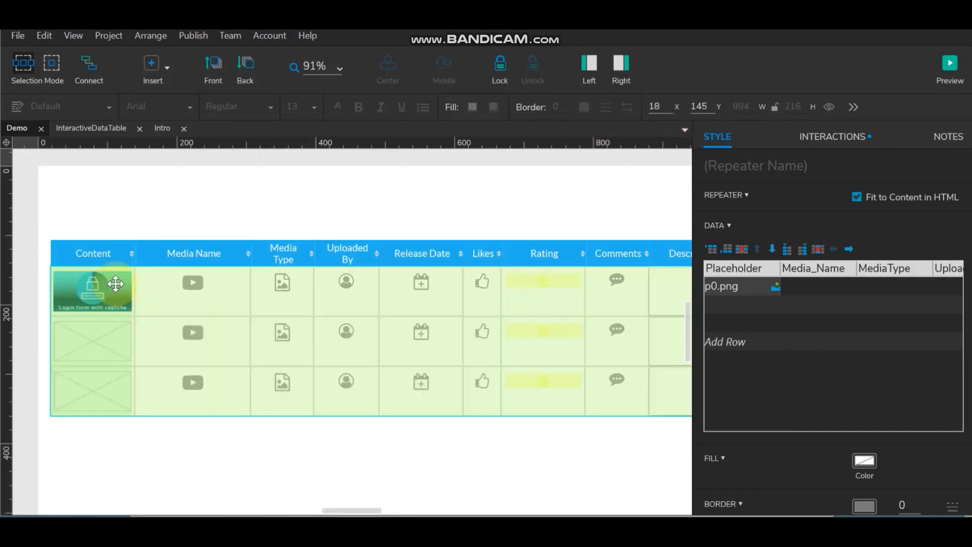
# Step: Import p1.png and p2.png into the Placeholder cells of the repeater's second and third rows
pyautogui.rightClick(735, 304)
pyautogui.click(765, 327)
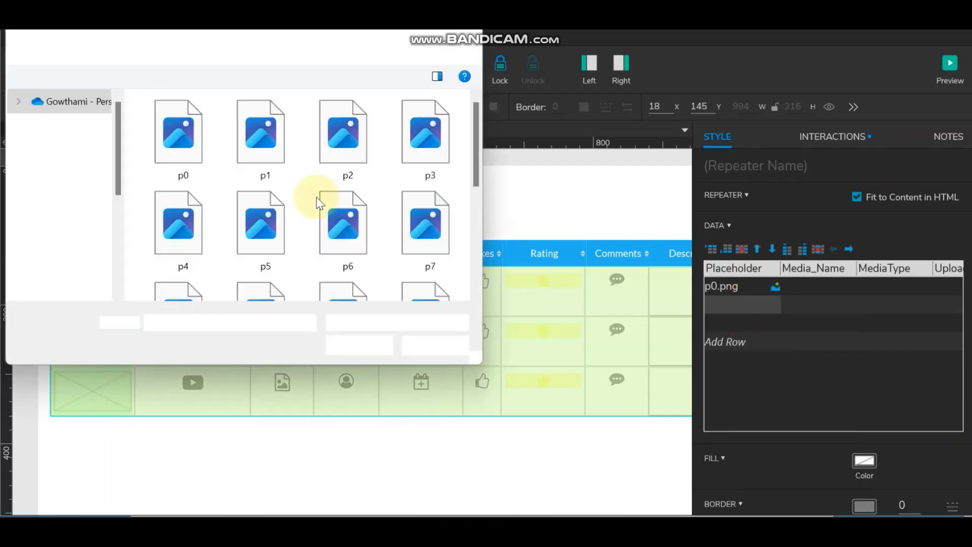
pyautogui.click(259, 134)
pyautogui.click(376, 346)
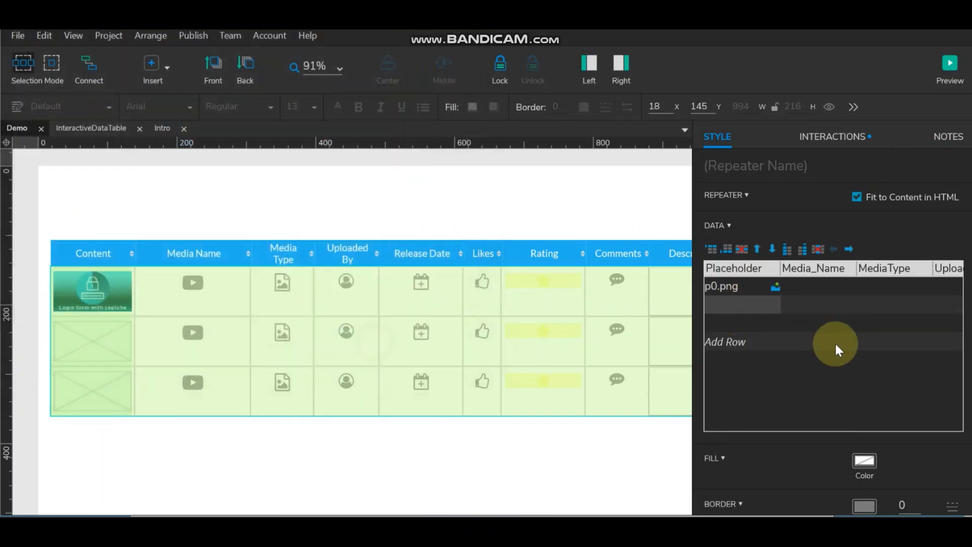
pyautogui.rightClick(741, 319)
pyautogui.click(793, 344)
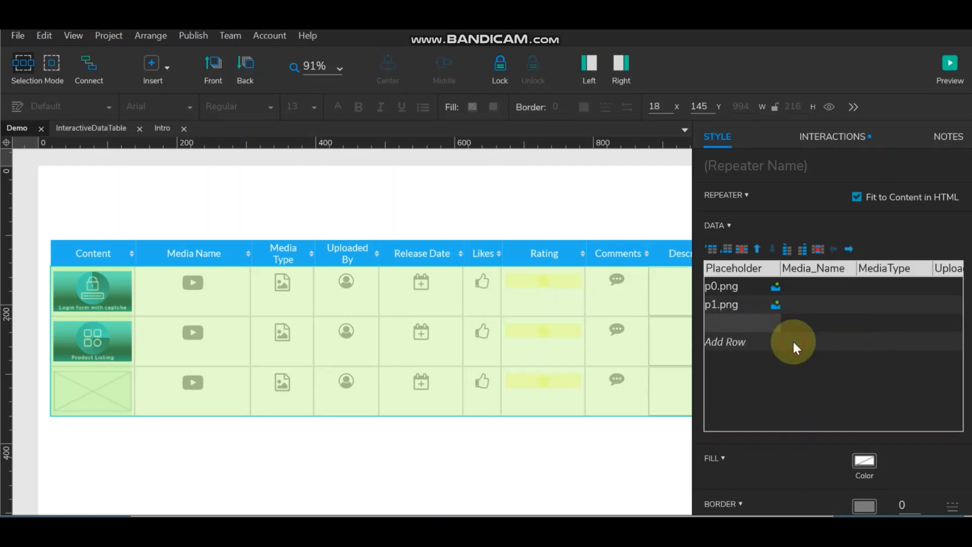
pyautogui.click(362, 151)
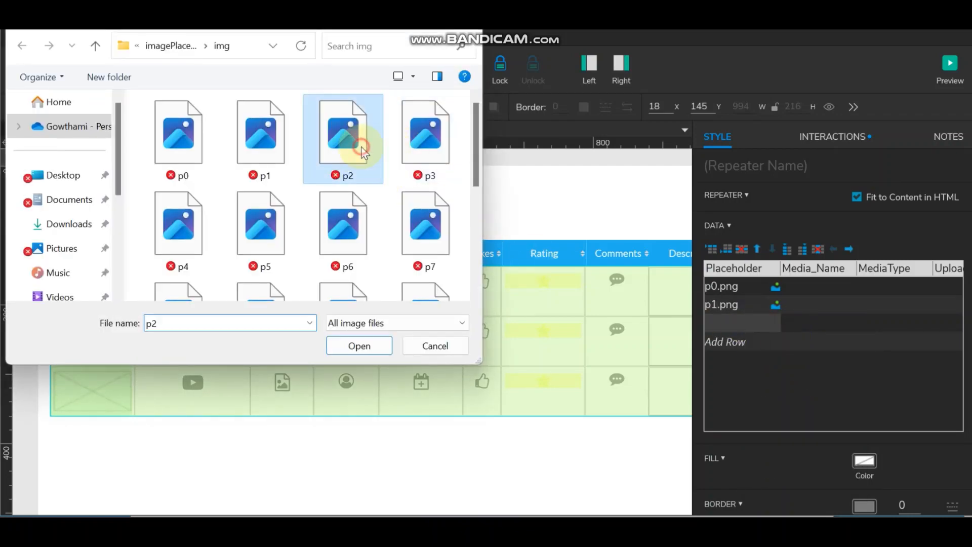
pyautogui.click(375, 345)
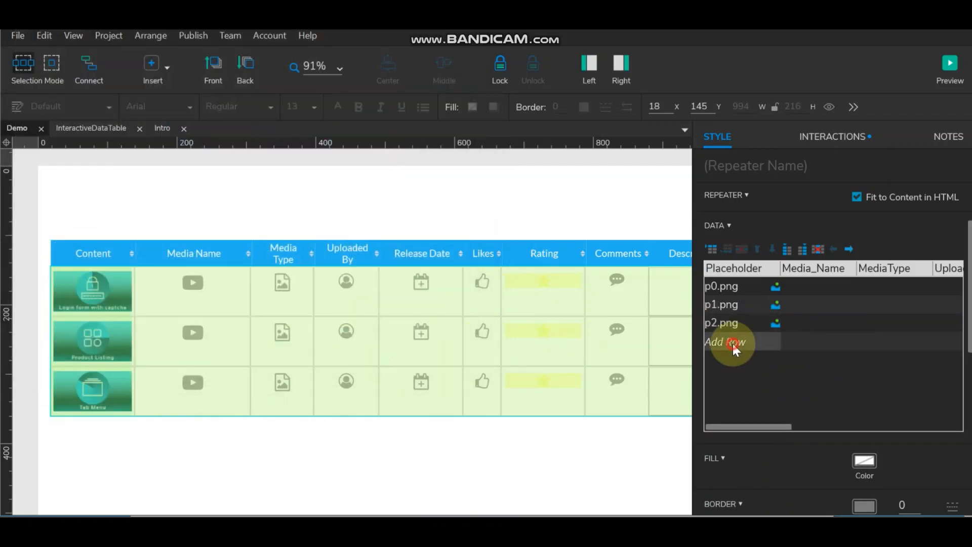
# Step: Add two rows to the repeater data by importing p3.png and p4.png into the Placeholder column
pyautogui.rightClick(732, 341)
pyautogui.click(765, 359)
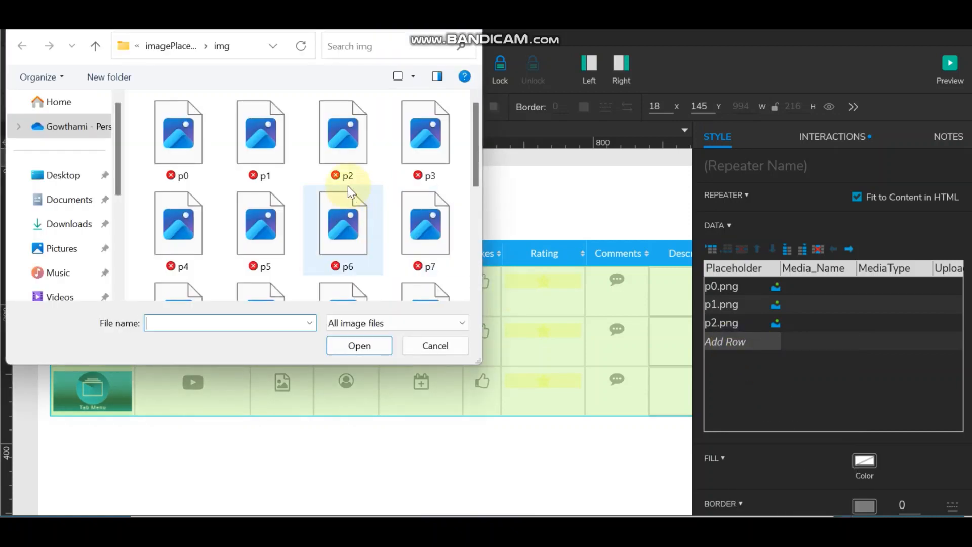
pyautogui.click(418, 165)
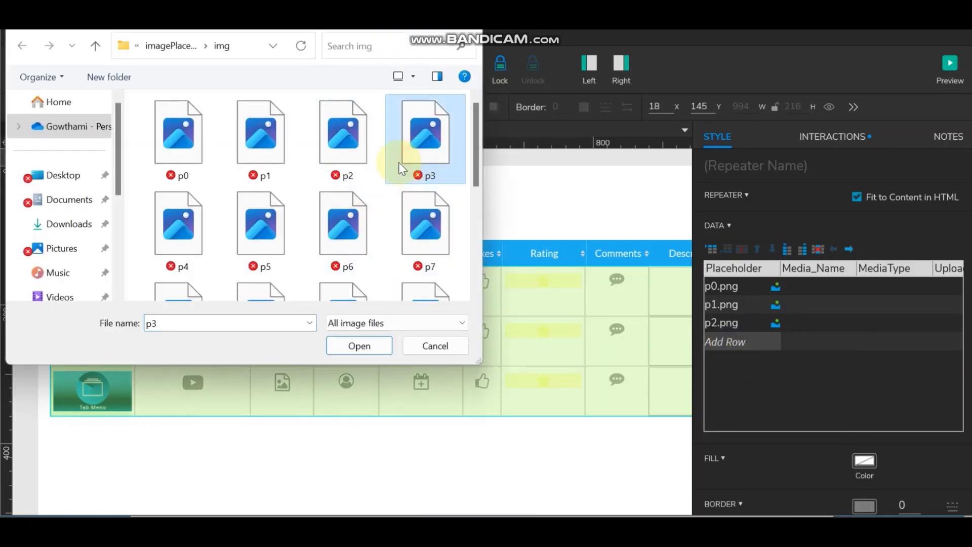
pyautogui.click(360, 346)
pyautogui.click(727, 362)
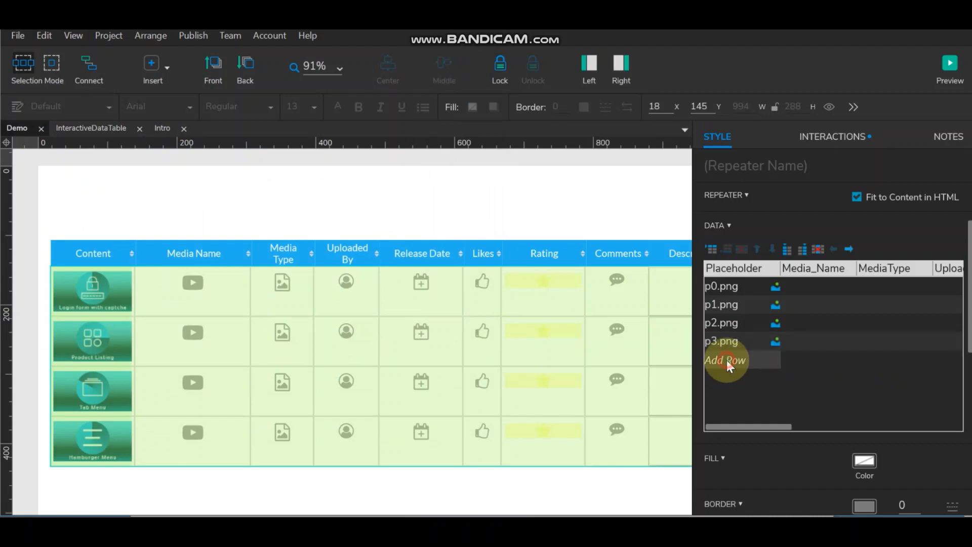
pyautogui.rightClick(727, 359)
pyautogui.click(782, 364)
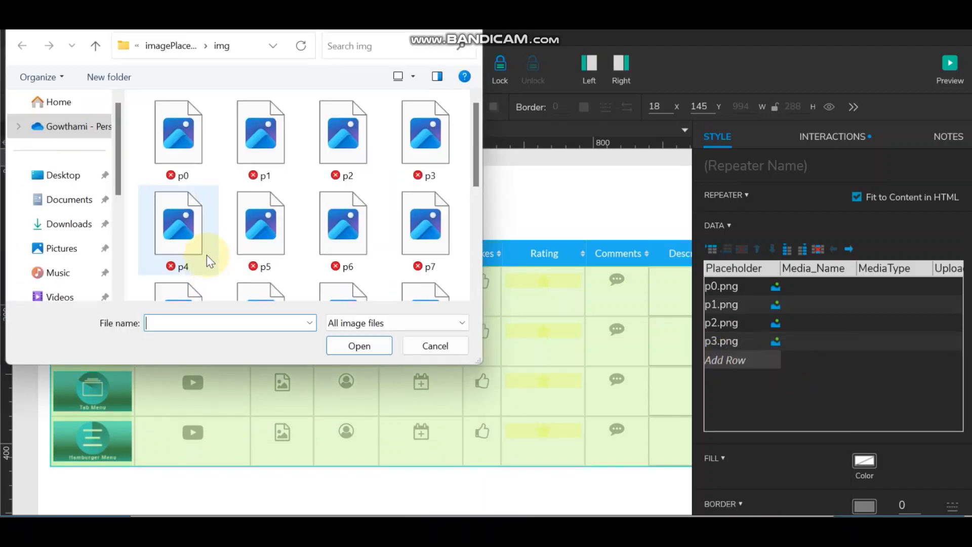
pyautogui.click(217, 249)
pyautogui.click(352, 347)
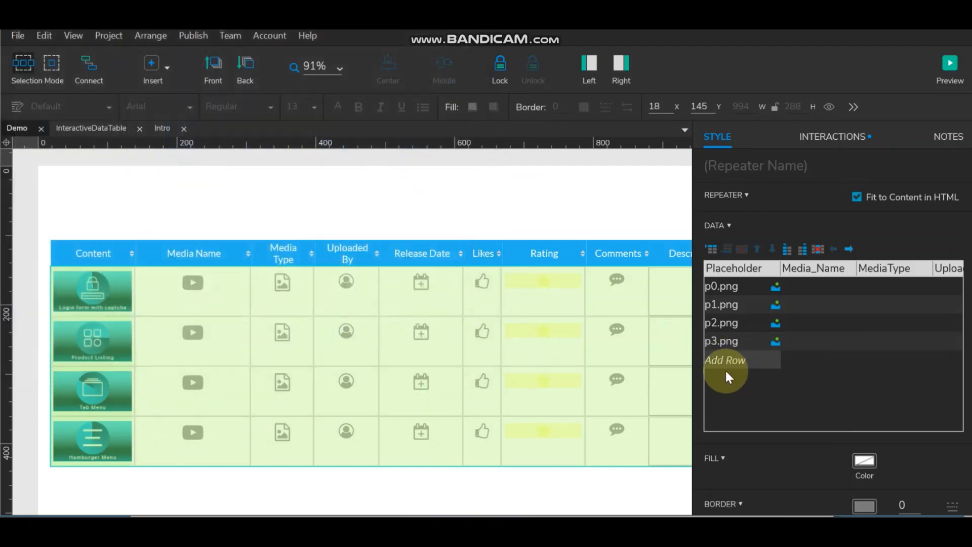
# Step: Import p5.png and p6.png as two further Placeholder rows in the repeater data
pyautogui.click(730, 376)
pyautogui.rightClick(732, 376)
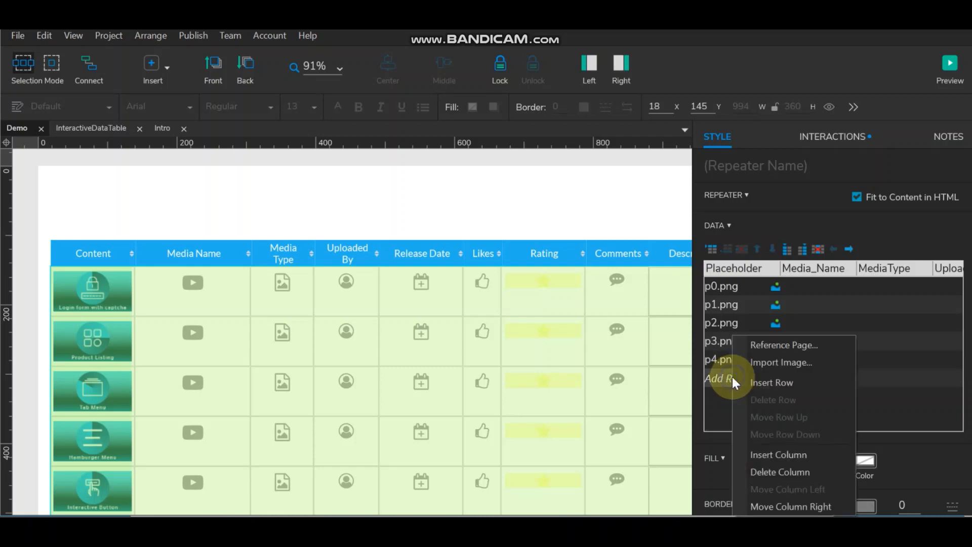
pyautogui.click(778, 356)
pyautogui.click(251, 211)
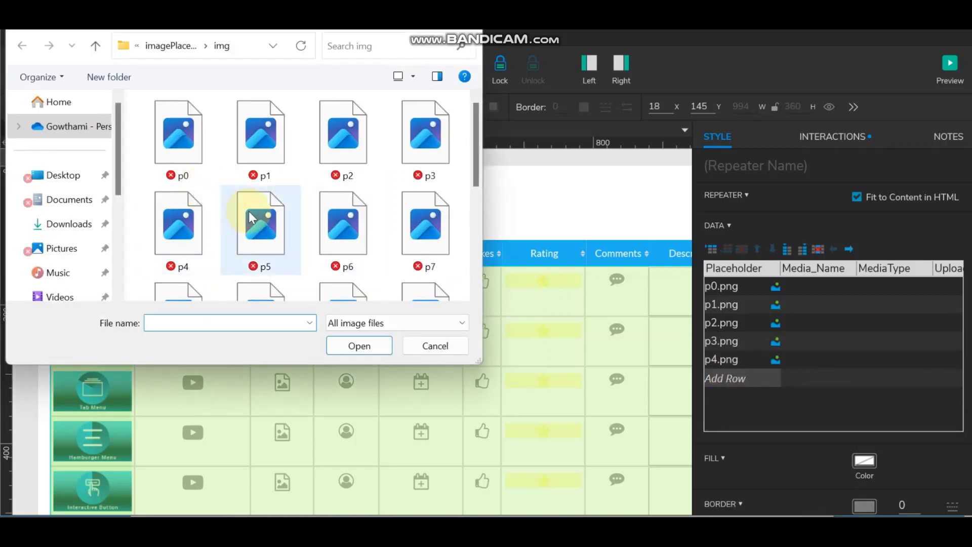
pyautogui.click(367, 343)
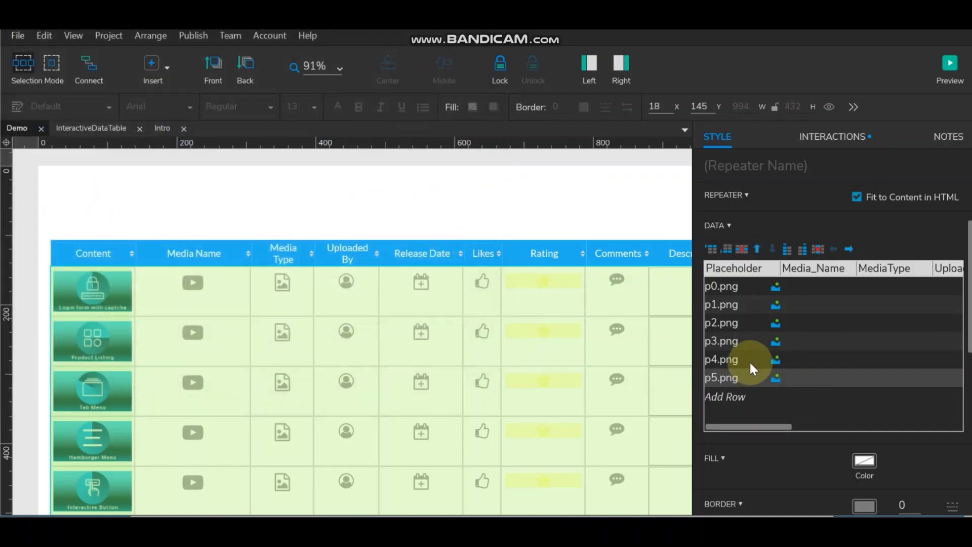
pyautogui.rightClick(742, 395)
pyautogui.click(778, 362)
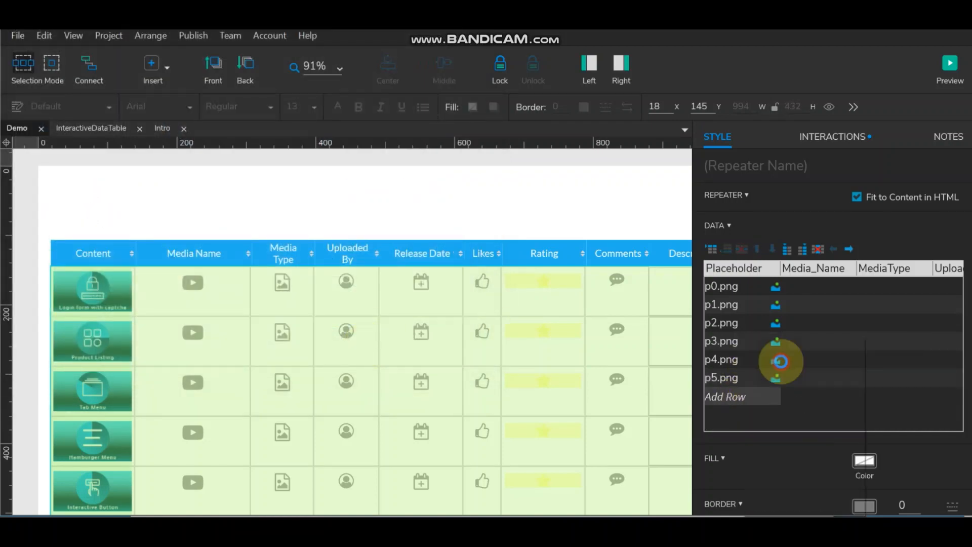
pyautogui.click(344, 234)
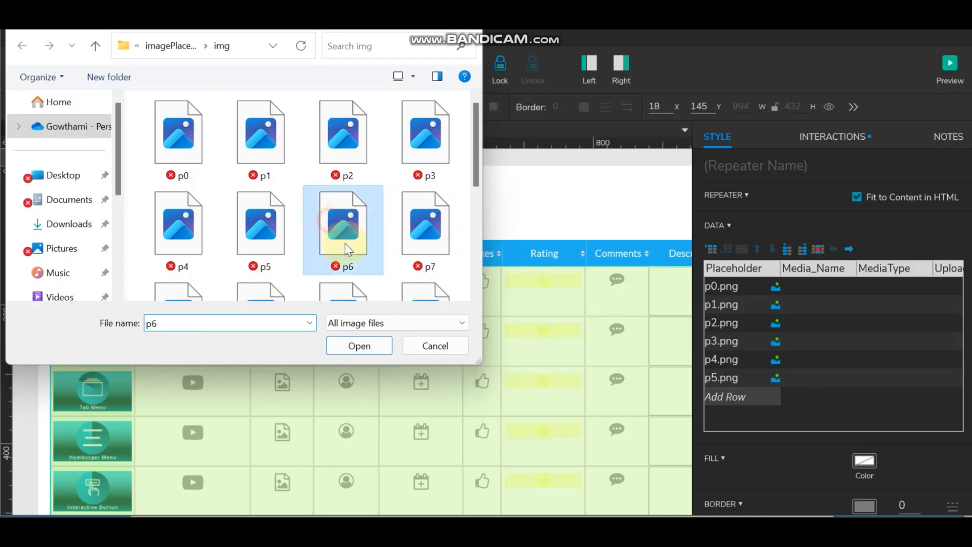
pyautogui.click(357, 347)
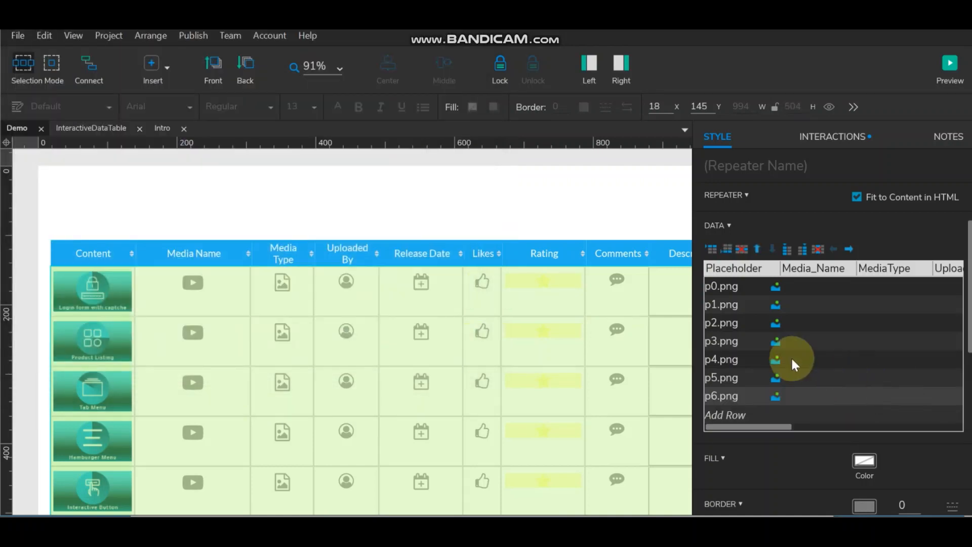
# Step: Append Placeholder rows with the imported images p7.png and p8.png to the repeater data
pyautogui.rightClick(746, 410)
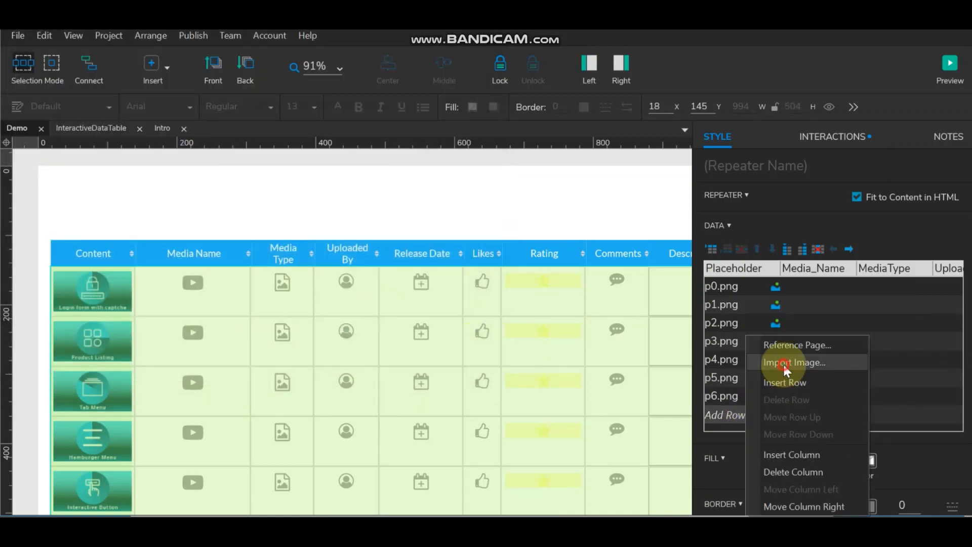
pyautogui.click(783, 363)
pyautogui.click(407, 263)
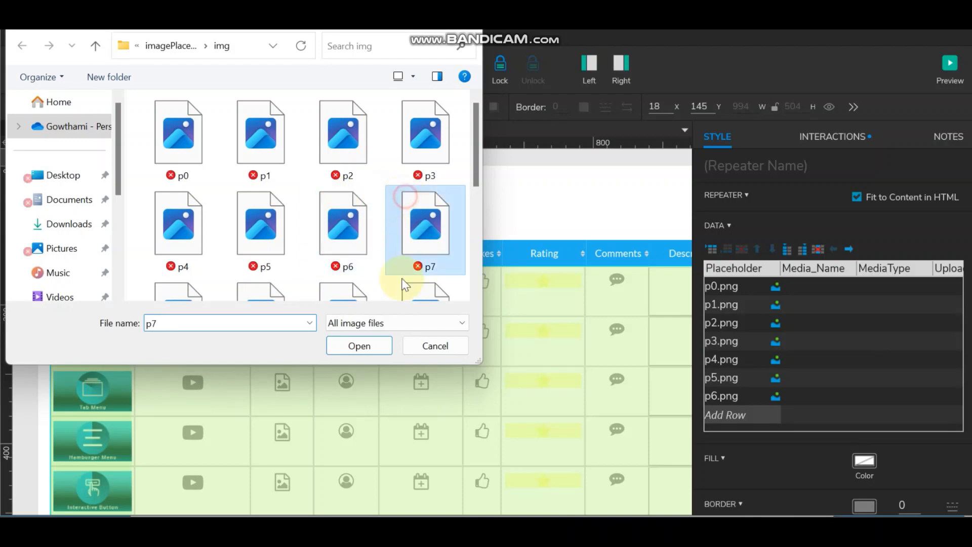
pyautogui.click(358, 345)
pyautogui.scroll(-2, 763, 350)
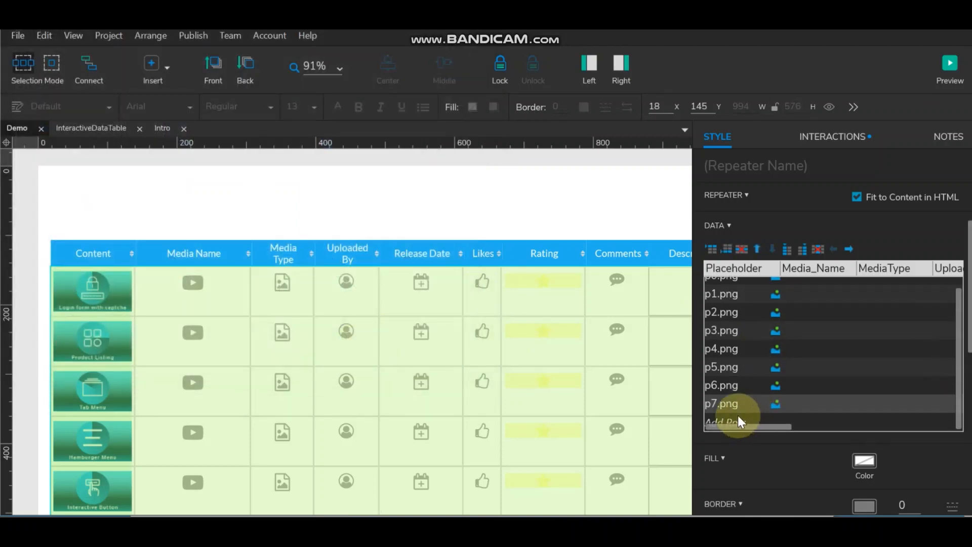
pyautogui.click(739, 418)
pyautogui.rightClick(738, 416)
pyautogui.click(782, 363)
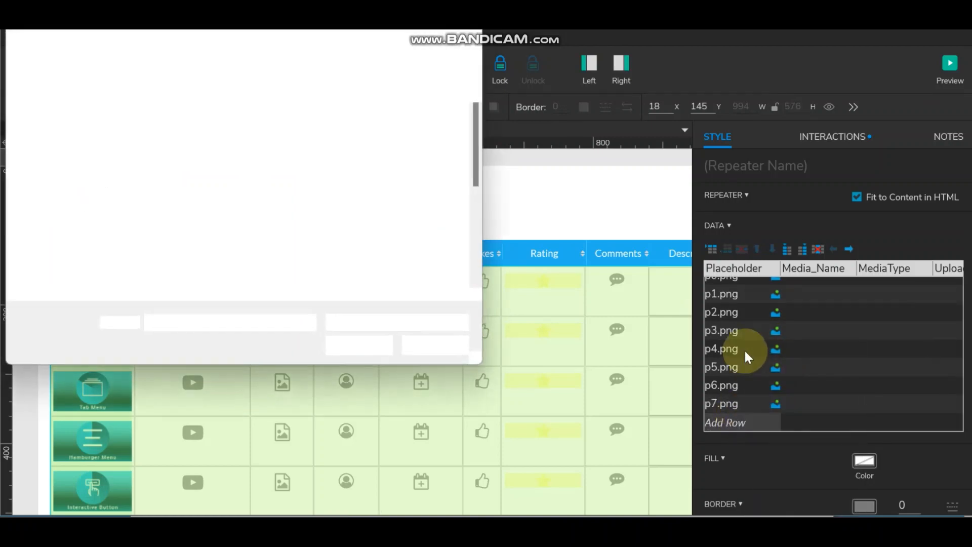
pyautogui.scroll(-2, 307, 202)
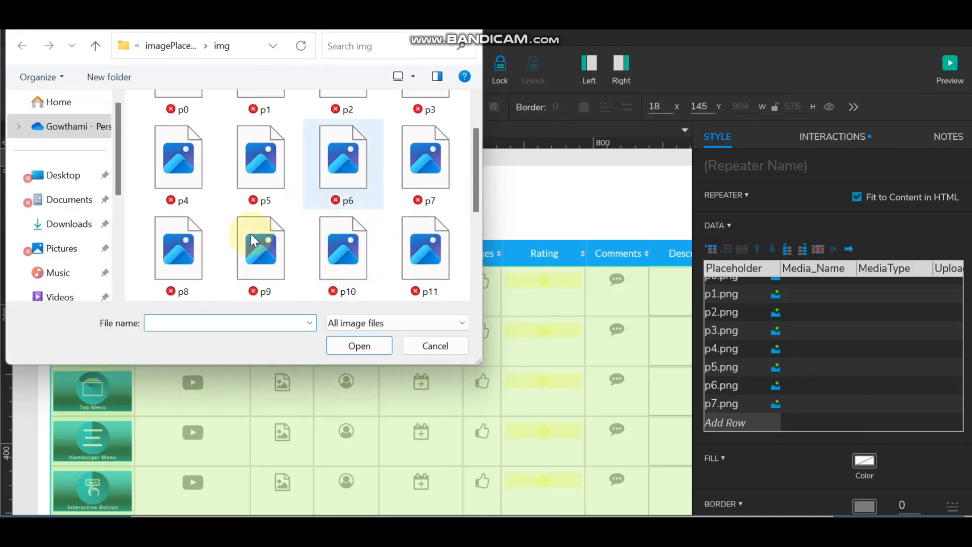
pyautogui.click(193, 252)
pyautogui.click(344, 342)
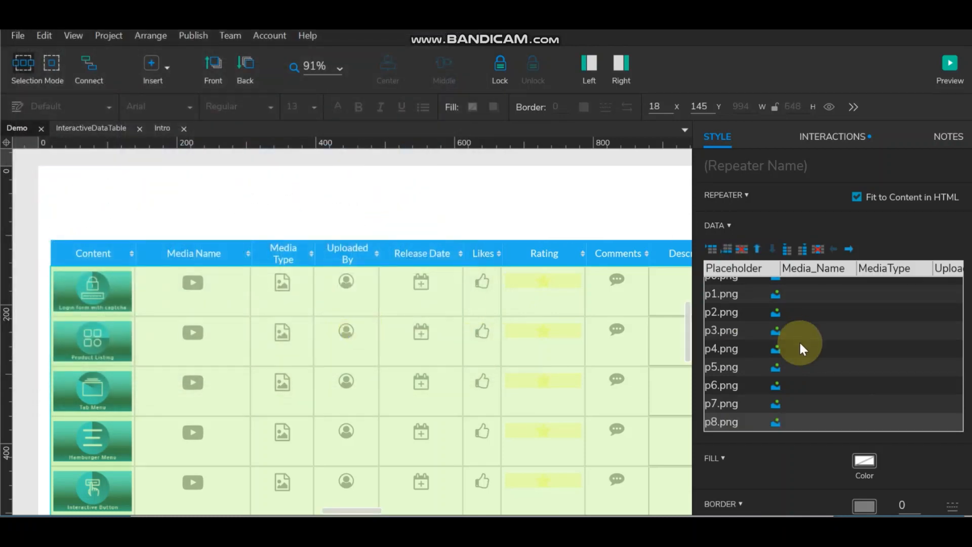
pyautogui.scroll(-5, 391, 355)
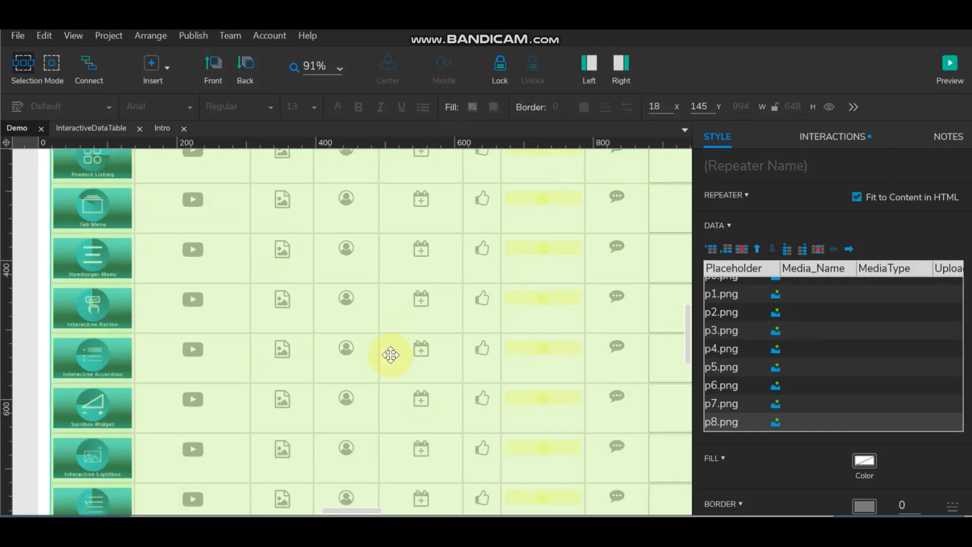
pyautogui.scroll(2, 391, 355)
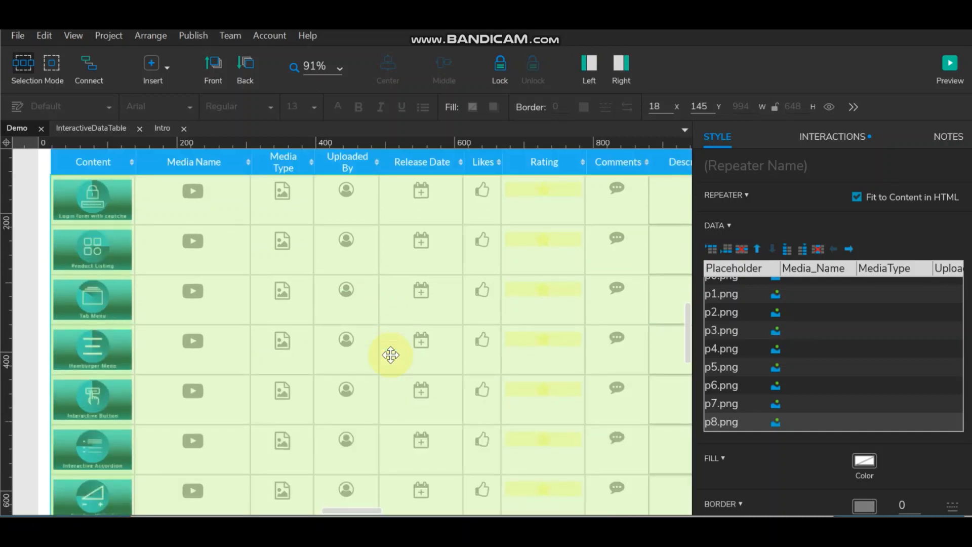
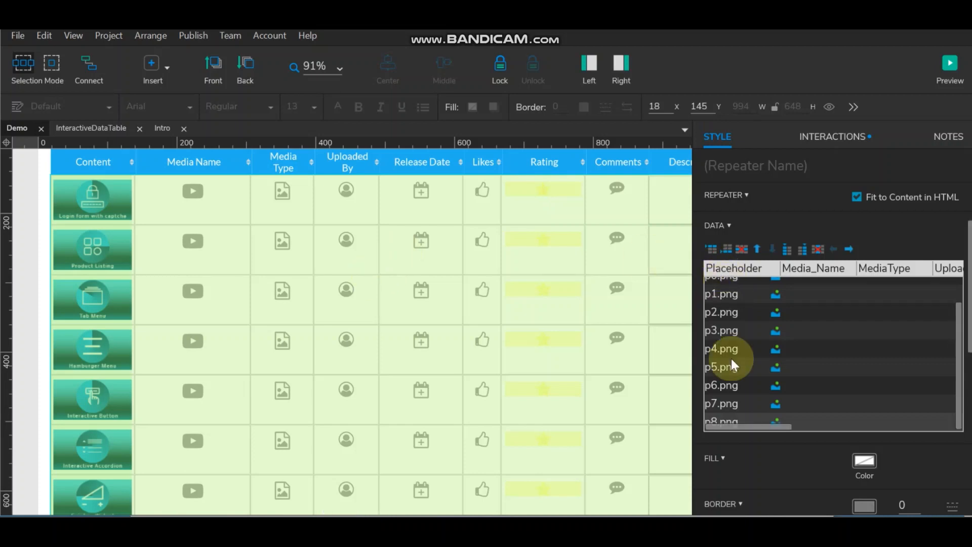
pyautogui.scroll(-1, 733, 408)
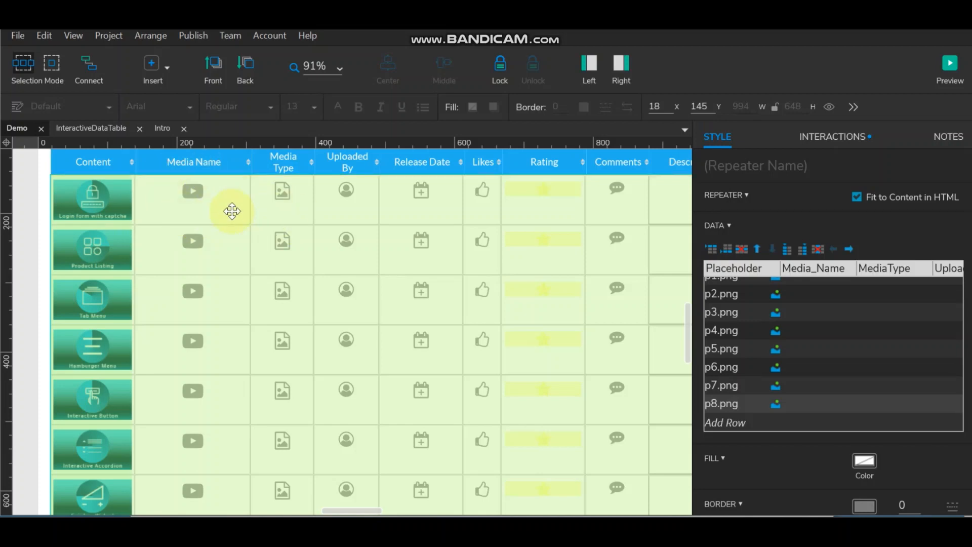
# Step: Copy "Login form with captcha" from the InteractiveDataTable page's repeater data into the Media_Name cell of Demo's p0.png row
pyautogui.click(105, 127)
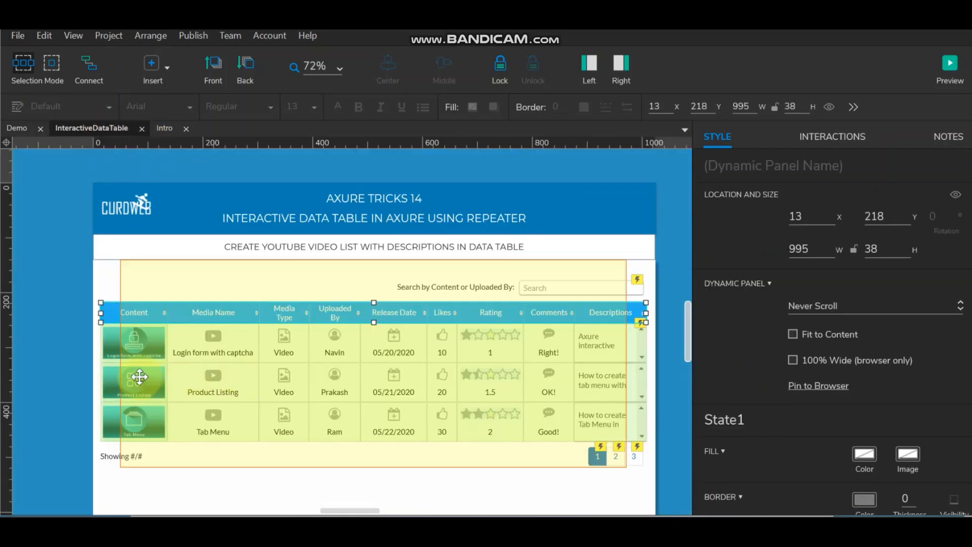
pyautogui.click(139, 377)
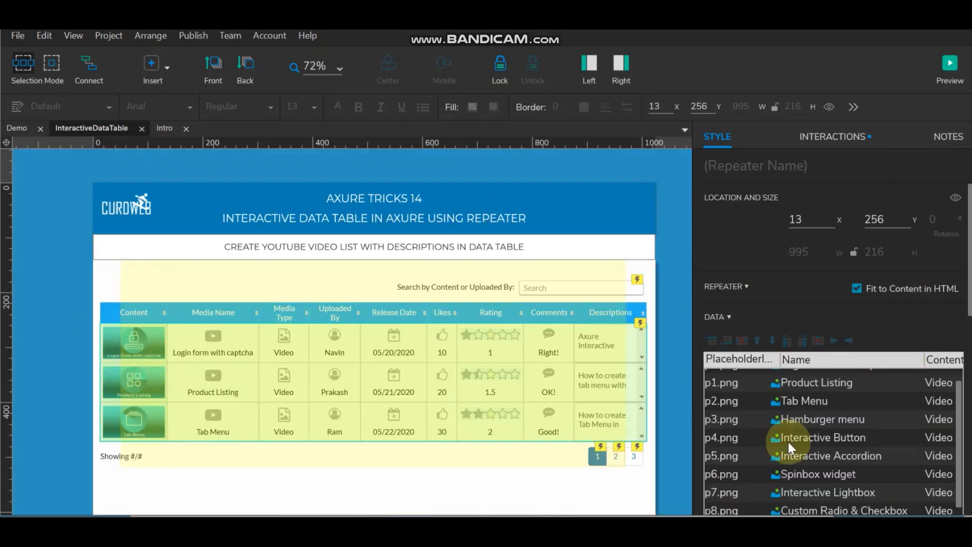
pyautogui.scroll(1, 787, 439)
pyautogui.doubleClick(815, 377)
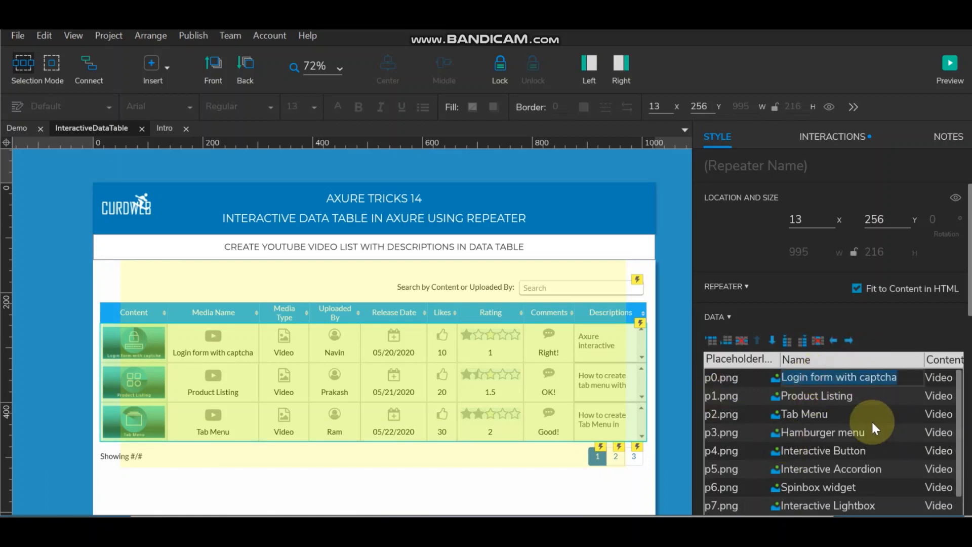
pyautogui.click(20, 128)
pyautogui.click(805, 378)
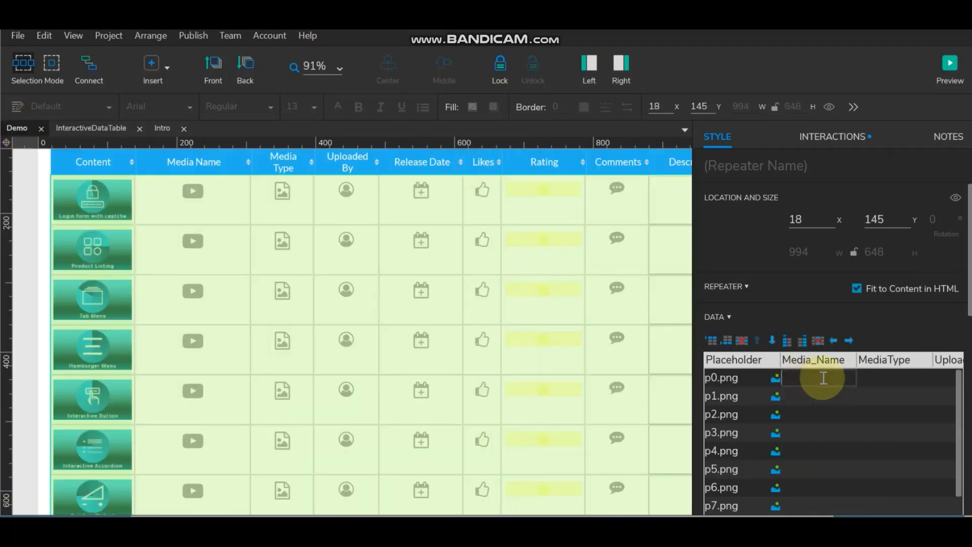
pyautogui.hotkey('ctrl', 'v')
# Step: Copy the name "Product Listing" from the InteractiveDataTable repeater into the Media_Name cell of Demo's p1.png row
pyautogui.click(93, 130)
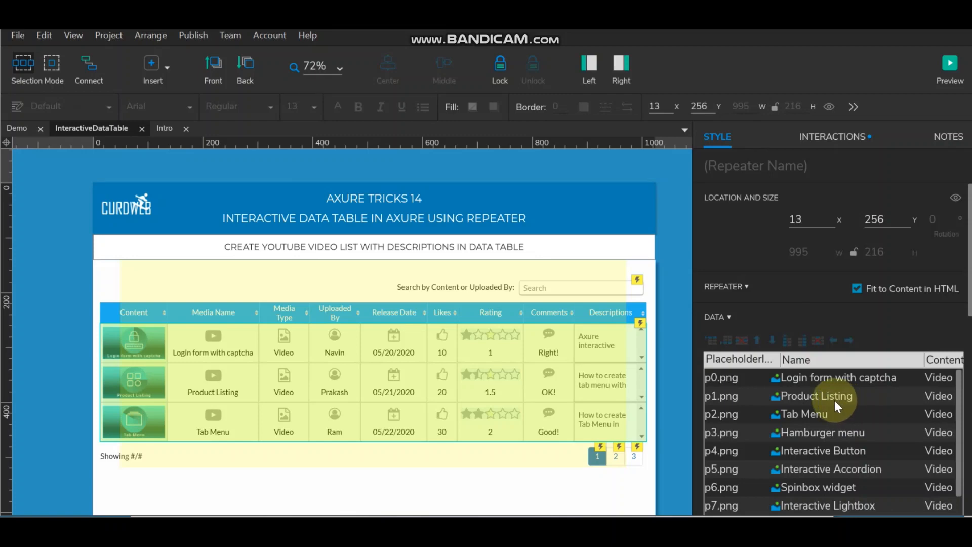
pyautogui.doubleClick(834, 400)
pyautogui.hotkey('ctrl', 'c')
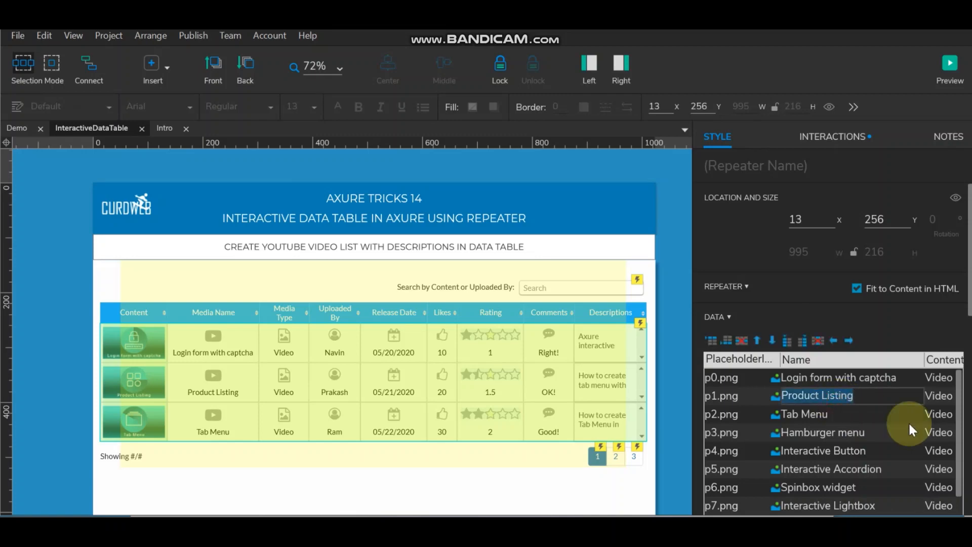
pyautogui.click(14, 131)
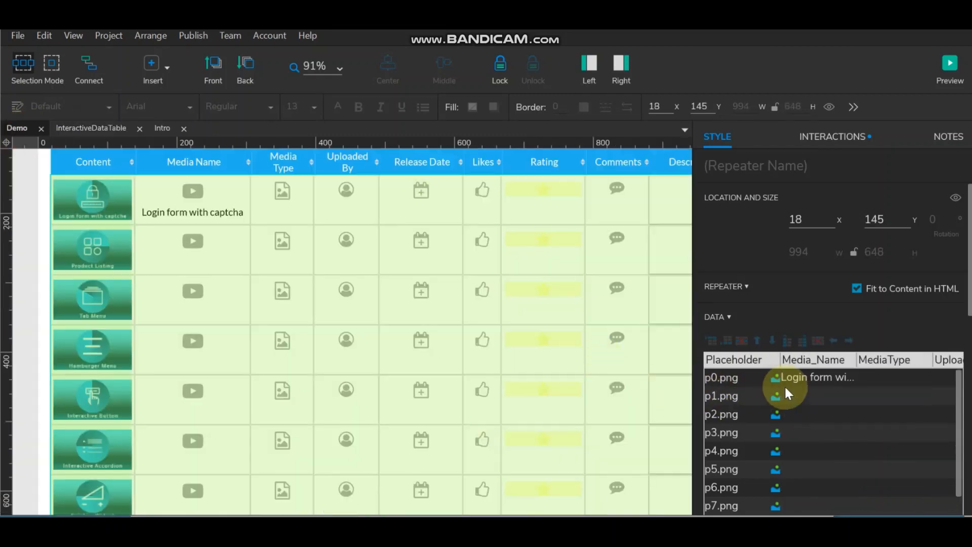
pyautogui.doubleClick(812, 390)
pyautogui.hotkey('ctrl', 'v')
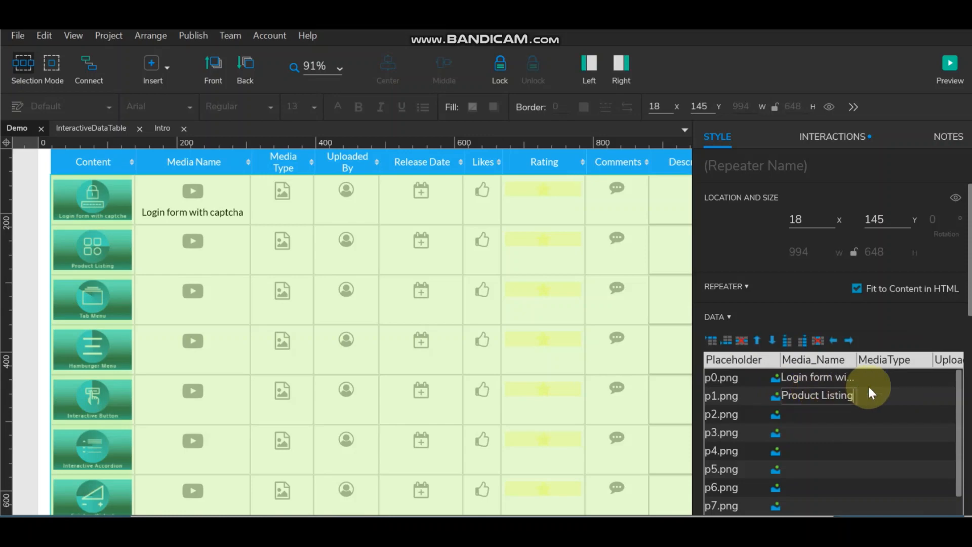
# Step: Fill the Media_Name cell of Demo's p2.png row with "Tab Menu" copied from the InteractiveDataTable repeater
pyautogui.click(81, 129)
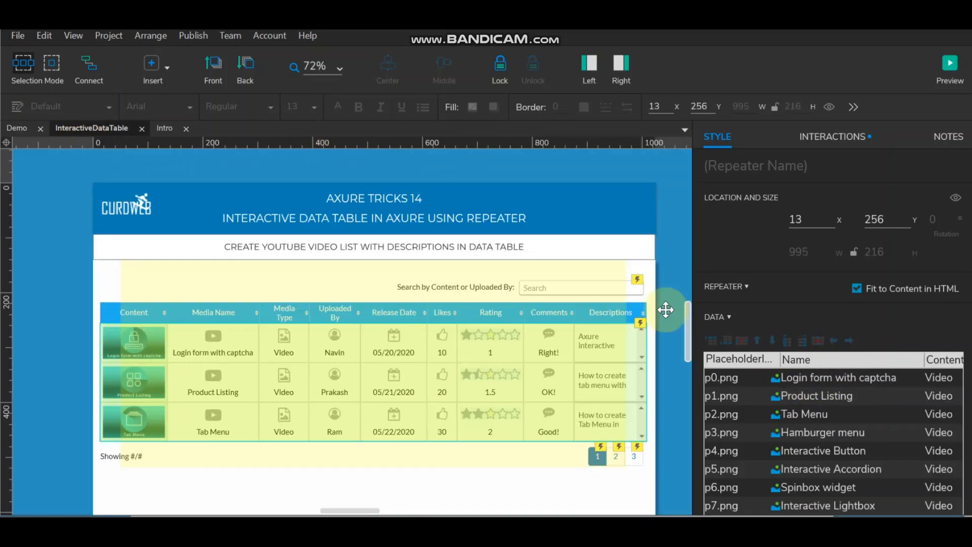
pyautogui.doubleClick(815, 414)
pyautogui.hotkey('ctrl', 'c')
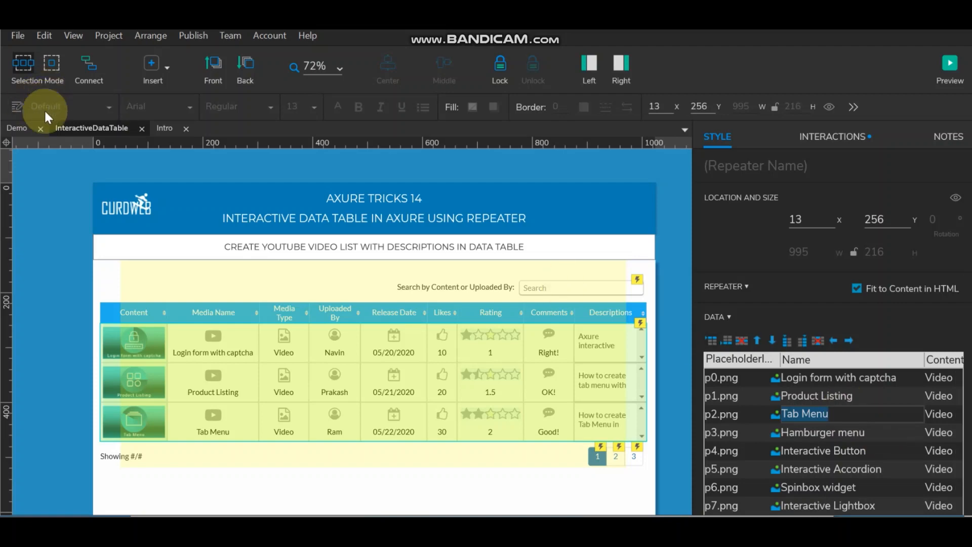
pyautogui.click(25, 127)
pyautogui.doubleClick(800, 408)
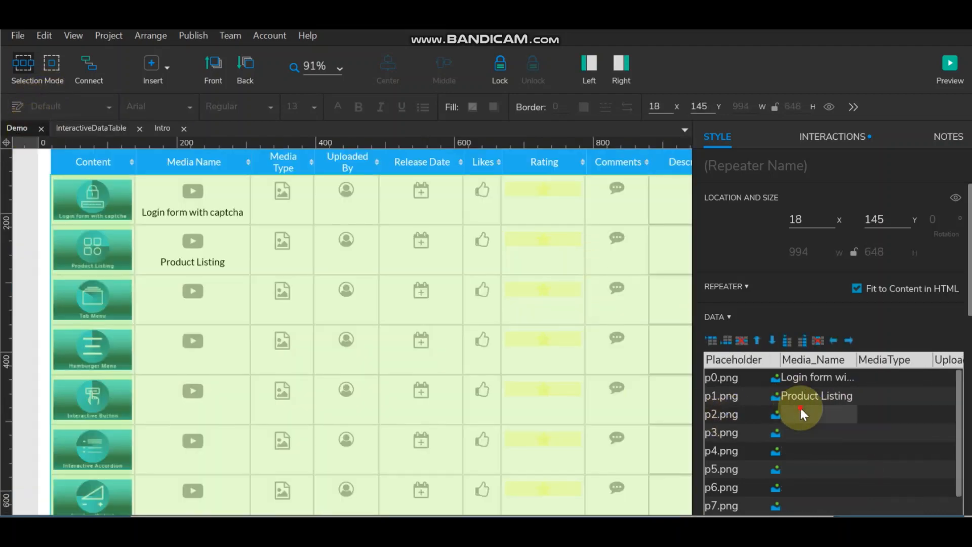
pyautogui.hotkey('ctrl', 'v')
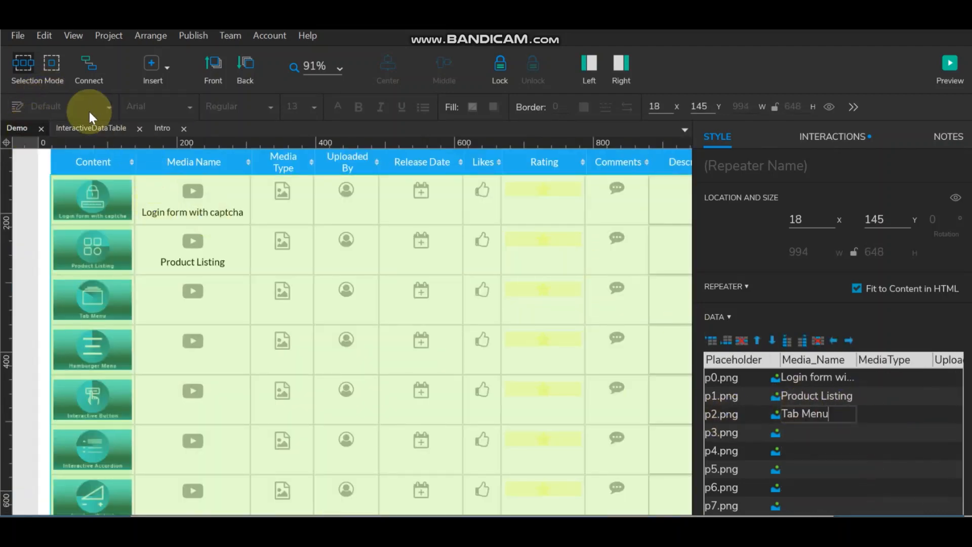
# Step: Copy "Hamburger menu" from the InteractiveDataTable repeater's Name column into Media_Name of Demo's p3.png row
pyautogui.click(93, 132)
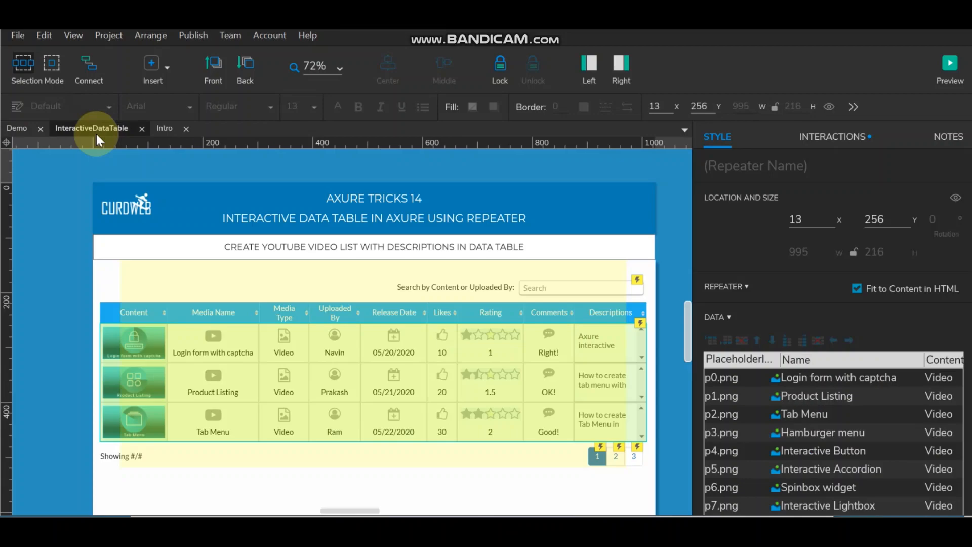
pyautogui.doubleClick(824, 431)
pyautogui.hotkey('ctrl', 'c')
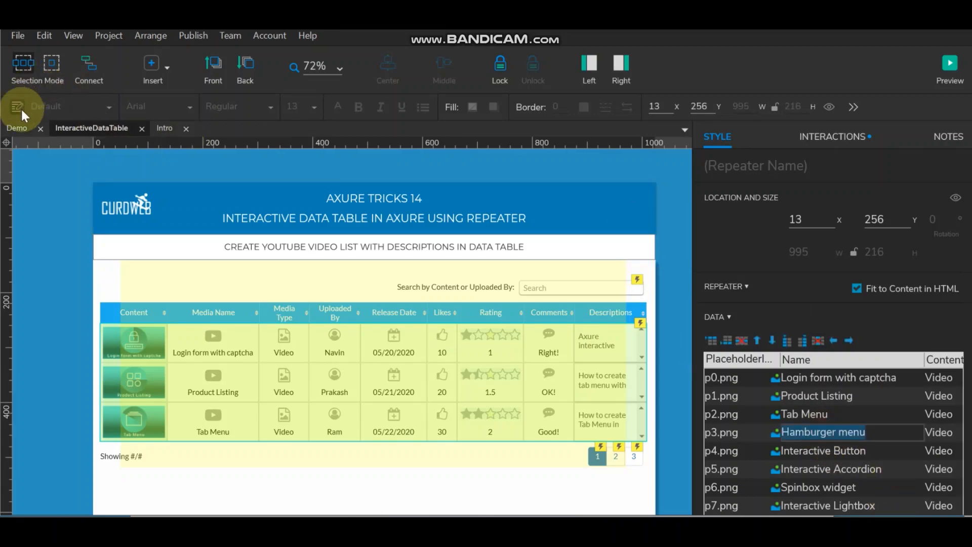
pyautogui.click(19, 129)
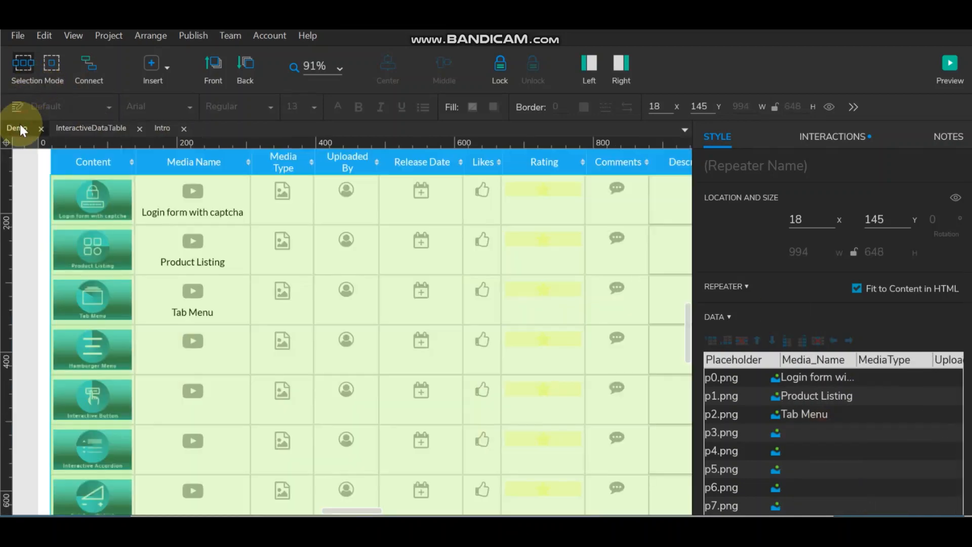
pyautogui.doubleClick(812, 428)
pyautogui.hotkey('ctrl', 'v')
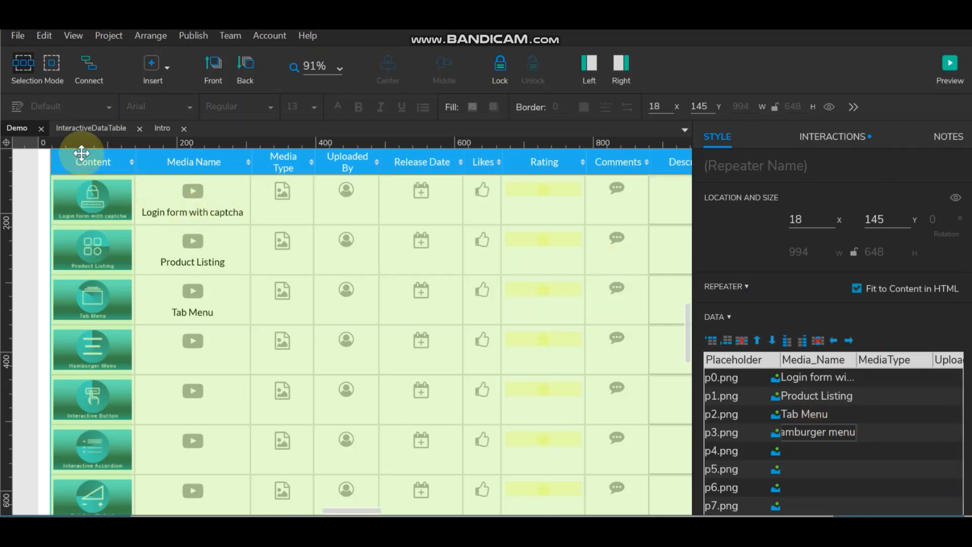
# Step: Copy "Interactive Button" from the InteractiveDataTable repeater into the Media_Name cell of Demo's p4.png row
pyautogui.click(86, 132)
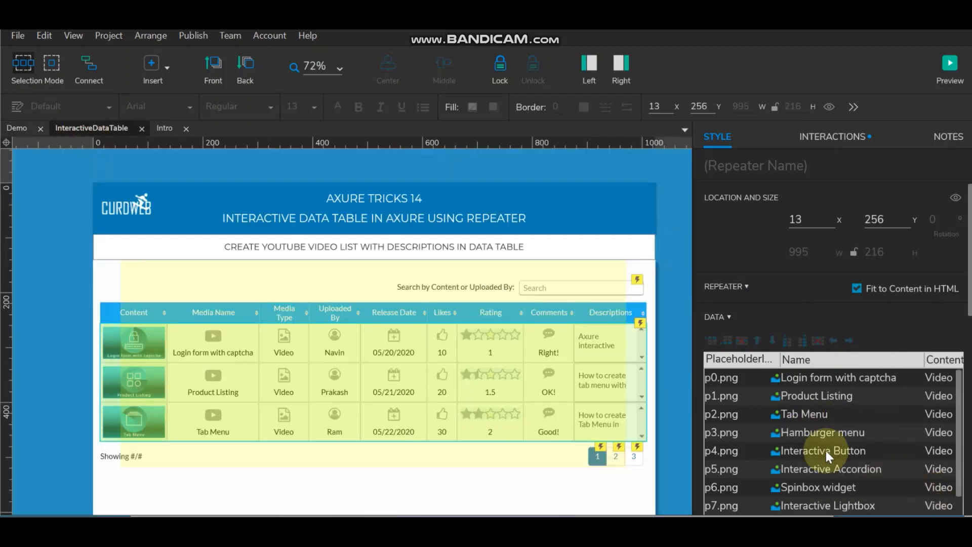
pyautogui.doubleClick(825, 451)
pyautogui.hotkey('ctrl', 'c')
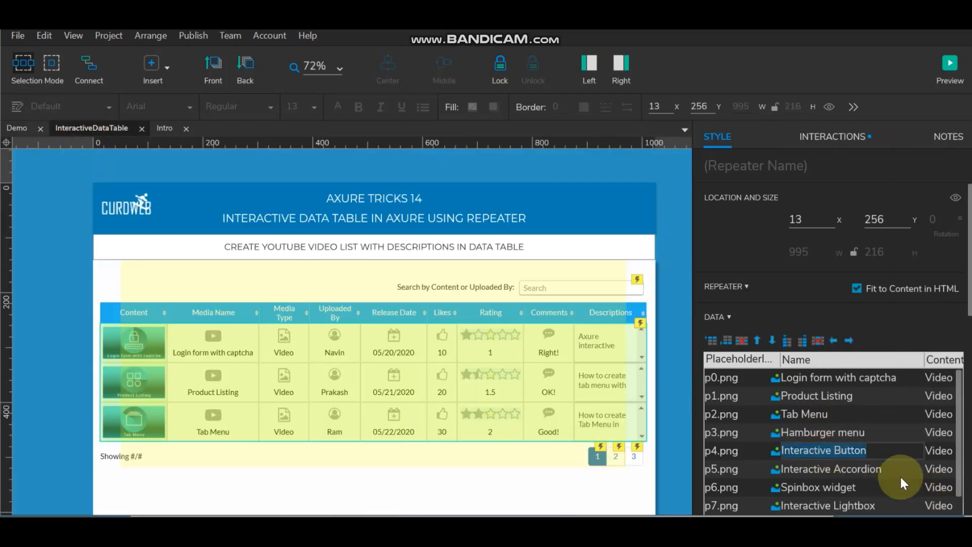
pyautogui.click(21, 129)
pyautogui.doubleClick(794, 448)
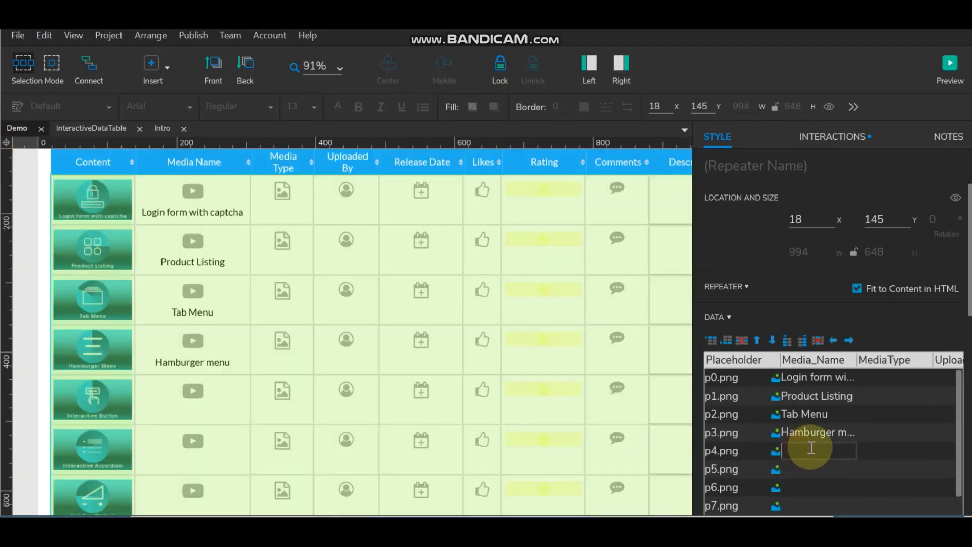
pyautogui.hotkey('ctrl', 'v')
# Step: Fill Media_Name of Demo's p5.png row with "Interactive Accordion" copied from the InteractiveDataTable repeater data
pyautogui.click(94, 128)
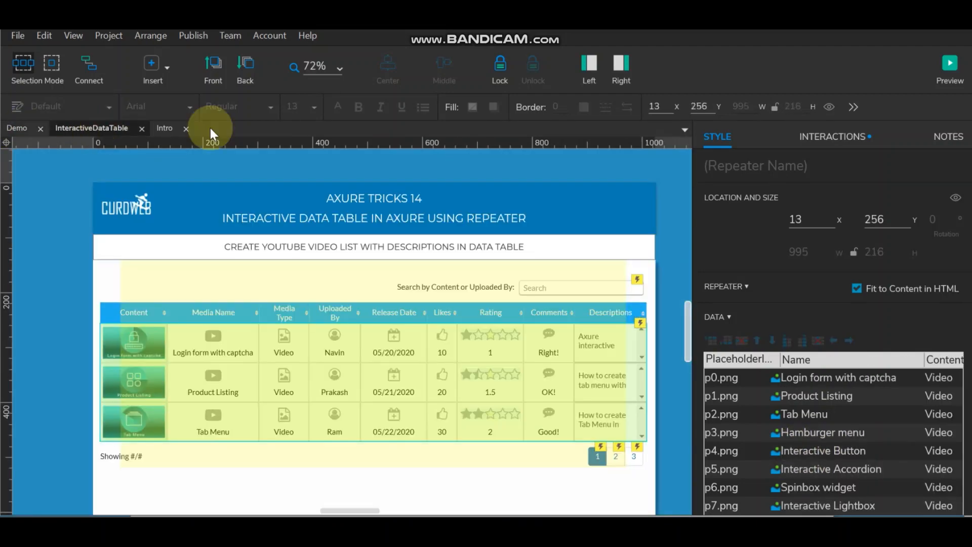
pyautogui.scroll(-1, 838, 473)
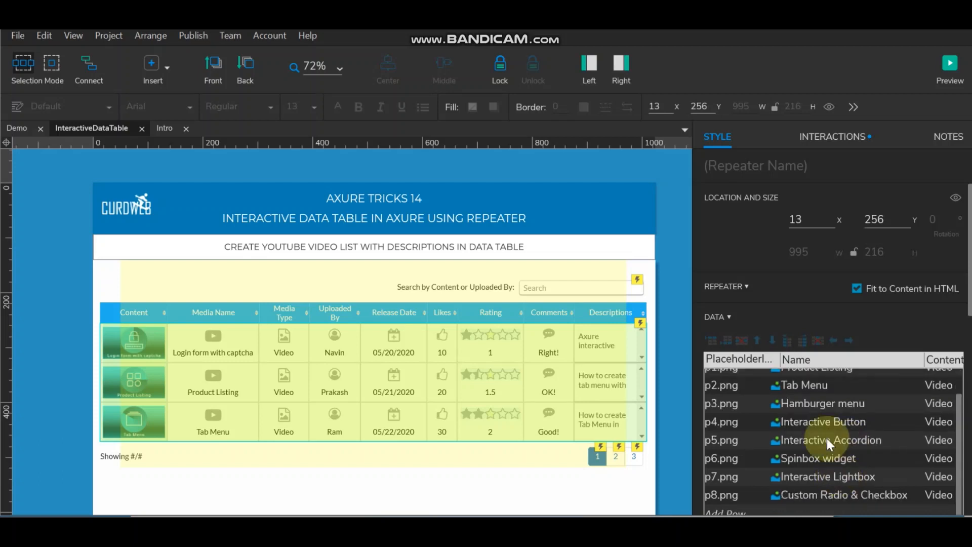
pyautogui.scroll(1, 821, 433)
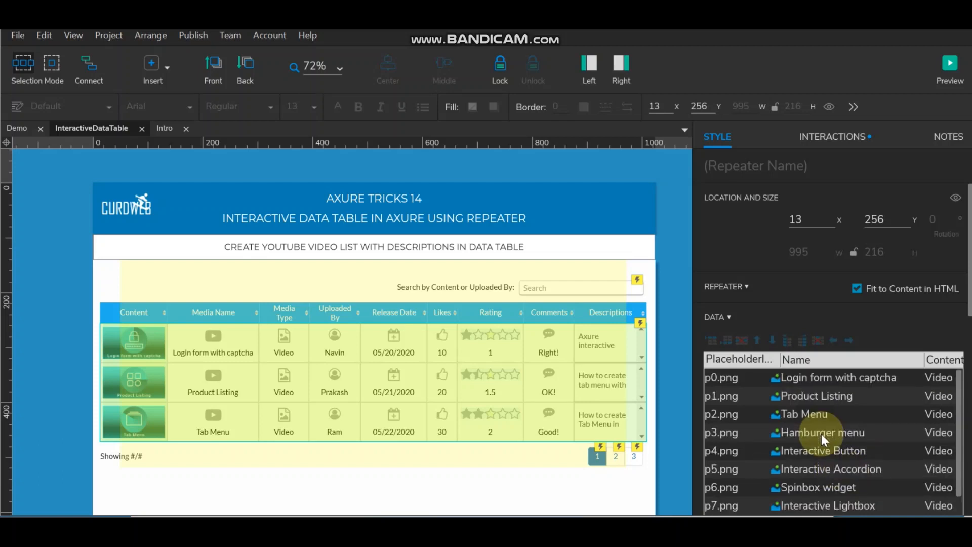
pyautogui.doubleClick(840, 476)
pyautogui.hotkey('ctrl', 'c')
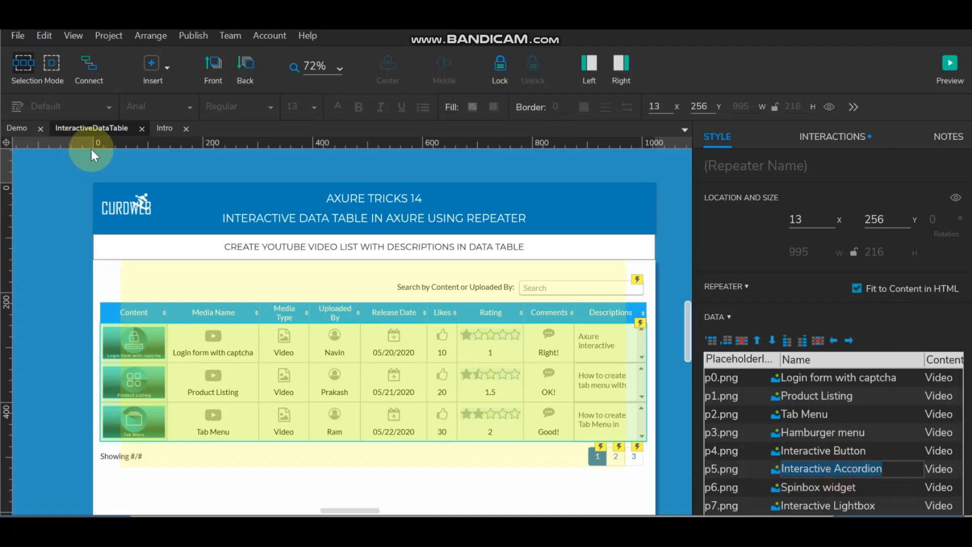
pyautogui.click(23, 128)
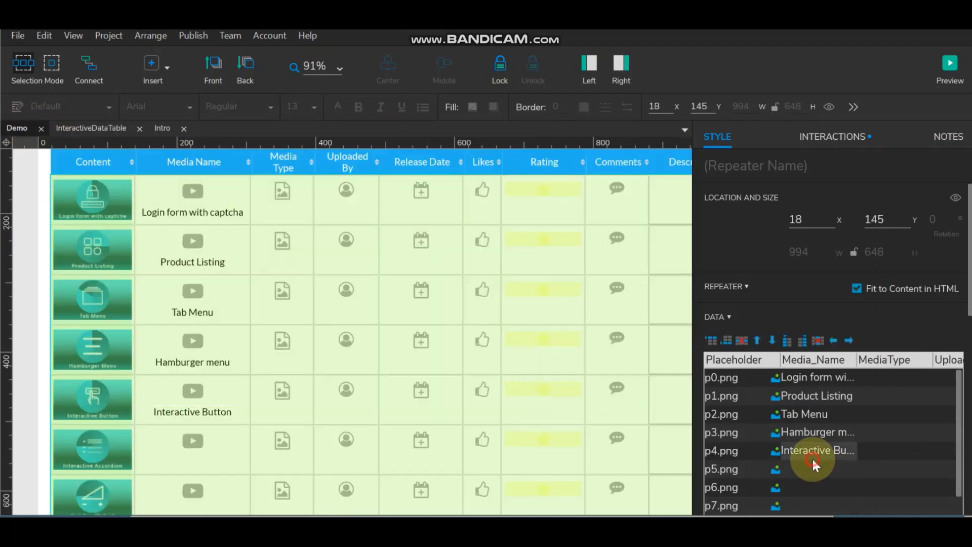
pyautogui.doubleClick(815, 466)
pyautogui.hotkey('ctrl', 'v')
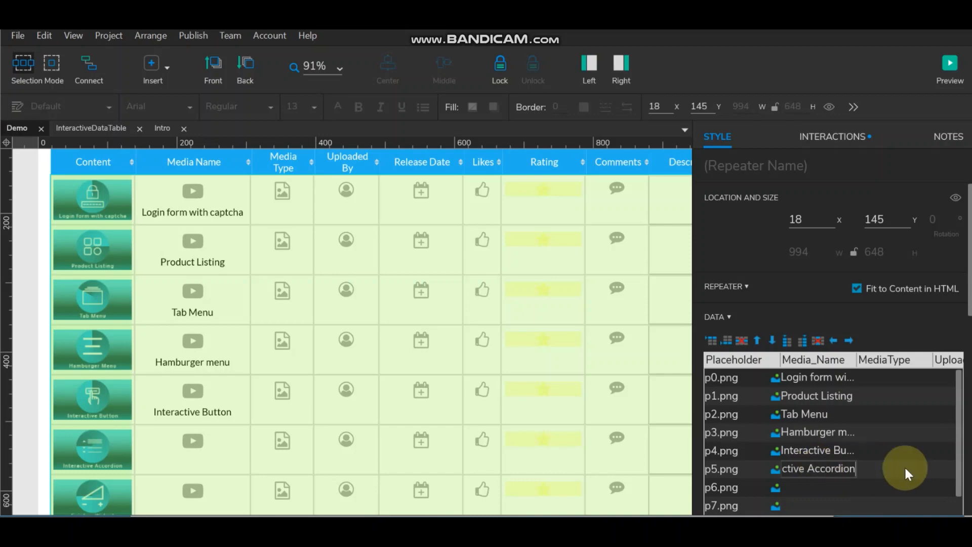
pyautogui.click(901, 466)
# Step: Copy "Spinbox widget" from the InteractiveDataTable repeater into the Media_Name cell of Demo's p6.png row
pyautogui.scroll(-1, 898, 468)
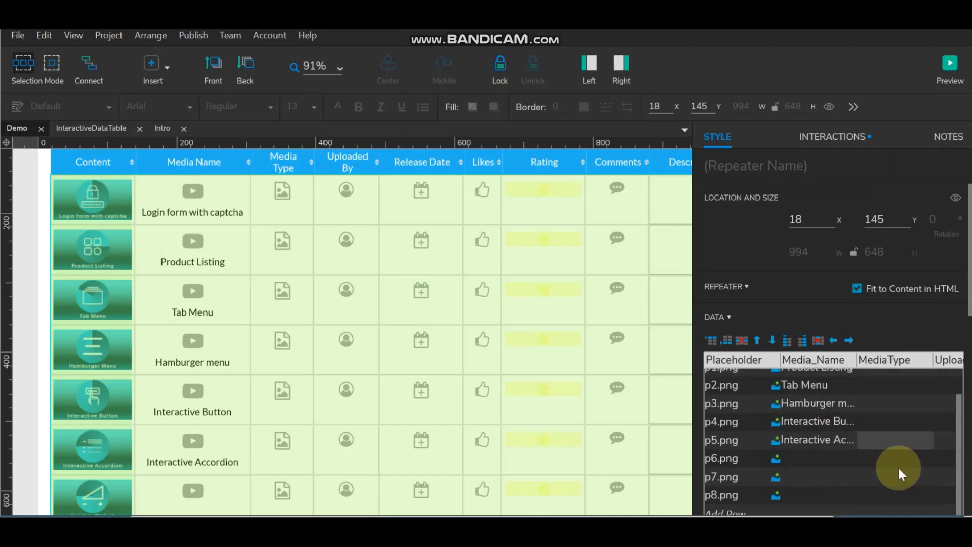
pyautogui.click(117, 130)
pyautogui.doubleClick(841, 458)
pyautogui.hotkey('ctrl', 'c')
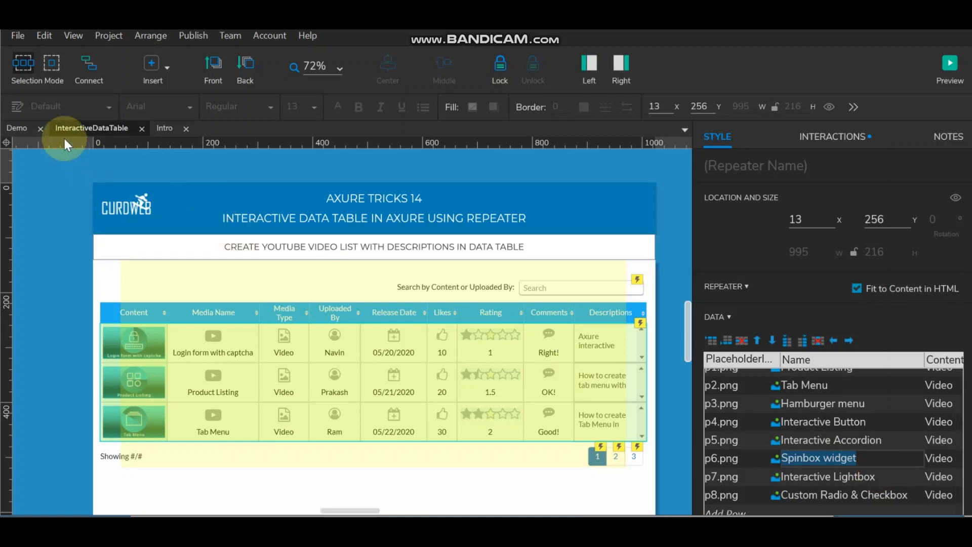
pyautogui.click(32, 128)
pyautogui.doubleClick(818, 455)
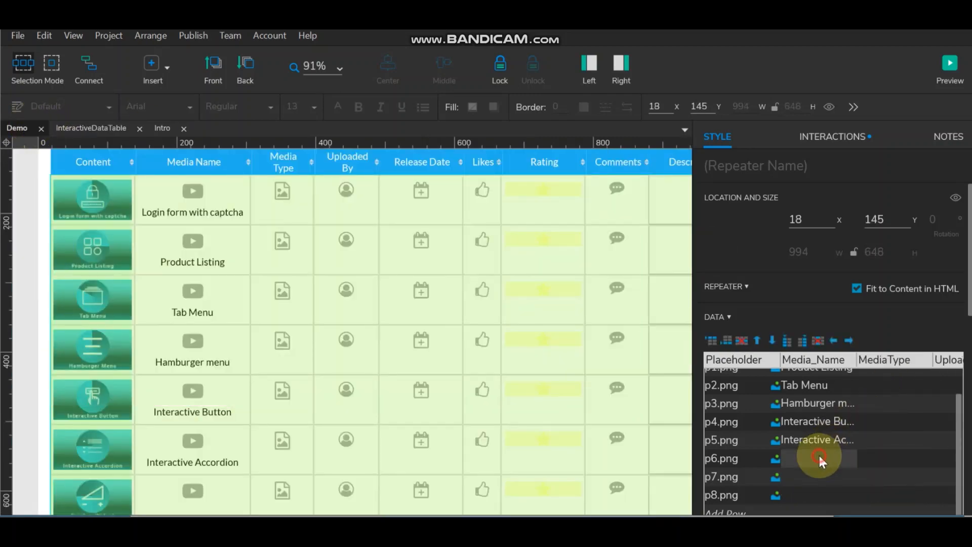
pyautogui.hotkey('ctrl', 'v')
pyautogui.click(831, 476)
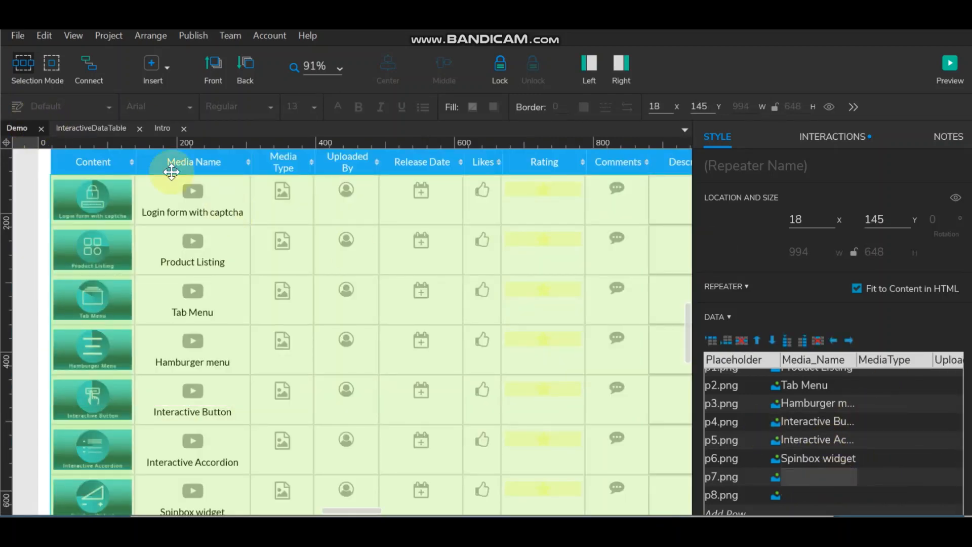
# Step: Copy "Interactive Lightbox" from the InteractiveDataTable repeater's Name column into the Media_Name cell of Demo's p7.png row
pyautogui.click(96, 127)
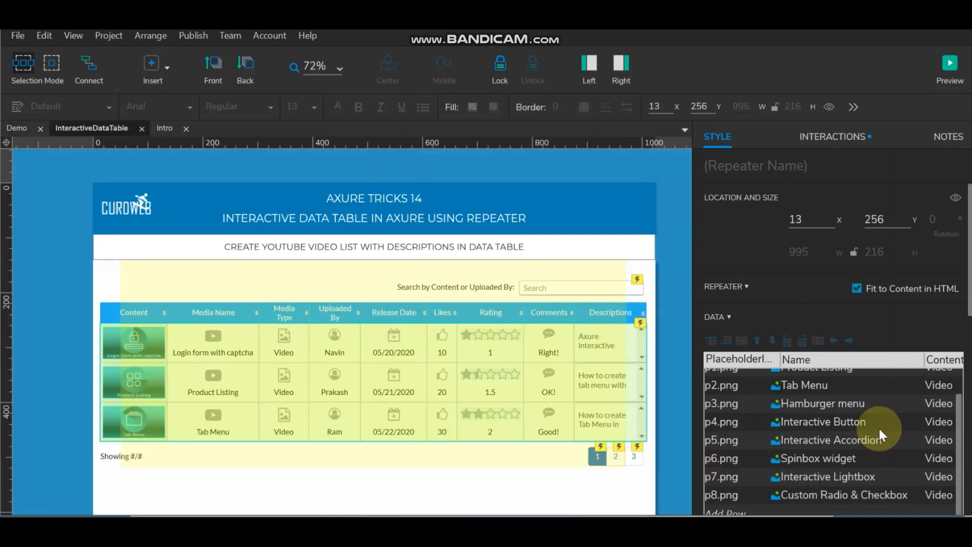
pyautogui.doubleClick(859, 476)
pyautogui.hotkey('ctrl', 'c')
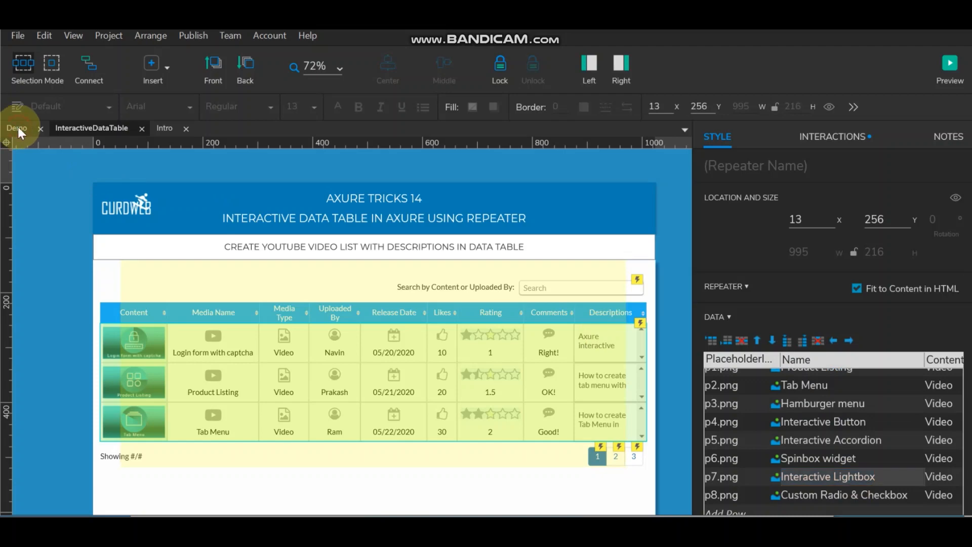
pyautogui.click(17, 127)
pyautogui.doubleClick(822, 476)
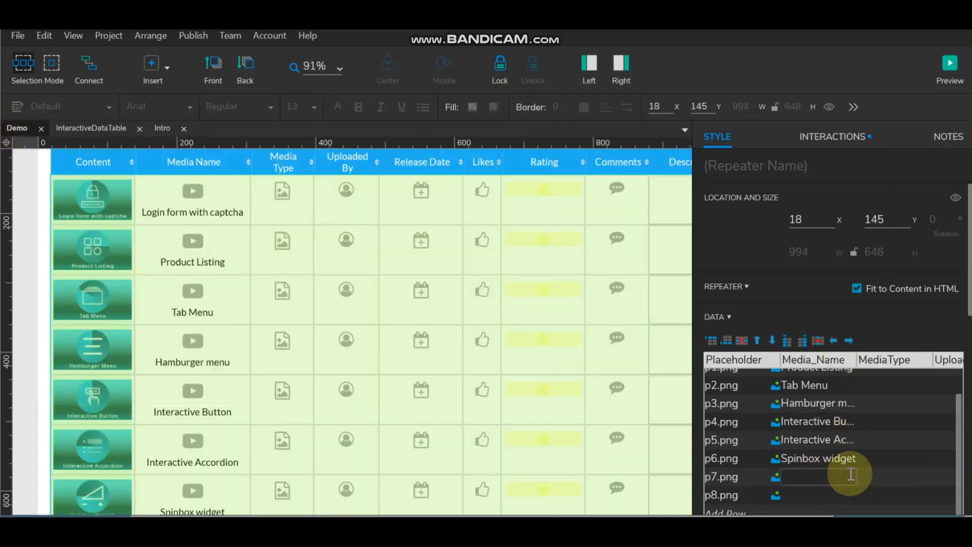
pyautogui.hotkey('ctrl', 'v')
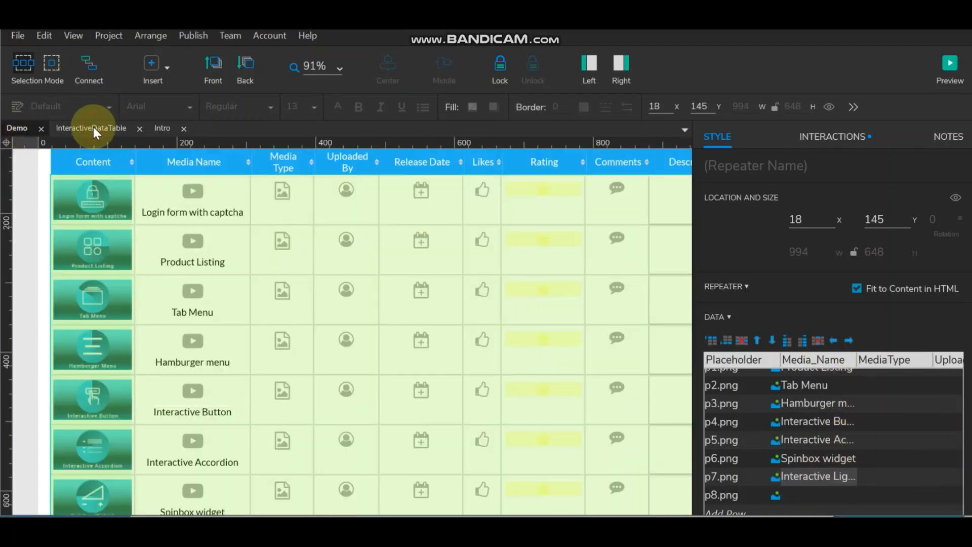
# Step: Fill Media_Name of Demo's p8.png row with "Custom Radio & Checkbox" copied from the InteractiveDataTable repeater data
pyautogui.click(93, 127)
pyautogui.doubleClick(817, 499)
pyautogui.hotkey('ctrl', 'c')
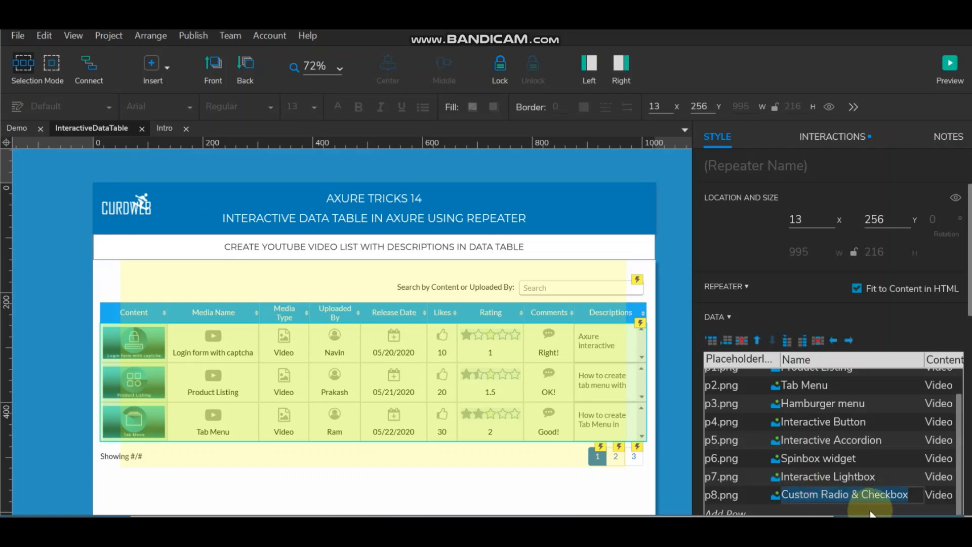
pyautogui.click(22, 129)
pyautogui.click(812, 495)
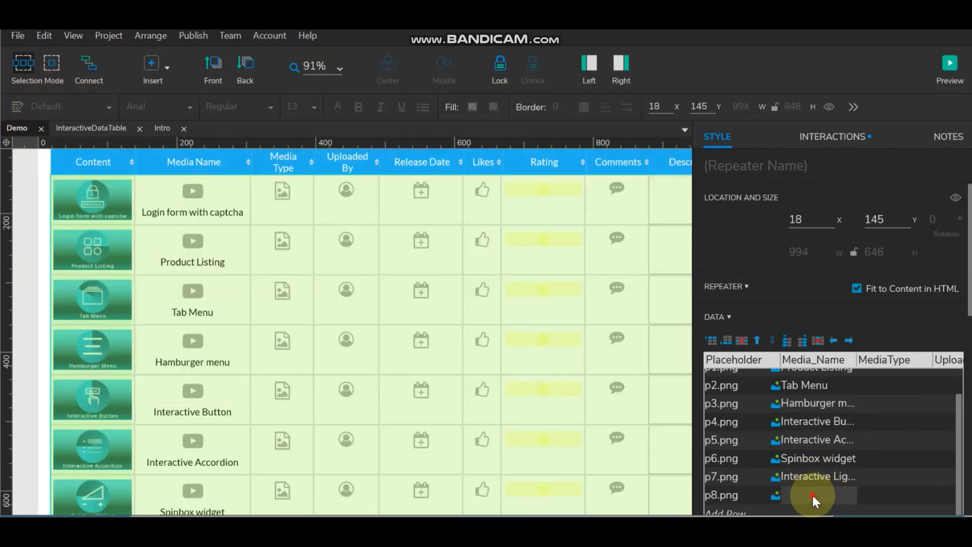
pyautogui.hotkey('ctrl', 'v')
pyautogui.click(884, 487)
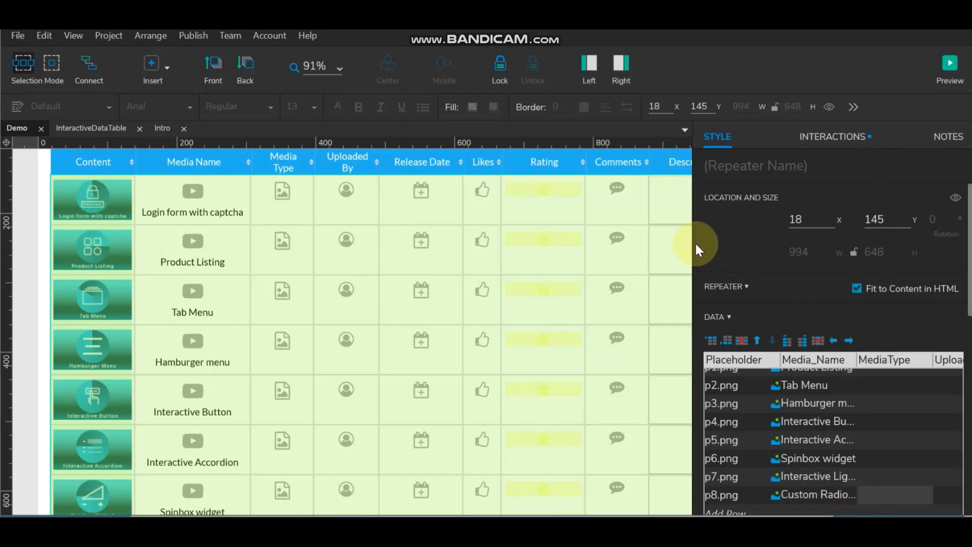
# Step: Widen the repeater data area, enter "Video" as the MediaType of the p0.png row and copy that value
pyautogui.moveTo(695, 241); pyautogui.dragTo(569, 242)
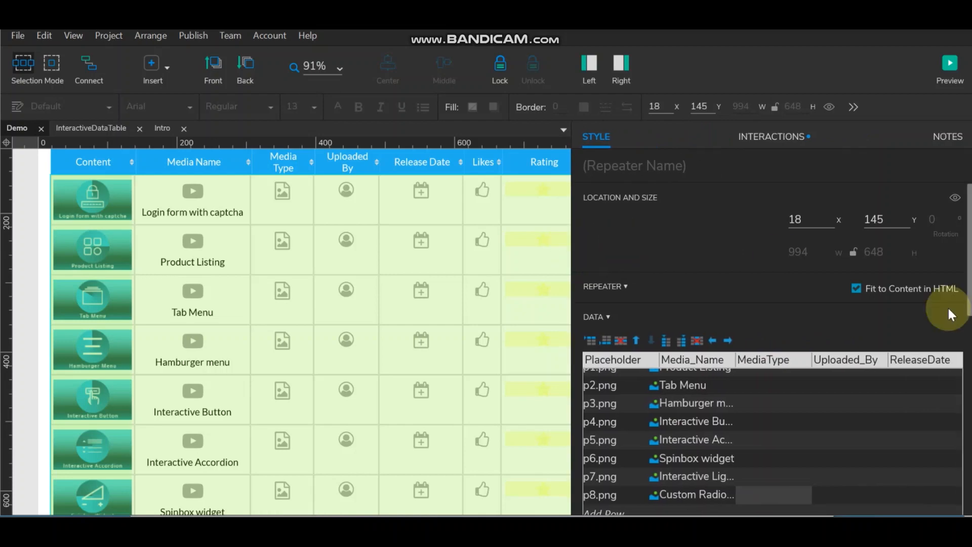
pyautogui.scroll(2, 783, 426)
pyautogui.doubleClick(763, 378)
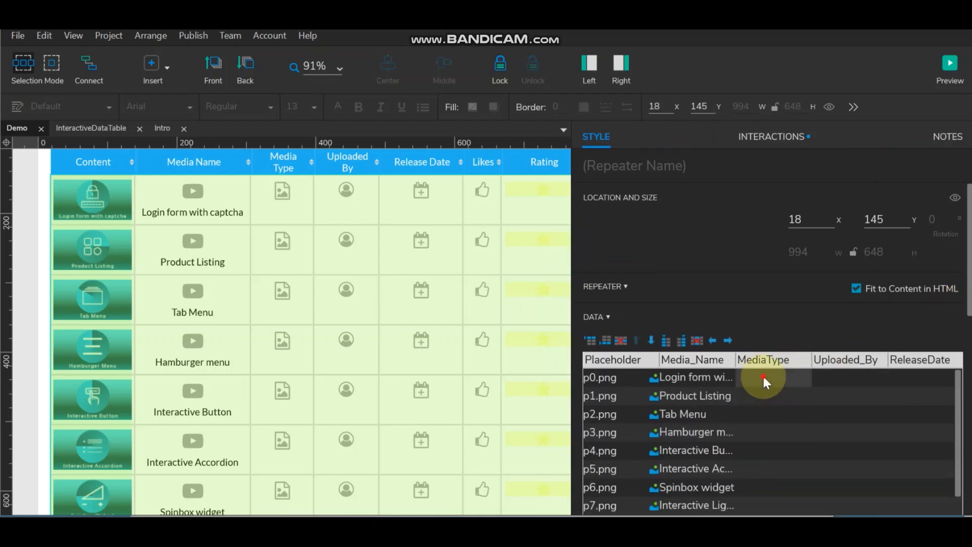
pyautogui.write('Video')
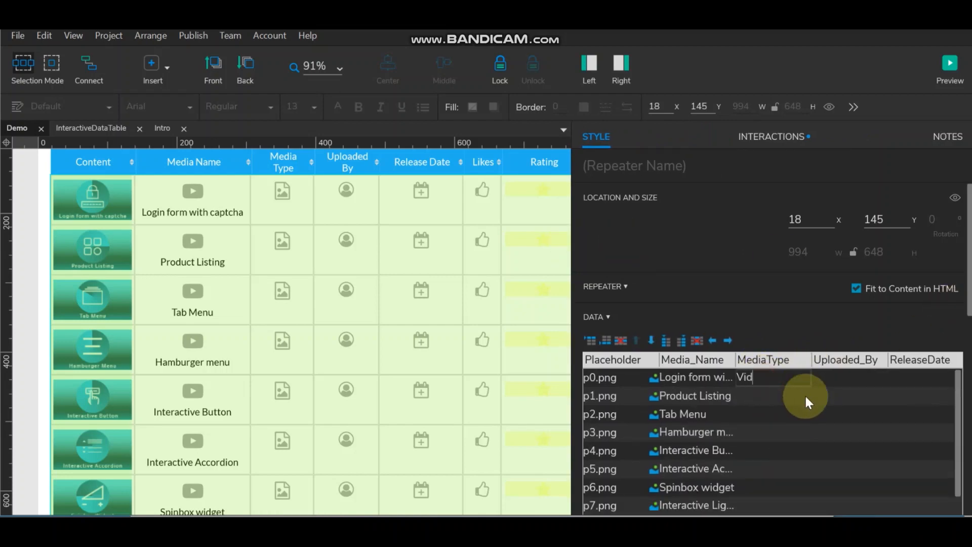
pyautogui.doubleClick(788, 383)
pyautogui.hotkey('ctrl', 'c')
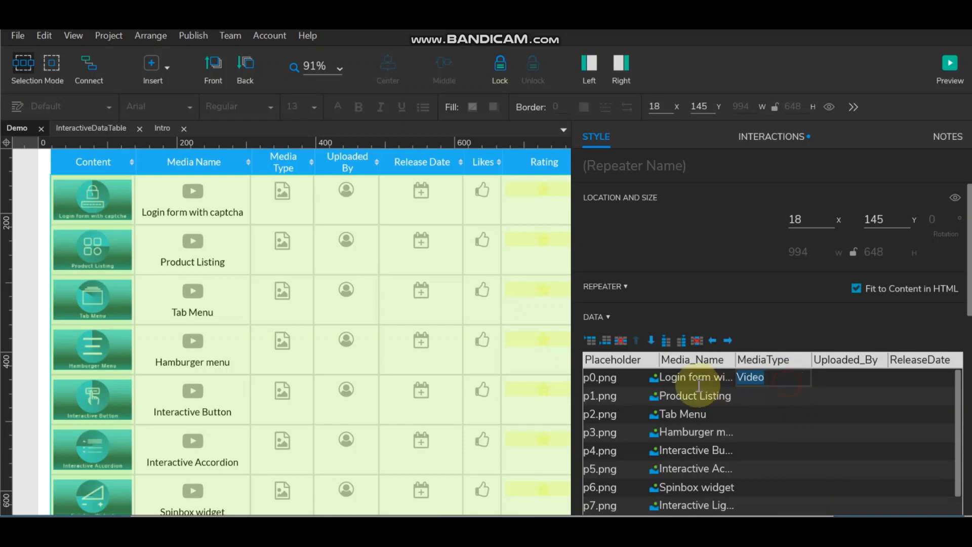
# Step: Paste "Video" into the MediaType cells of the p1.png through p5.png rows
pyautogui.doubleClick(767, 395)
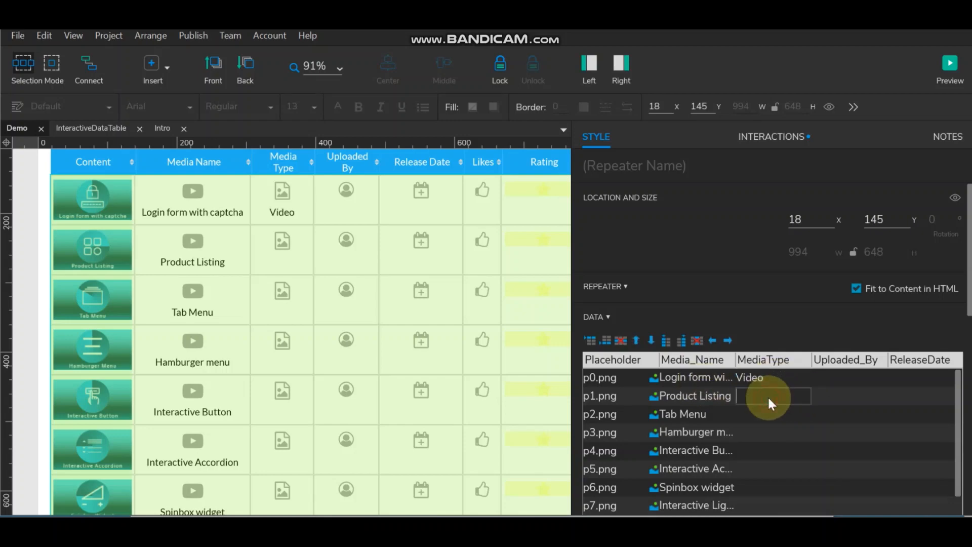
pyautogui.doubleClick(759, 413)
pyautogui.hotkey('ctrl', 'v')
pyautogui.doubleClick(769, 434)
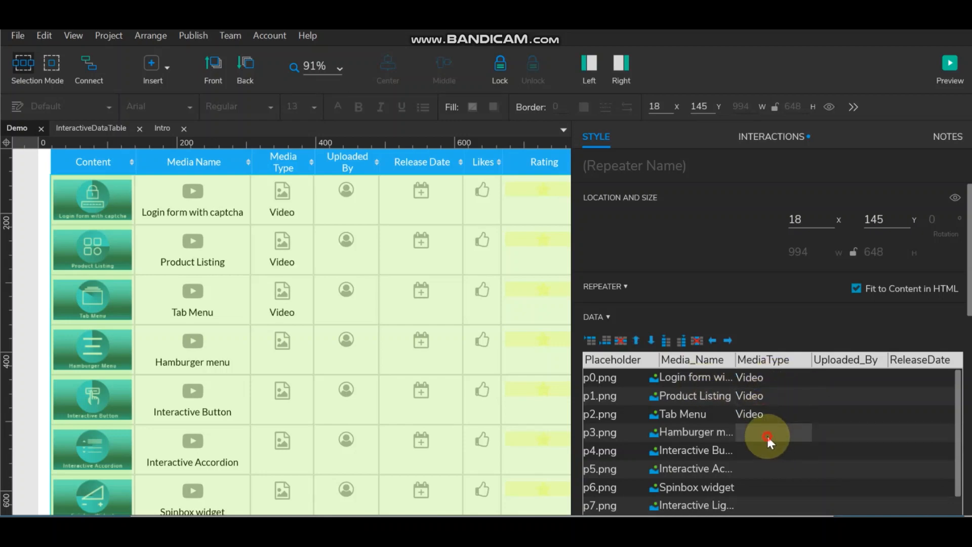
pyautogui.hotkey('ctrl', 'v')
pyautogui.doubleClick(774, 457)
pyautogui.hotkey('ctrl', 'v')
pyautogui.doubleClick(773, 466)
pyautogui.hotkey('ctrl', 'v')
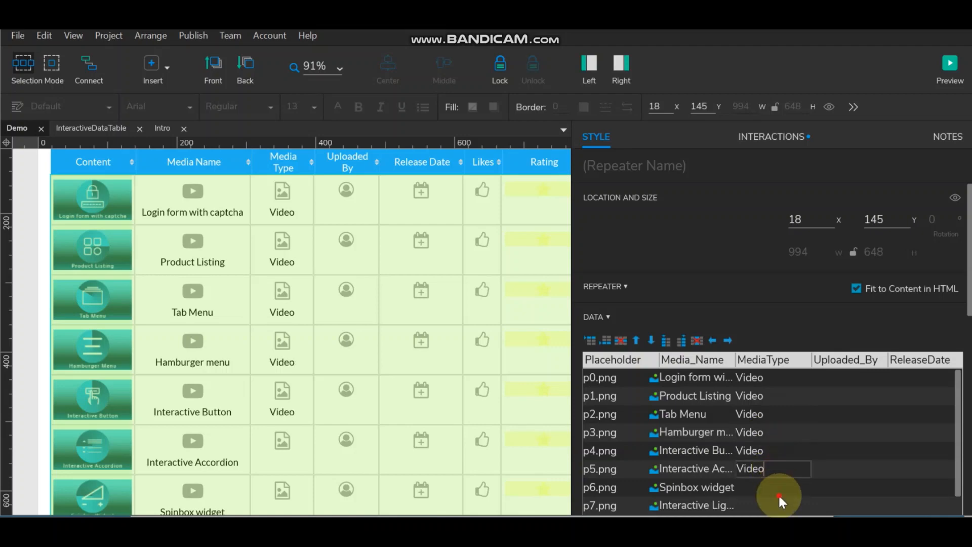
# Step: Complete the MediaType column by pasting "Video" into the p6.png, p7.png and p8.png rows
pyautogui.doubleClick(778, 494)
pyautogui.hotkey('ctrl', 'v')
pyautogui.scroll(-1, 815, 455)
pyautogui.doubleClick(773, 476)
pyautogui.hotkey('ctrl', 'v')
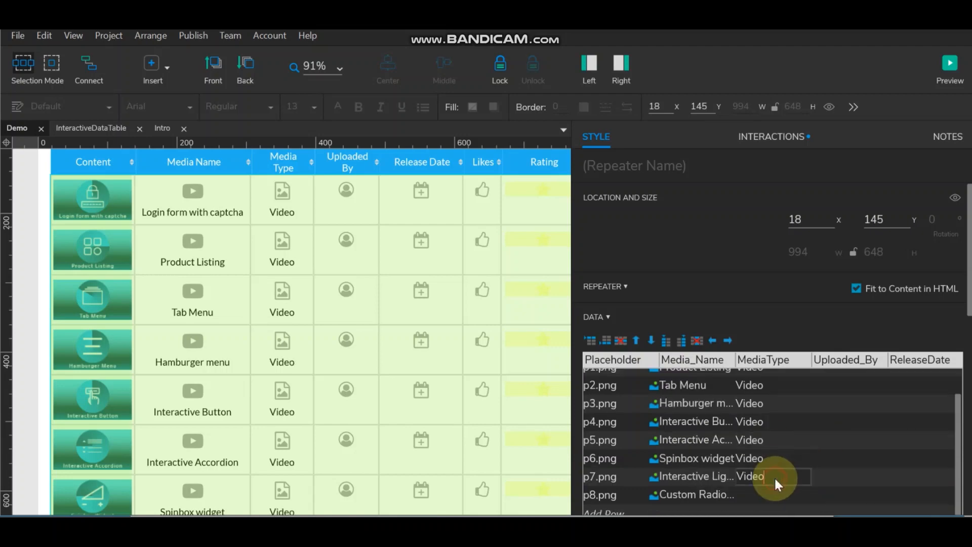
pyautogui.doubleClick(764, 494)
pyautogui.click(805, 451)
pyautogui.scroll(2, 806, 451)
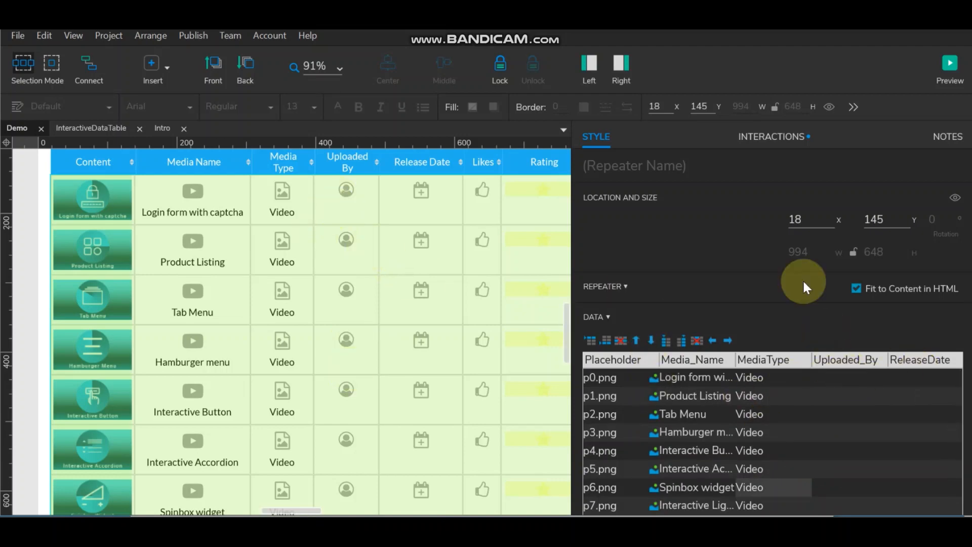
# Step: Enter a different uploader's first name in the Uploaded_By cells of the p0.png, p1.png and p2.png rows
pyautogui.click(834, 382)
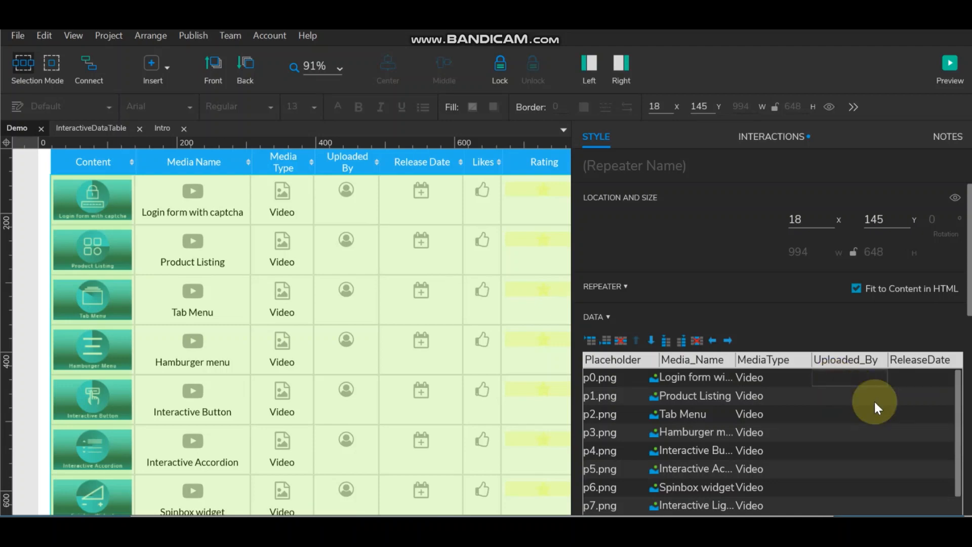
pyautogui.write('Navin')
pyautogui.press('Return')
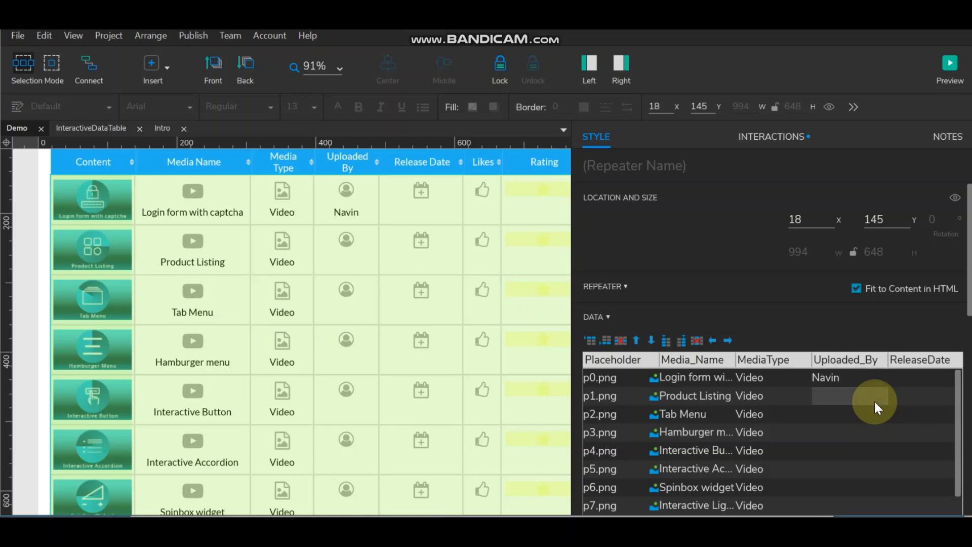
pyautogui.write('Prakash')
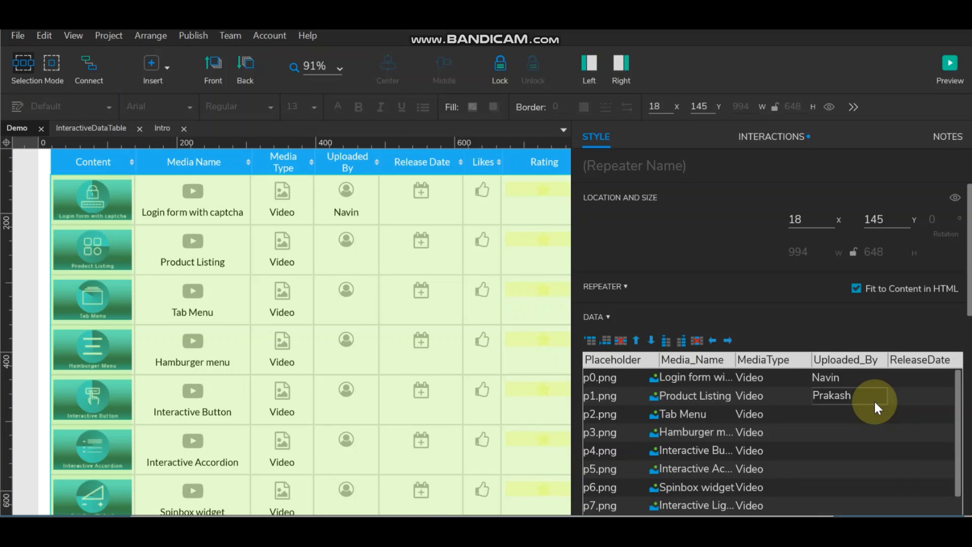
pyautogui.press('Return')
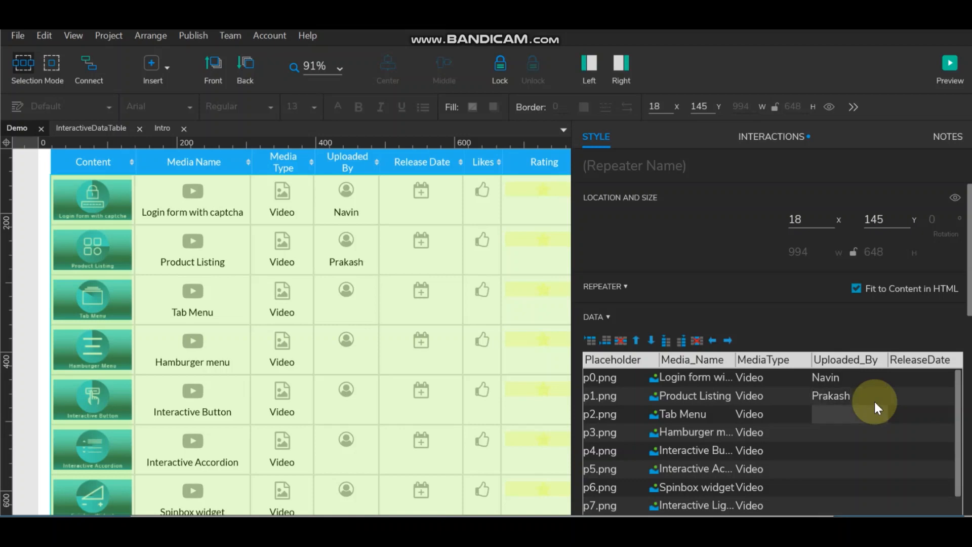
pyautogui.write('Roy')
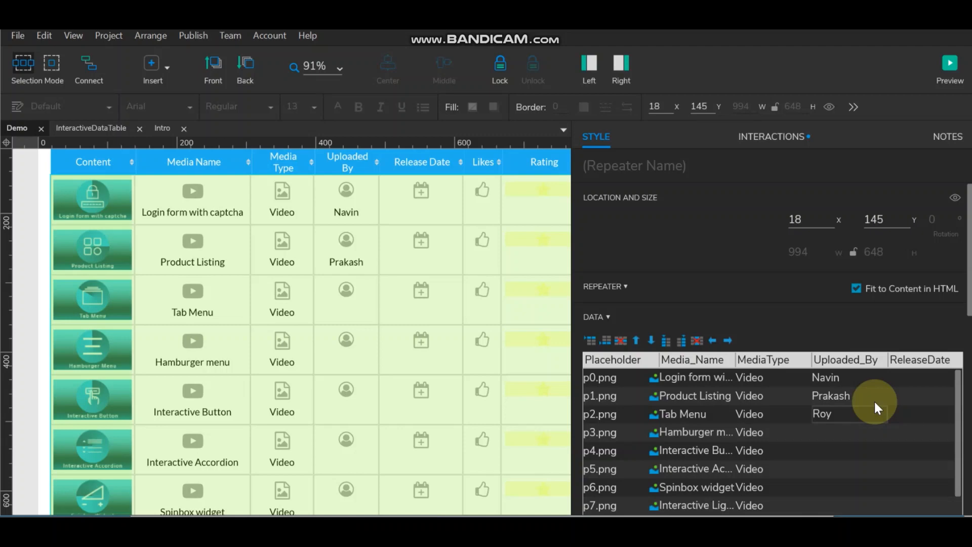
pyautogui.press('Return')
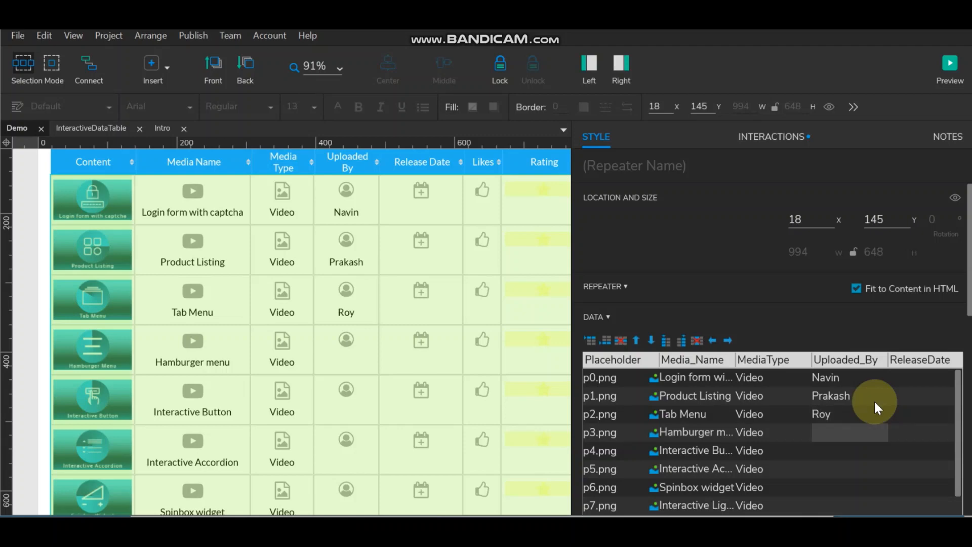
# Step: Fill Uploaded_By of the p3.png, p4.png and p5.png rows with a different uploader's name each
pyautogui.write('Joy')
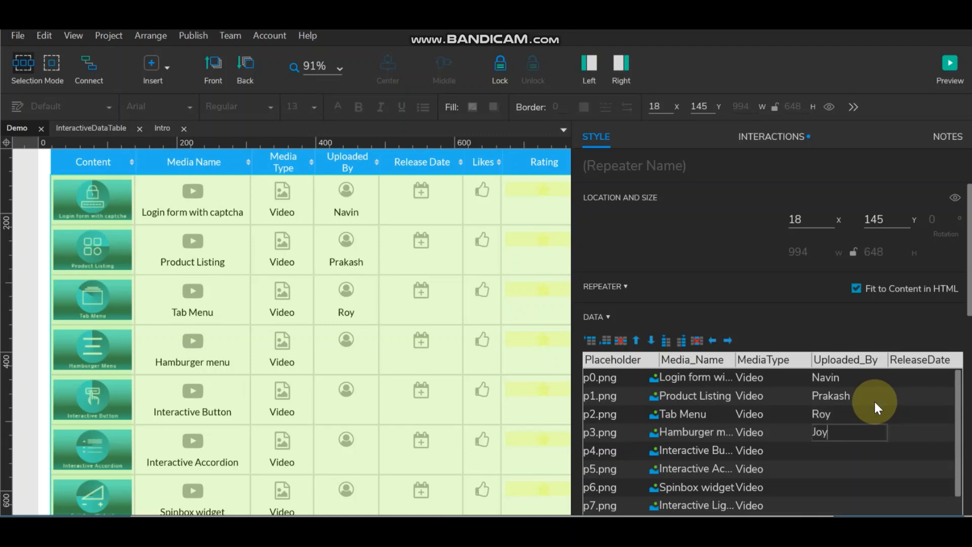
pyautogui.press('Return')
pyautogui.write('Kroy')
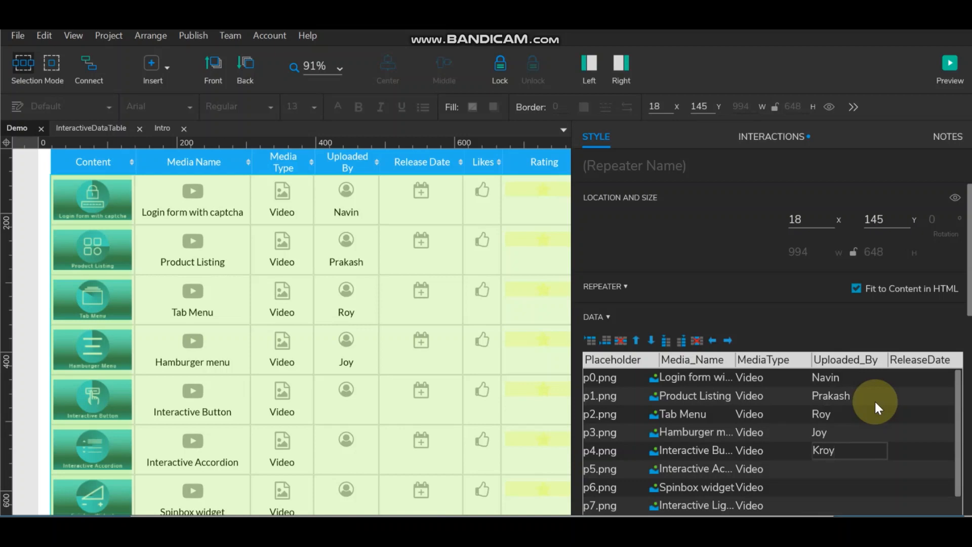
pyautogui.press('Return')
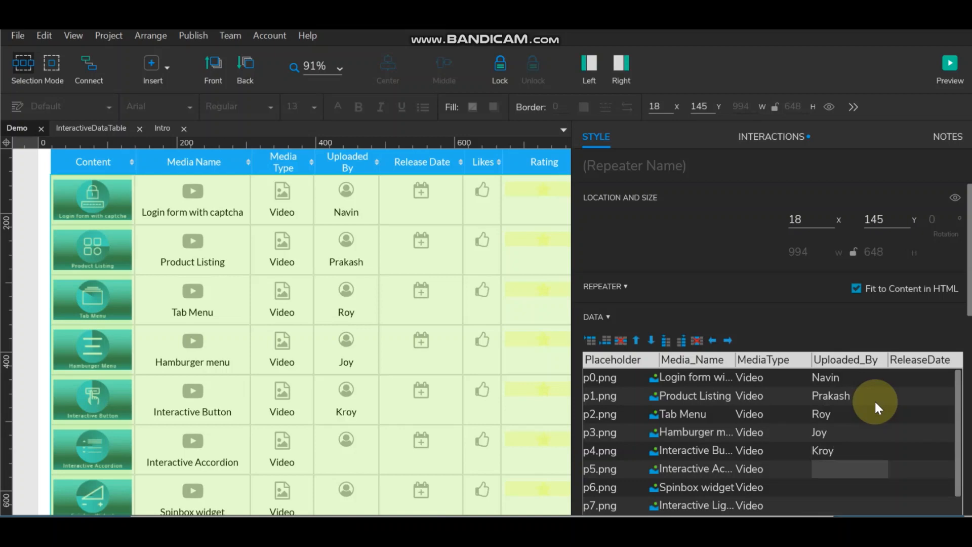
pyautogui.write('Ram')
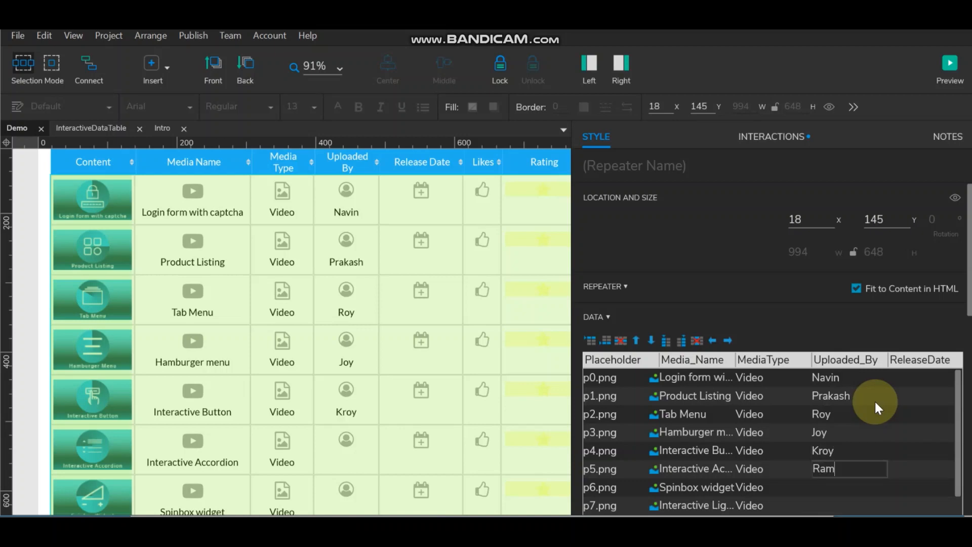
pyautogui.press('Return')
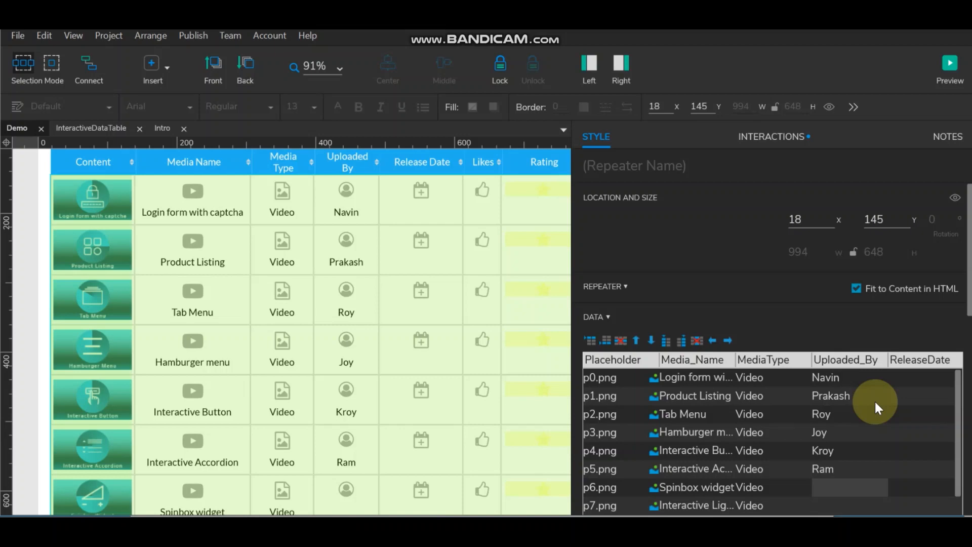
# Step: Complete the Uploaded_By column with a different uploader's name for each of the p6.png, p7.png and p8.png rows
pyautogui.write('Aftab')
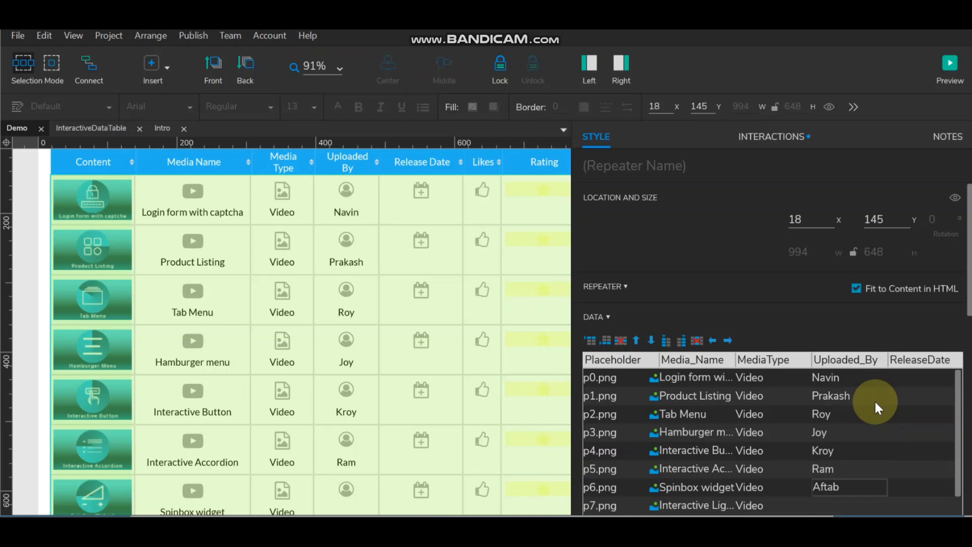
pyautogui.press('Return')
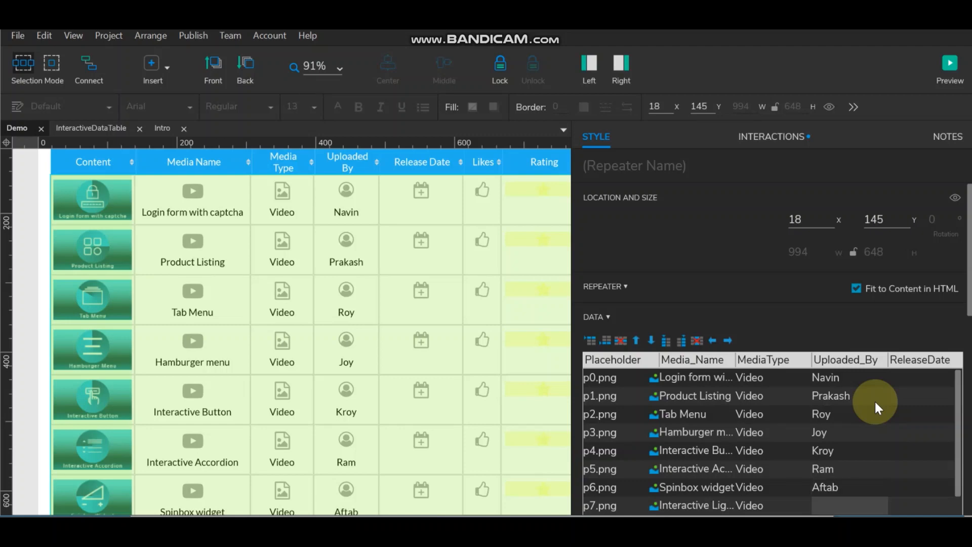
pyautogui.scroll(-1, 873, 399)
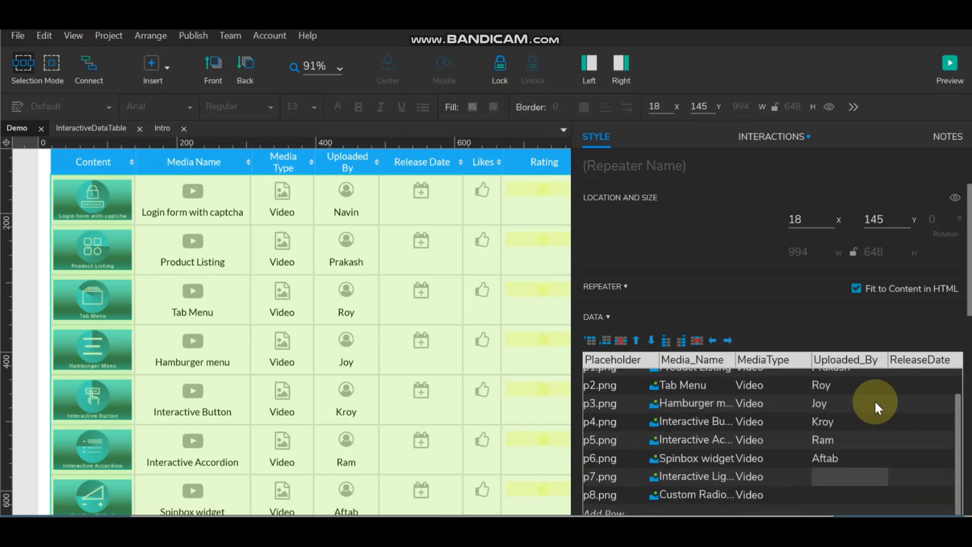
pyautogui.write('Joh')
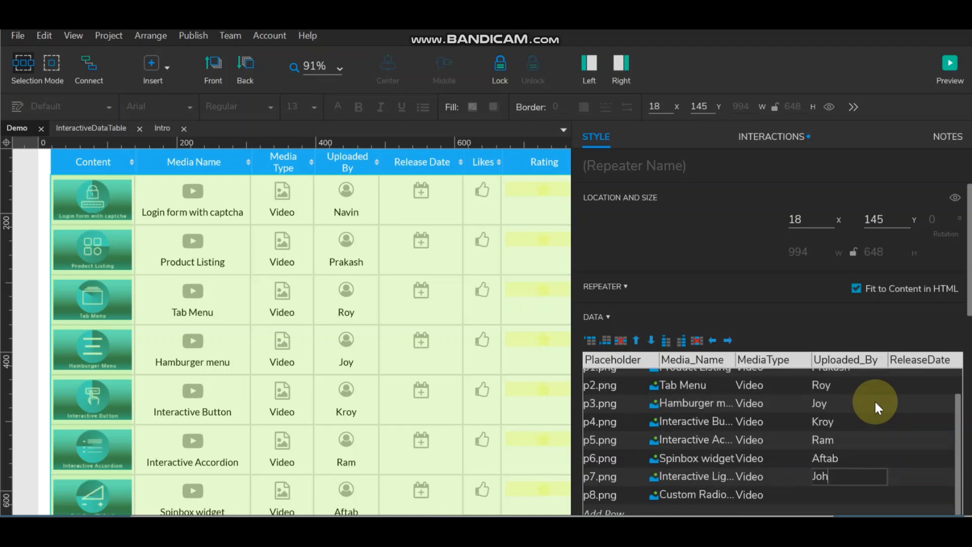
pyautogui.write('an')
pyautogui.press('Return')
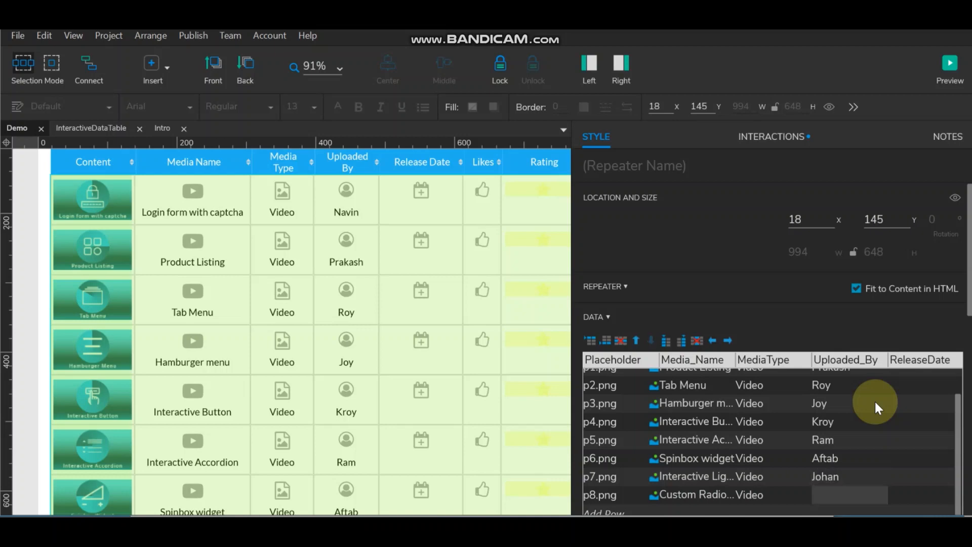
pyautogui.click(850, 499)
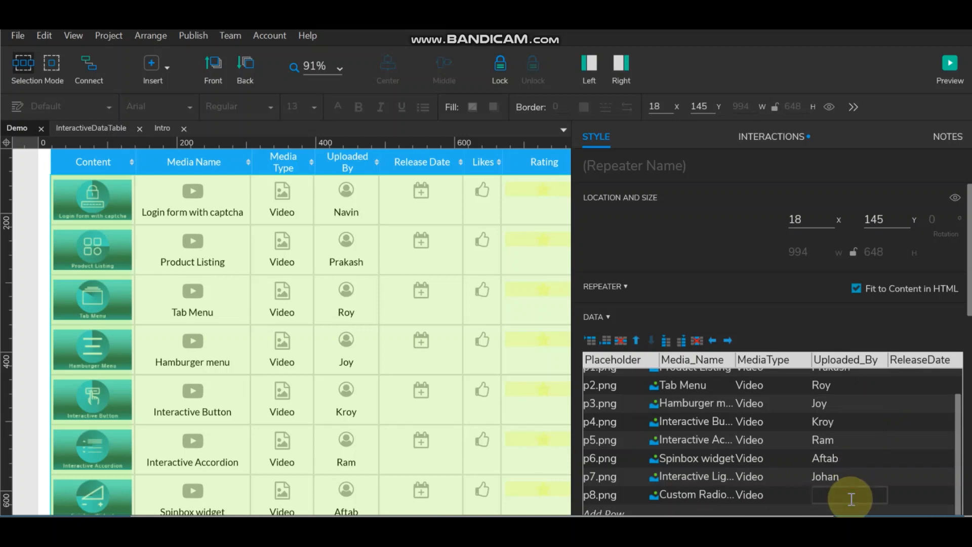
pyautogui.write('Albert')
pyautogui.click(884, 460)
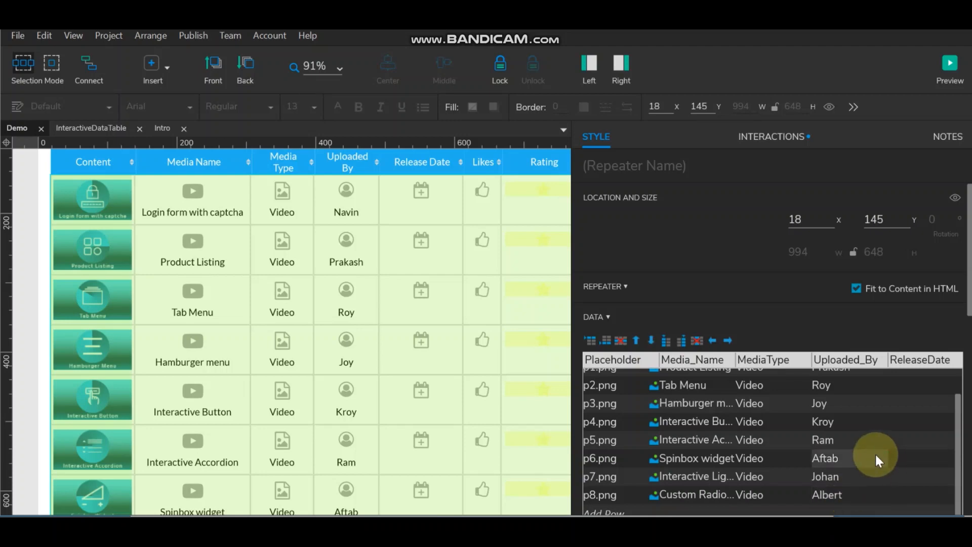
pyautogui.scroll(2, 875, 458)
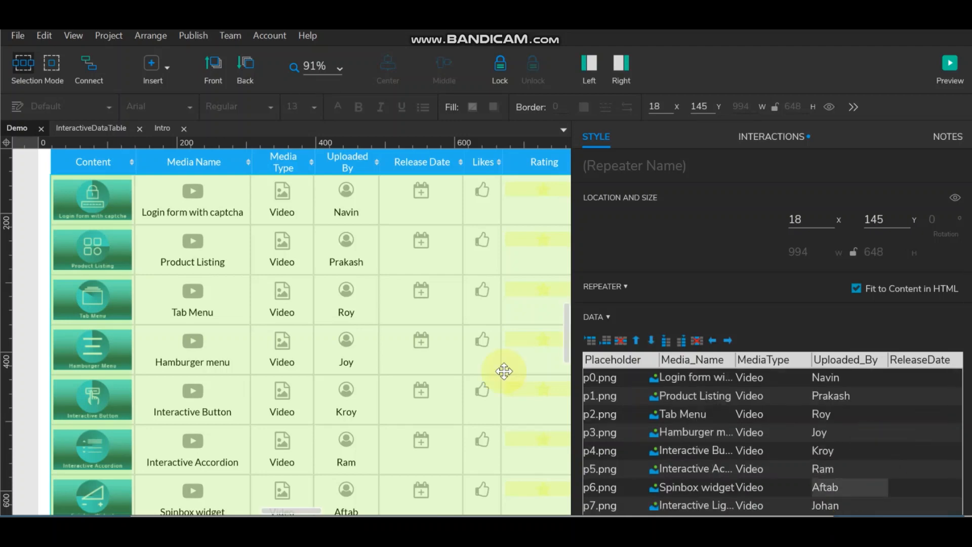
# Step: Widen the panel holding the repeater data and set the p0.png row's ReleaseDate to 05/10/2023
pyautogui.scroll(-5, 404, 400)
pyautogui.scroll(5, 404, 400)
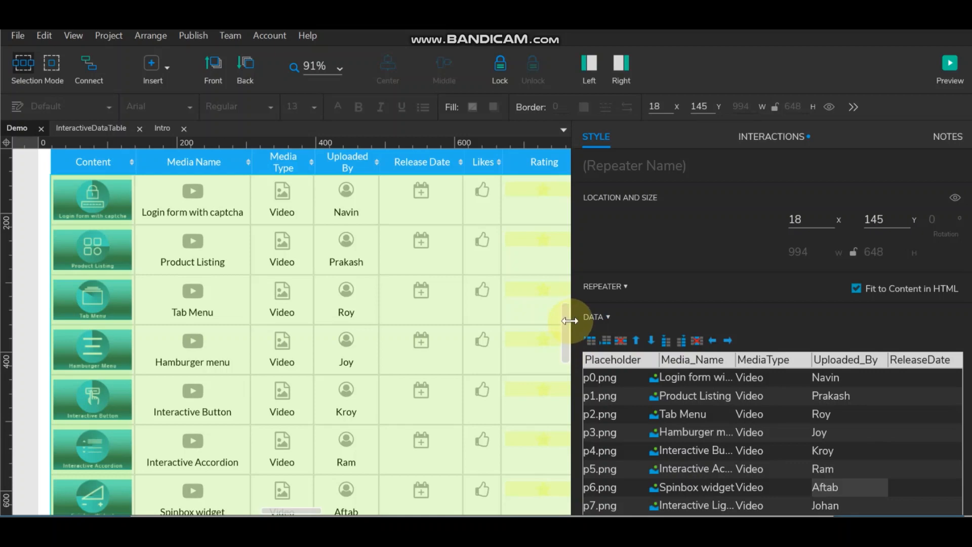
pyautogui.moveTo(570, 321); pyautogui.dragTo(537, 321)
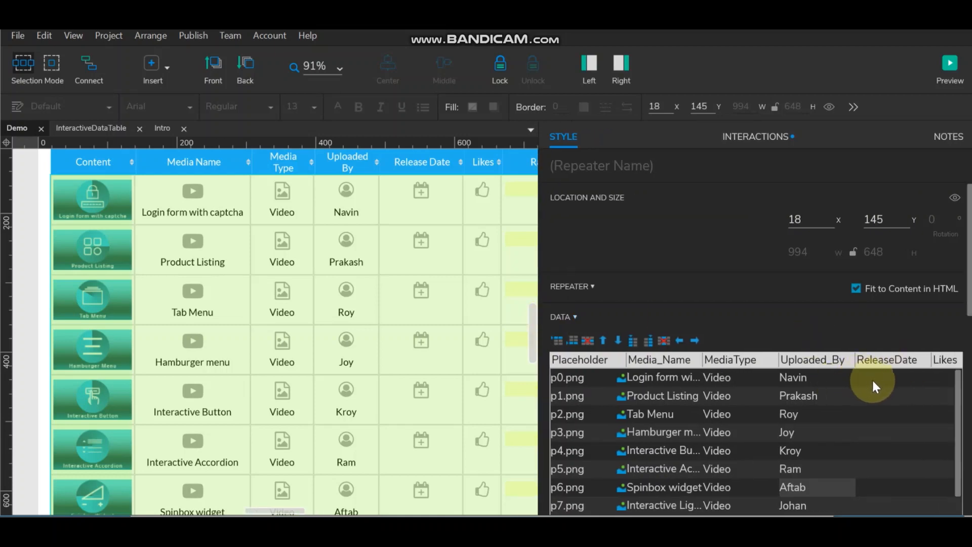
pyautogui.click(872, 382)
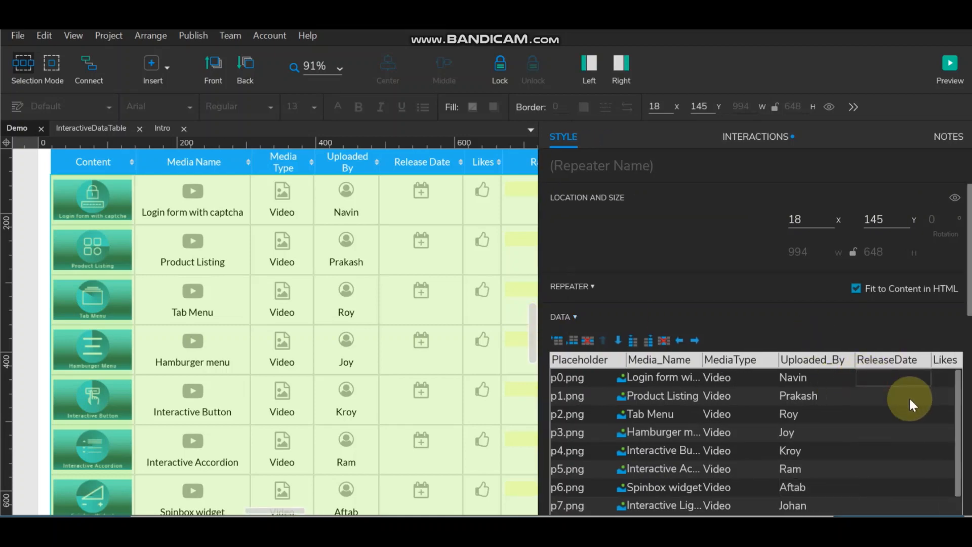
pyautogui.write('05/10/2023')
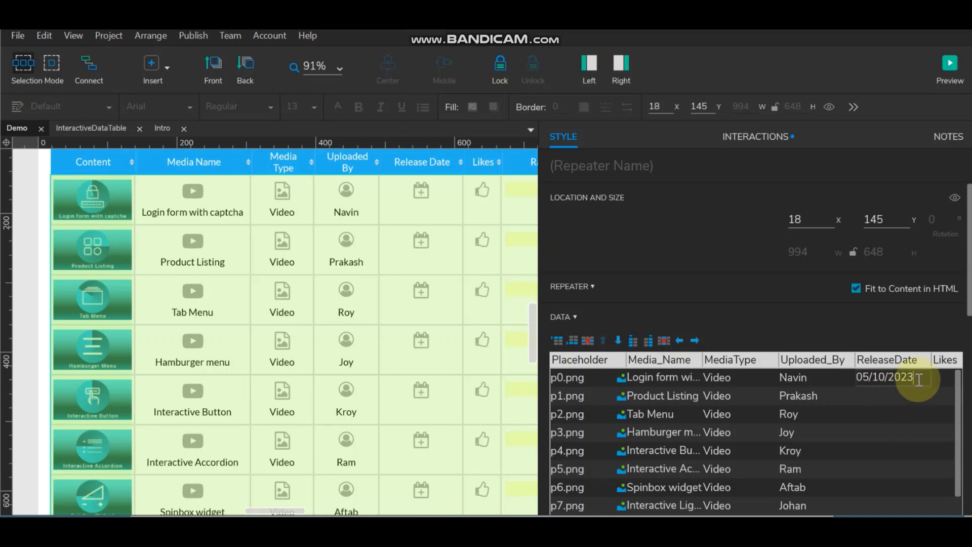
# Step: Copy the first release date into the p1.png and p2.png rows, changing it to 05/11/2023 and 05/12/2023
pyautogui.hotkey('ctrl', 'a')
pyautogui.hotkey('ctrl', 'c')
pyautogui.click(883, 395)
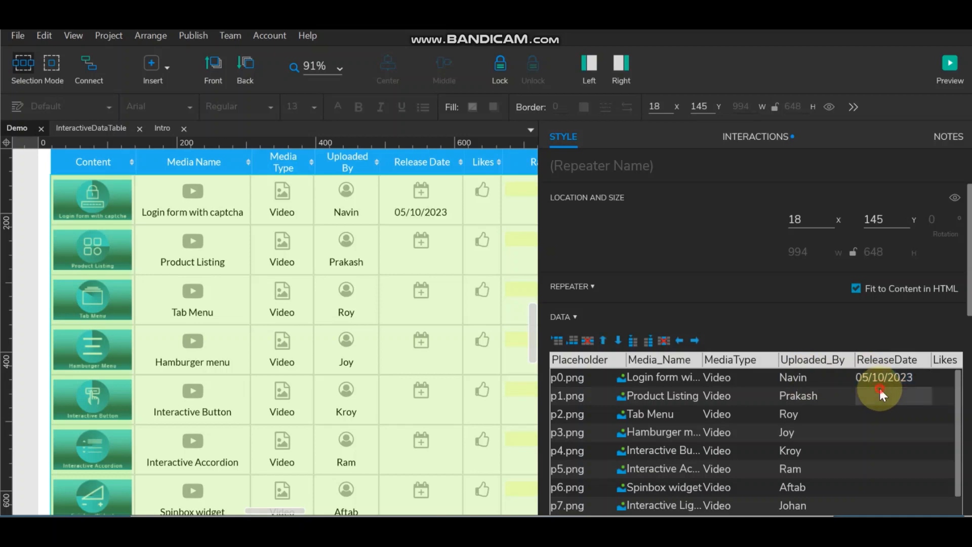
pyautogui.hotkey('ctrl', 'v')
pyautogui.click(883, 394)
pyautogui.press('BackSpace')
pyautogui.write('1')
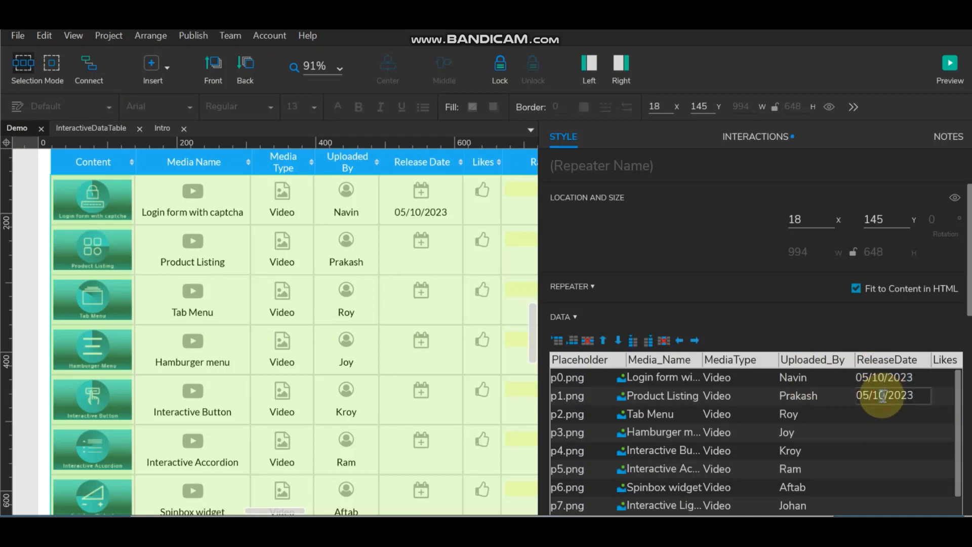
pyautogui.click(885, 412)
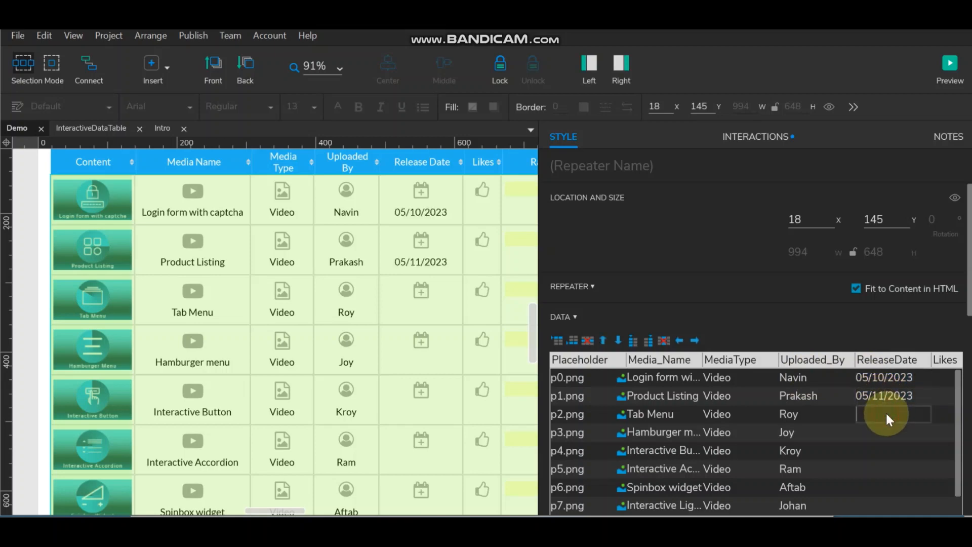
pyautogui.hotkey('ctrl', 'v')
pyautogui.click(885, 416)
pyautogui.press('BackSpace')
pyautogui.write('2')
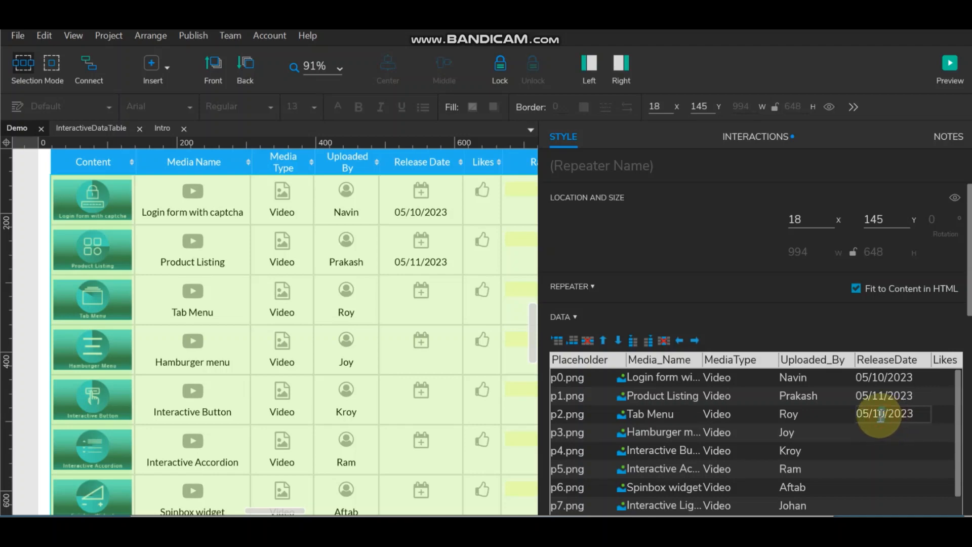
# Step: Fill ReleaseDate of the p3.png and p4.png rows with 05/13/2023 and 05/14/2023, reusing the copied date
pyautogui.click(882, 431)
pyautogui.hotkey('ctrl', 'v')
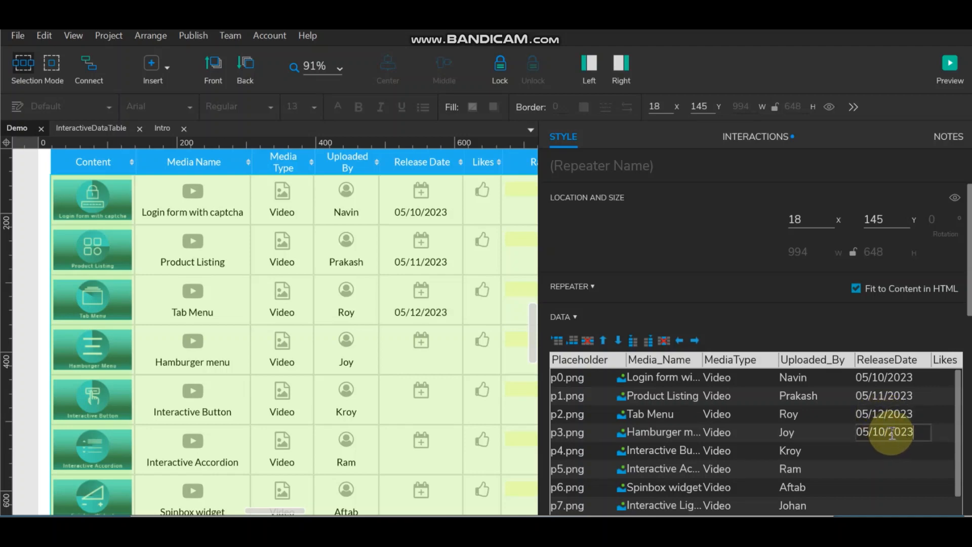
pyautogui.press('BackSpace')
pyautogui.write('3')
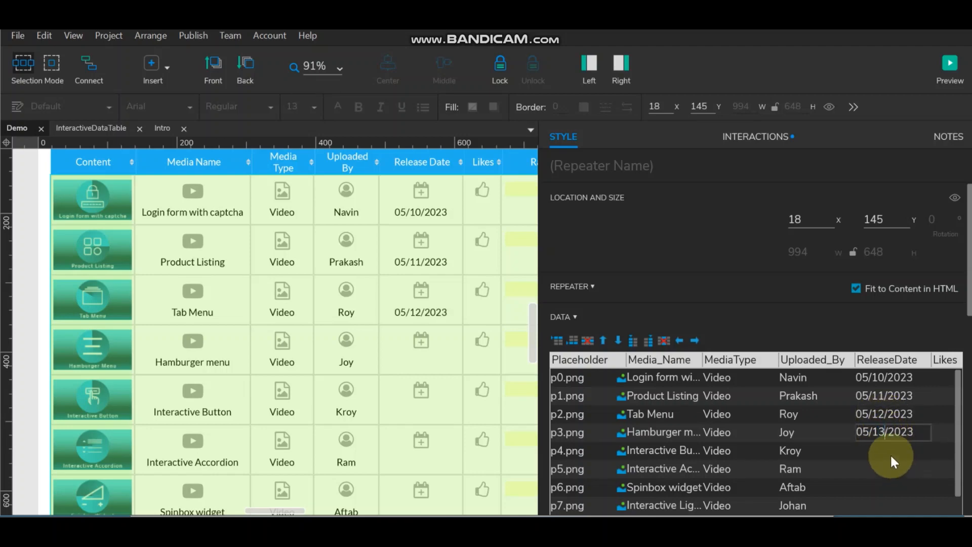
pyautogui.click(890, 450)
pyautogui.hotkey('ctrl', 'v')
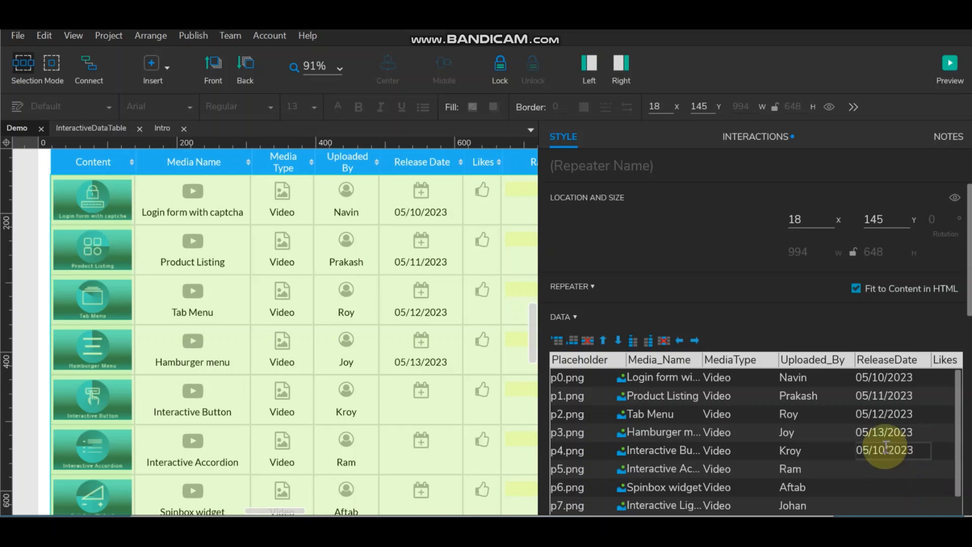
pyautogui.moveTo(885, 448); pyautogui.dragTo(882, 448)
pyautogui.write('4')
# Step: Paste the copied date into ReleaseDate of the p5.png and p6.png rows and adjust it to 05/15/2023 and 05/16/2023
pyautogui.click(890, 469)
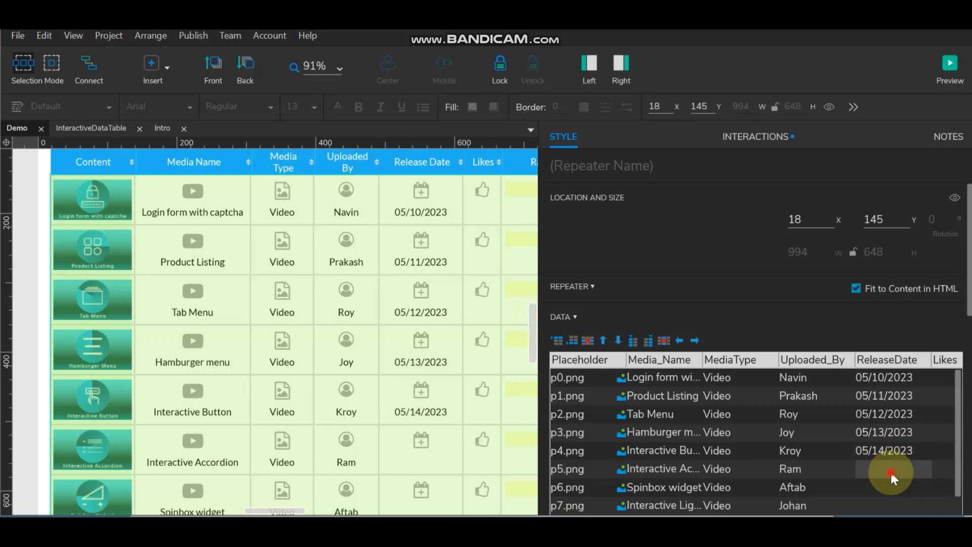
pyautogui.hotkey('ctrl', 'v')
pyautogui.moveTo(886, 469); pyautogui.dragTo(881, 468)
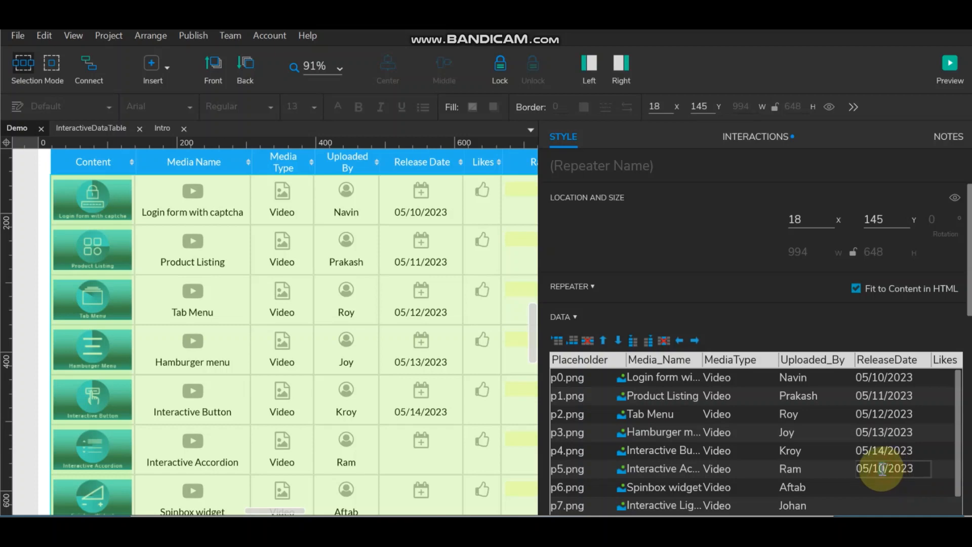
pyautogui.write('5')
pyautogui.click(892, 484)
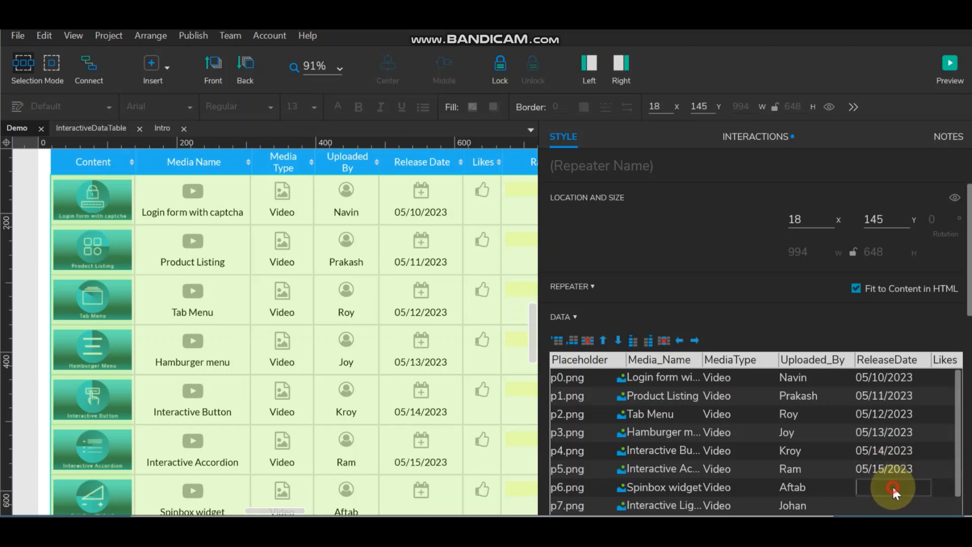
pyautogui.hotkey('ctrl', 'v')
pyautogui.scroll(-1, 892, 459)
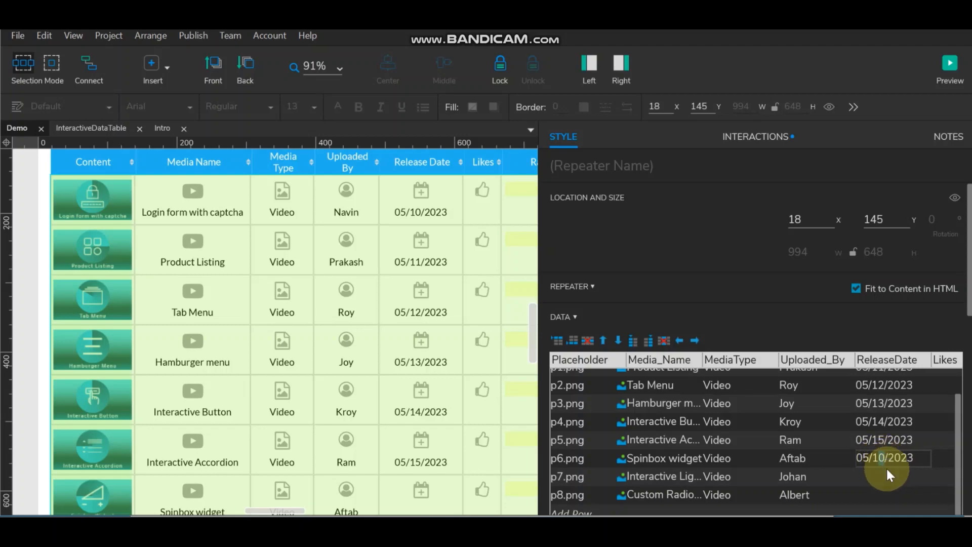
pyautogui.write('6')
# Step: Complete the ReleaseDate column with 05/17/2023 for the p7.png row and 05/18/2023 for the p8.png row
pyautogui.click(889, 479)
pyautogui.hotkey('ctrl', 'v')
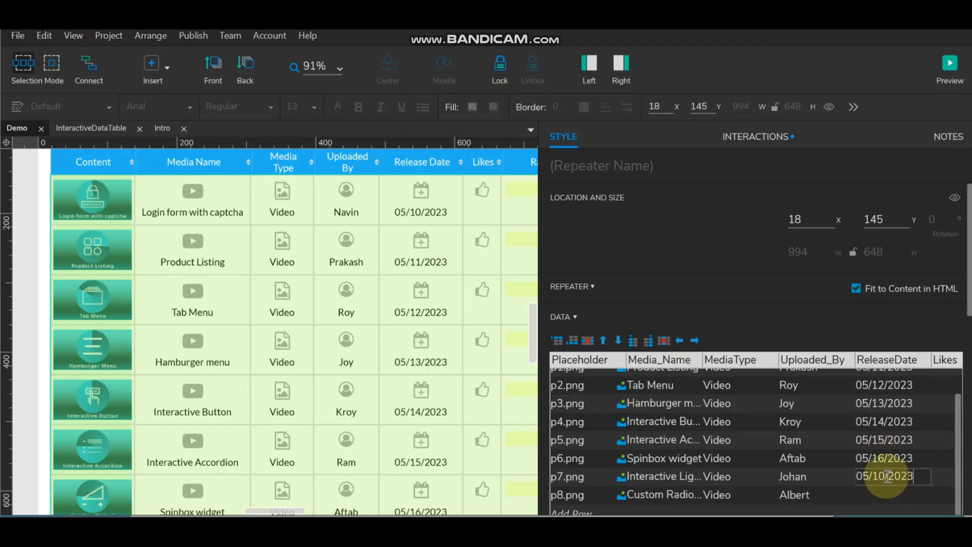
pyautogui.write('7')
pyautogui.click(883, 494)
pyautogui.hotkey('ctrl', 'v')
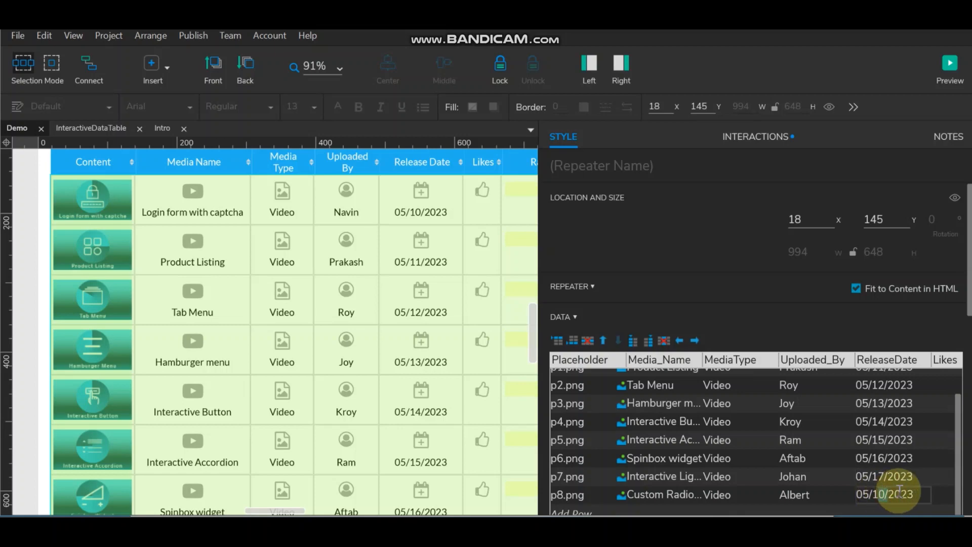
pyautogui.write('8')
pyautogui.click(923, 465)
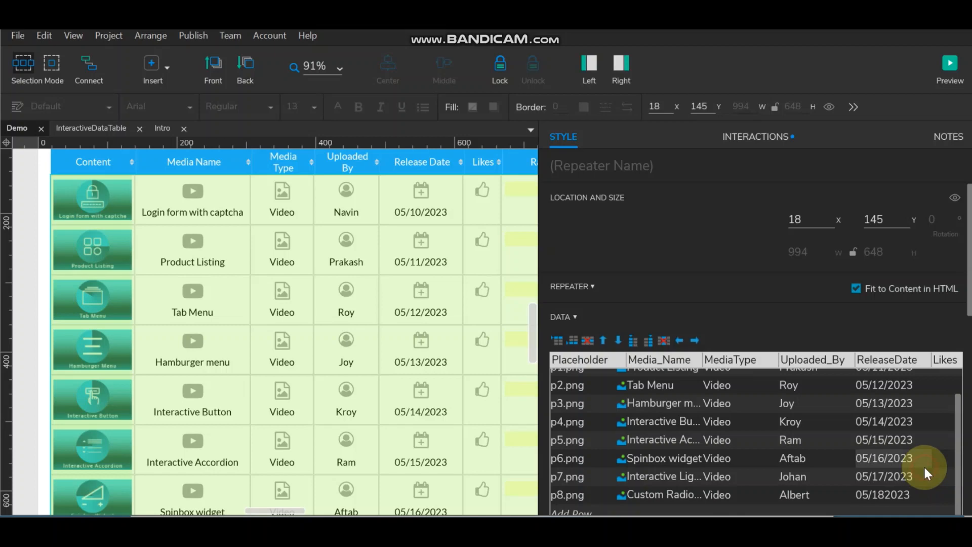
pyautogui.click(890, 494)
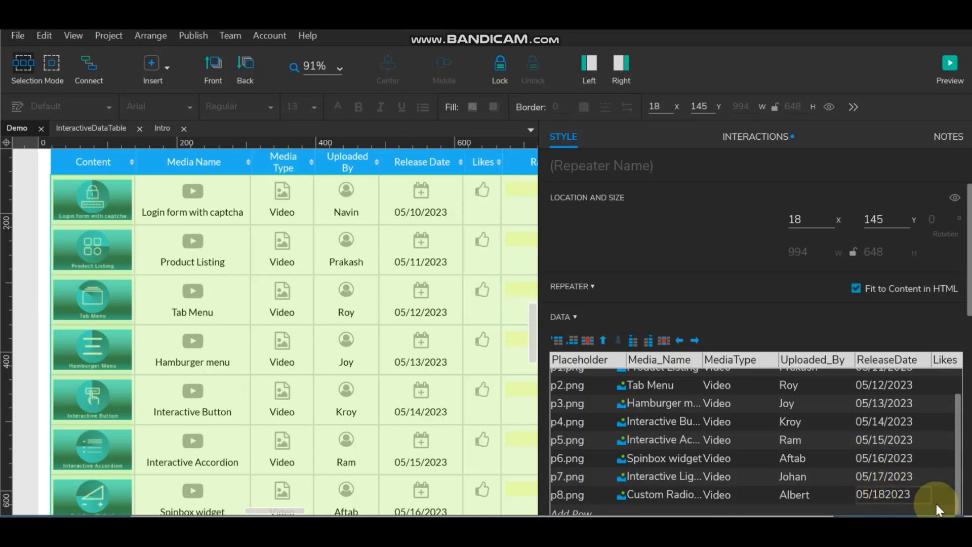
pyautogui.write('/')
pyautogui.click(923, 457)
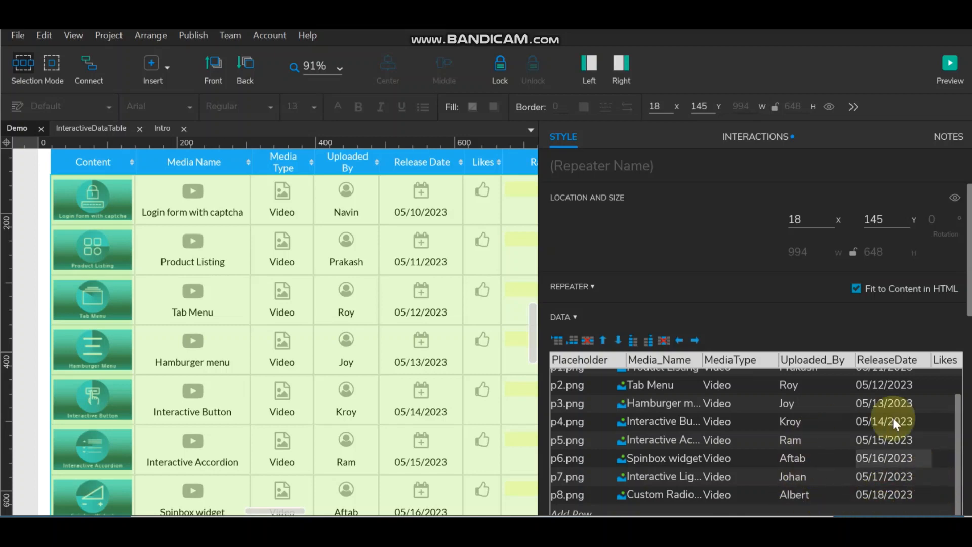
# Step: Enter 3, 2 and 1 in the Likes cells of the p0.png, p1.png and p2.png rows
pyautogui.moveTo(968, 310); pyautogui.dragTo(968, 346)
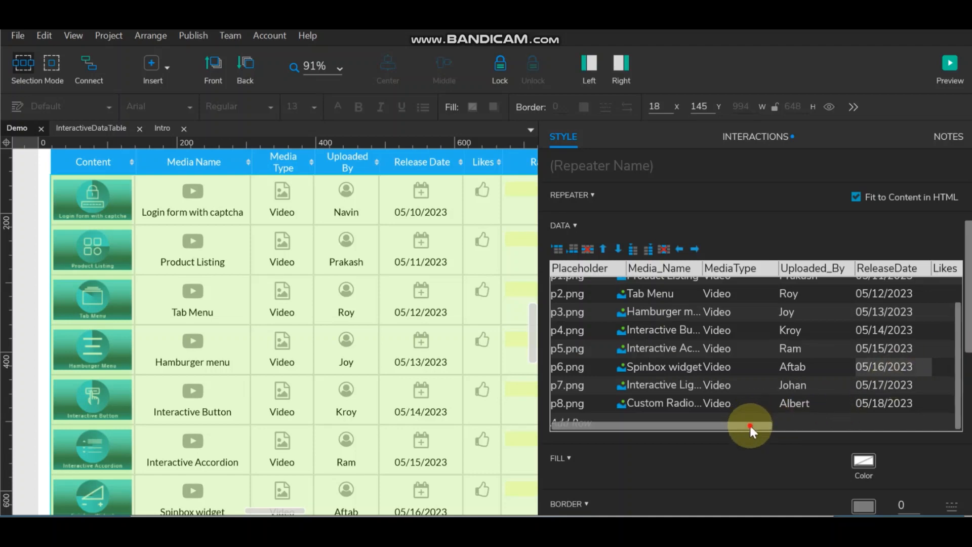
pyautogui.moveTo(749, 425); pyautogui.dragTo(929, 423)
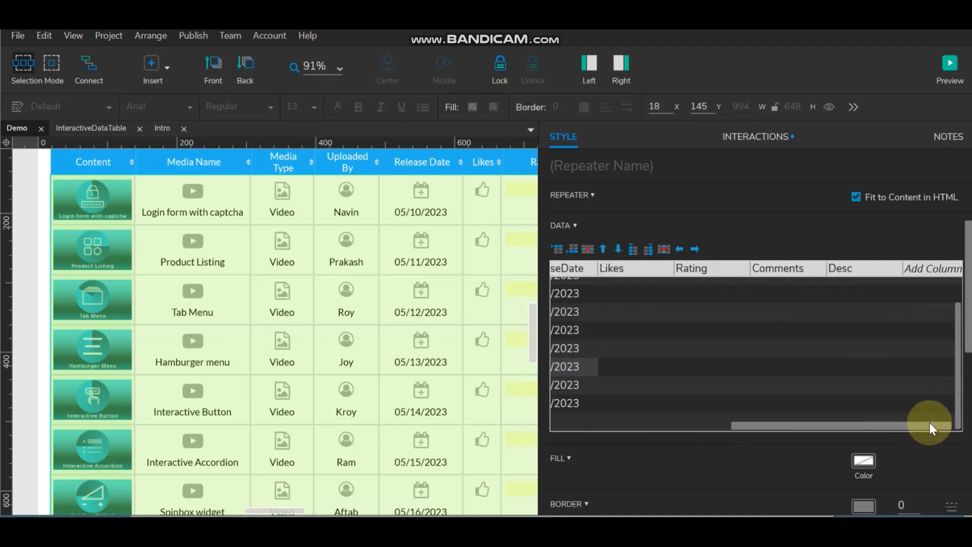
pyautogui.scroll(2, 599, 327)
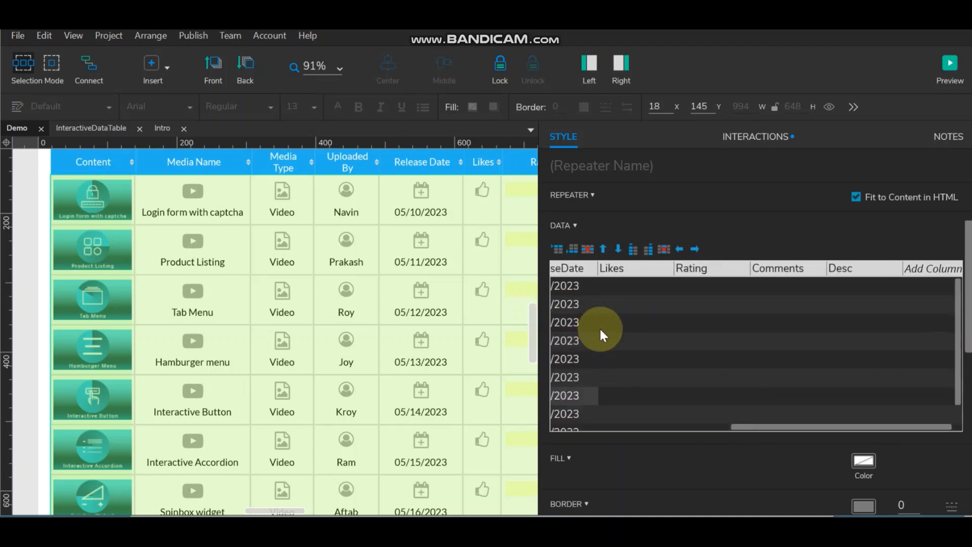
pyautogui.click(620, 288)
pyautogui.write('3')
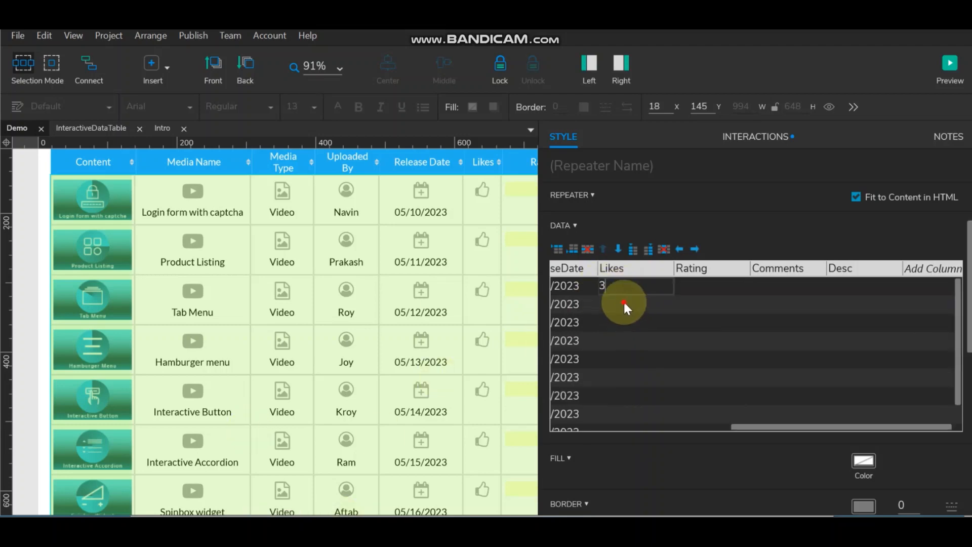
pyautogui.click(623, 299)
pyautogui.write('2')
pyautogui.click(617, 318)
pyautogui.write('1')
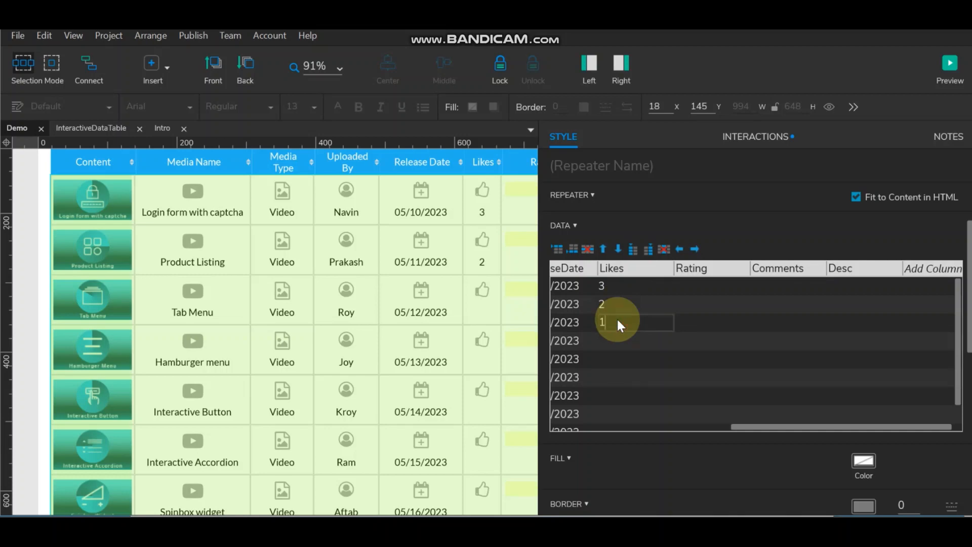
# Step: Set Likes of the p3.png, p4.png and p5.png rows to 5, 6 and 70
pyautogui.click(615, 340)
pyautogui.write('5')
pyautogui.click(614, 360)
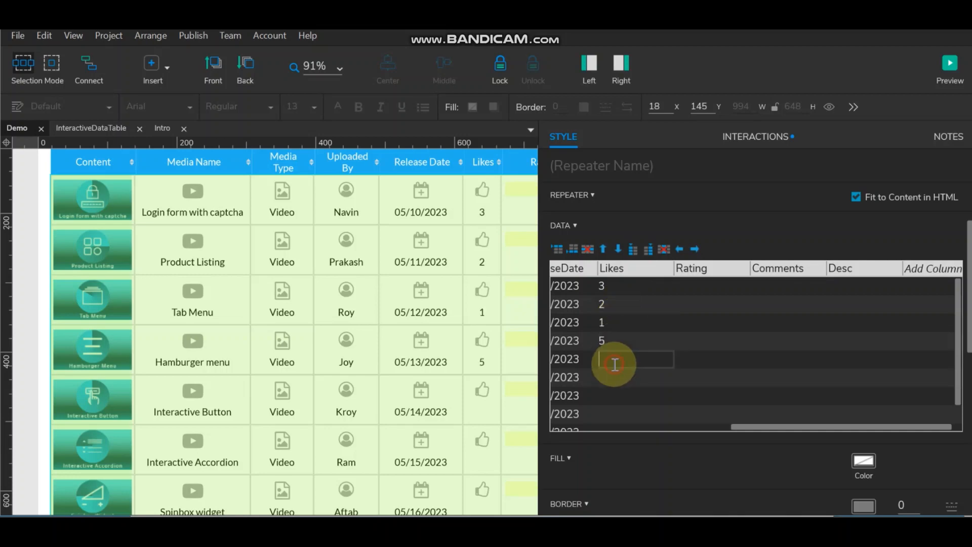
pyautogui.write('6')
pyautogui.click(612, 380)
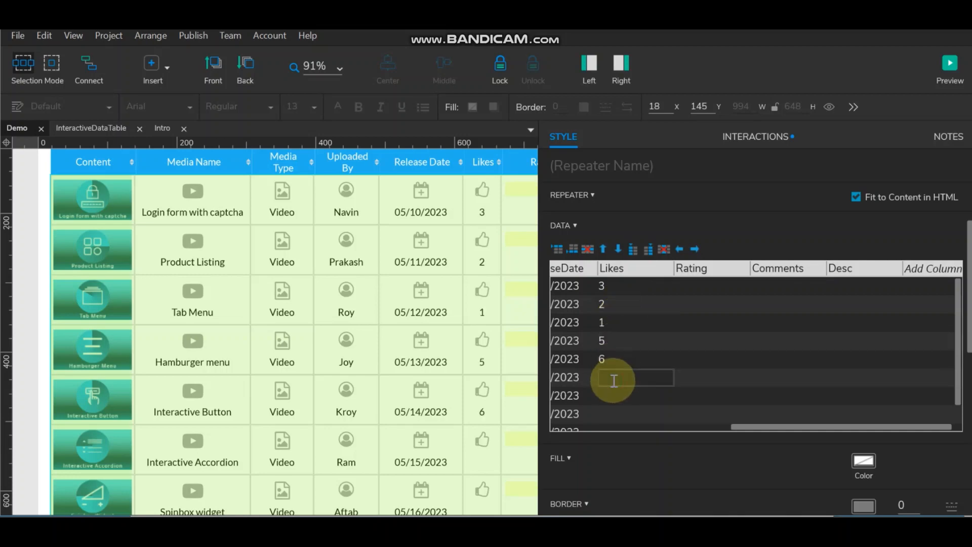
pyautogui.write('70')
# Step: Complete the Likes column with 100, 1 and 9 for the p6.png, p7.png and p8.png rows
pyautogui.click(612, 392)
pyautogui.write('1')
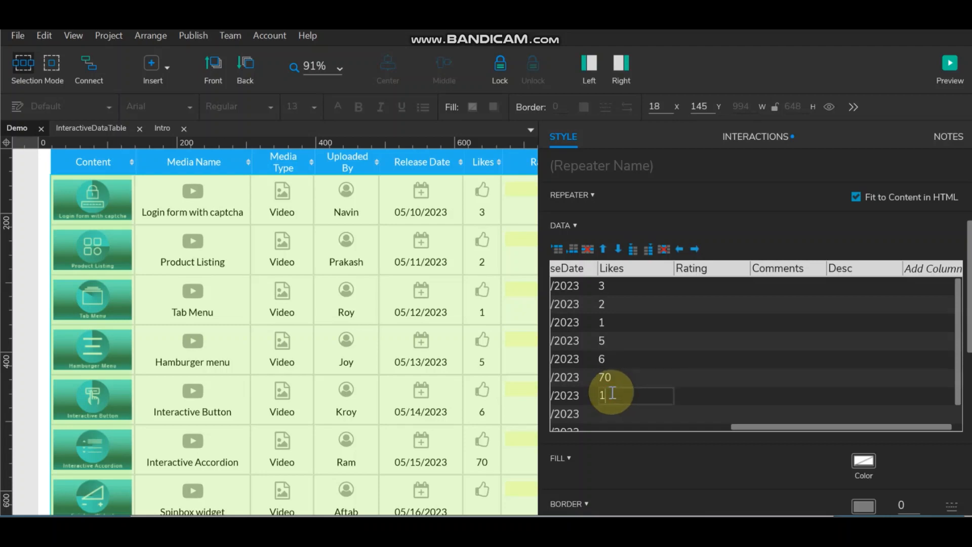
pyautogui.write('00')
pyautogui.click(617, 425)
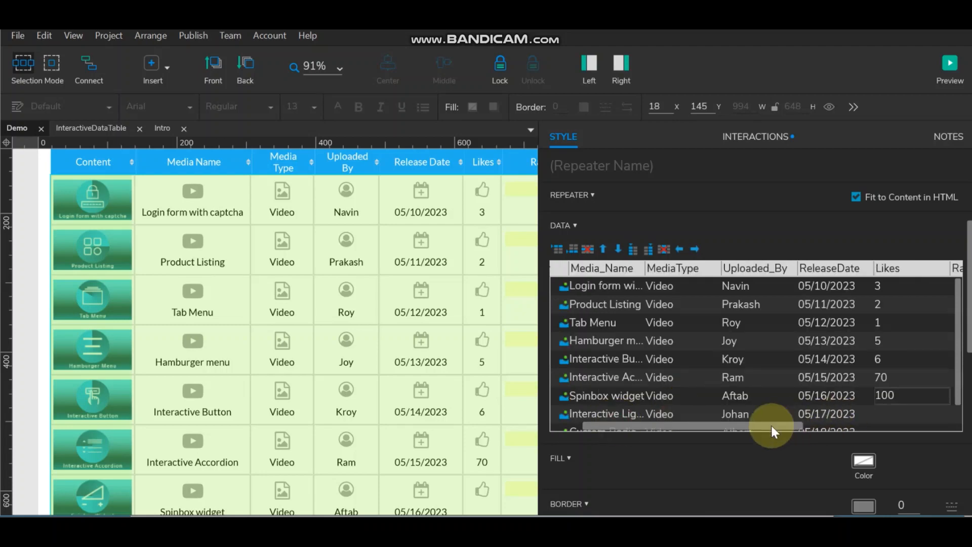
pyautogui.moveTo(771, 429); pyautogui.dragTo(835, 426)
pyautogui.scroll(-1, 816, 359)
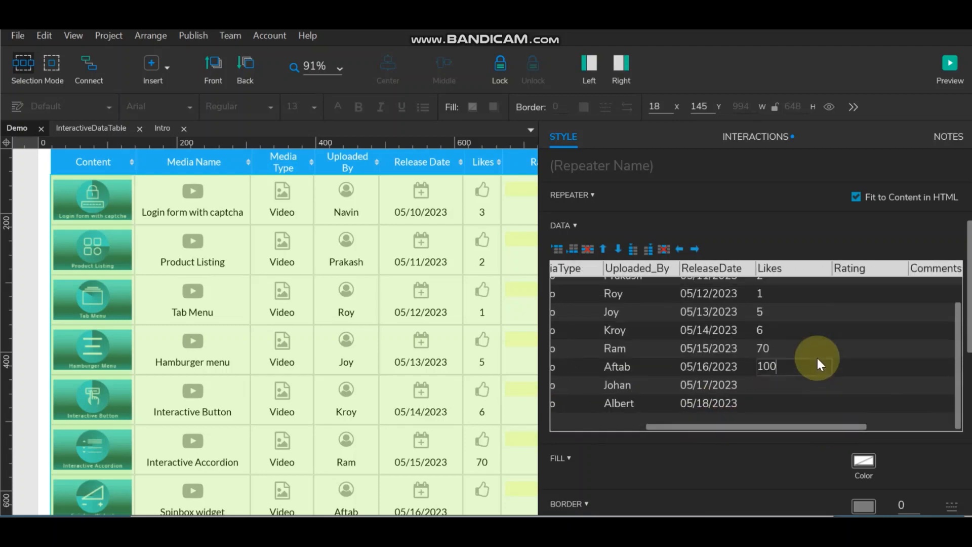
pyautogui.click(778, 386)
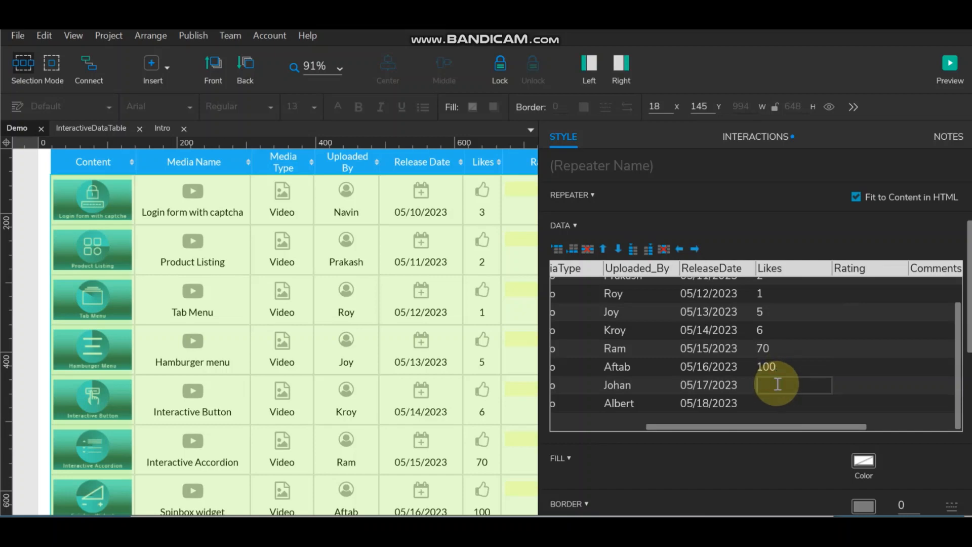
pyautogui.write('1')
pyautogui.click(773, 402)
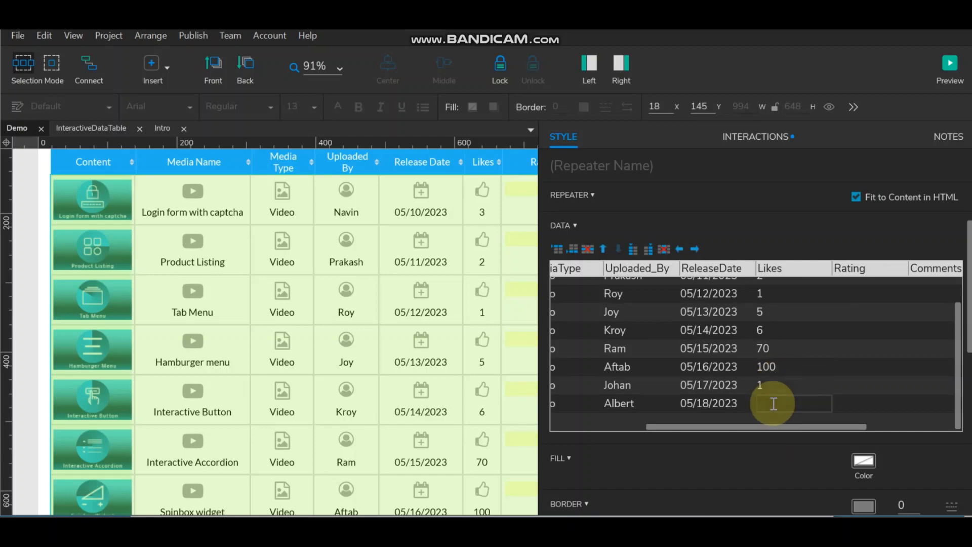
pyautogui.write('9')
pyautogui.press('Return')
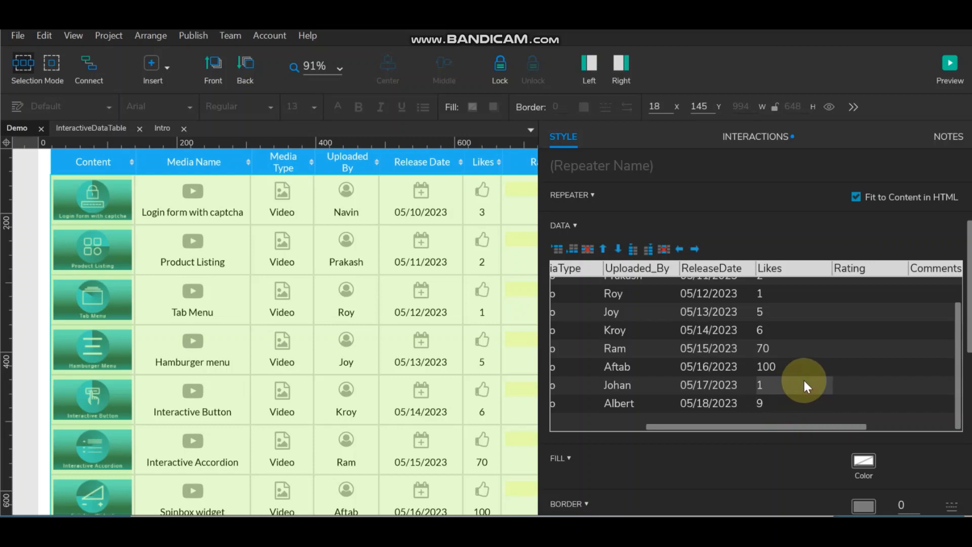
pyautogui.scroll(2, 804, 377)
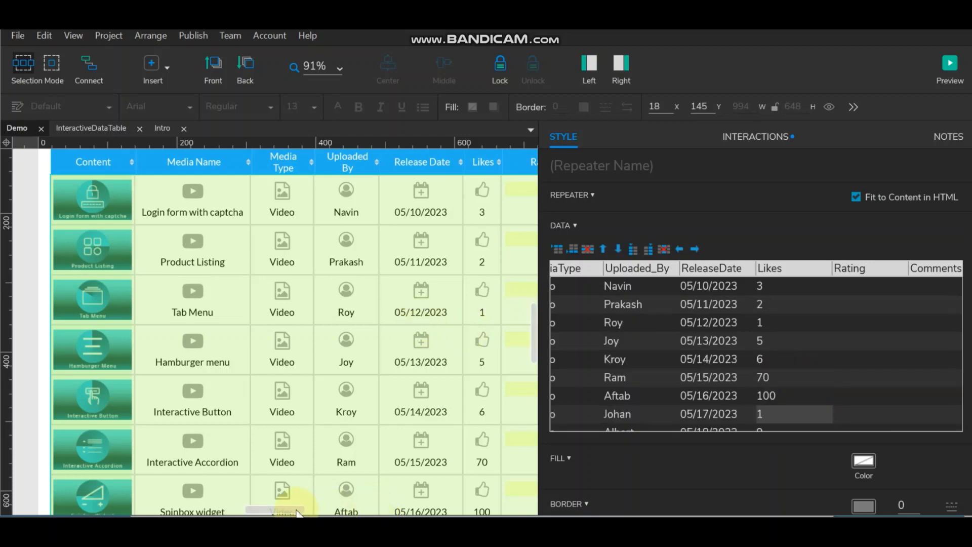
pyautogui.hscroll(5, 294, 501)
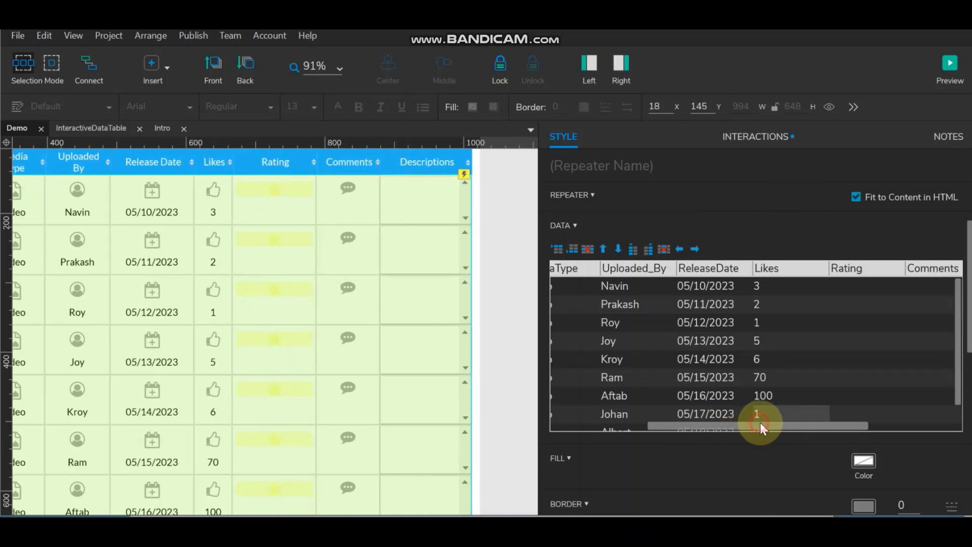
# Step: Enter OK and Good in the Comments cells of the p0.png and p1.png rows
pyautogui.moveTo(760, 423); pyautogui.dragTo(859, 420)
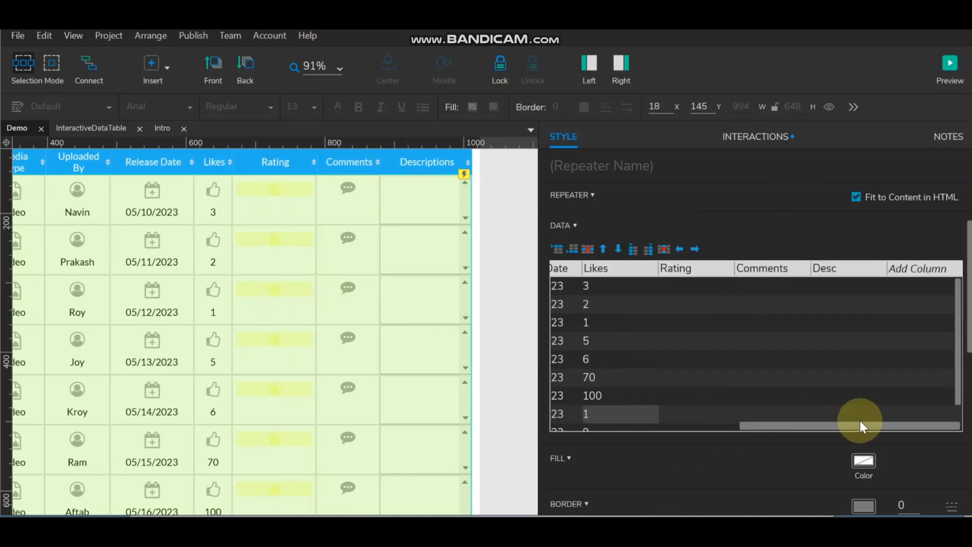
pyautogui.click(770, 288)
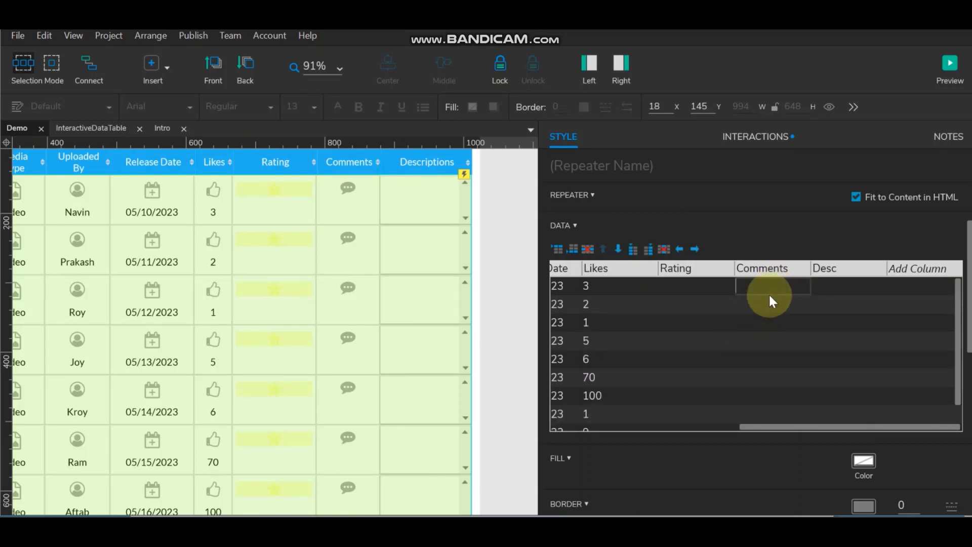
pyautogui.write('OK')
pyautogui.click(751, 304)
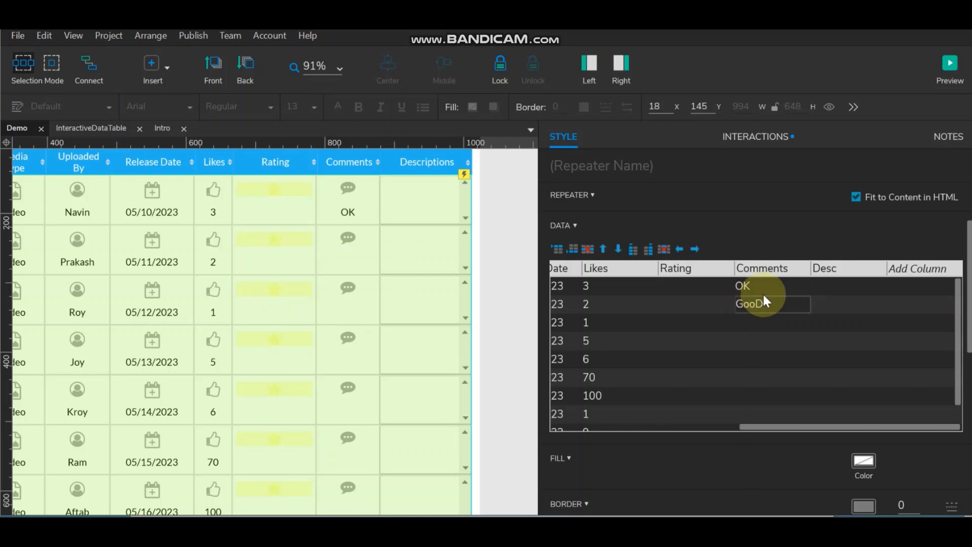
pyautogui.write('Good')
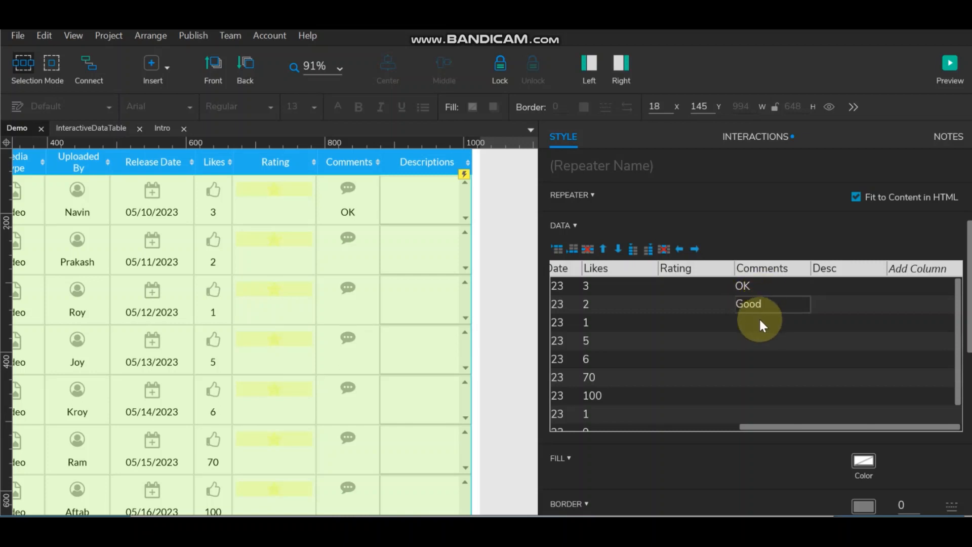
# Step: Set Comments of the p2.png, p3.png and p4.png rows to OK
pyautogui.click(758, 318)
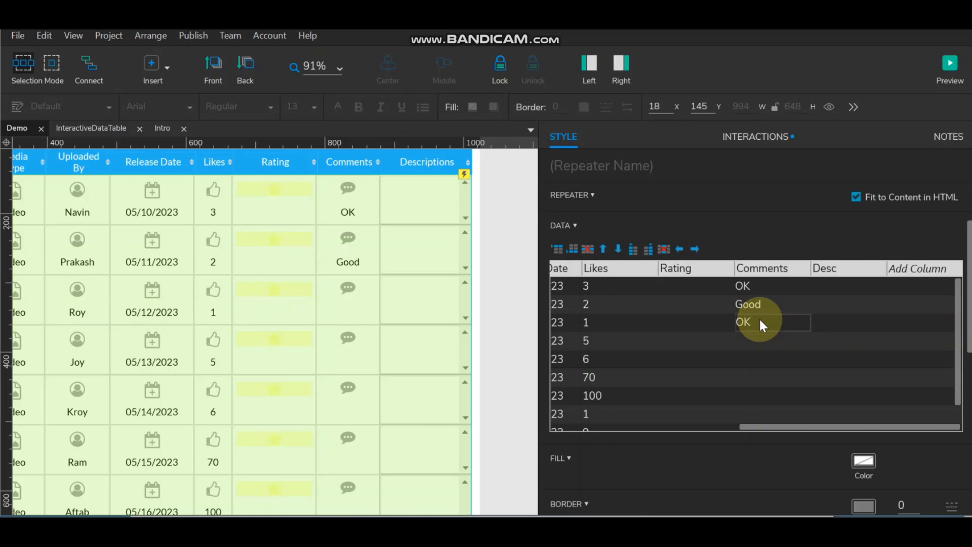
pyautogui.write('OK')
pyautogui.press('Return')
pyautogui.write('OK')
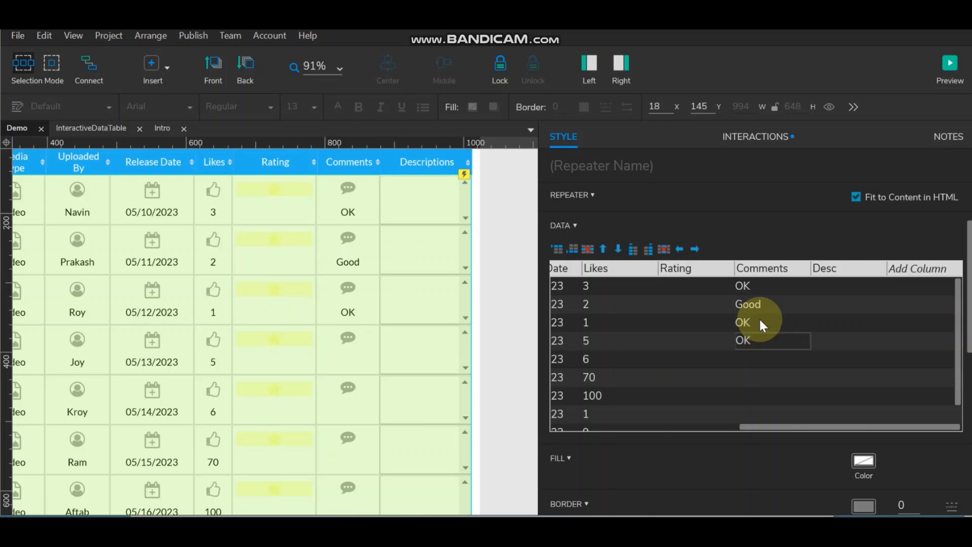
pyautogui.press('Return')
pyautogui.write('OK')
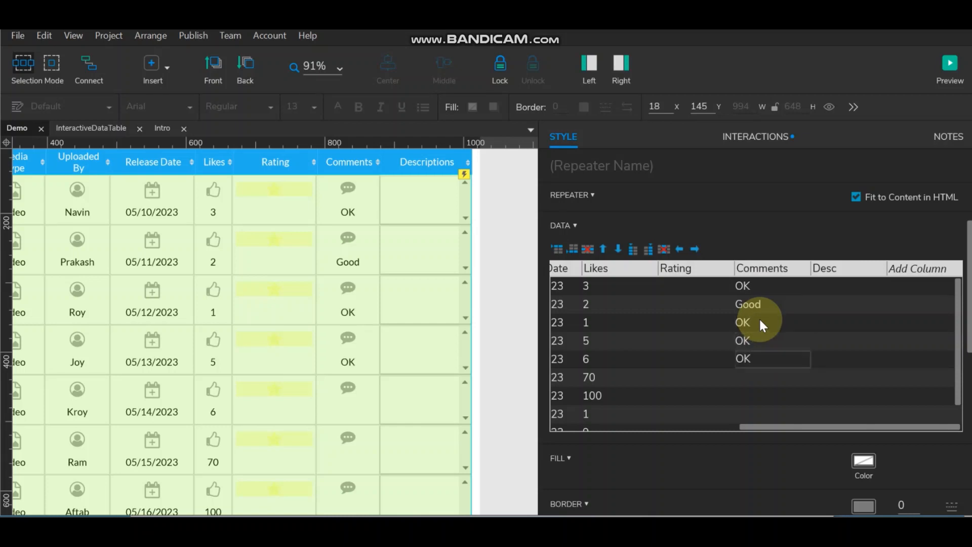
pyautogui.press('Return')
# Step: Complete the Comments column with OK for the p5.png, p6.png, p7.png and p8.png rows
pyautogui.write('OK')
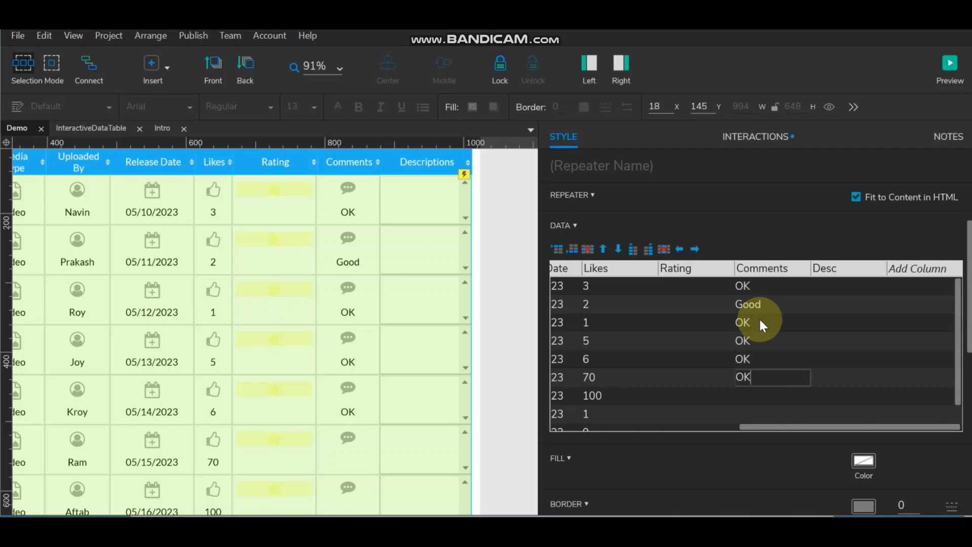
pyautogui.press('Return')
pyautogui.write('OK')
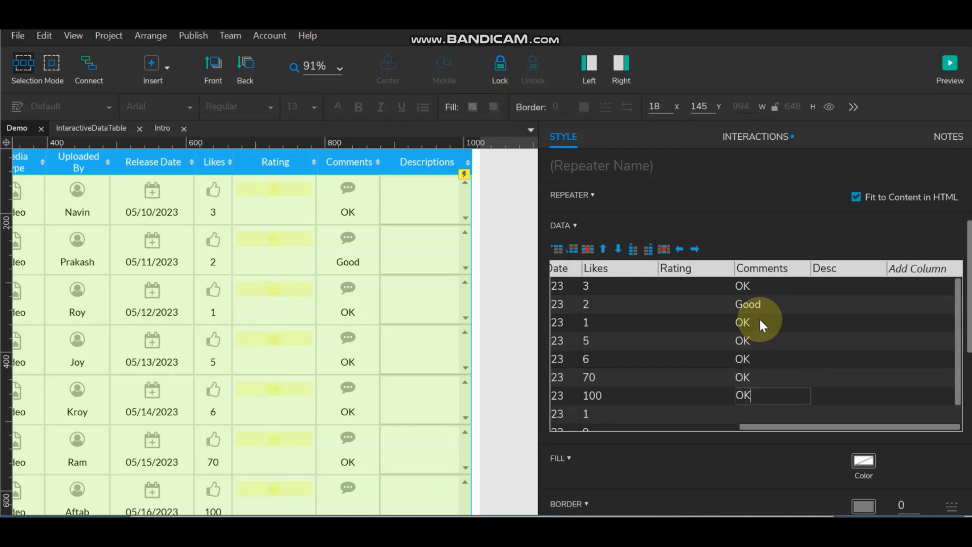
pyautogui.press('Return')
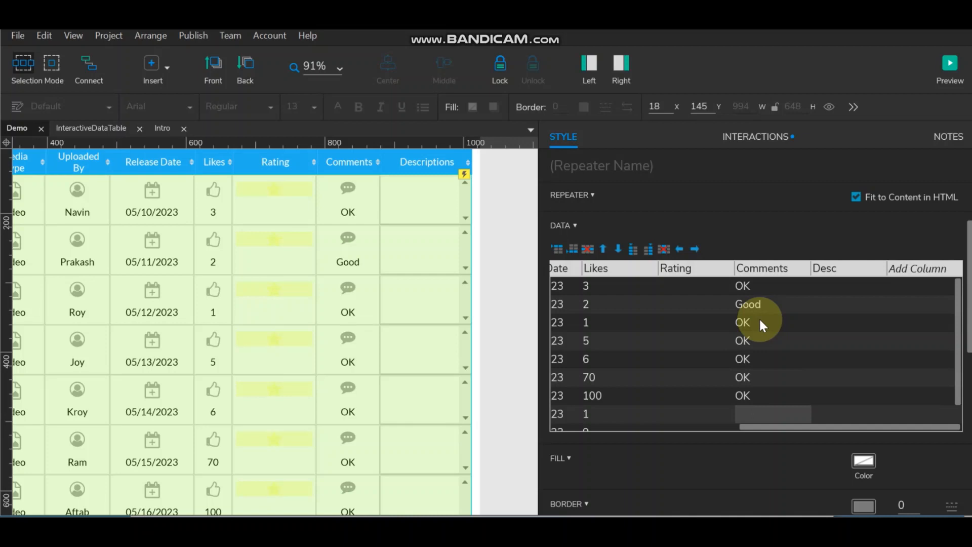
pyautogui.scroll(-2, 758, 317)
pyautogui.write('OK')
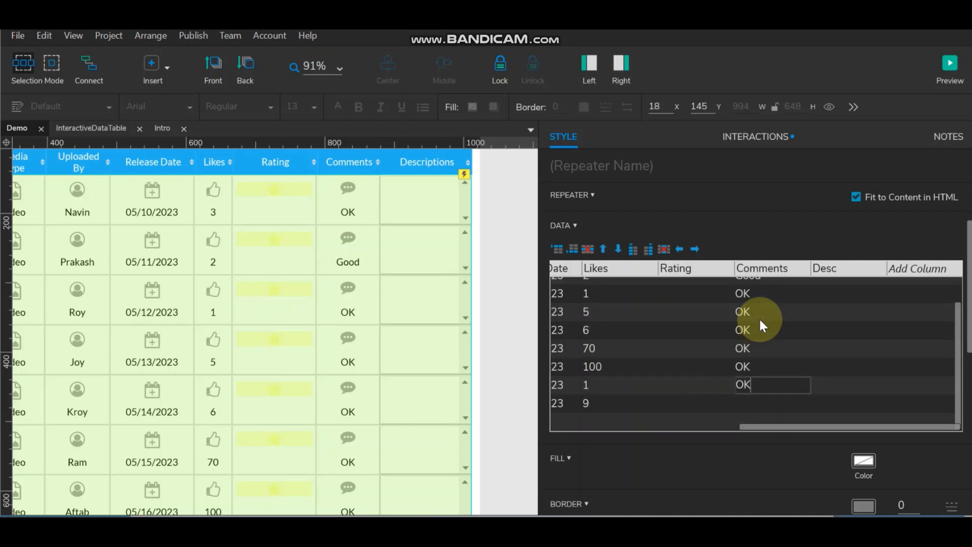
pyautogui.press('Return')
pyautogui.write('OK')
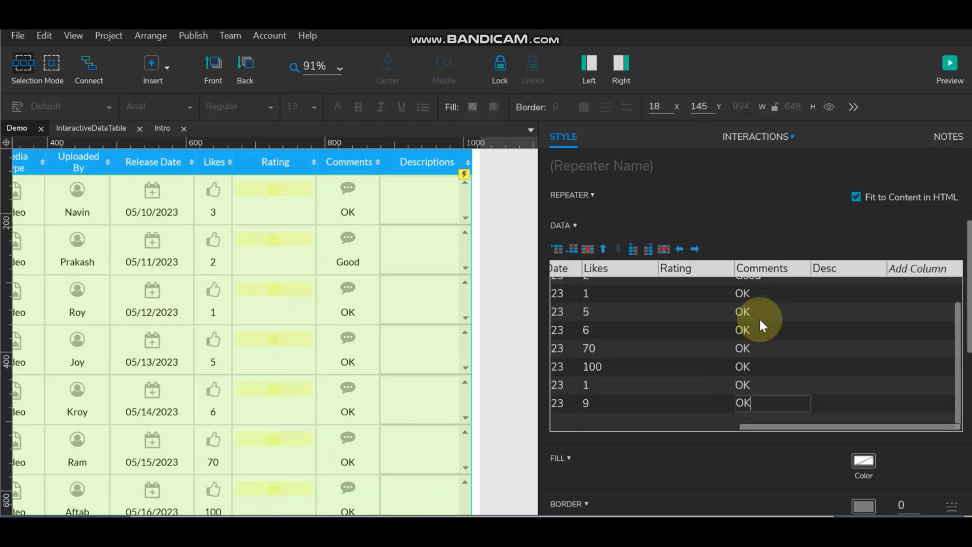
pyautogui.click(799, 341)
pyautogui.scroll(2, 831, 338)
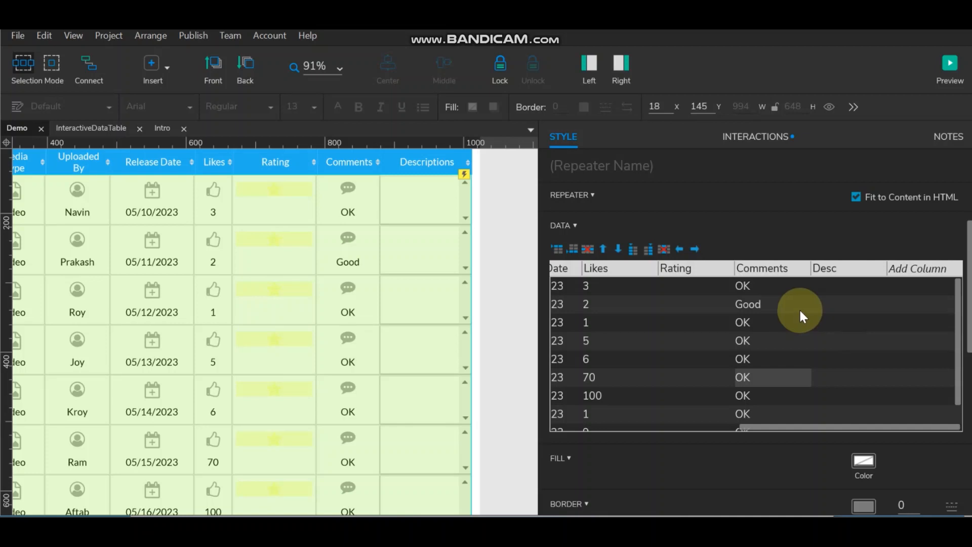
# Step: Select the Desc cell of the p0.png row in the repeater data
pyautogui.click(835, 291)
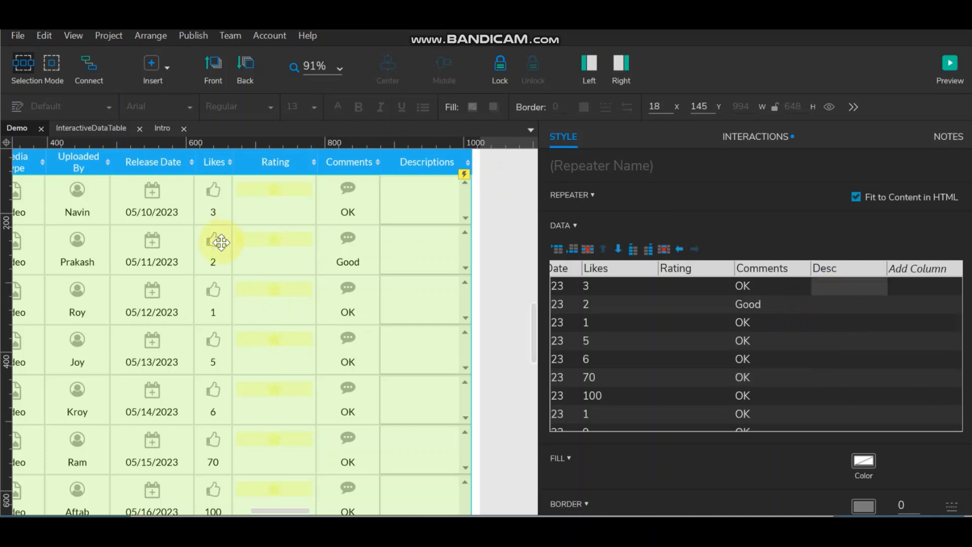
pyautogui.click(568, 162)
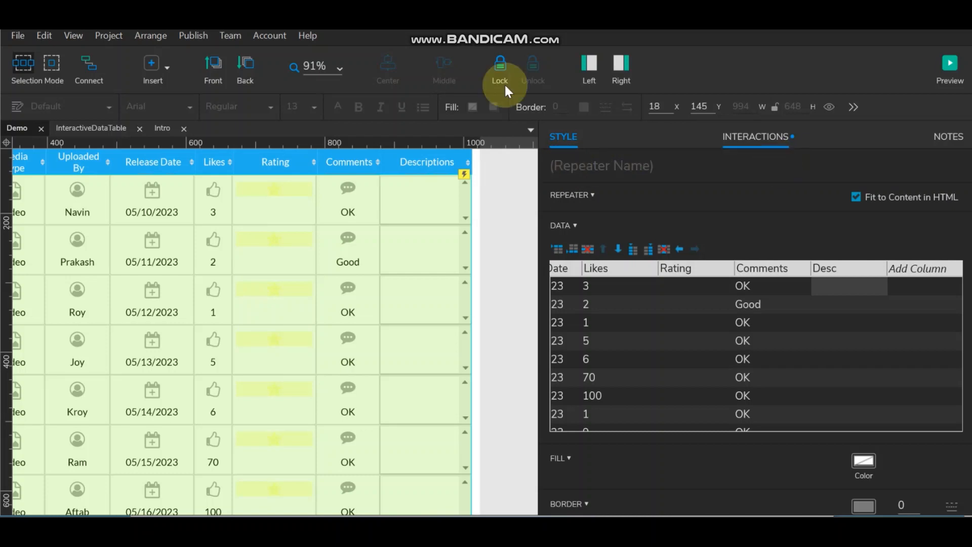
# Step: Copy the first row's description from the InteractiveDataTable repeater into the first Desc cell of the Demo page's repeater
pyautogui.click(93, 124)
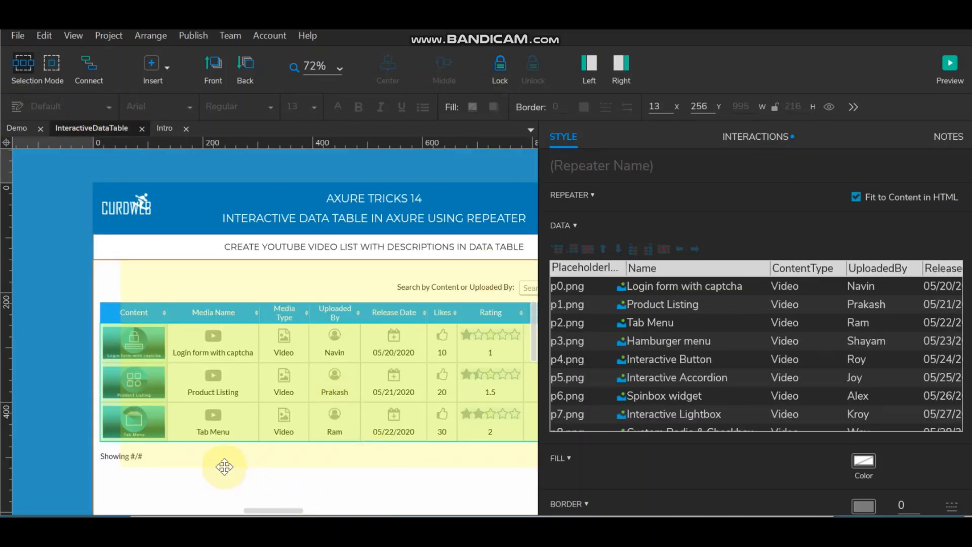
pyautogui.moveTo(685, 424); pyautogui.dragTo(923, 424)
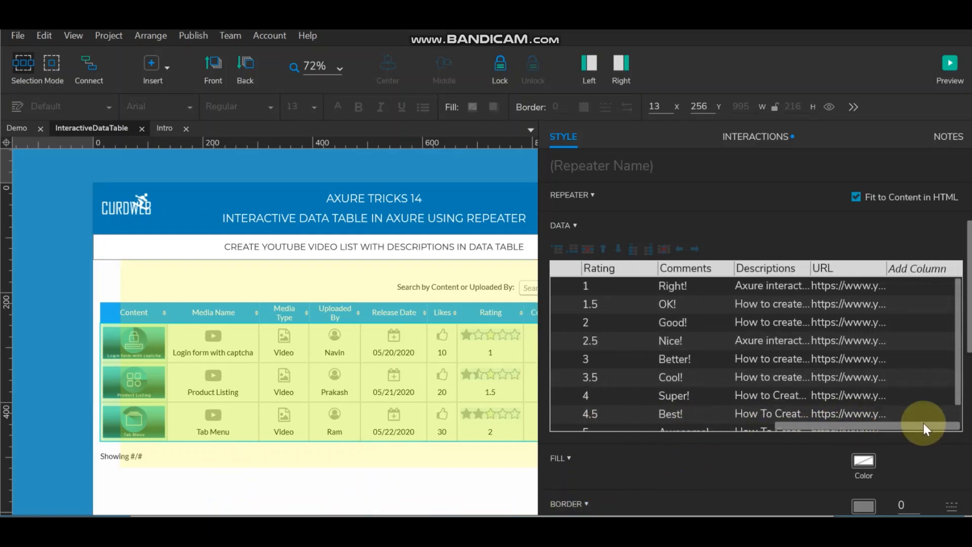
pyautogui.doubleClick(759, 286)
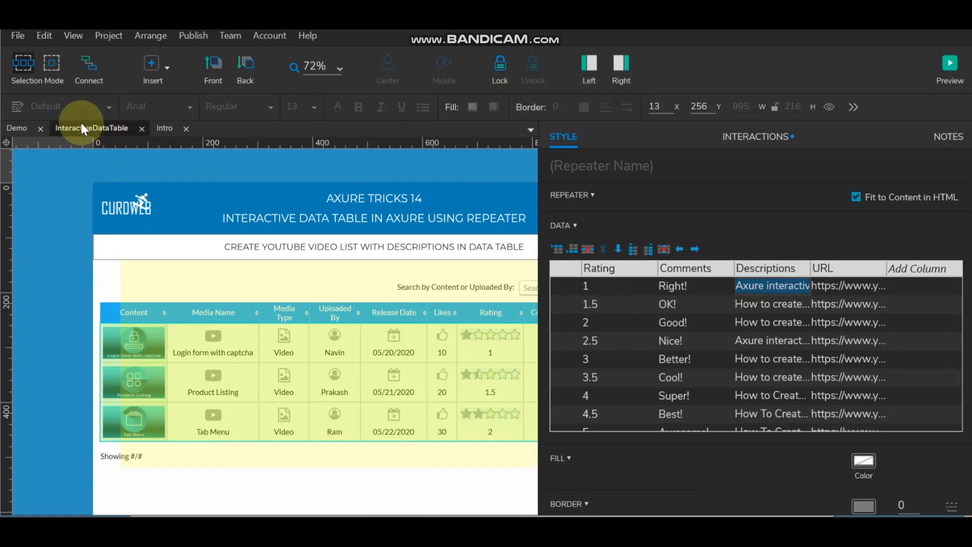
pyautogui.click(17, 128)
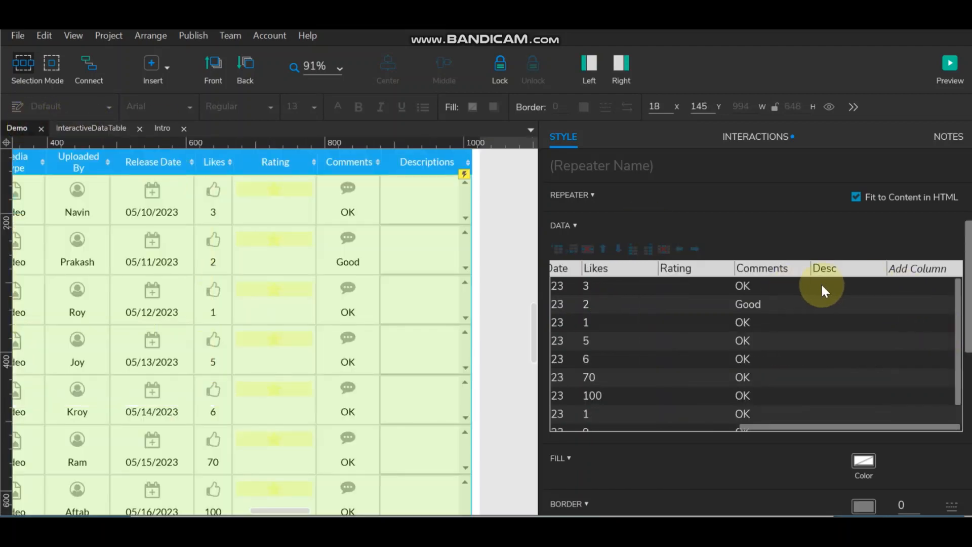
pyautogui.doubleClick(827, 285)
pyautogui.hotkey('ctrl', 'v')
# Step: Fill the Desc cells of all remaining repeater rows with the same copied "Axure interactive" description
pyautogui.doubleClick(855, 302)
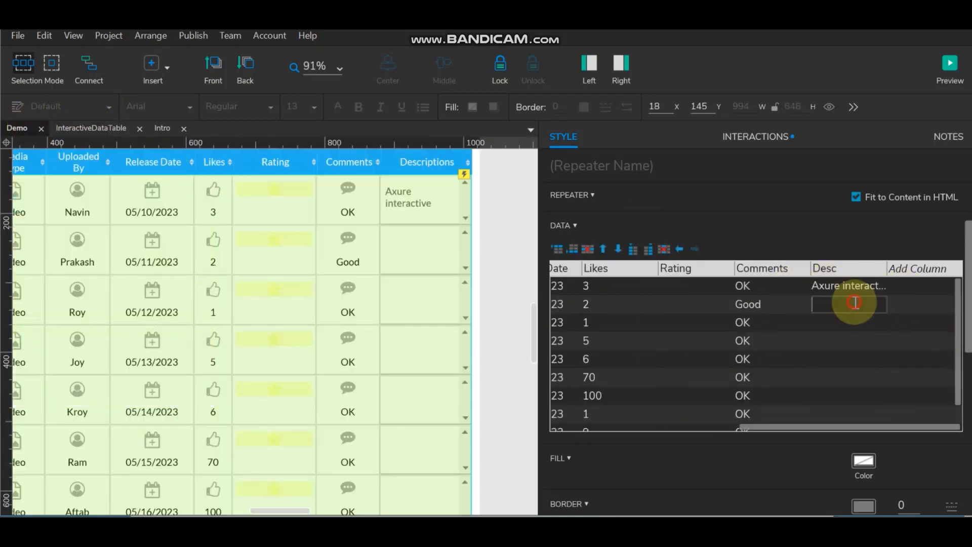
pyautogui.hotkey('ctrl', 'v')
pyautogui.doubleClick(854, 321)
pyautogui.hotkey('ctrl', 'v')
pyautogui.doubleClick(849, 342)
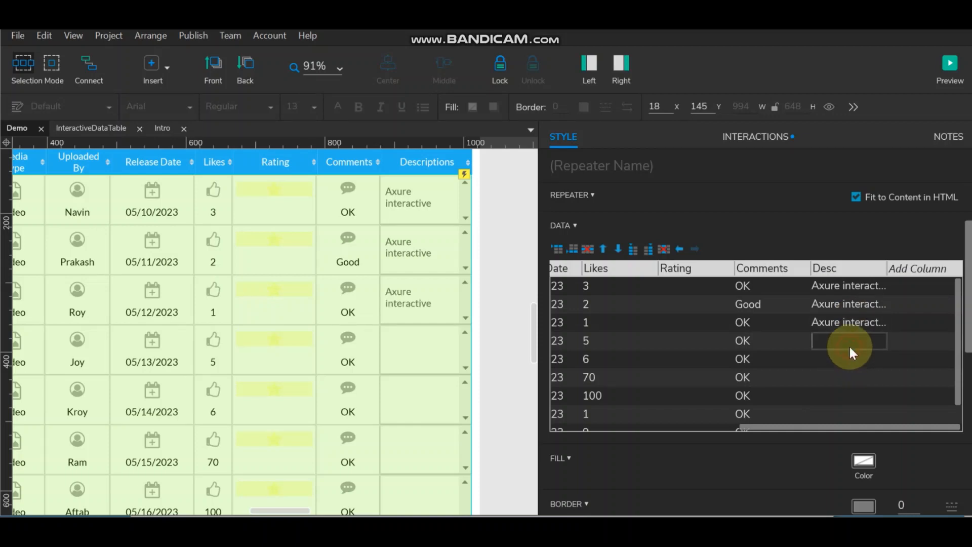
pyautogui.hotkey('ctrl', 'v')
pyautogui.doubleClick(843, 357)
pyautogui.hotkey('ctrl', 'v')
pyautogui.doubleClick(844, 375)
pyautogui.hotkey('ctrl', 'v')
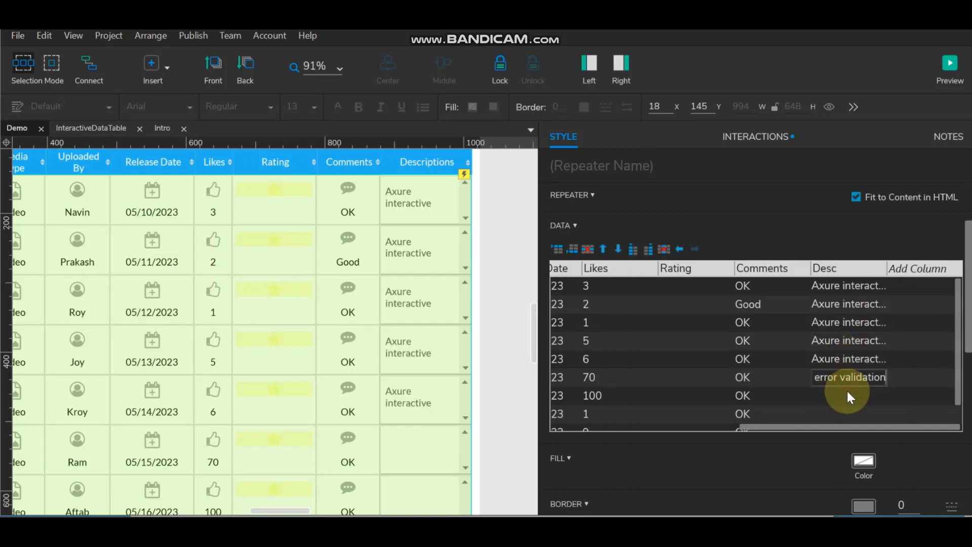
pyautogui.doubleClick(846, 391)
pyautogui.hotkey('ctrl', 'v')
pyautogui.scroll(-2, 860, 362)
pyautogui.doubleClick(846, 383)
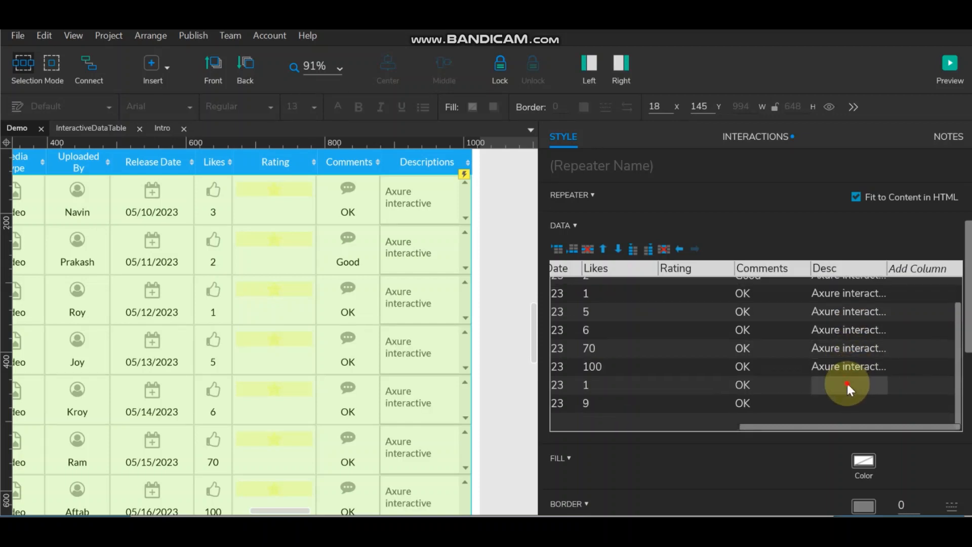
pyautogui.hotkey('ctrl', 'v')
pyautogui.doubleClick(845, 400)
pyautogui.hotkey('ctrl', 'v')
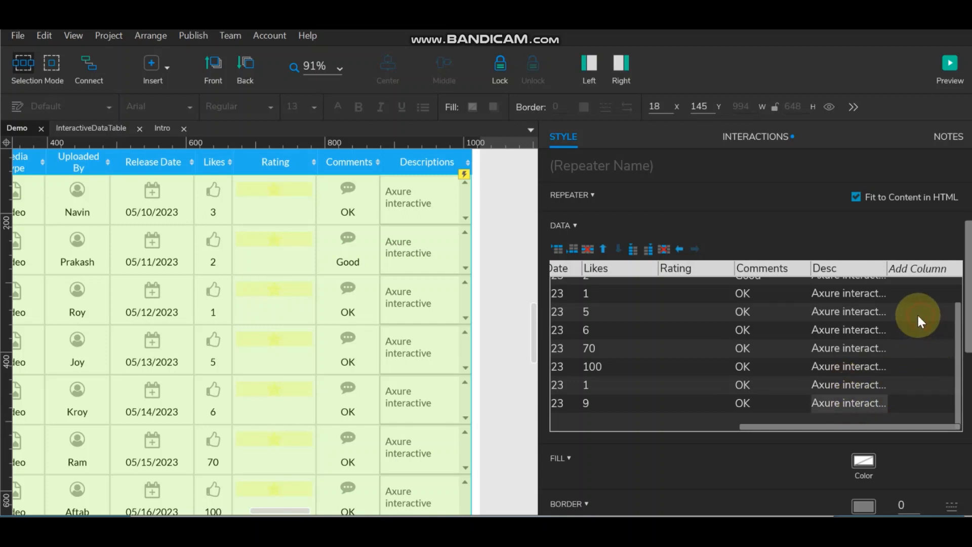
# Step: Add a new column named URL after Desc in the Demo repeater's data
pyautogui.scroll(2, 916, 312)
pyautogui.doubleClick(909, 269)
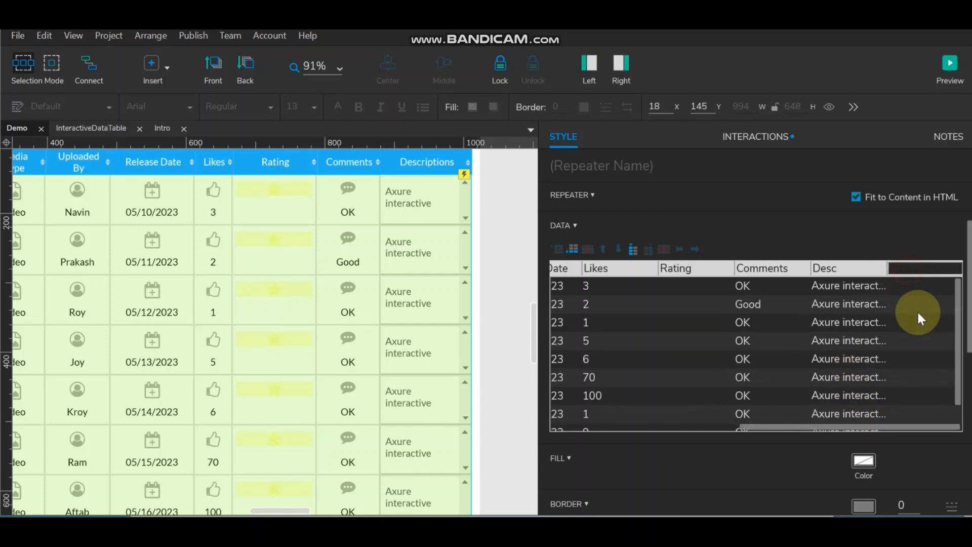
pyautogui.write('URL')
pyautogui.click(916, 310)
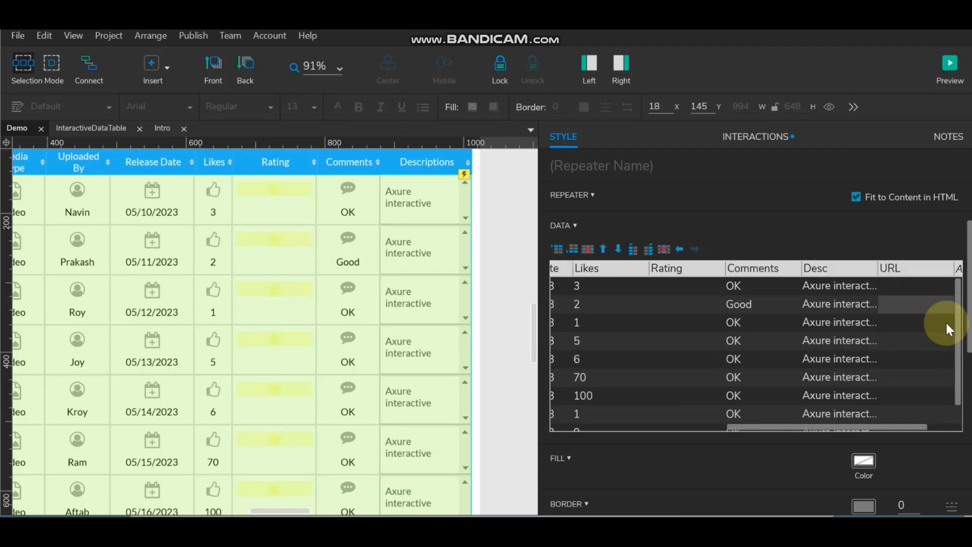
# Step: Copy the first row's video URL from the InteractiveDataTable repeater into the first URL cell of the Demo repeater
pyautogui.click(90, 128)
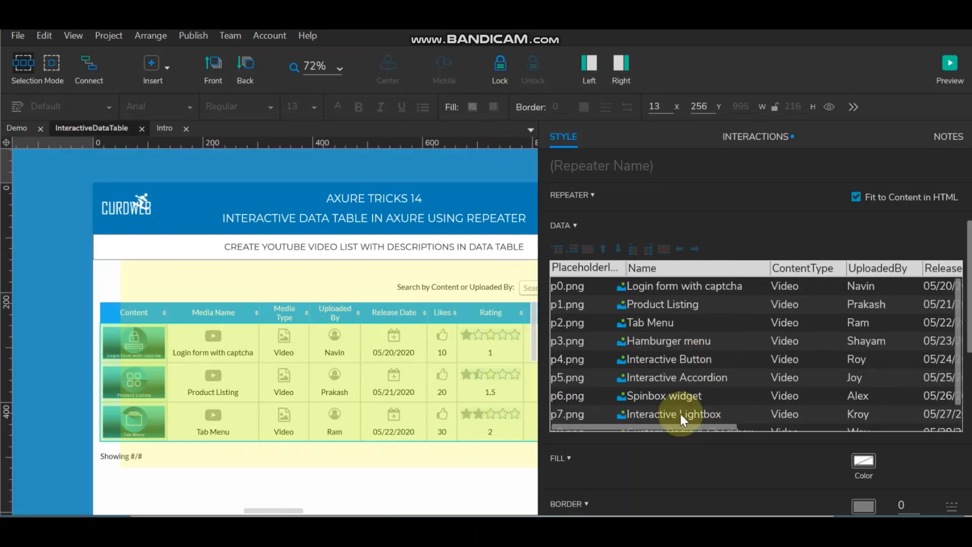
pyautogui.moveTo(682, 424); pyautogui.dragTo(919, 420)
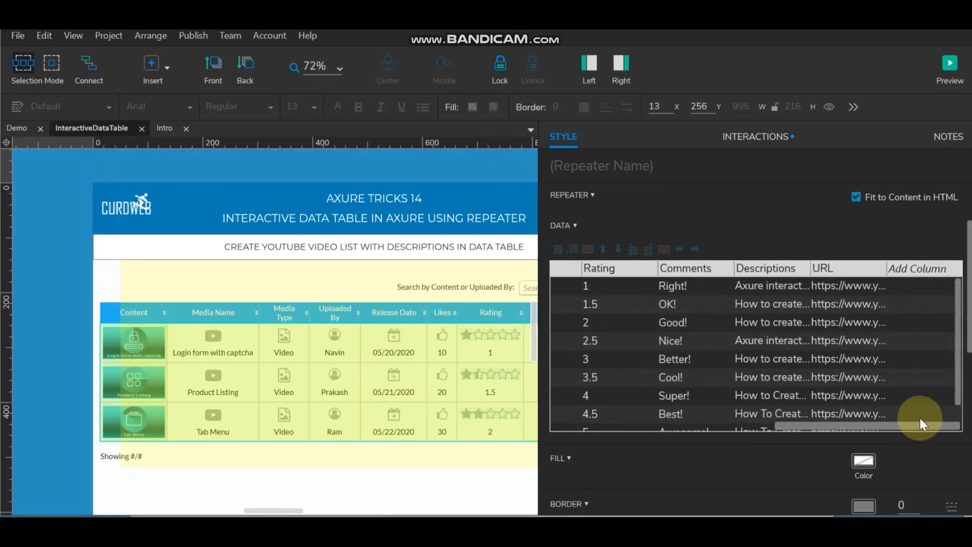
pyautogui.doubleClick(865, 286)
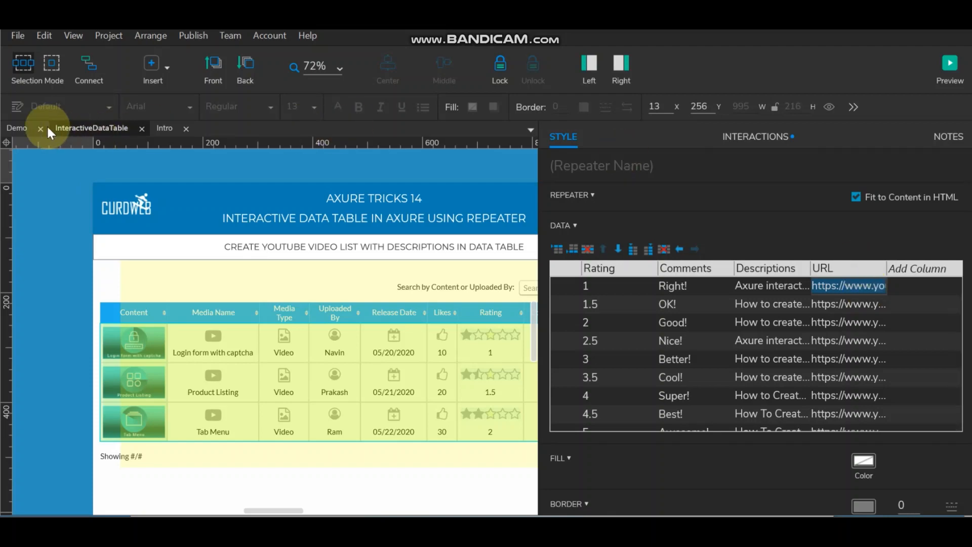
pyautogui.click(29, 129)
pyautogui.doubleClick(849, 287)
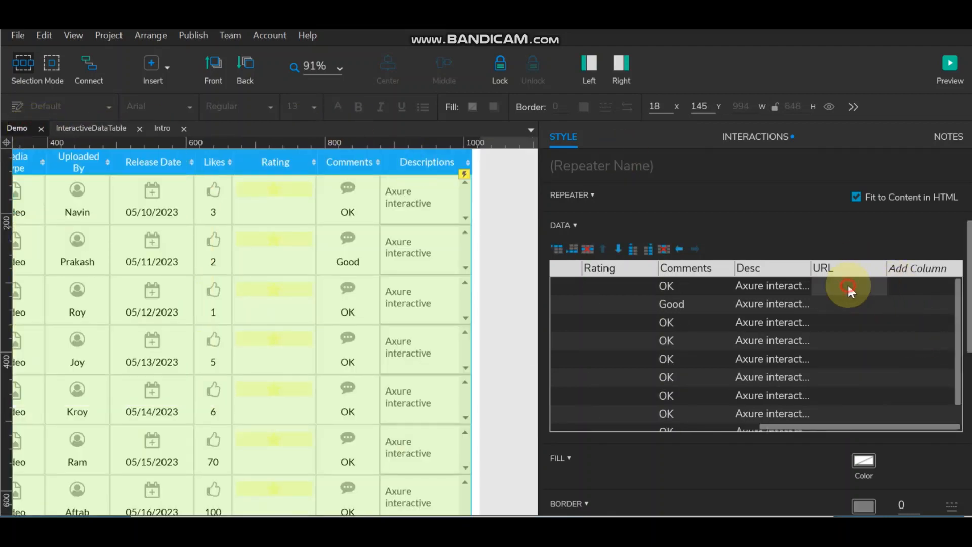
pyautogui.hotkey('ctrl', 'v')
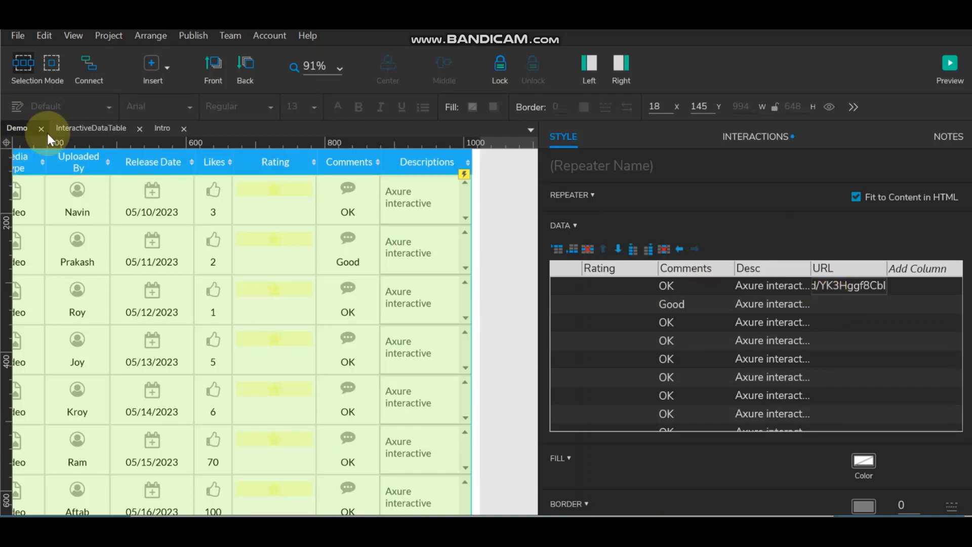
# Step: Copy the second row's video URL from the InteractiveDataTable repeater into the Demo repeater's second URL cell
pyautogui.click(79, 128)
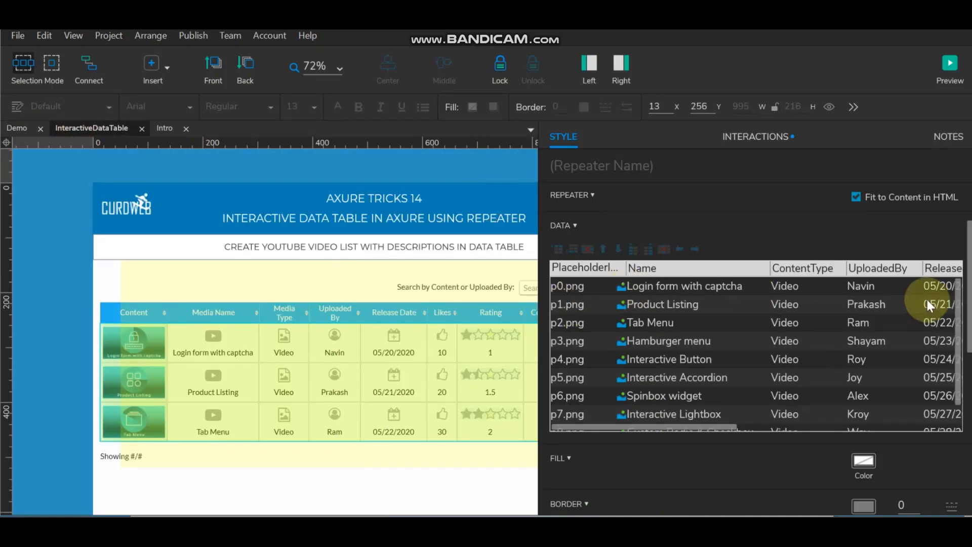
pyautogui.moveTo(725, 426); pyautogui.dragTo(945, 305)
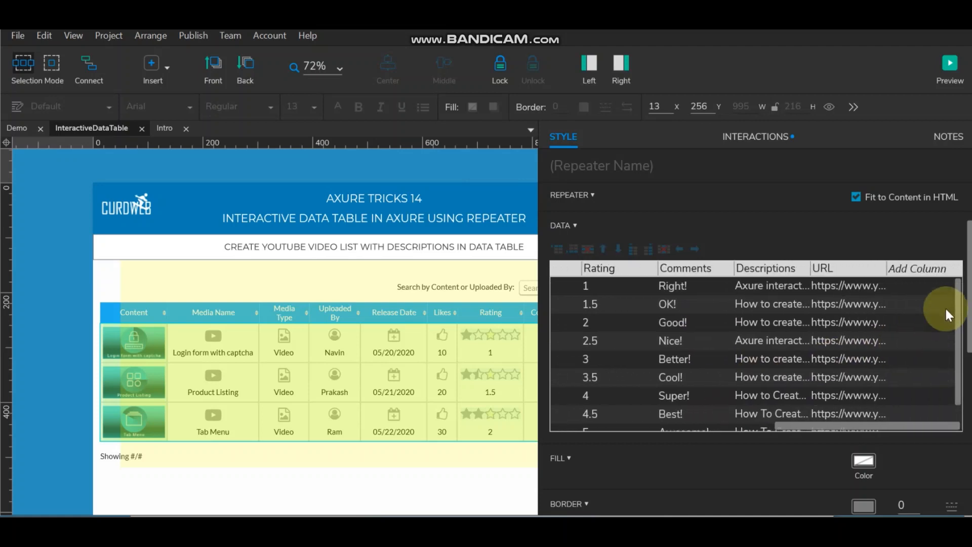
pyautogui.doubleClick(846, 304)
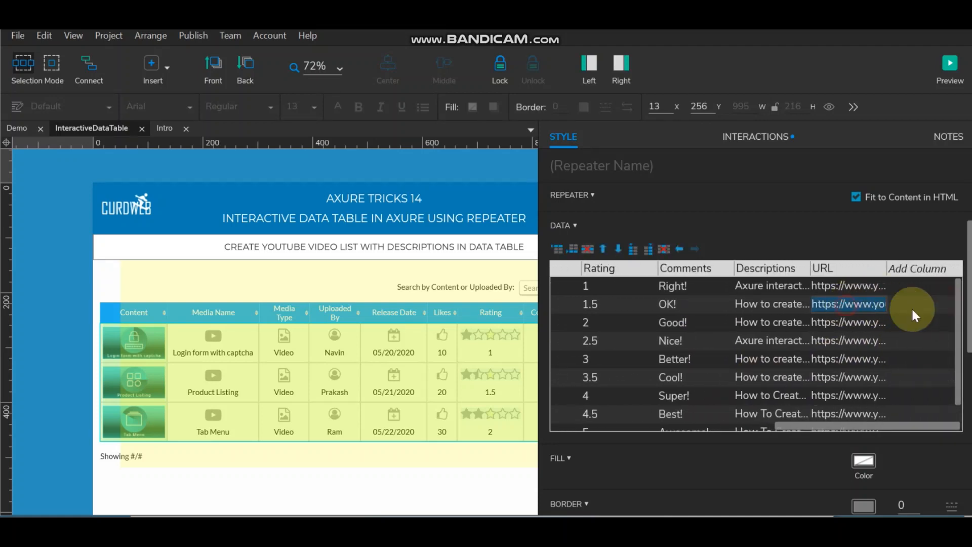
pyautogui.click(28, 126)
pyautogui.doubleClick(840, 303)
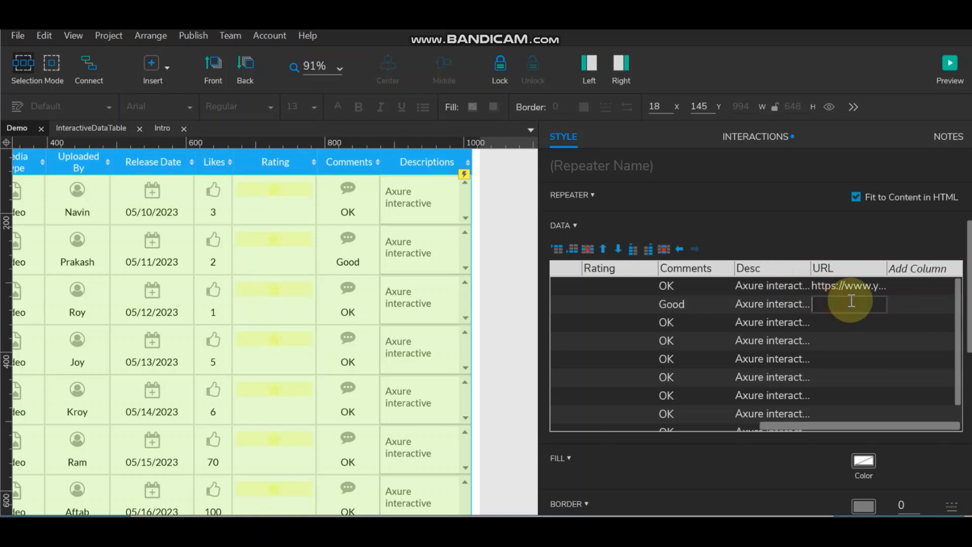
pyautogui.hotkey('ctrl', 'v')
# Step: Copy the third row's video URL from the InteractiveDataTable repeater into the Demo repeater's third URL cell
pyautogui.click(70, 127)
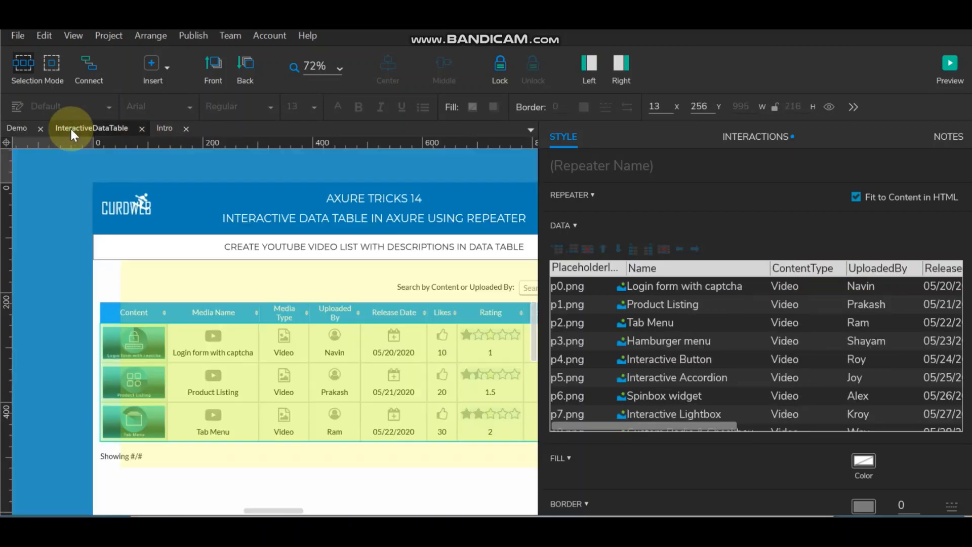
pyautogui.moveTo(709, 425); pyautogui.dragTo(944, 420)
pyautogui.doubleClick(865, 325)
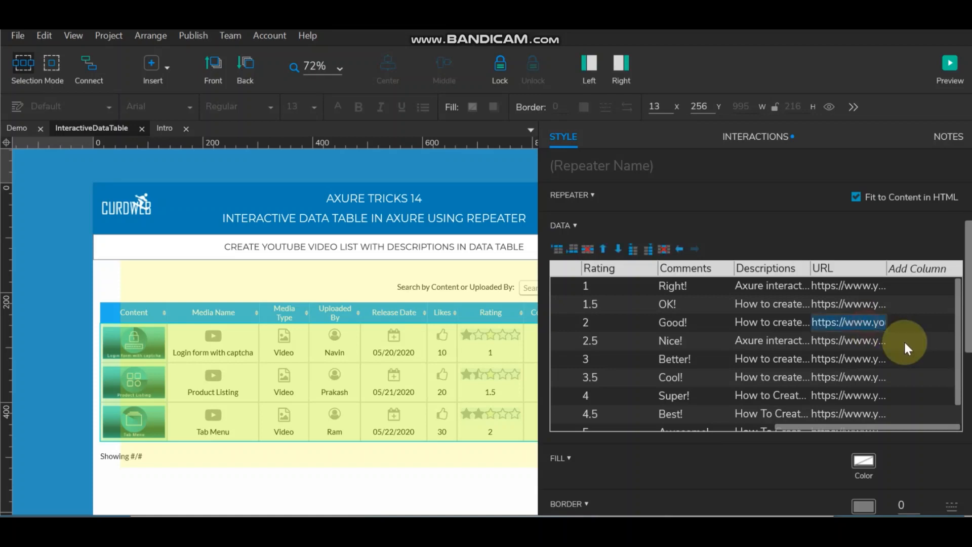
pyautogui.click(31, 130)
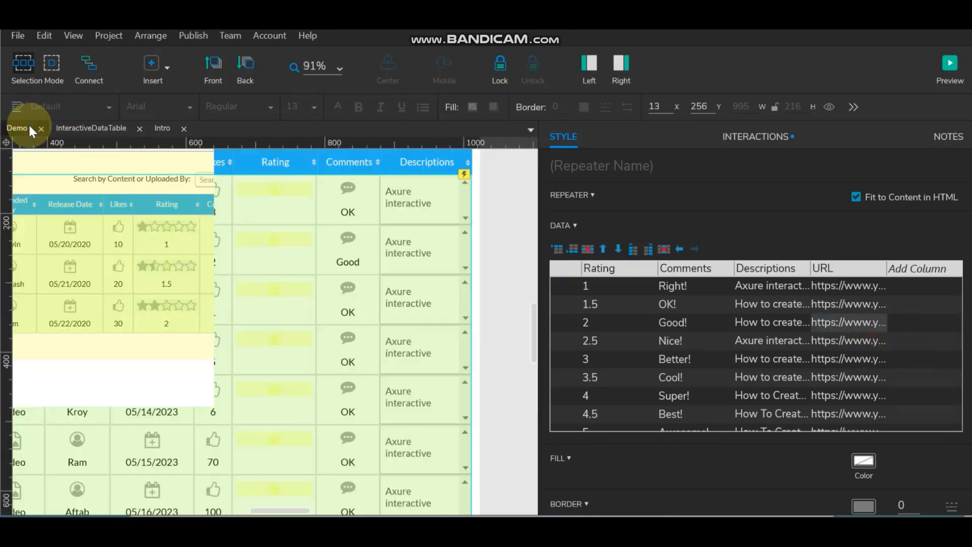
pyautogui.hotkey('ctrl', 'v')
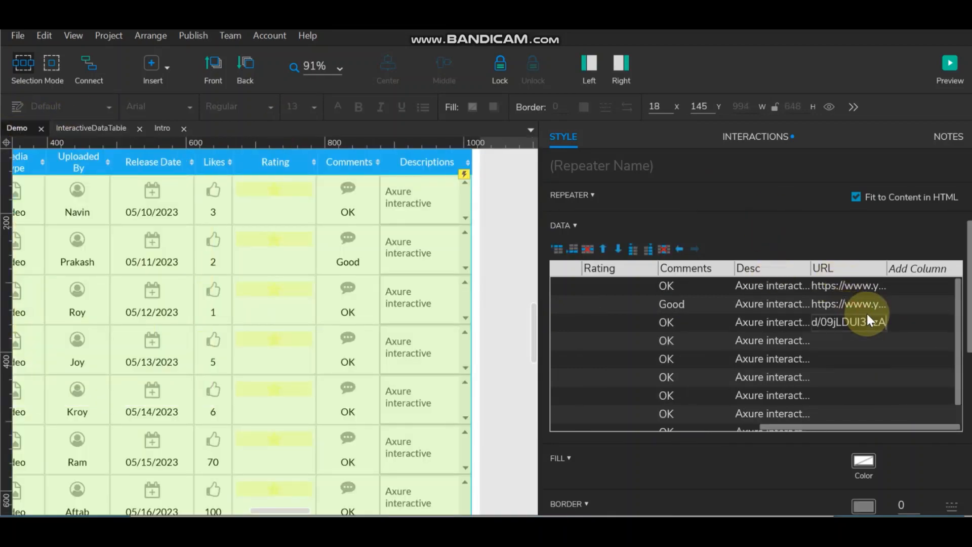
pyautogui.doubleClick(830, 339)
pyautogui.hotkey('ctrl', 'v')
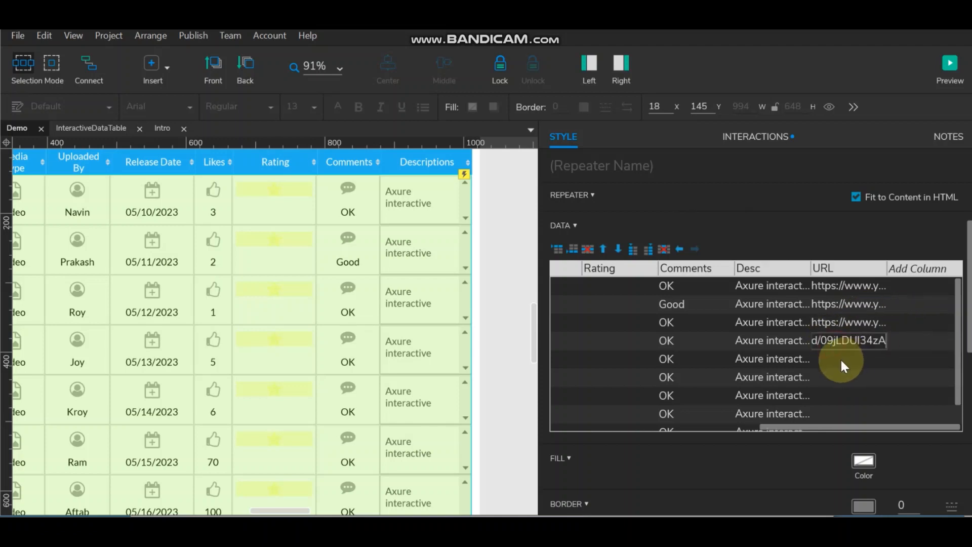
pyautogui.doubleClick(840, 361)
pyautogui.write('https://www.youtube.com/embed/09jLDUI34zA')
pyautogui.doubleClick(843, 373)
pyautogui.write('https://www.youtube.com/embed/09jLDUI34zA')
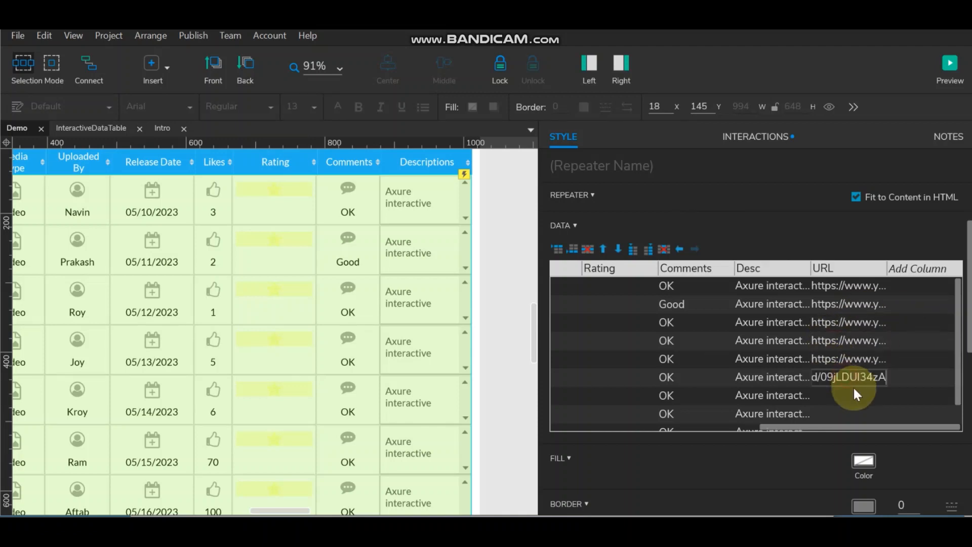
pyautogui.doubleClick(853, 394)
pyautogui.hotkey('ctrl', 'v')
pyautogui.scroll(-1, 861, 366)
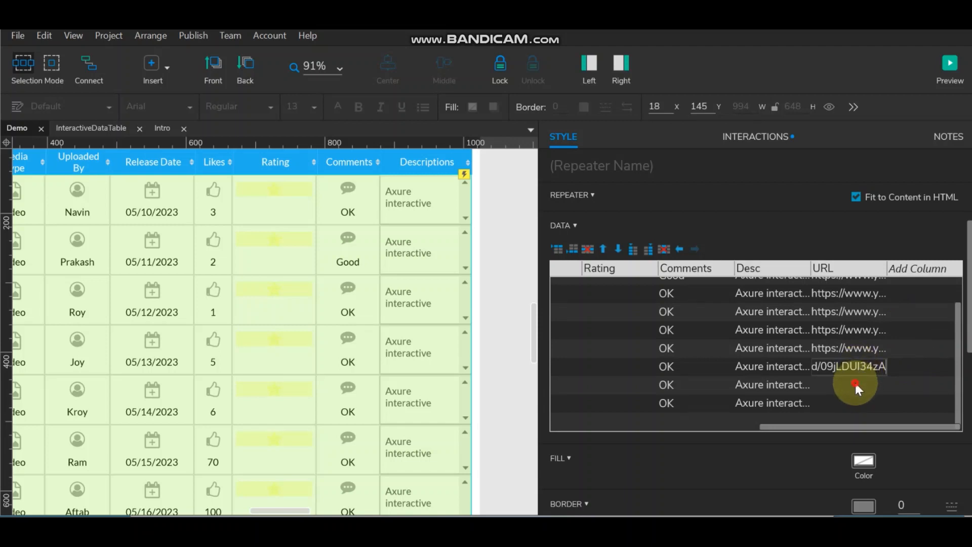
pyautogui.doubleClick(855, 385)
pyautogui.write('https://www.youtube.com/embed/09jLDUI34zA')
pyautogui.doubleClick(858, 403)
pyautogui.write('https://www.youtube.com/embed/09jLDUI34zA')
pyautogui.press('Return')
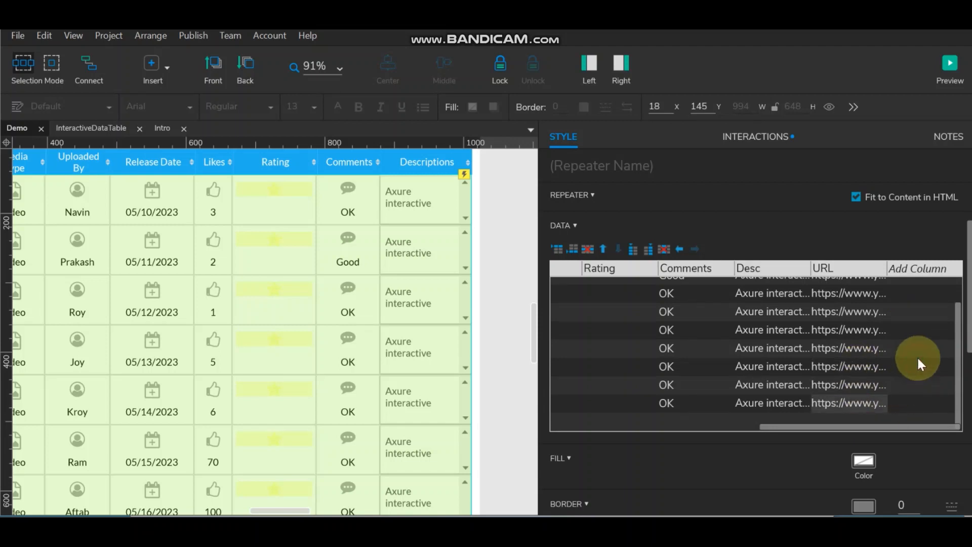
# Step: Open the Demo repeater's item for editing and open state 1 of its Rating dynamic panel
pyautogui.scroll(2, 918, 342)
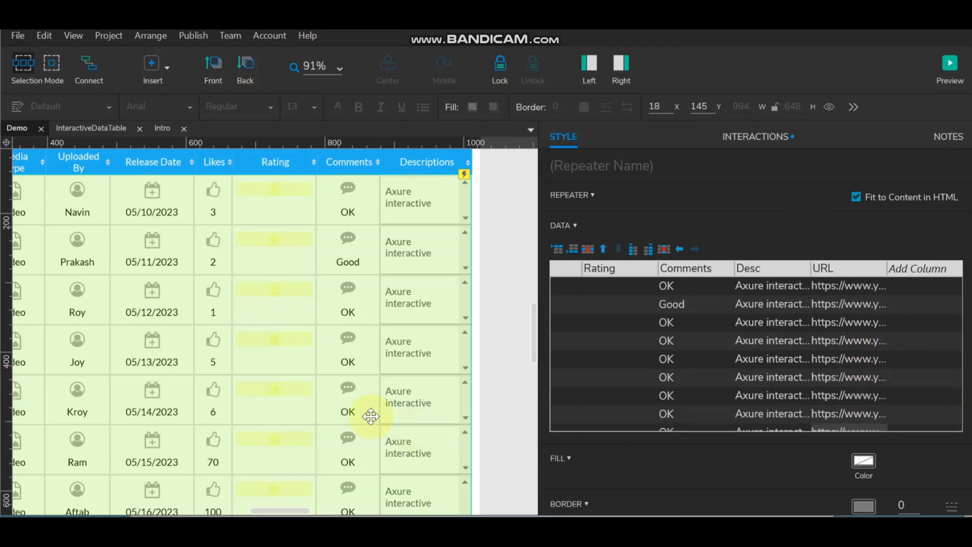
pyautogui.hscroll(-5, 283, 508)
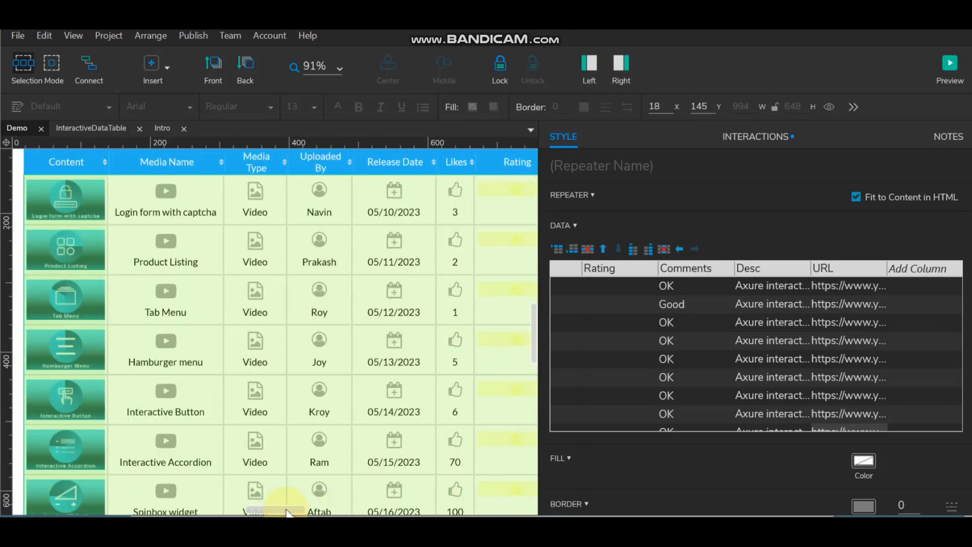
pyautogui.scroll(3, 500, 232)
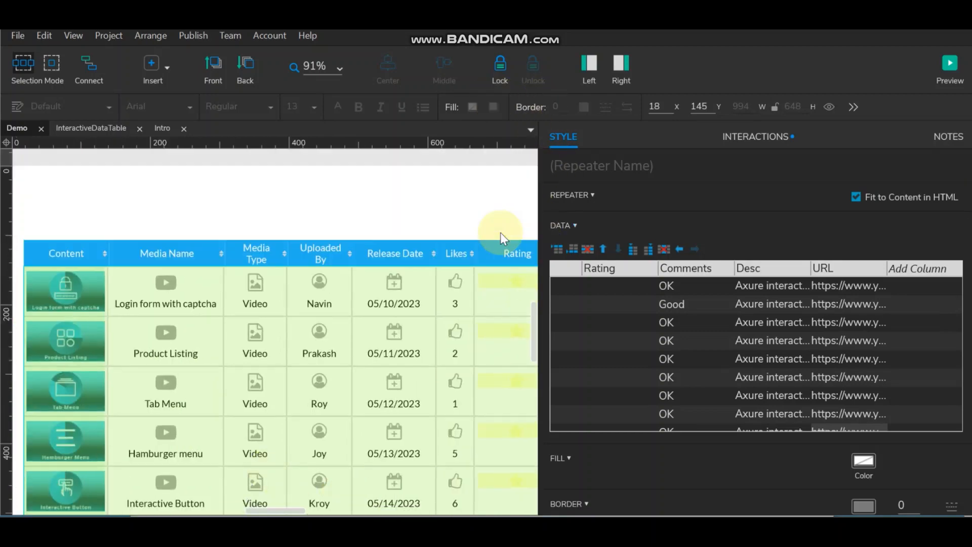
pyautogui.doubleClick(381, 365)
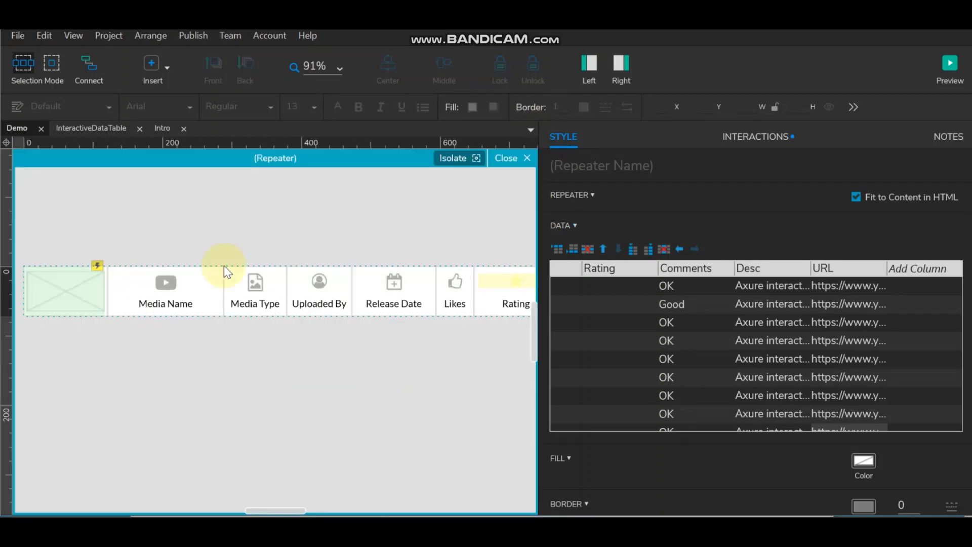
pyautogui.hscroll(3, 286, 510)
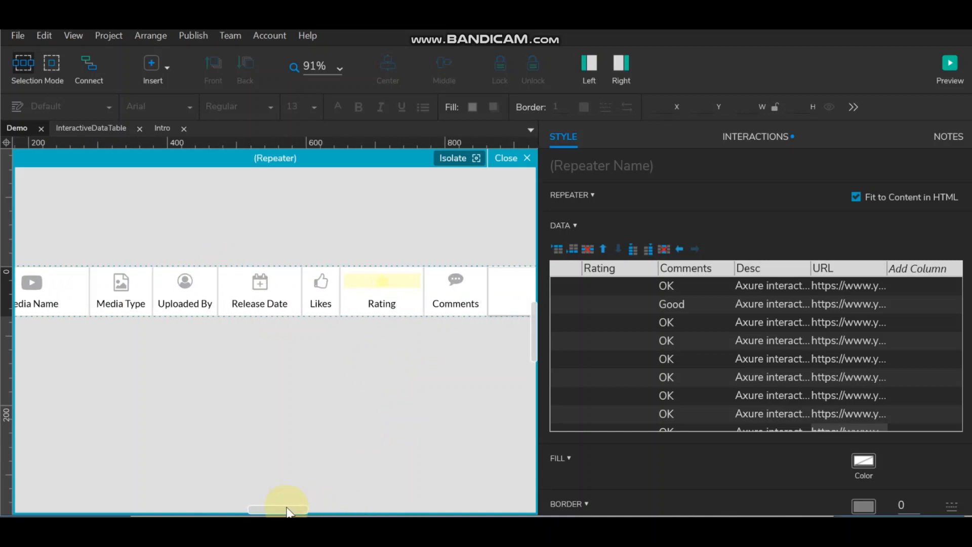
pyautogui.click(380, 278)
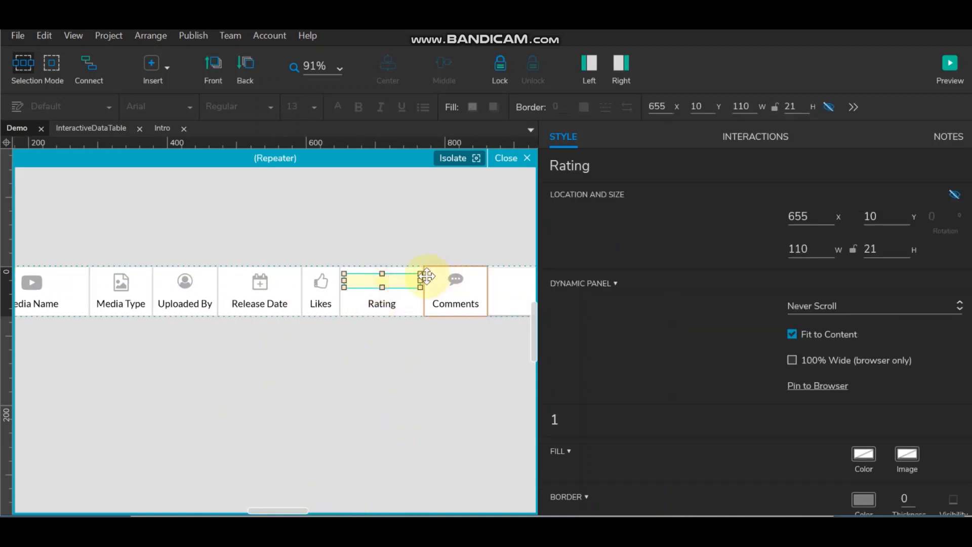
pyautogui.doubleClick(398, 284)
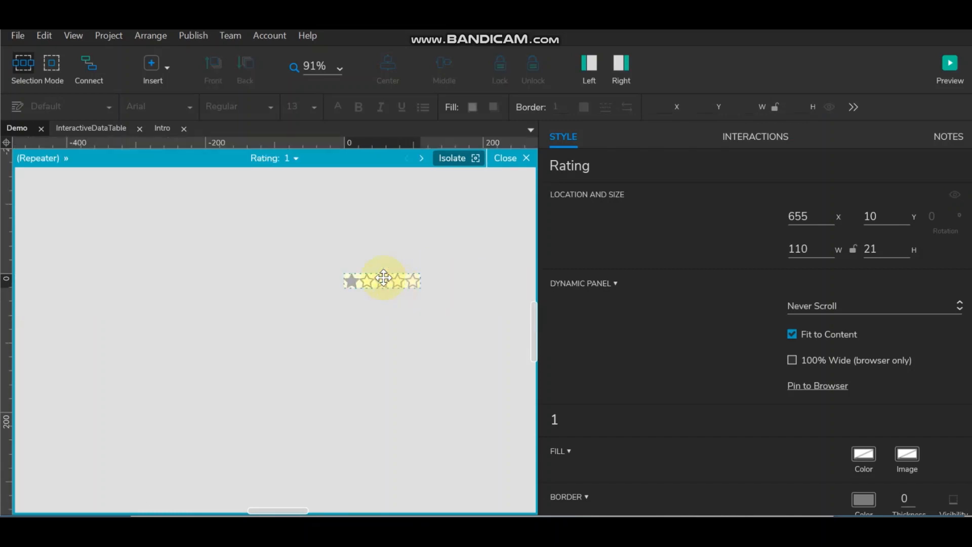
# Step: Examine the star artwork in states 1 and 1.5 of the Rating dynamic panel
pyautogui.click(296, 158)
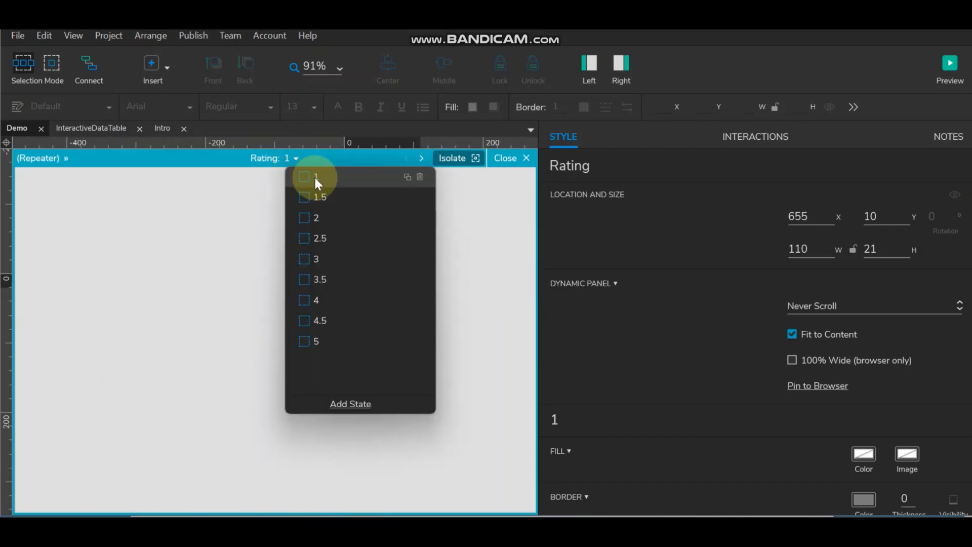
pyautogui.click(187, 212)
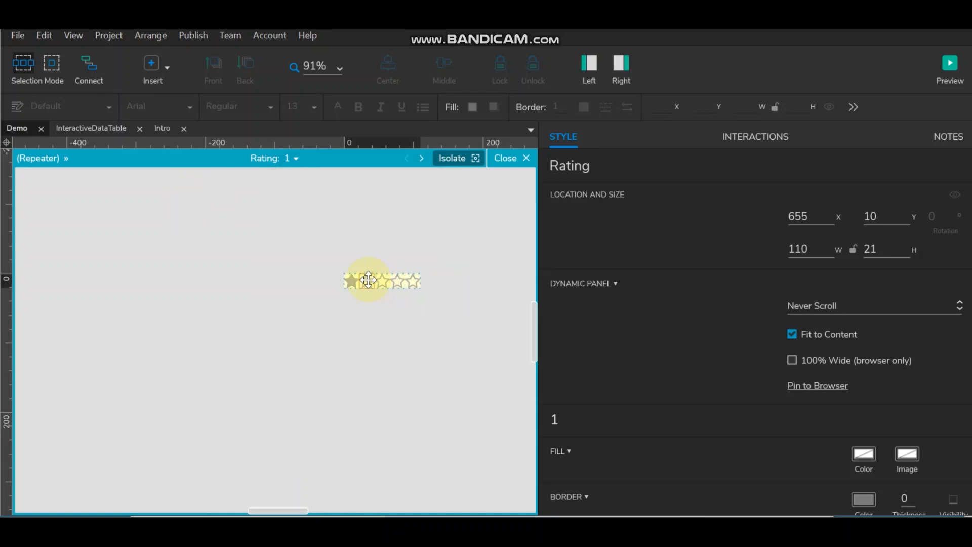
pyautogui.click(352, 285)
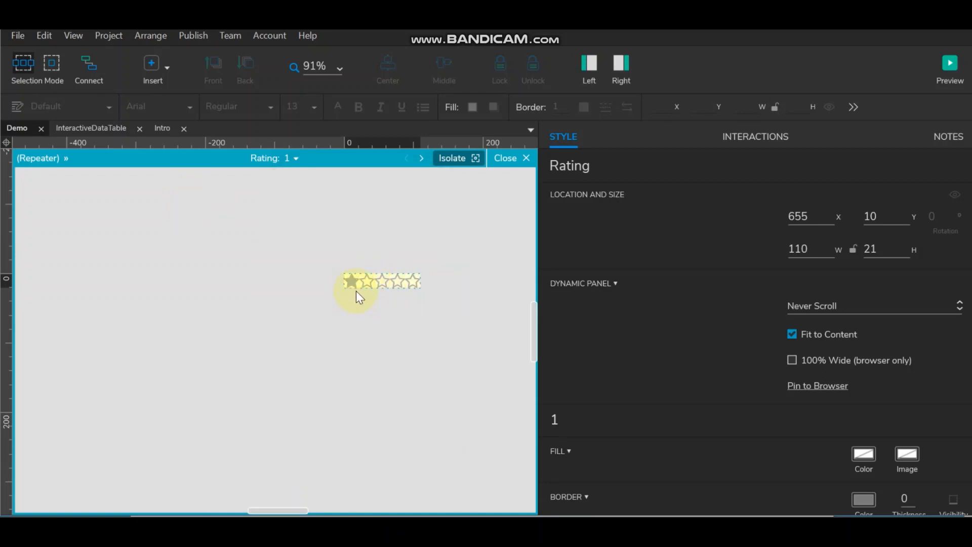
pyautogui.click(293, 158)
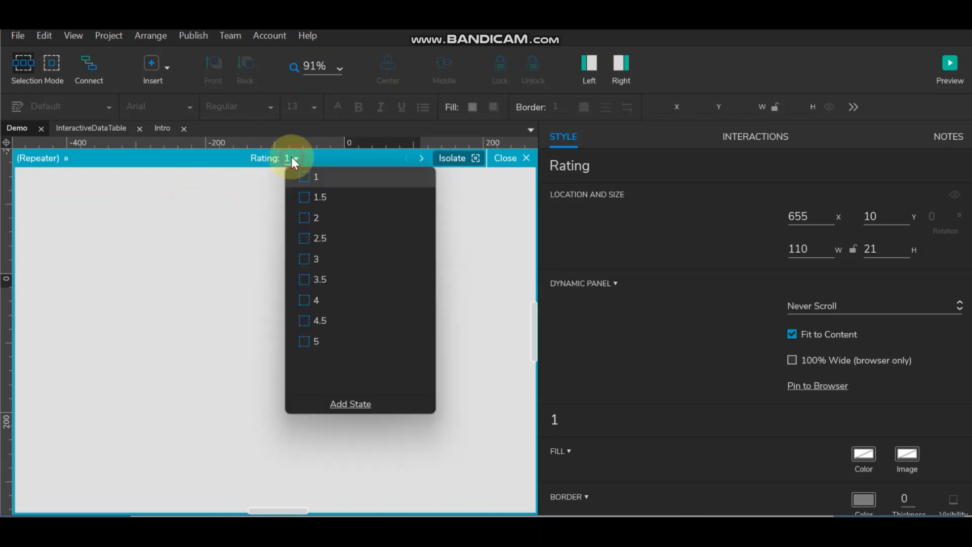
pyautogui.click(312, 197)
pyautogui.click(190, 229)
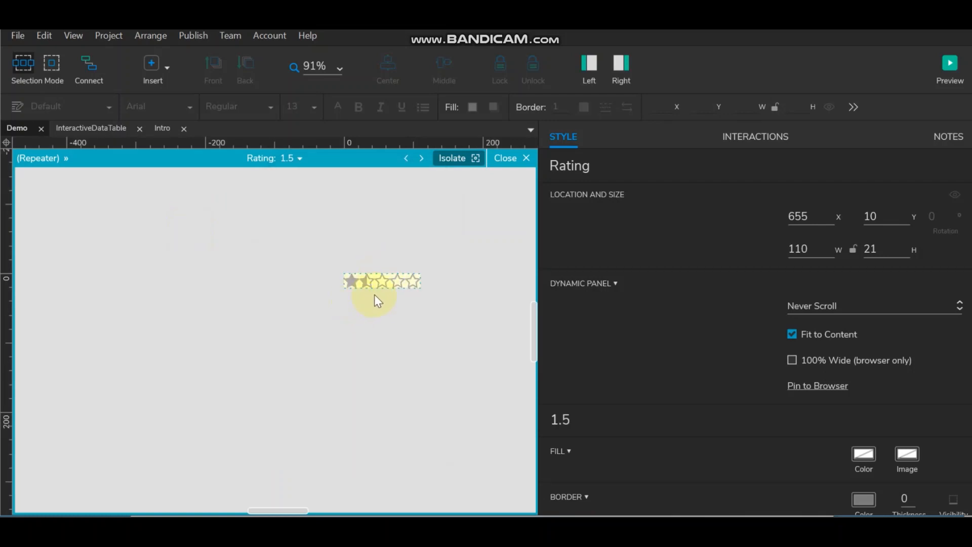
pyautogui.click(363, 285)
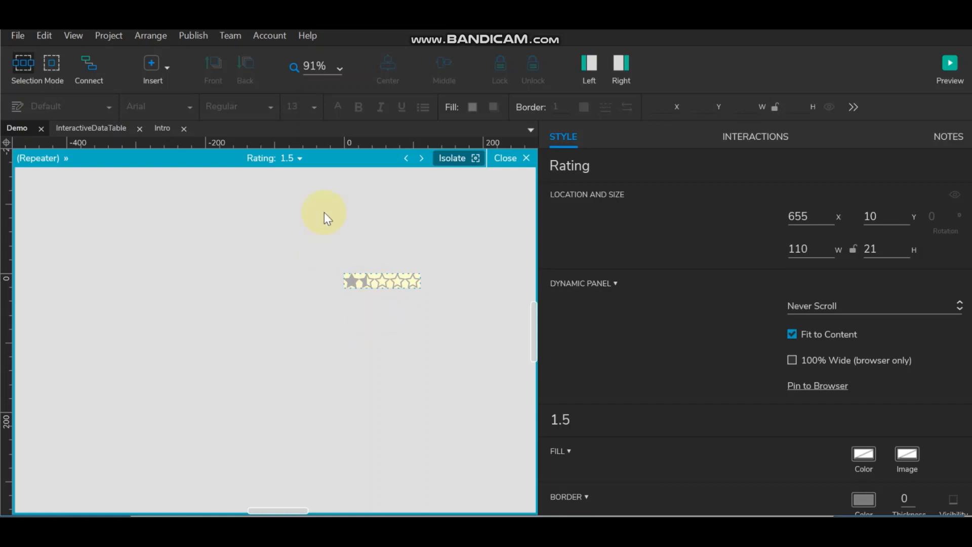
# Step: Examine the star artwork in states 2, 2.5, 3 and 3.5 of the Rating dynamic panel
pyautogui.click(302, 160)
pyautogui.click(308, 216)
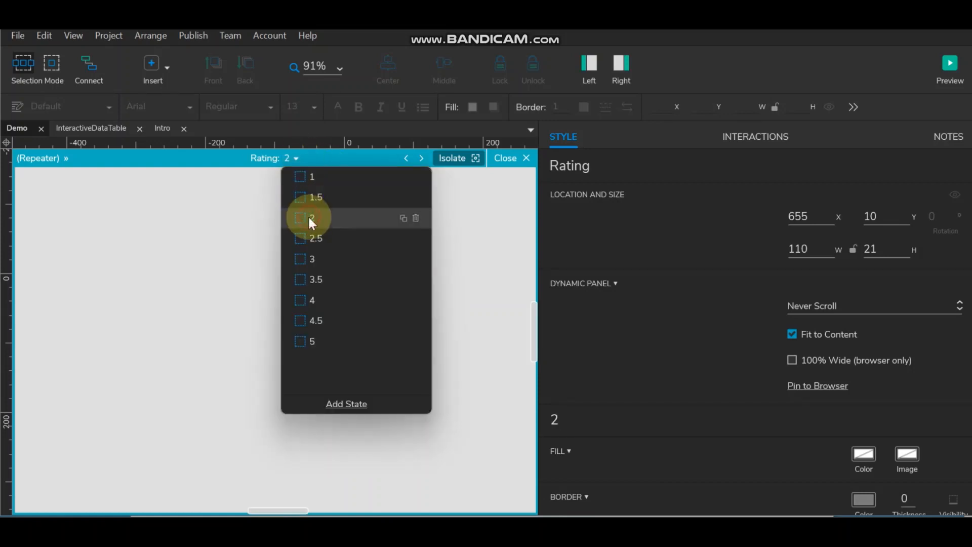
pyautogui.click(172, 258)
pyautogui.click(296, 158)
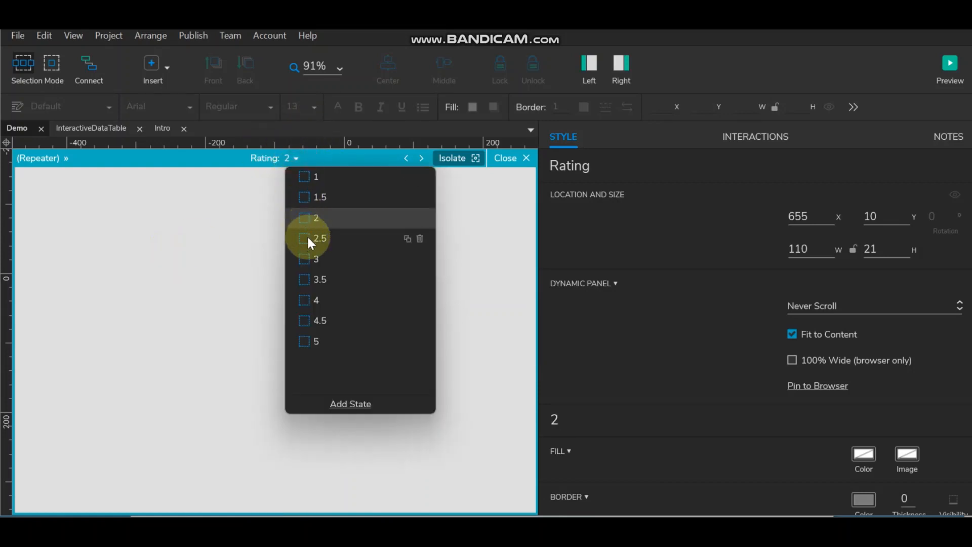
pyautogui.click(307, 237)
pyautogui.click(198, 246)
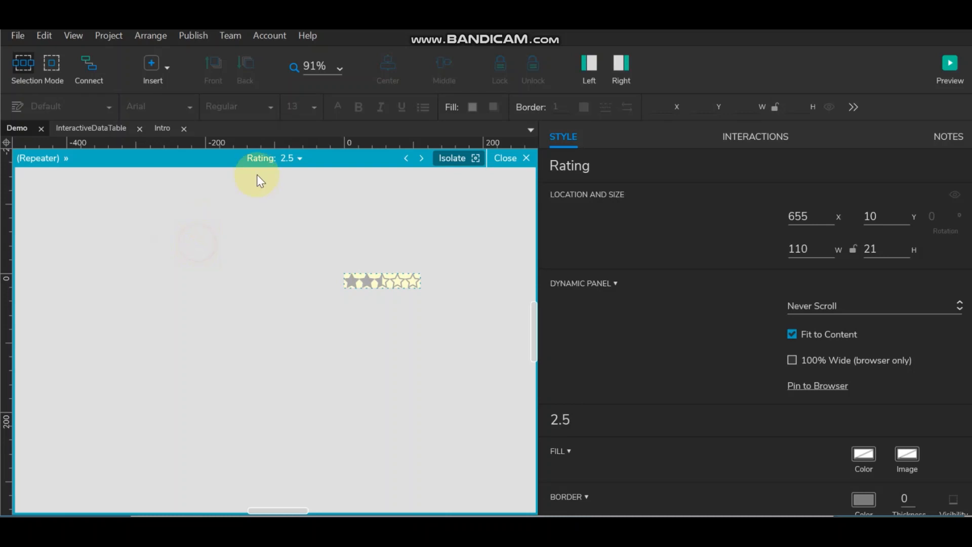
pyautogui.click(296, 158)
pyautogui.click(309, 257)
pyautogui.click(214, 259)
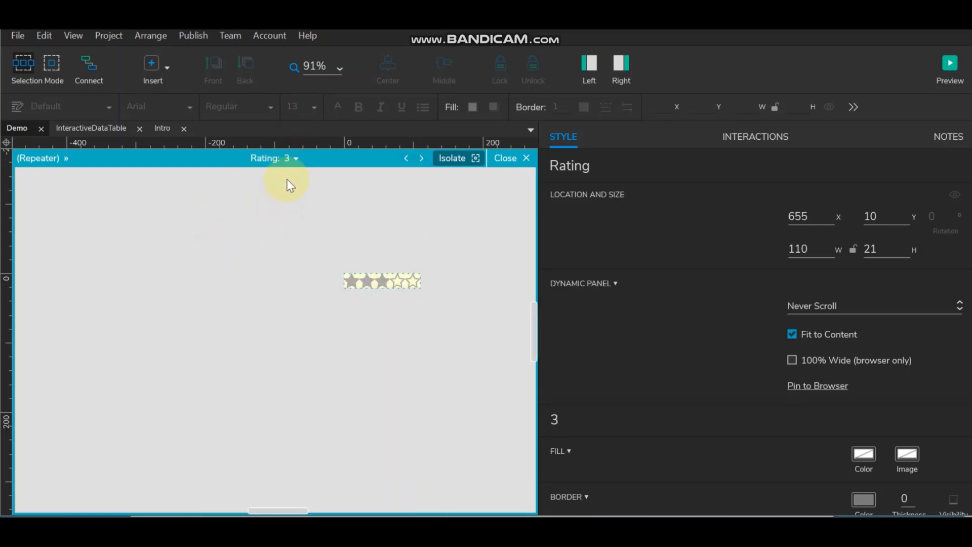
pyautogui.click(298, 158)
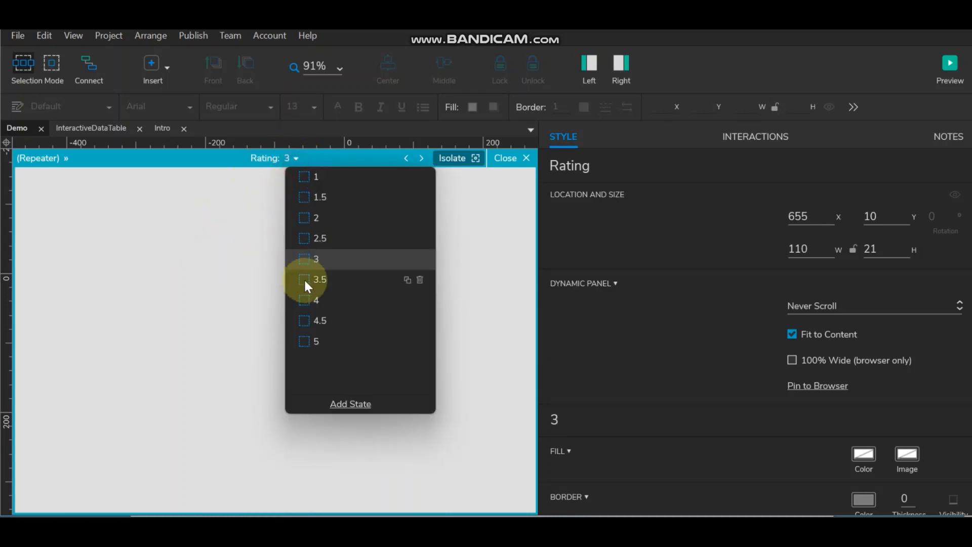
pyautogui.click(306, 279)
pyautogui.click(174, 288)
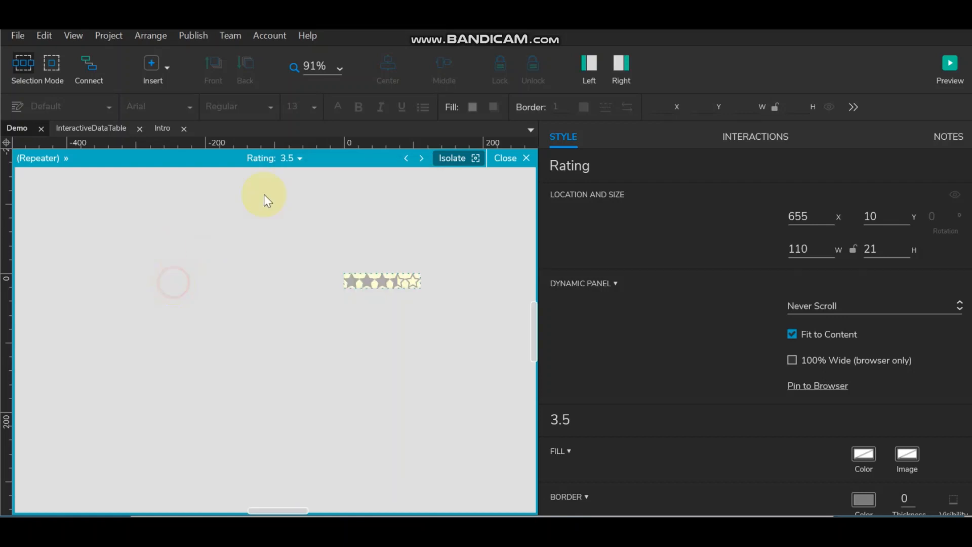
# Step: Close the Rating panel's state and inspect the Rating column in the repeater's data set
pyautogui.click(518, 161)
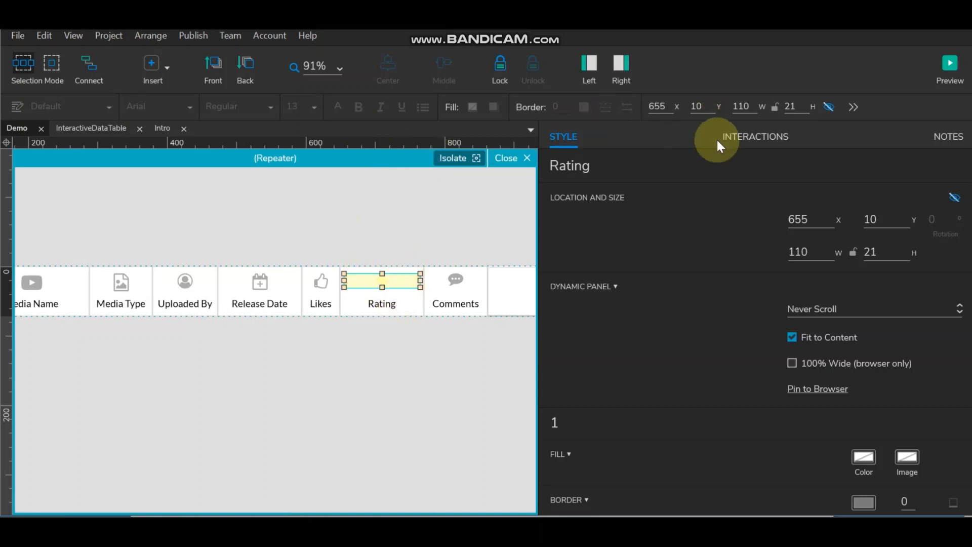
pyautogui.click(388, 339)
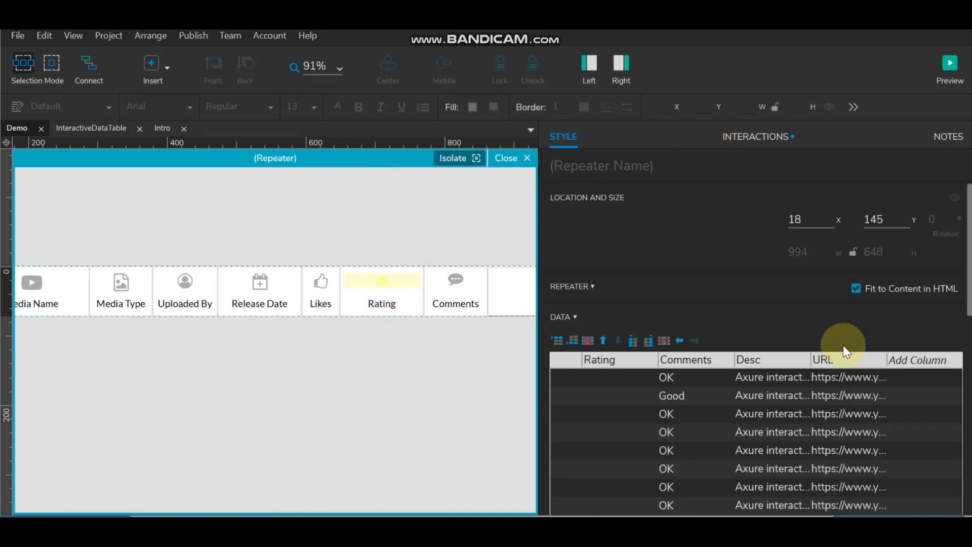
pyautogui.scroll(-3, 880, 349)
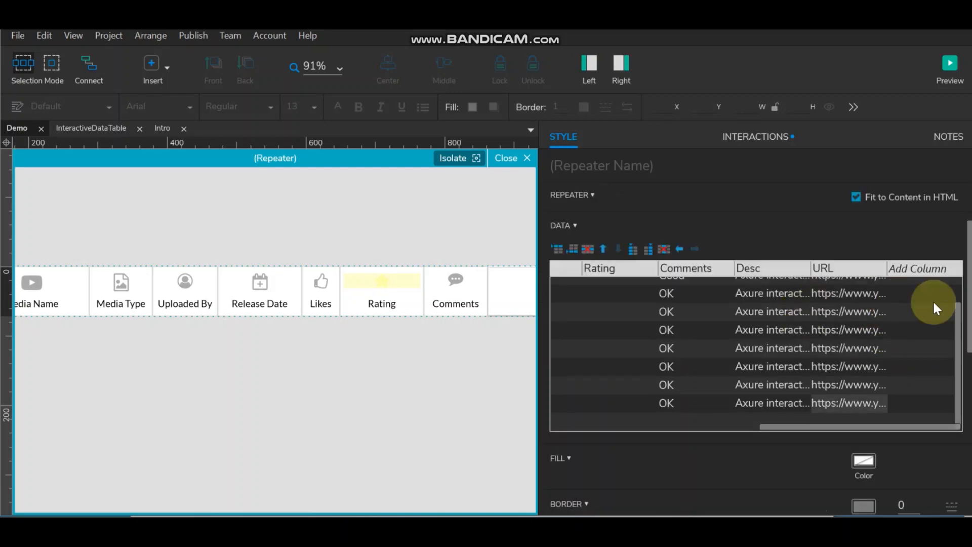
pyautogui.moveTo(783, 423); pyautogui.dragTo(721, 422)
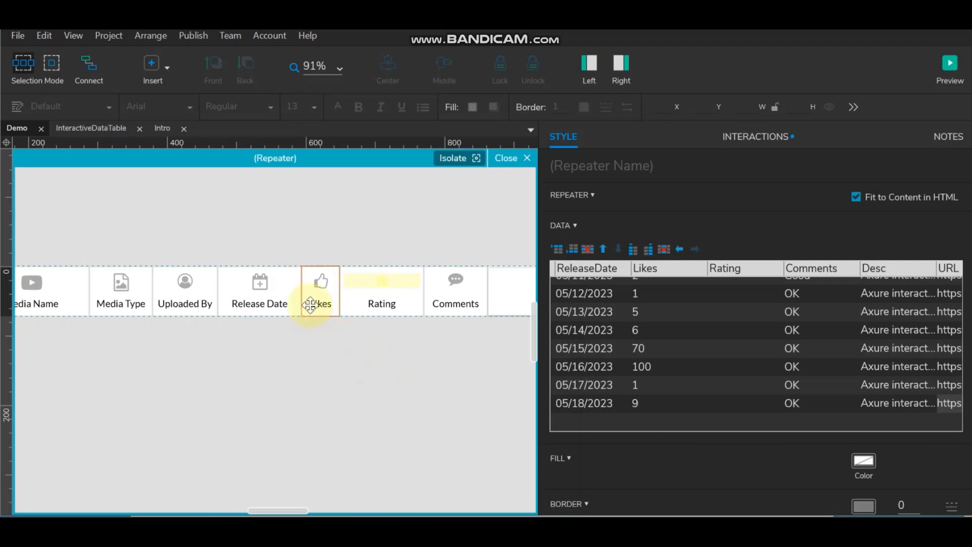
# Step: Close the repeater item and review the repeater's Item Loaded interactions
pyautogui.click(508, 159)
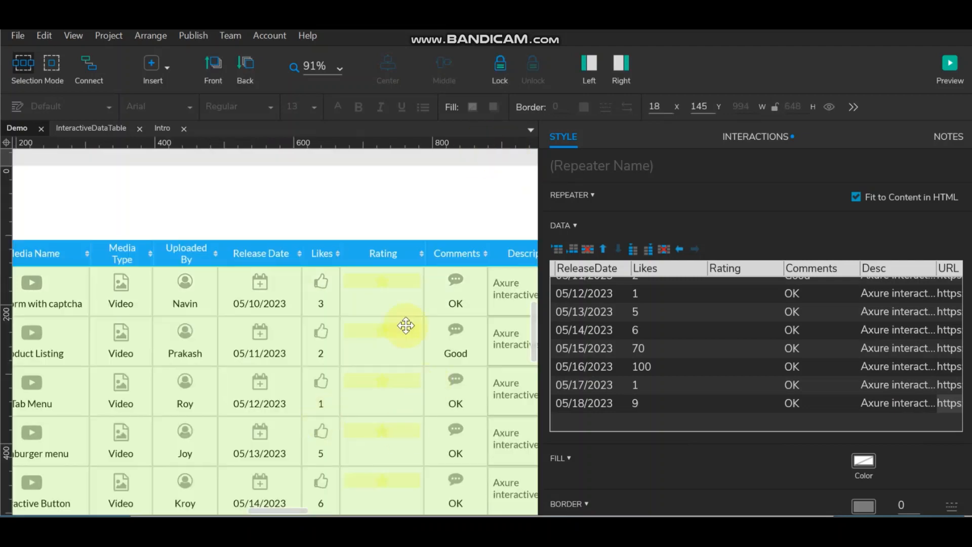
pyautogui.scroll(-5, 407, 313)
pyautogui.scroll(4, 409, 300)
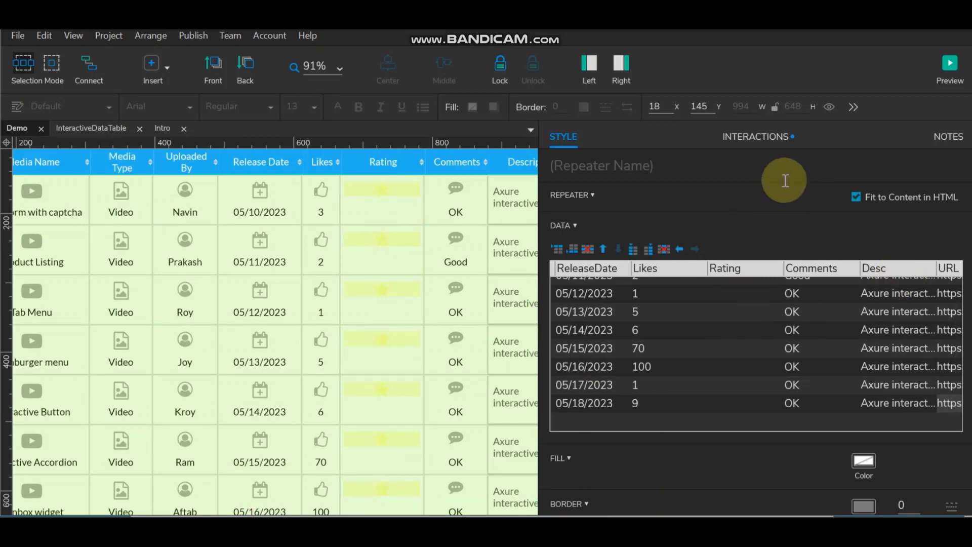
pyautogui.click(770, 138)
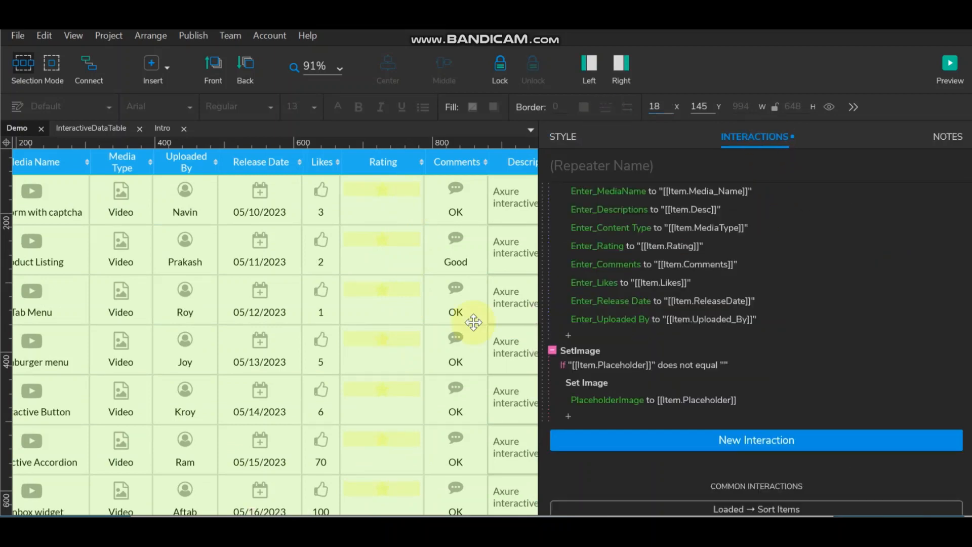
pyautogui.scroll(3, 721, 350)
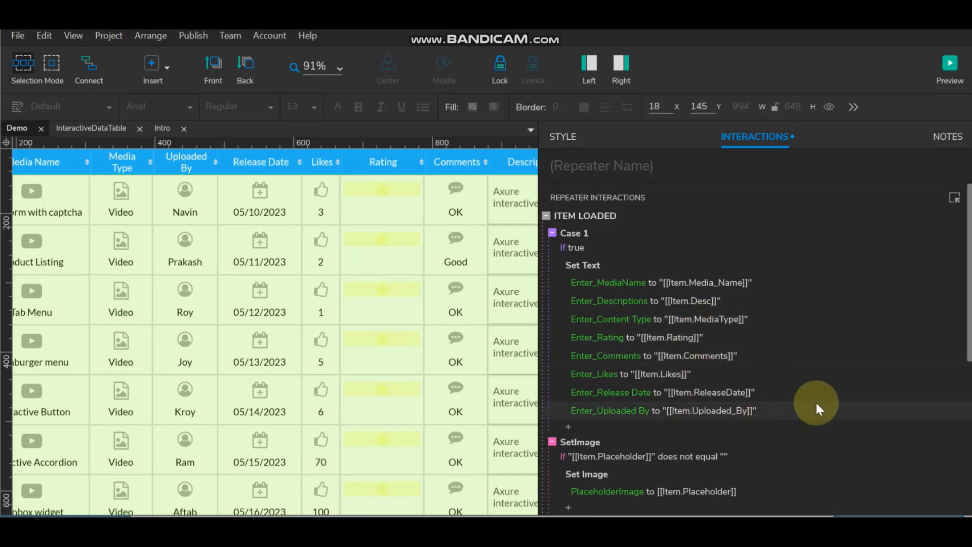
# Step: Open Case 1 of the Item Loaded event for editing and add another Set Text action with an empty target
pyautogui.doubleClick(573, 231)
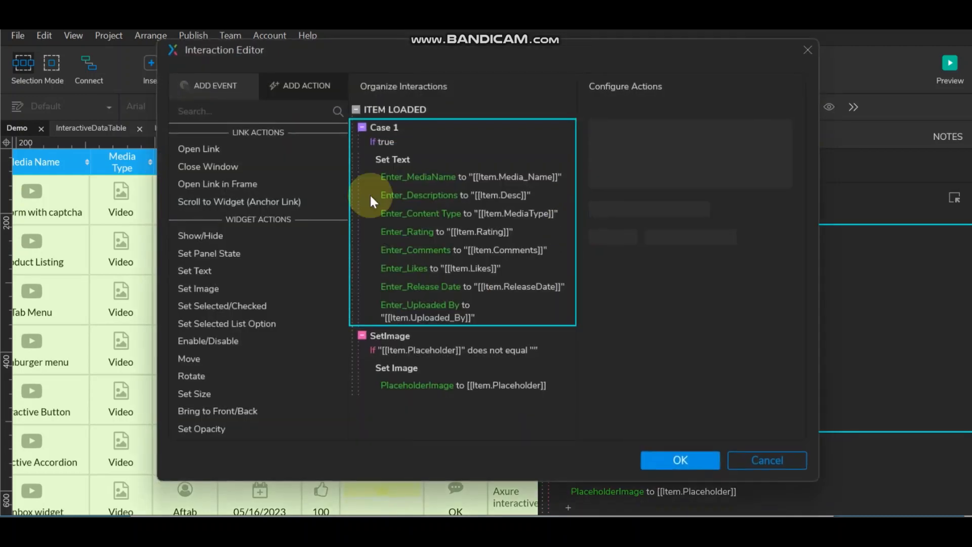
pyautogui.click(217, 271)
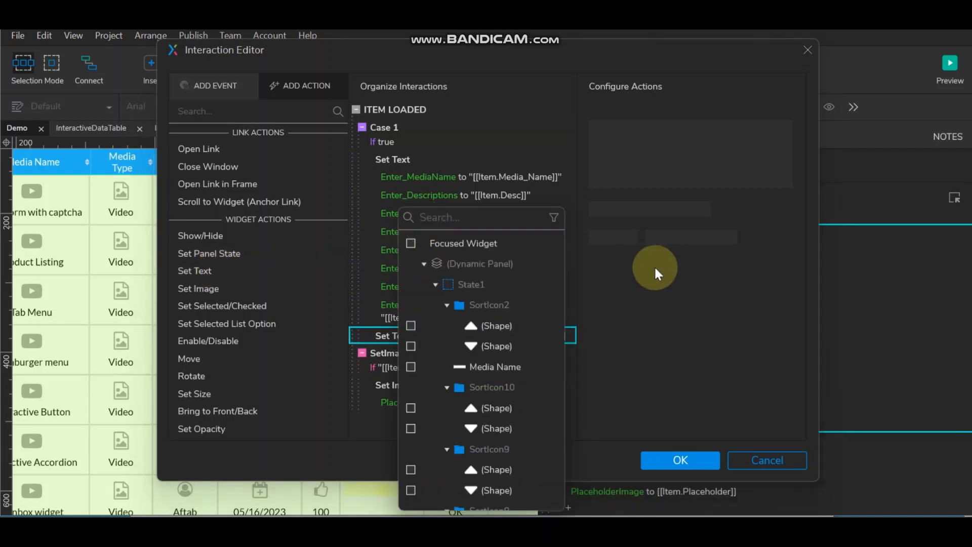
pyautogui.click(675, 277)
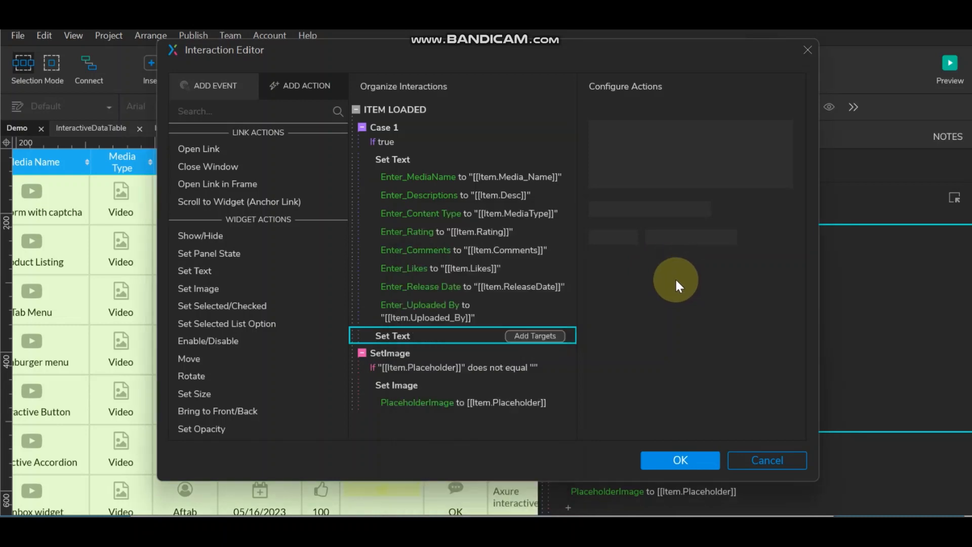
pyautogui.moveTo(520, 336)
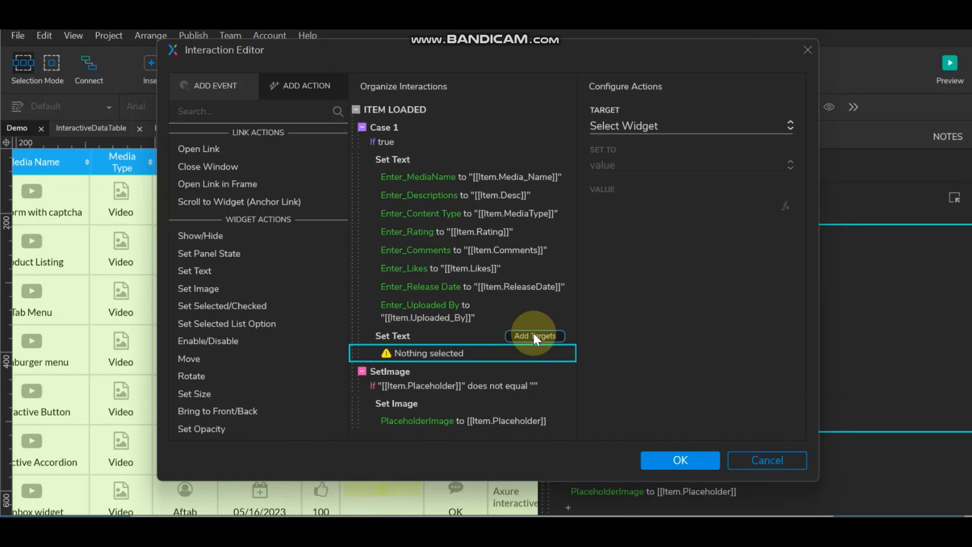
pyautogui.click(534, 336)
pyautogui.click(639, 332)
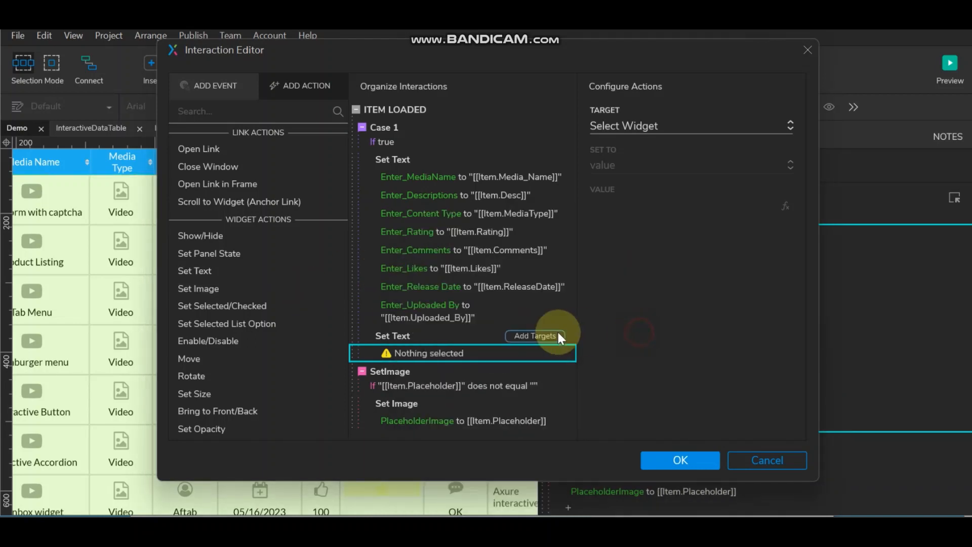
pyautogui.click(399, 336)
pyautogui.click(400, 348)
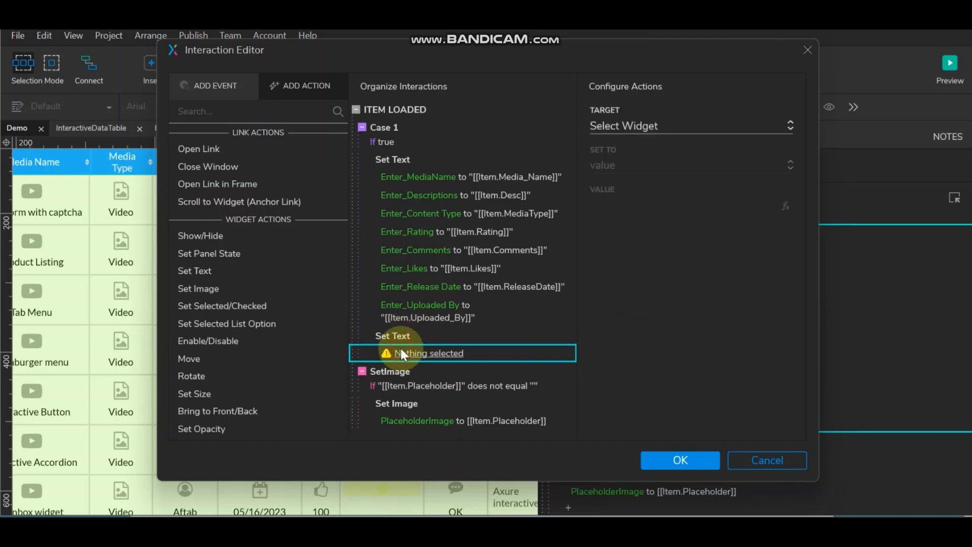
# Step: Search the widgets for "Enter" and make Enter_Rating the target of the new Set Text action
pyautogui.click(663, 127)
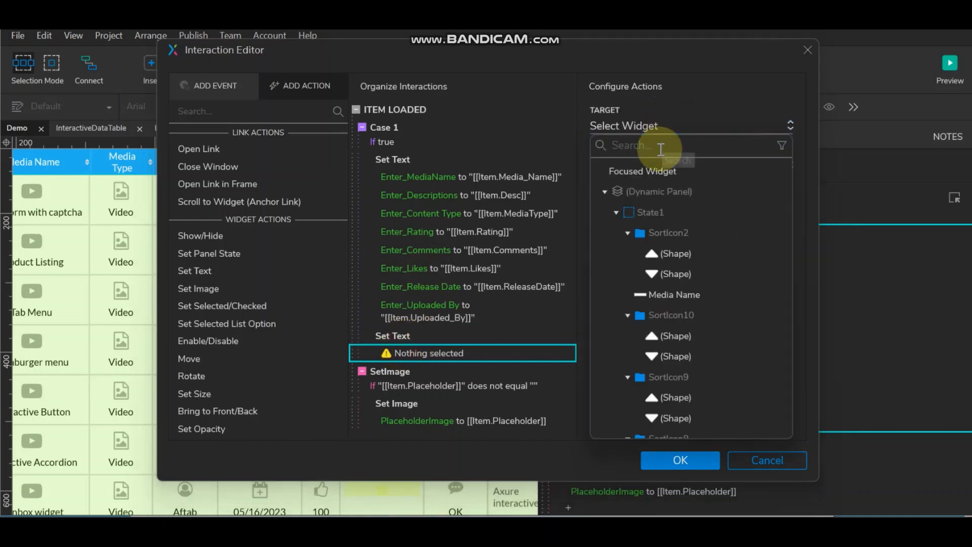
pyautogui.write('me')
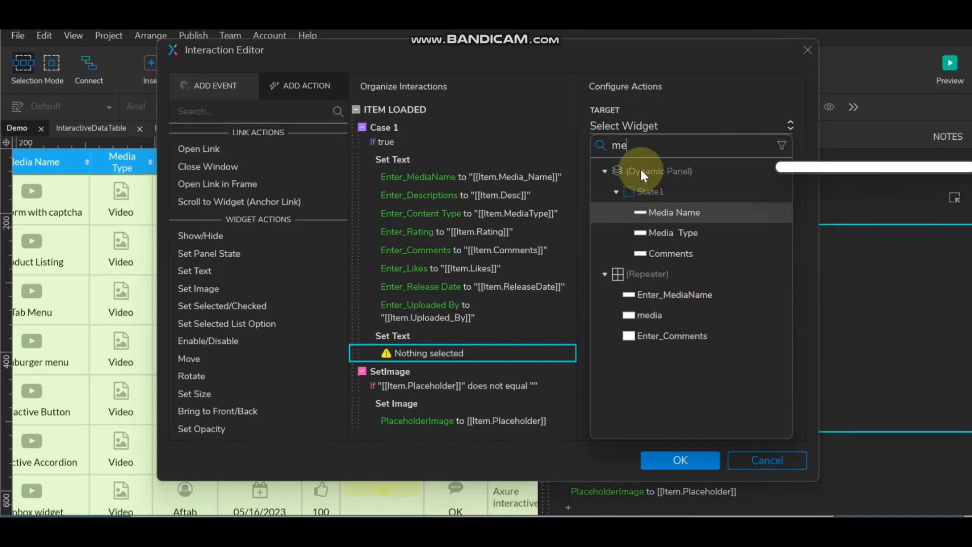
pyautogui.moveTo(630, 146); pyautogui.dragTo(588, 144)
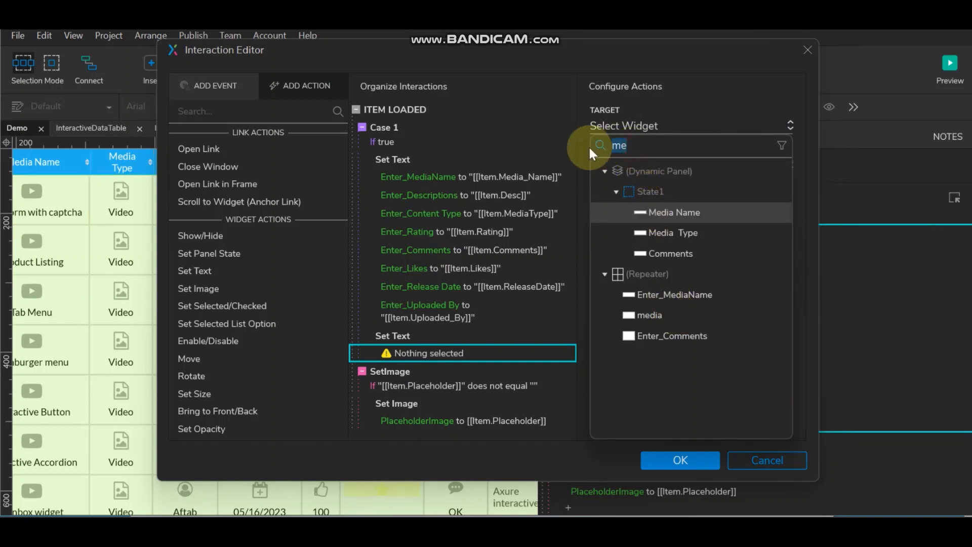
pyautogui.write('Enter')
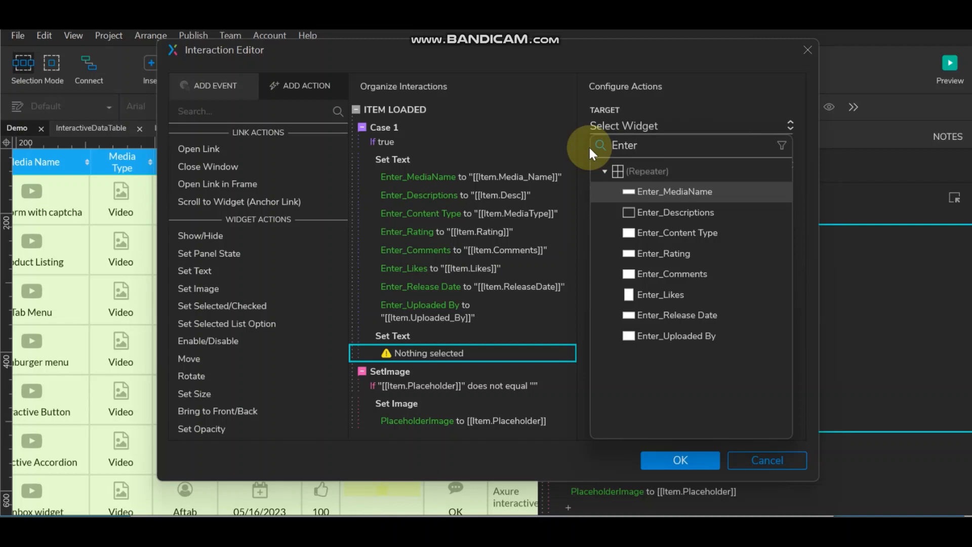
pyautogui.click(679, 255)
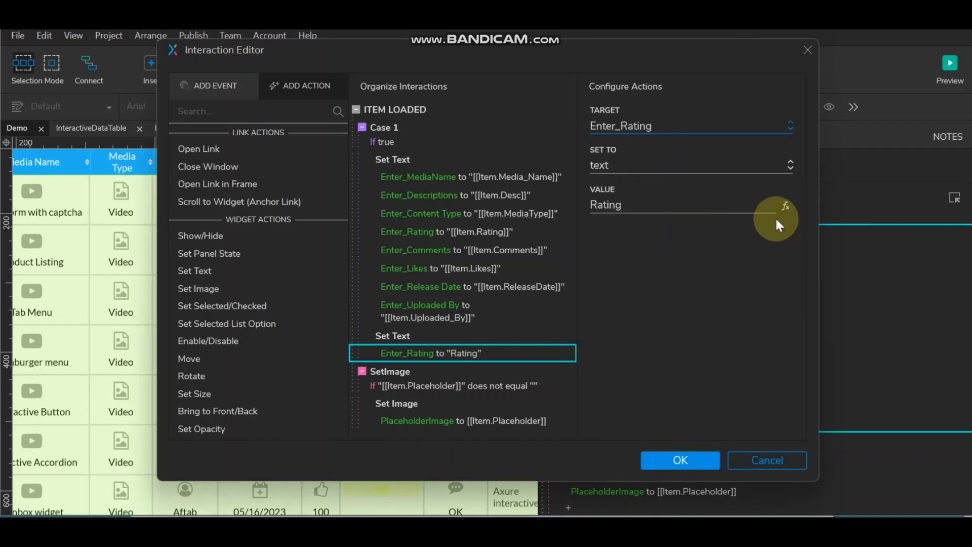
# Step: Set the Enter_Rating text value to [[Item.Rating]] and save the Item Loaded interaction
pyautogui.click(782, 206)
pyautogui.moveTo(336, 137); pyautogui.dragTo(122, 120)
pyautogui.press('BackSpace')
pyautogui.click(301, 107)
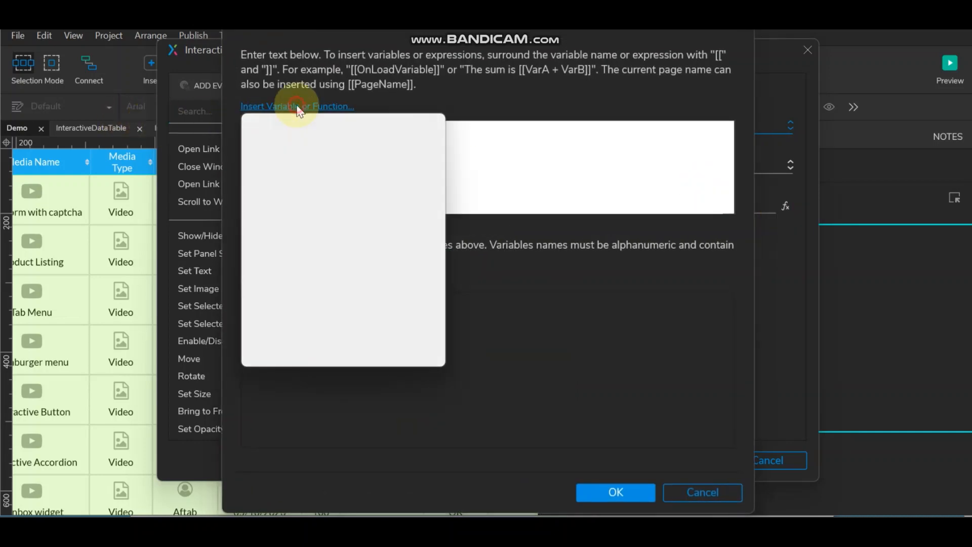
pyautogui.scroll(-2, 311, 270)
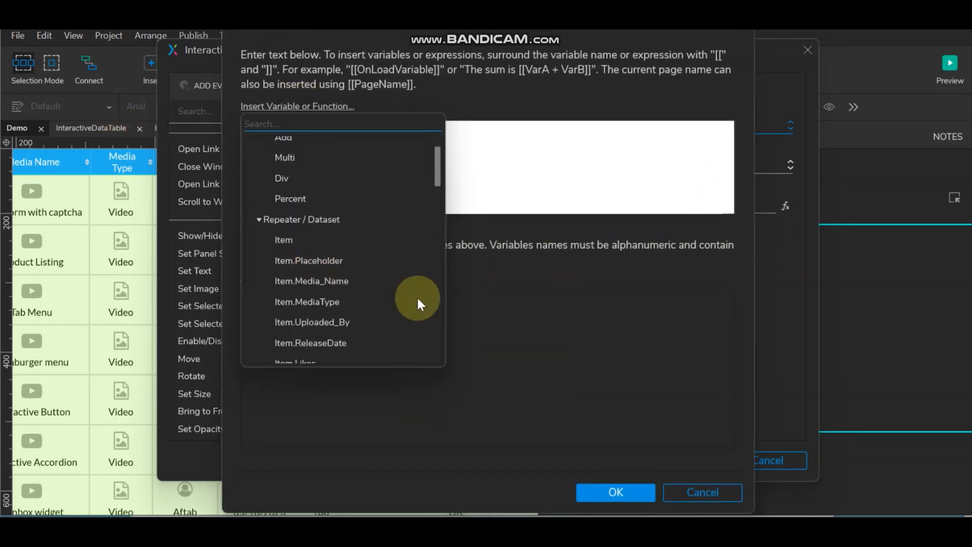
pyautogui.scroll(-2, 355, 314)
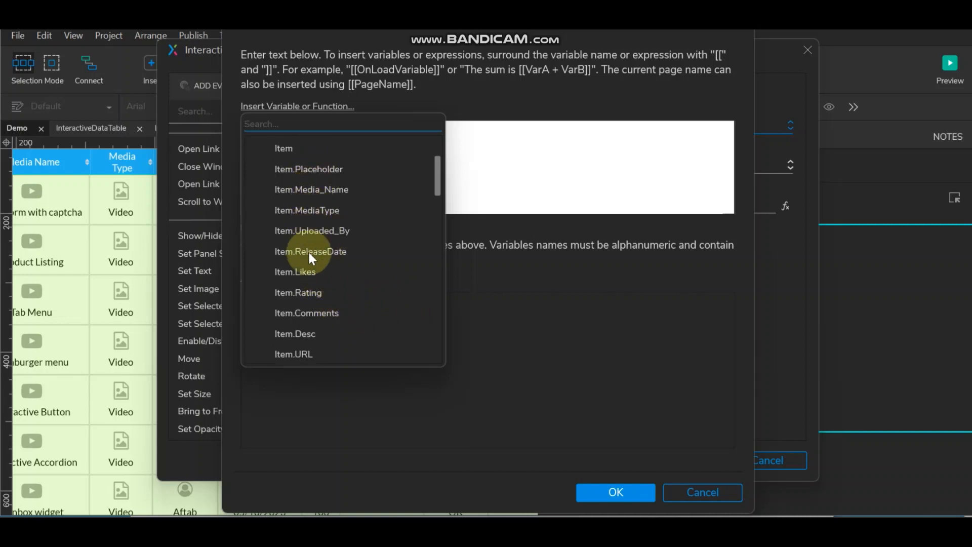
pyautogui.scroll(-2, 324, 327)
pyautogui.scroll(2, 320, 315)
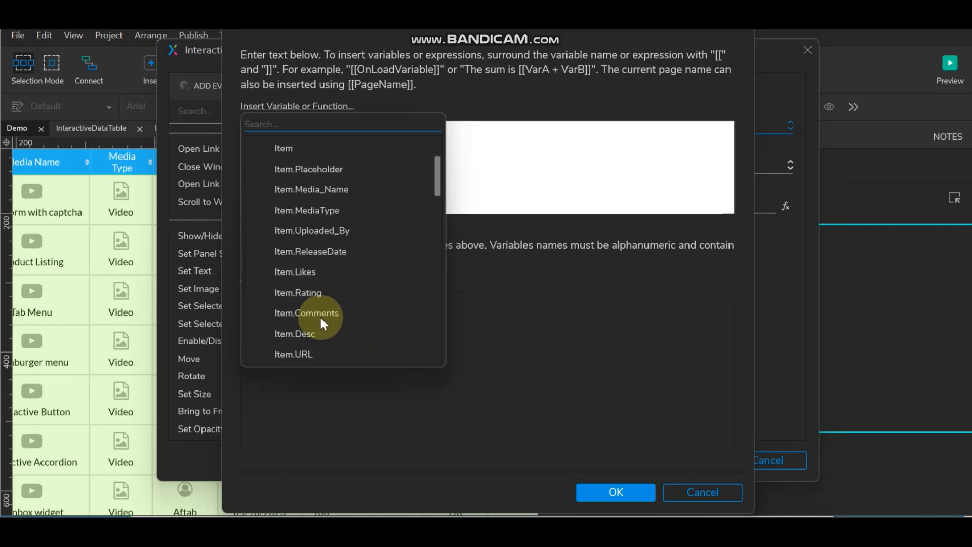
pyautogui.click(315, 292)
pyautogui.click(614, 491)
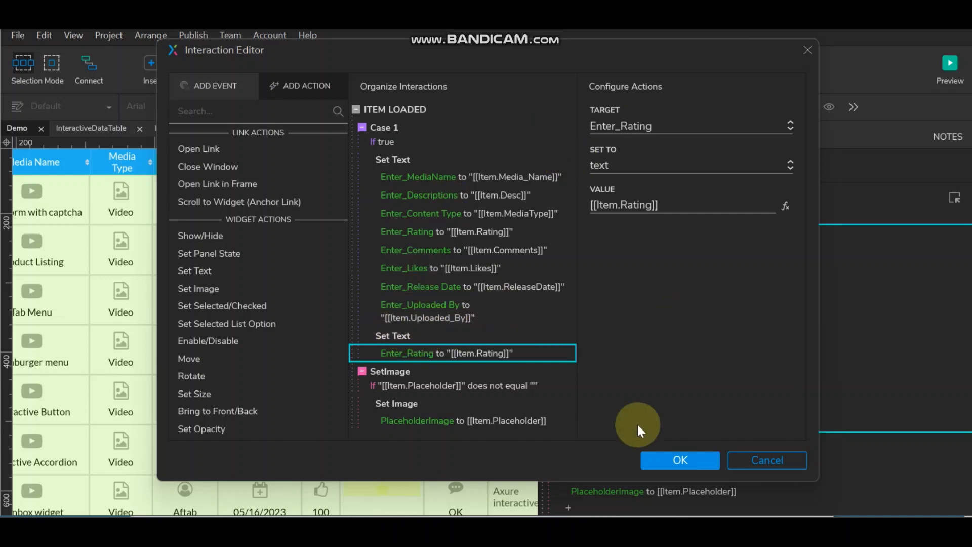
pyautogui.click(672, 458)
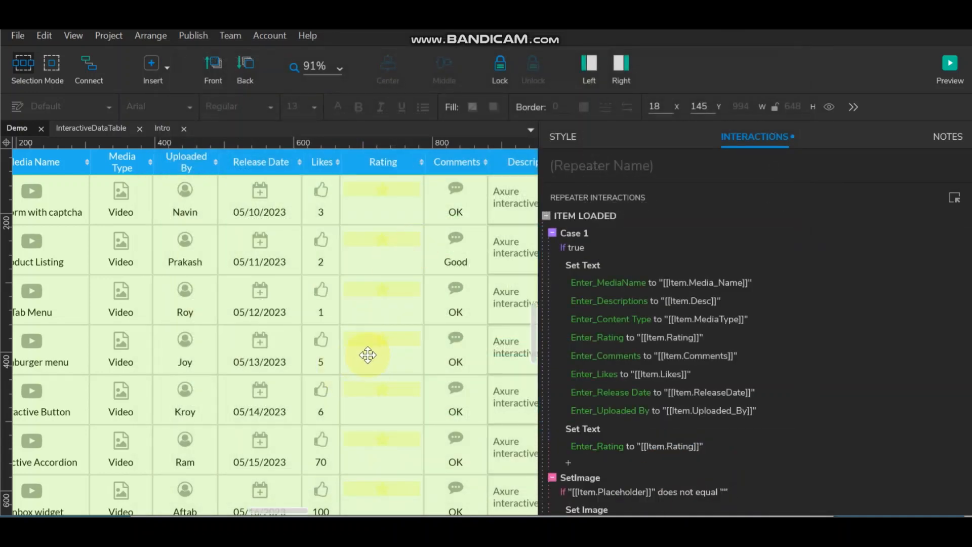
# Step: Enter ratings 1 and 2 in the Rating column for the first two rows of the repeater's data
pyautogui.click(568, 136)
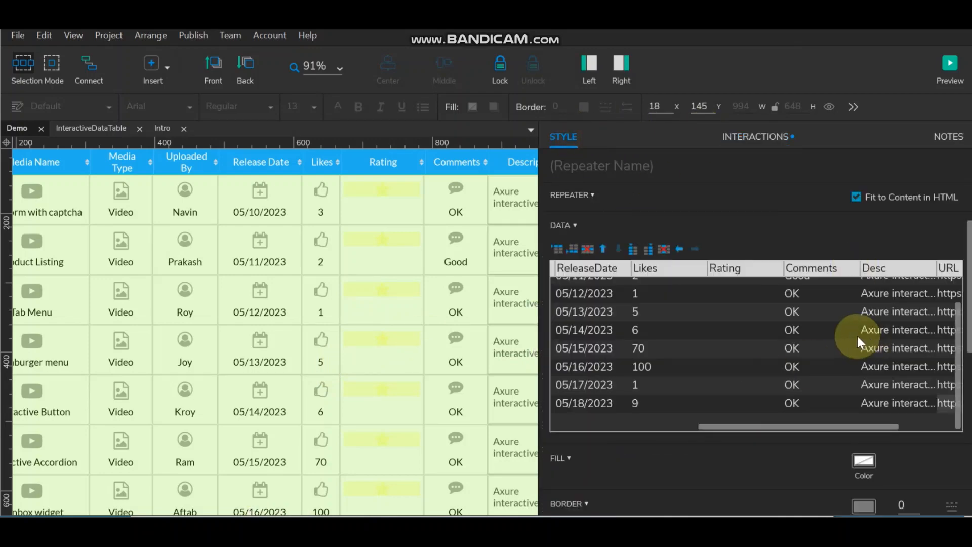
pyautogui.scroll(2, 759, 315)
pyautogui.click(741, 287)
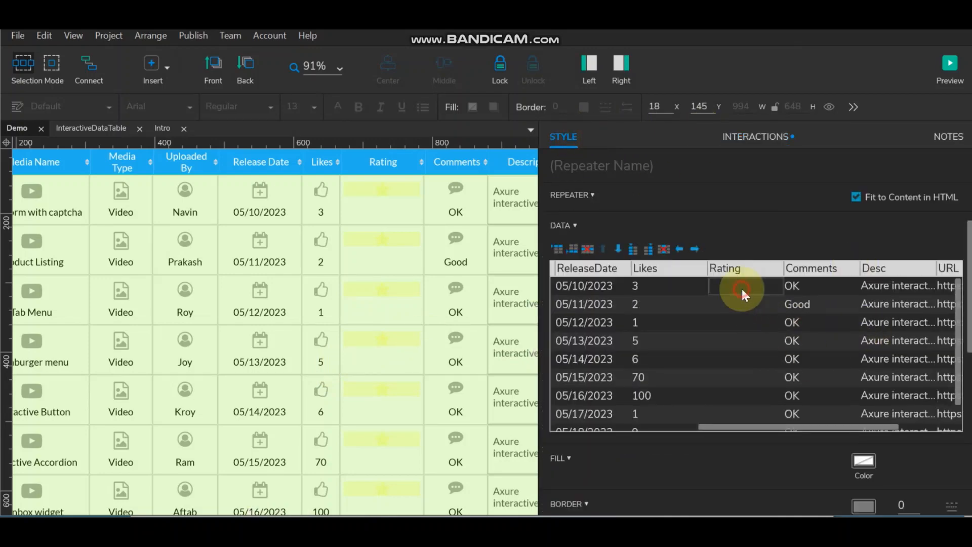
pyautogui.write('1')
pyautogui.click(739, 336)
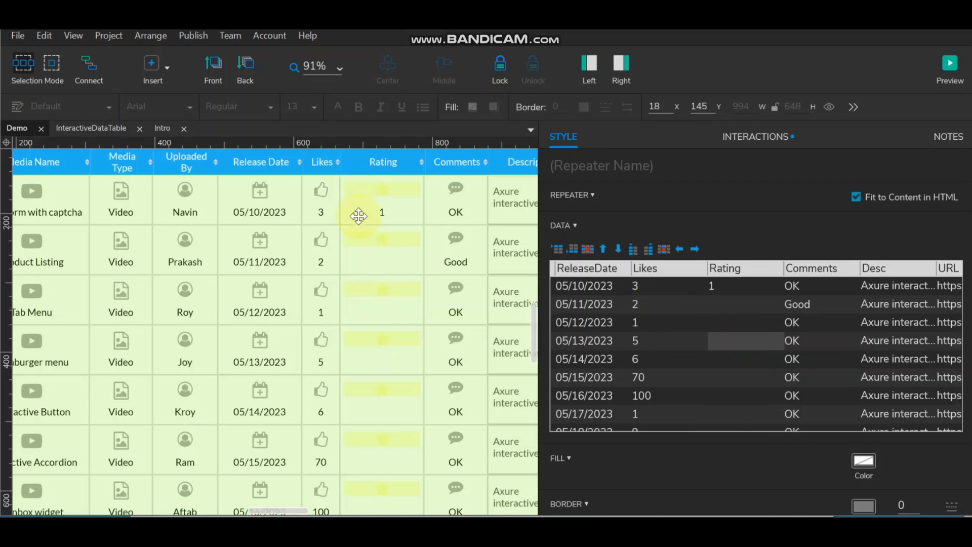
pyautogui.click(731, 303)
pyautogui.write('2')
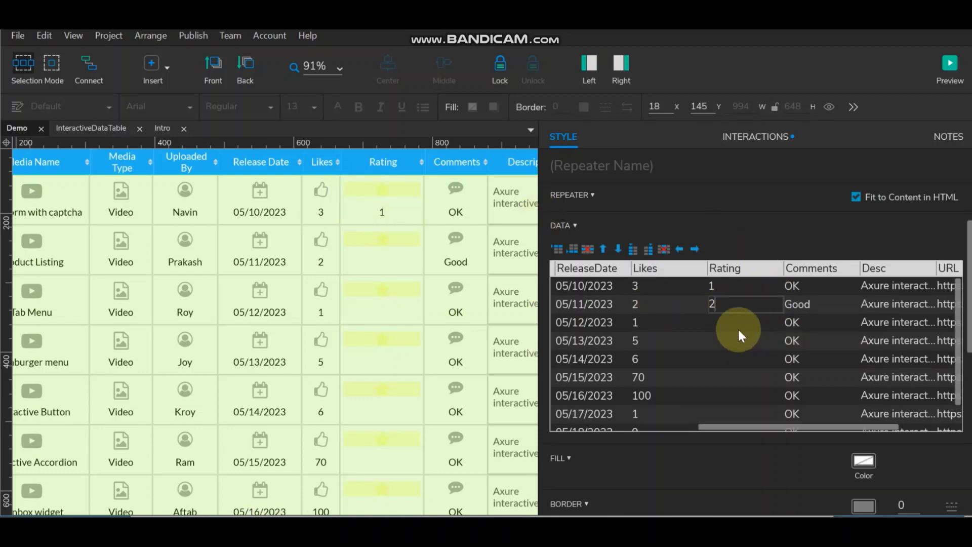
pyautogui.click(727, 324)
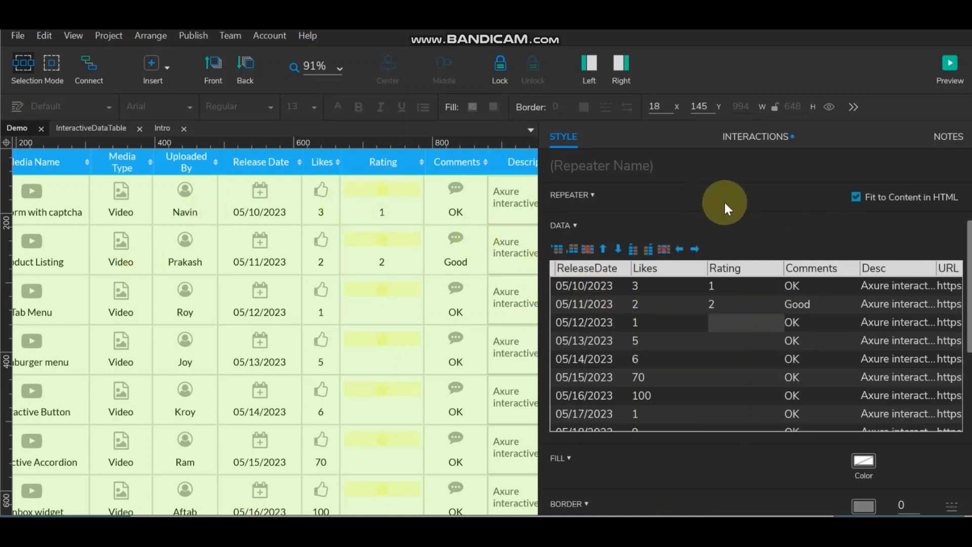
# Step: Add a case named Rating to the repeater's Item Loaded event and start a condition row for it
pyautogui.scroll(2, 723, 200)
pyautogui.click(757, 137)
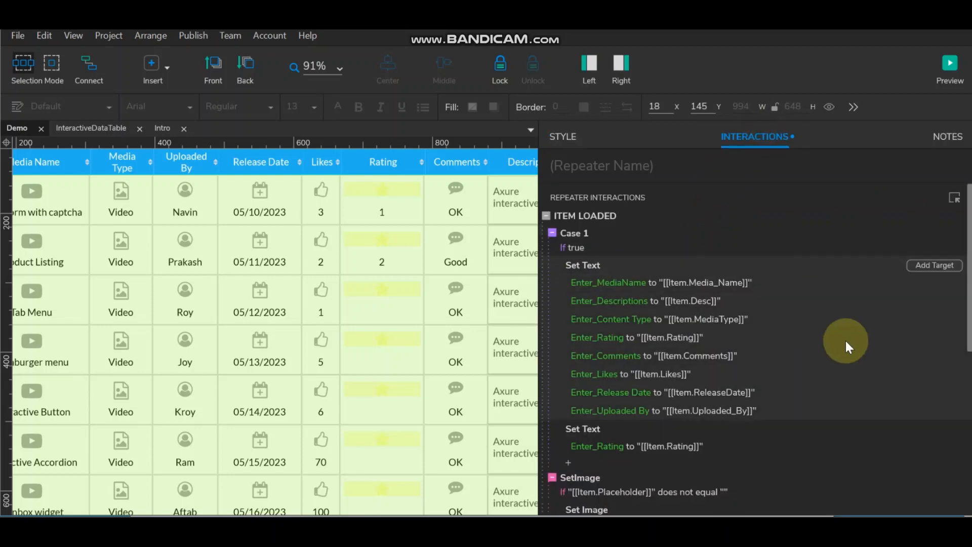
pyautogui.scroll(-5, 628, 370)
pyautogui.scroll(5, 628, 371)
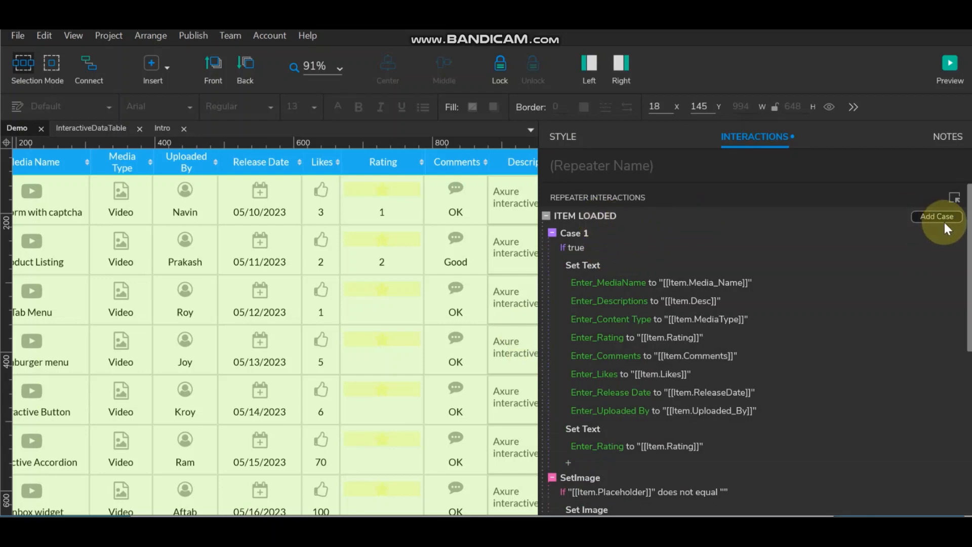
pyautogui.click(942, 218)
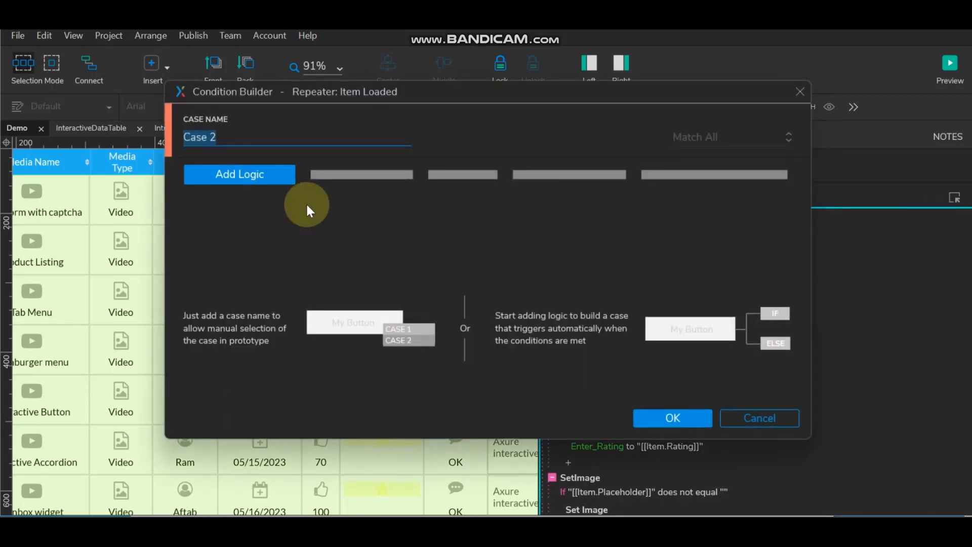
pyautogui.write('Rating')
pyautogui.click(257, 179)
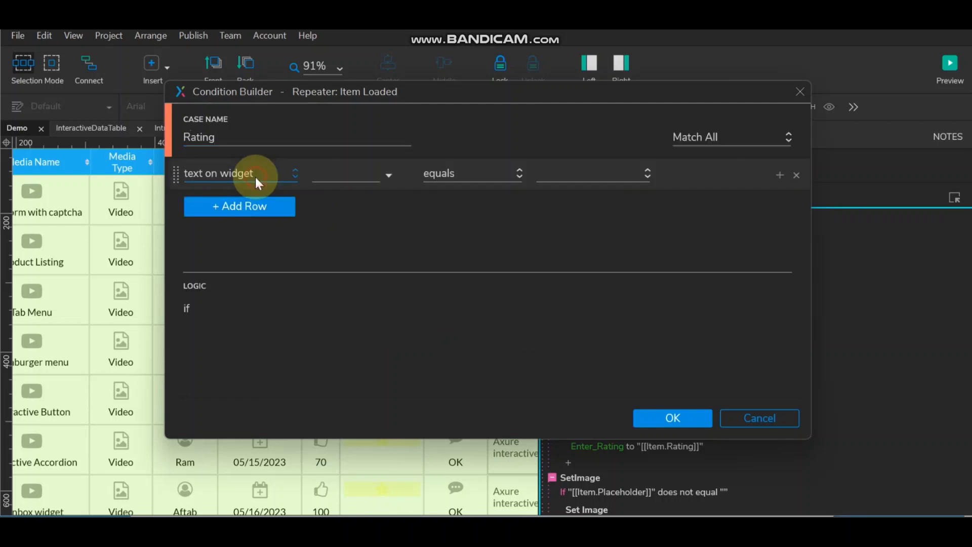
# Step: Define the Rating case's condition as state of panel Rating equals state 1
pyautogui.click(254, 175)
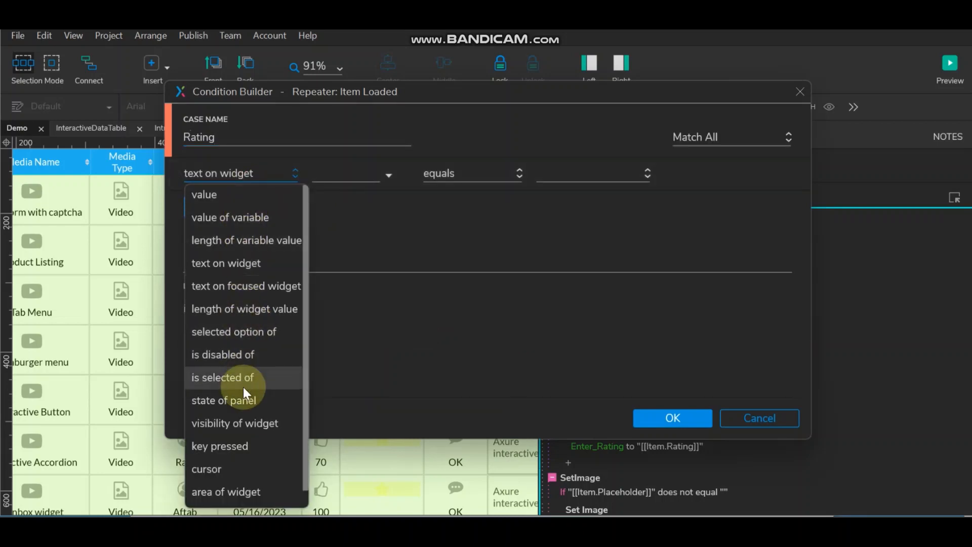
pyautogui.scroll(-1, 243, 393)
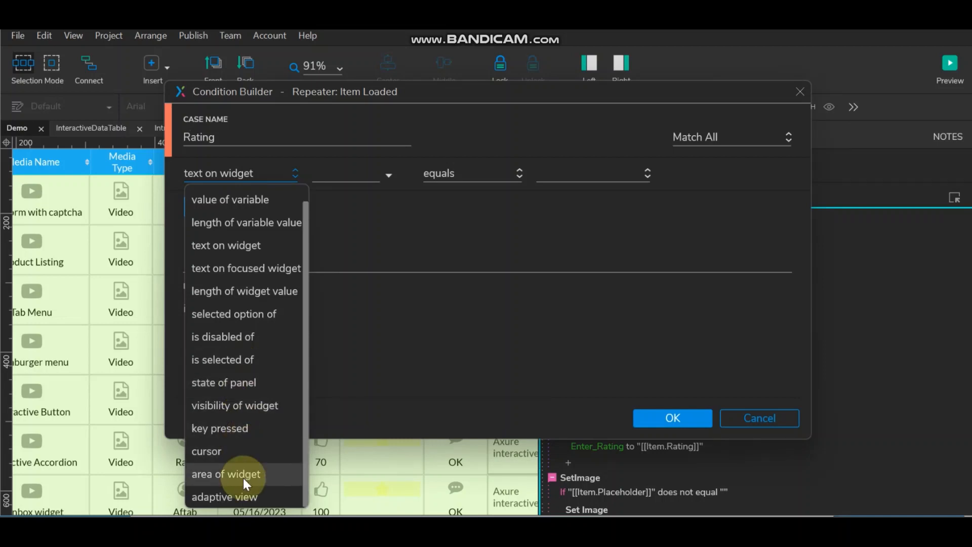
pyautogui.click(236, 381)
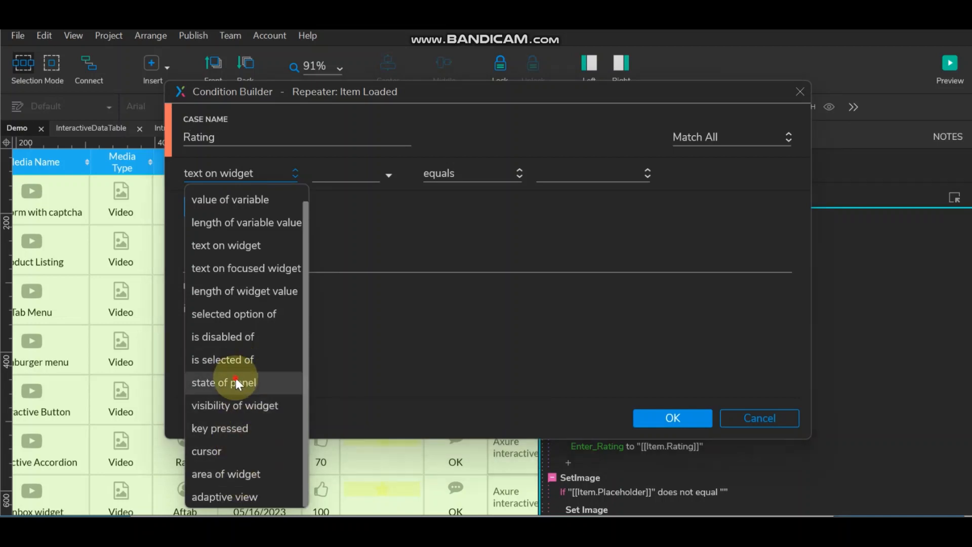
pyautogui.click(387, 175)
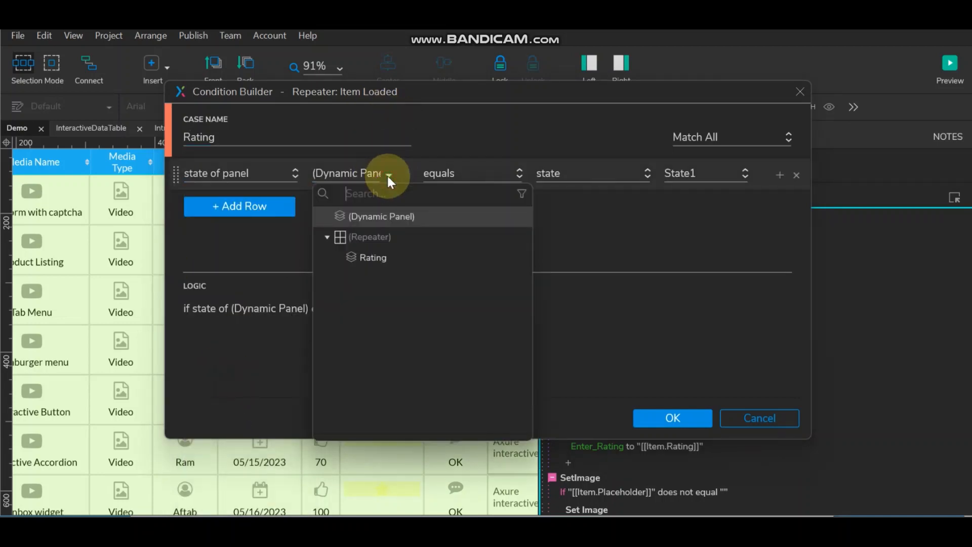
pyautogui.click(375, 256)
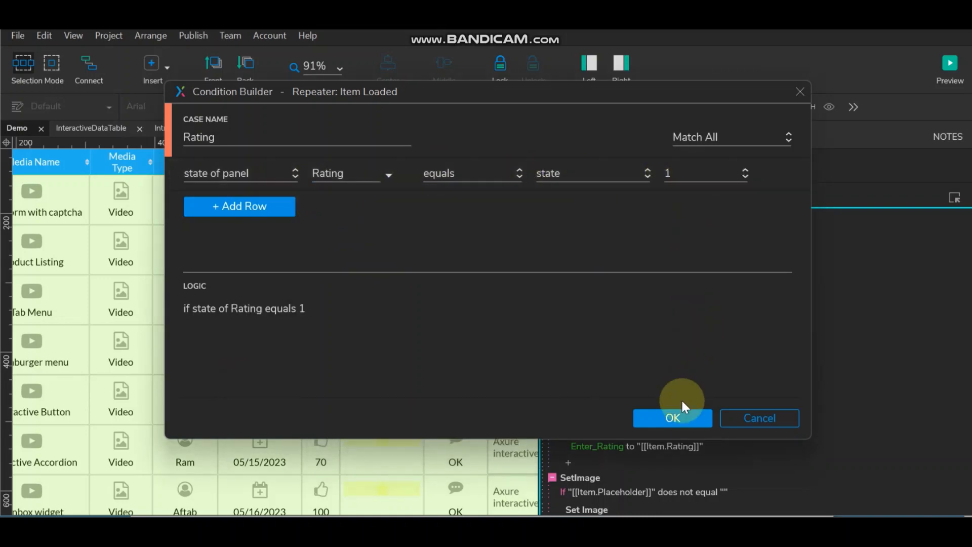
pyautogui.click(680, 414)
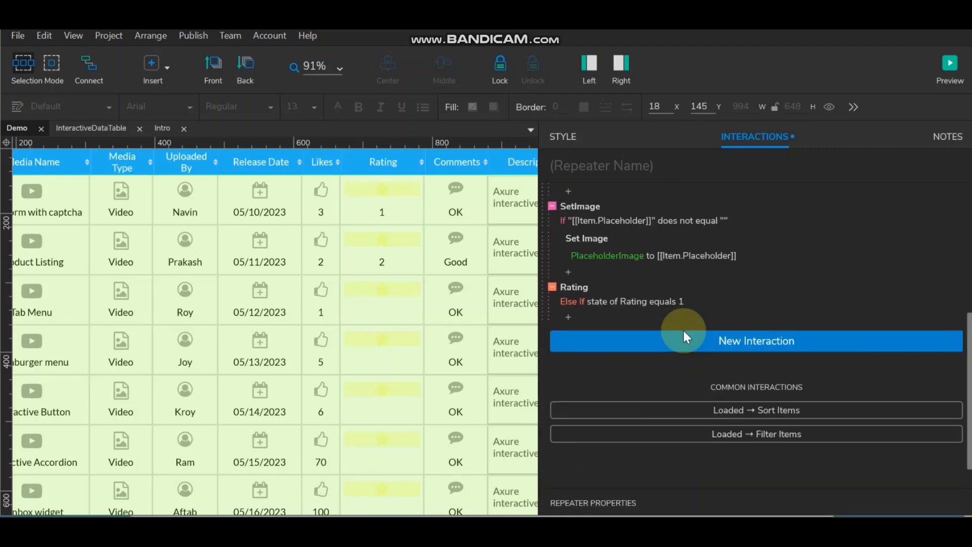
# Step: Open the Rating case for editing and add a Show action targeting the repeater's Rating dynamic panel
pyautogui.doubleClick(582, 288)
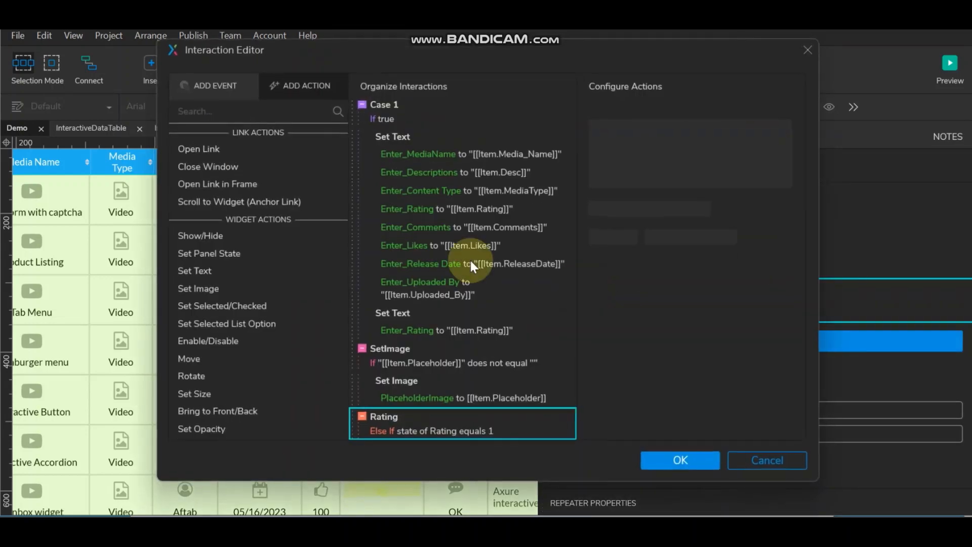
pyautogui.click(197, 235)
pyautogui.write('ra')
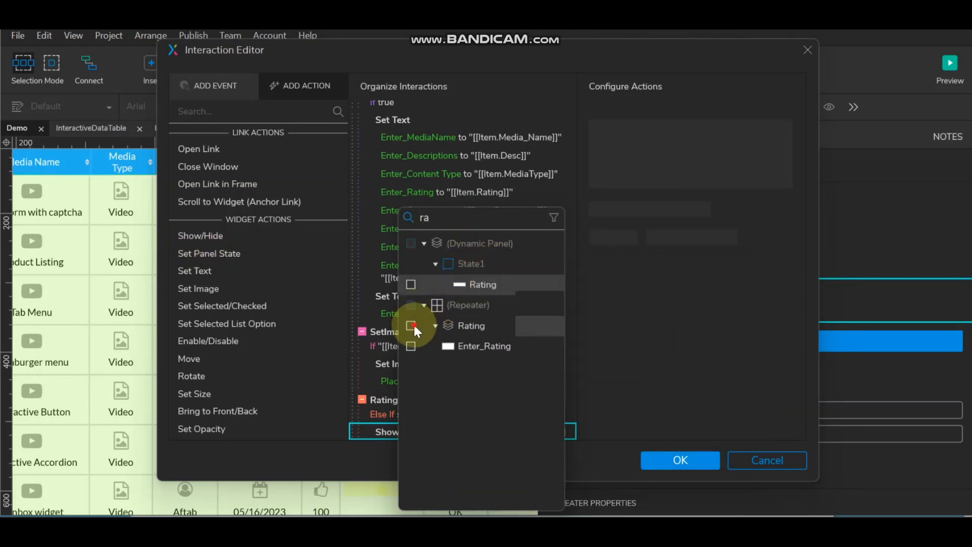
pyautogui.click(412, 325)
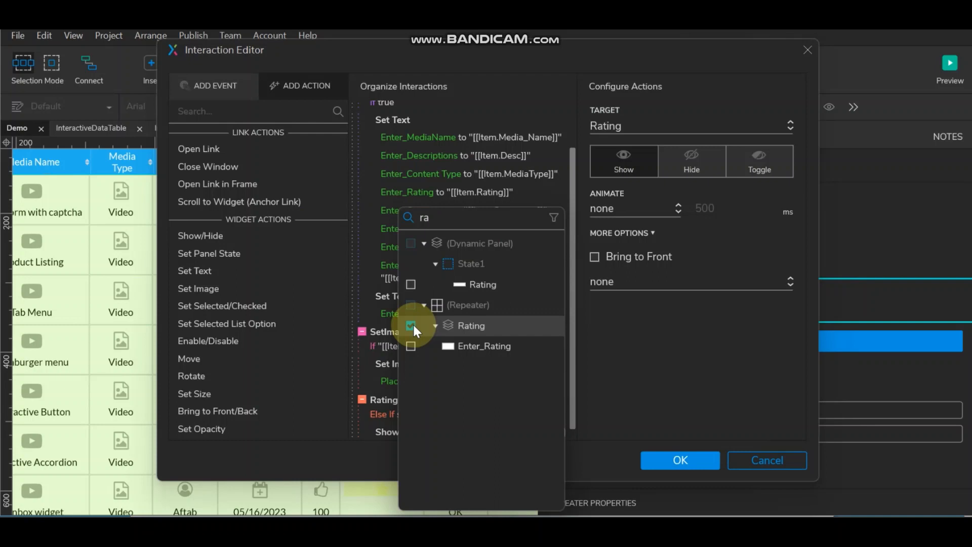
pyautogui.click(696, 395)
# Step: Add a Set Panel State action to the Rating case that sets the Rating panel to state 1
pyautogui.scroll(-1, 411, 339)
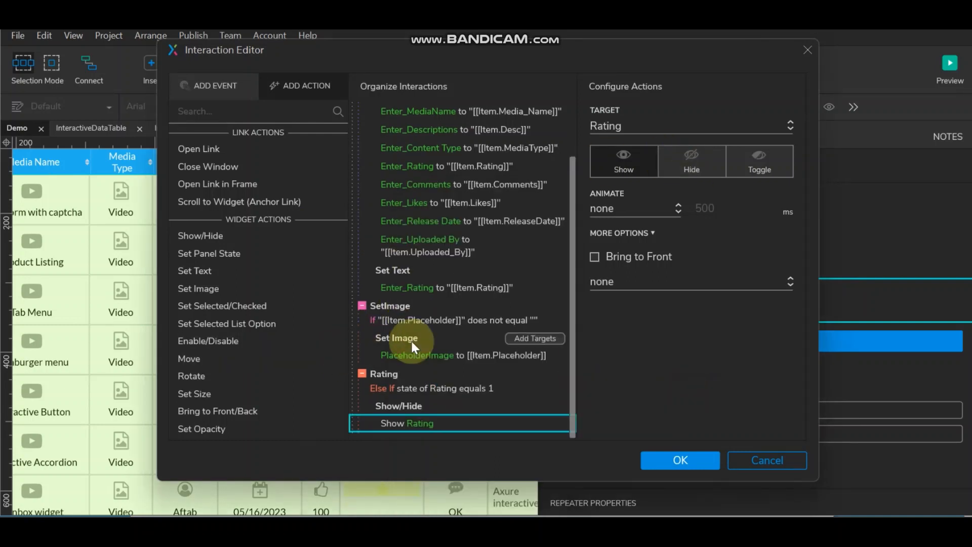
pyautogui.moveTo(396, 416)
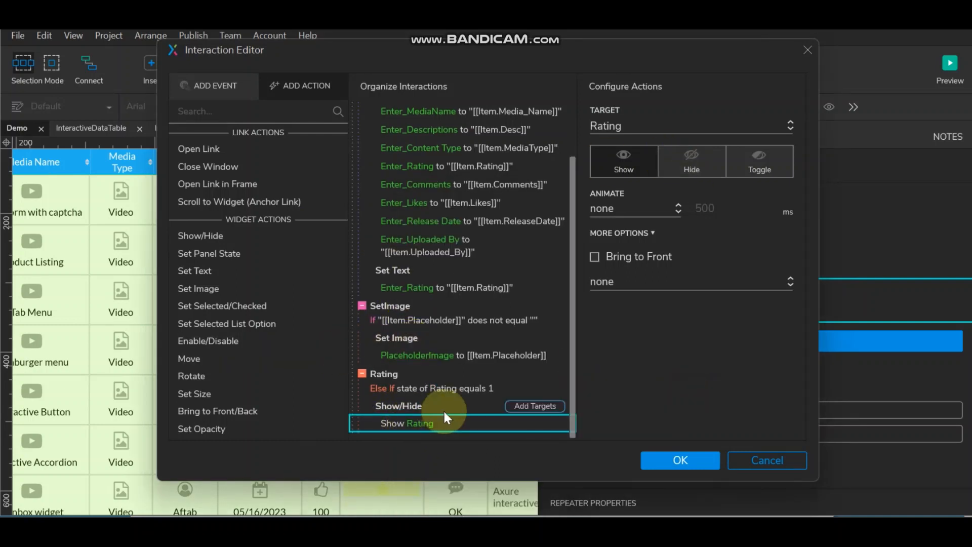
pyautogui.click(211, 254)
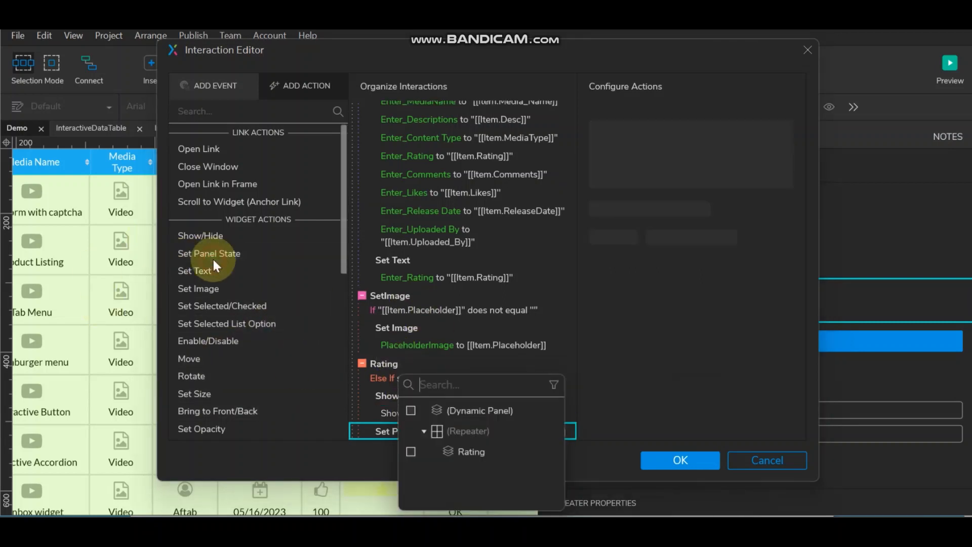
pyautogui.click(411, 451)
pyautogui.click(609, 436)
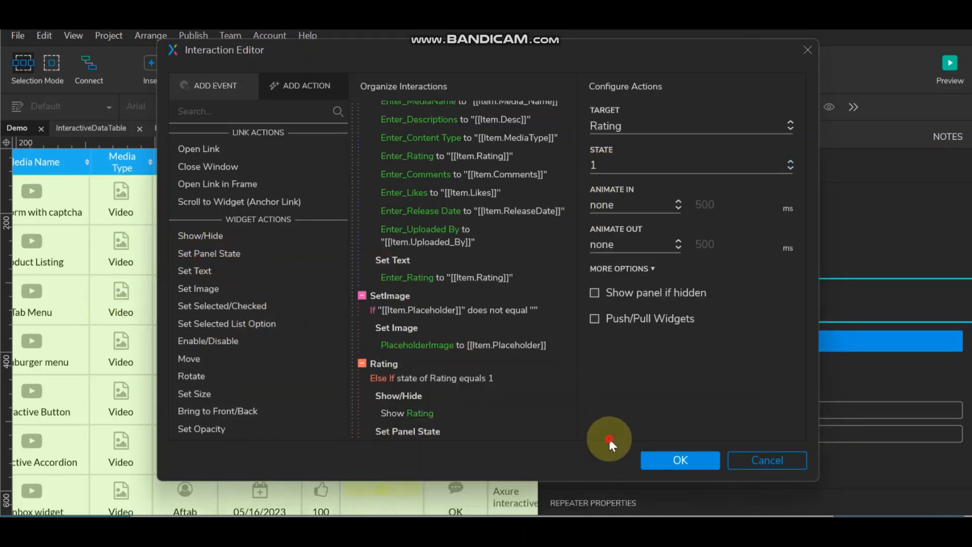
# Step: Switch the Rating case's condition from Else If to If
pyautogui.scroll(-1, 384, 363)
pyautogui.click(384, 338)
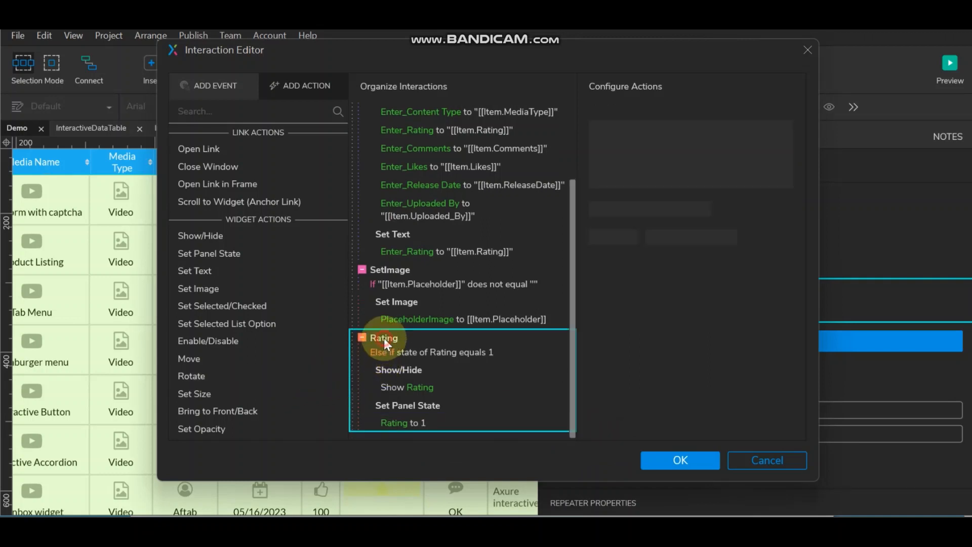
pyautogui.rightClick(383, 338)
pyautogui.click(418, 455)
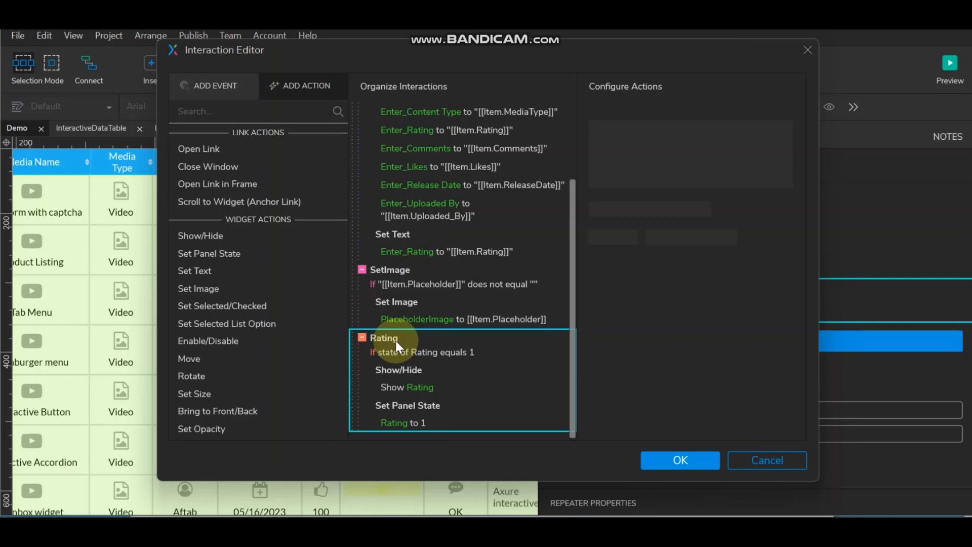
# Step: Duplicate the Rating case and change the copy's condition to Rating panel state equals 1.5
pyautogui.hotkey('ctrl', 'v')
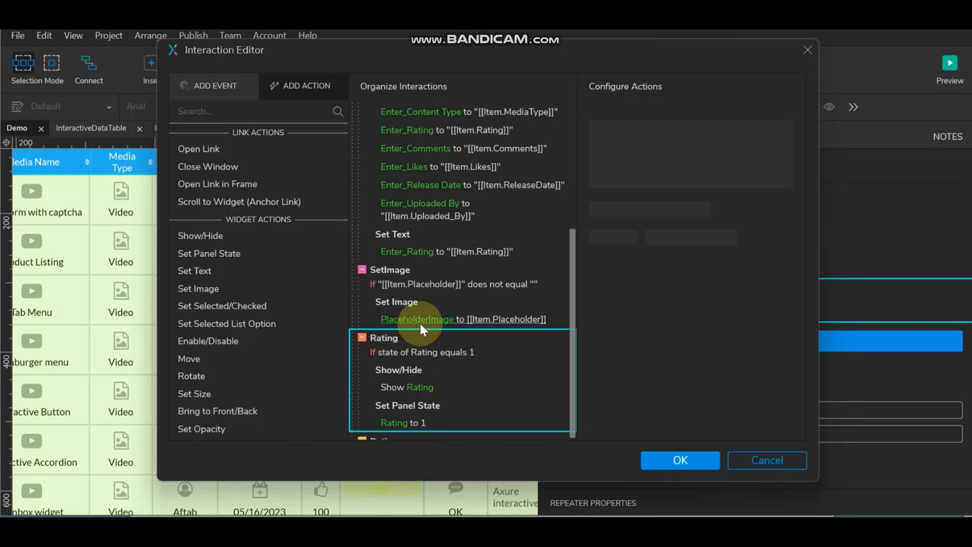
pyautogui.scroll(-3, 420, 323)
pyautogui.doubleClick(432, 351)
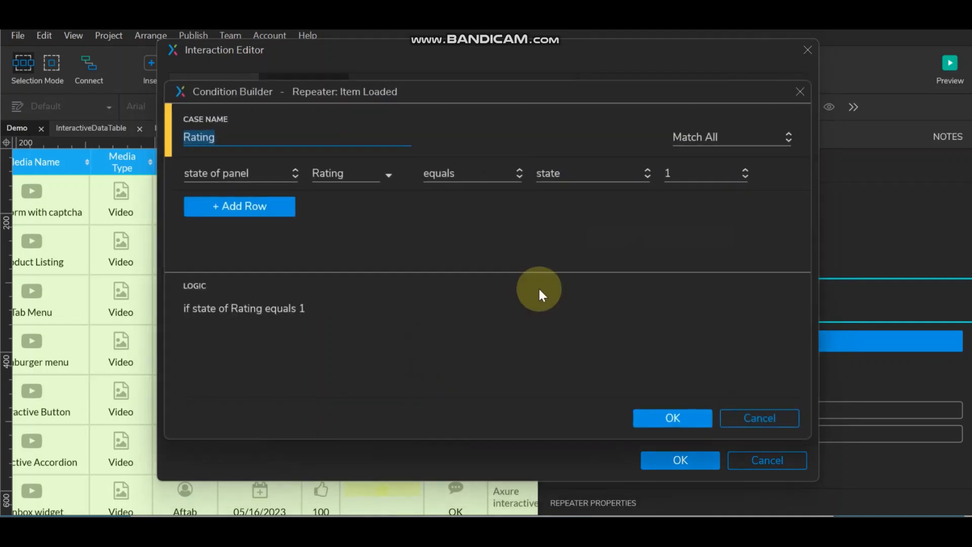
pyautogui.click(687, 172)
pyautogui.click(689, 217)
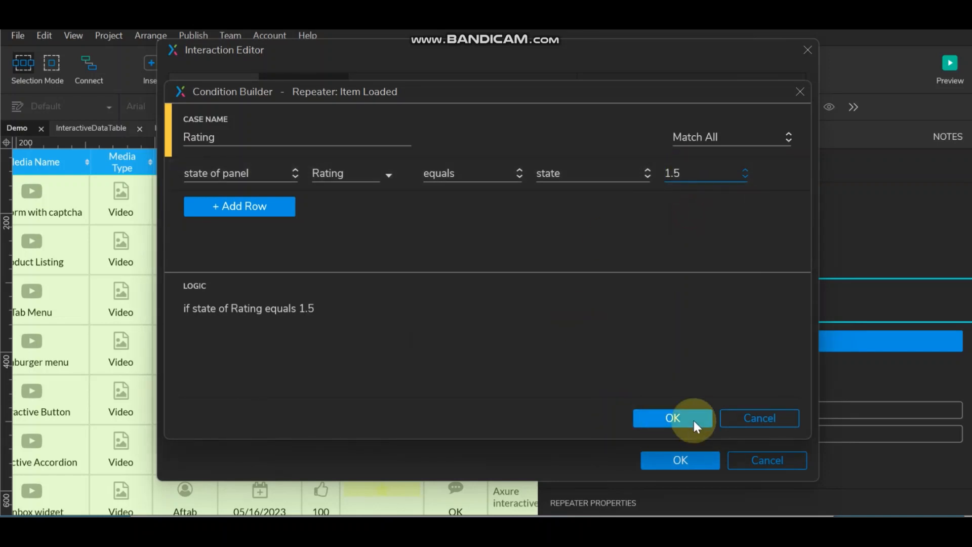
pyautogui.click(664, 416)
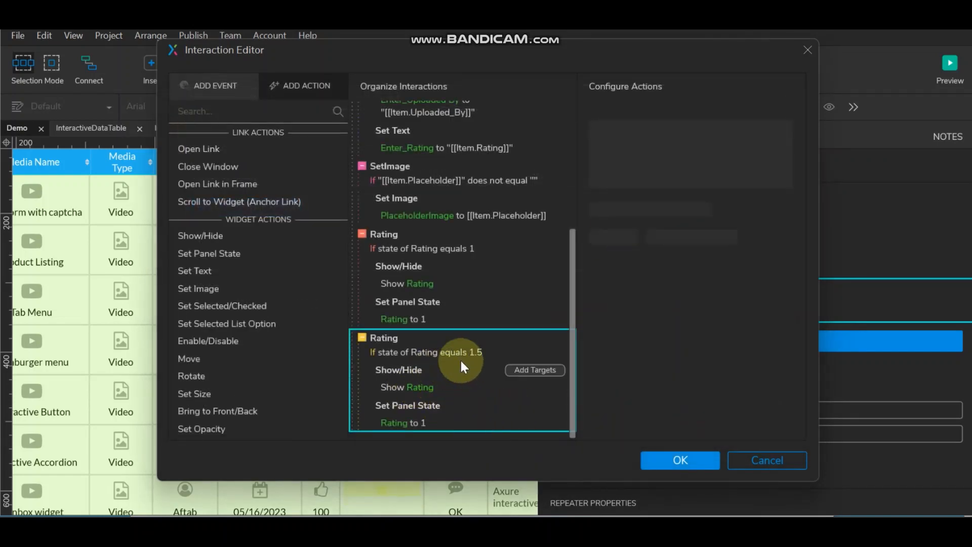
# Step: Set the Set Panel State action in the 1.5 Rating case to state 1.5
pyautogui.click(413, 421)
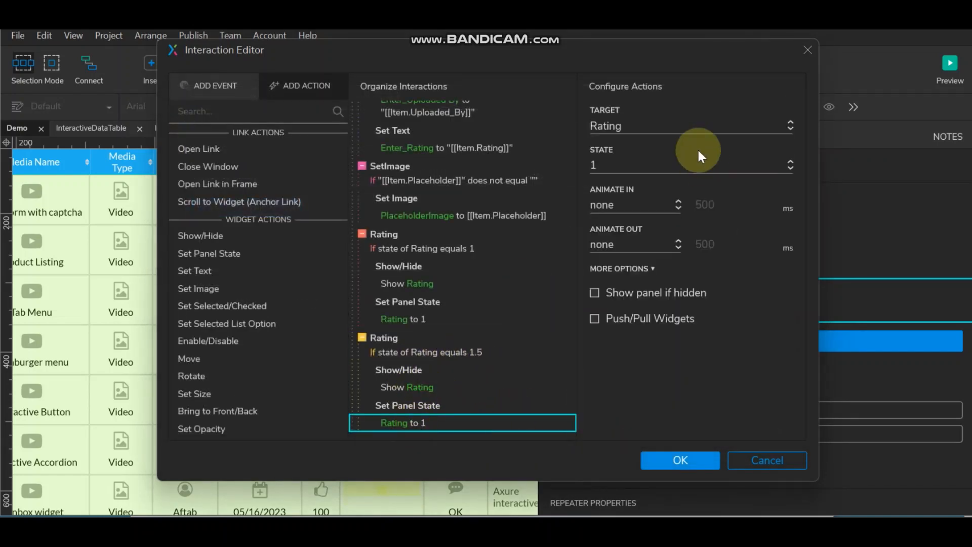
pyautogui.click(660, 161)
pyautogui.click(652, 208)
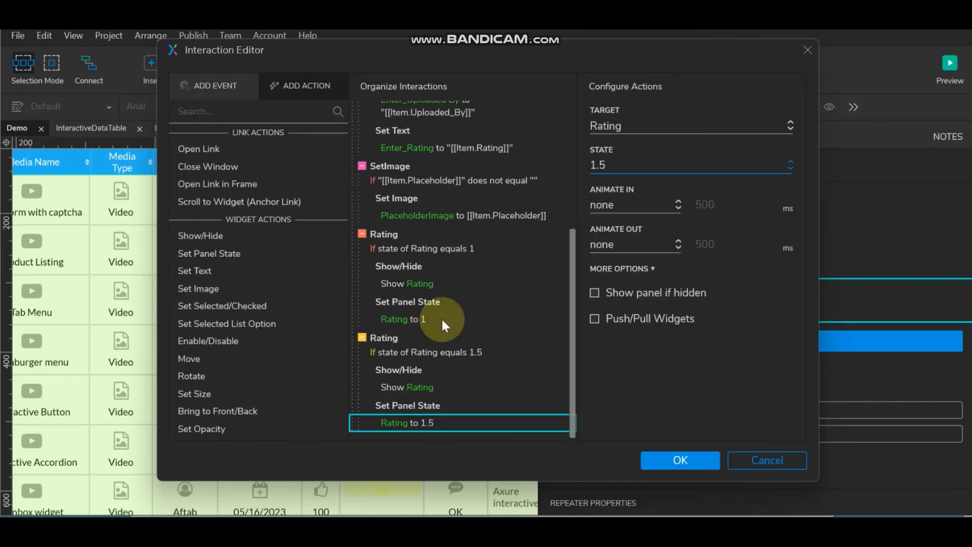
# Step: Duplicate the 1.5 Rating case and change the copy's condition to Rating panel state equals 2
pyautogui.click(388, 338)
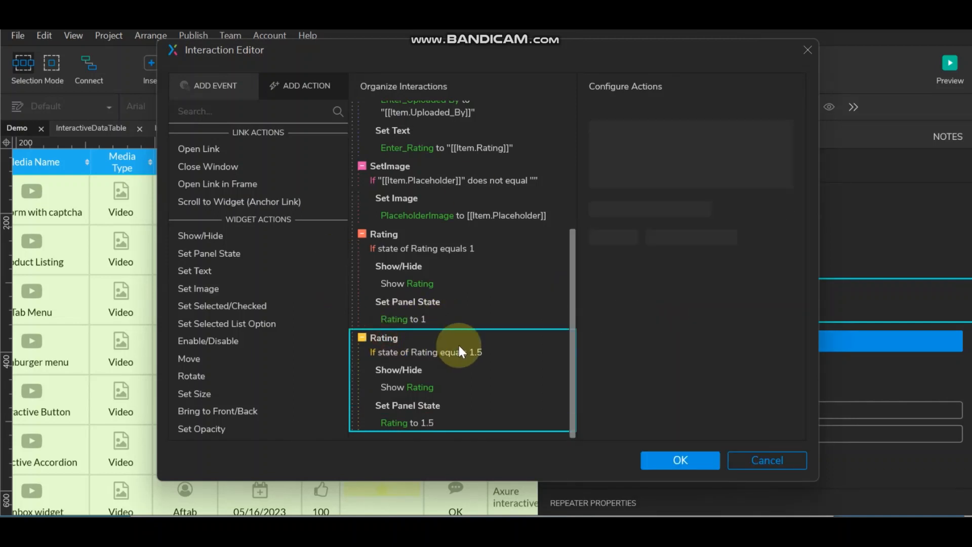
pyautogui.hotkey('ctrl', 'v')
pyautogui.scroll(-3, 457, 342)
pyautogui.click(437, 352)
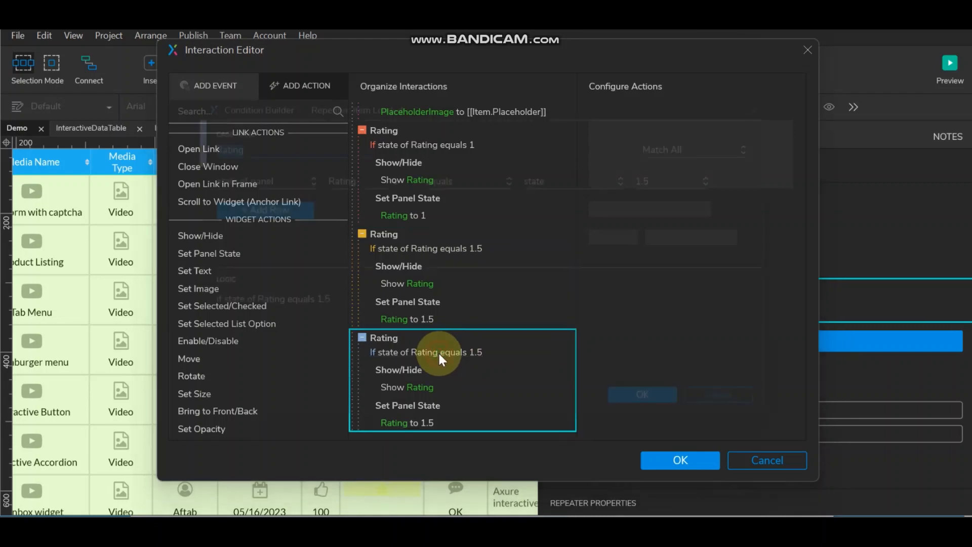
pyautogui.click(683, 172)
pyautogui.click(684, 239)
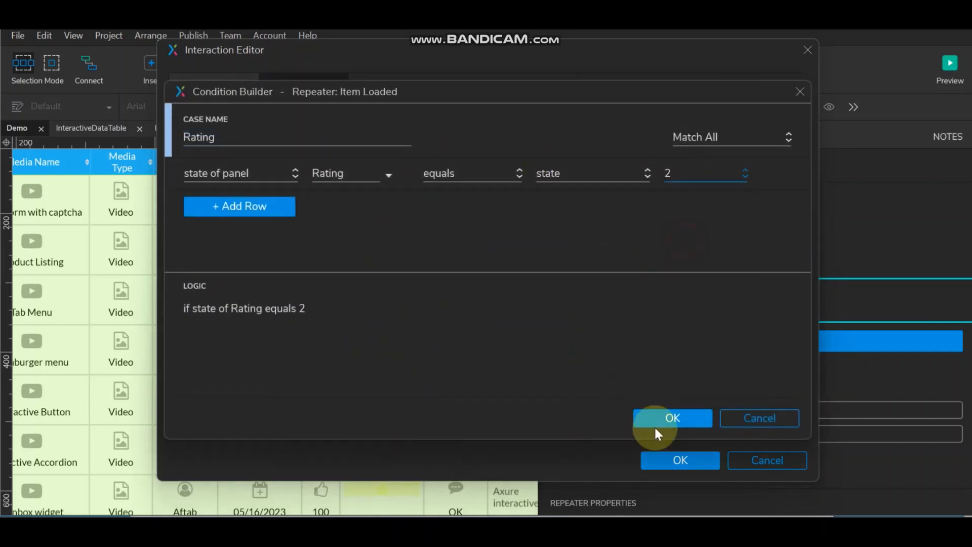
pyautogui.click(686, 414)
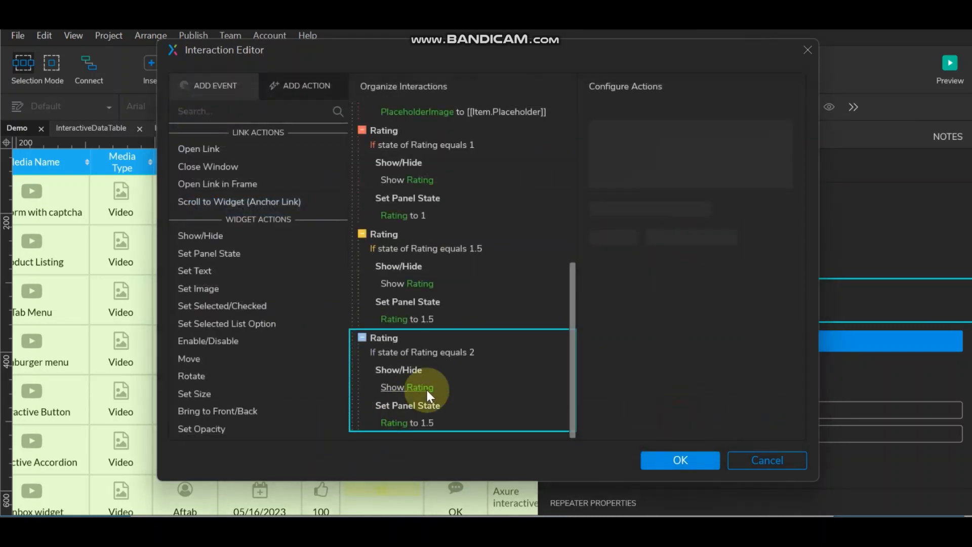
# Step: Set the Set Panel State action in the new state 2 Rating case to state 2
pyautogui.click(420, 420)
pyautogui.click(611, 165)
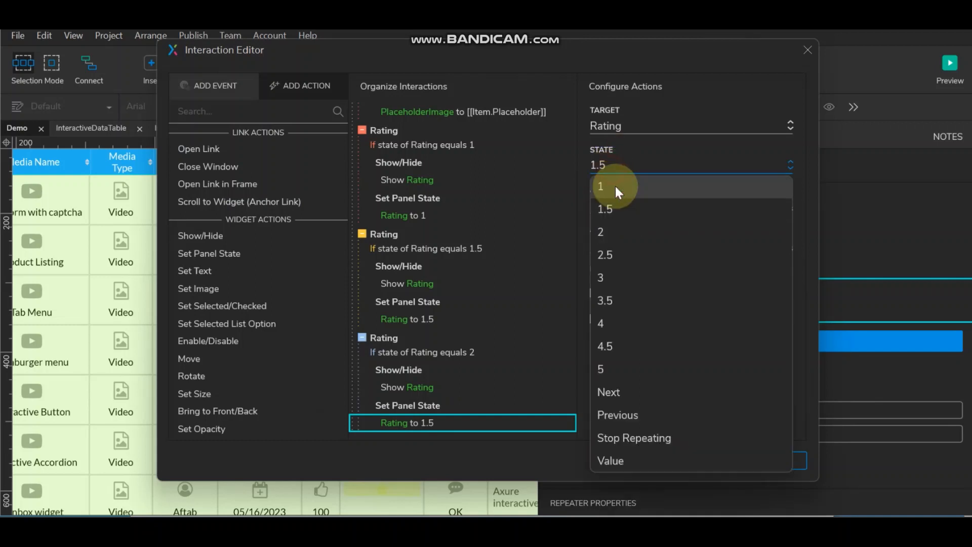
pyautogui.click(616, 229)
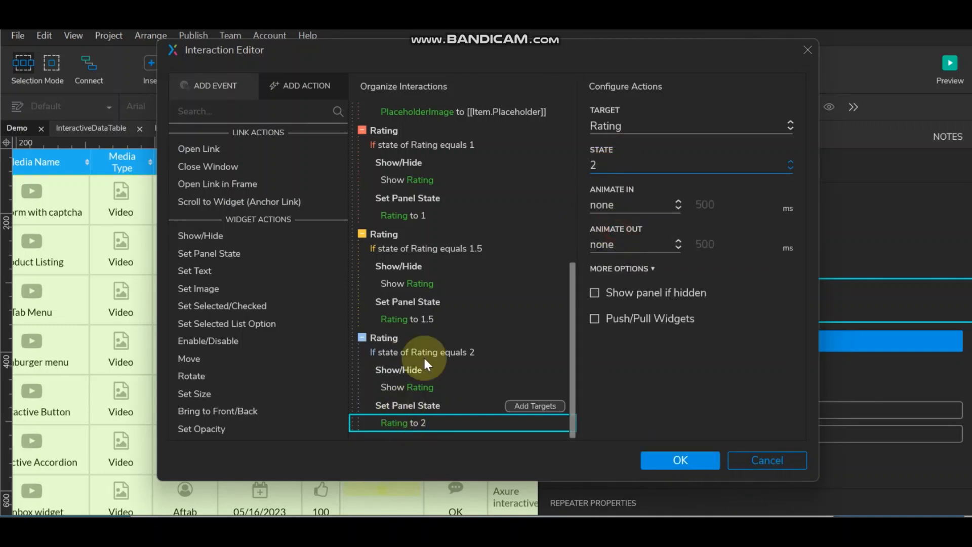
# Step: Duplicate the state 2 Rating case and change the copy's condition to Rating panel state equals 2.5
pyautogui.click(385, 339)
pyautogui.hotkey('ctrl', 'v')
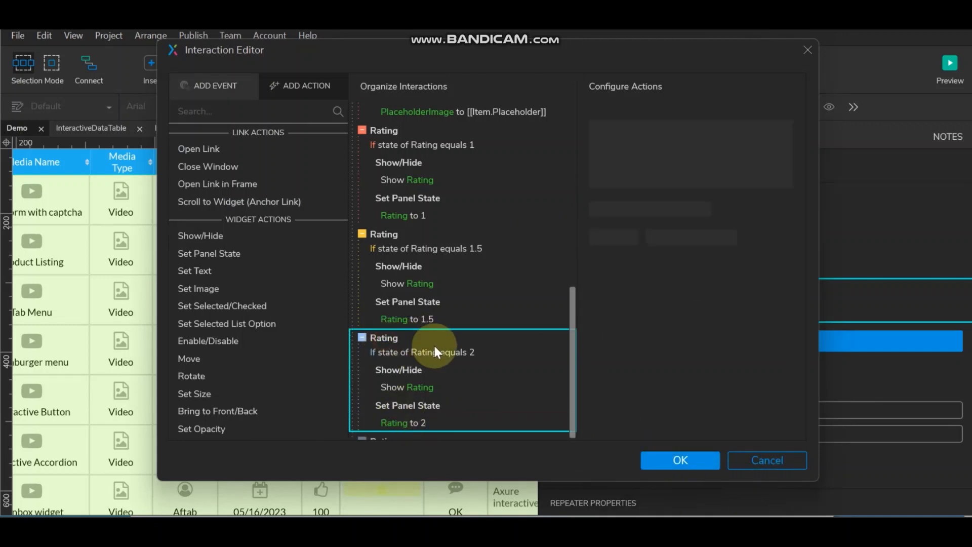
pyautogui.scroll(-3, 436, 350)
pyautogui.click(420, 352)
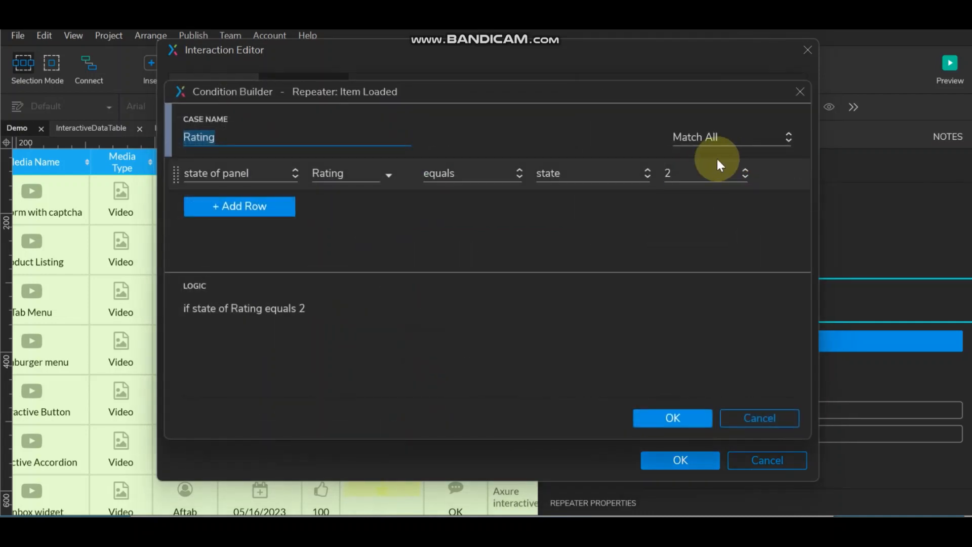
pyautogui.click(714, 171)
pyautogui.click(701, 262)
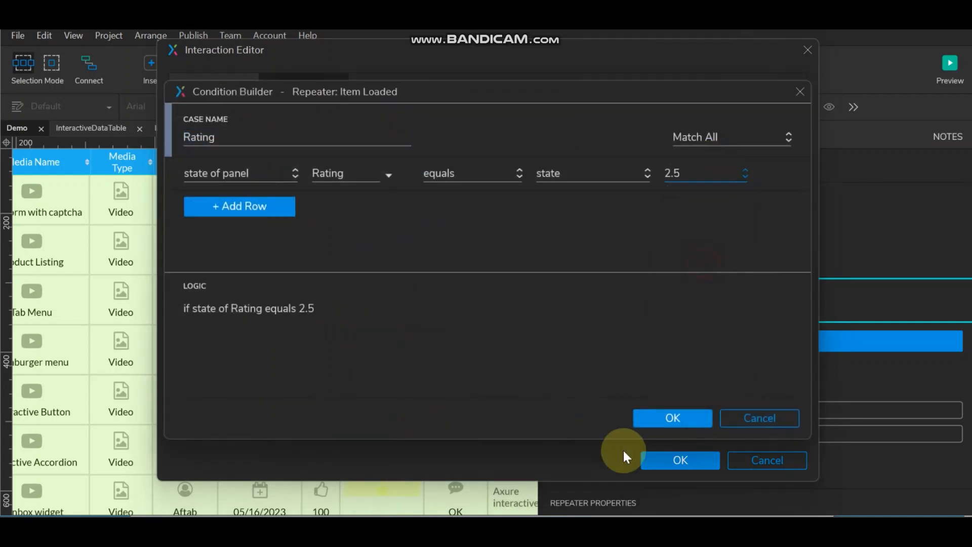
pyautogui.click(678, 419)
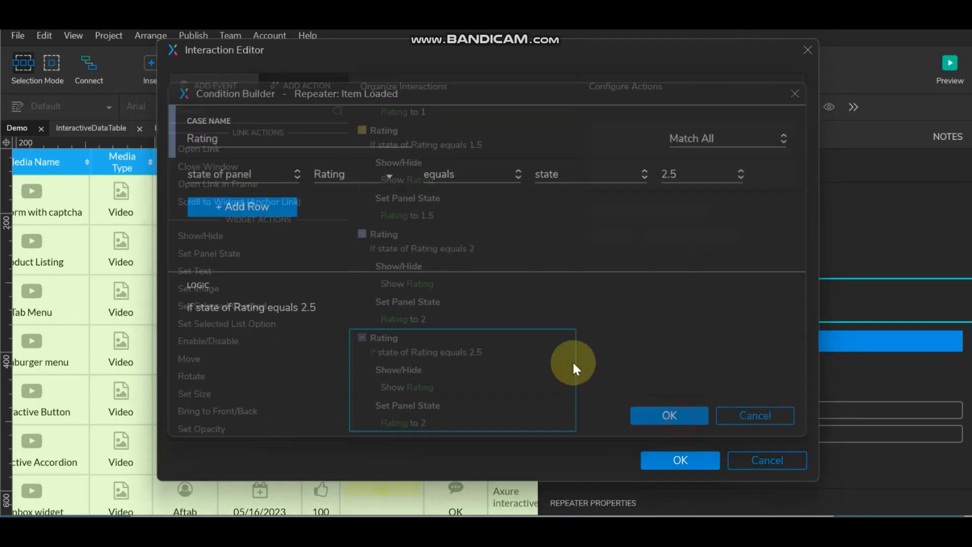
# Step: Set the Set Panel State action in the 2.5 Rating case to state 2.5
pyautogui.click(404, 422)
pyautogui.click(624, 164)
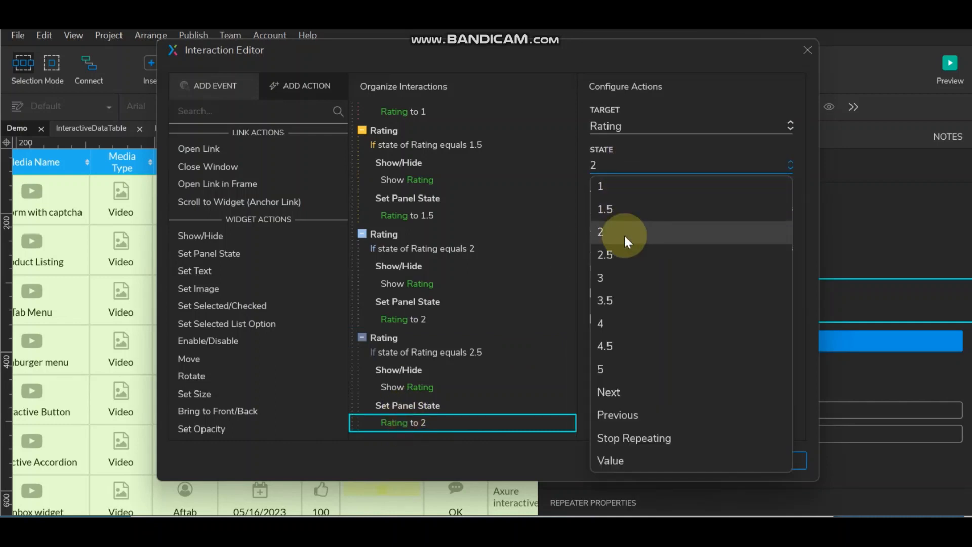
pyautogui.click(624, 254)
# Step: Duplicate the 2.5 Rating case and change the copy's condition to Rating panel state equals 3
pyautogui.click(384, 338)
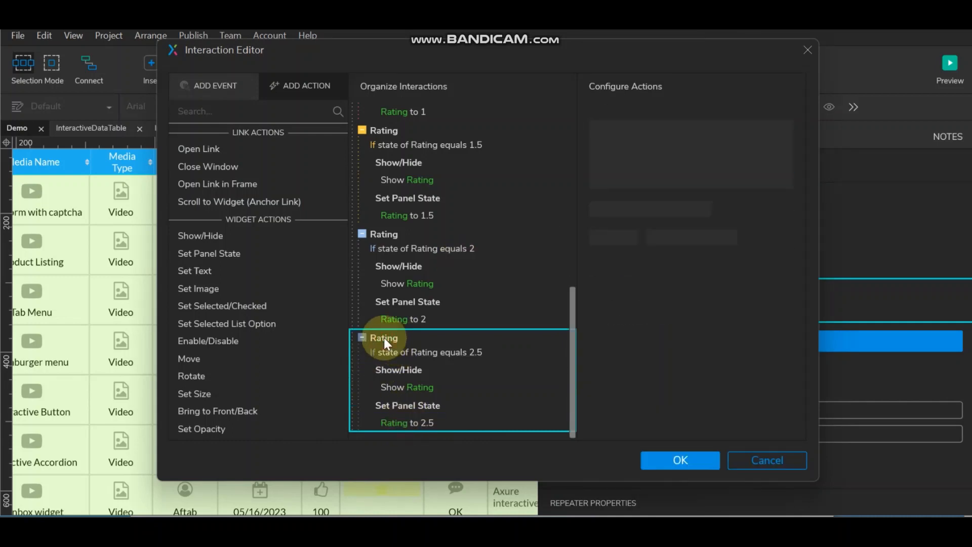
pyautogui.hotkey('ctrl', 'v')
pyautogui.scroll(-3, 383, 337)
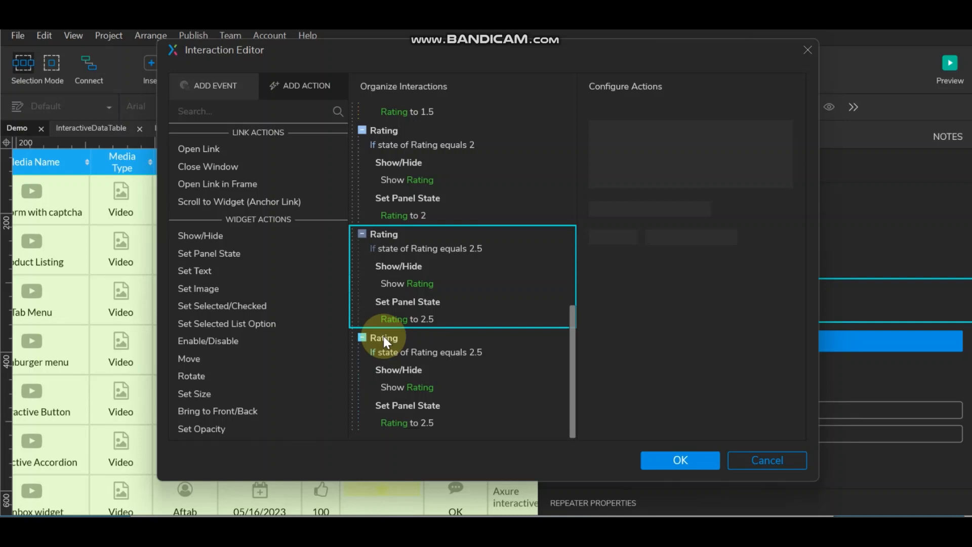
pyautogui.click(454, 352)
pyautogui.click(683, 173)
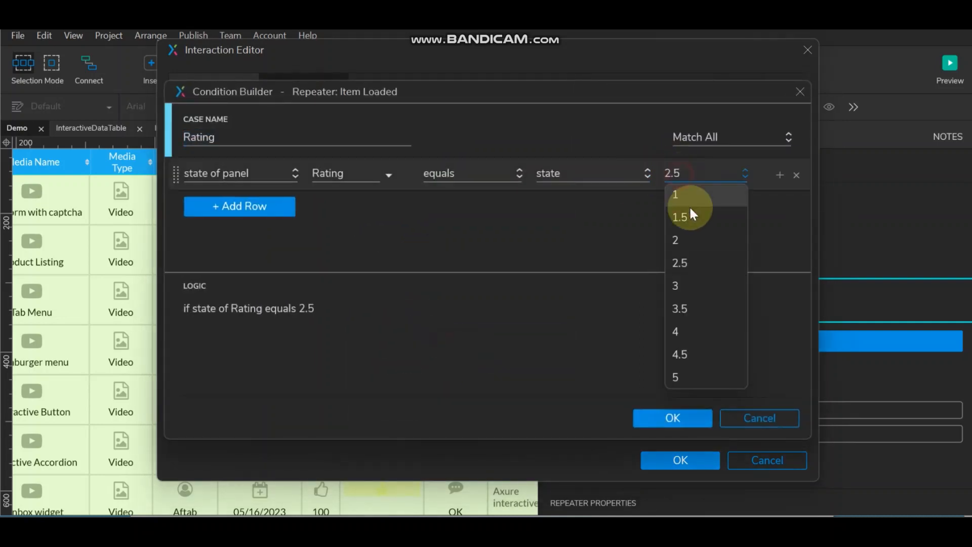
pyautogui.click(701, 285)
pyautogui.click(675, 419)
# Step: Set the Set Panel State action in the state 3 Rating case to state 3
pyautogui.click(429, 421)
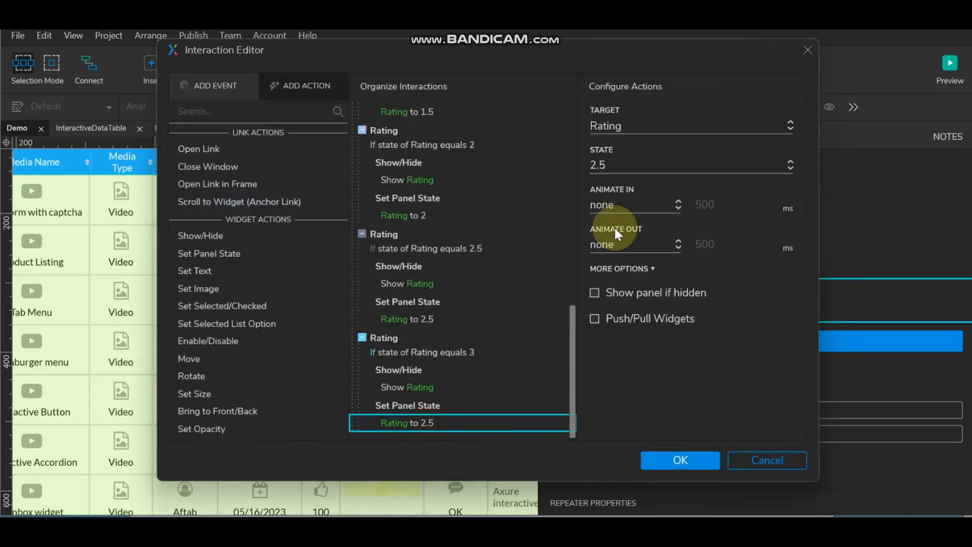
pyautogui.click(637, 165)
pyautogui.click(632, 275)
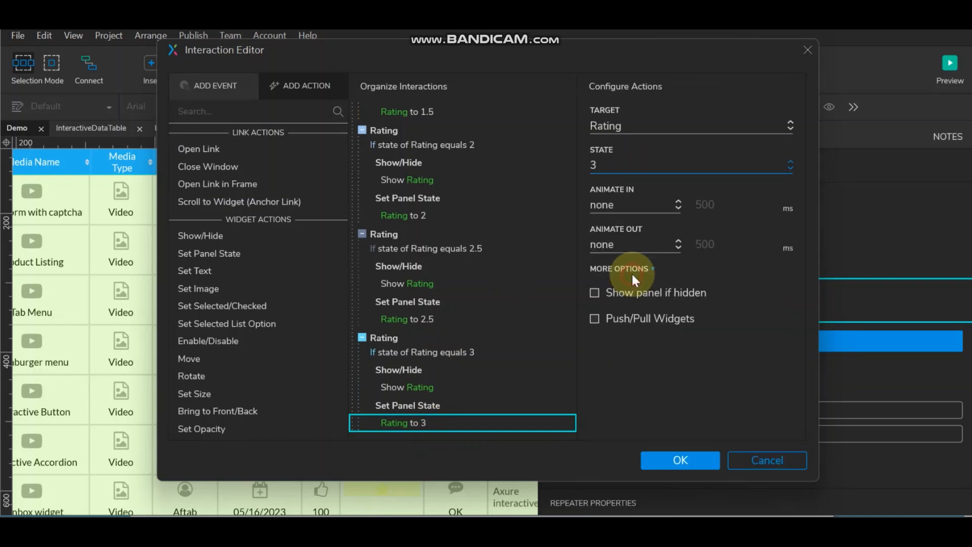
# Step: Paste another Rating case below the state 3 case and change its condition to Rating panel state equals 3.5
pyautogui.click(390, 338)
pyautogui.scroll(-2, 404, 334)
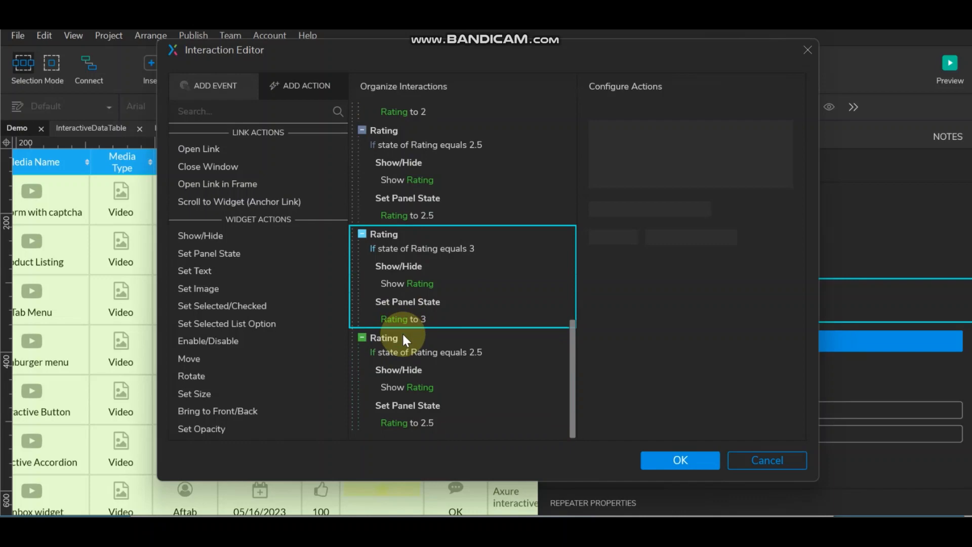
pyautogui.click(454, 350)
pyautogui.click(719, 173)
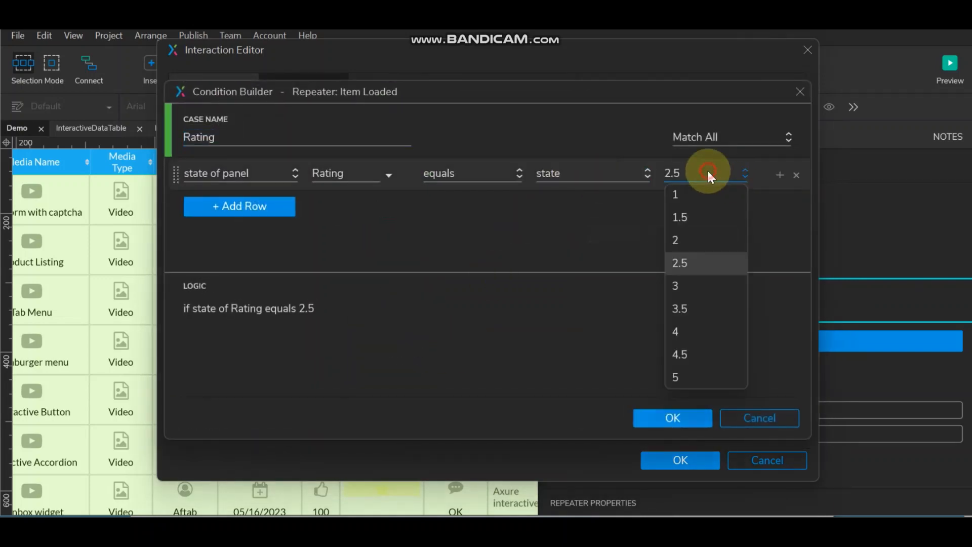
pyautogui.click(709, 307)
pyautogui.click(637, 412)
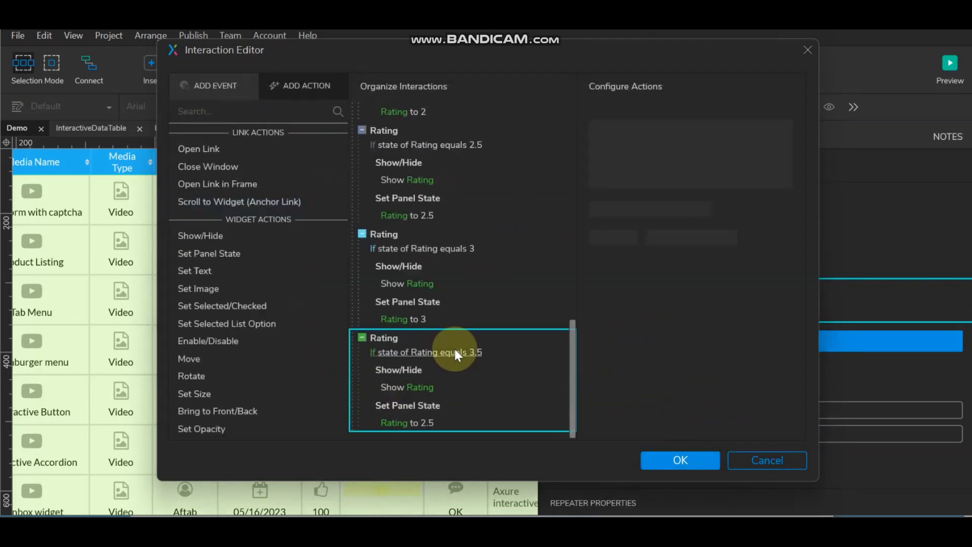
# Step: Set the Set Panel State action in the 3.5 Rating case to state 3.5
pyautogui.click(394, 420)
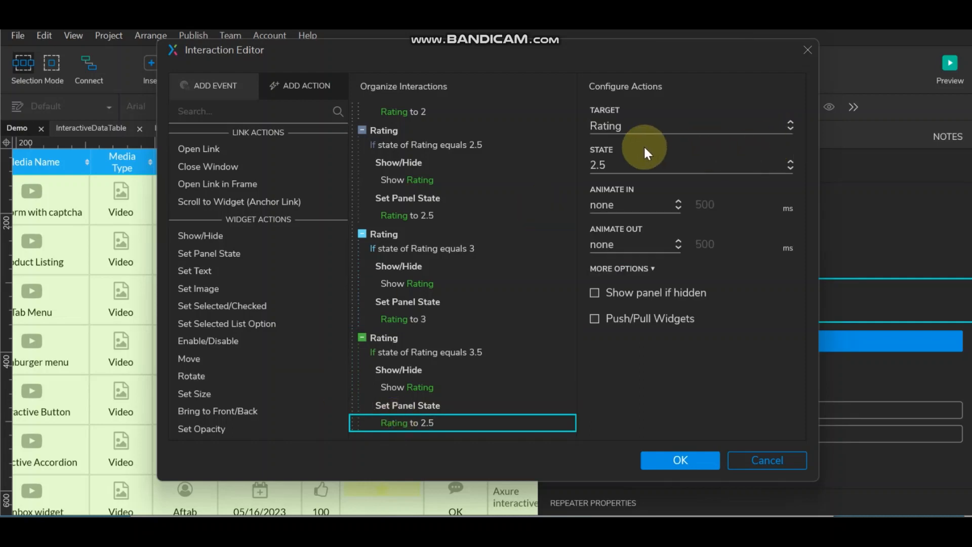
pyautogui.click(646, 171)
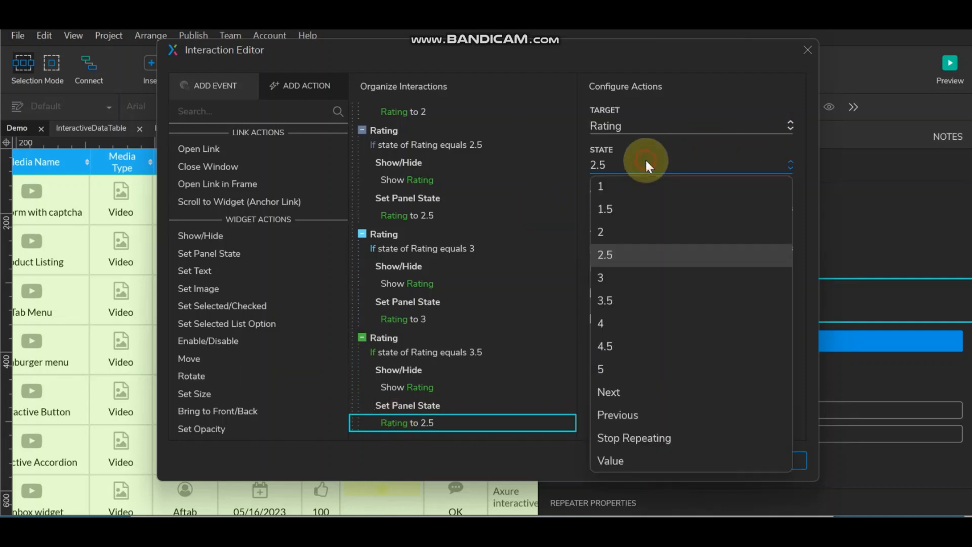
pyautogui.click(653, 299)
# Step: Duplicate the 3.5 Rating case and change the copy's condition to Rating panel state equals 4
pyautogui.click(450, 348)
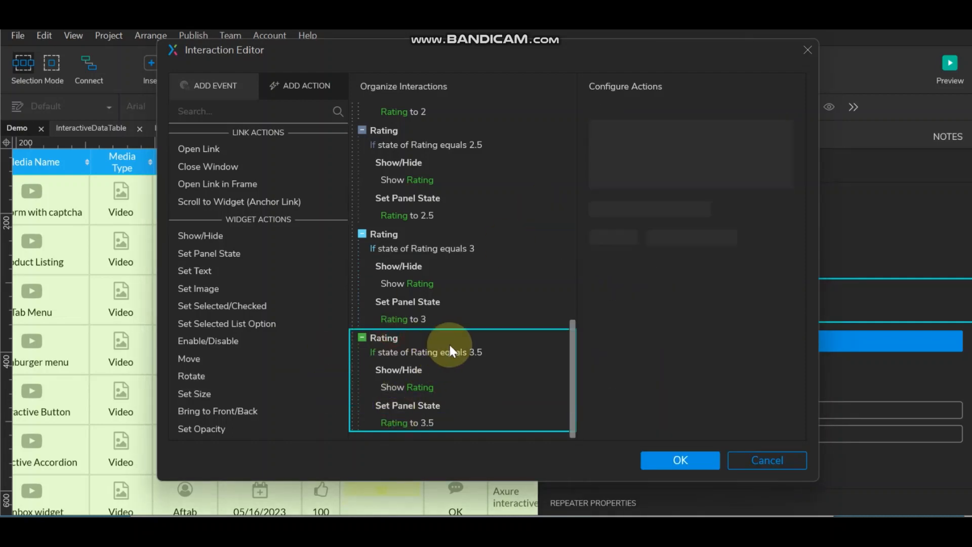
pyautogui.hotkey('ctrl', 'd')
pyautogui.doubleClick(449, 354)
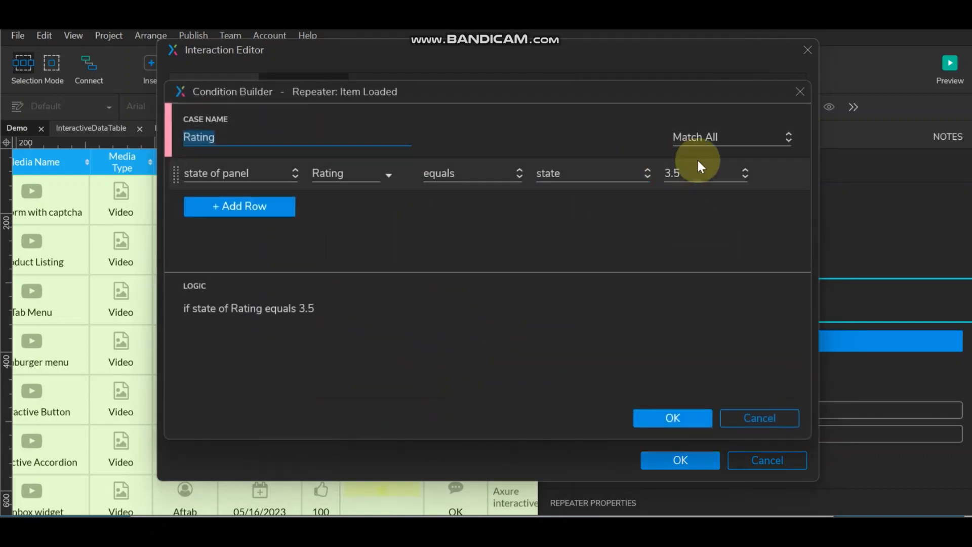
pyautogui.click(699, 170)
pyautogui.click(703, 328)
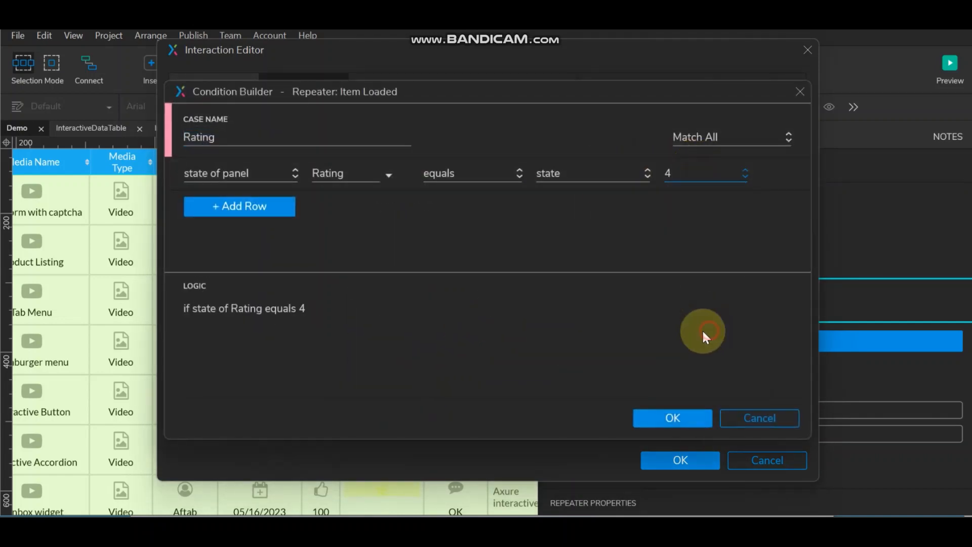
pyautogui.click(679, 415)
# Step: Set the Set Panel State action in the state 4 Rating case to state 4
pyautogui.click(403, 424)
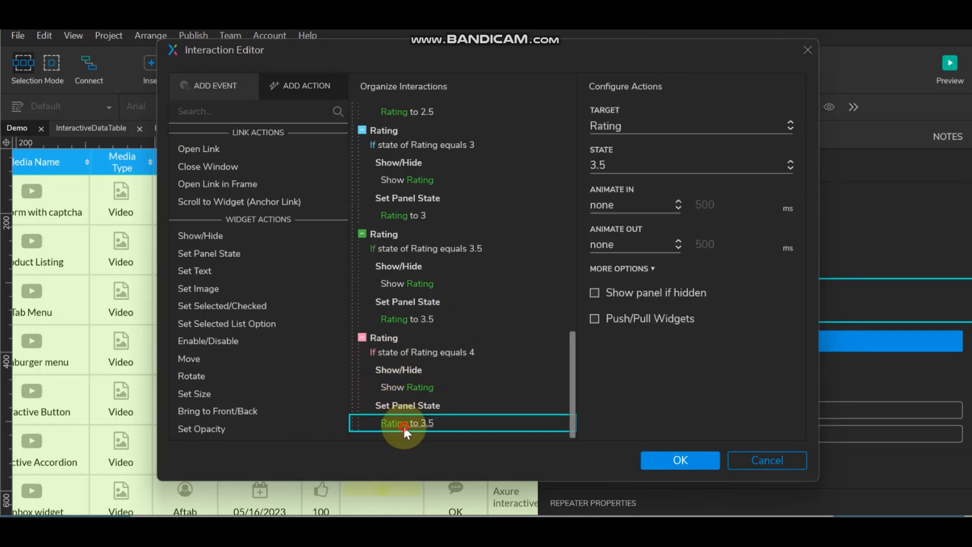
pyautogui.click(623, 162)
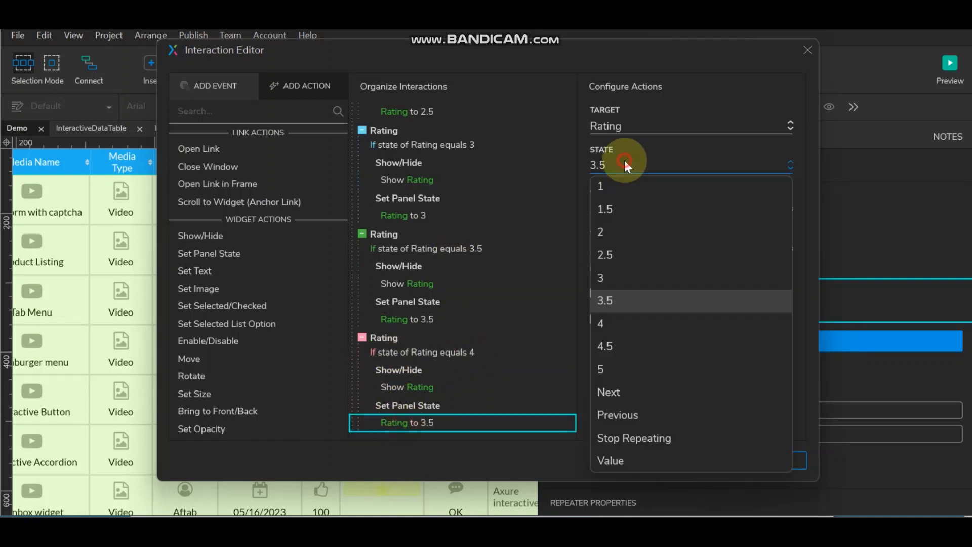
pyautogui.click(624, 322)
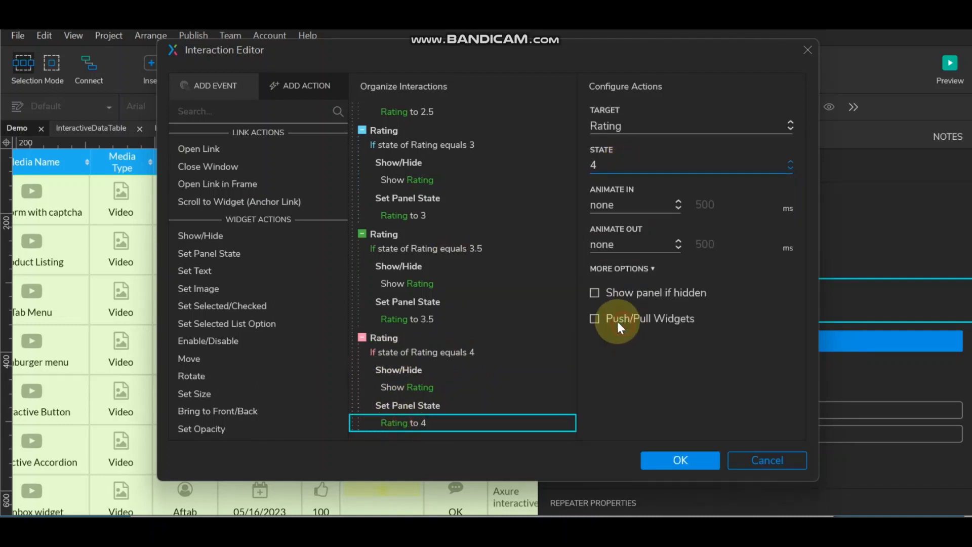
# Step: Duplicate the state 4 Rating case and change the copy's condition to Rating panel state equals 4.5
pyautogui.click(384, 336)
pyautogui.hotkey('ctrl', 'v')
pyautogui.scroll(-3, 427, 325)
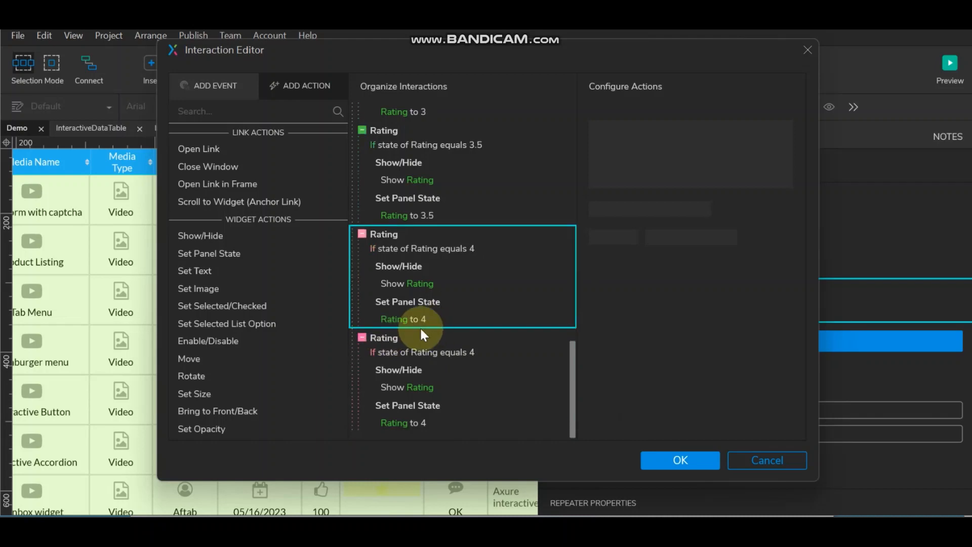
pyautogui.doubleClick(457, 352)
pyautogui.click(688, 170)
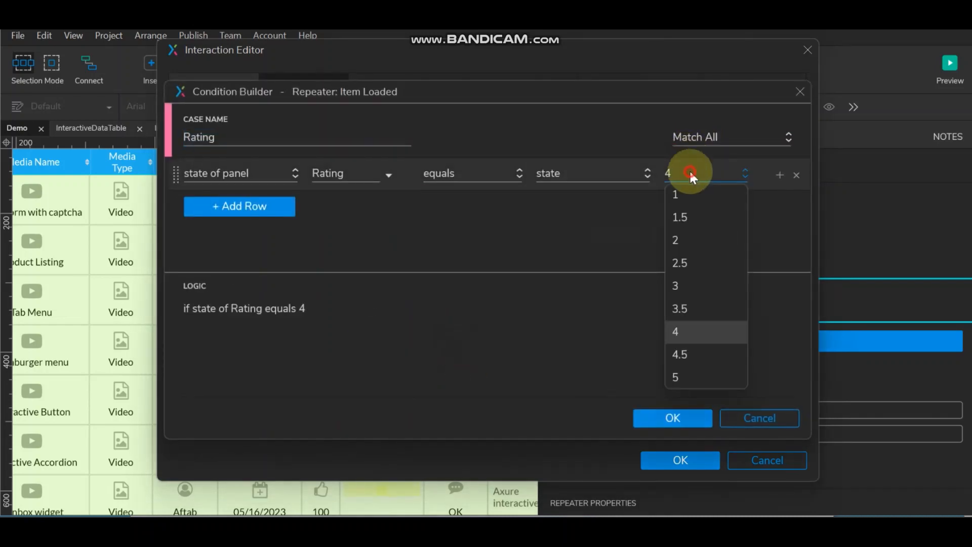
pyautogui.click(702, 354)
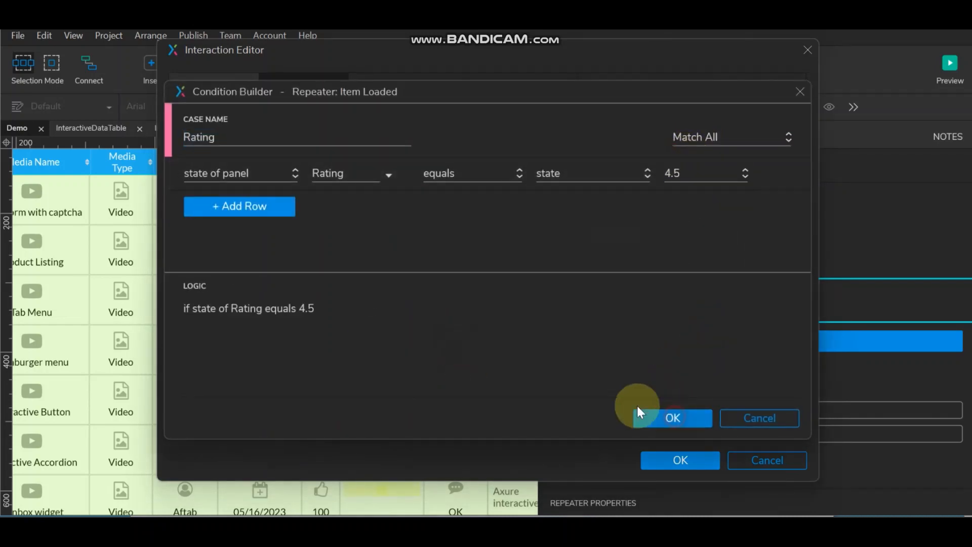
pyautogui.click(639, 412)
# Step: Set the Set Panel State action in the 4.5 Rating case to state 4.5
pyautogui.click(406, 422)
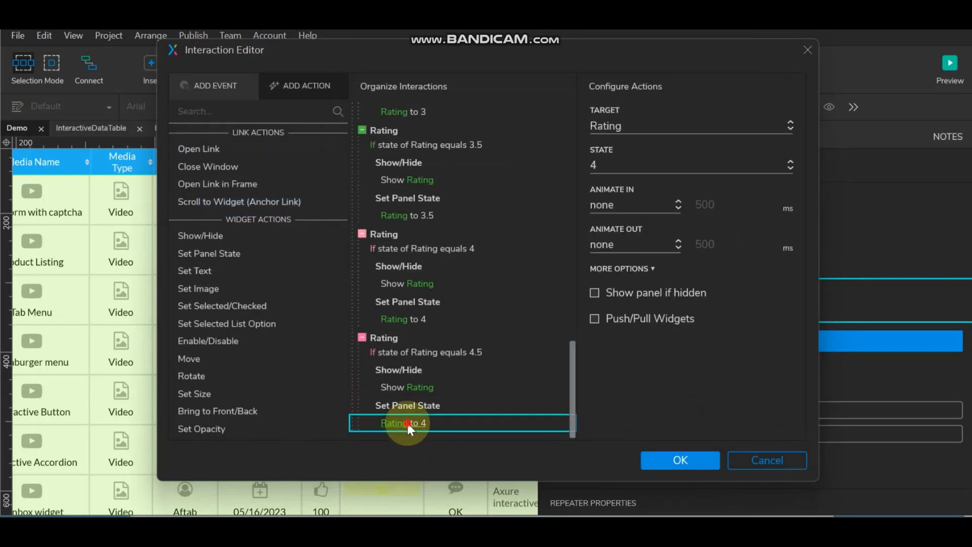
pyautogui.click(619, 166)
pyautogui.click(628, 347)
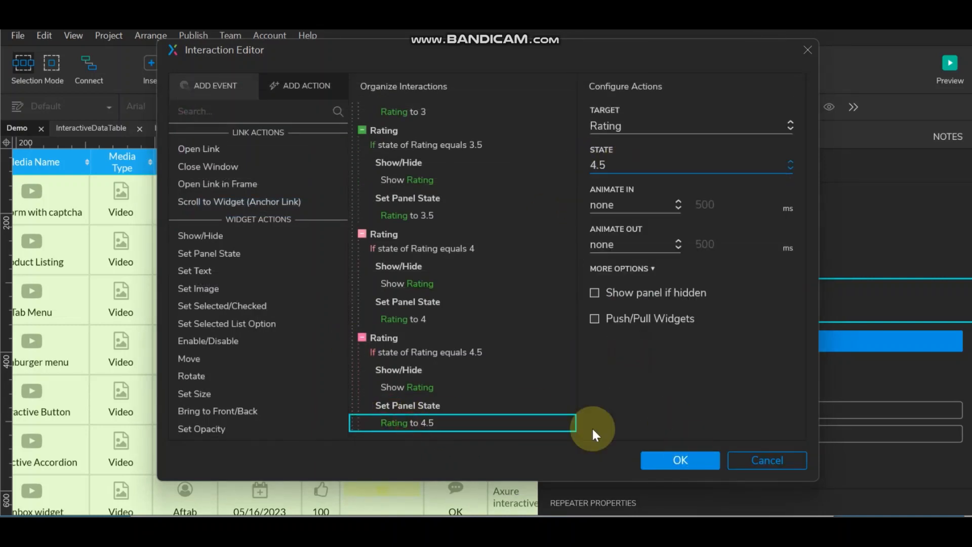
# Step: Duplicate the 4.5 Rating case and change the copy's condition to Rating panel state equals 5
pyautogui.click(401, 338)
pyautogui.hotkey('ctrl', 'v')
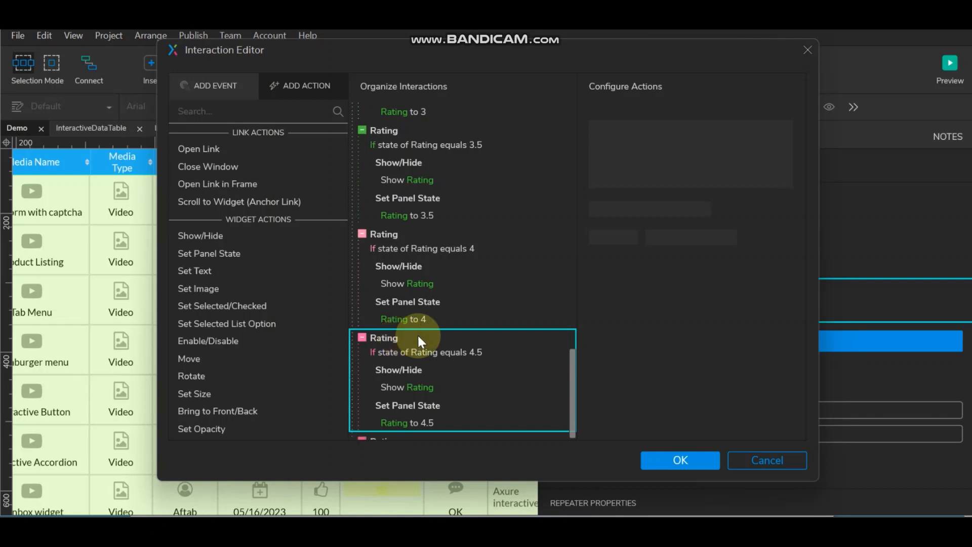
pyautogui.scroll(-3, 420, 341)
pyautogui.click(433, 349)
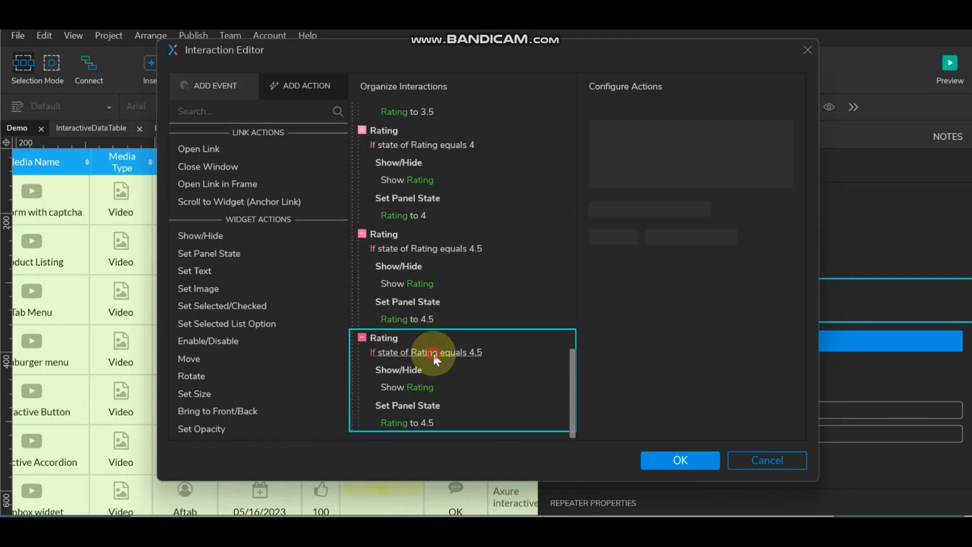
pyautogui.click(433, 351)
pyautogui.click(700, 171)
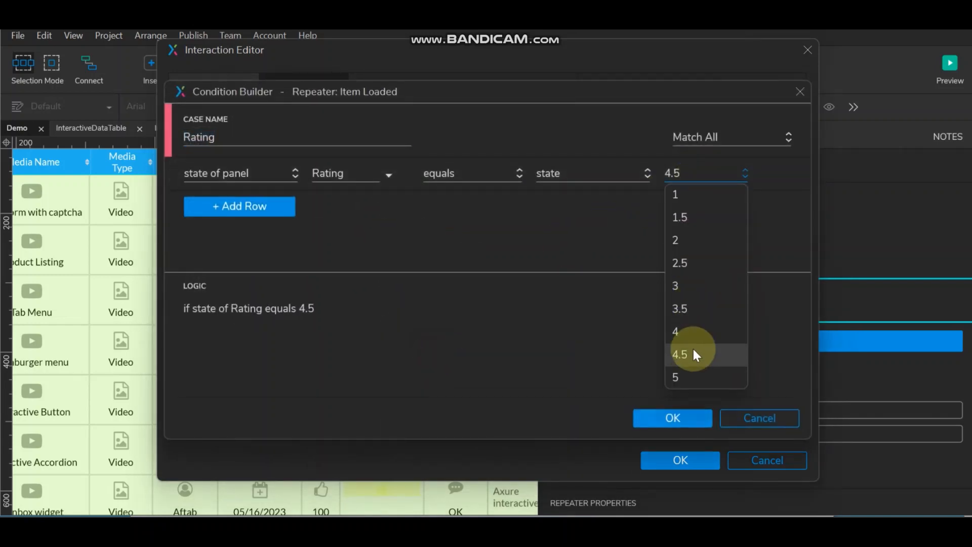
pyautogui.click(692, 369)
pyautogui.click(684, 423)
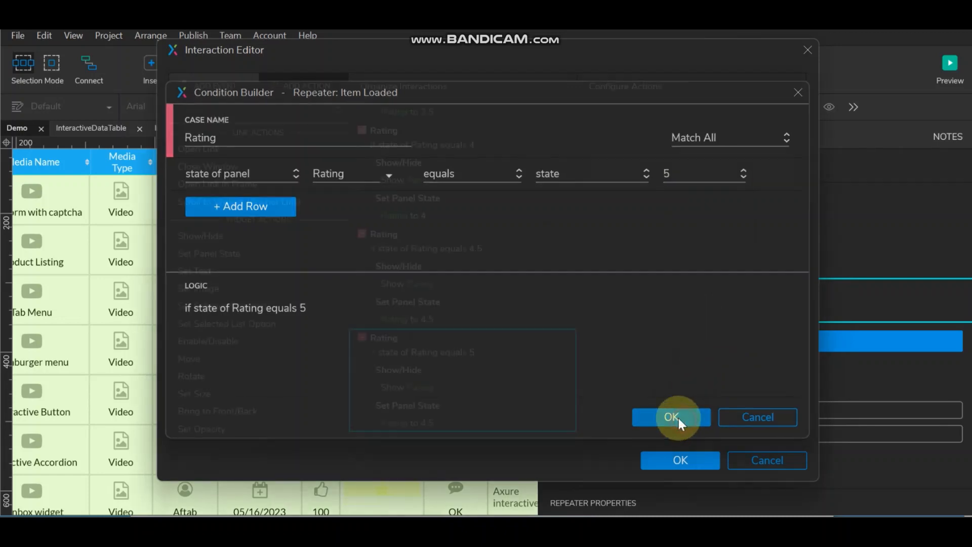
# Step: Set the Set Panel State action in the state 5 Rating case to state 5 and save the repeater's interactions
pyautogui.click(425, 424)
pyautogui.click(659, 169)
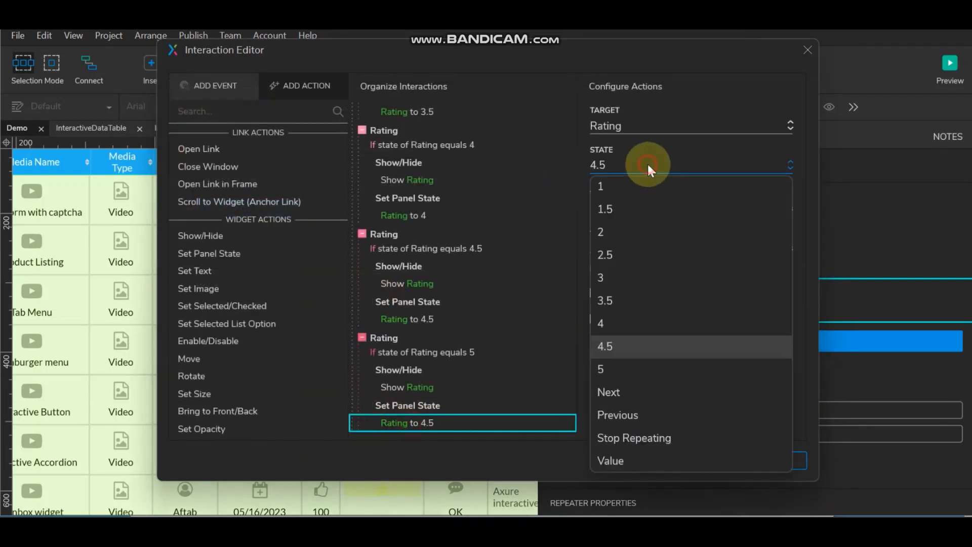
pyautogui.click(644, 368)
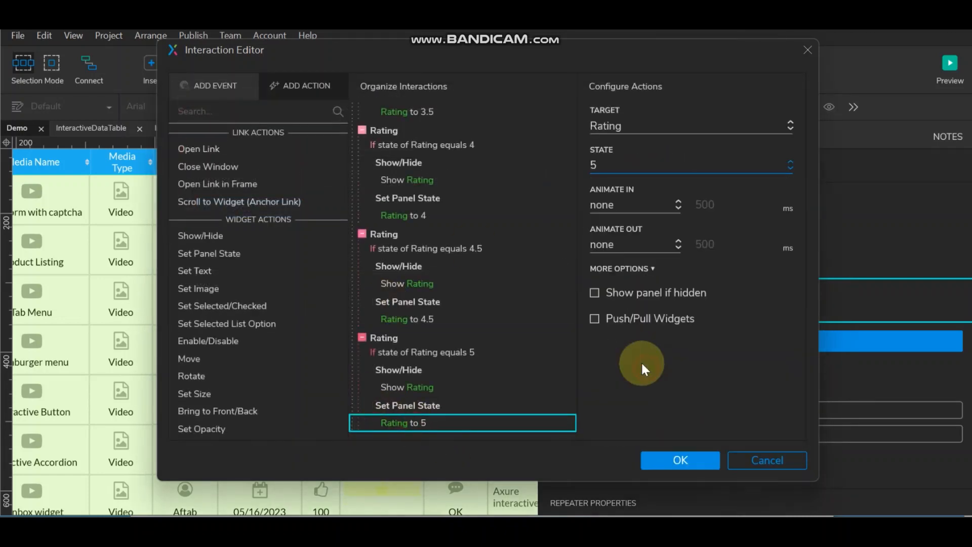
pyautogui.click(673, 458)
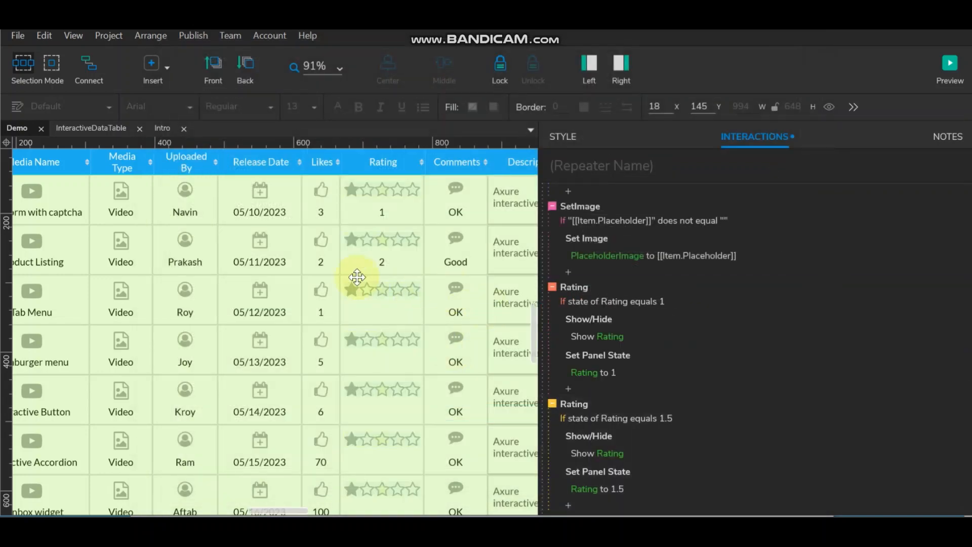
pyautogui.scroll(-5, 375, 347)
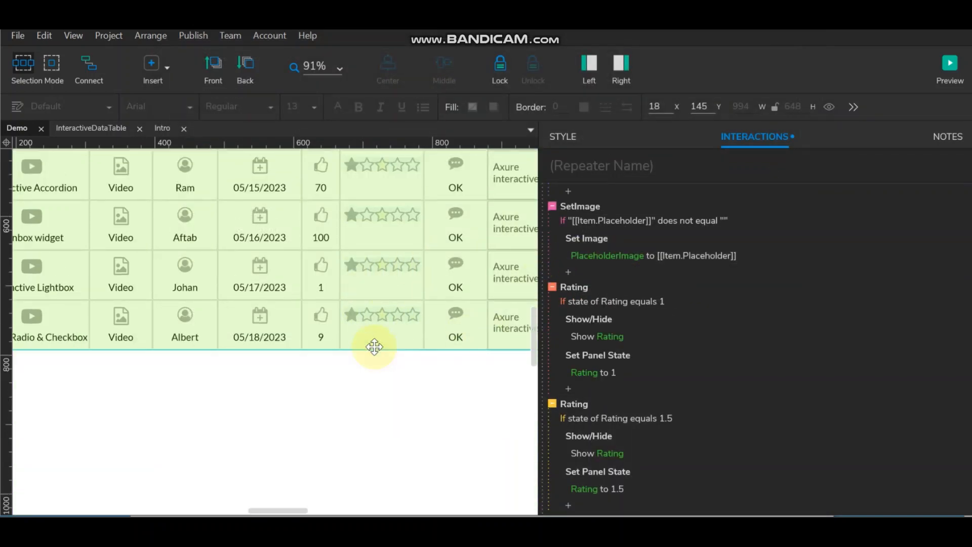
pyautogui.scroll(5, 375, 347)
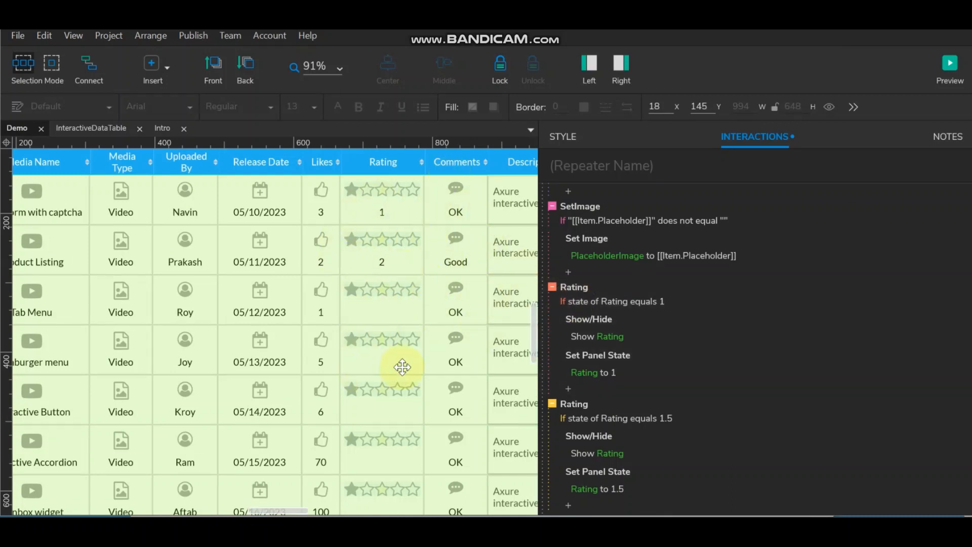
pyautogui.scroll(-3, 396, 365)
pyautogui.scroll(3, 402, 367)
pyautogui.scroll(-3, 675, 372)
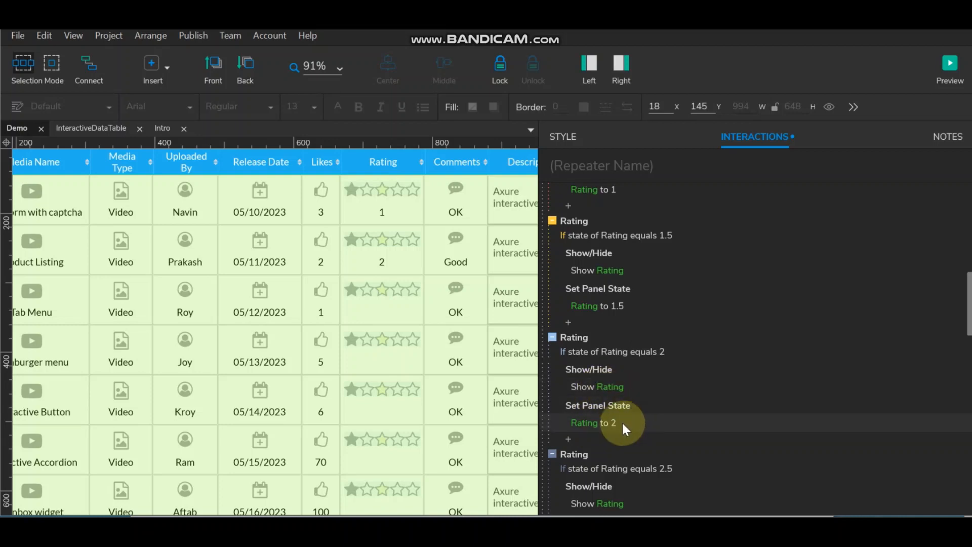
# Step: Set the Rating values in the repeater data to 1.5, 2, 3 and 4 for the 05/11/2023 to 05/14/2023 rows
pyautogui.click(563, 143)
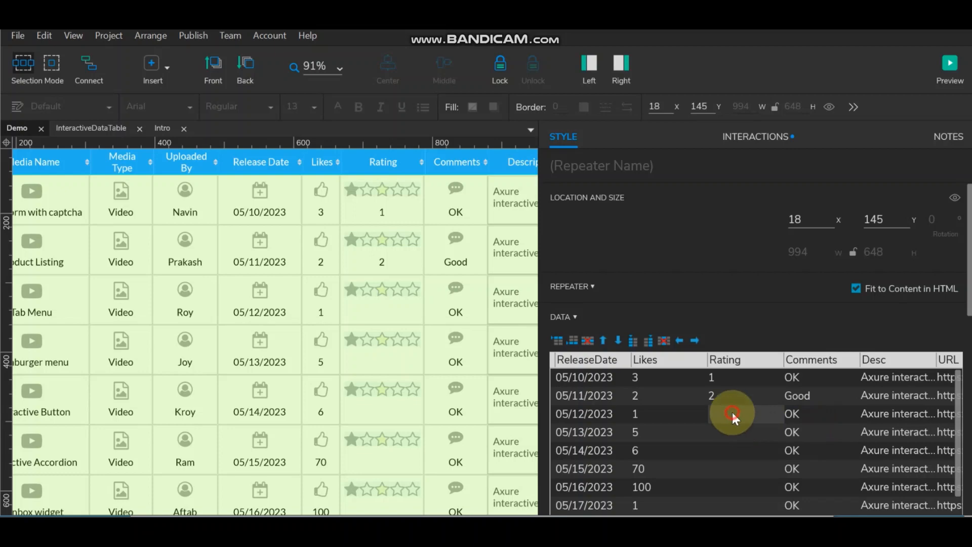
pyautogui.click(718, 394)
pyautogui.click(718, 394)
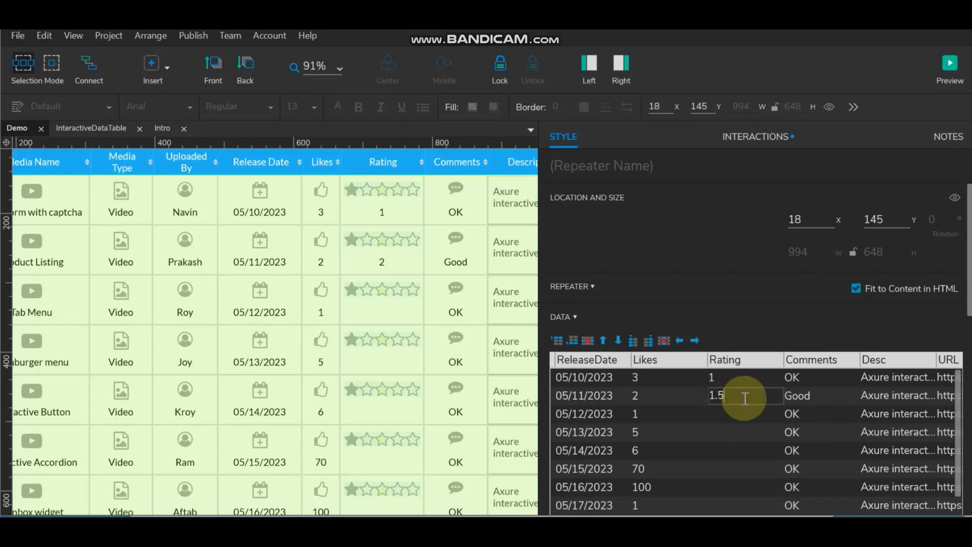
pyautogui.press('Return')
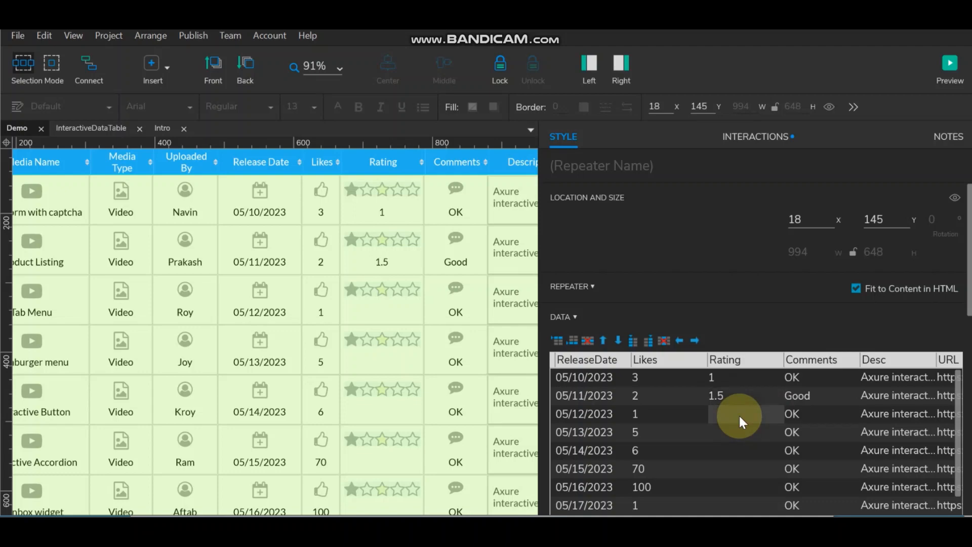
pyautogui.click(731, 413)
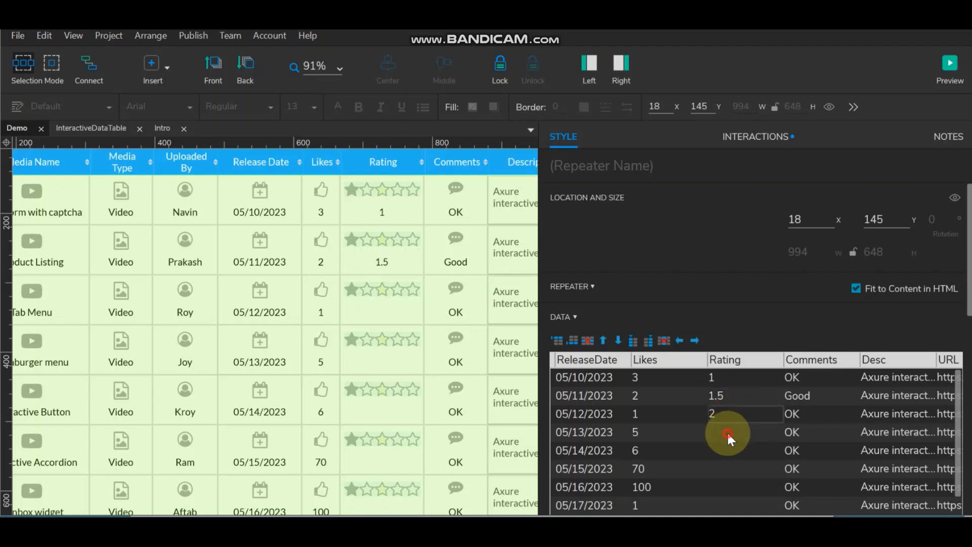
pyautogui.click(726, 433)
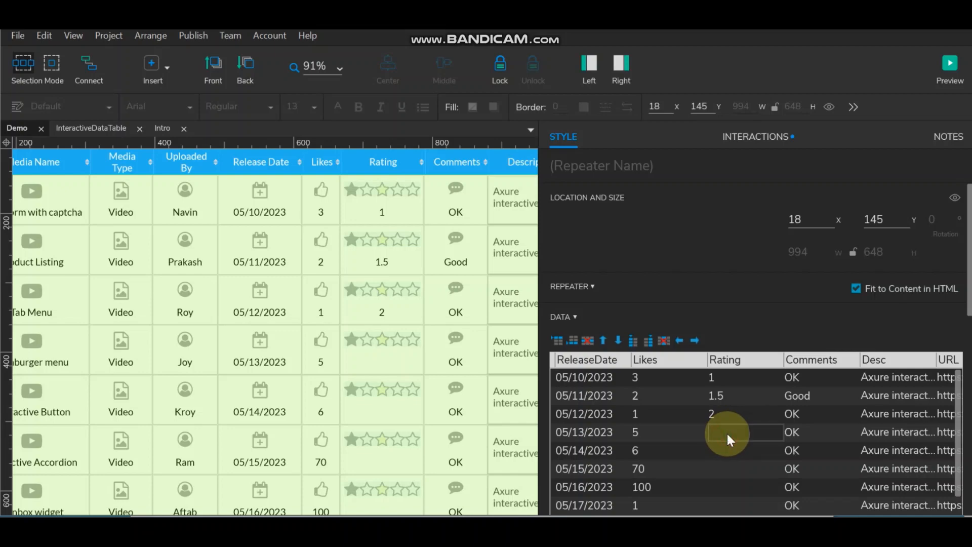
pyautogui.press('Return')
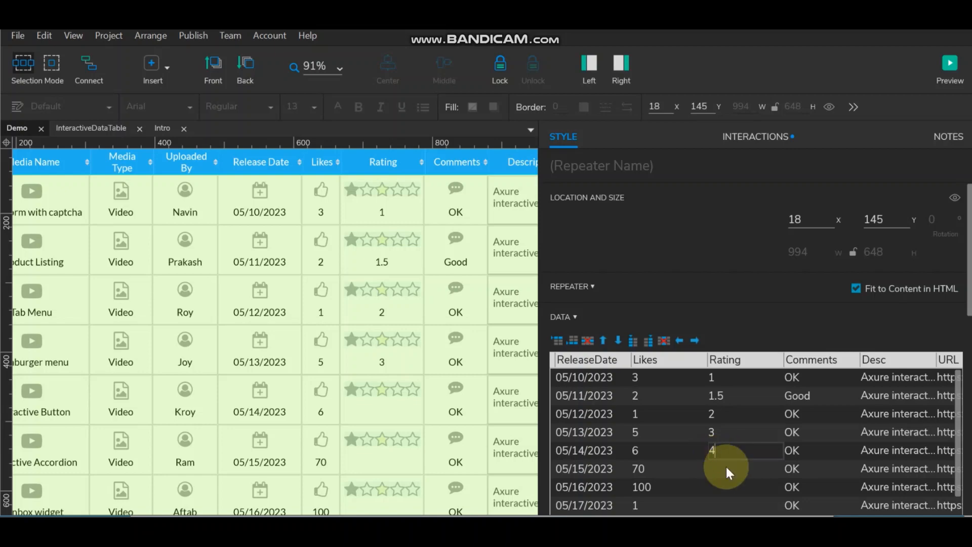
pyautogui.click(727, 469)
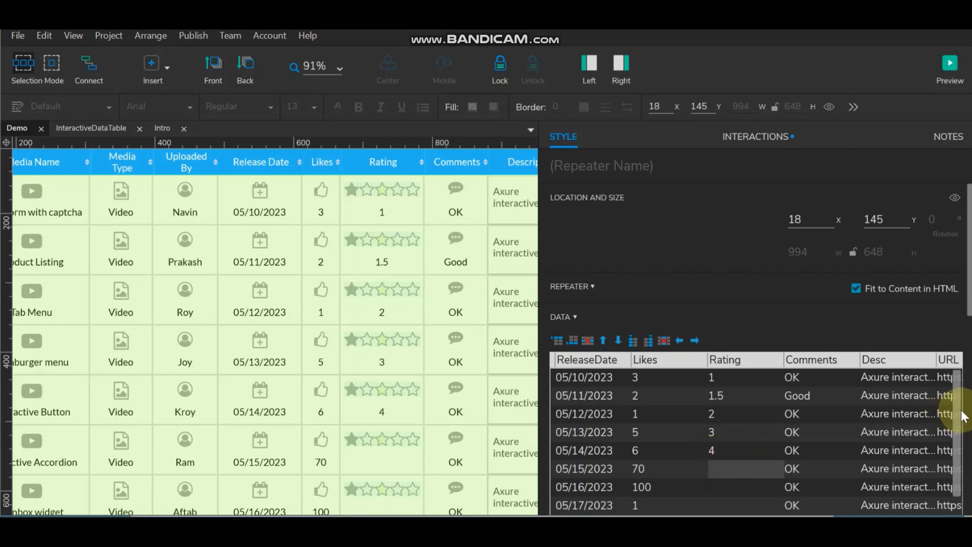
# Step: Try the state 1 Rating case as Else If, and switch it back to If
pyautogui.scroll(3, 394, 344)
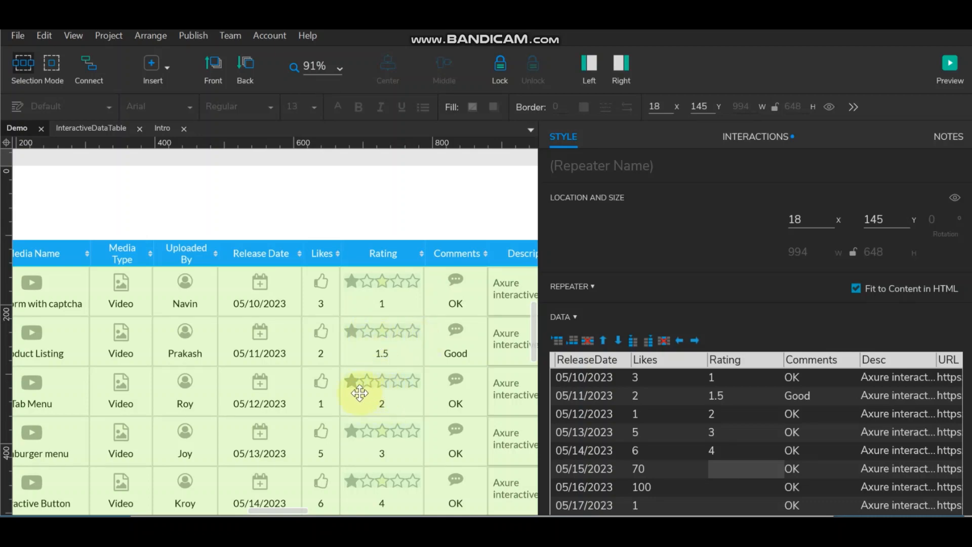
pyautogui.click(755, 145)
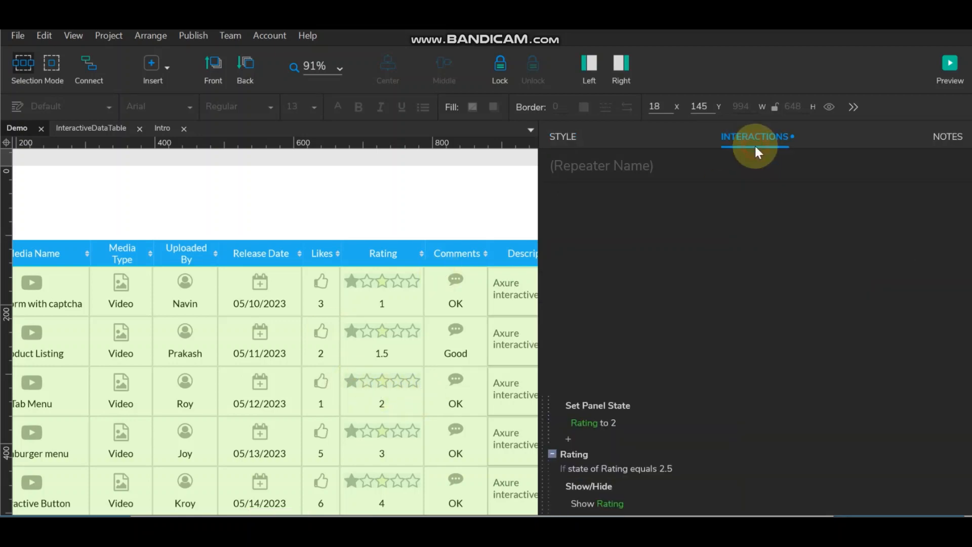
pyautogui.scroll(5, 643, 375)
pyautogui.scroll(-5, 658, 373)
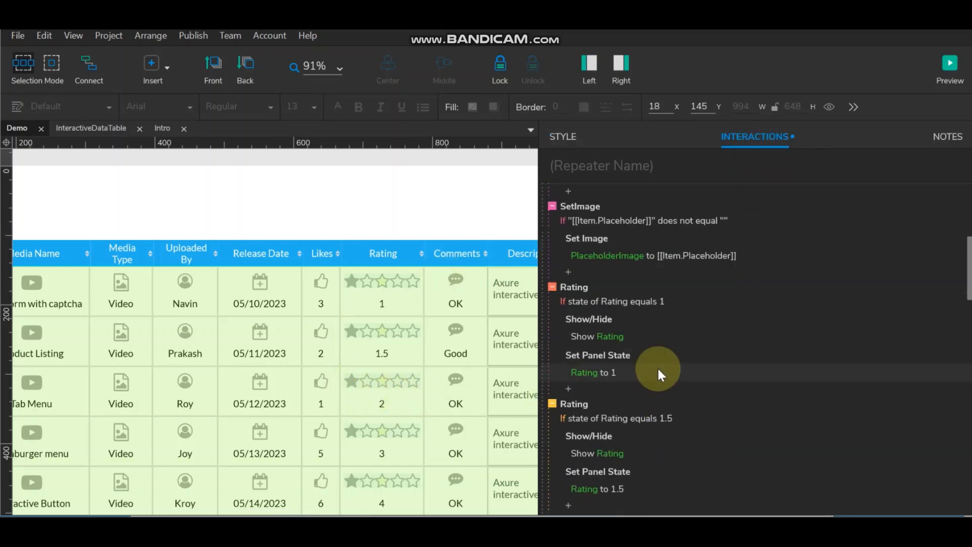
pyautogui.rightClick(583, 289)
pyautogui.click(624, 407)
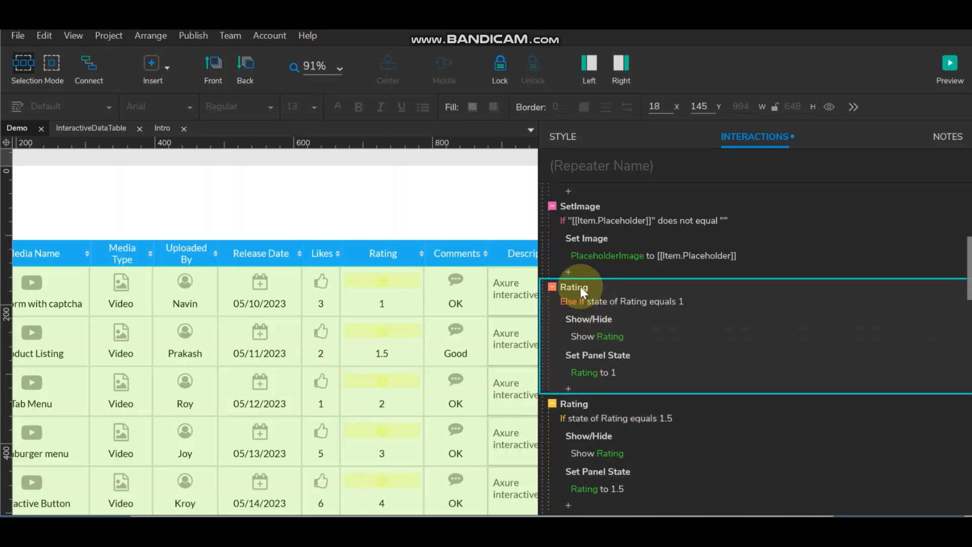
pyautogui.rightClick(580, 287)
pyautogui.click(615, 403)
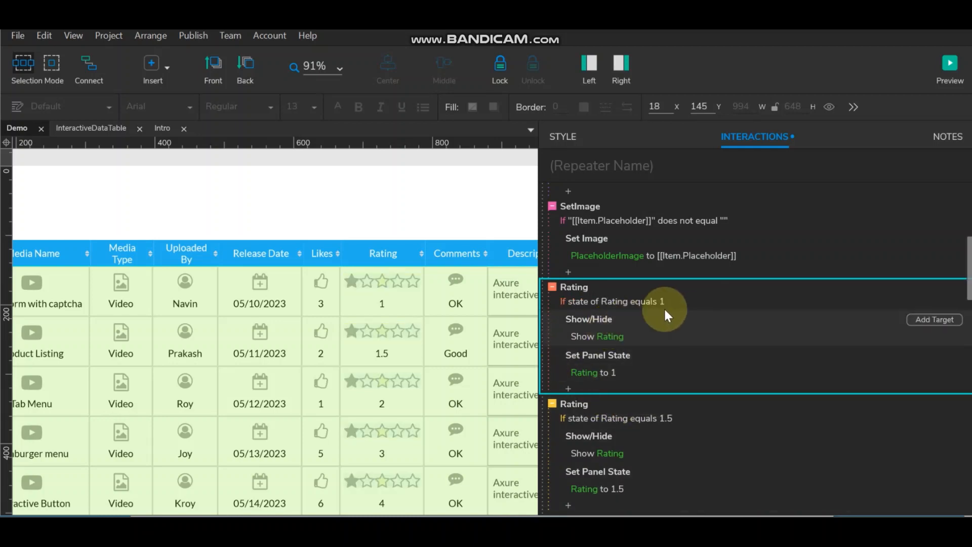
# Step: Review the conditions of the Rating cases for states 1 and 1.5 in the Condition Builder
pyautogui.click(627, 301)
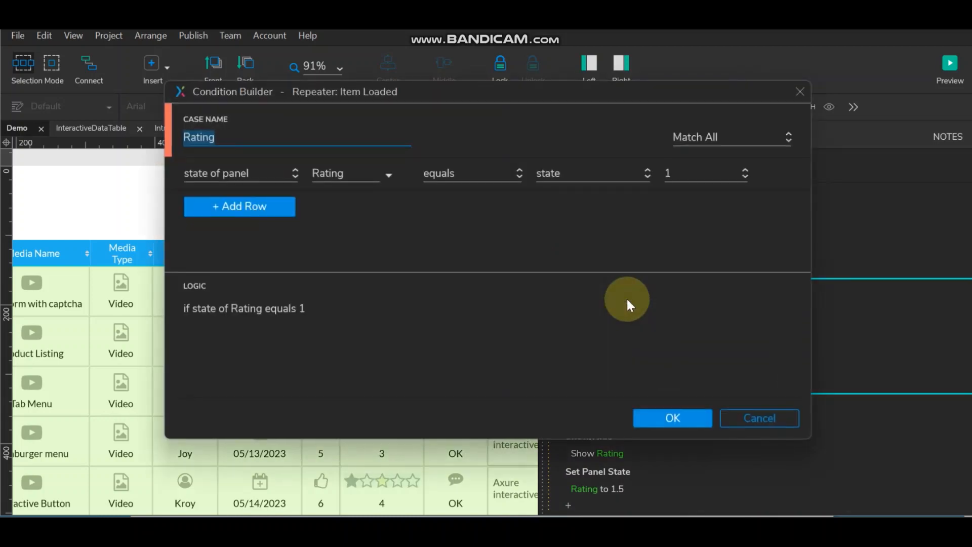
pyautogui.click(368, 177)
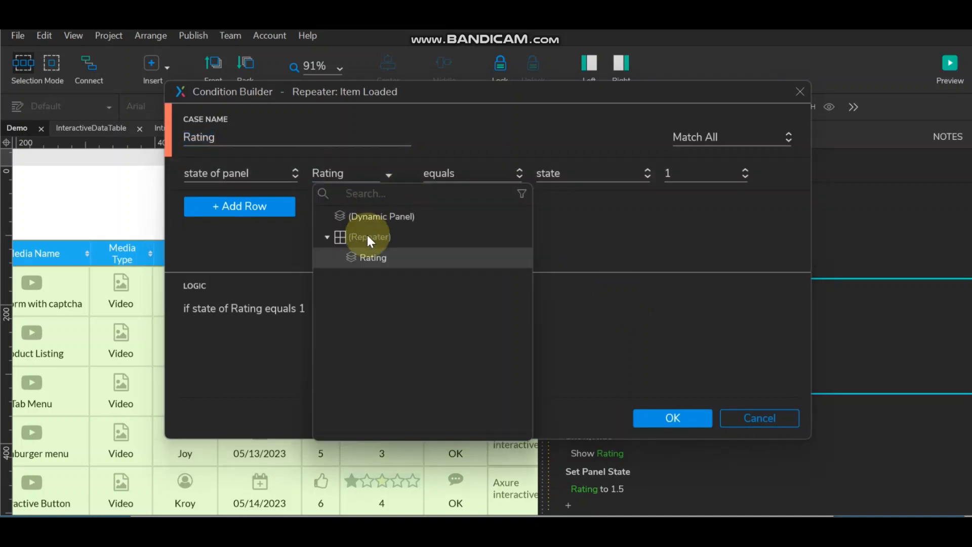
pyautogui.click(368, 257)
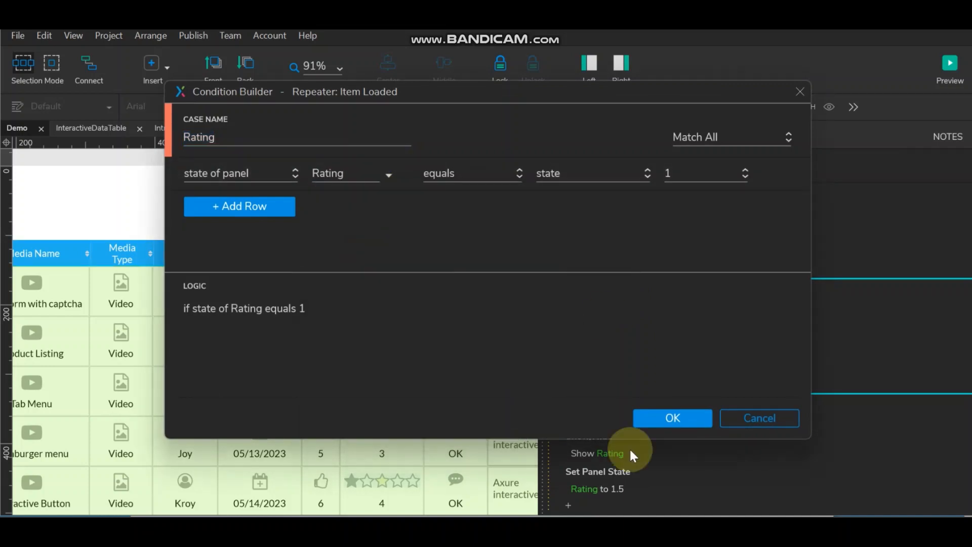
pyautogui.click(664, 414)
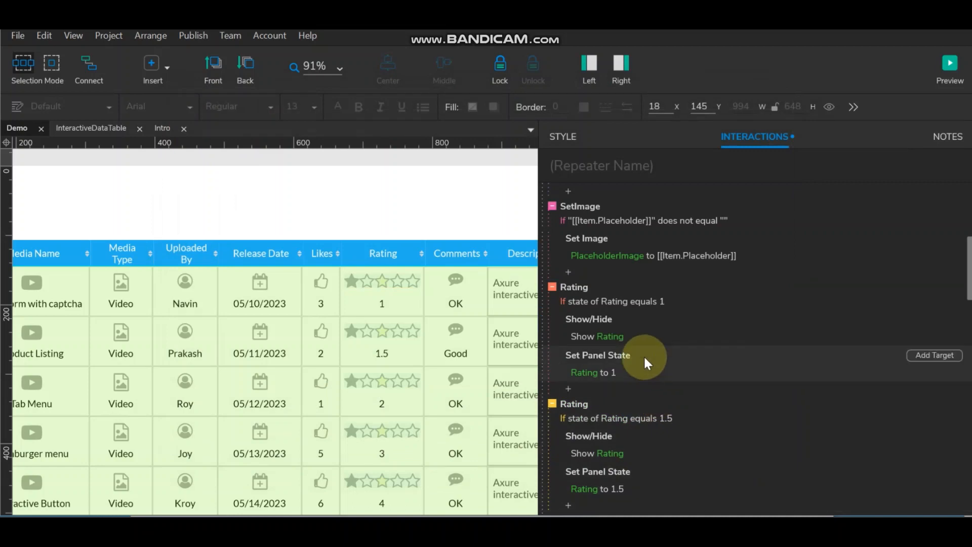
pyautogui.scroll(-3, 642, 355)
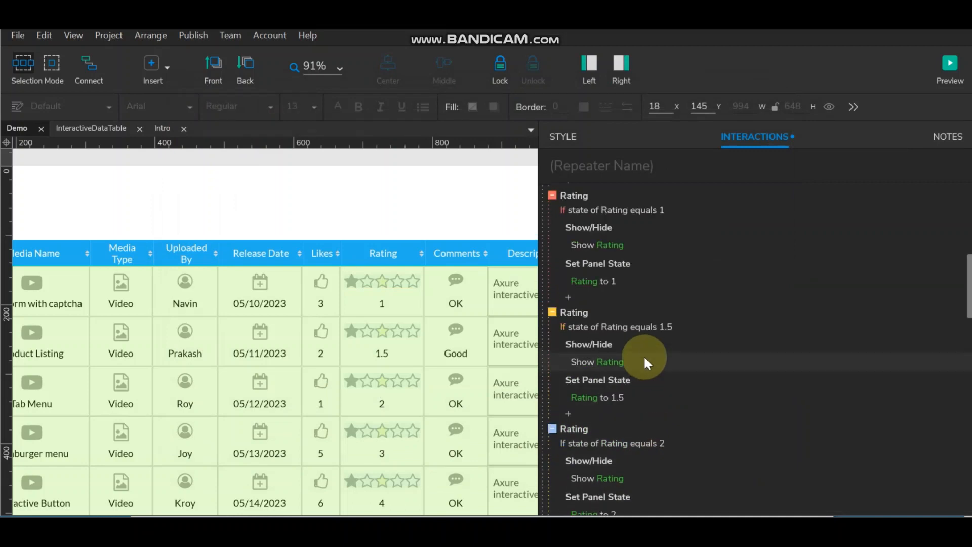
pyautogui.click(610, 329)
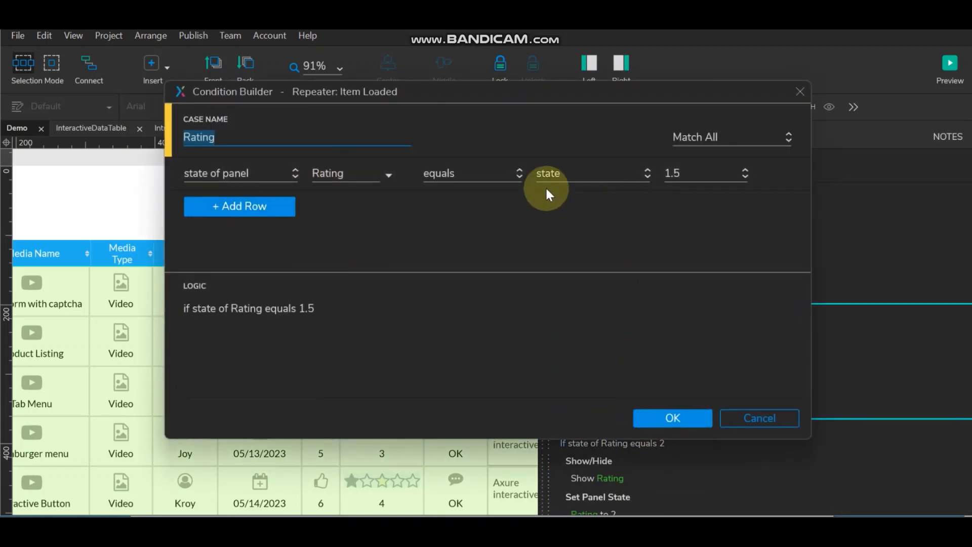
pyautogui.click(693, 407)
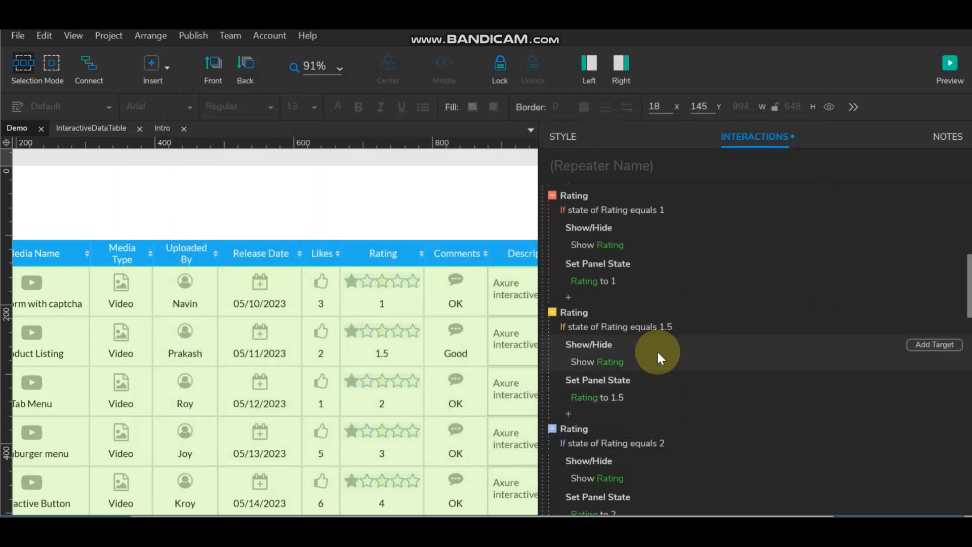
# Step: Switch the state 2 Rating case from If to Else If
pyautogui.scroll(-3, 657, 352)
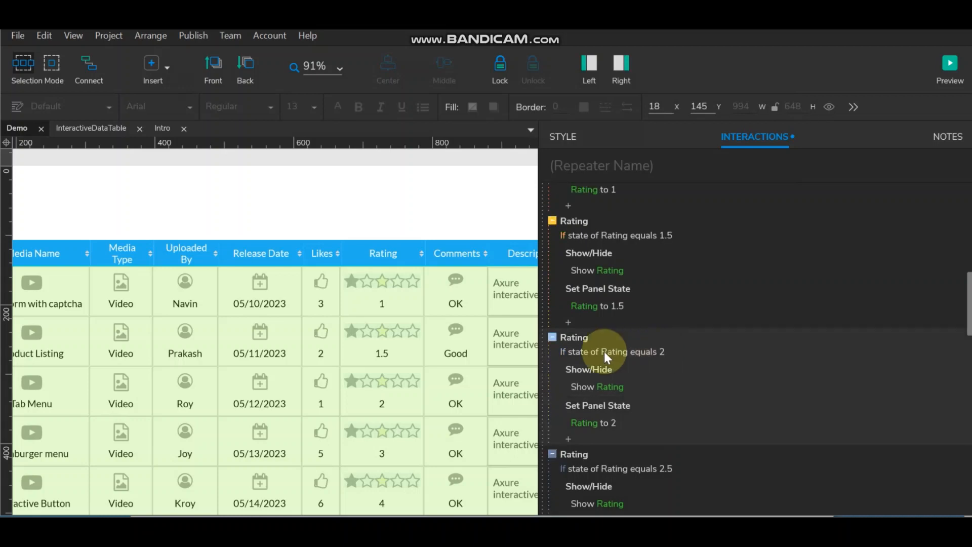
pyautogui.rightClick(582, 335)
pyautogui.click(641, 454)
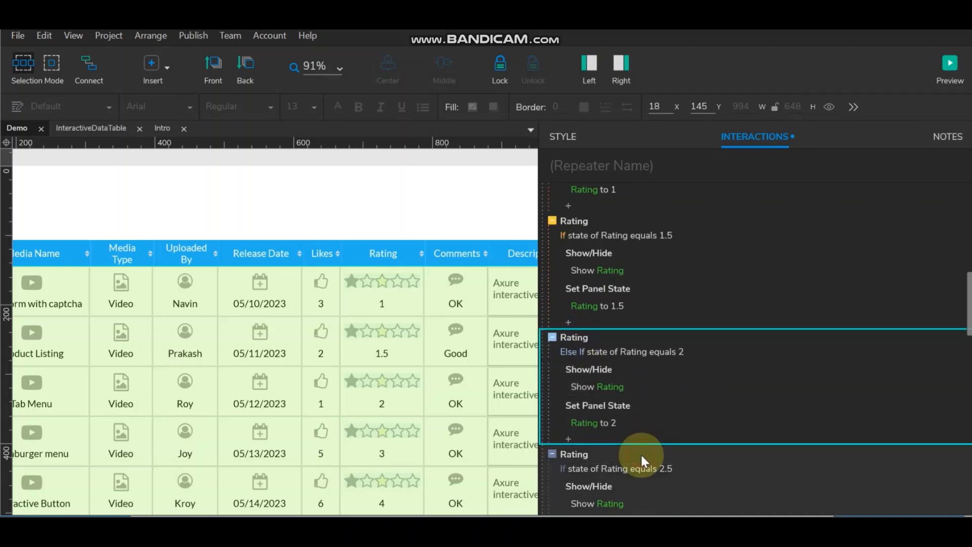
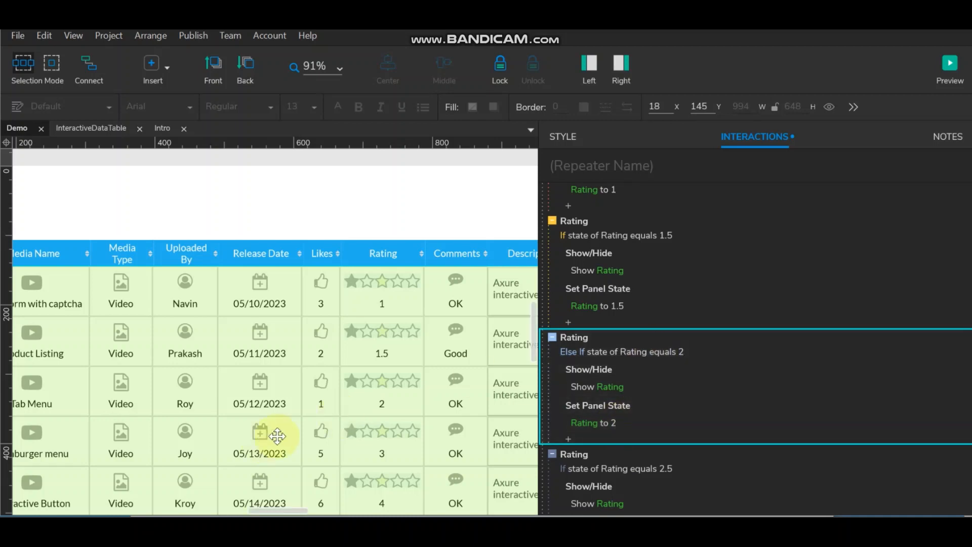
# Step: Rename the star-rating dynamic panel inside the repeater item as Enter_Rating and close the repeater editing view
pyautogui.doubleClick(389, 303)
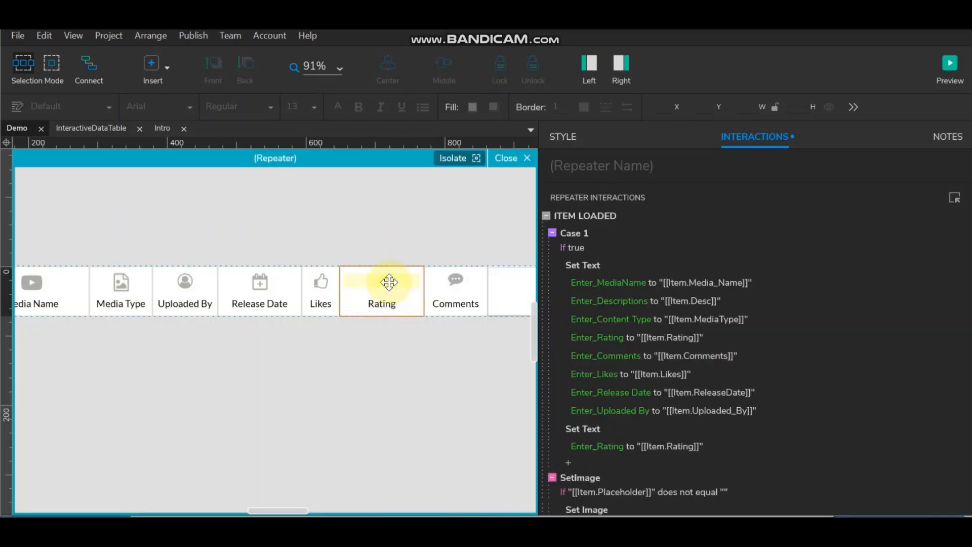
pyautogui.click(385, 279)
pyautogui.click(631, 168)
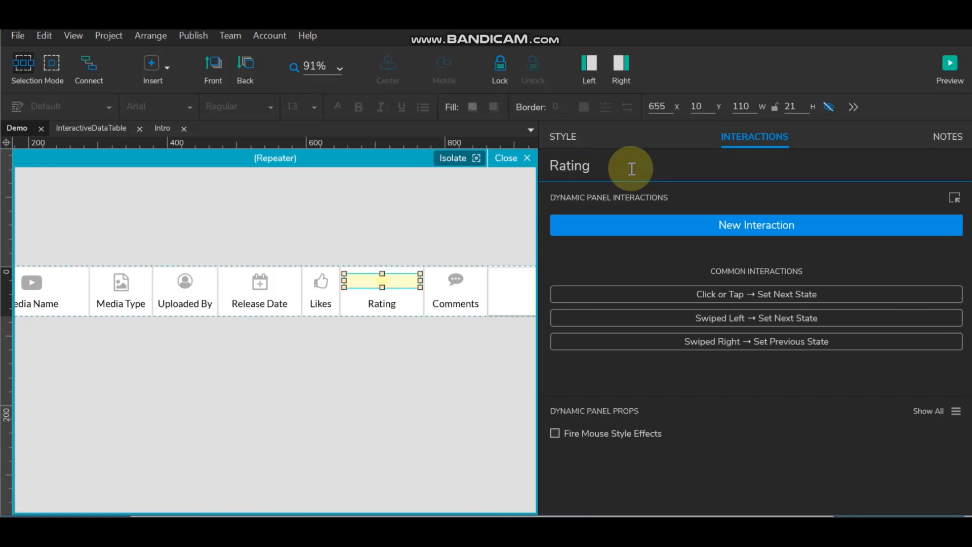
pyautogui.press('Left')
pyautogui.press('Left')
pyautogui.press('Left')
pyautogui.press('Left')
pyautogui.press('Left')
pyautogui.press('Left')
pyautogui.write('Ente')
pyautogui.write('r_')
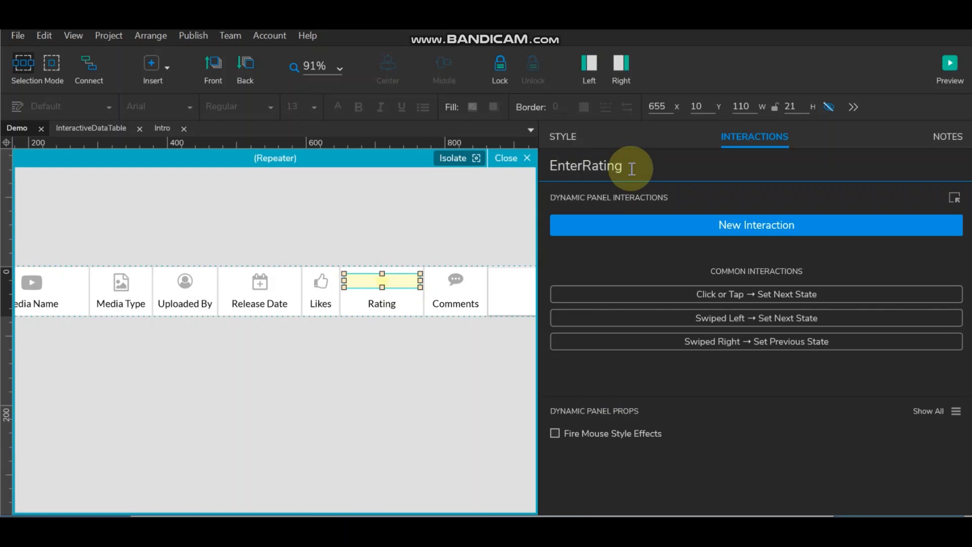
pyautogui.click(521, 206)
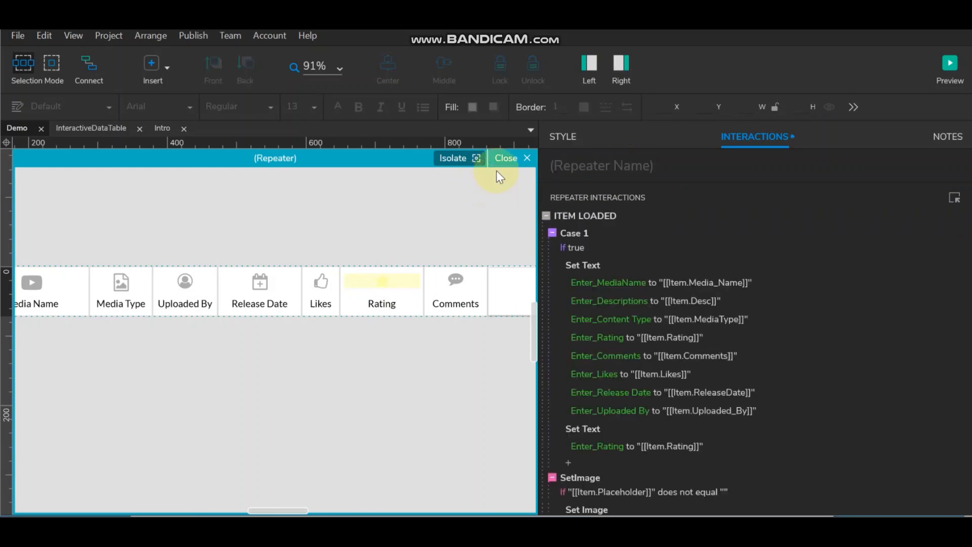
pyautogui.click(510, 159)
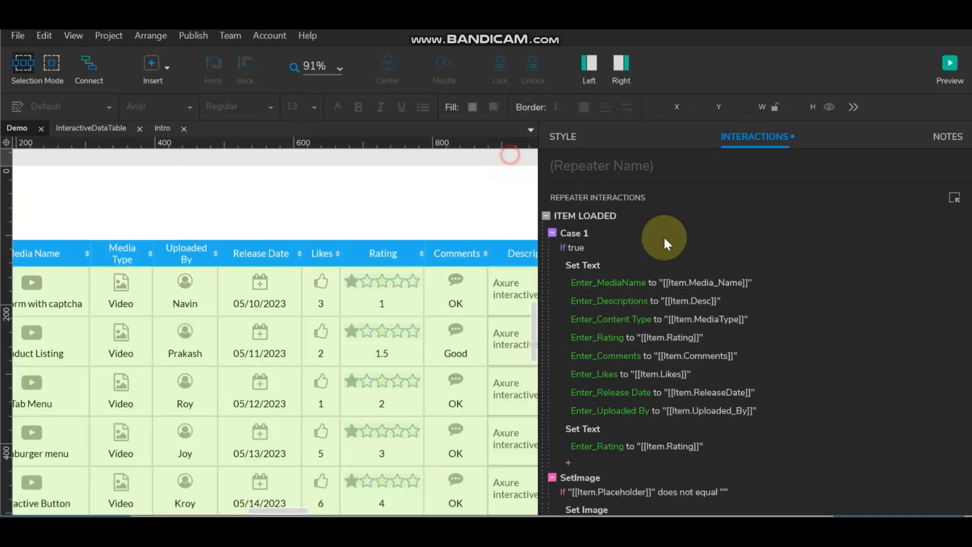
# Step: Check the Rating cases under Item Loaded for their references to the Enter_Rating panel
pyautogui.scroll(-5, 697, 353)
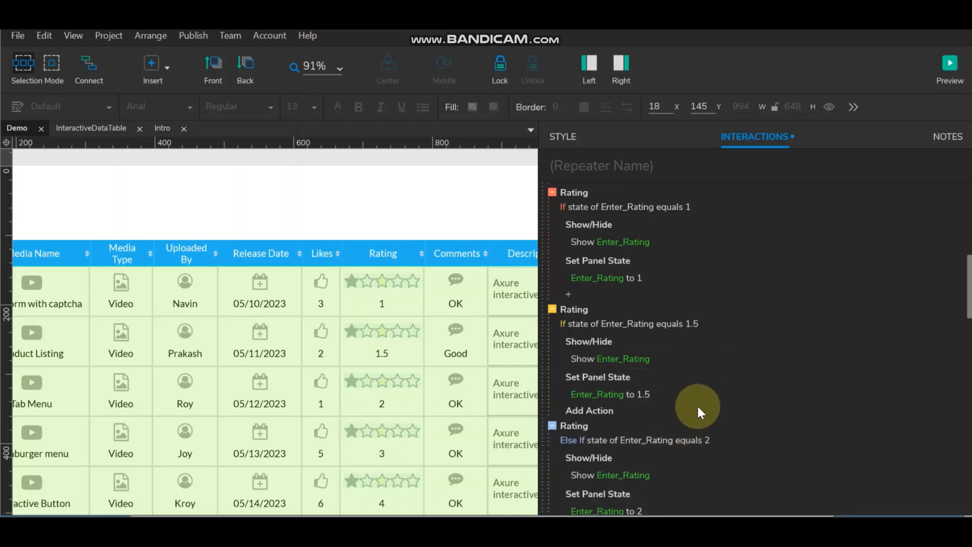
pyautogui.scroll(-3, 697, 410)
pyautogui.scroll(-2, 699, 411)
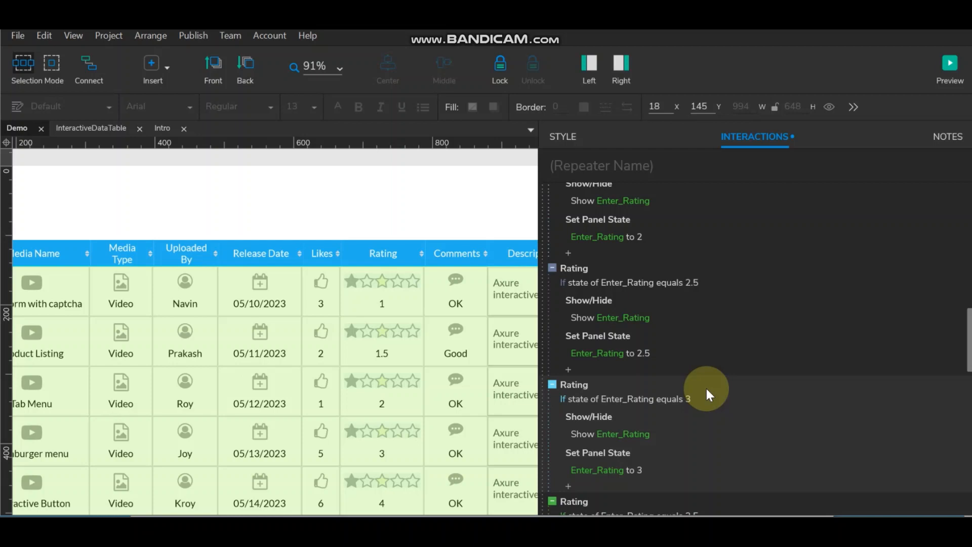
pyautogui.scroll(6, 748, 349)
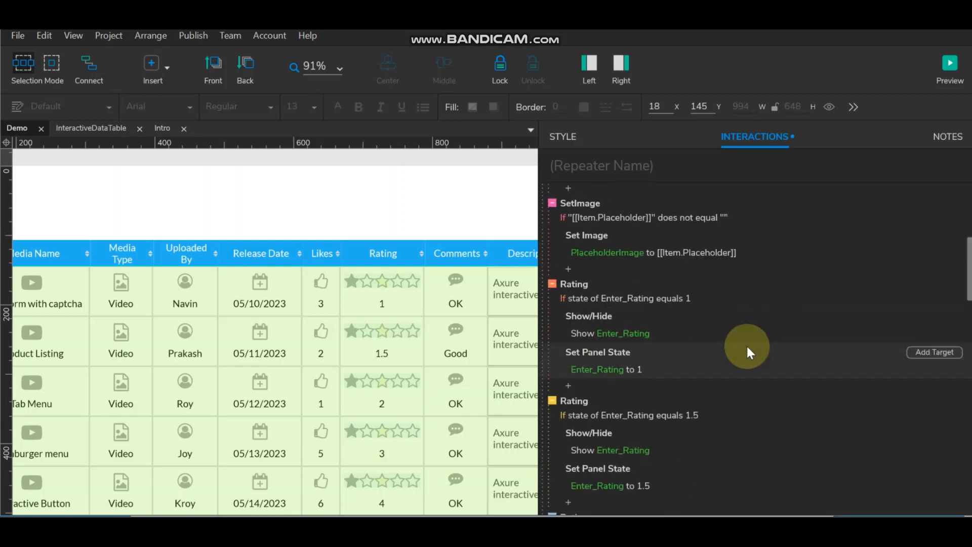
pyautogui.scroll(-2, 746, 344)
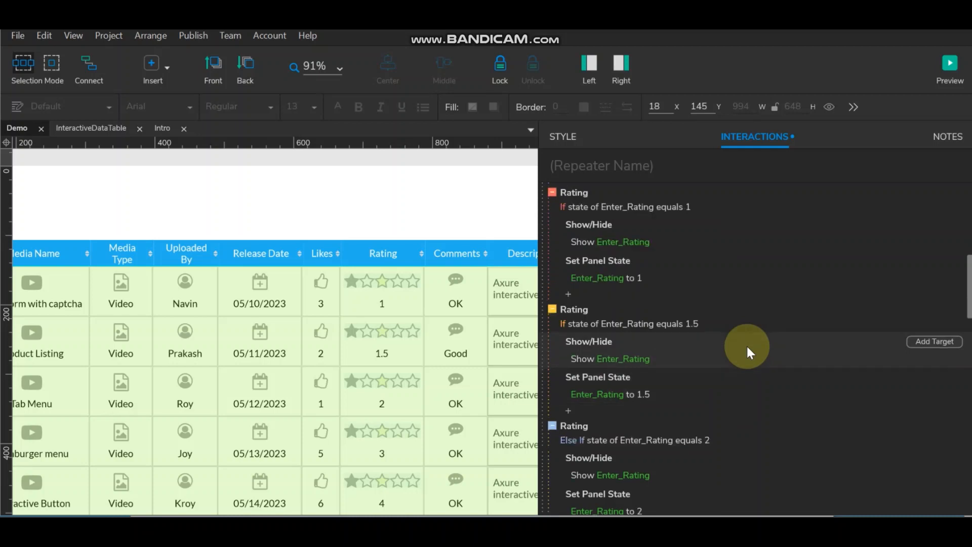
pyautogui.scroll(-3, 746, 344)
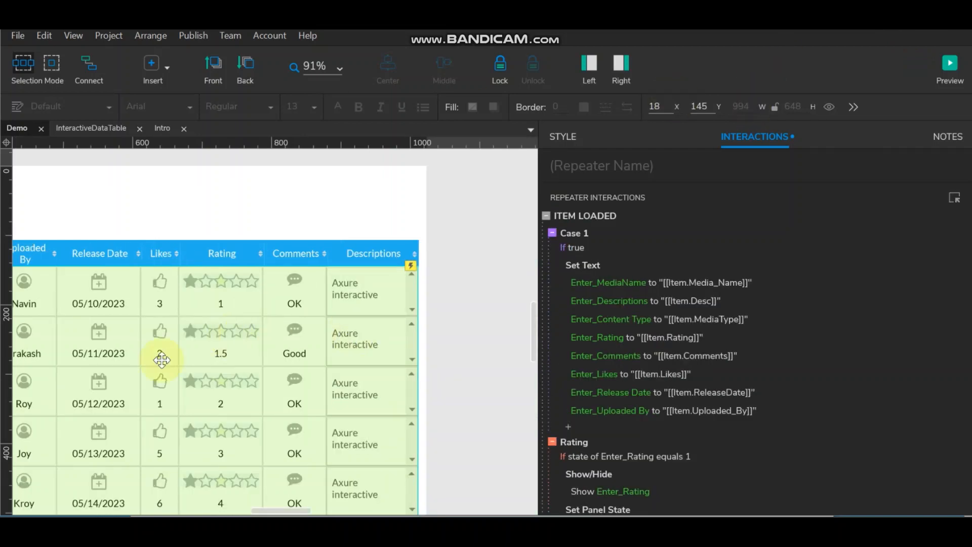
# Step: Edit the condition of the Rating case for state 1.5 so that it tests a value
pyautogui.scroll(-2, 215, 333)
pyautogui.scroll(-5, 641, 329)
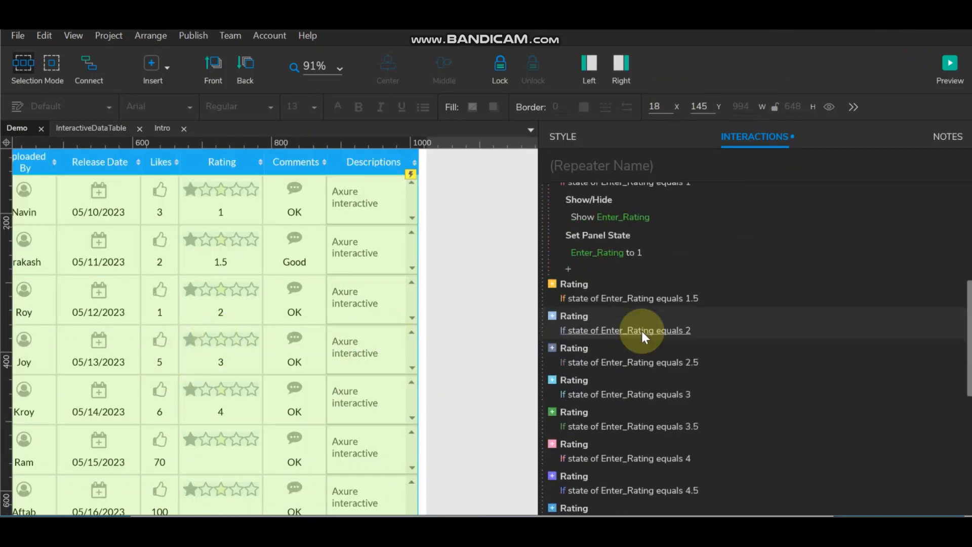
pyautogui.click(551, 284)
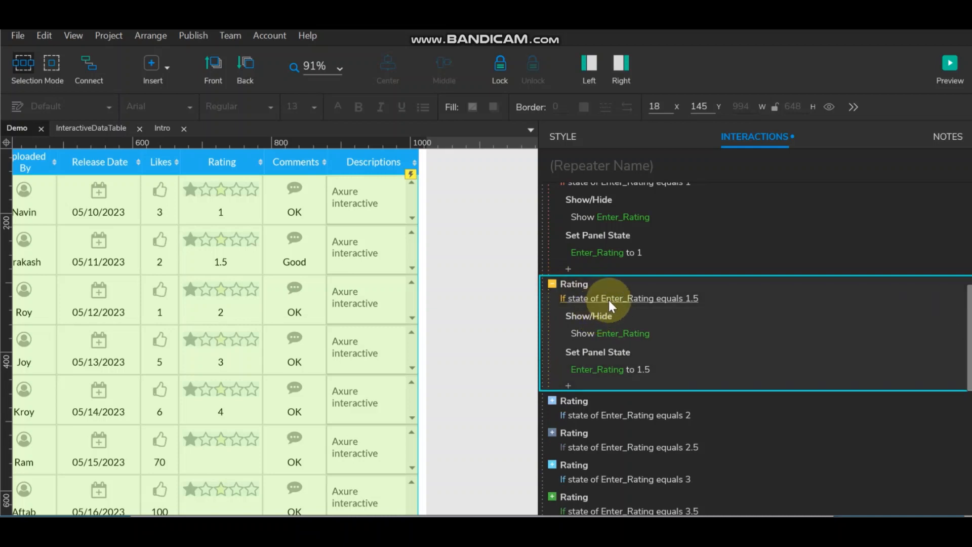
pyautogui.doubleClick(609, 299)
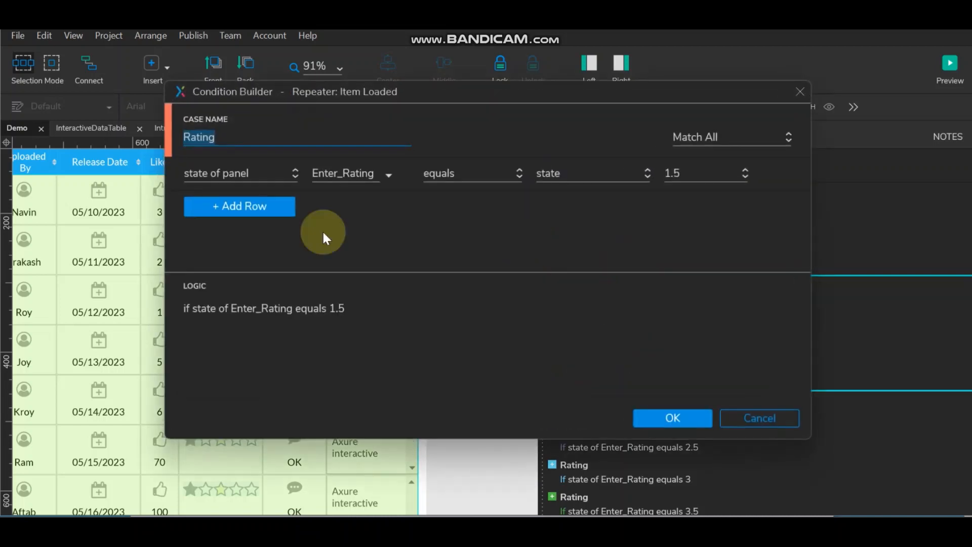
pyautogui.click(210, 173)
pyautogui.scroll(1, 248, 274)
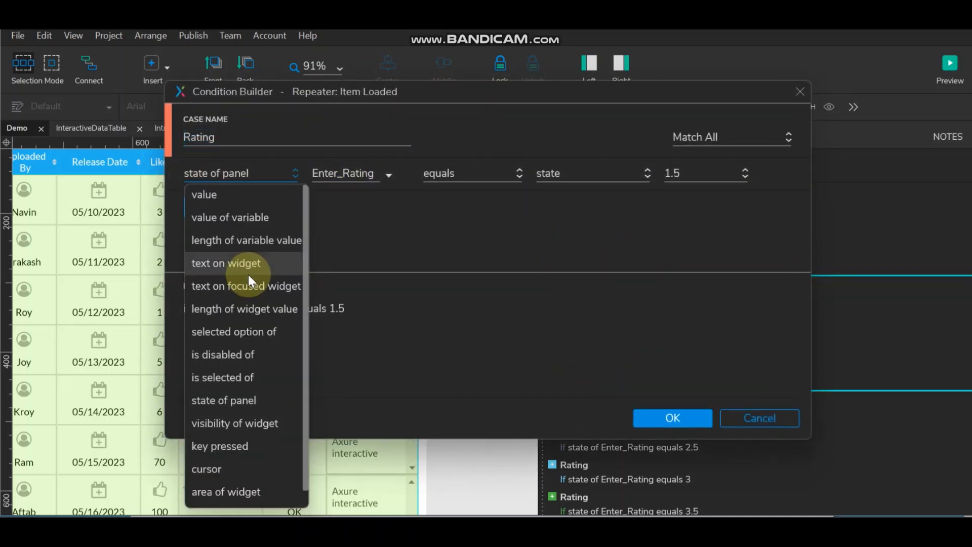
pyautogui.click(226, 199)
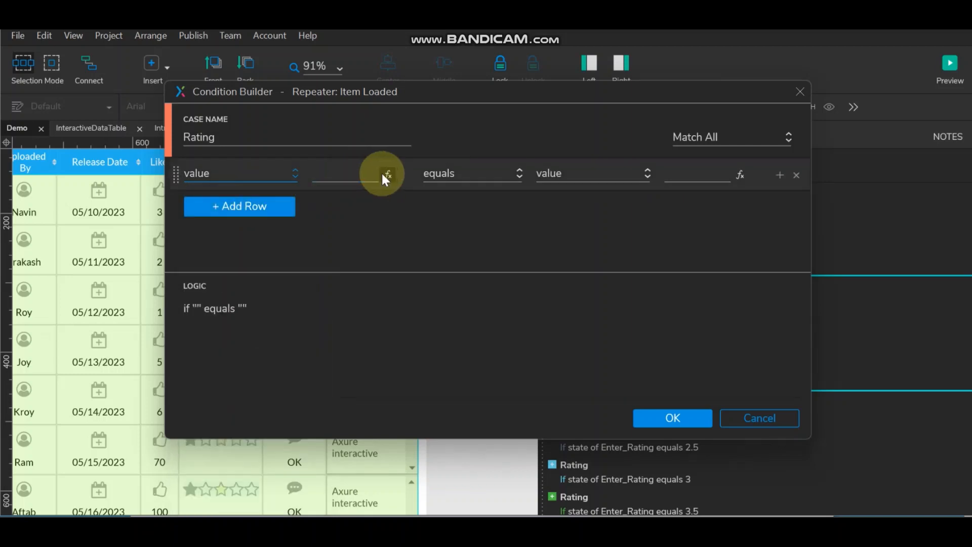
# Step: Complete the condition of the state 1.5 Rating case as [[Item.Rating]] equals the value 1
pyautogui.click(386, 174)
pyautogui.click(302, 106)
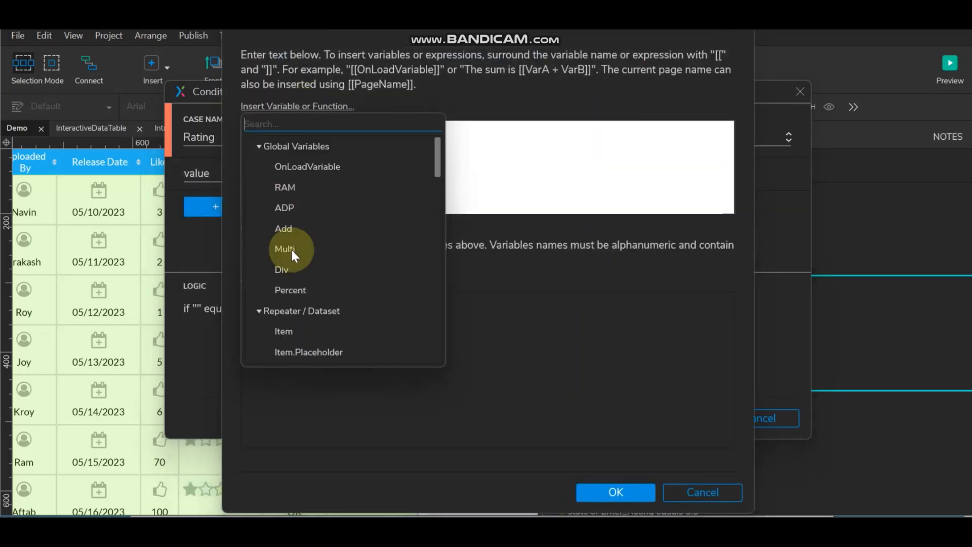
pyautogui.scroll(-2, 338, 281)
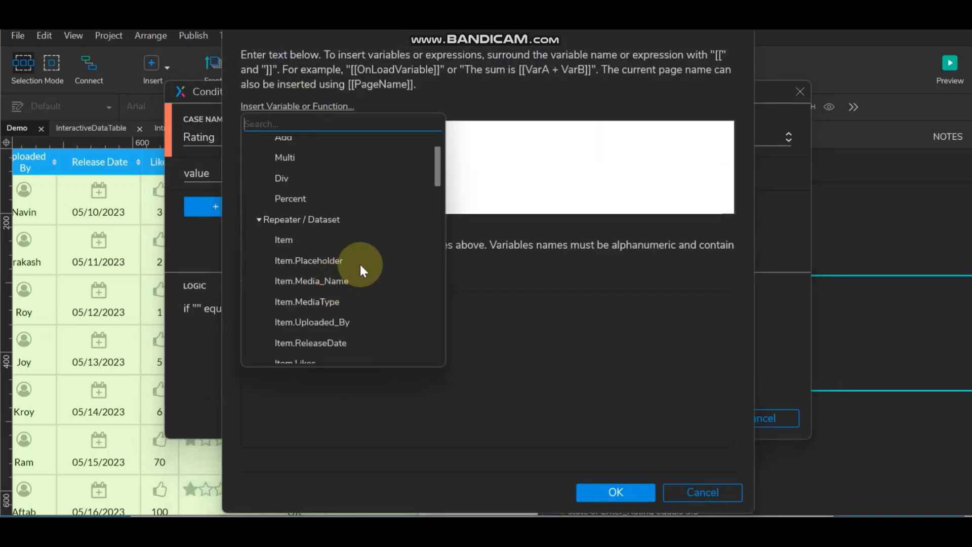
pyautogui.scroll(-2, 360, 262)
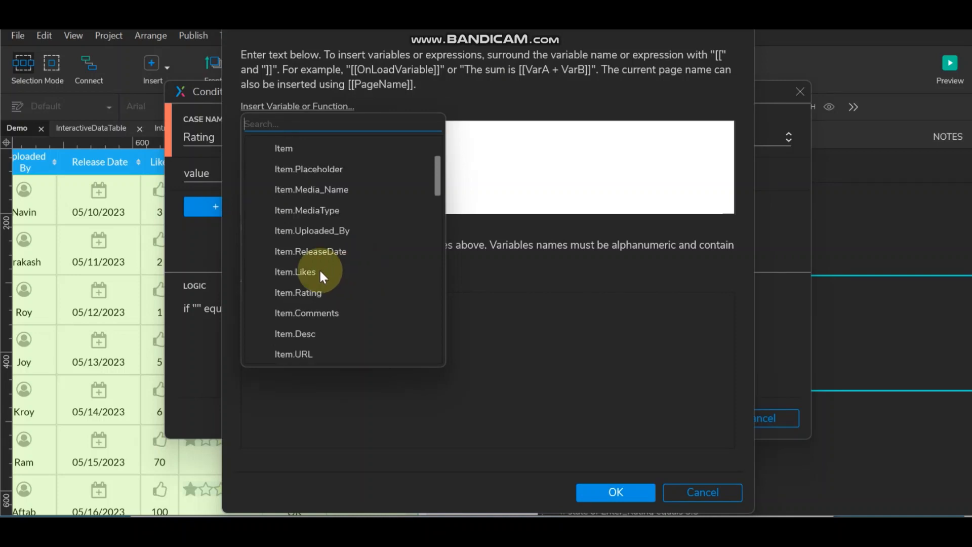
pyautogui.click(315, 292)
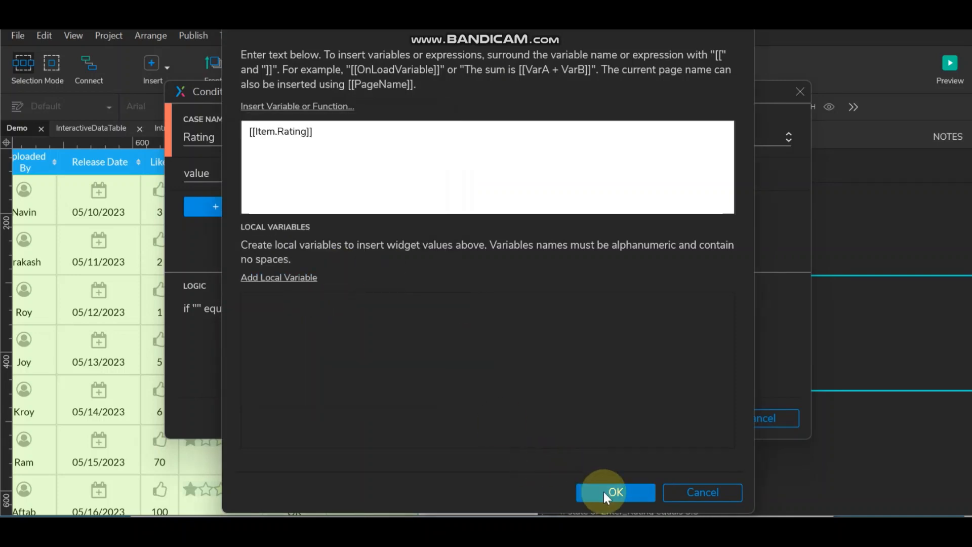
pyautogui.click(612, 491)
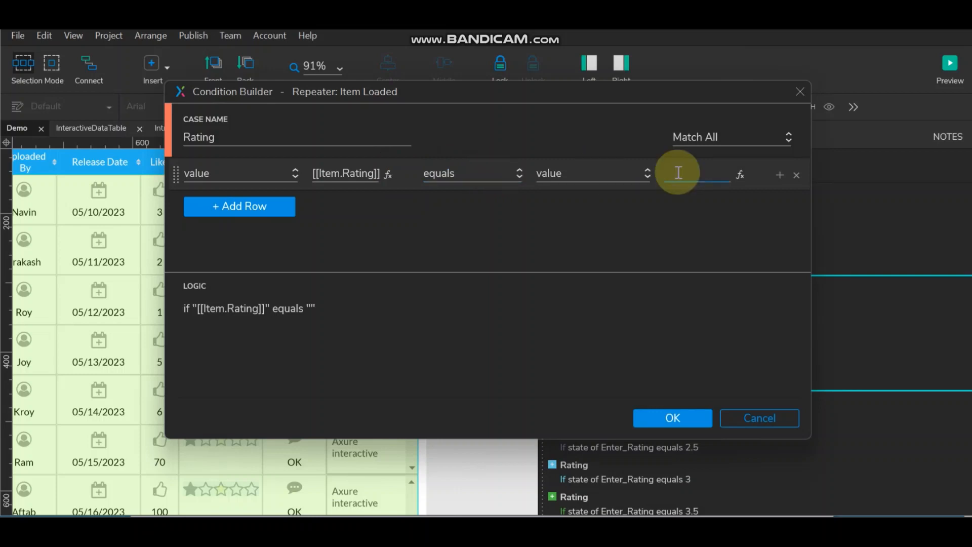
pyautogui.click(708, 176)
pyautogui.write('1')
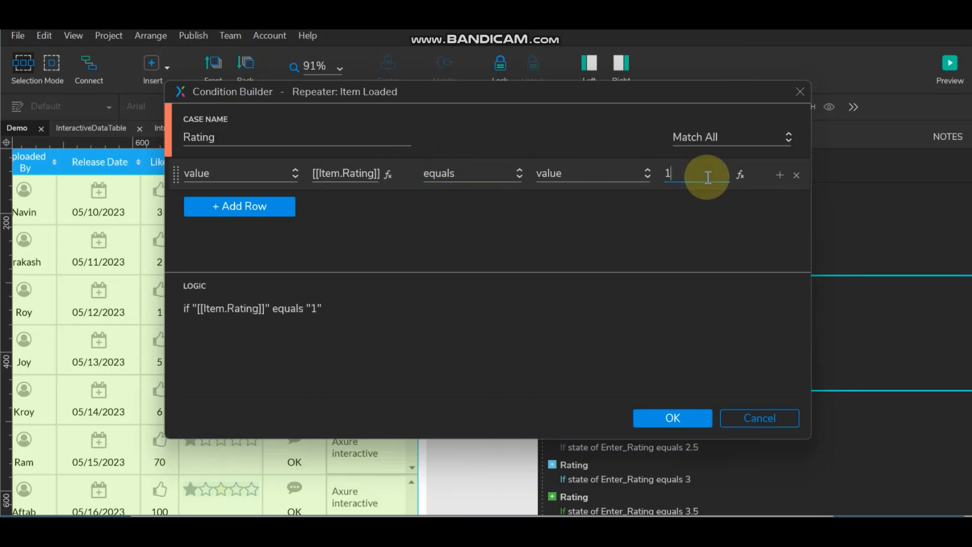
pyautogui.click(681, 419)
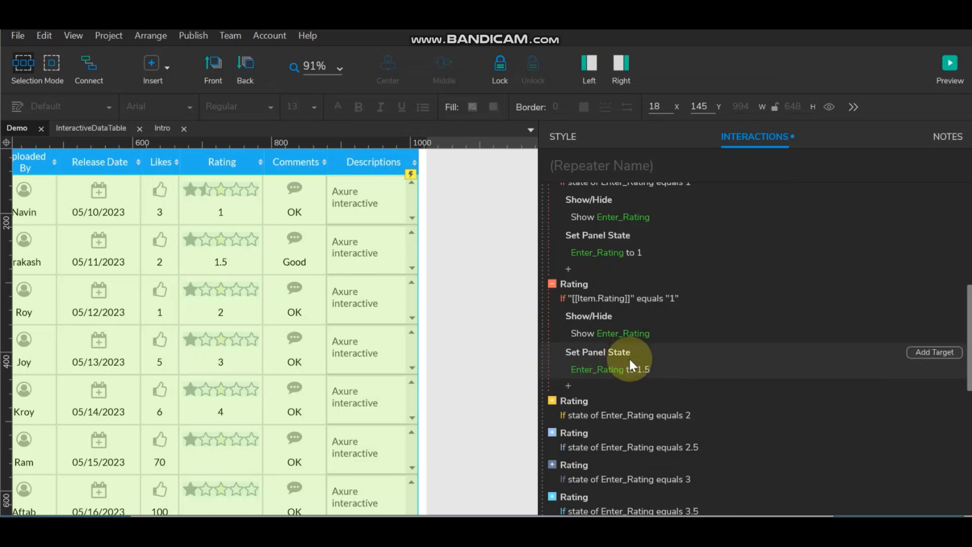
# Step: Edit the condition of the Rating case for state 1 so that it tests a value
pyautogui.scroll(2, 629, 359)
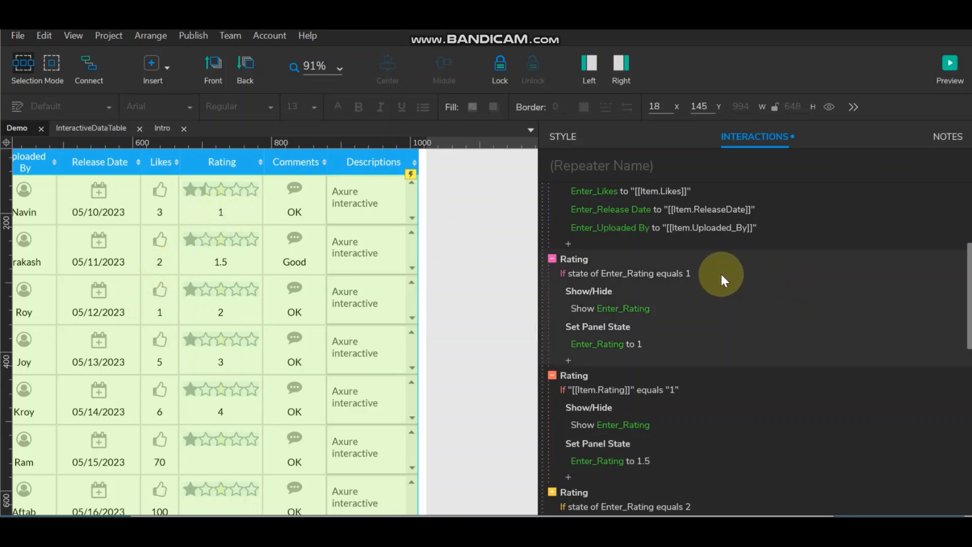
pyautogui.doubleClick(648, 272)
pyautogui.click(229, 177)
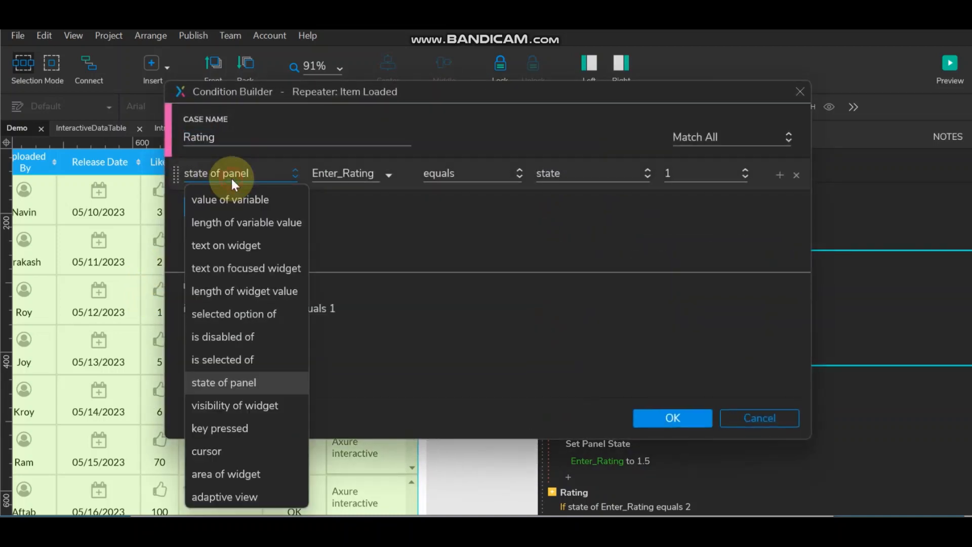
pyautogui.scroll(1, 233, 212)
pyautogui.click(232, 197)
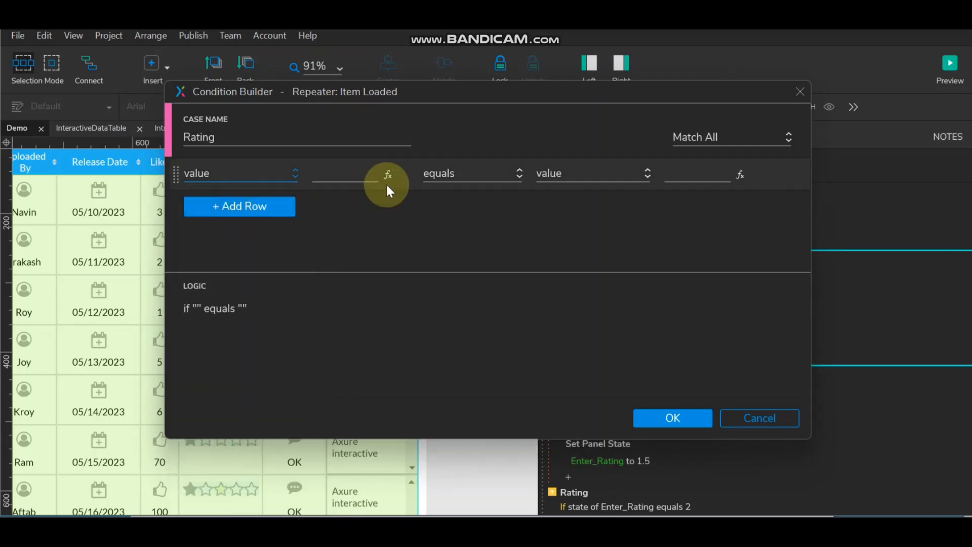
# Step: Complete the condition of the state 1 Rating case as [[Item.Rating]] equals the value 1
pyautogui.click(387, 183)
pyautogui.click(304, 108)
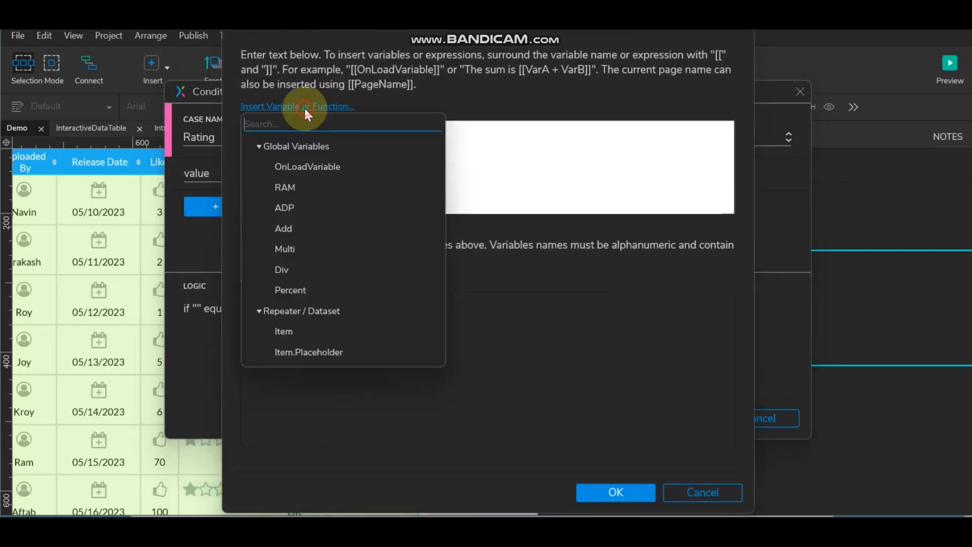
pyautogui.scroll(-2, 298, 217)
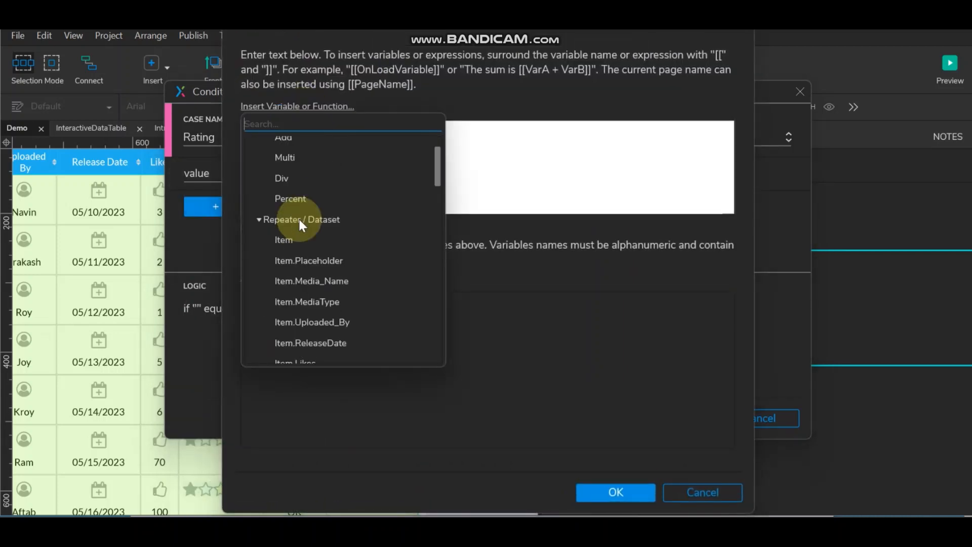
pyautogui.scroll(-2, 314, 296)
pyautogui.click(316, 294)
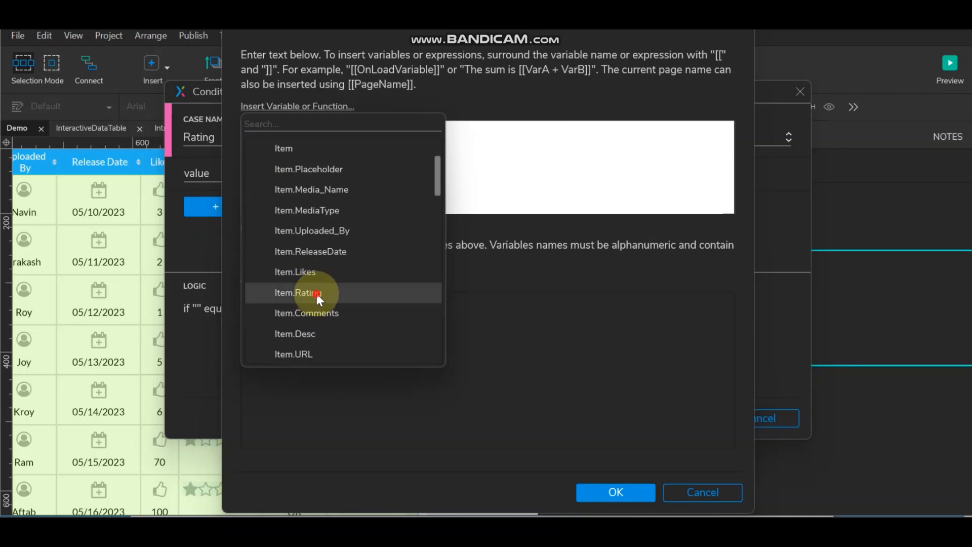
pyautogui.click(614, 490)
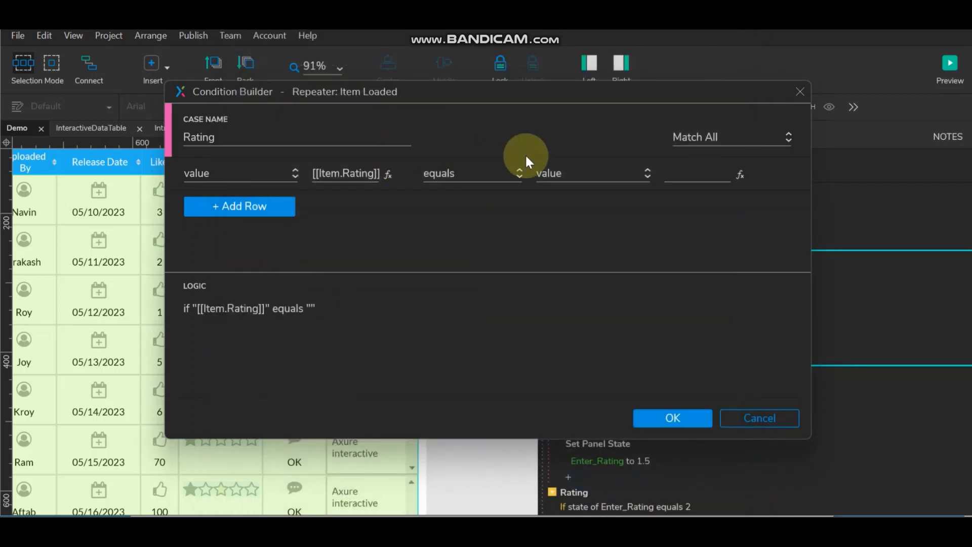
pyautogui.click(678, 173)
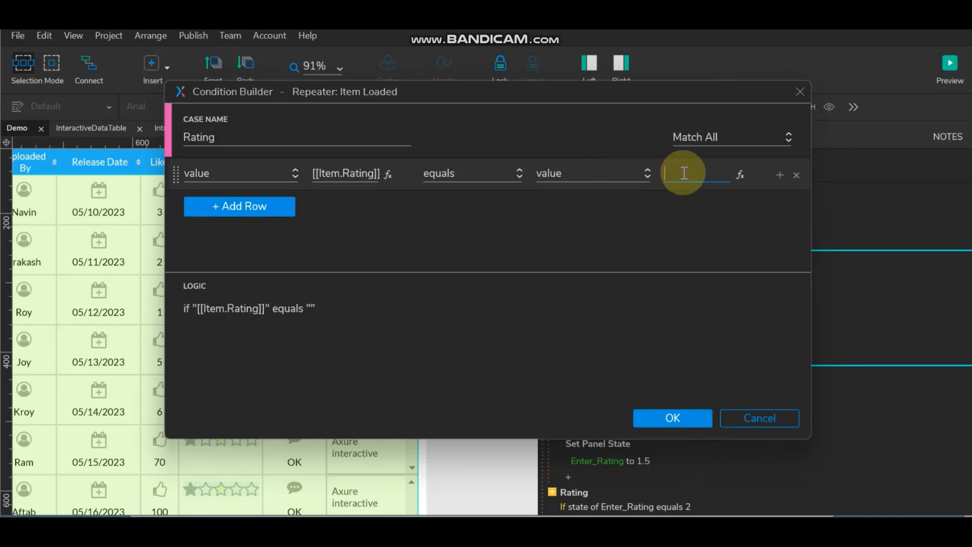
pyautogui.write('1')
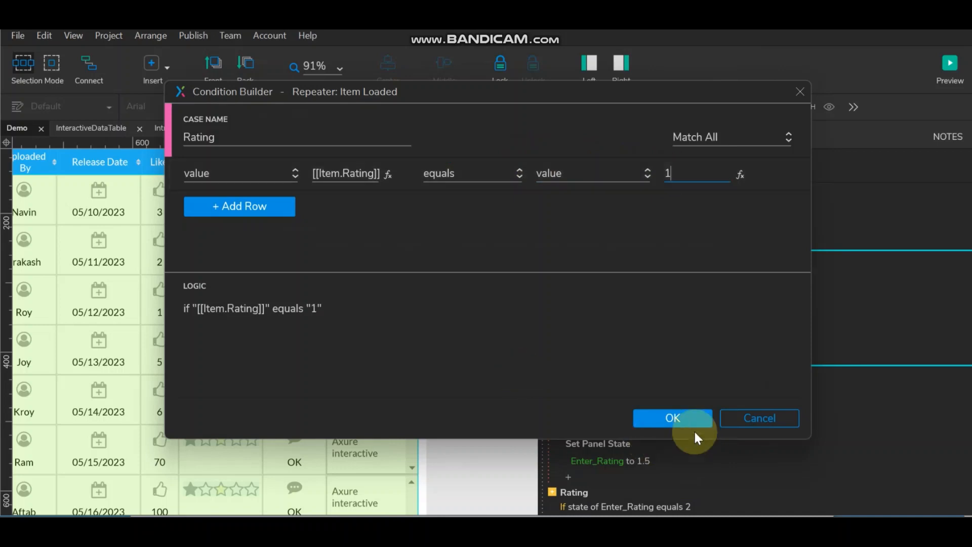
pyautogui.click(666, 413)
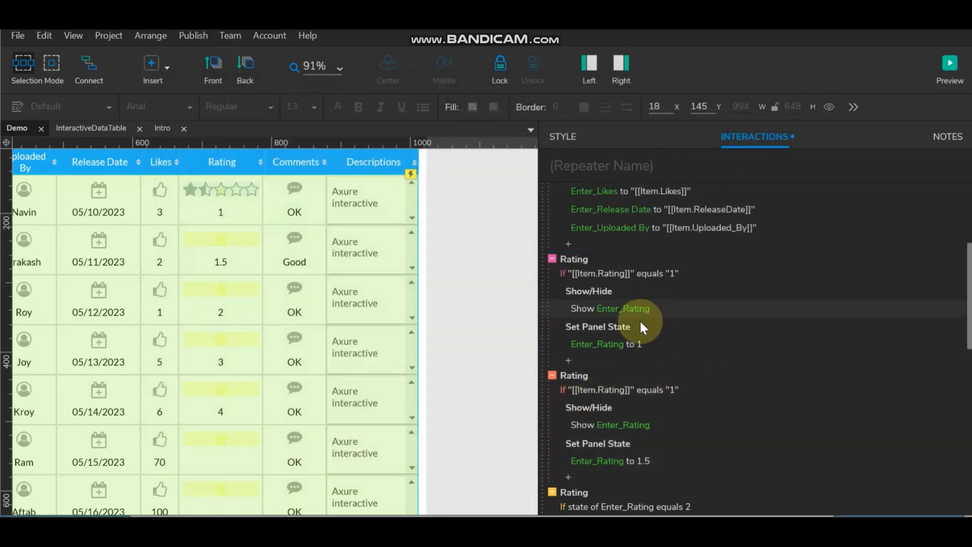
# Step: Review the state 1 Rating case's condition in the Condition Builder and the rating column on the canvas
pyautogui.scroll(2, 195, 363)
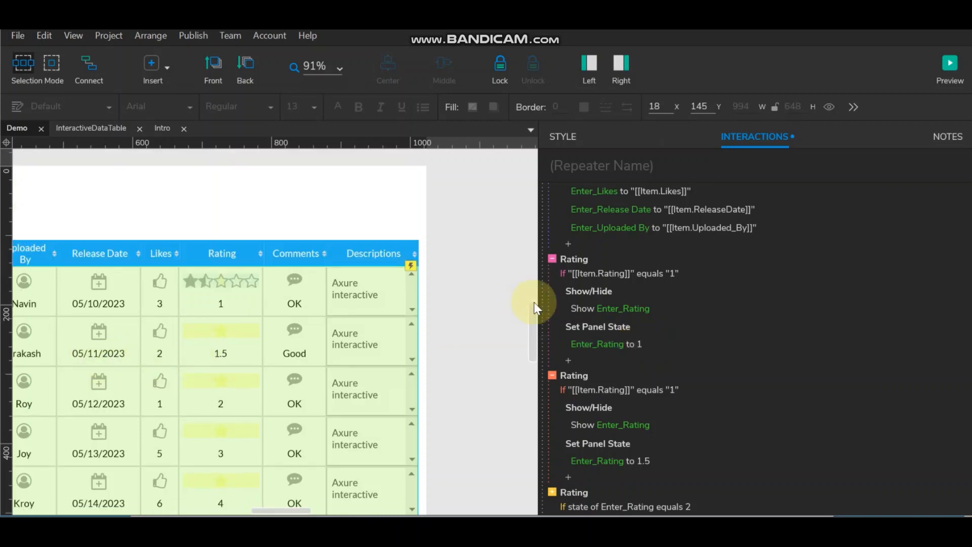
pyautogui.click(605, 276)
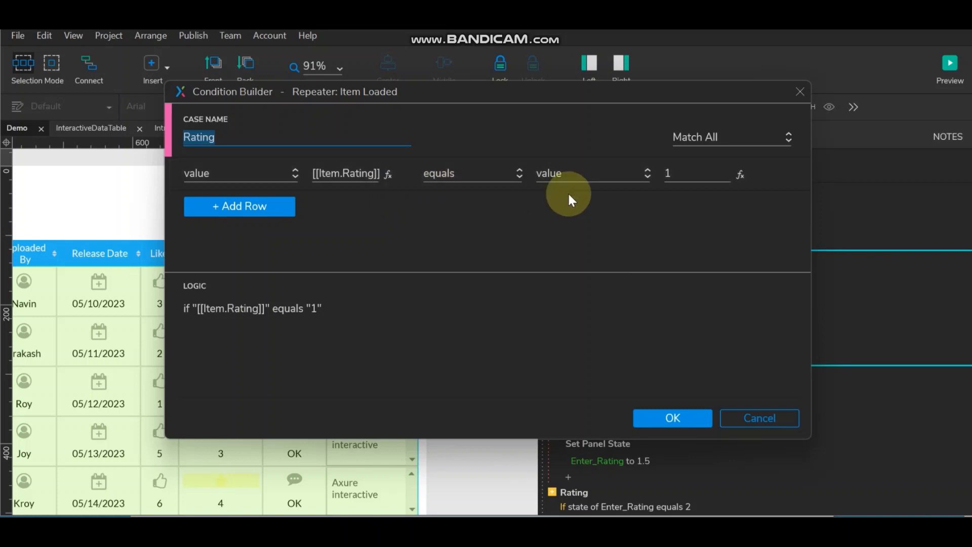
pyautogui.click(685, 416)
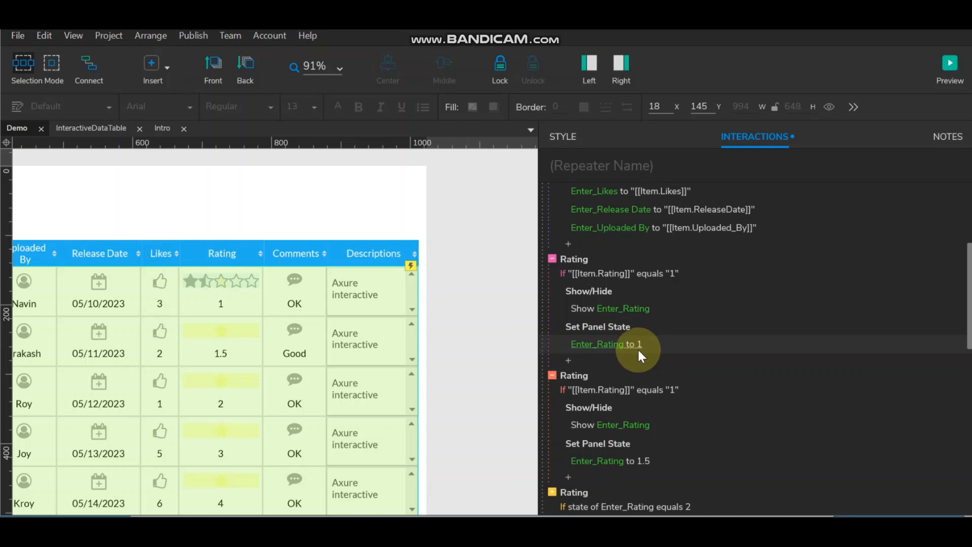
# Step: Set the comparison value to 1.5 in the condition of the Rating case that shows panel state 1.5
pyautogui.doubleClick(627, 391)
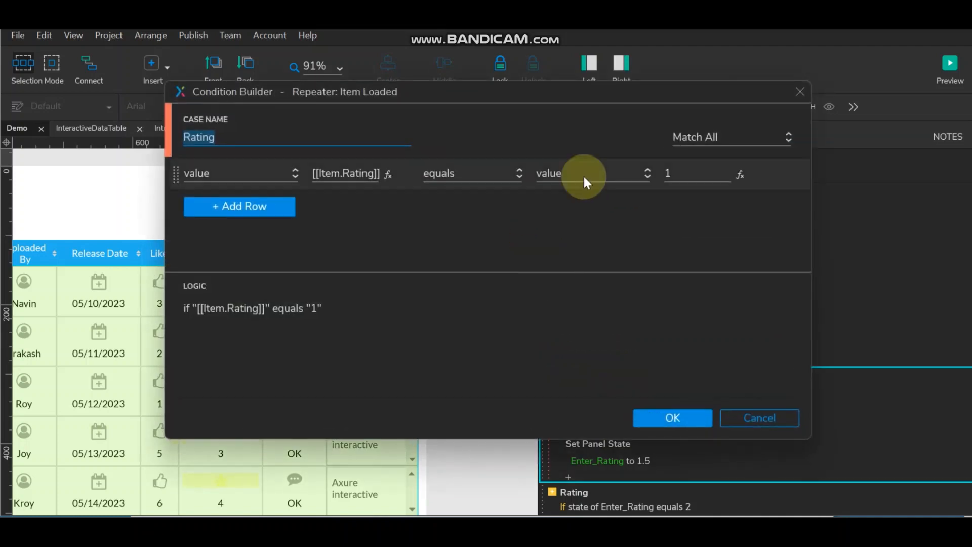
pyautogui.click(689, 172)
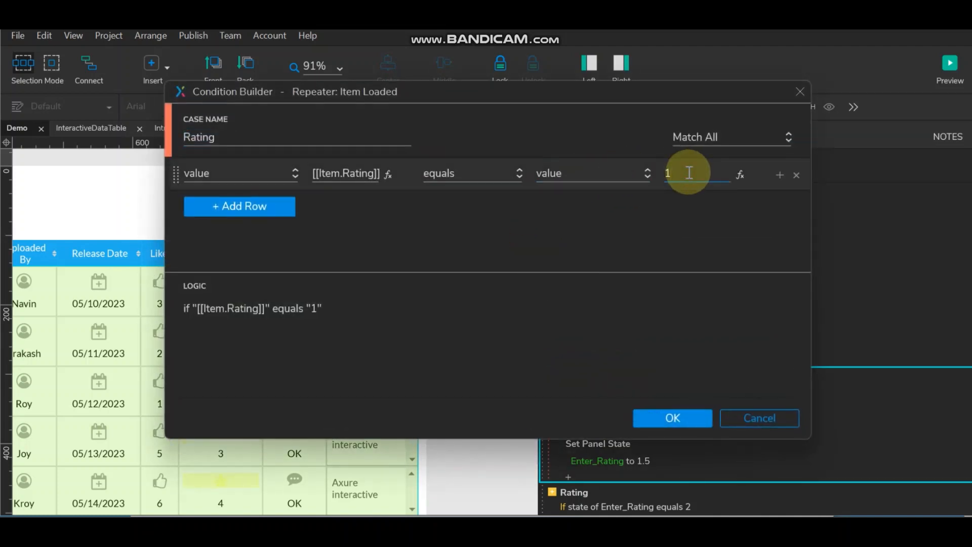
pyautogui.write('.5')
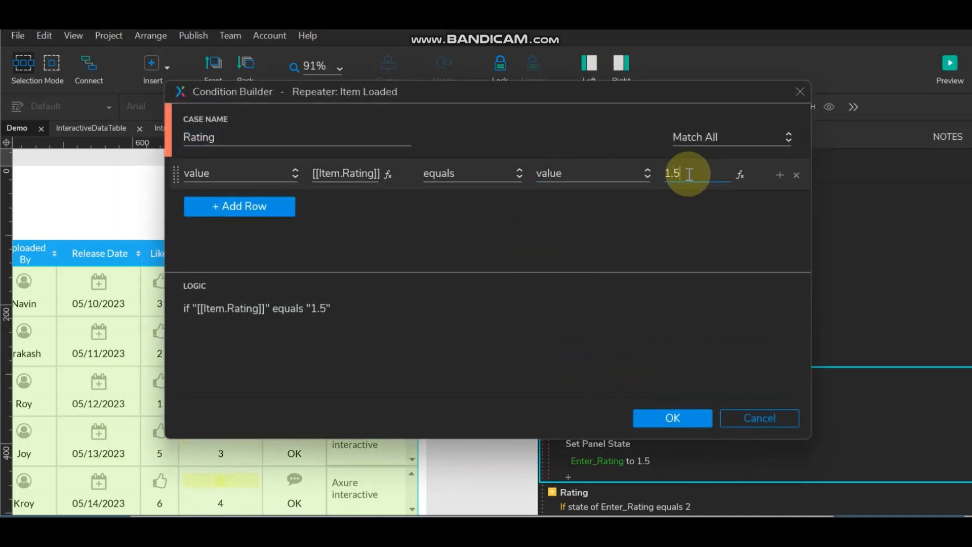
pyautogui.click(694, 413)
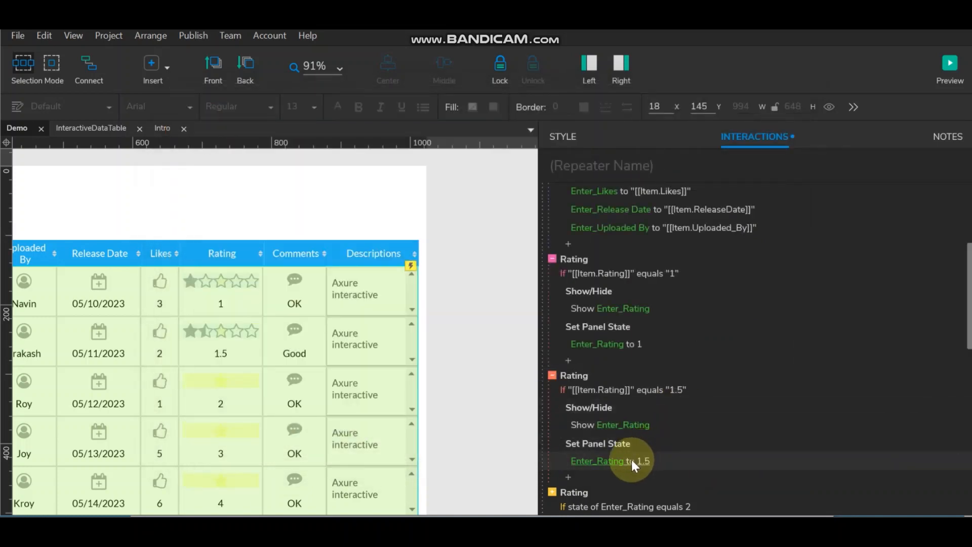
# Step: Expand the Rating case for state 2 and change its condition to test a value instead of the panel state
pyautogui.scroll(-3, 639, 382)
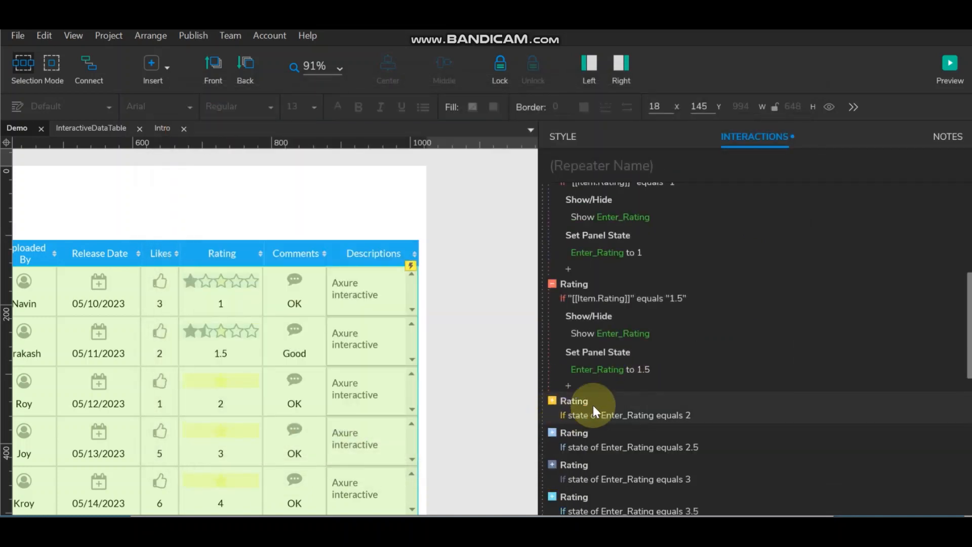
pyautogui.click(554, 400)
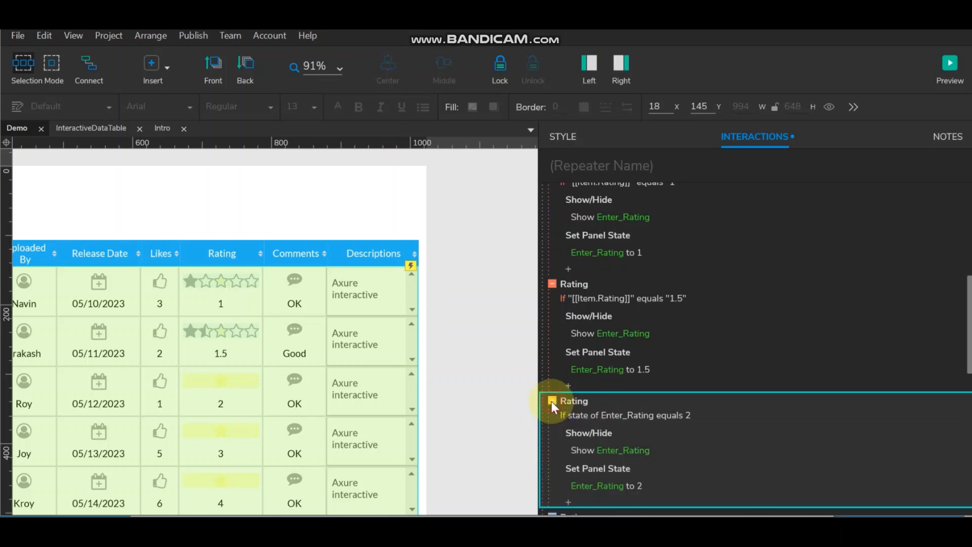
pyautogui.click(618, 414)
pyautogui.click(214, 172)
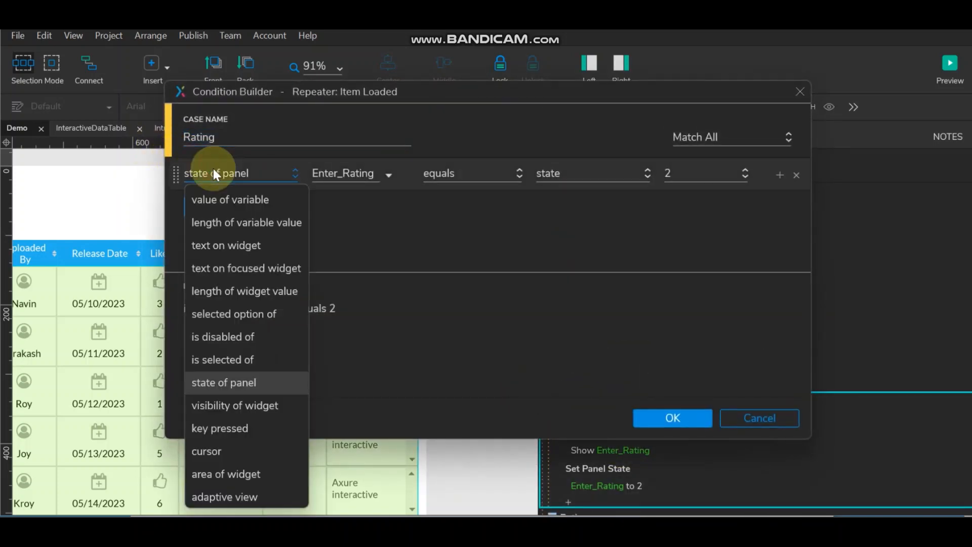
pyautogui.scroll(1, 223, 228)
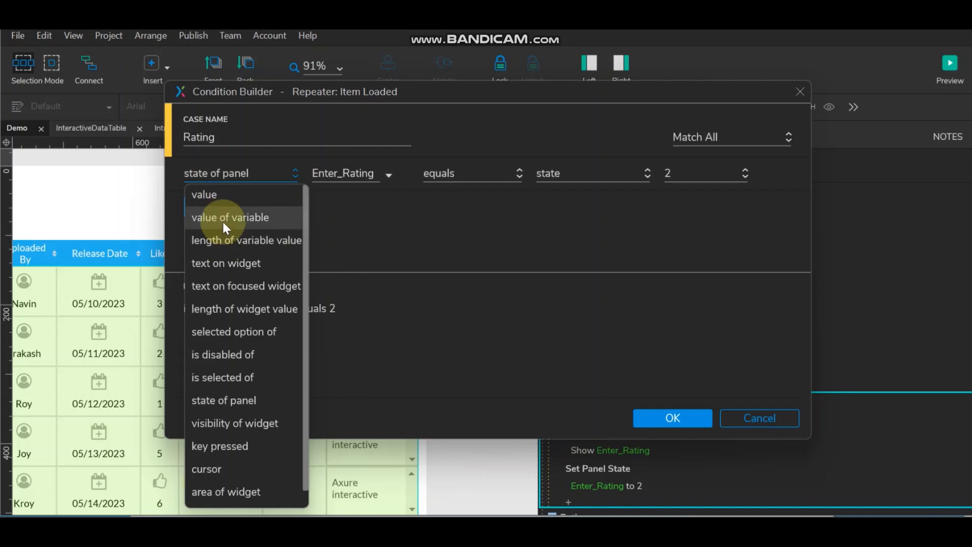
pyautogui.click(237, 197)
# Step: Complete the condition of the state 2 Rating case as [[Item.Rating]] equals the value 2
pyautogui.click(387, 174)
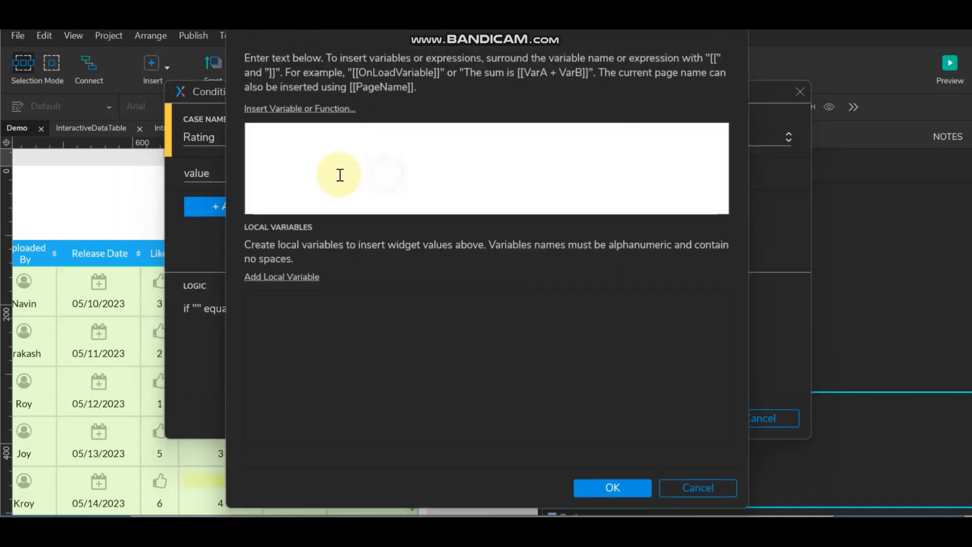
pyautogui.click(305, 105)
pyautogui.scroll(-3, 299, 274)
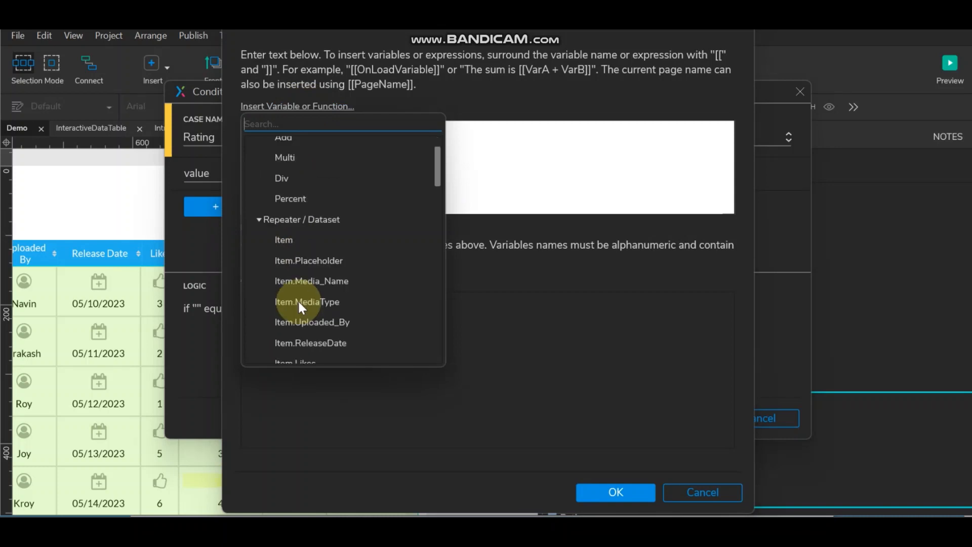
pyautogui.click(315, 293)
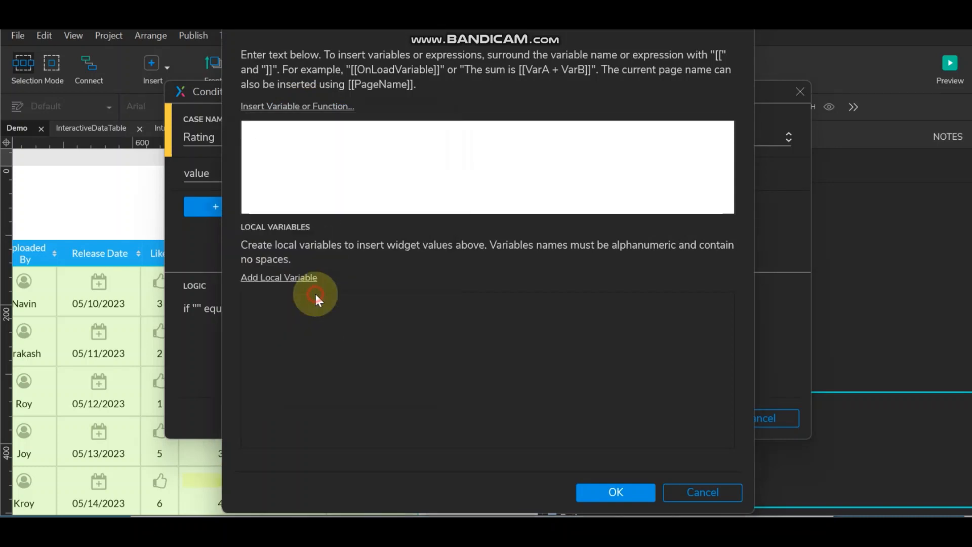
pyautogui.click(608, 491)
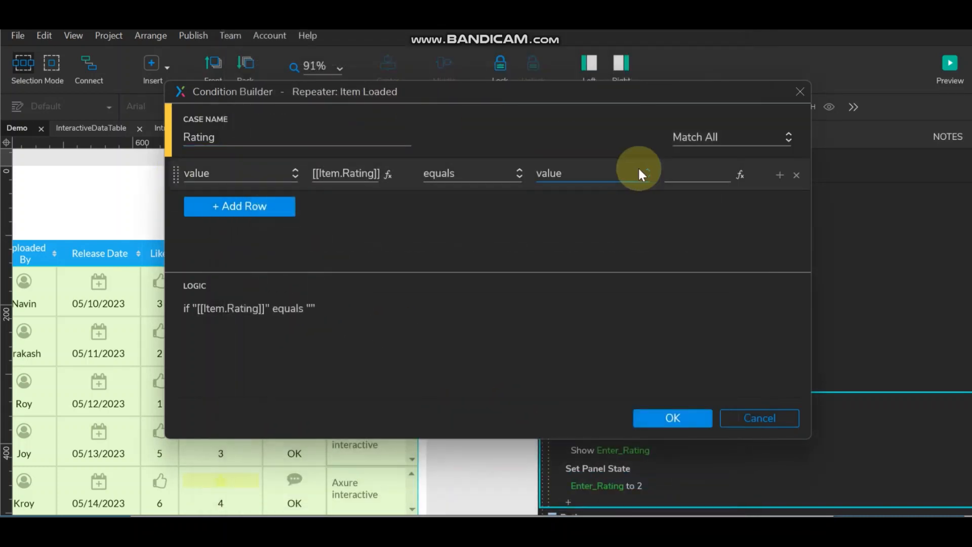
pyautogui.click(688, 170)
pyautogui.write('2')
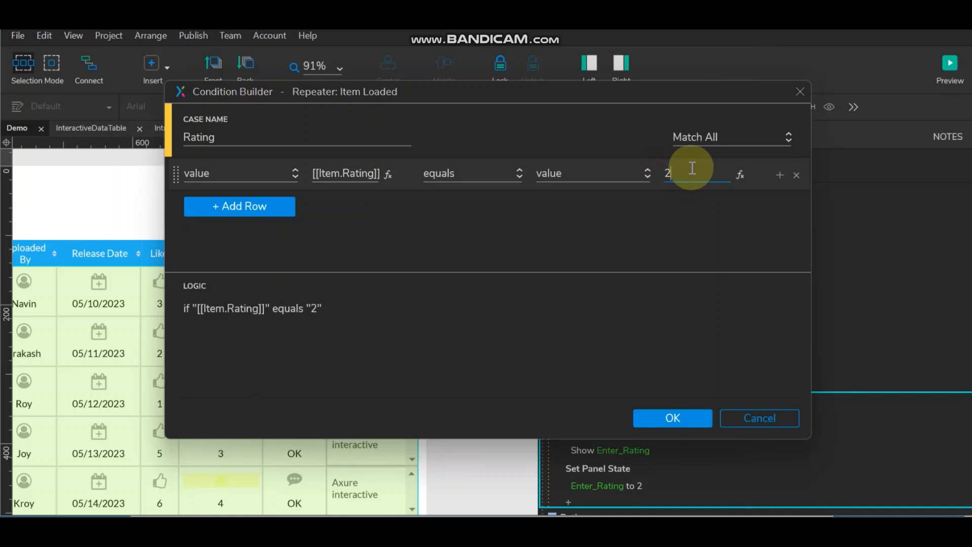
pyautogui.click(658, 420)
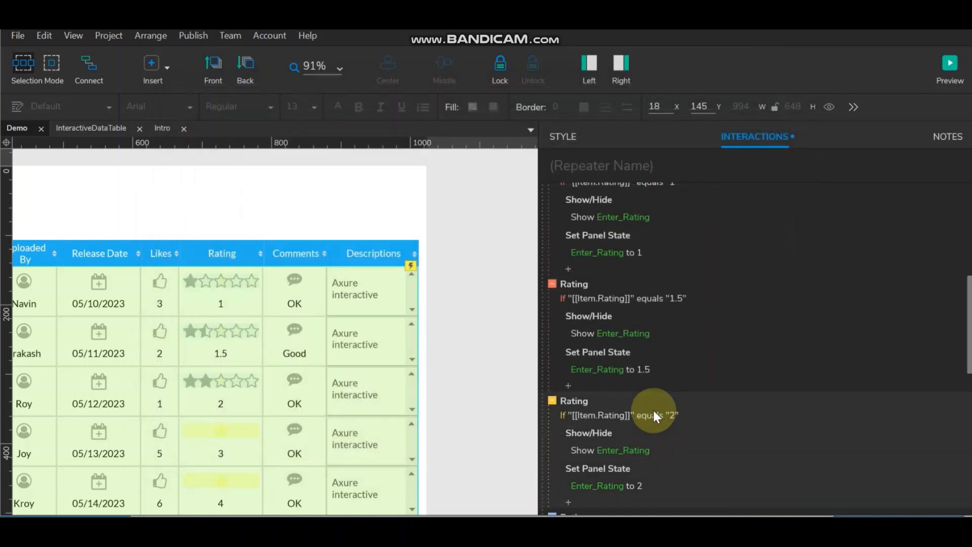
# Step: Try setting the Enter_Rating panel to state 2 in the Rating case whose condition equals 1.5
pyautogui.click(613, 369)
pyautogui.click(603, 357)
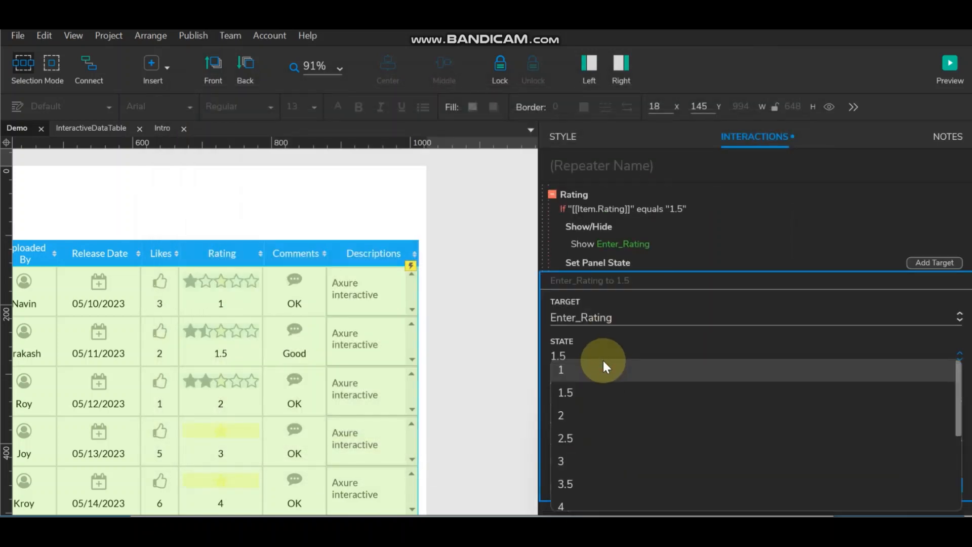
pyautogui.click(604, 415)
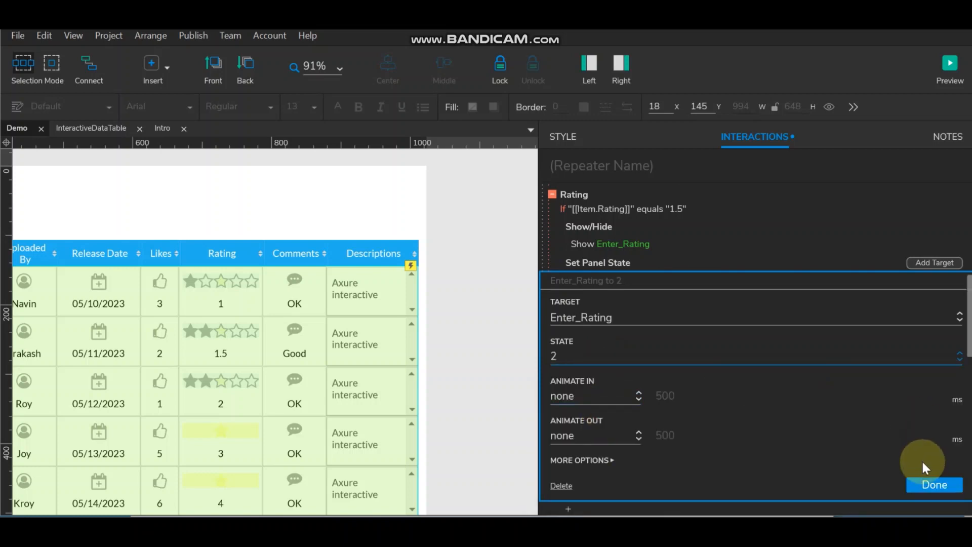
pyautogui.click(934, 484)
pyautogui.scroll(3, 642, 312)
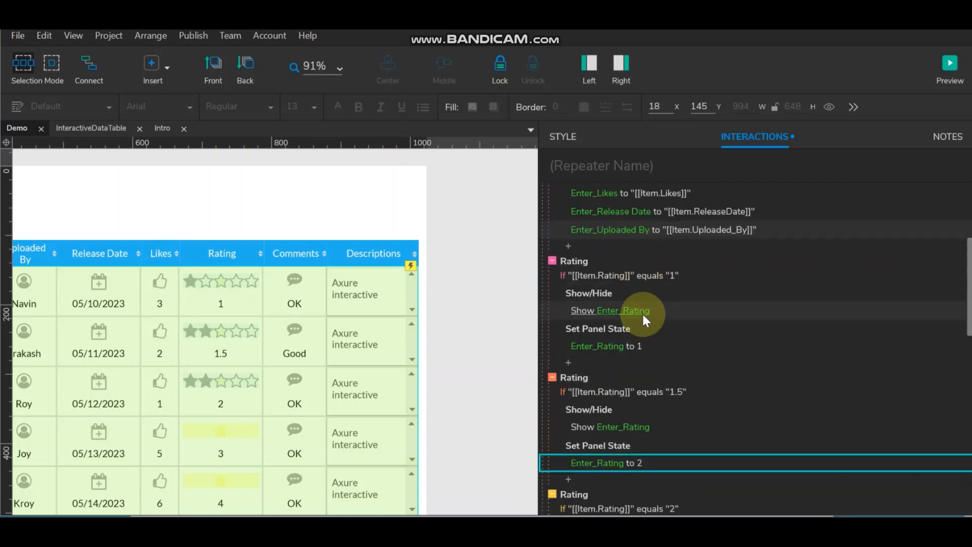
pyautogui.scroll(-2, 654, 281)
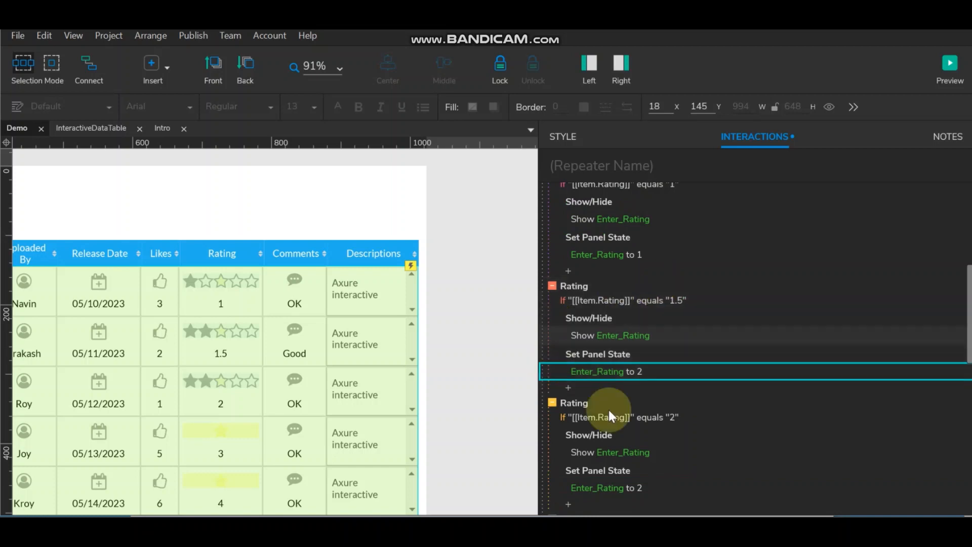
# Step: Set the Enter_Rating panel back to state 1.5 in the Rating case whose condition equals 1.5
pyautogui.click(615, 371)
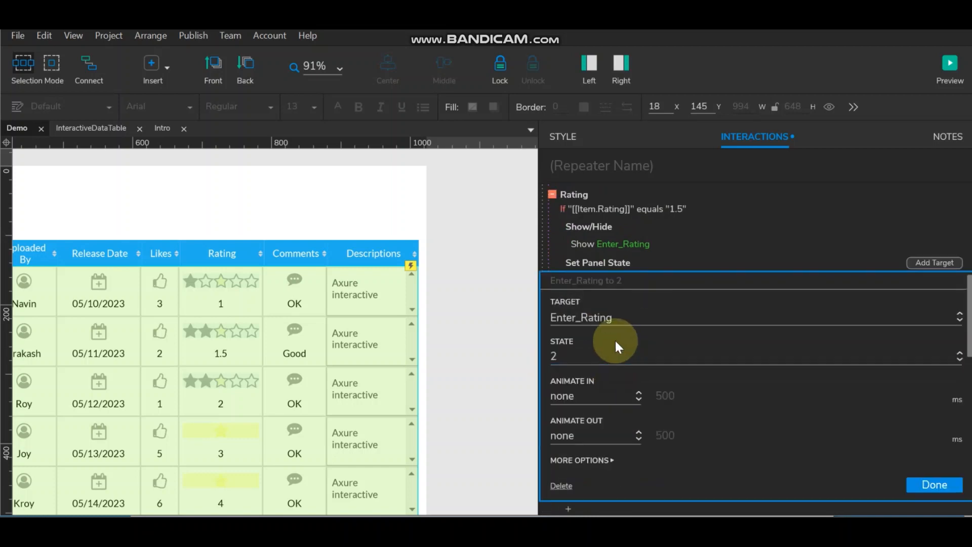
pyautogui.click(612, 352)
pyautogui.click(610, 392)
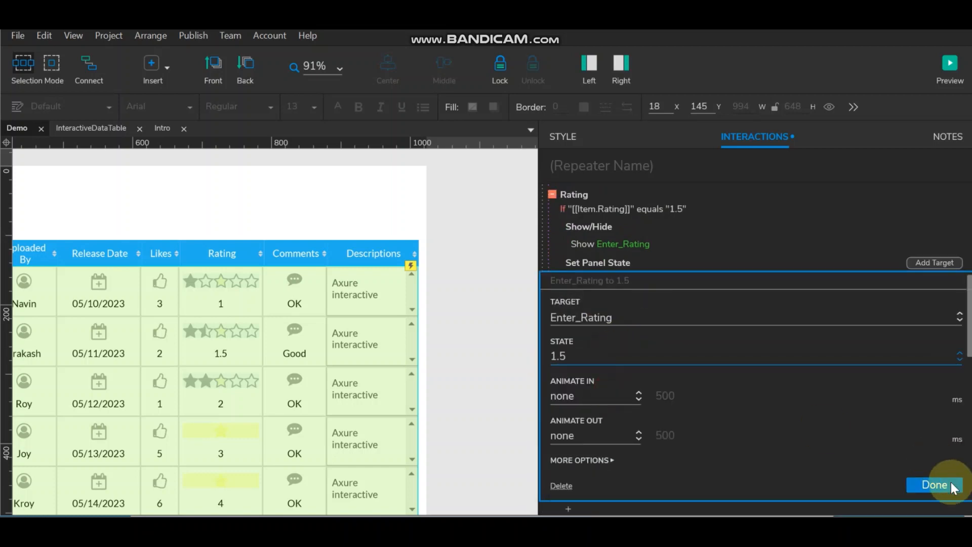
pyautogui.click(933, 485)
pyautogui.scroll(4, 669, 278)
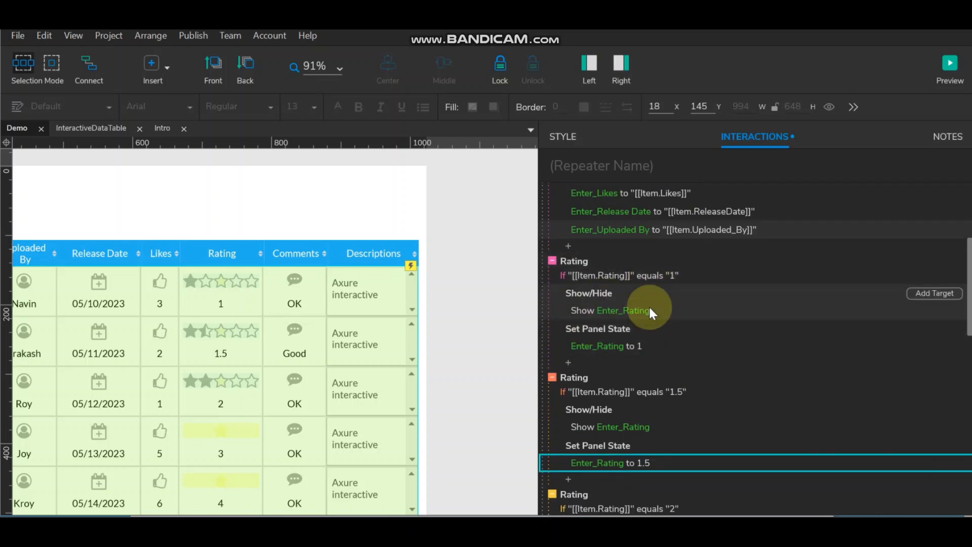
# Step: Expand the Rating case for state 2.5 and change its condition to test a value instead of the panel state
pyautogui.scroll(-4, 681, 353)
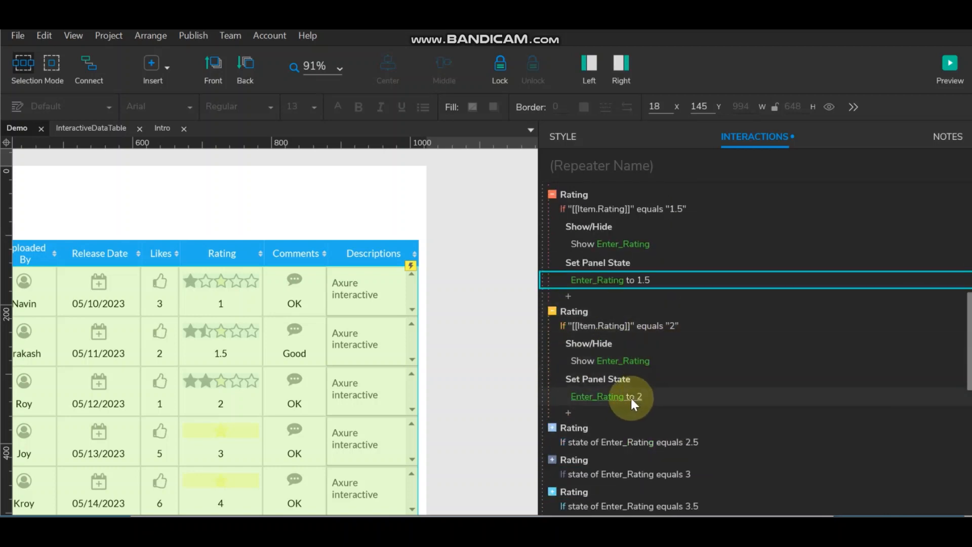
pyautogui.scroll(-2, 699, 351)
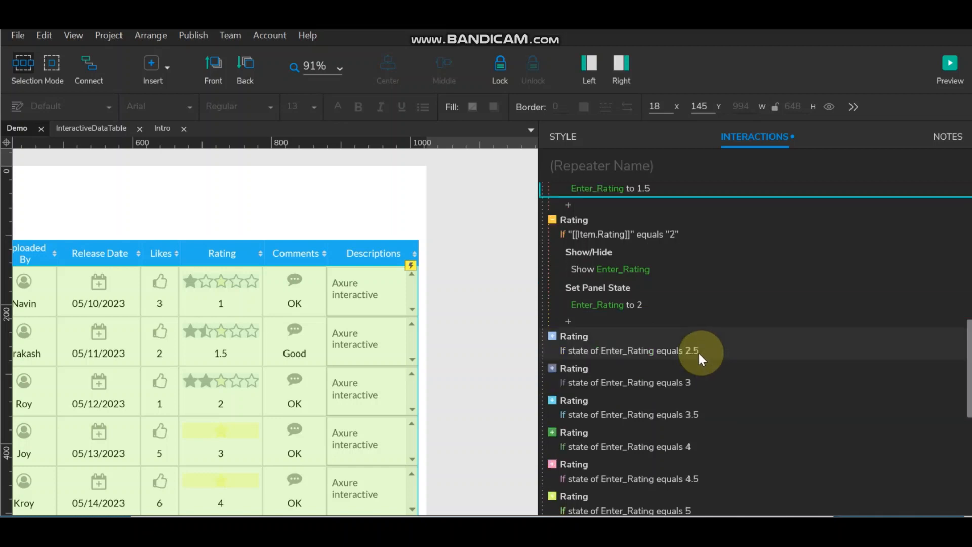
pyautogui.click(561, 344)
pyautogui.click(618, 351)
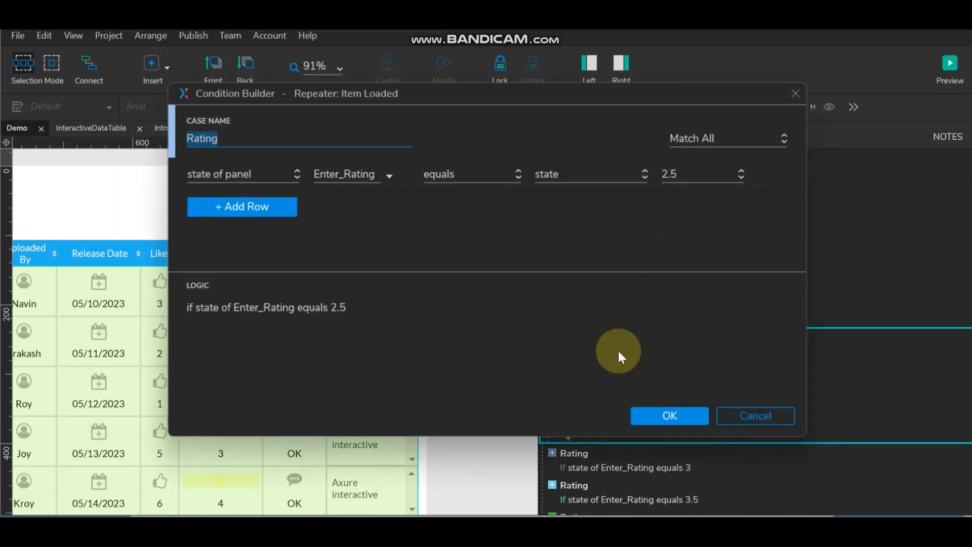
pyautogui.click(266, 175)
pyautogui.scroll(1, 259, 212)
pyautogui.click(237, 195)
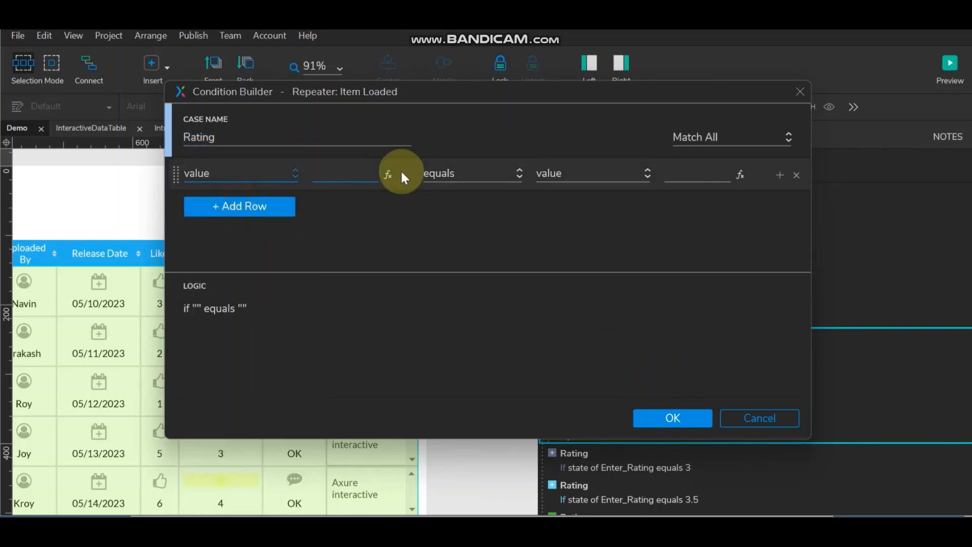
# Step: Complete the condition of the state 2.5 Rating case as [[Item.Rating]] equals the value 2.5
pyautogui.click(394, 171)
pyautogui.click(309, 107)
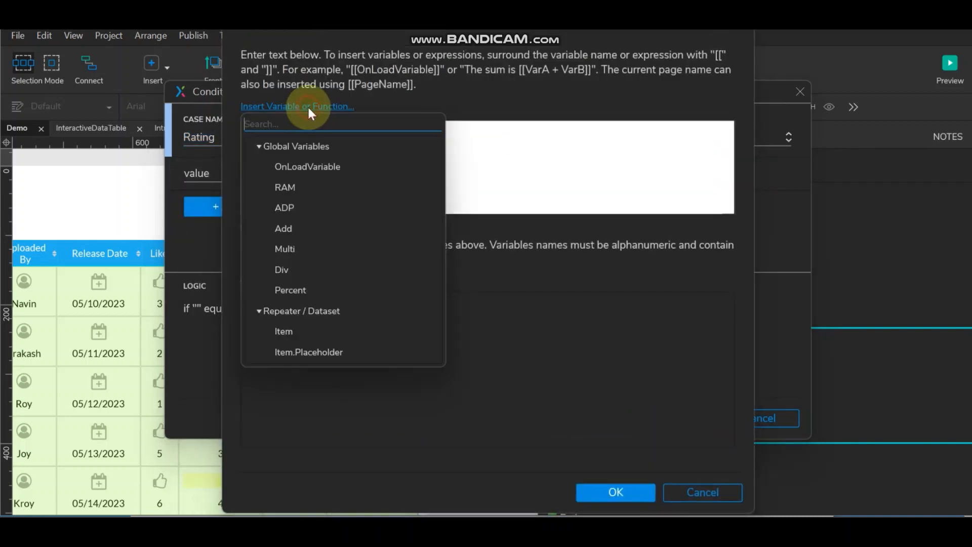
pyautogui.scroll(-3, 324, 291)
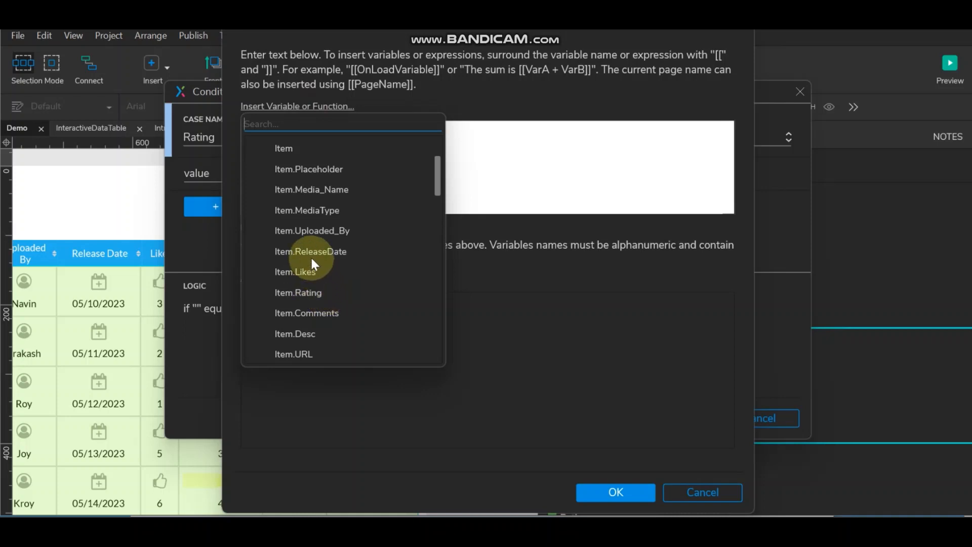
pyautogui.click(310, 291)
pyautogui.click(605, 490)
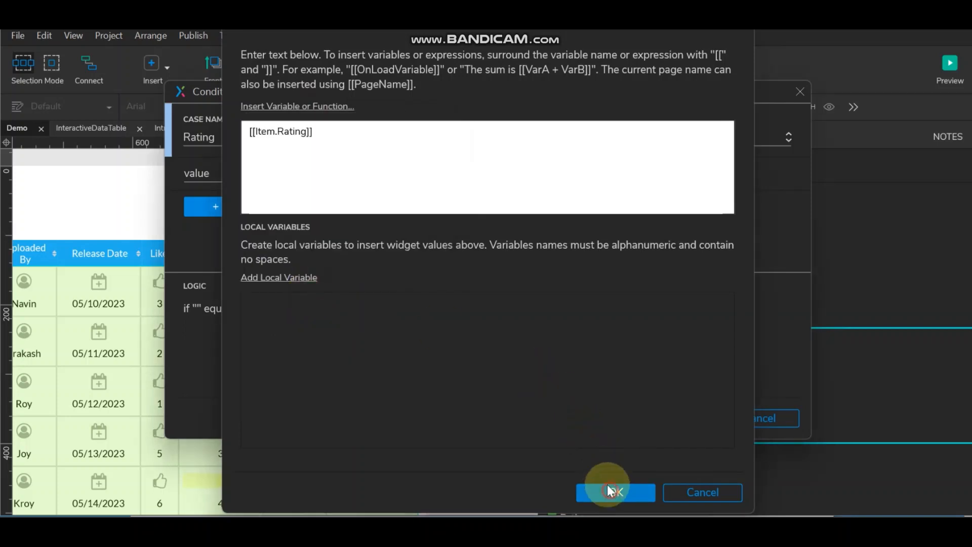
pyautogui.click(690, 173)
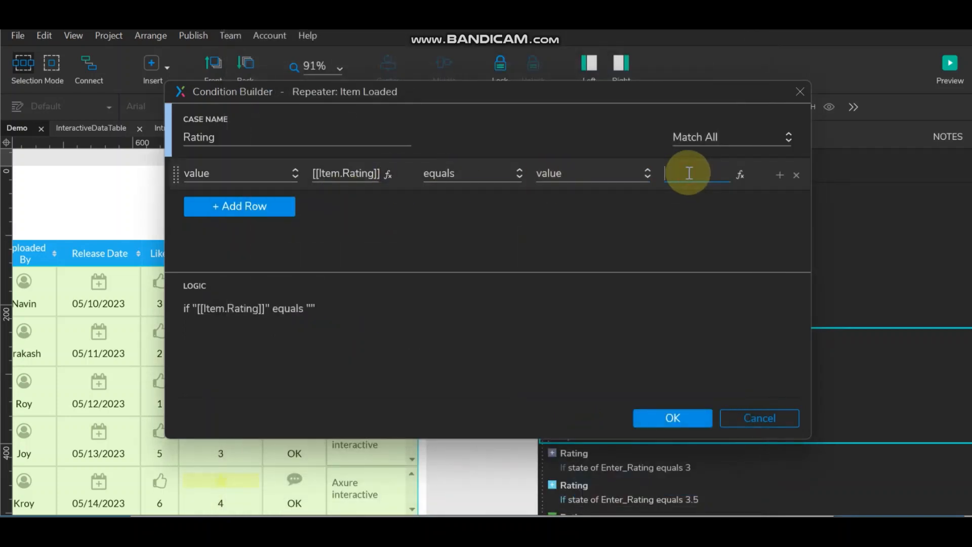
pyautogui.write('2.5')
pyautogui.click(665, 420)
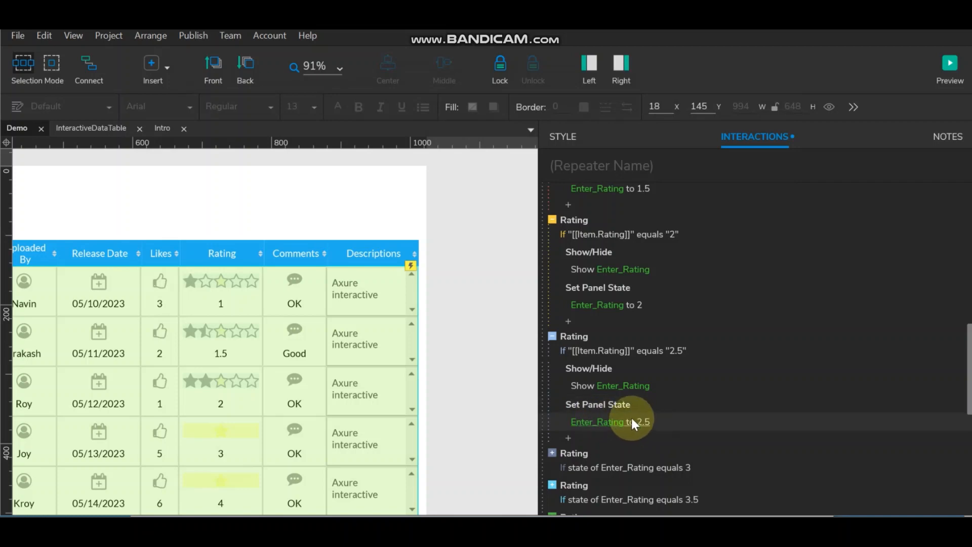
# Step: Set the rating value of the 05/13/2023 row in the repeater's data to 2.5
pyautogui.scroll(-3, 689, 354)
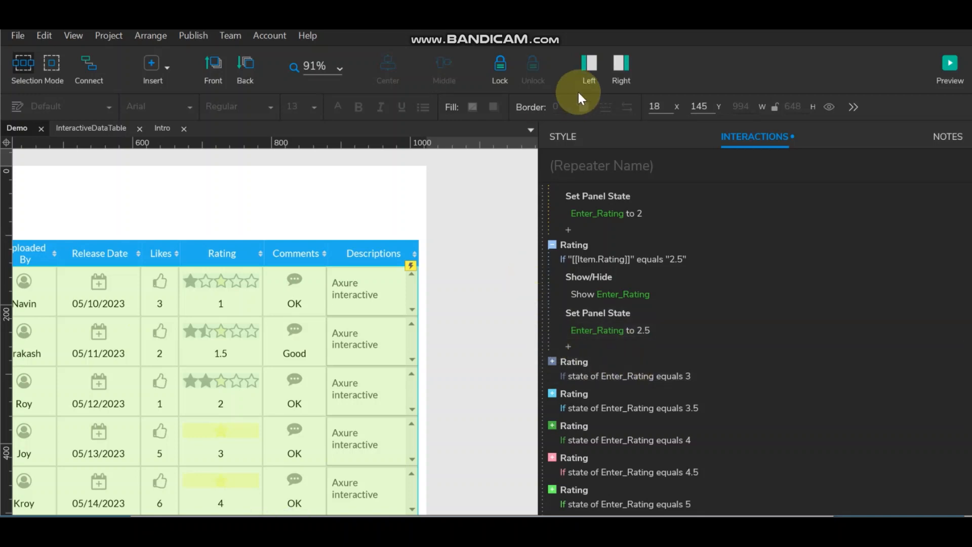
pyautogui.click(560, 136)
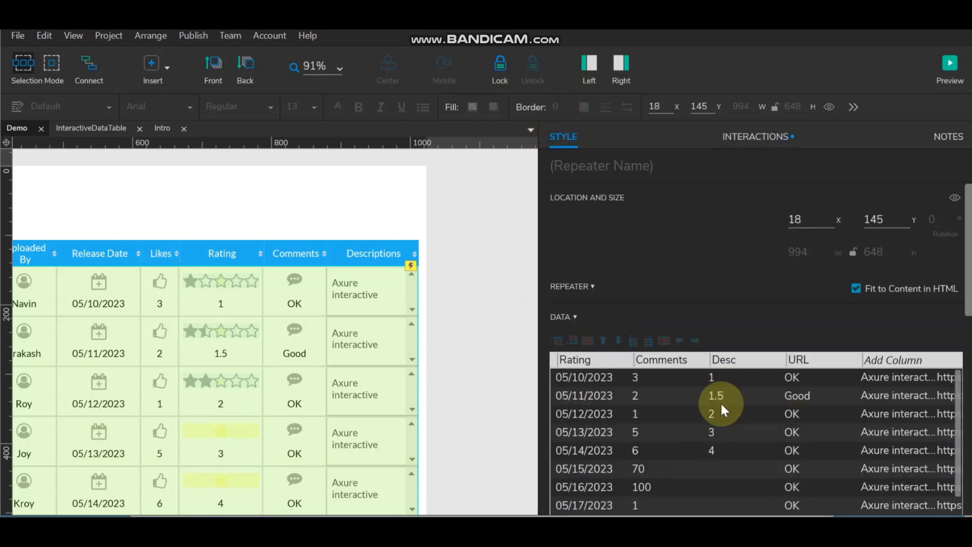
pyautogui.click(716, 431)
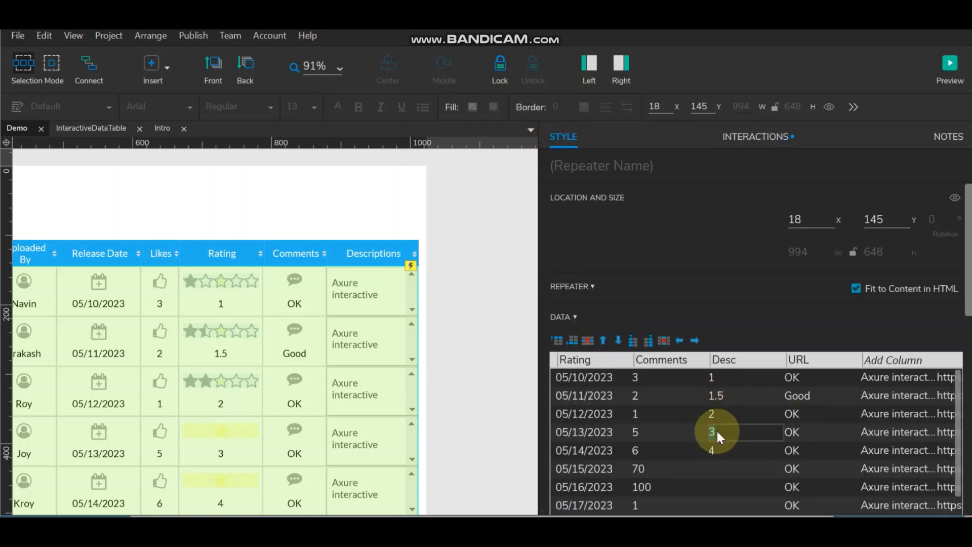
pyautogui.write('2.5')
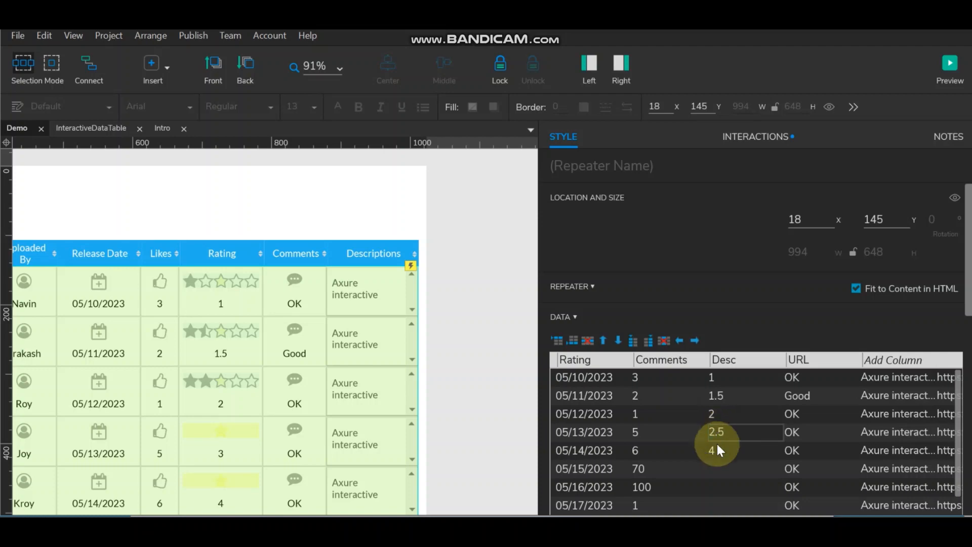
pyautogui.click(717, 447)
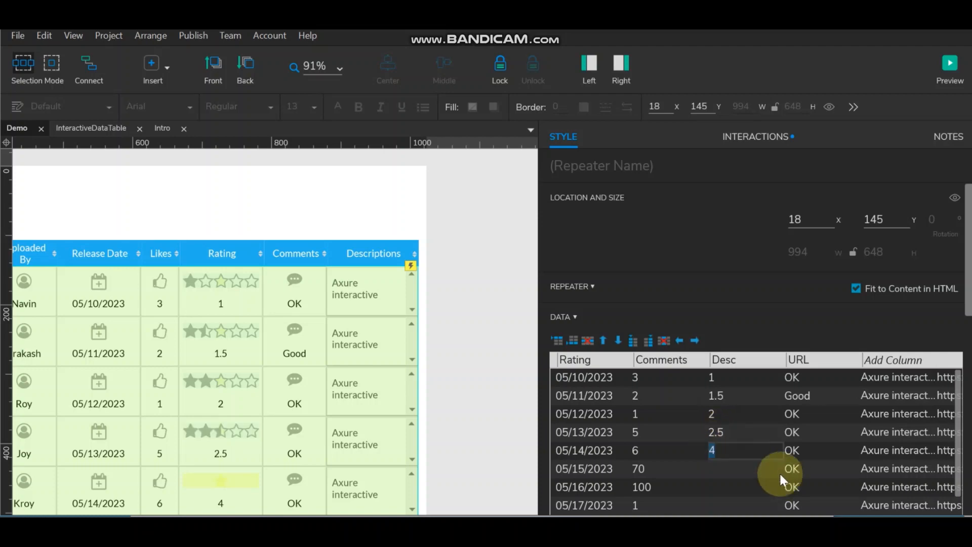
# Step: Set the ratings of the 05/14/2023 through 05/18/2023 rows in the repeater's data to 3, 3.5, 4, 4.5 and 5
pyautogui.write('3')
pyautogui.click(742, 460)
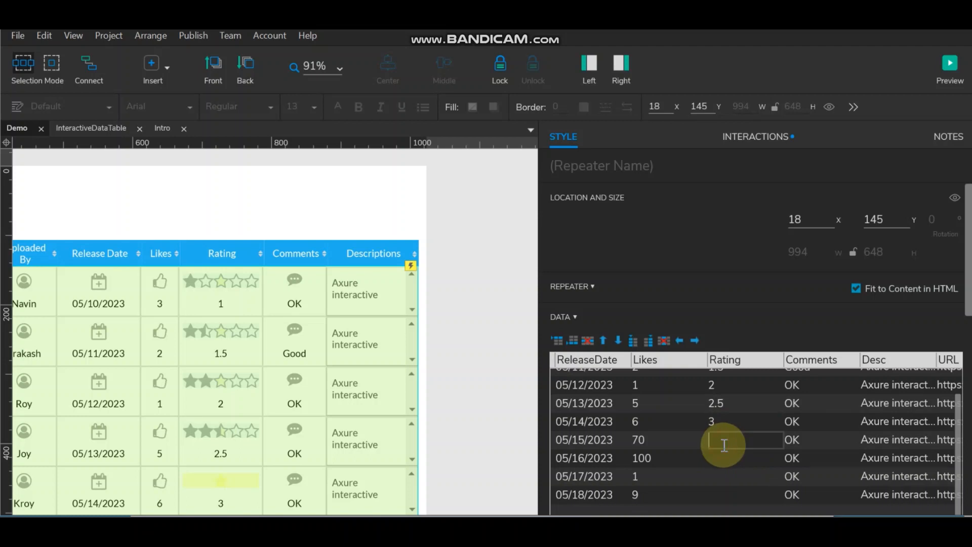
pyautogui.write('3.5')
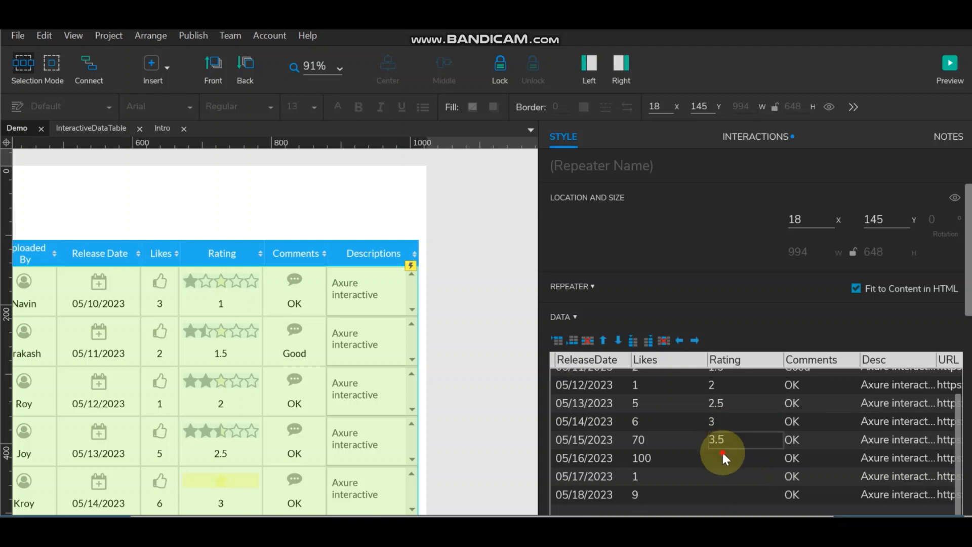
pyautogui.click(721, 451)
pyautogui.write('4')
pyautogui.click(724, 479)
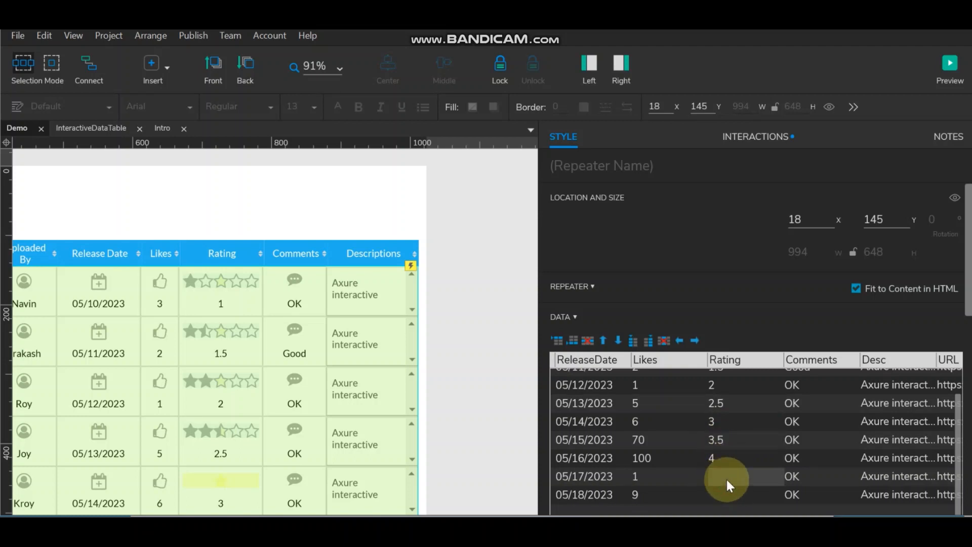
pyautogui.write('4.5')
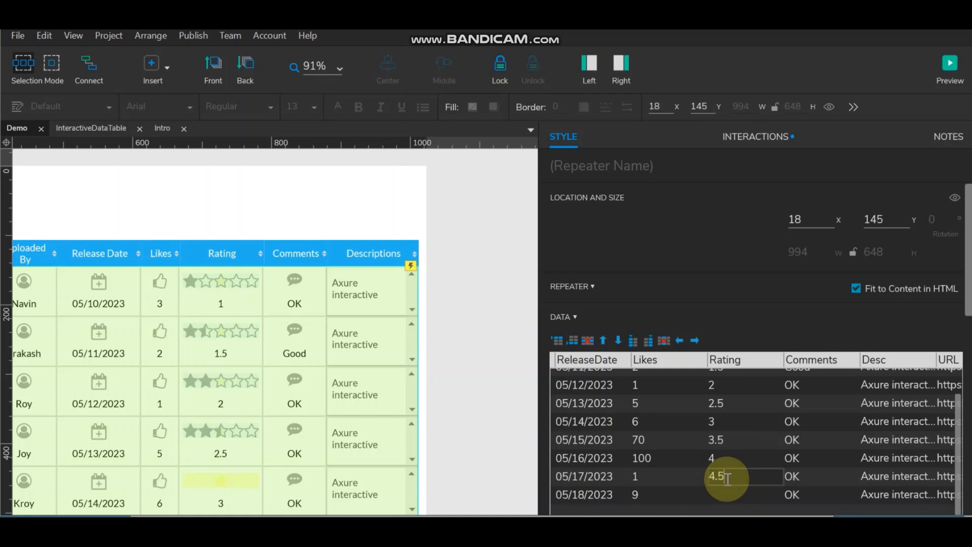
pyautogui.click(721, 493)
pyautogui.write('5')
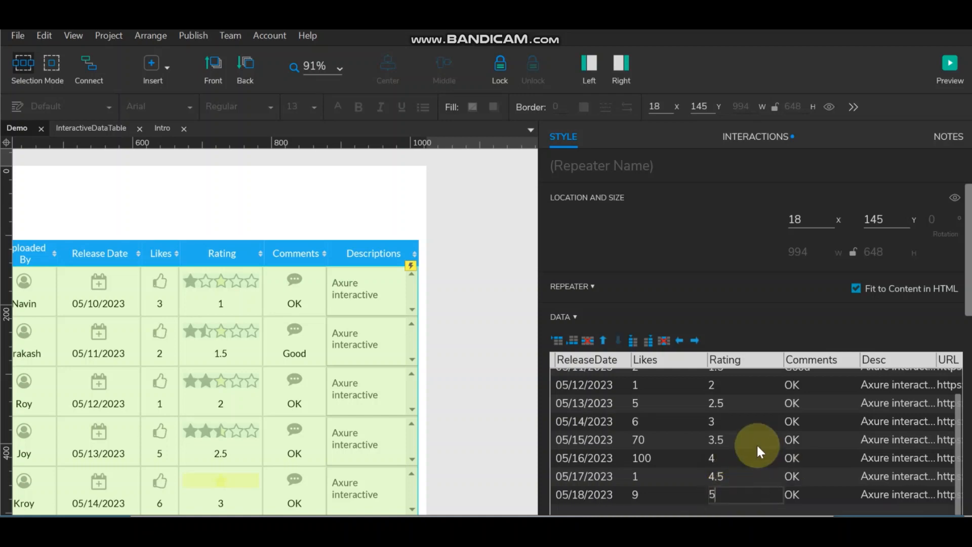
pyautogui.click(756, 443)
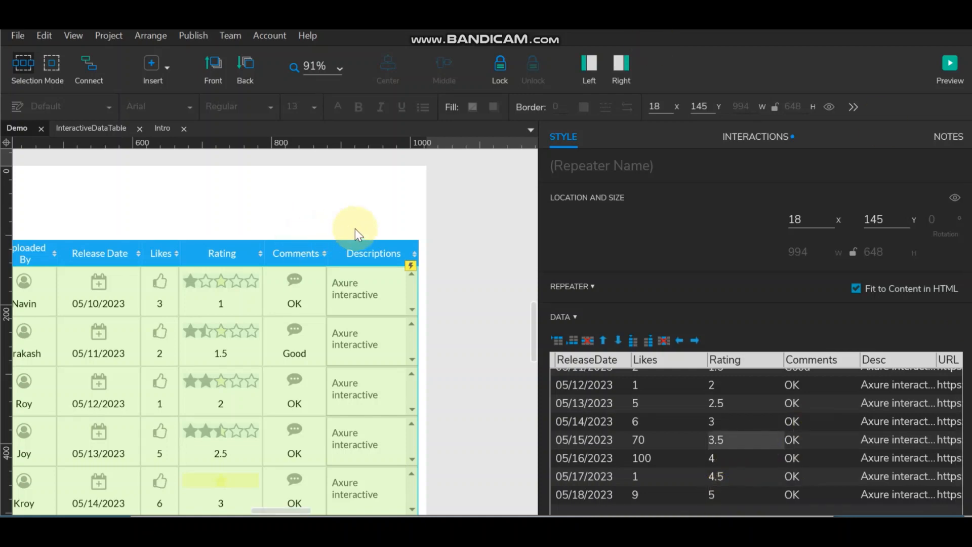
# Step: Change the condition of the Item Loaded Rating case for state 3 to test a value instead of the panel state
pyautogui.scroll(-3, 382, 228)
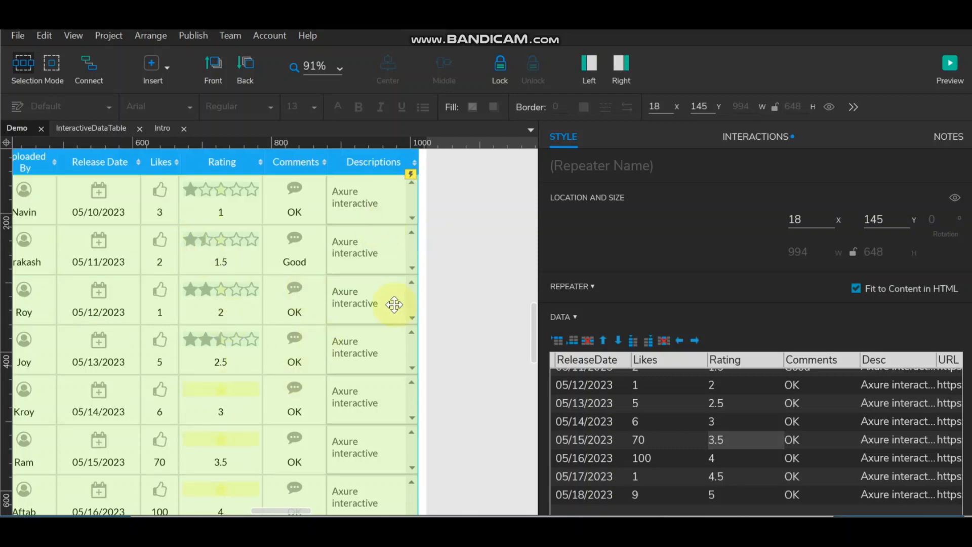
pyautogui.scroll(2, 756, 414)
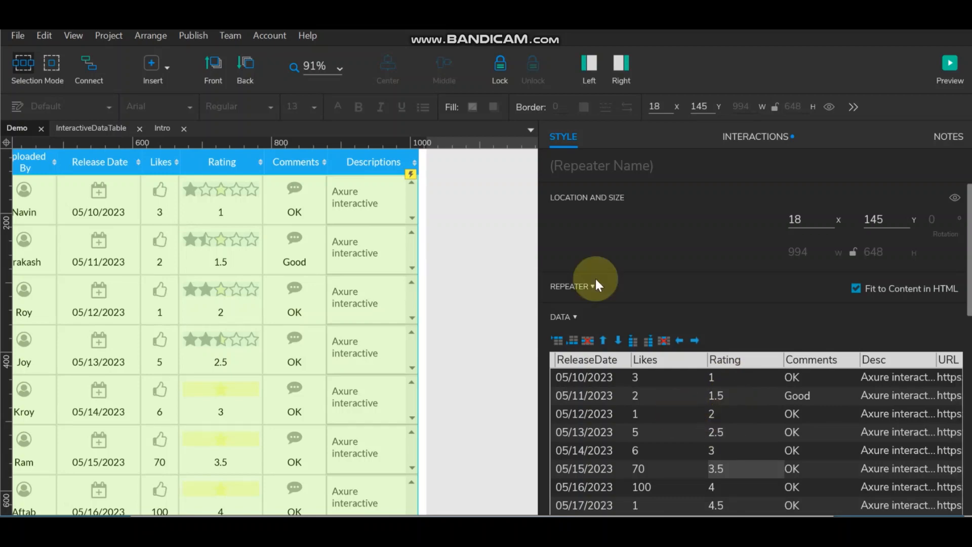
pyautogui.click(770, 141)
pyautogui.scroll(-3, 650, 342)
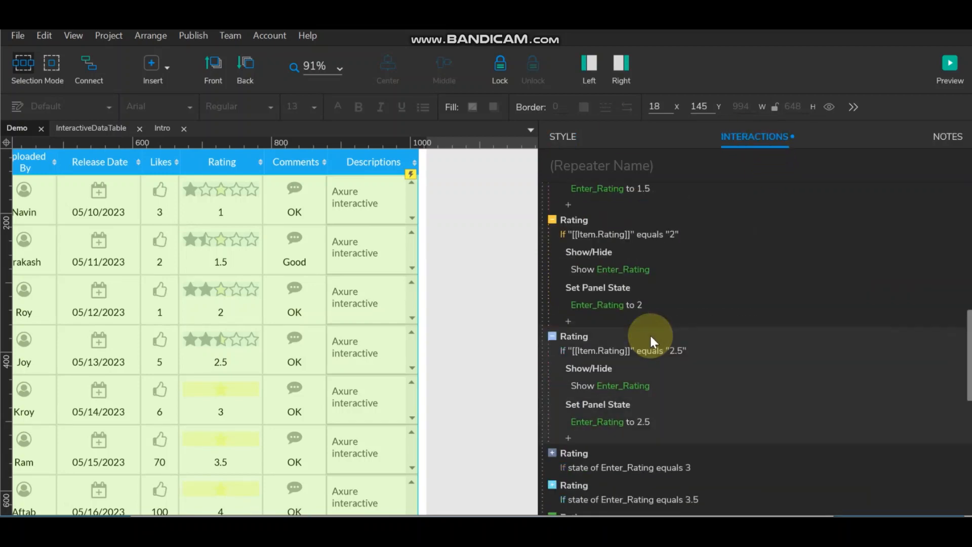
pyautogui.scroll(3, 651, 342)
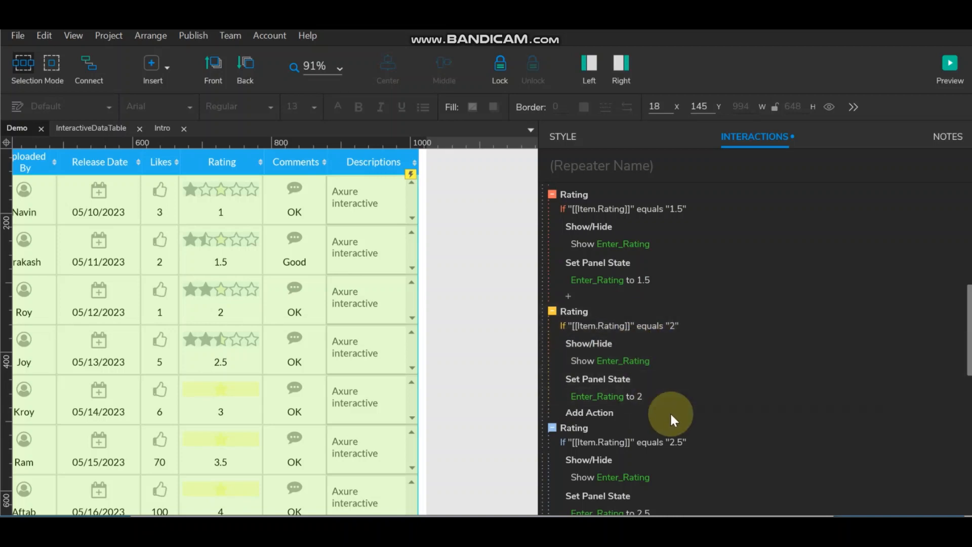
pyautogui.scroll(-3, 731, 363)
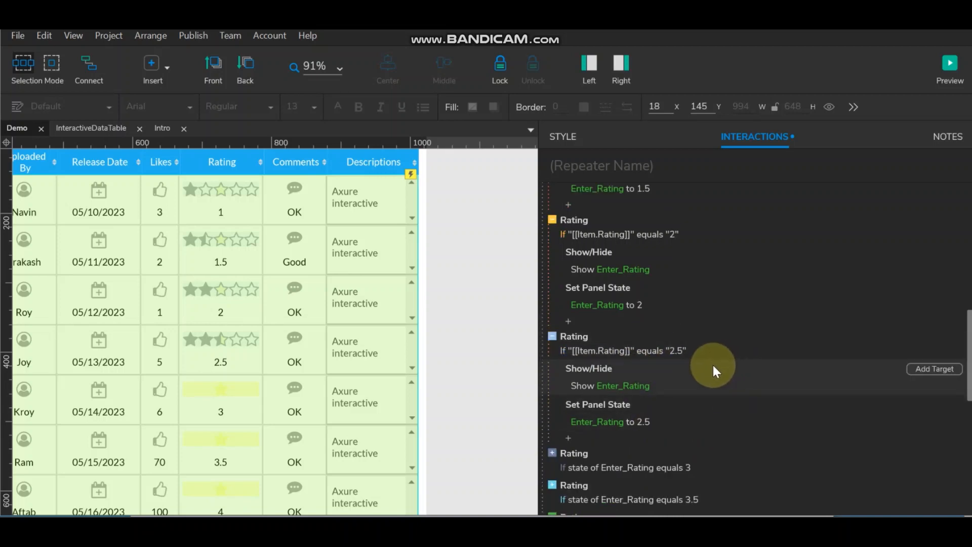
pyautogui.scroll(-3, 713, 365)
pyautogui.click(633, 375)
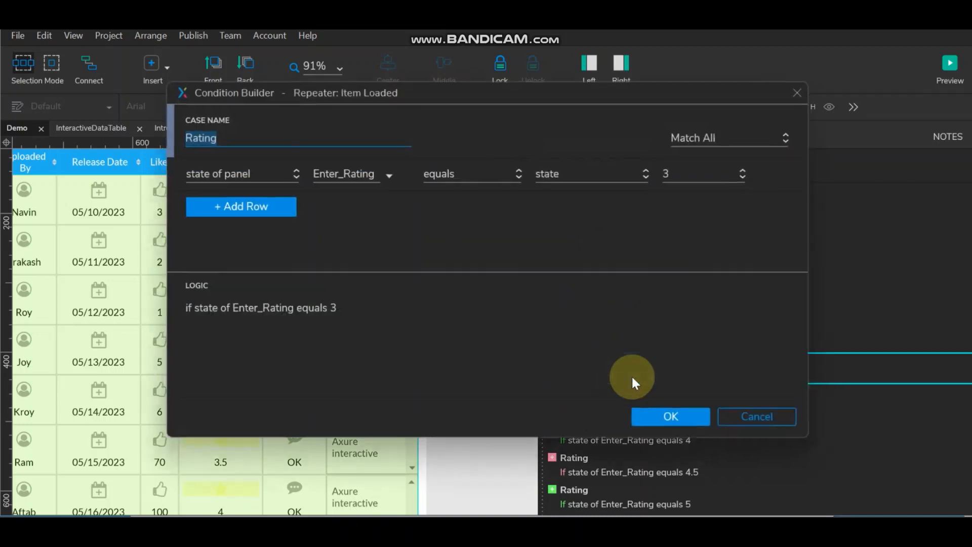
pyautogui.click(248, 172)
pyautogui.scroll(1, 241, 214)
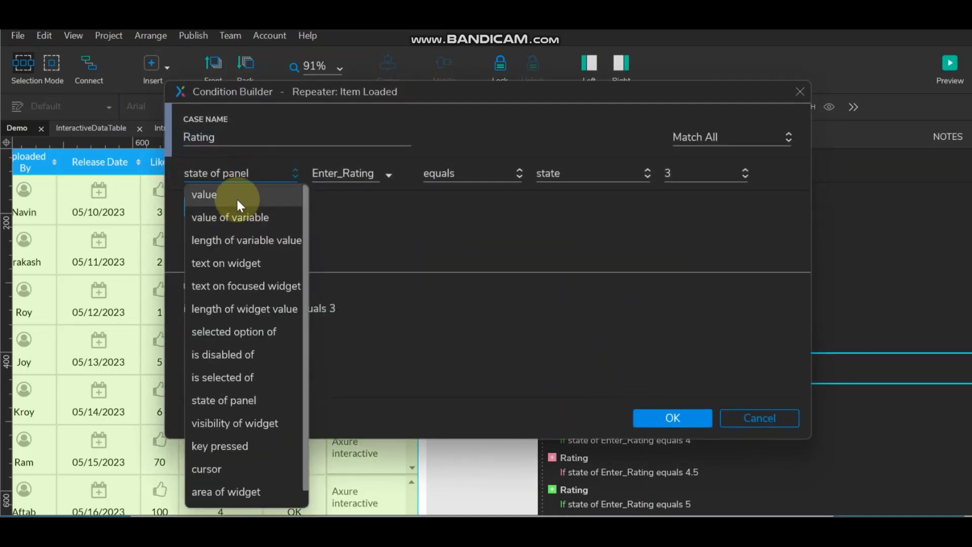
pyautogui.click(237, 199)
# Step: Insert the Item.Rating variable as the value tested by the state 3 Rating case's condition
pyautogui.click(386, 172)
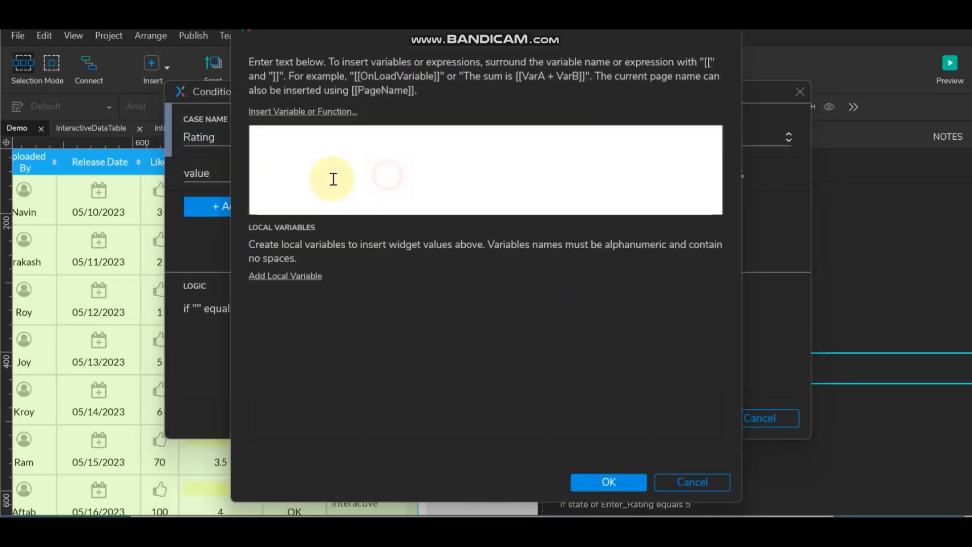
pyautogui.click(311, 105)
pyautogui.scroll(-5, 310, 228)
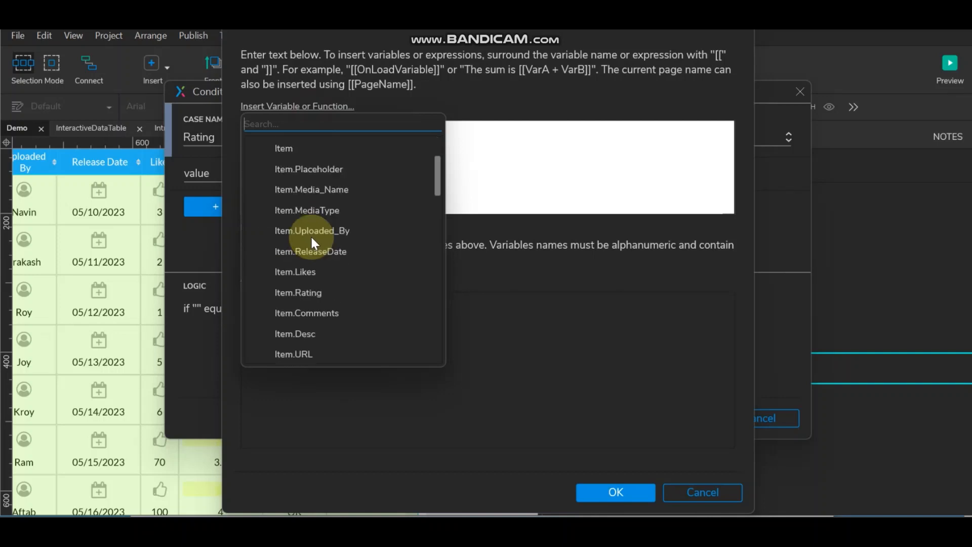
pyautogui.click(314, 292)
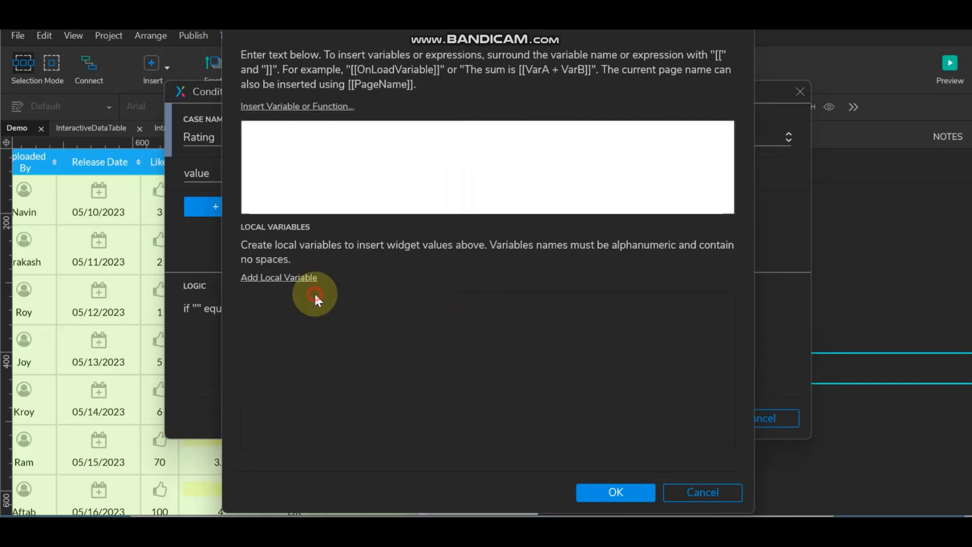
pyautogui.click(625, 489)
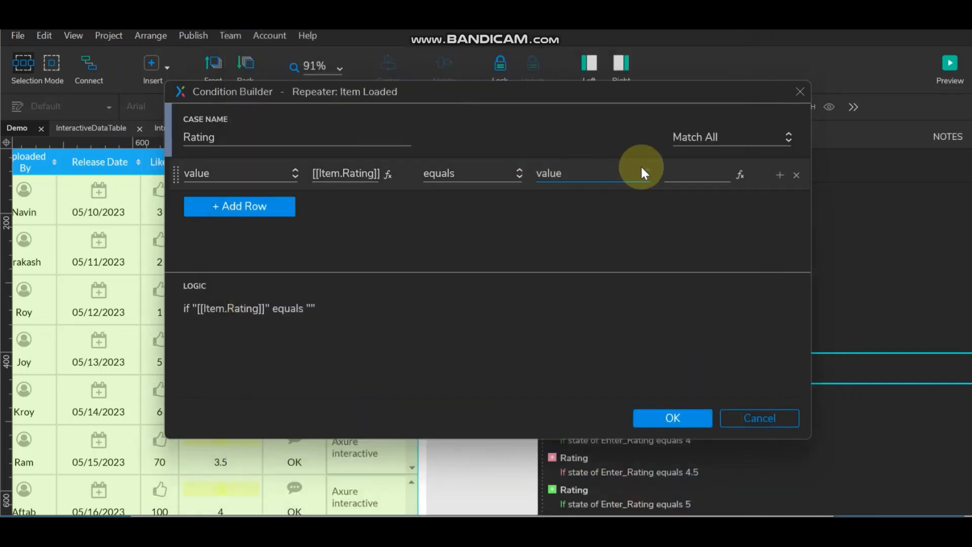
# Step: Set the comparison value of the state 3 Rating case's condition to 3 and apply the condition
pyautogui.moveTo(510, 96); pyautogui.dragTo(602, 149)
pyautogui.moveTo(681, 151); pyautogui.dragTo(553, 130)
pyautogui.click(723, 202)
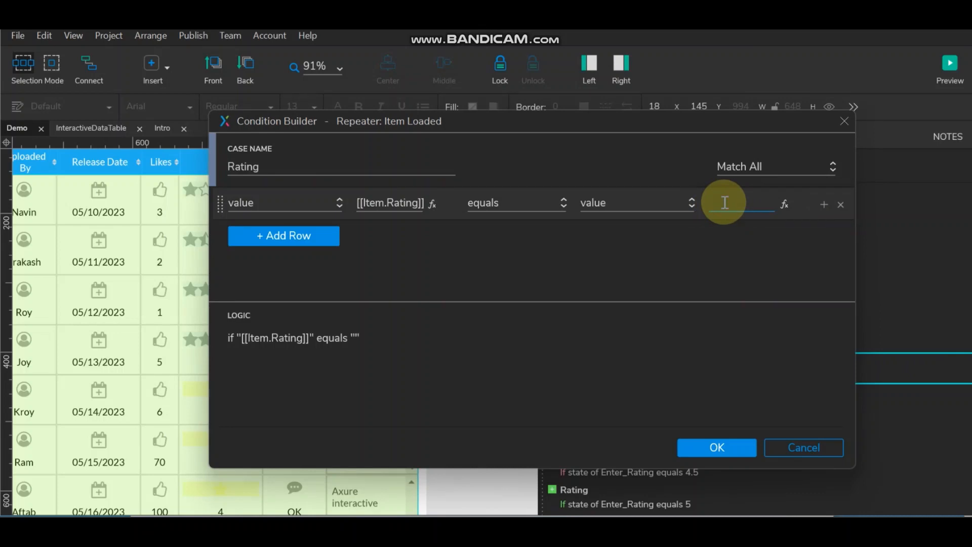
pyautogui.write('3')
pyautogui.click(737, 448)
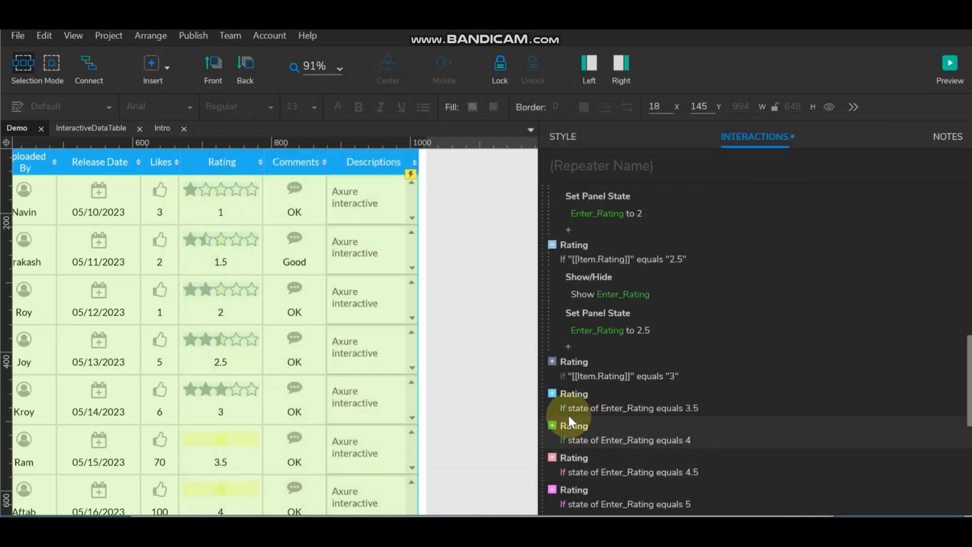
# Step: Change the condition of the Rating case for state 3.5 to test a value instead of the panel state
pyautogui.scroll(-3, 648, 311)
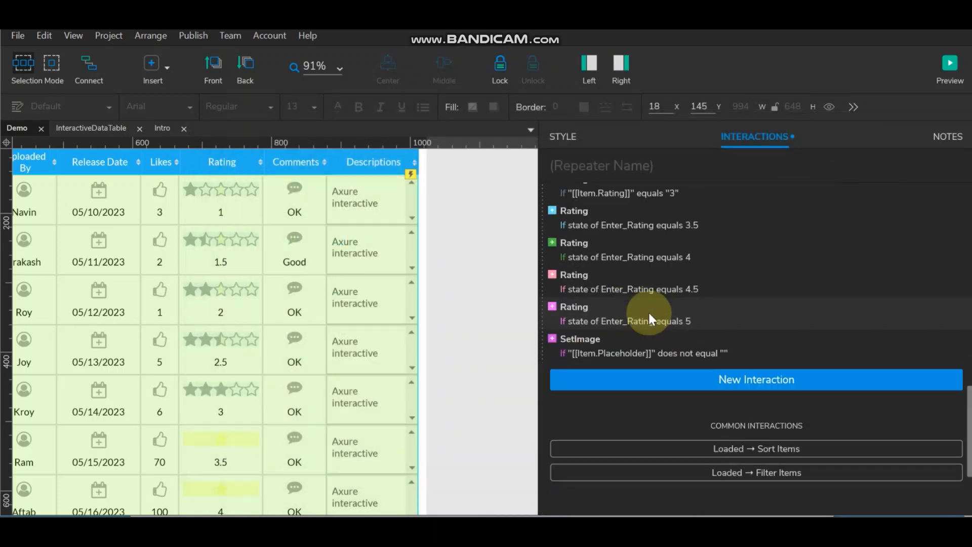
pyautogui.click(656, 223)
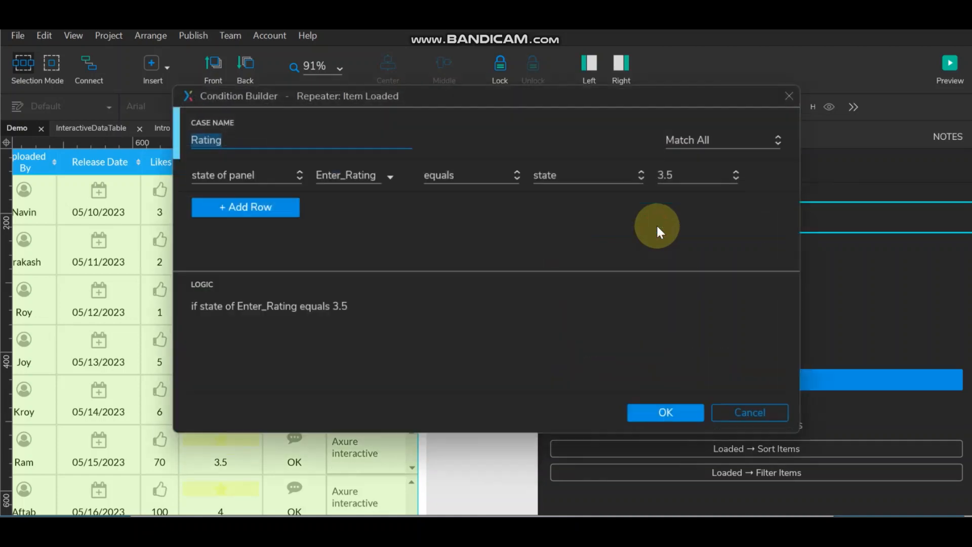
pyautogui.click(275, 170)
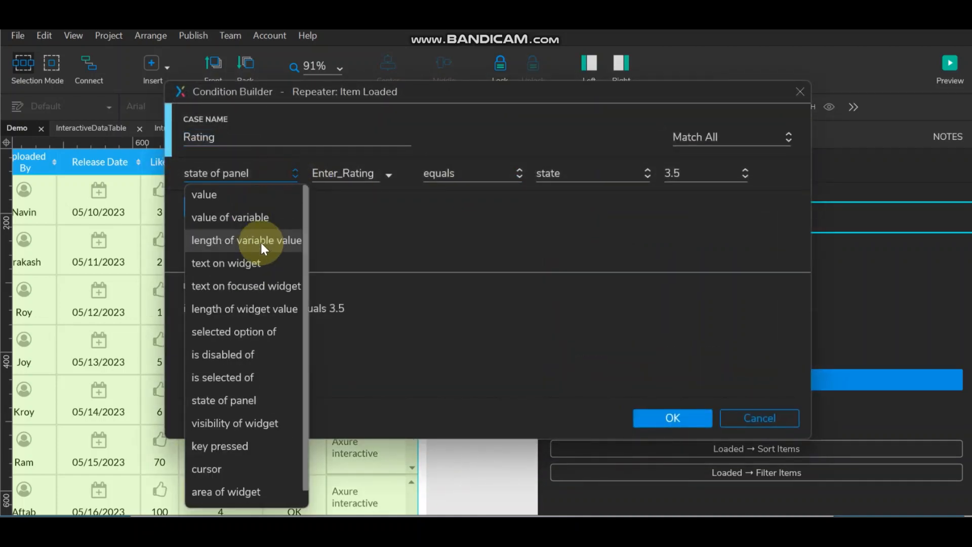
pyautogui.click(250, 206)
# Step: Complete the condition of the state 3.5 Rating case as [[Item.Rating]] equals the value 3.5
pyautogui.click(393, 173)
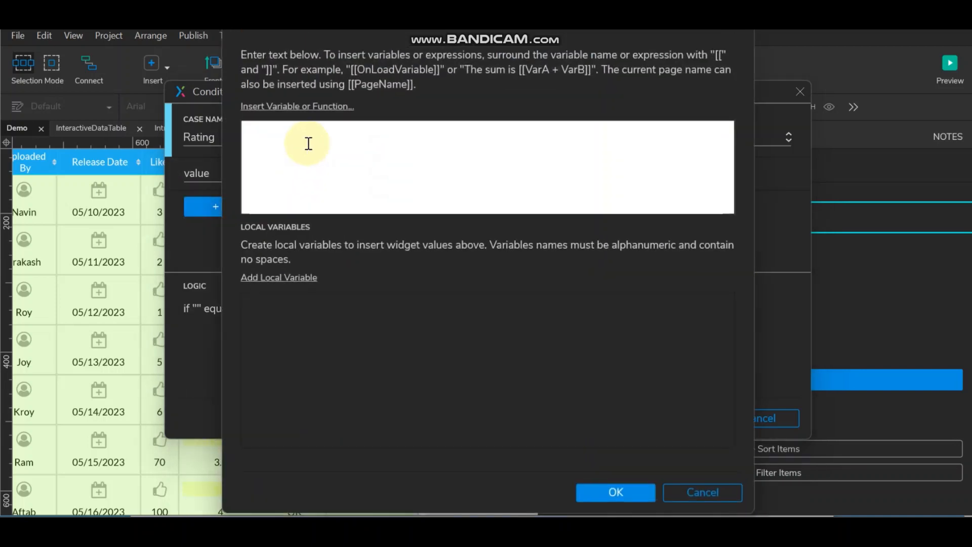
pyautogui.click(310, 106)
pyautogui.scroll(-5, 334, 309)
pyautogui.scroll(2, 334, 309)
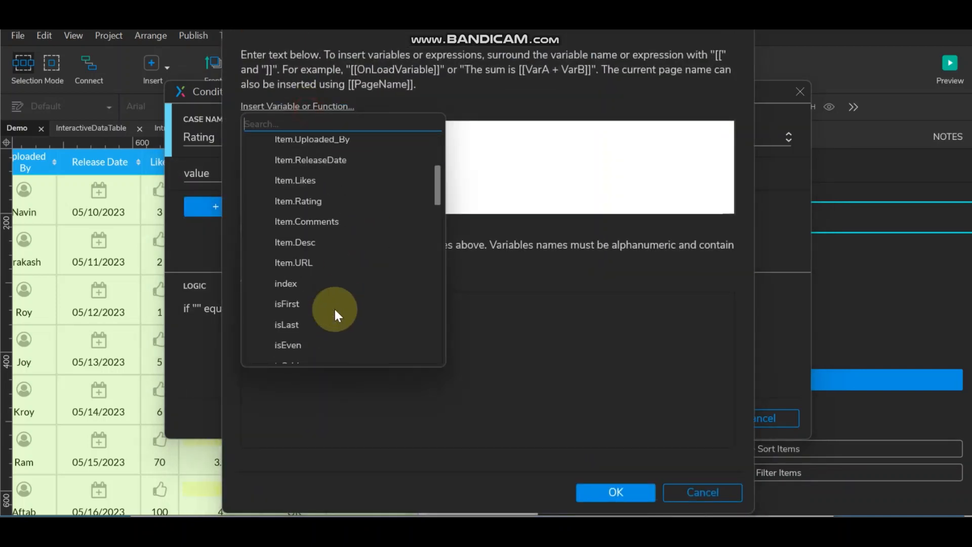
pyautogui.click(304, 202)
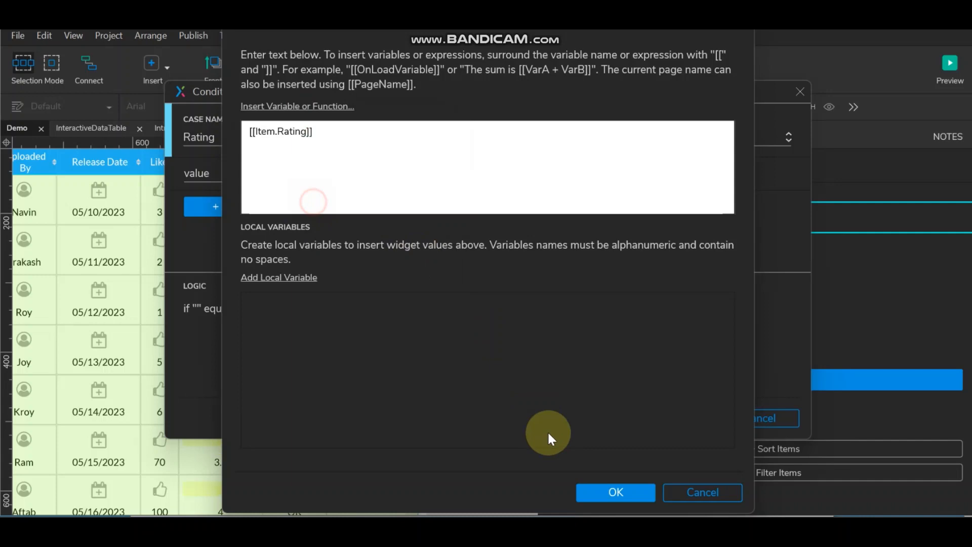
pyautogui.click(608, 493)
pyautogui.click(685, 174)
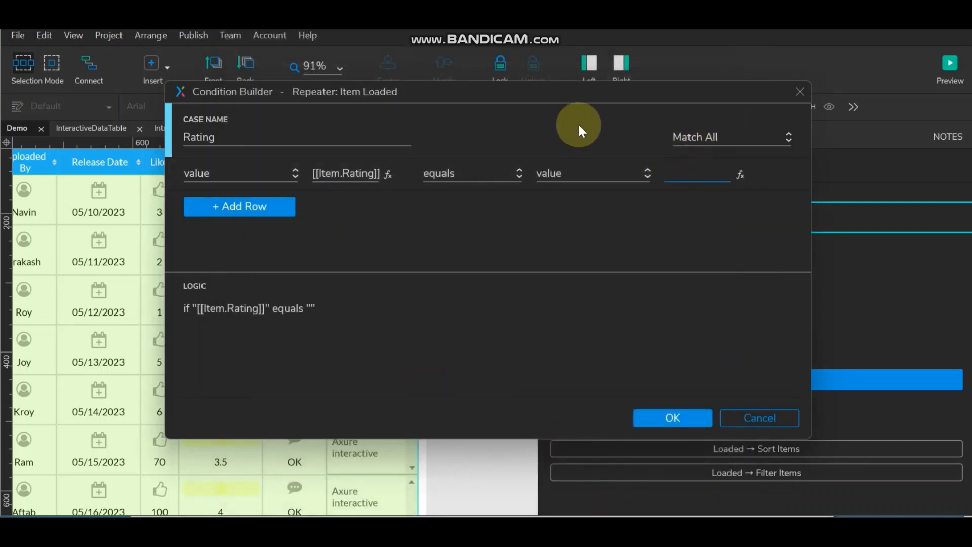
pyautogui.write('3.5')
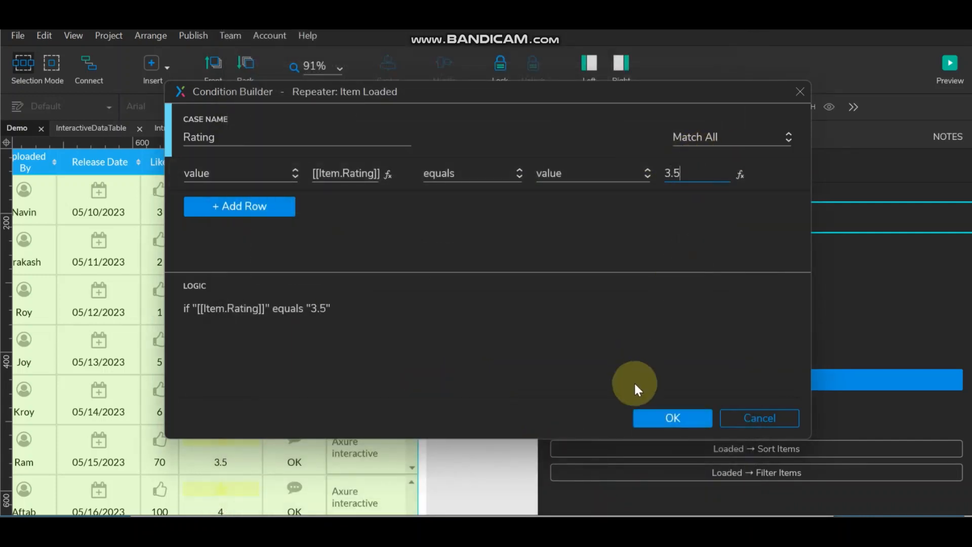
pyautogui.click(669, 419)
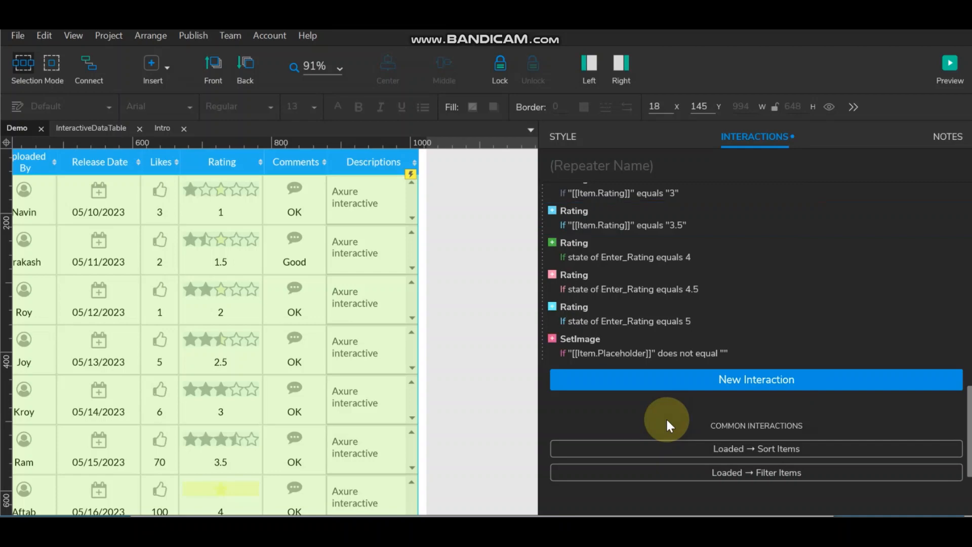
# Step: Change the condition of the Rating case for state 4 to test a value instead of the panel state
pyautogui.click(646, 257)
pyautogui.click(231, 173)
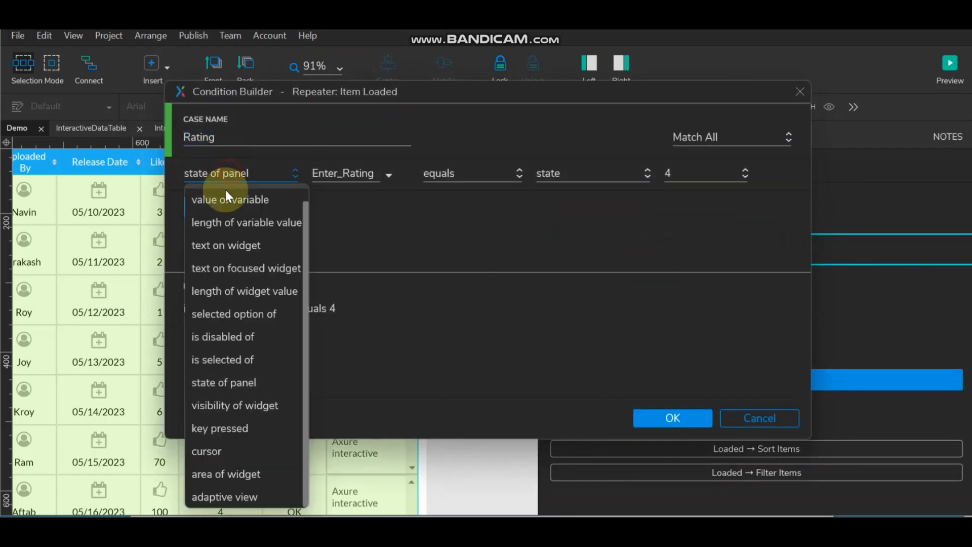
pyautogui.scroll(1, 226, 199)
pyautogui.click(227, 200)
# Step: Complete the condition of the state 4 Rating case as [[Item.Rating]] equals the value 4
pyautogui.click(390, 169)
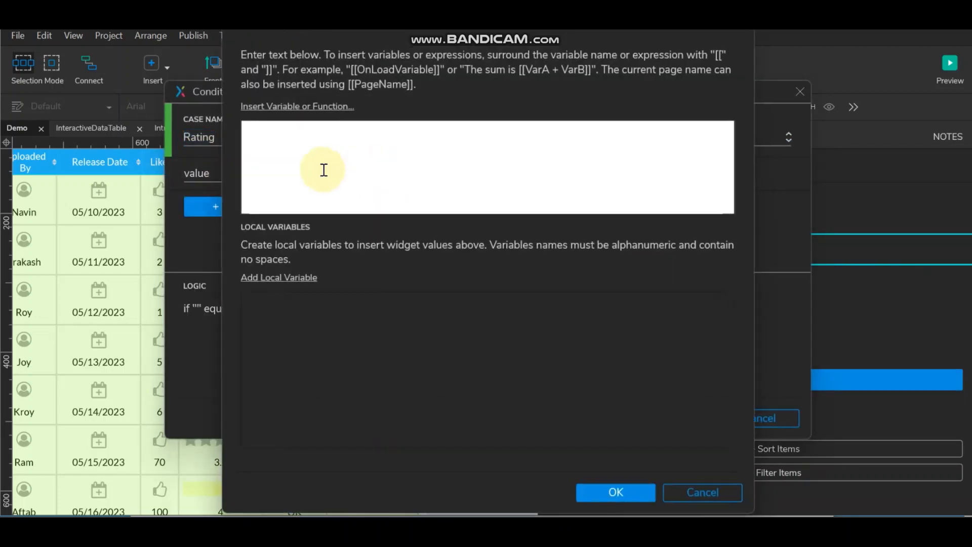
pyautogui.click(320, 104)
pyautogui.scroll(-3, 403, 288)
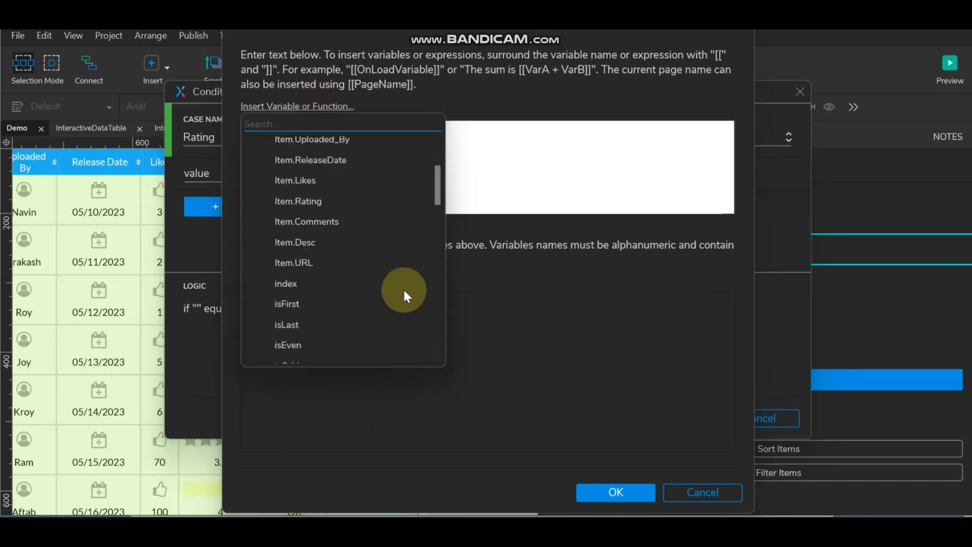
pyautogui.click(320, 201)
pyautogui.click(612, 492)
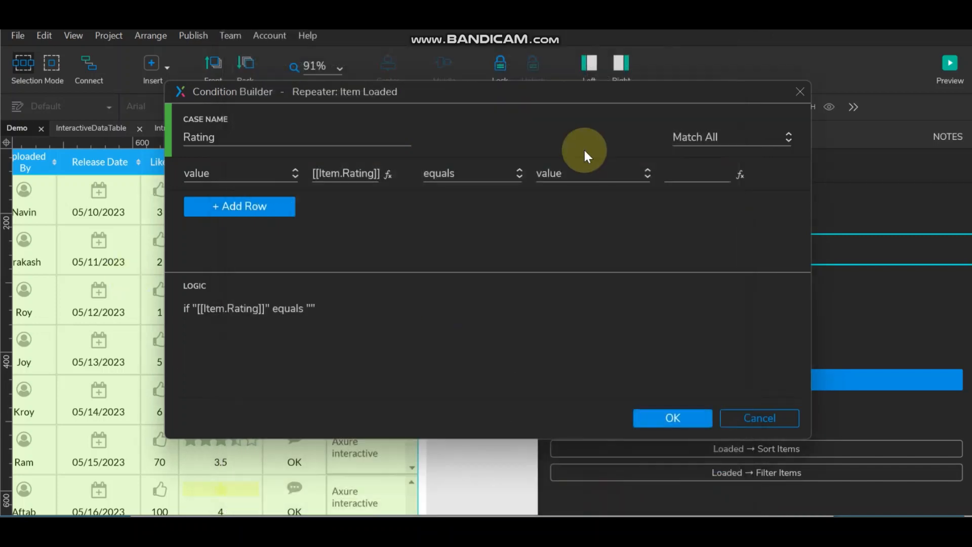
pyautogui.click(686, 174)
pyautogui.write('4')
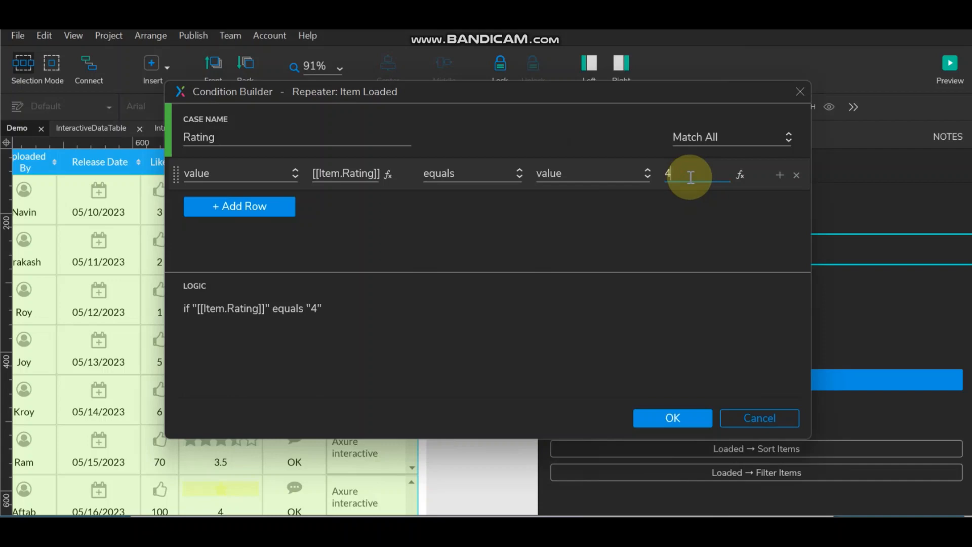
pyautogui.click(673, 418)
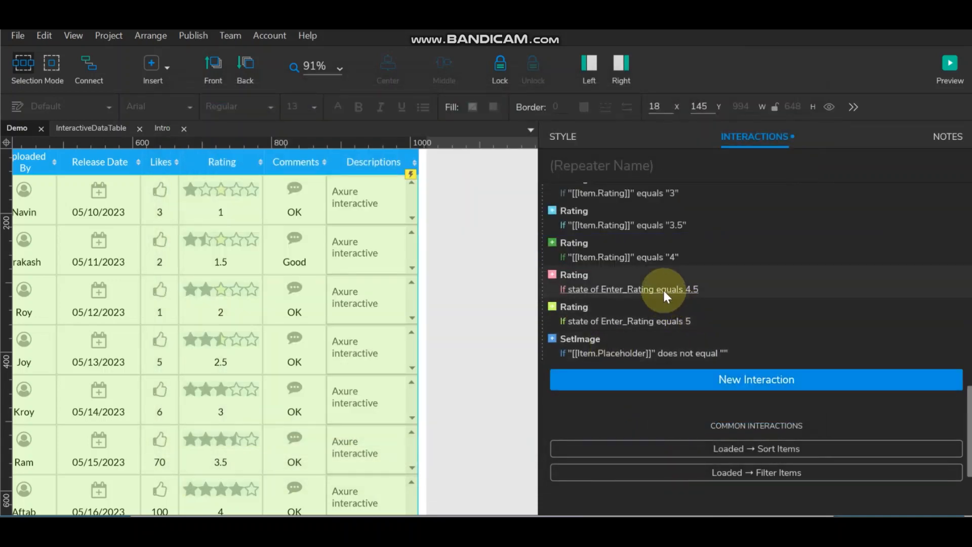
# Step: Change the condition of the Rating case for state 4.5 to test a value instead of the panel state
pyautogui.click(663, 288)
pyautogui.click(244, 172)
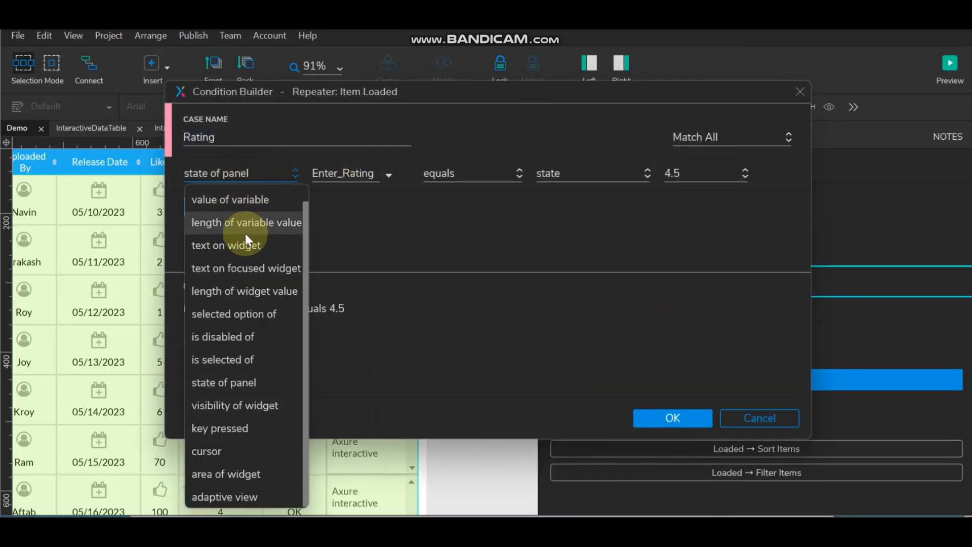
pyautogui.scroll(1, 245, 233)
pyautogui.click(223, 195)
# Step: Complete the condition of the state 4.5 Rating case as [[Item.Rating]] equals the value 4.5
pyautogui.click(390, 173)
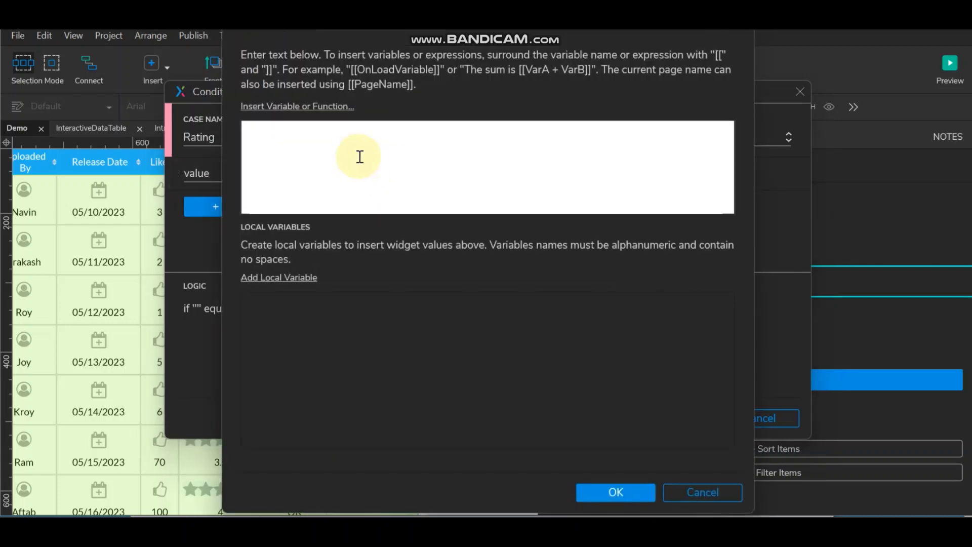
pyautogui.click(329, 106)
pyautogui.scroll(-3, 346, 283)
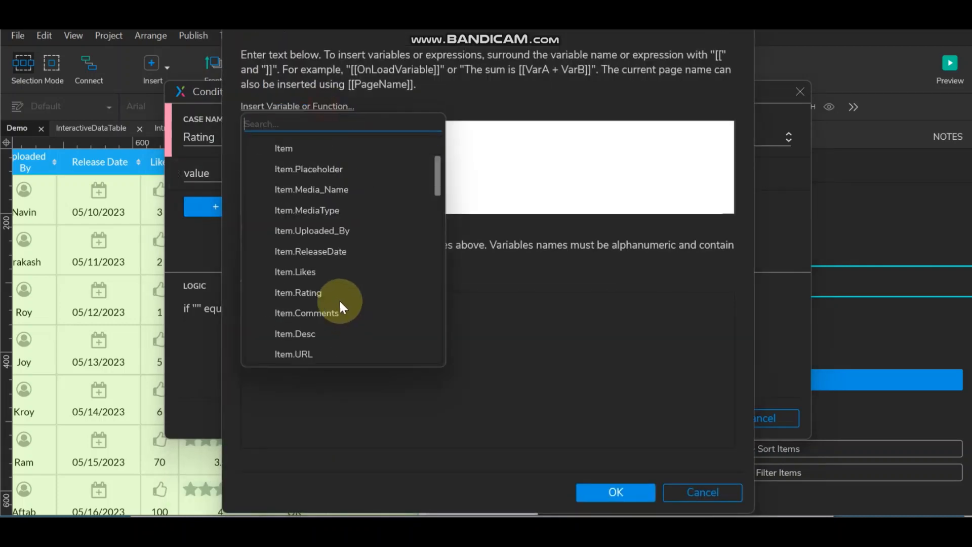
pyautogui.click(312, 293)
pyautogui.click(639, 491)
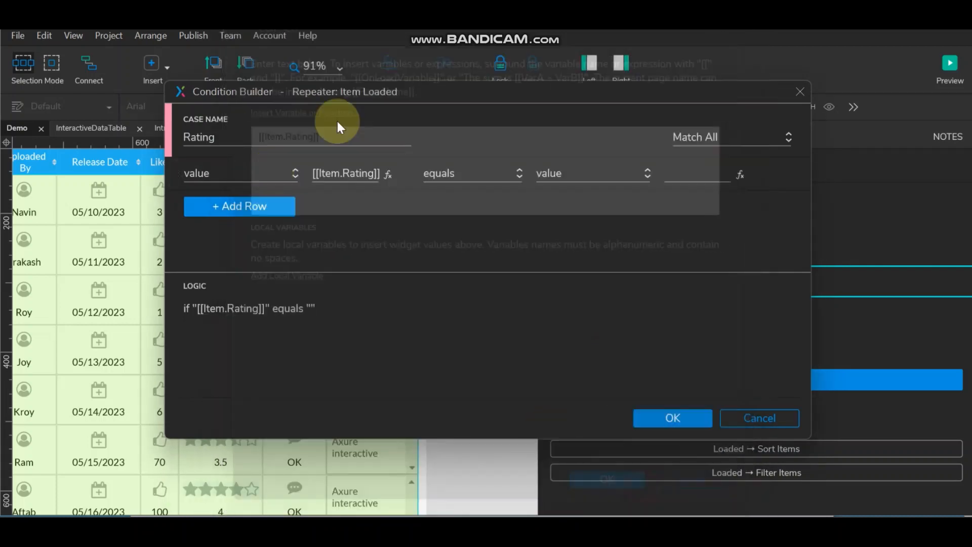
pyautogui.click(669, 175)
pyautogui.write('4.5')
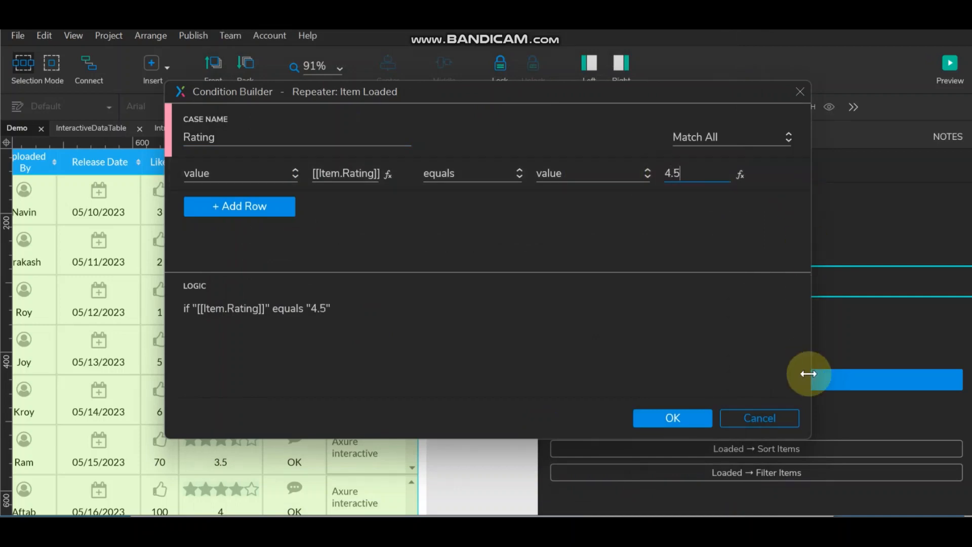
pyautogui.click(688, 419)
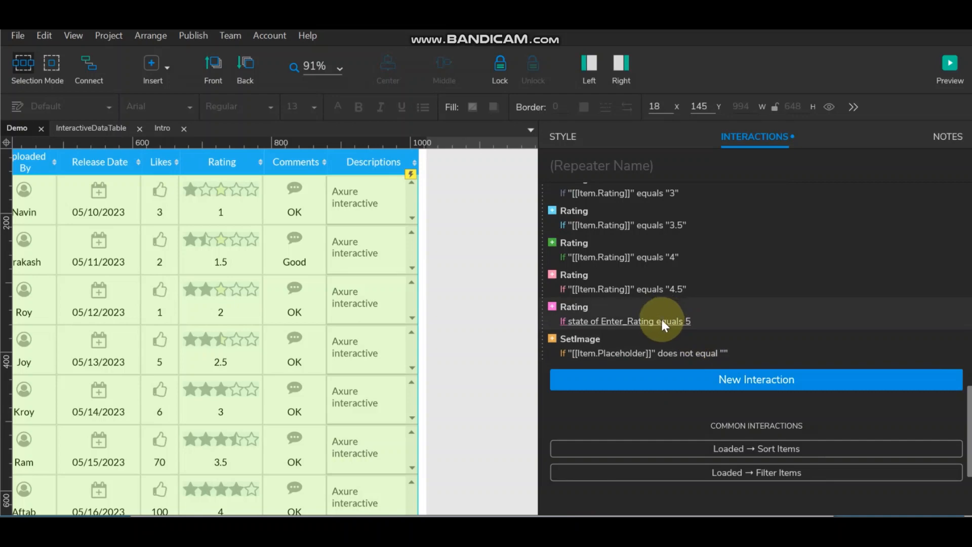
# Step: Change the condition of the Rating case for state 5 to test a value instead of the panel state
pyautogui.click(659, 322)
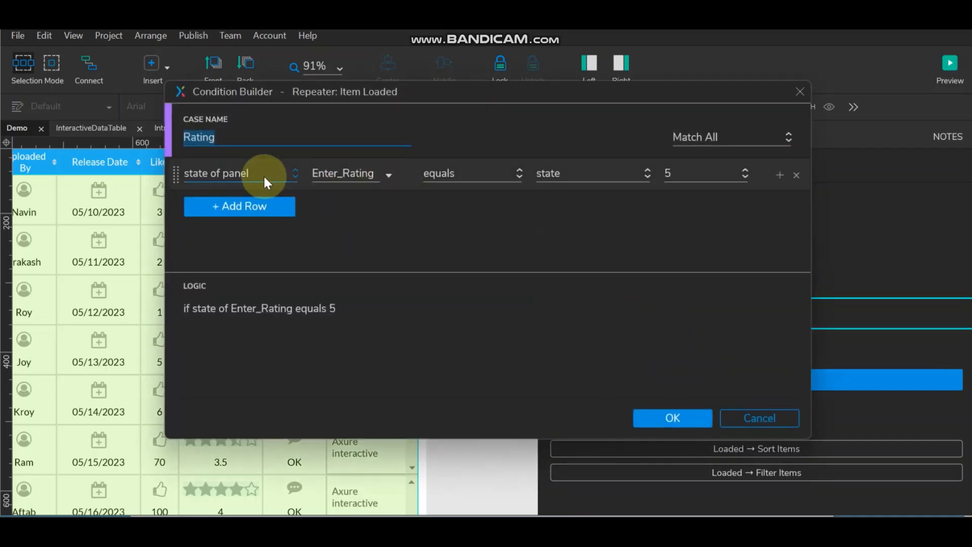
pyautogui.click(263, 174)
pyautogui.scroll(1, 248, 202)
pyautogui.click(242, 196)
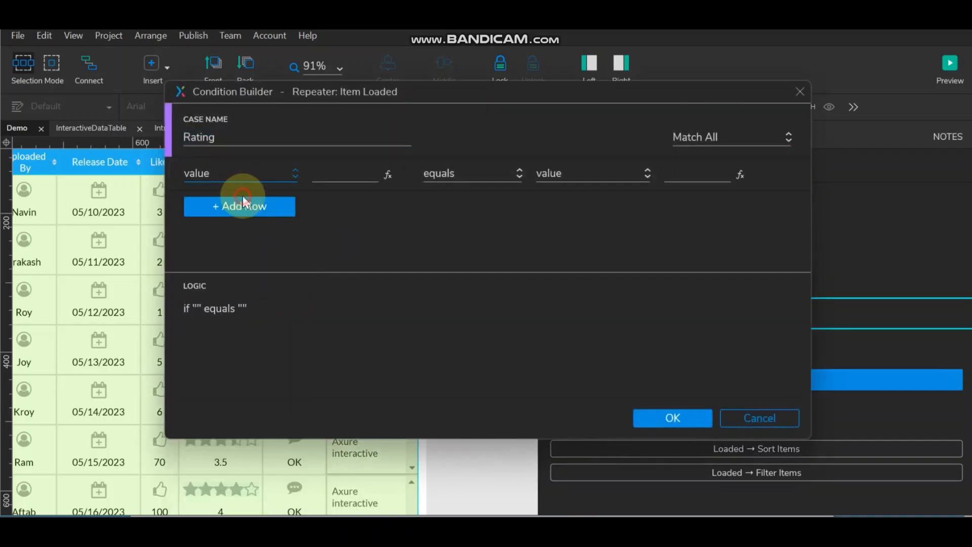
# Step: Complete the condition of the state 5 Rating case as [[Item.Rating]] equals the value 5
pyautogui.click(393, 172)
pyautogui.click(289, 106)
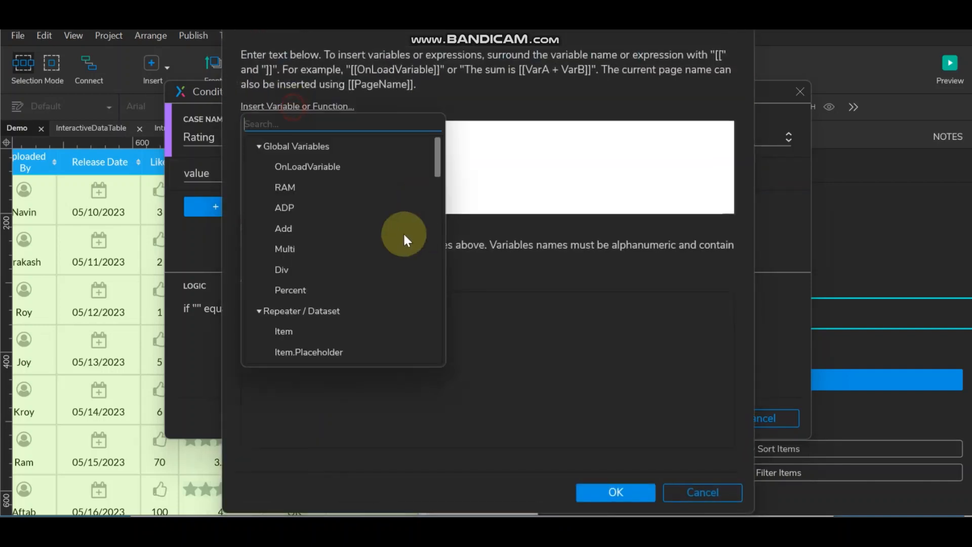
pyautogui.scroll(-4, 385, 232)
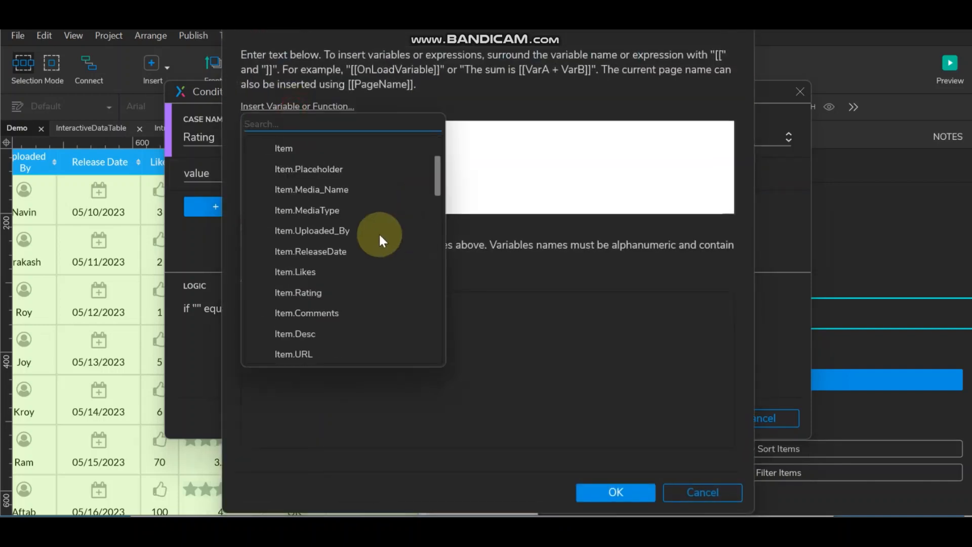
pyautogui.click(302, 293)
pyautogui.click(638, 491)
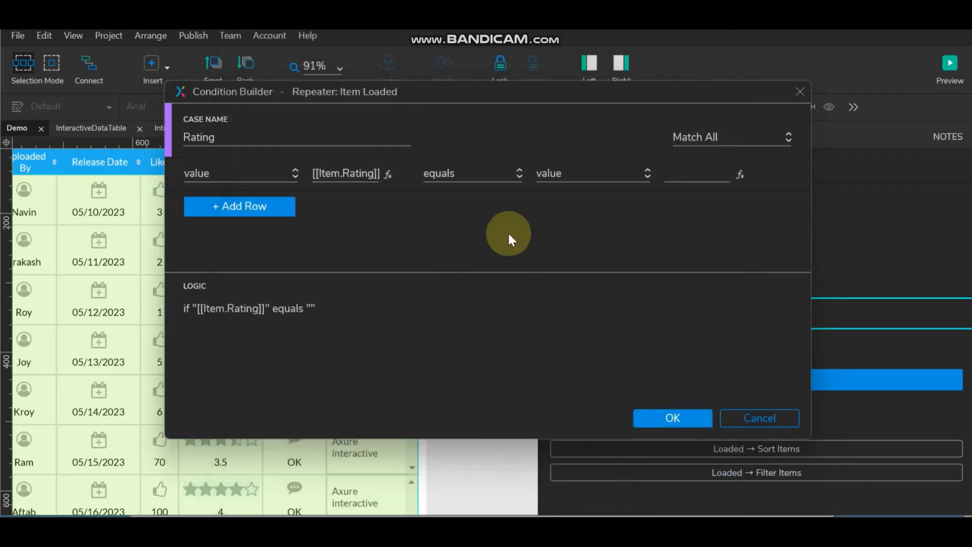
pyautogui.click(690, 174)
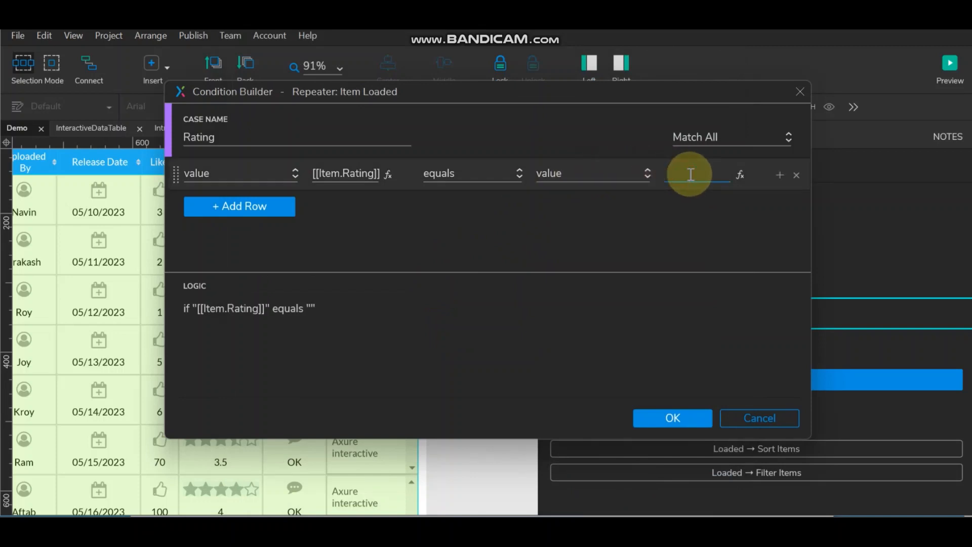
pyautogui.write('5')
pyautogui.click(660, 416)
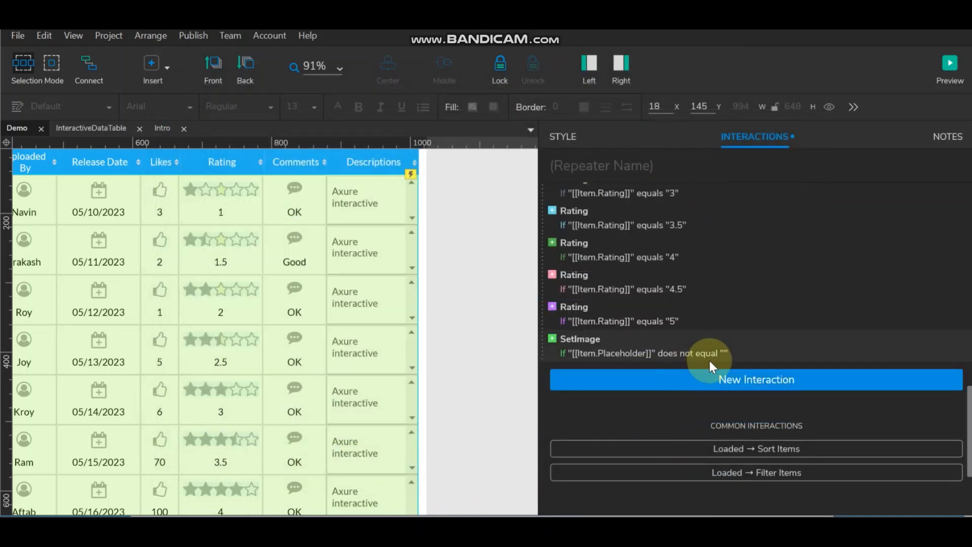
# Step: Check the star ratings in every row of the repeater table, enlarging the canvas area to fit all columns
pyautogui.scroll(-5, 287, 342)
pyautogui.scroll(5, 288, 342)
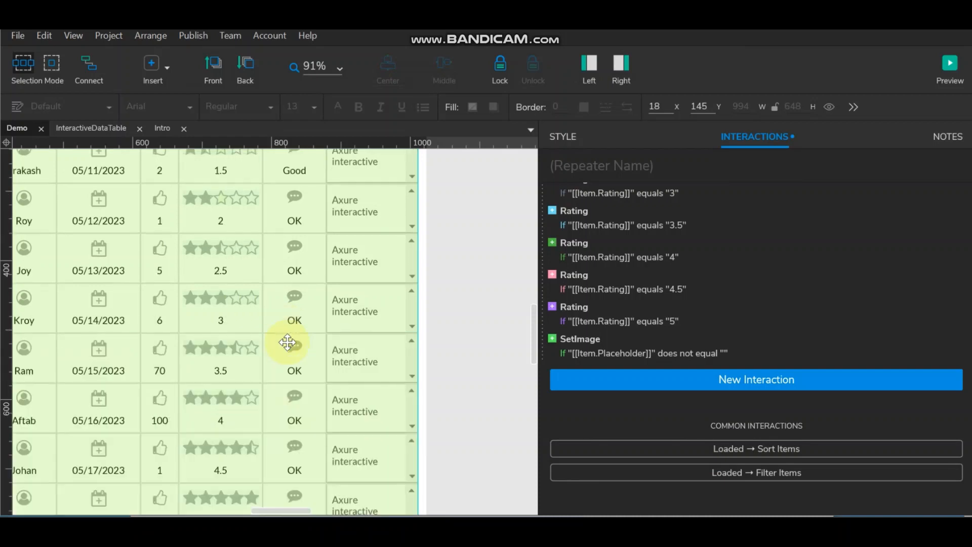
pyautogui.scroll(2, 287, 342)
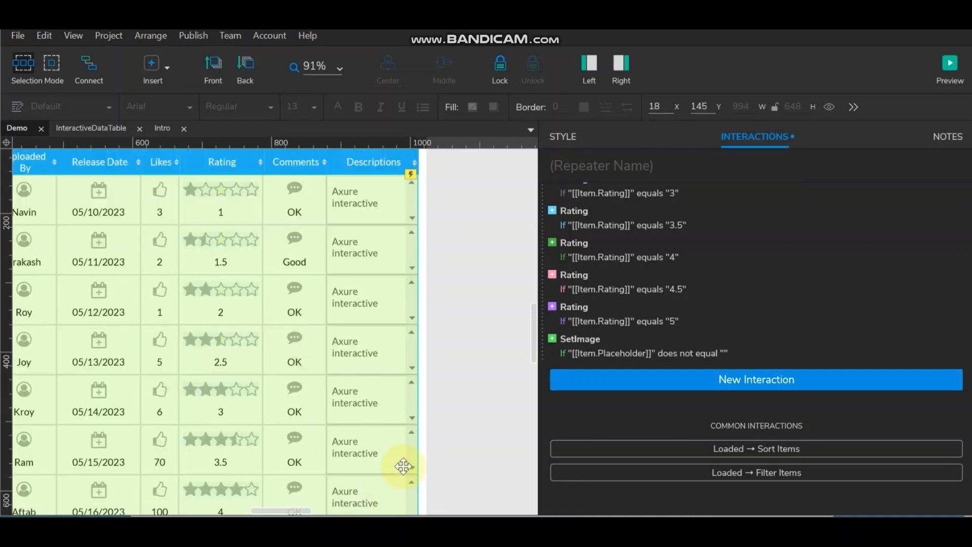
pyautogui.hscroll(-5, 292, 510)
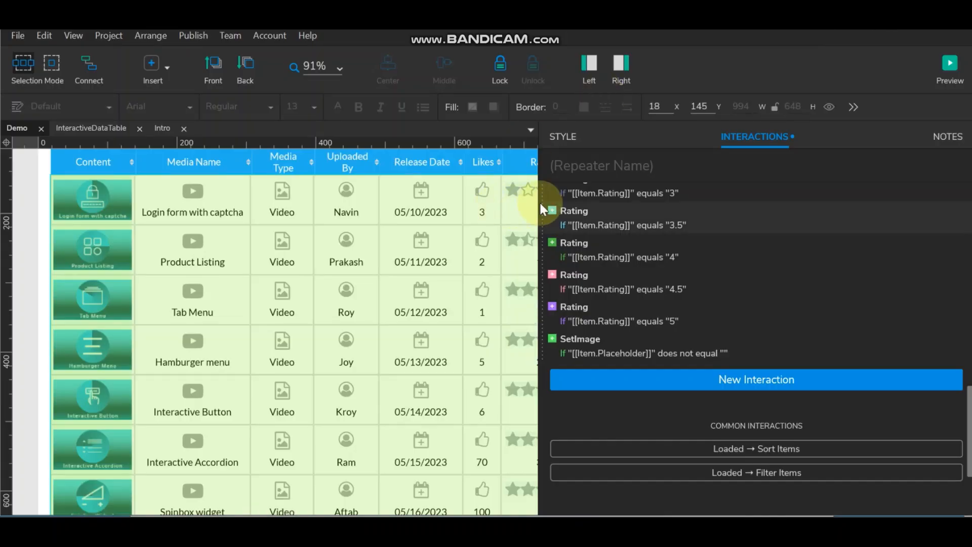
pyautogui.moveTo(540, 200); pyautogui.dragTo(719, 195)
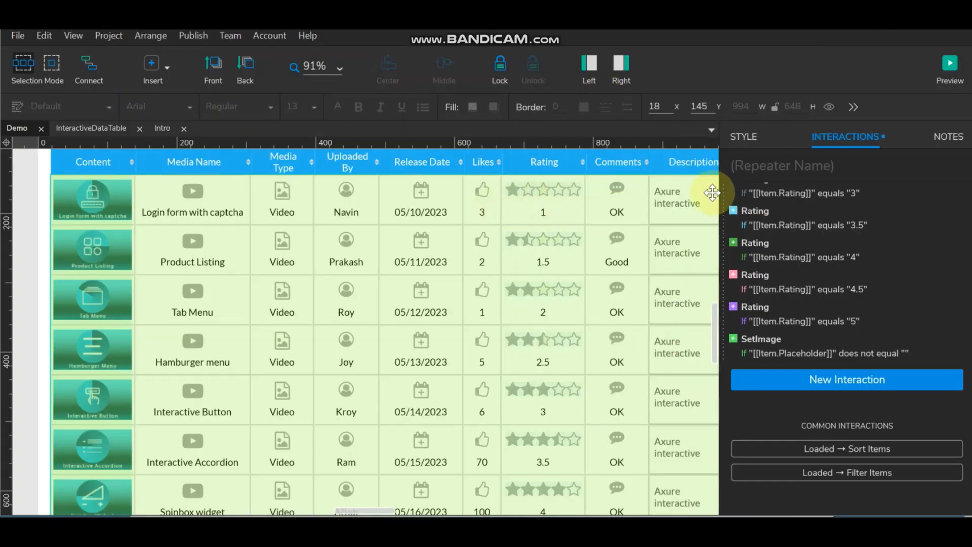
pyautogui.scroll(-3, 317, 259)
pyautogui.scroll(-1, 316, 259)
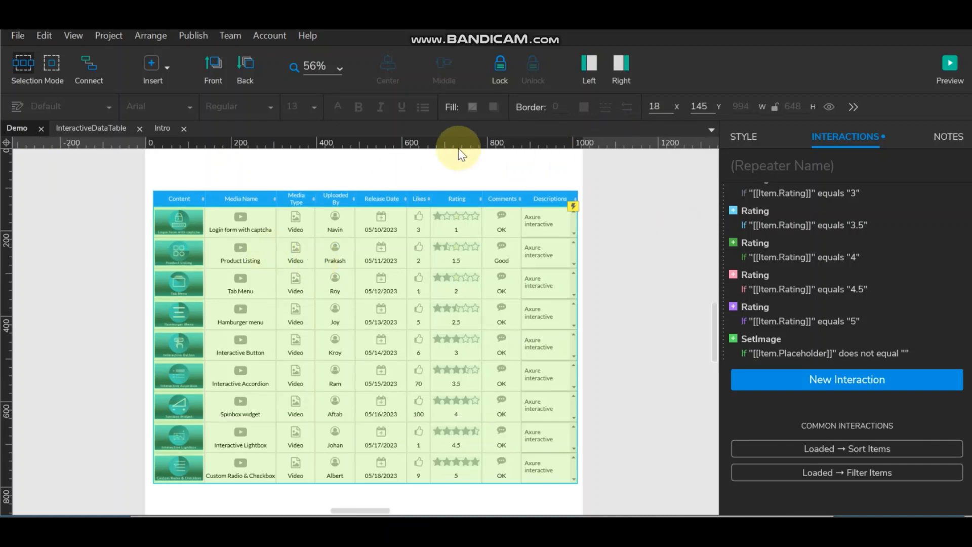
# Step: Copy the hidden ModalContainer dynamic panel from the InteractiveDataTable page onto the Demo page and make it visible
pyautogui.click(110, 126)
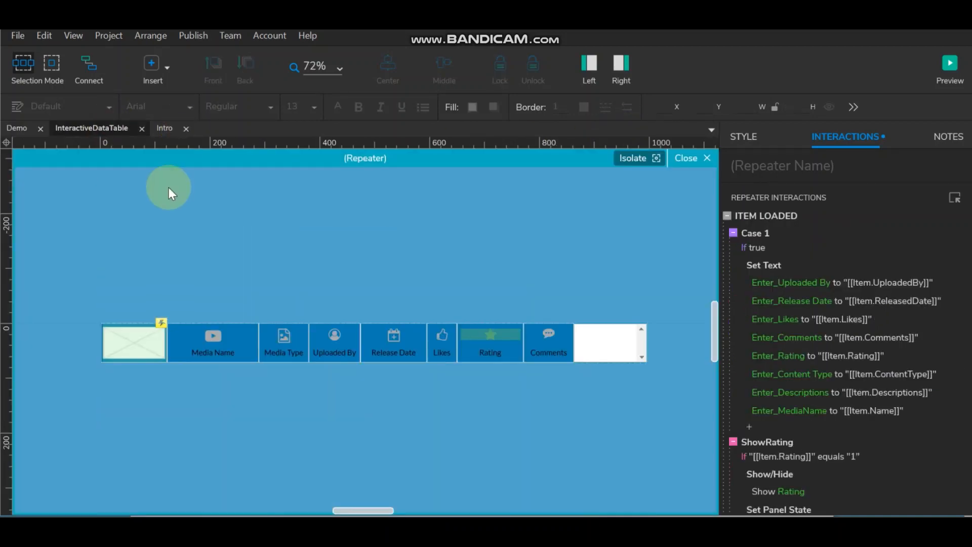
pyautogui.click(682, 158)
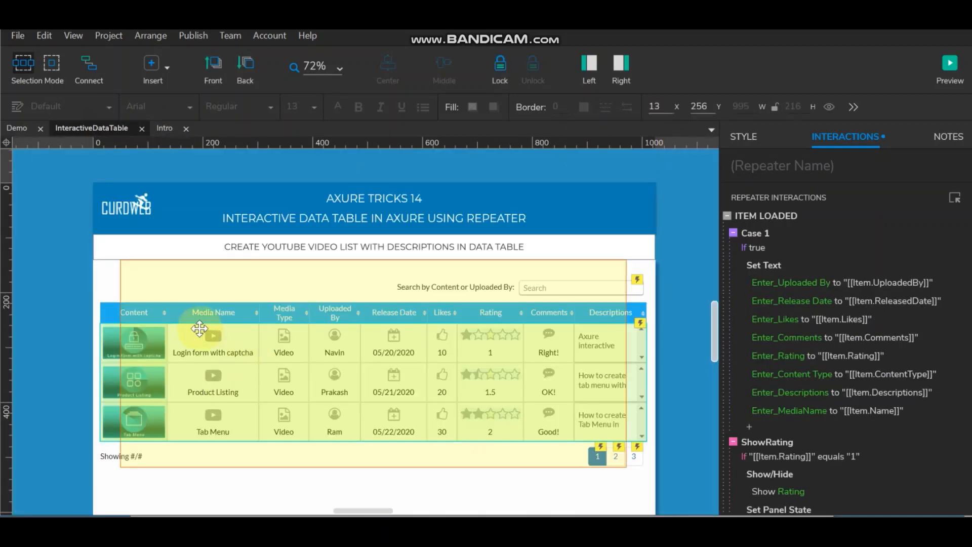
pyautogui.click(260, 333)
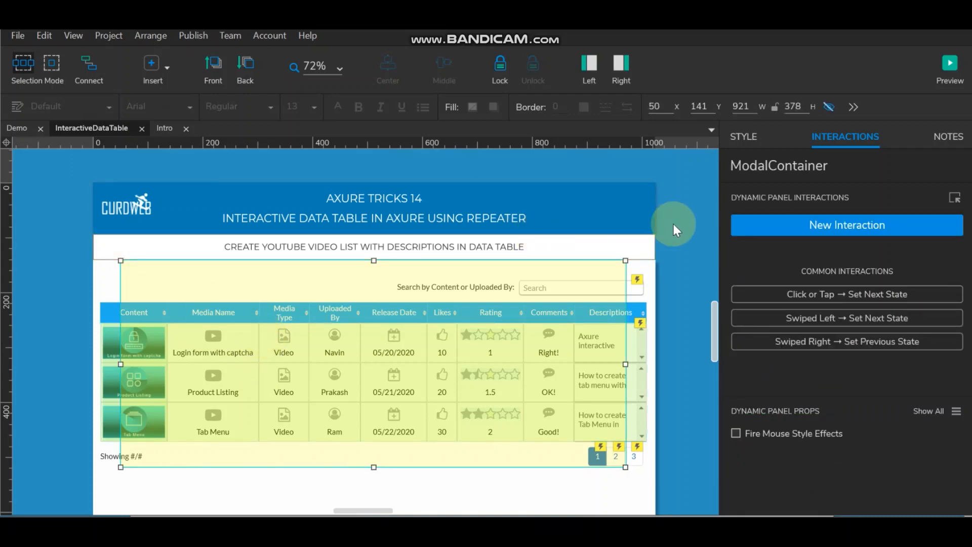
pyautogui.click(17, 129)
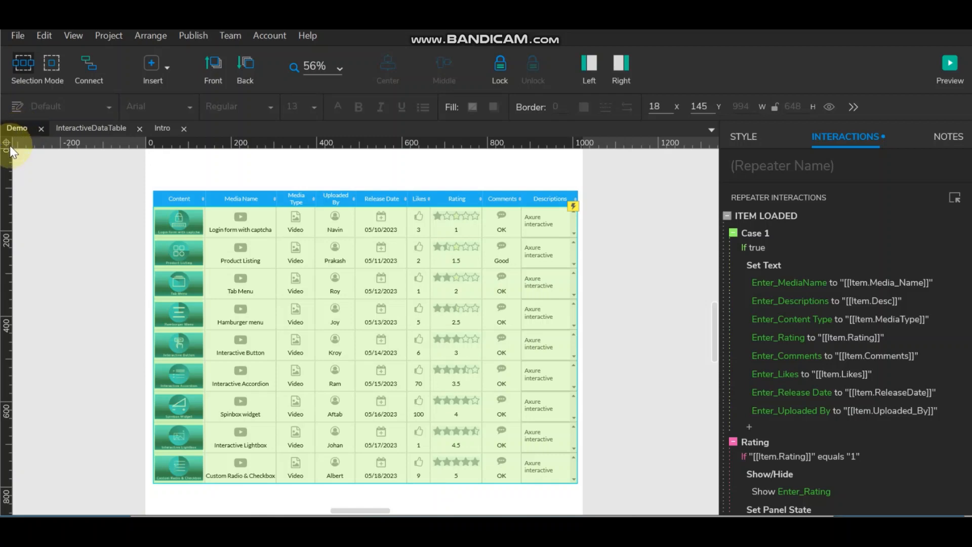
pyautogui.click(94, 124)
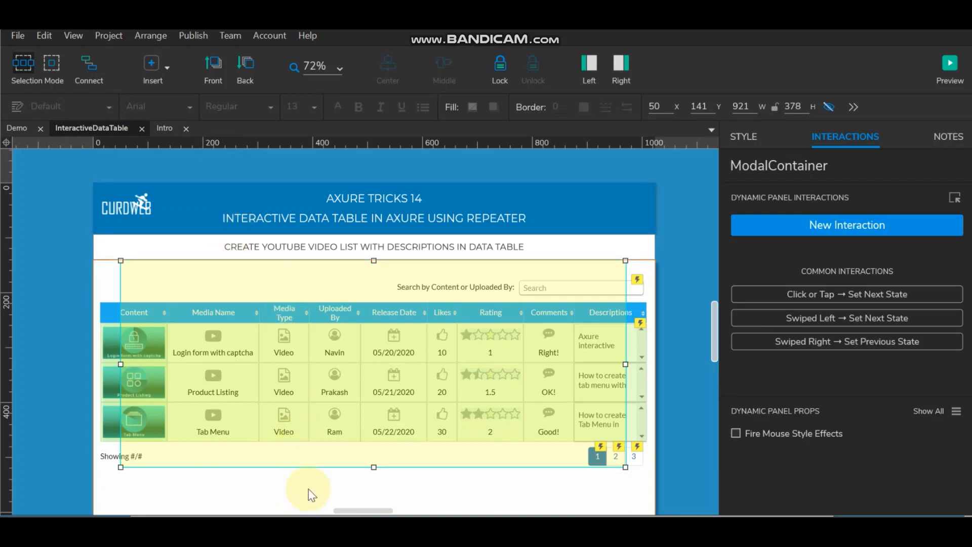
pyautogui.click(15, 129)
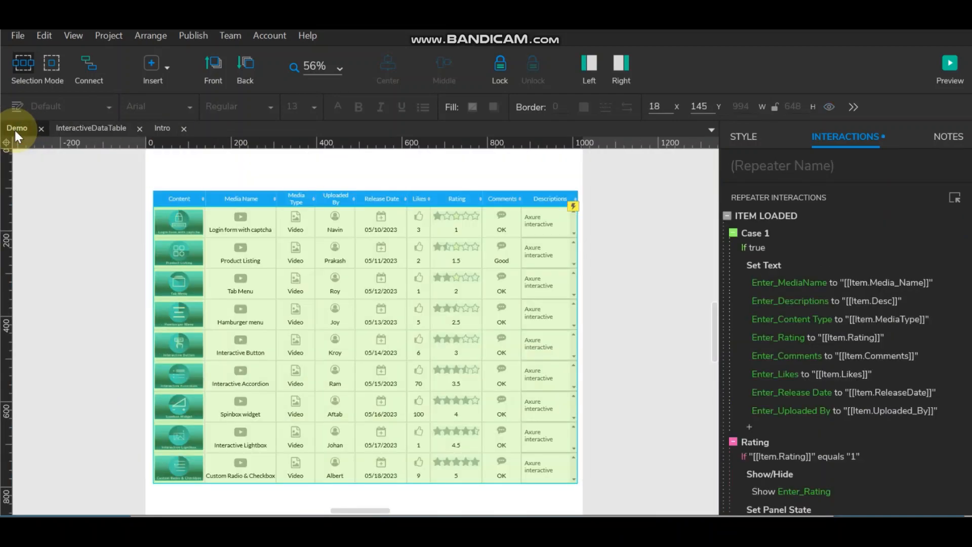
pyautogui.click(55, 244)
pyautogui.hotkey('ctrl', 'v')
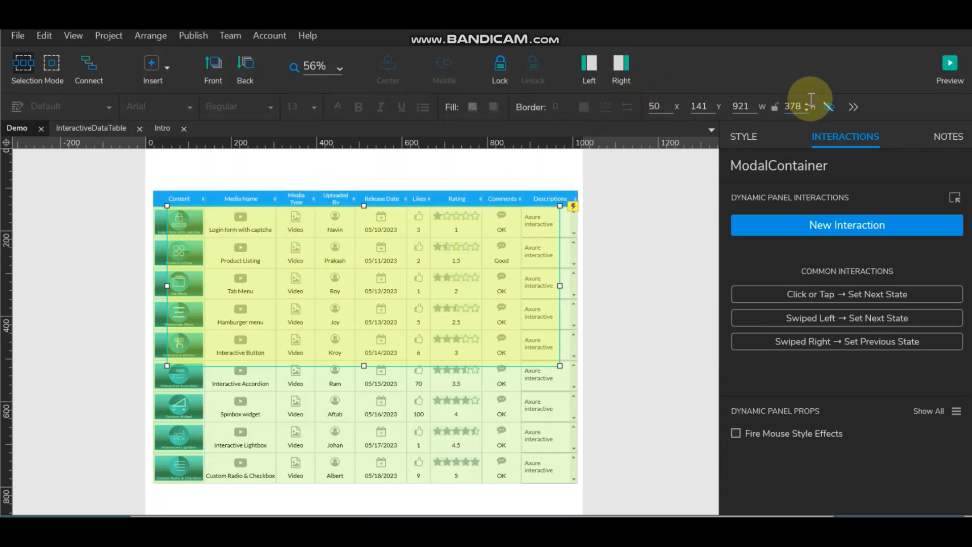
pyautogui.click(829, 106)
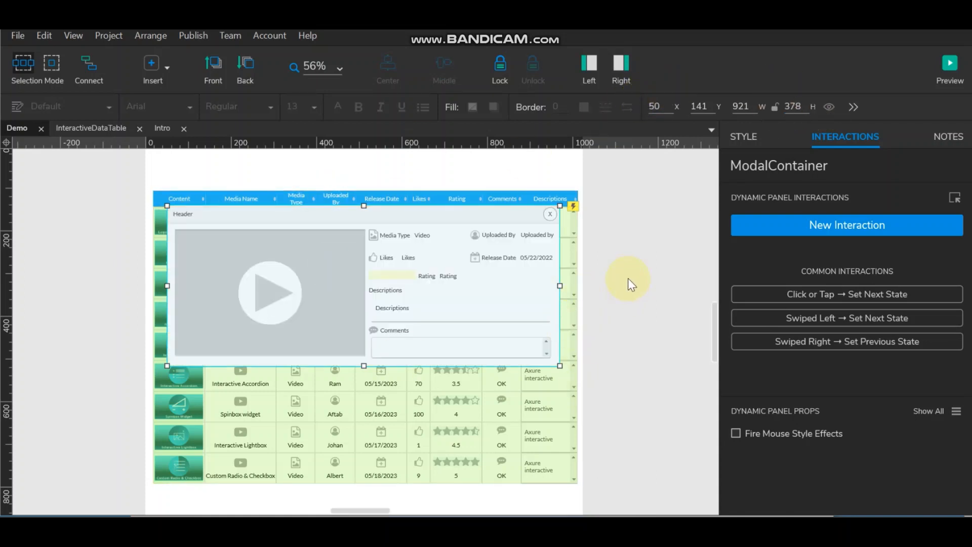
# Step: Open State1 of the ModalContainer panel for editing and select the Modal_VideoFrame inline frame inside its group
pyautogui.click(273, 277)
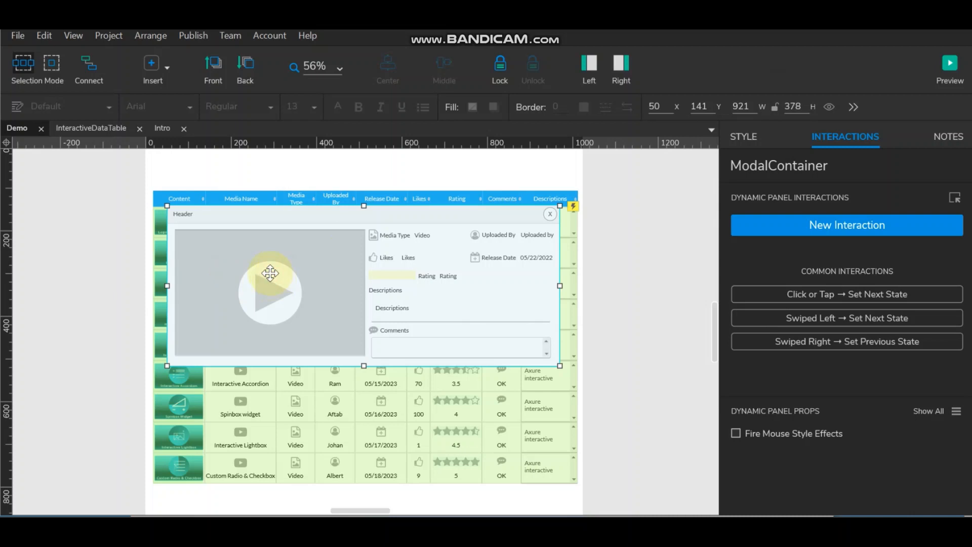
pyautogui.doubleClick(270, 273)
pyautogui.click(280, 265)
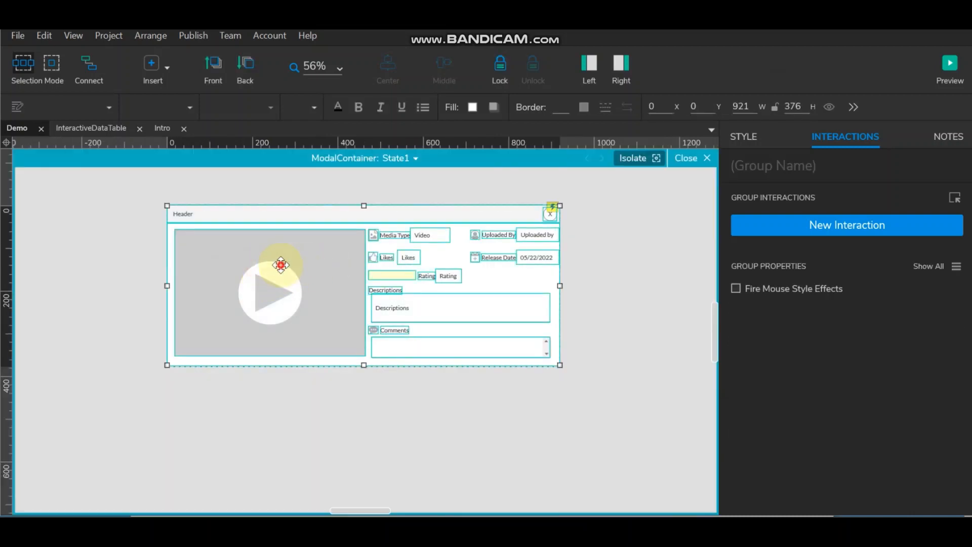
pyautogui.click(277, 259)
# Step: Add a 300 by 170 inline frame below the modal's video frame, at about X 19, Y 444
pyautogui.click(590, 62)
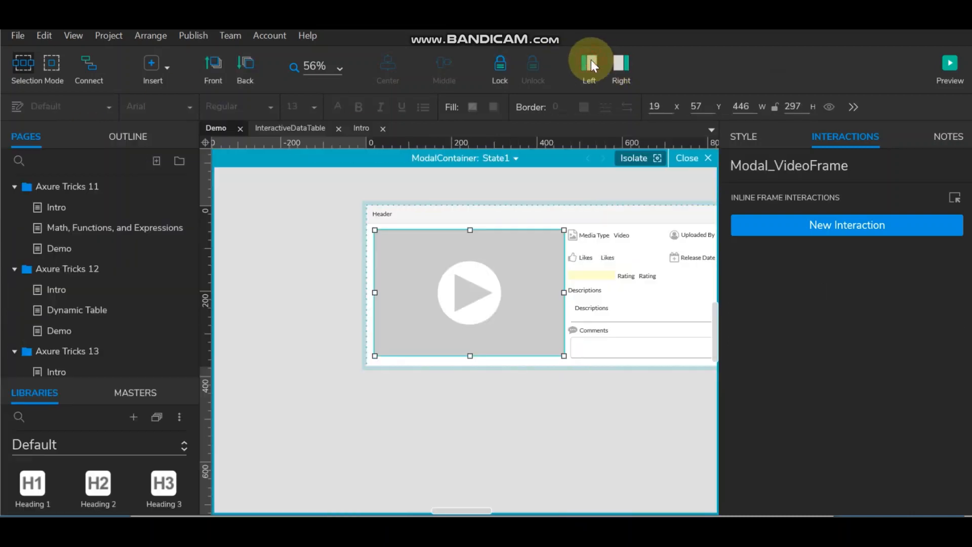
pyautogui.moveTo(99, 377); pyautogui.dragTo(124, 170)
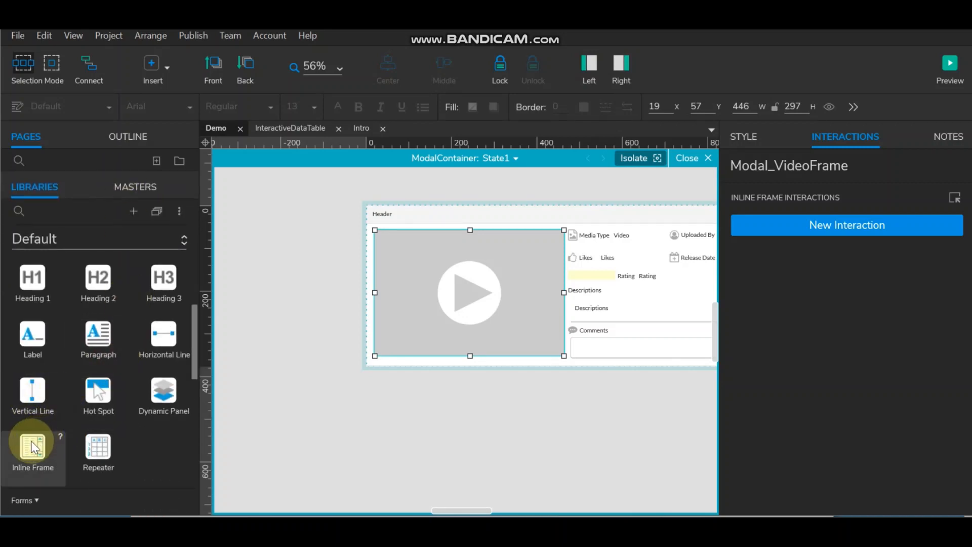
pyautogui.moveTo(32, 445); pyautogui.dragTo(375, 395)
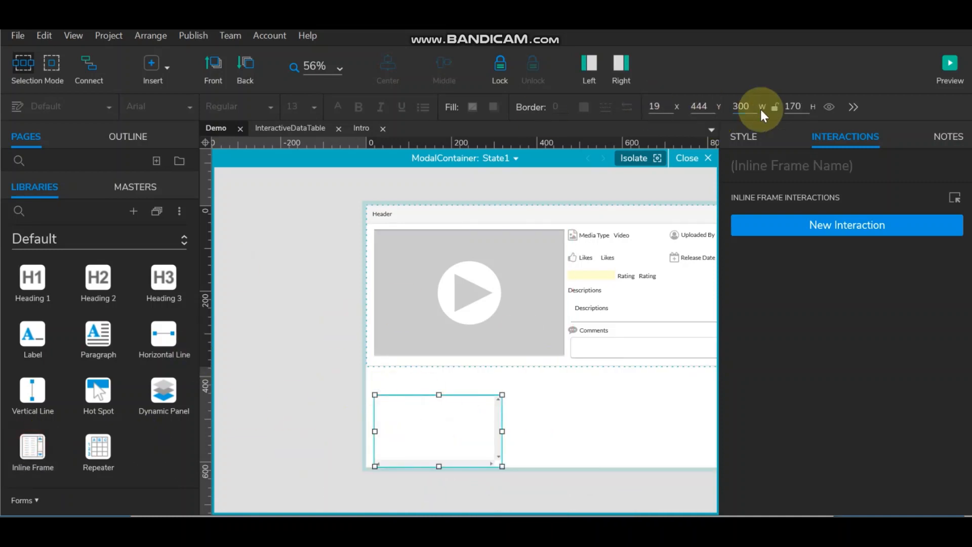
# Step: Give the new inline frame a Video preview, hide its borders and set its scrolling to Never Scroll
pyautogui.click(751, 138)
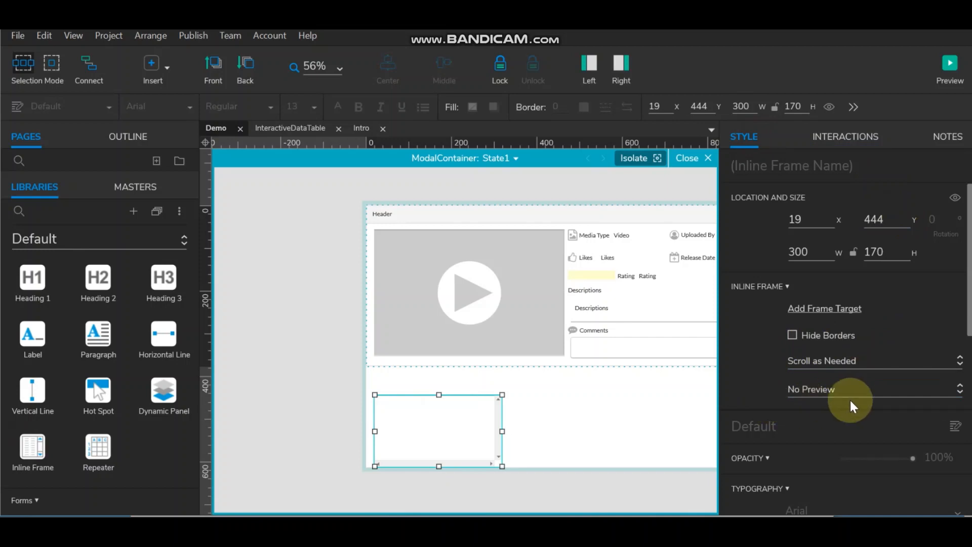
pyautogui.click(818, 390)
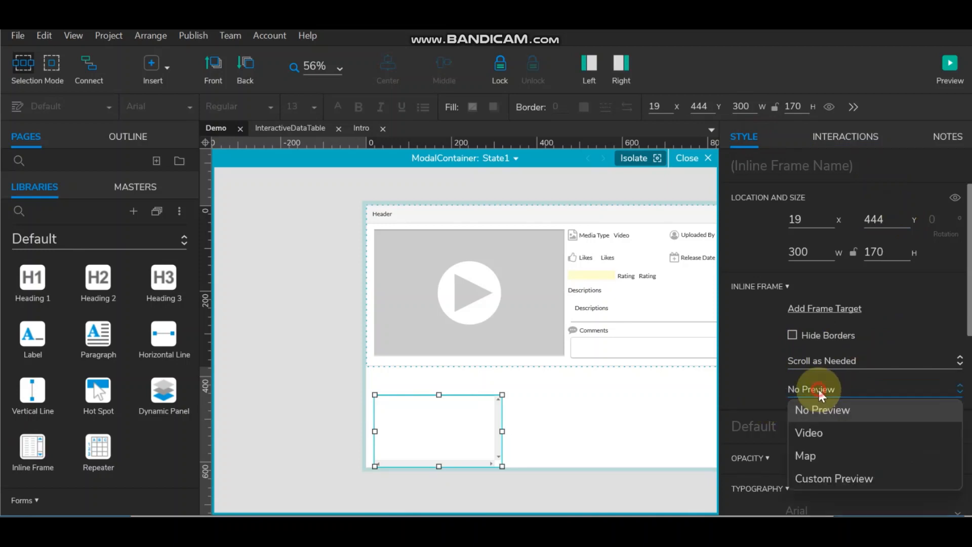
pyautogui.click(821, 432)
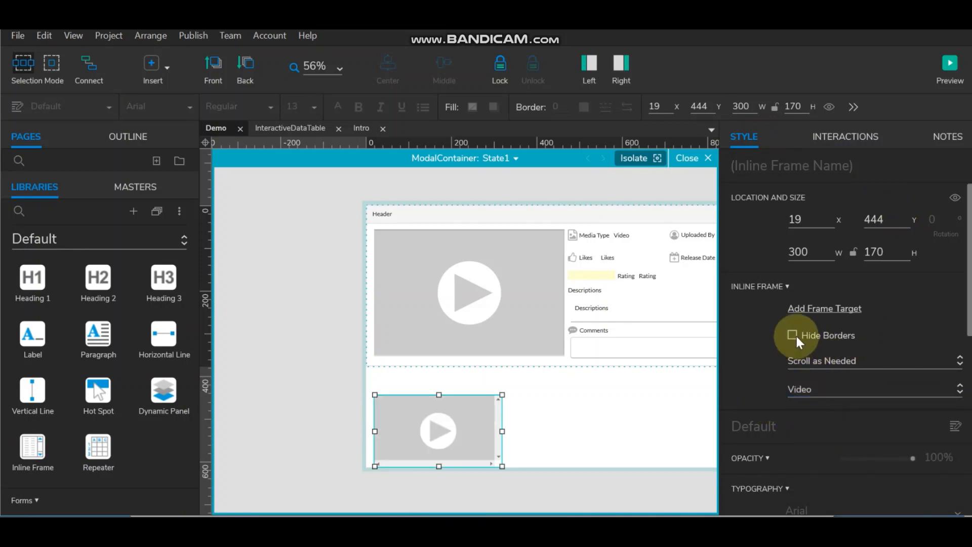
pyautogui.click(827, 361)
pyautogui.click(830, 428)
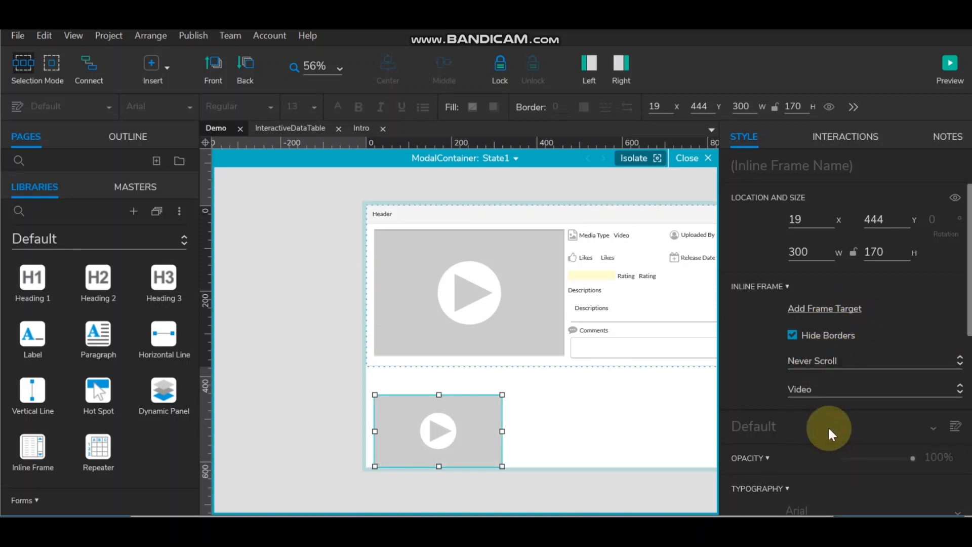
# Step: Widen the extra inline frame below the modal's video frame to 446 and delete it
pyautogui.moveTo(503, 431); pyautogui.dragTo(568, 432)
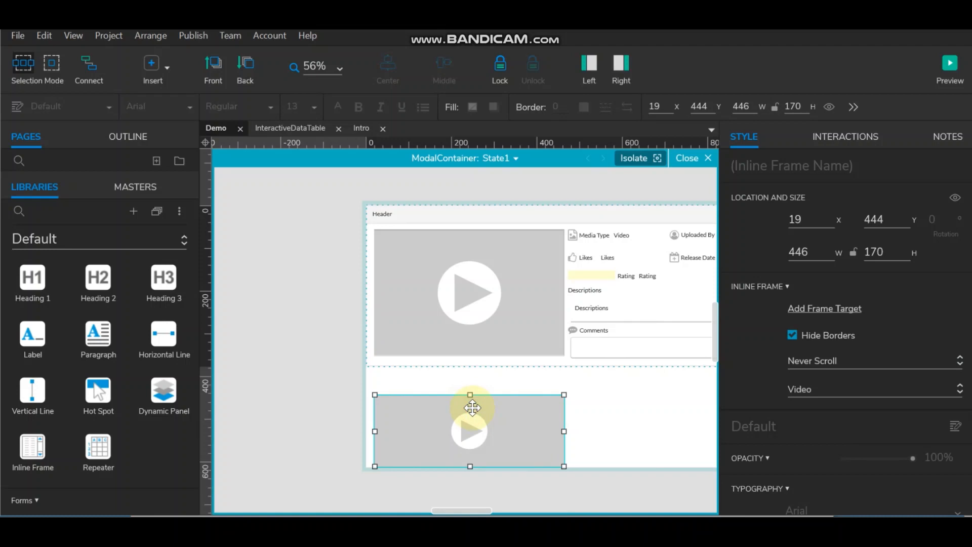
pyautogui.press('Delete')
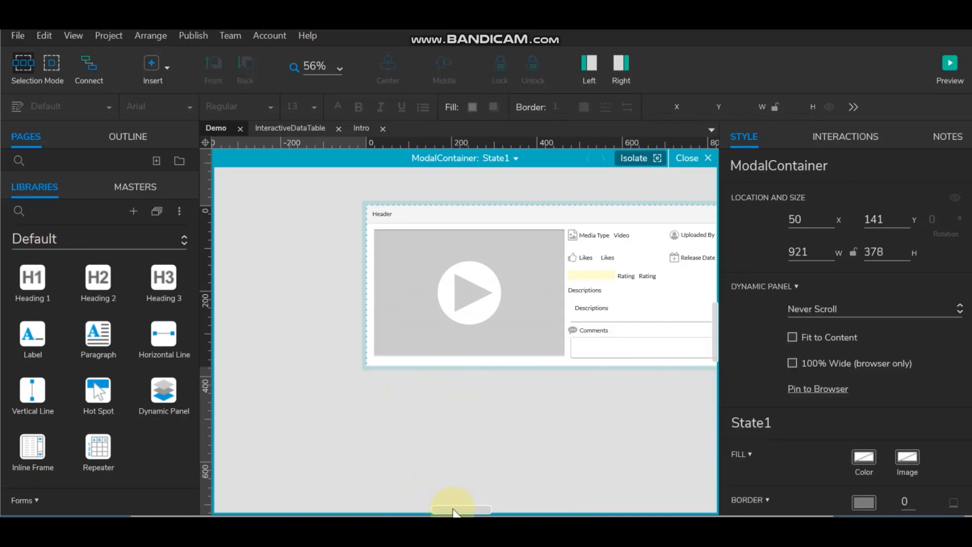
# Step: Examine the widget names of the modal's media type, uploaded by, likes, rating, release date and descriptions fields, and leave the panel state
pyautogui.moveTo(454, 511); pyautogui.dragTo(458, 511)
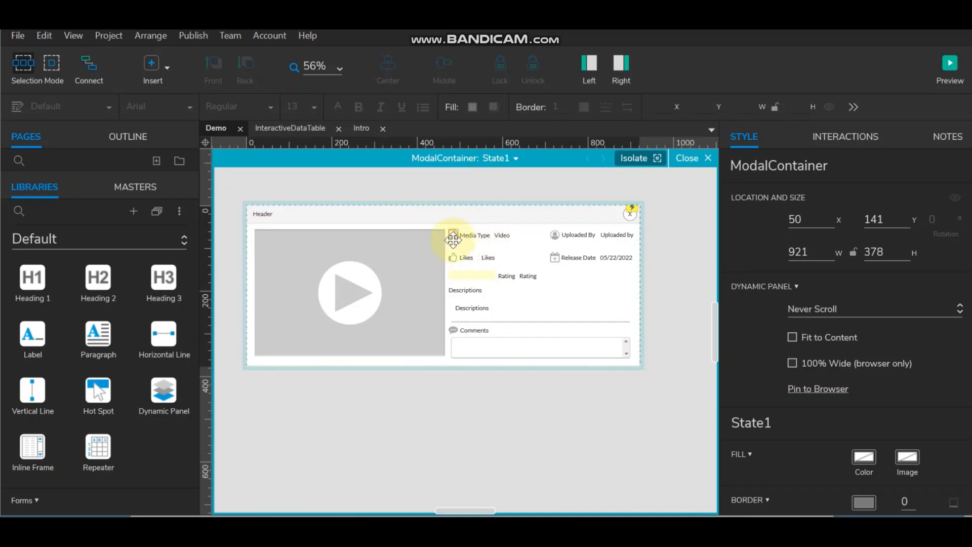
pyautogui.click(501, 238)
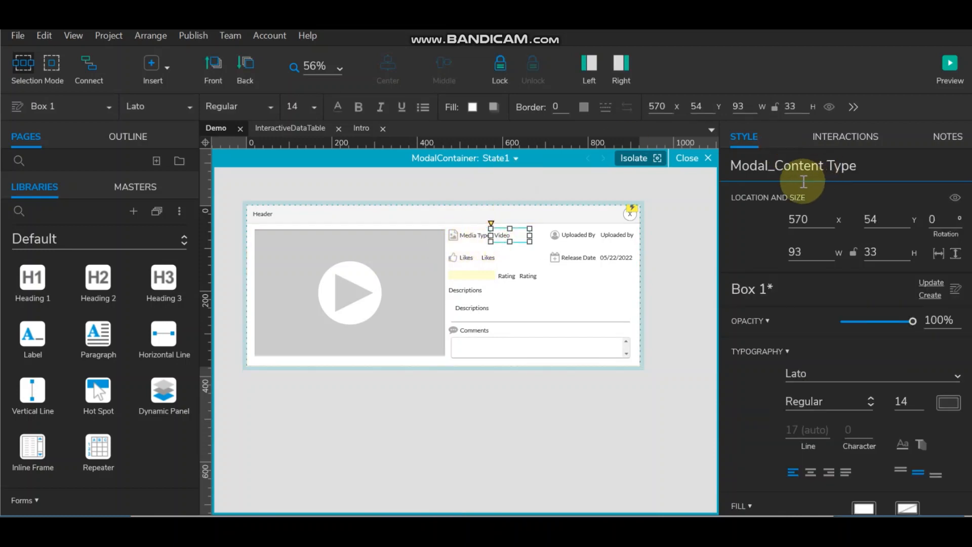
pyautogui.click(624, 235)
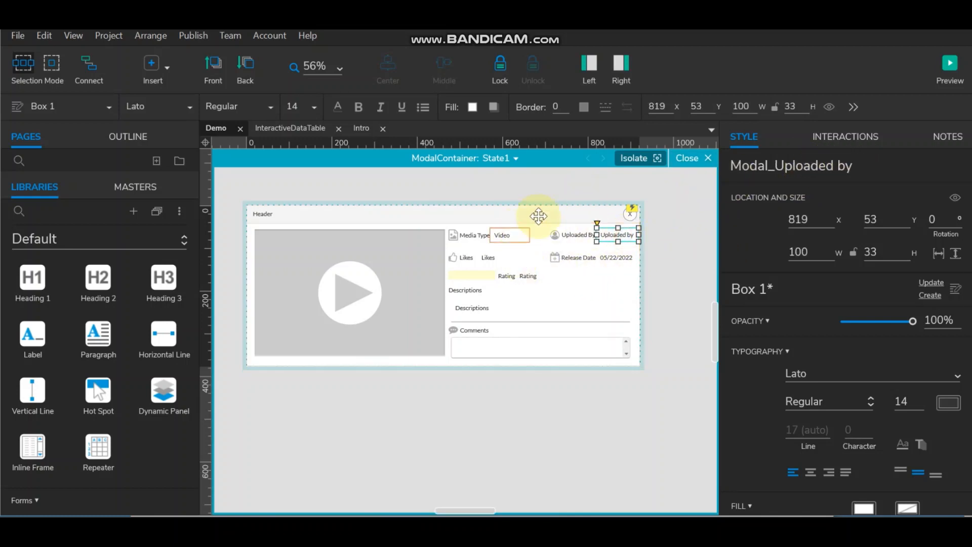
pyautogui.click(492, 260)
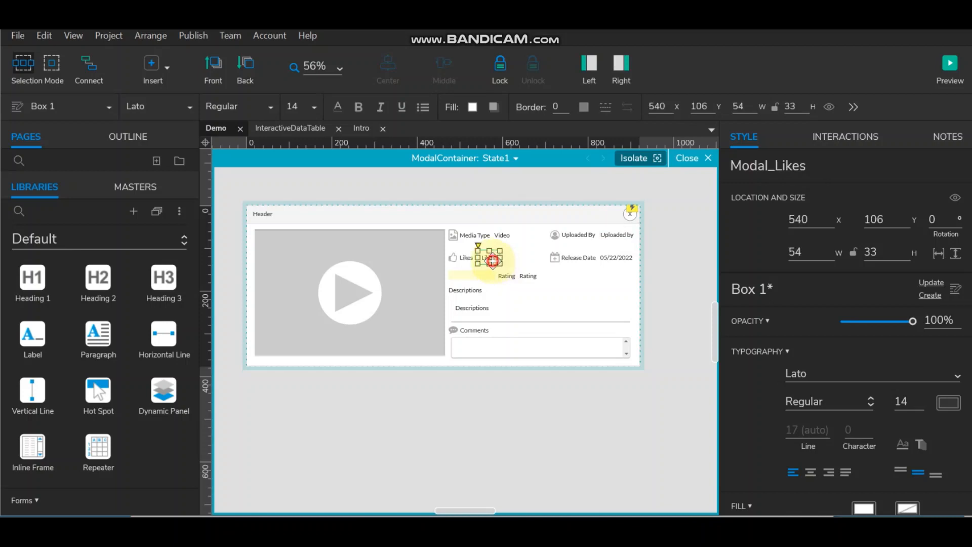
pyautogui.click(473, 275)
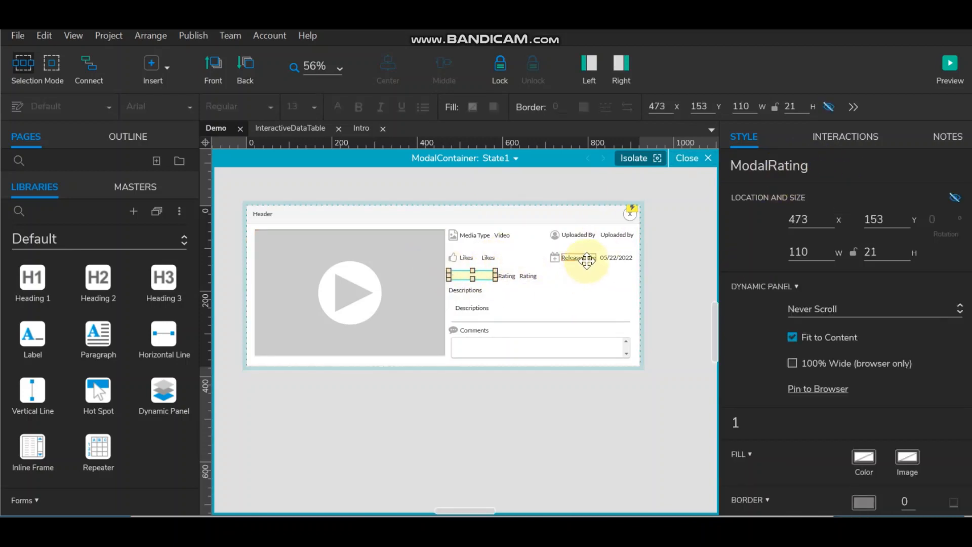
pyautogui.click(615, 258)
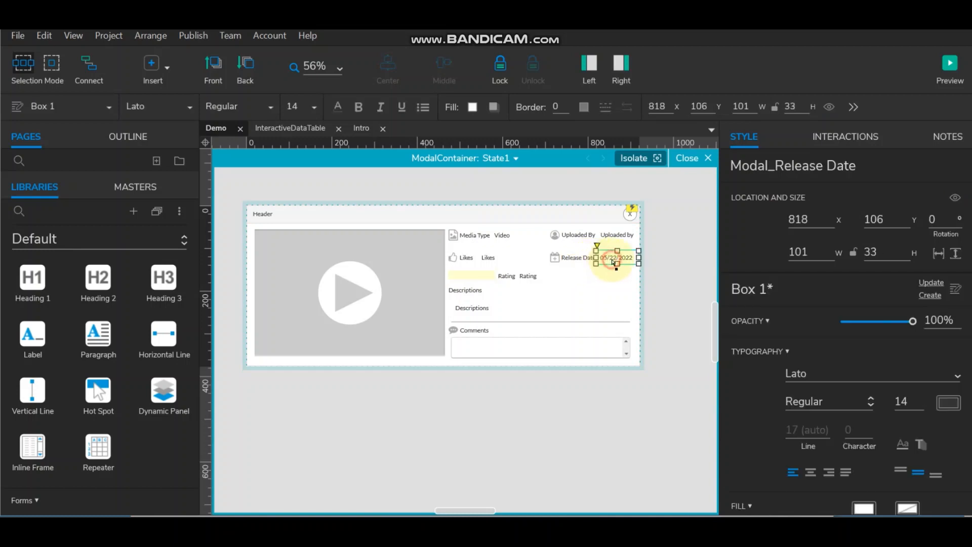
pyautogui.click(507, 310)
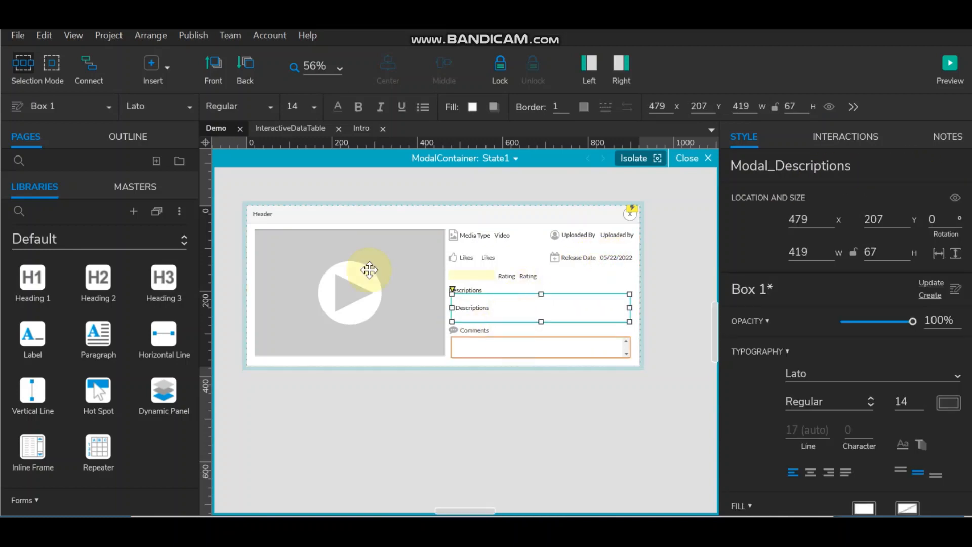
pyautogui.click(690, 158)
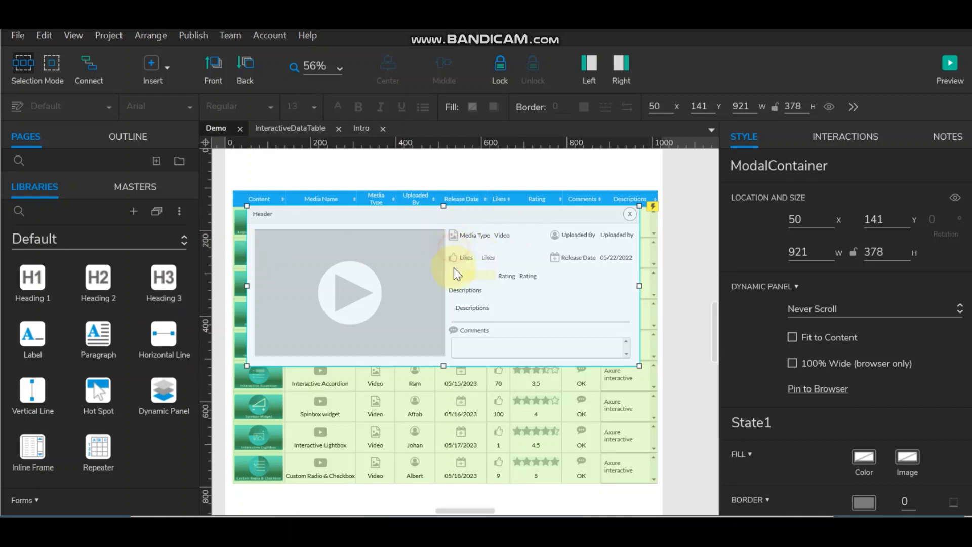
# Step: Move the ModalContainer panel to about X 67, Y 220 and review the AllInfo hot spot's interactions inside the repeater
pyautogui.moveTo(457, 273); pyautogui.dragTo(462, 281)
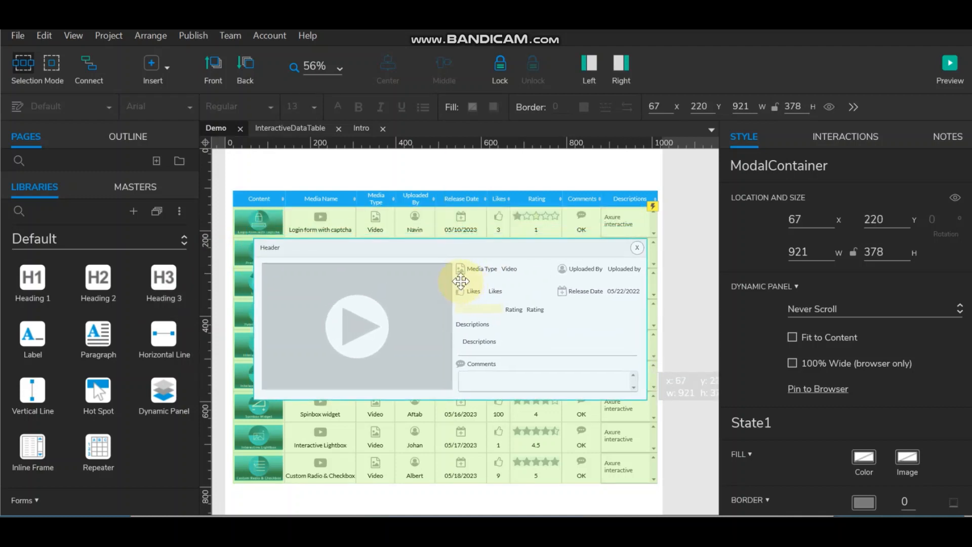
pyautogui.click(308, 219)
pyautogui.doubleClick(310, 218)
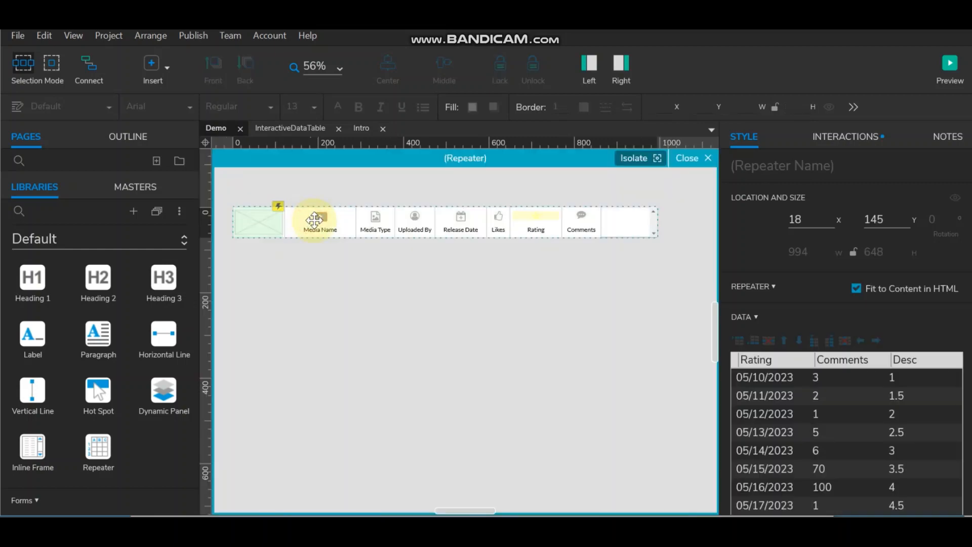
pyautogui.click(261, 219)
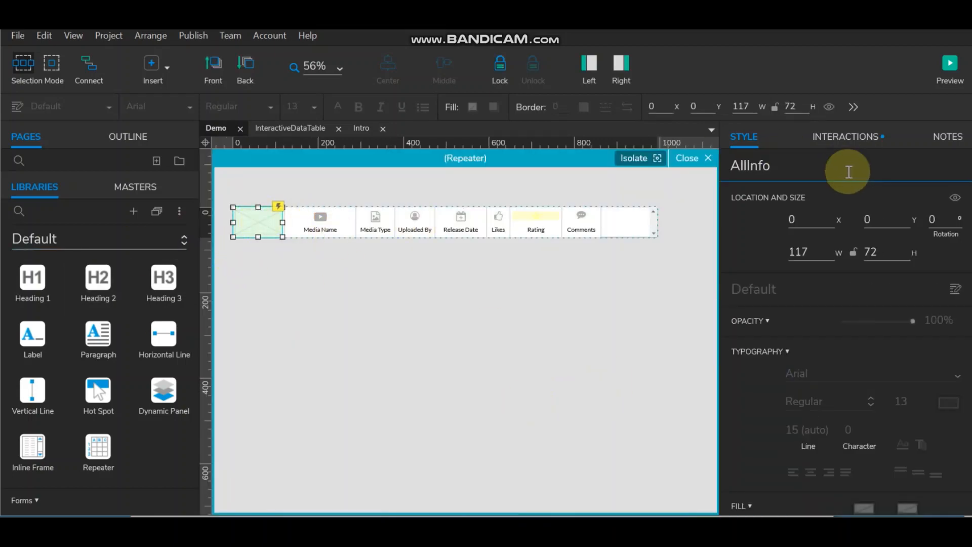
pyautogui.click(855, 149)
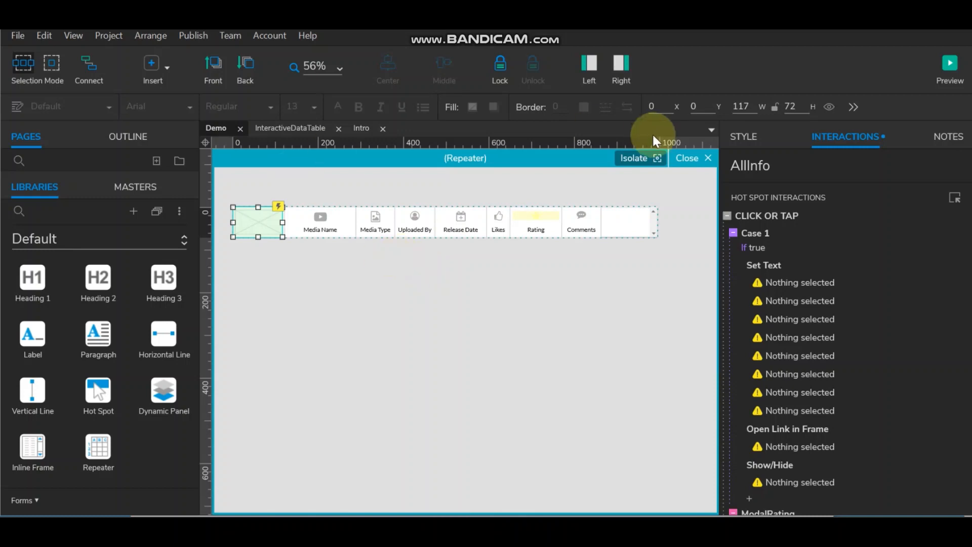
pyautogui.click(665, 159)
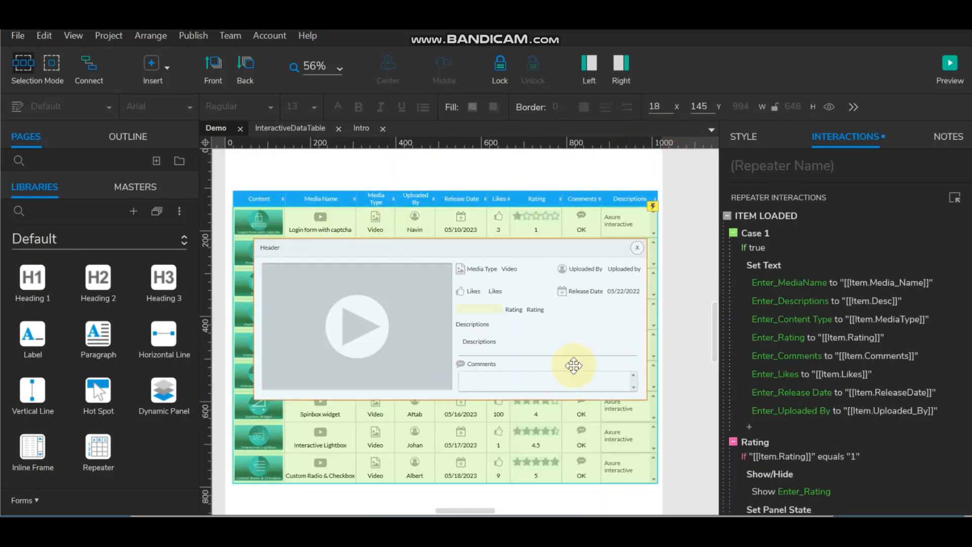
# Step: Check the name prefix of the media type value widget in State1 of the ModalContainer panel
pyautogui.doubleClick(457, 298)
pyautogui.click(512, 271)
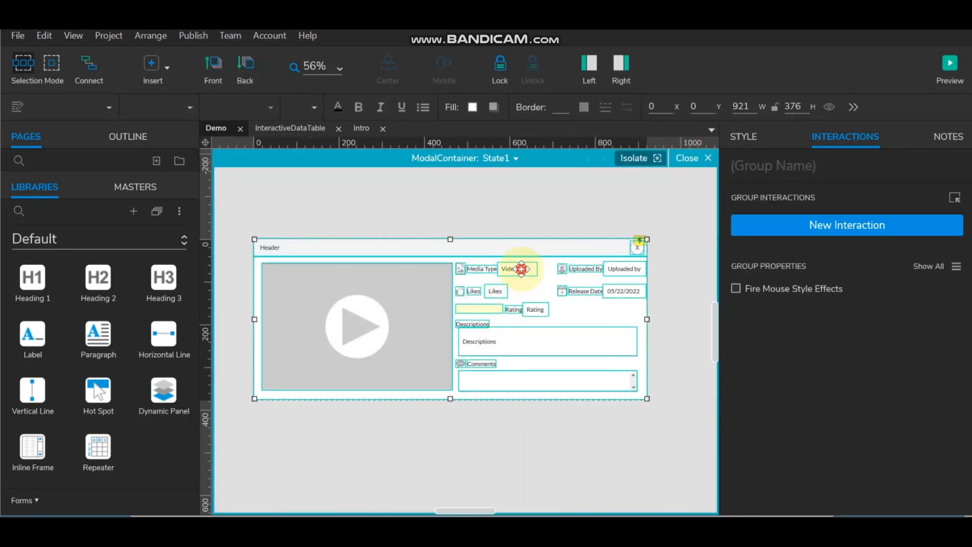
pyautogui.click(516, 269)
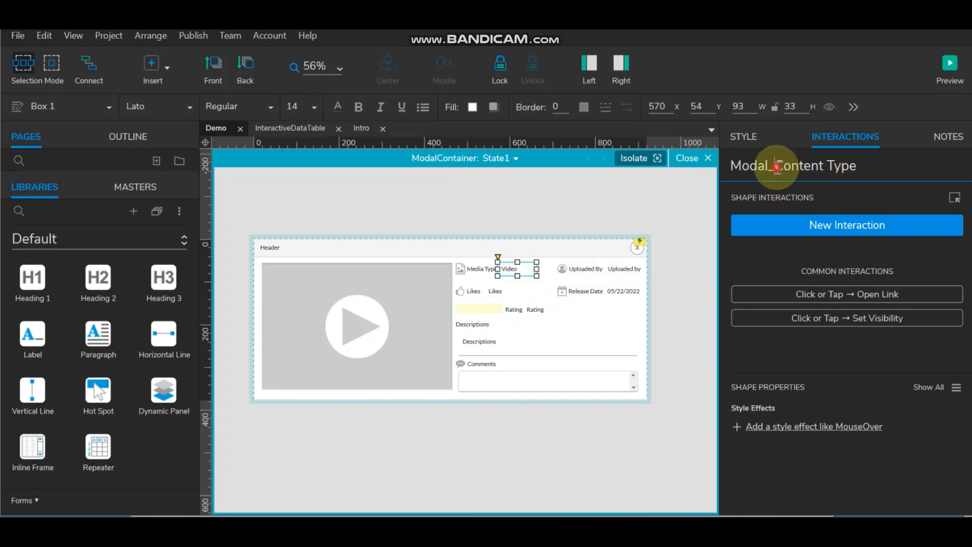
pyautogui.moveTo(775, 177); pyautogui.dragTo(618, 172)
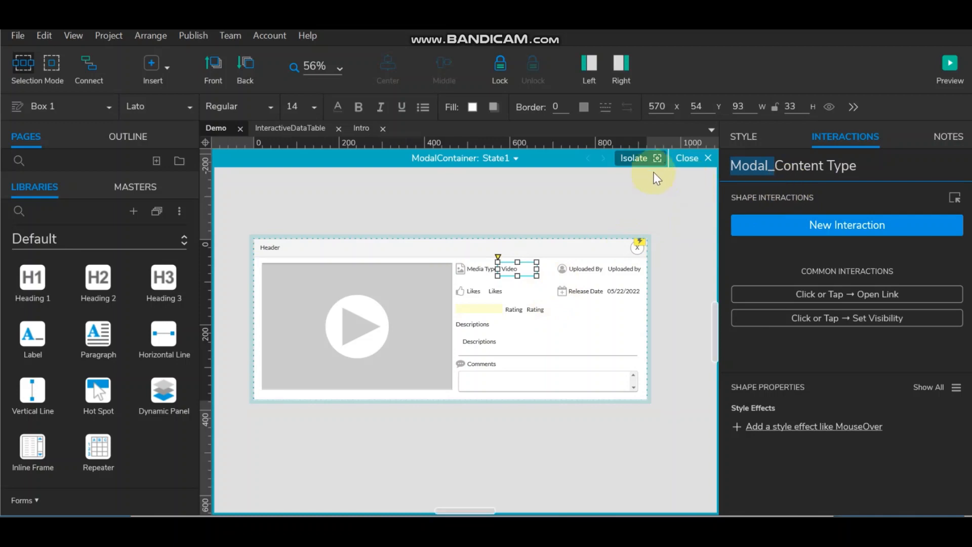
pyautogui.click(685, 157)
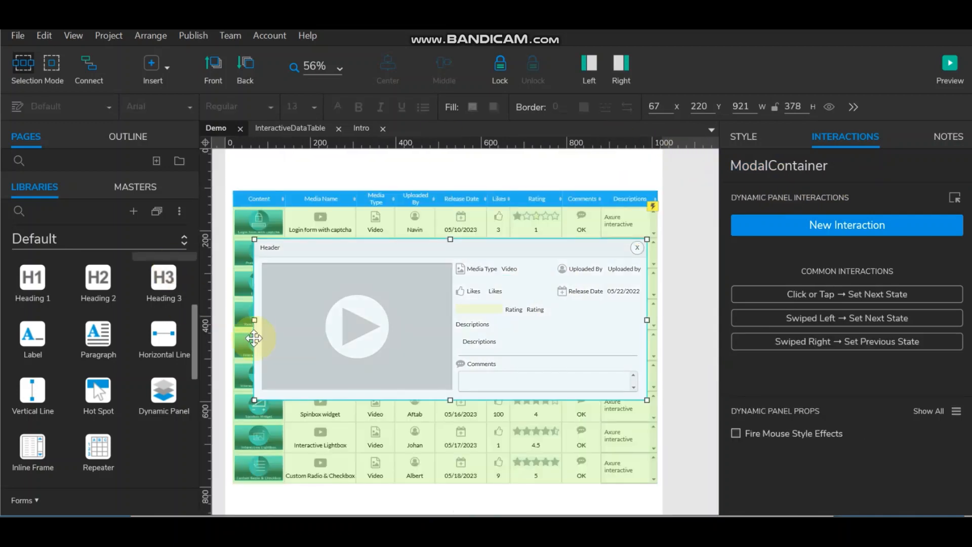
# Step: In the repeater, target Modal_Comments with the first unassigned Set Text action of the AllInfo hot spot's Click or Tap event
pyautogui.click(267, 413)
pyautogui.doubleClick(267, 412)
pyautogui.click(264, 226)
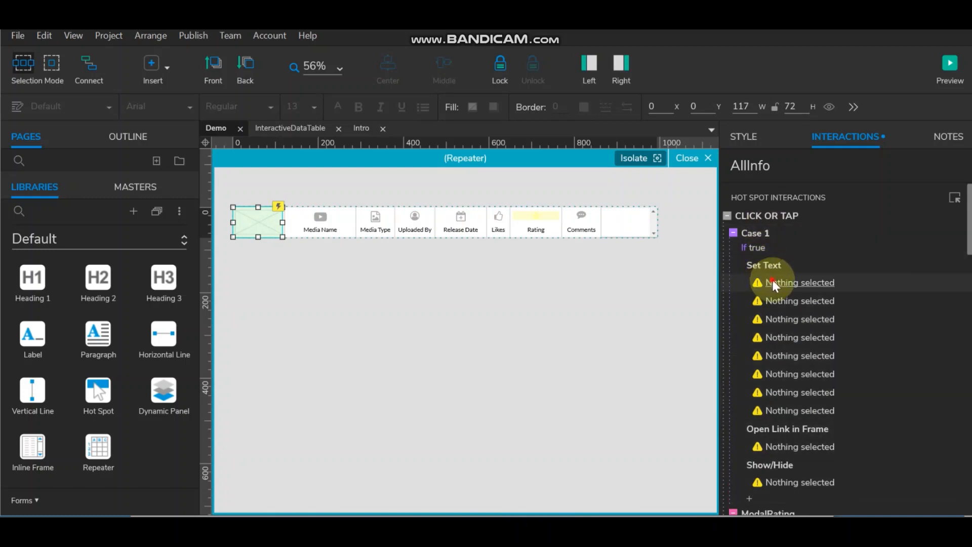
pyautogui.click(772, 281)
pyautogui.click(778, 317)
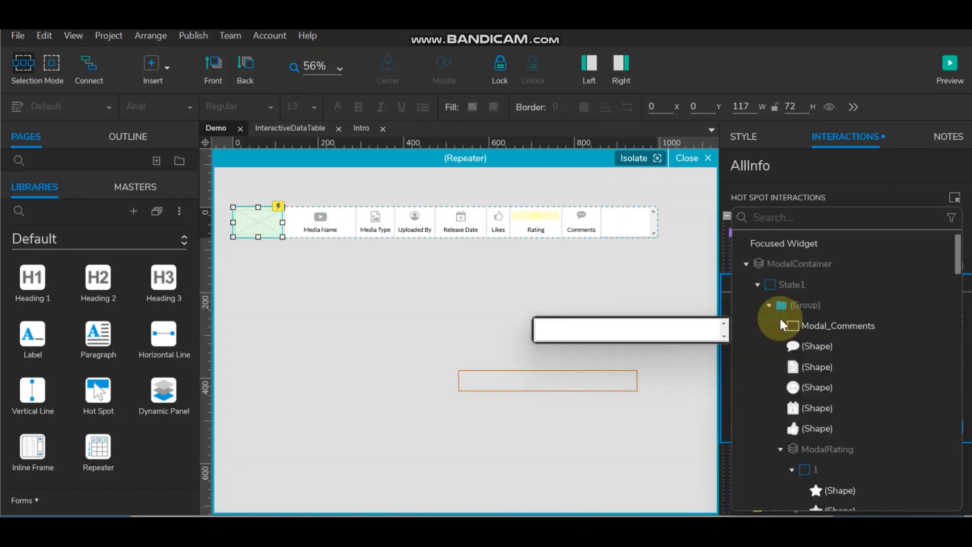
pyautogui.write('Modal_')
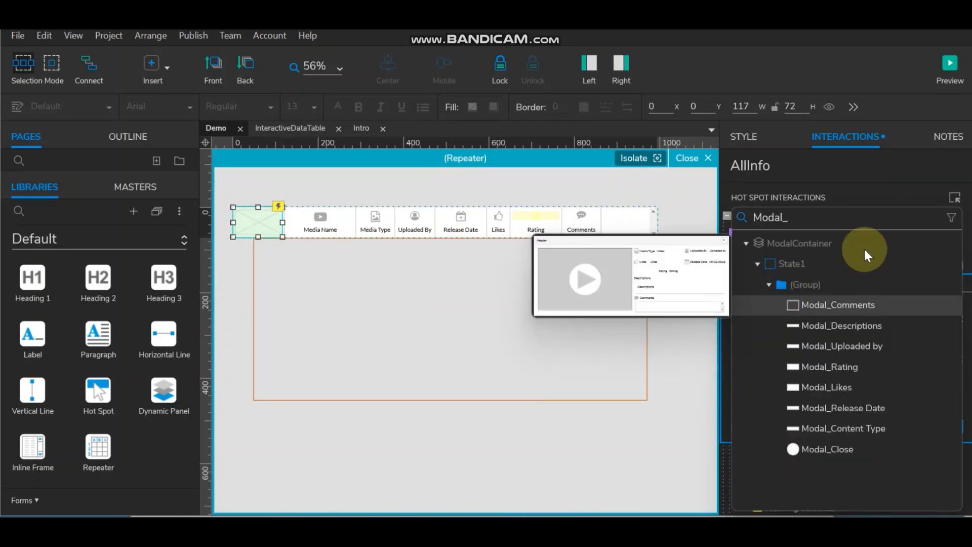
pyautogui.click(847, 304)
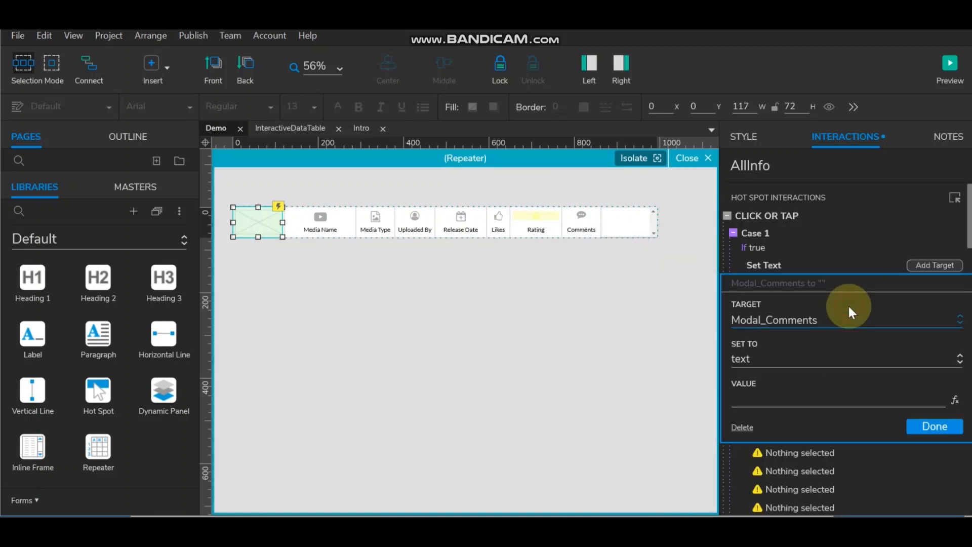
# Step: Set the Modal_Comments text value to the repeater variable [[Item.Comments]]
pyautogui.click(954, 401)
pyautogui.click(304, 106)
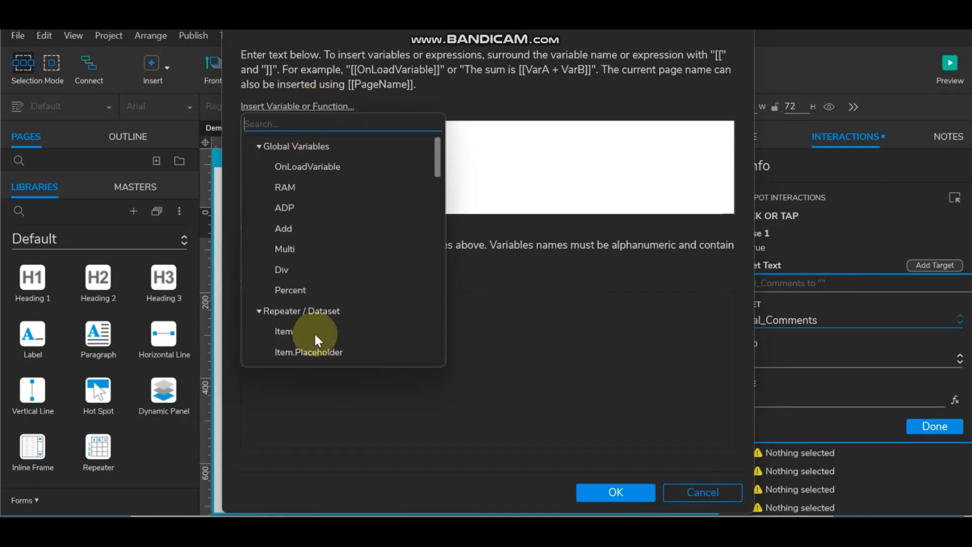
pyautogui.scroll(-2, 323, 289)
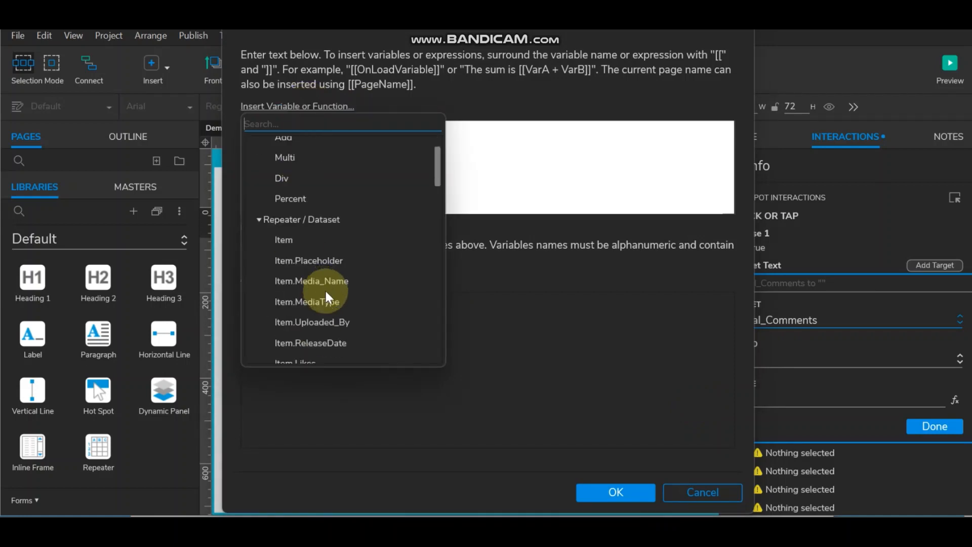
pyautogui.scroll(-2, 362, 321)
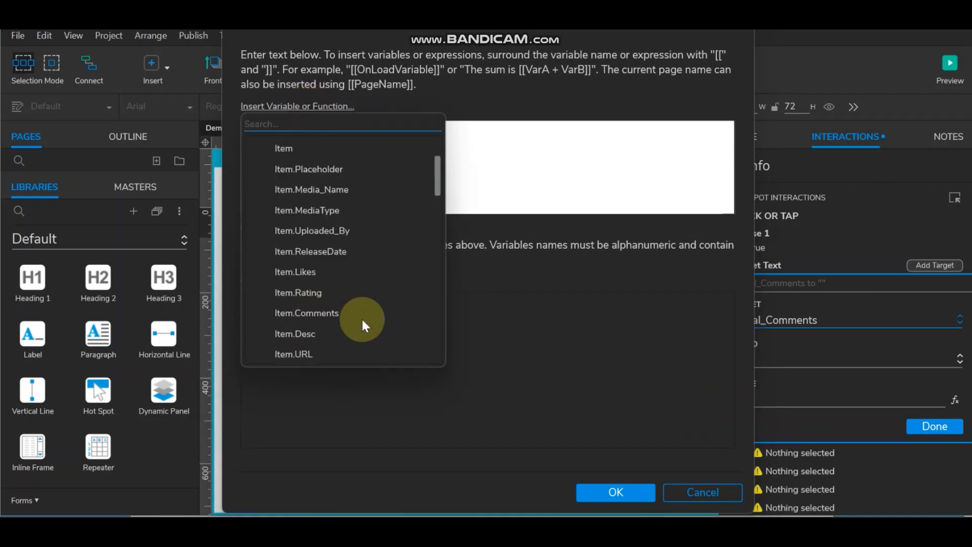
pyautogui.click(331, 316)
pyautogui.click(620, 491)
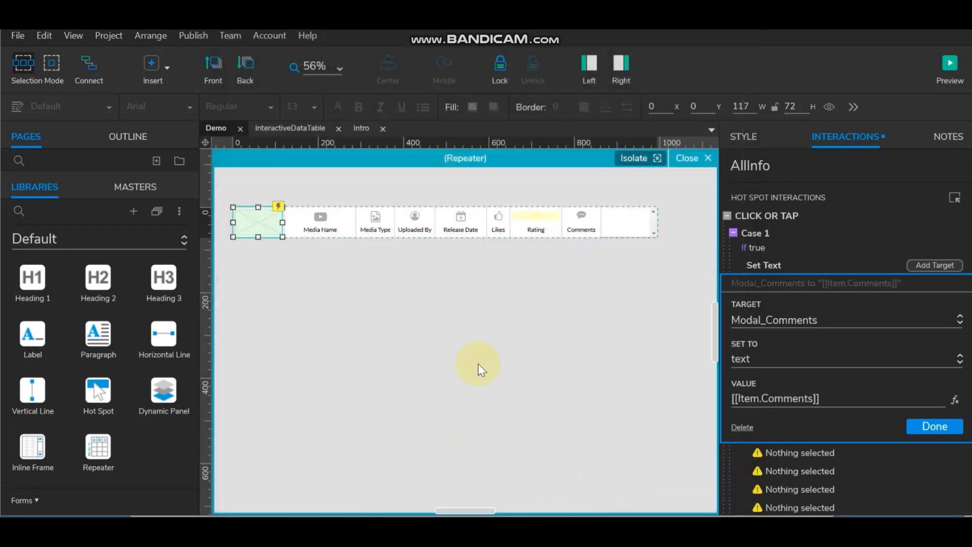
pyautogui.click(929, 425)
# Step: Target Modal_Descriptions with the second Set Text action of the AllInfo hot spot
pyautogui.click(788, 298)
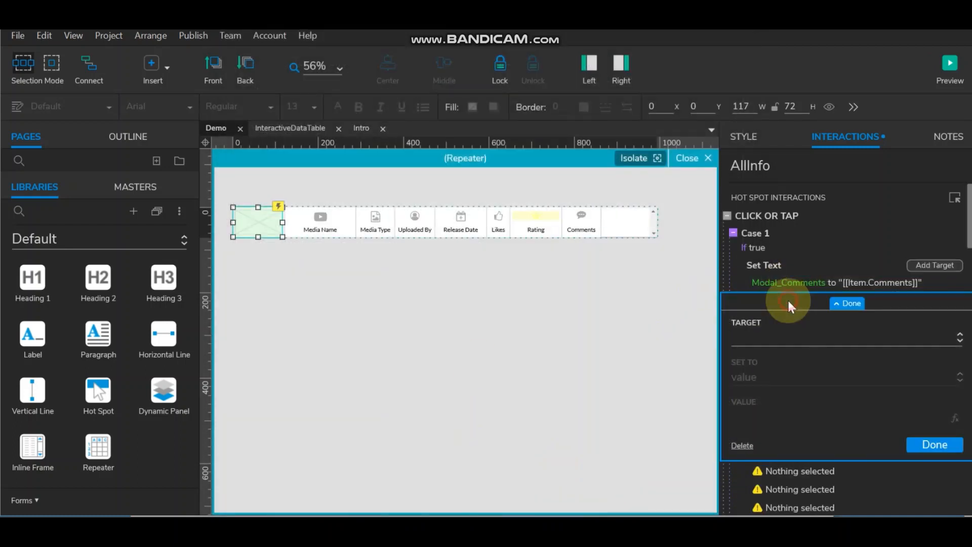
pyautogui.click(763, 336)
pyautogui.write('Modal_')
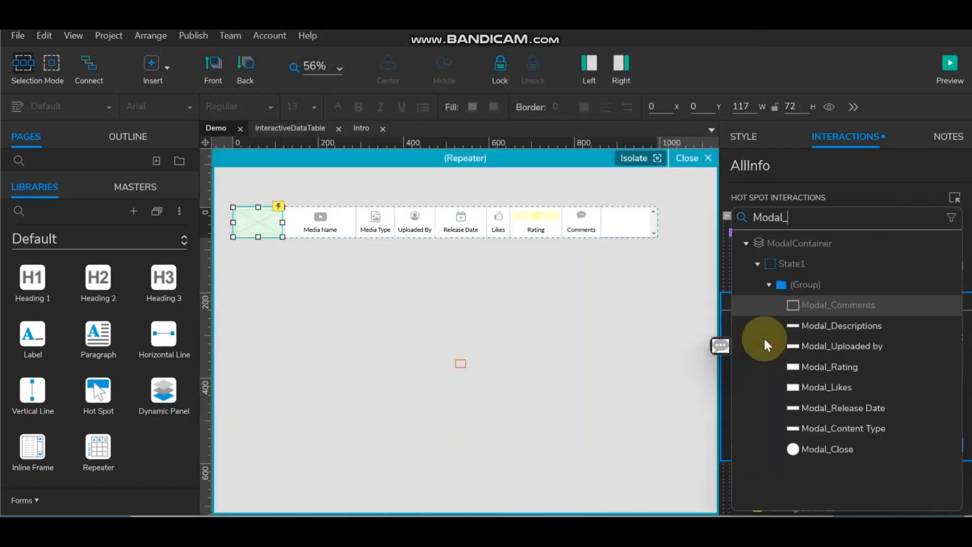
pyautogui.click(850, 327)
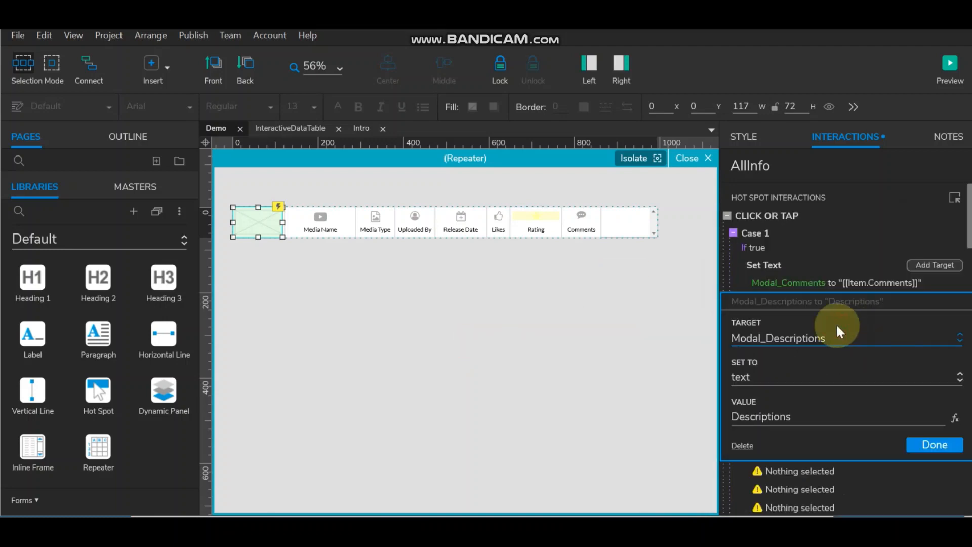
# Step: Replace the Modal_Descriptions text value with the repeater variable [[Item.Desc]]
pyautogui.click(955, 420)
pyautogui.hotkey('ctrl', 'a')
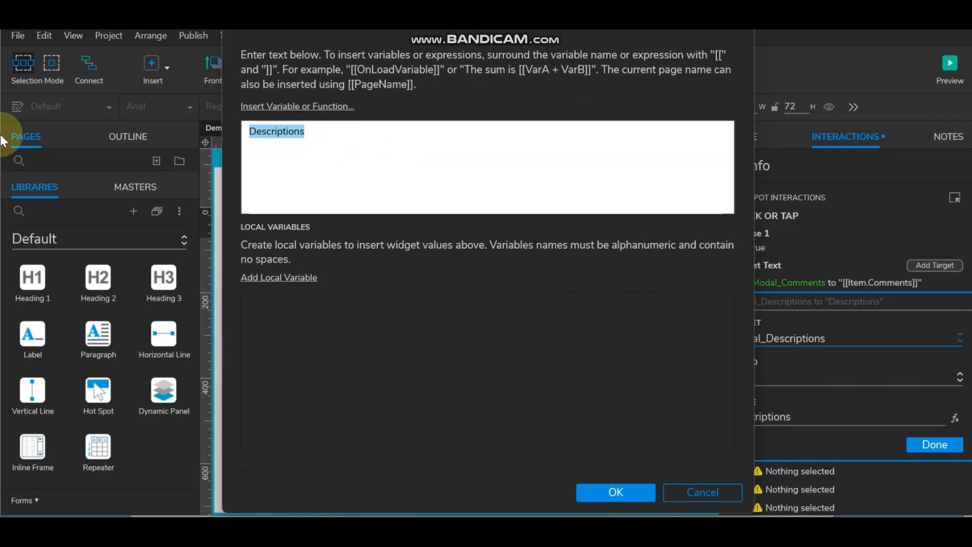
pyautogui.press('BackSpace')
pyautogui.click(277, 107)
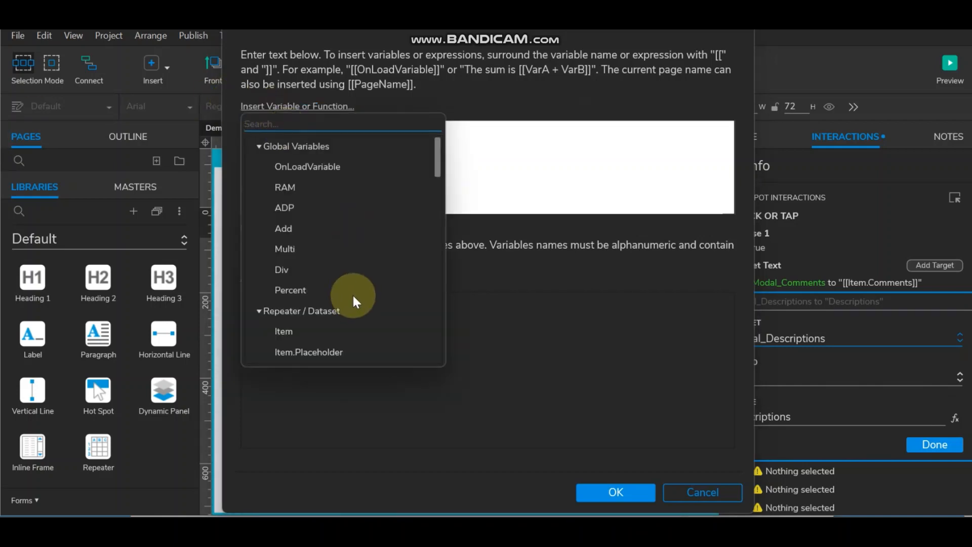
pyautogui.scroll(-2, 353, 296)
pyautogui.scroll(-2, 353, 301)
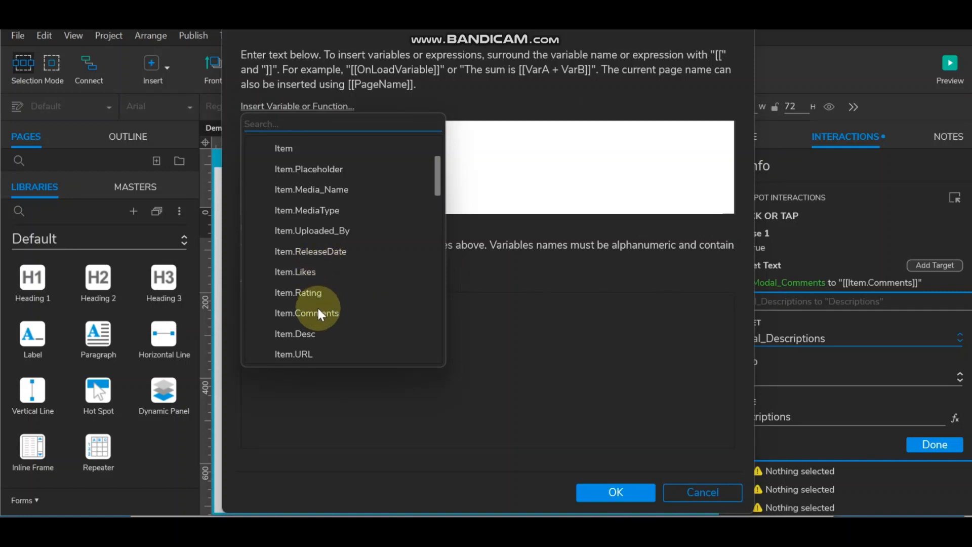
pyautogui.click(315, 334)
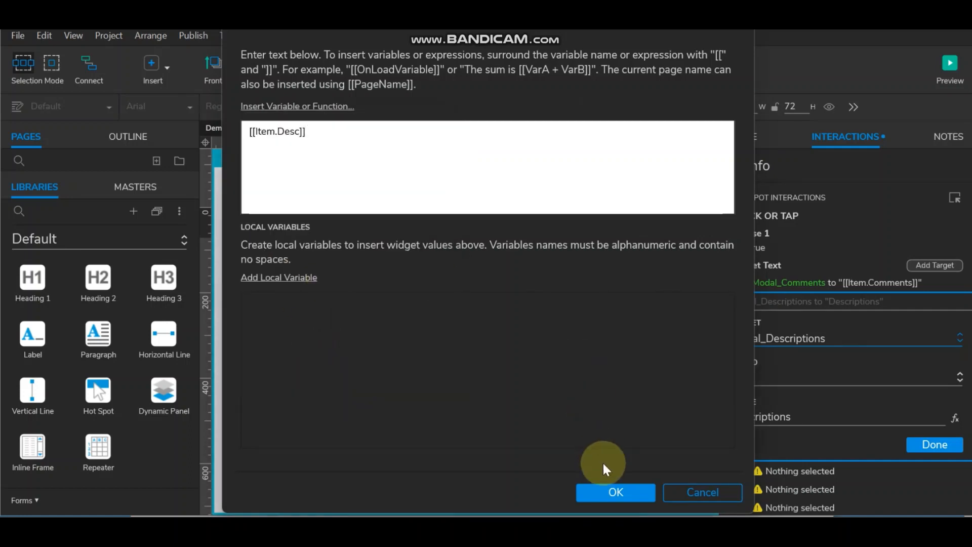
pyautogui.click(613, 491)
pyautogui.click(930, 441)
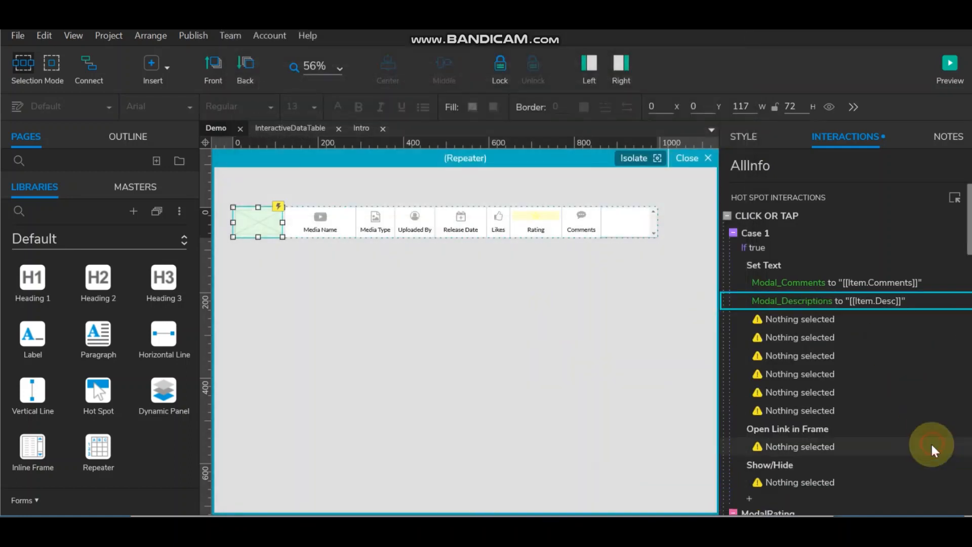
# Step: Target Modal_Uploaded by with the third Set Text action of the AllInfo hot spot's Click or Tap event
pyautogui.click(805, 322)
pyautogui.click(809, 360)
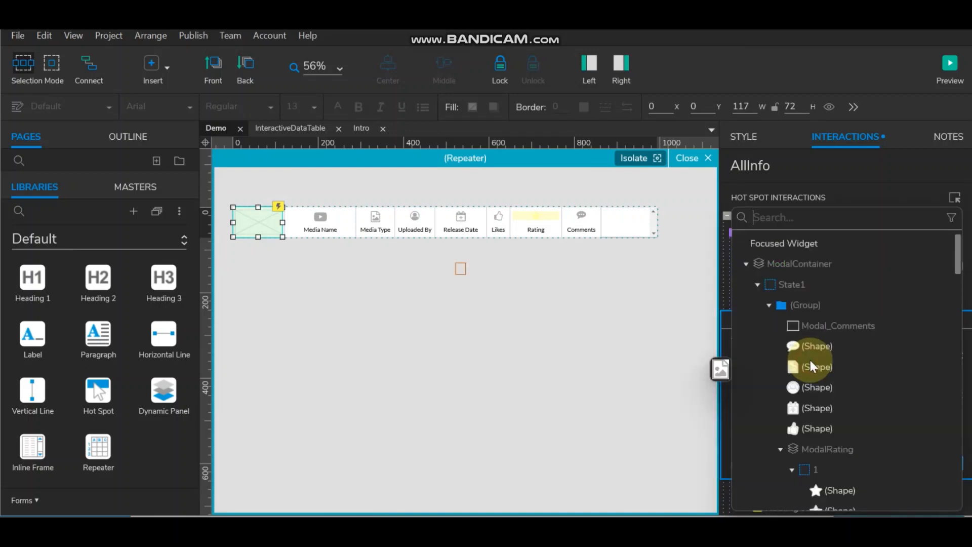
pyautogui.write('Modal_')
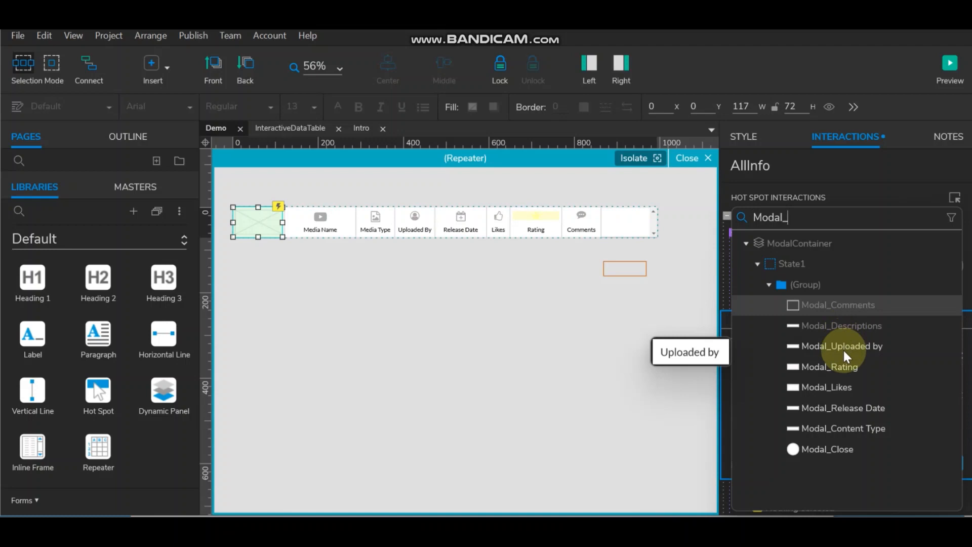
pyautogui.click(843, 351)
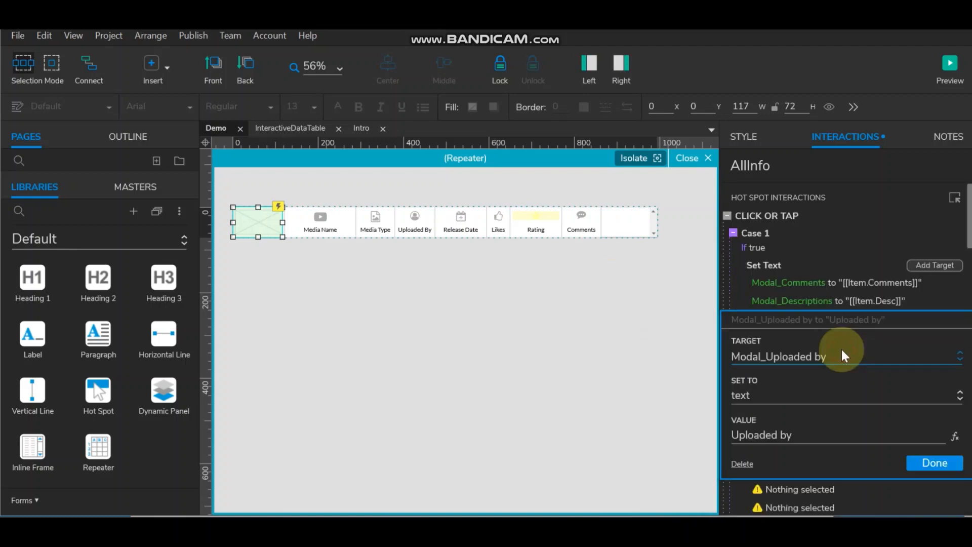
# Step: Replace the Modal_Uploaded by text value with the repeater variable [[Item.Uploaded_By]]
pyautogui.click(955, 437)
pyautogui.tripleClick(317, 133)
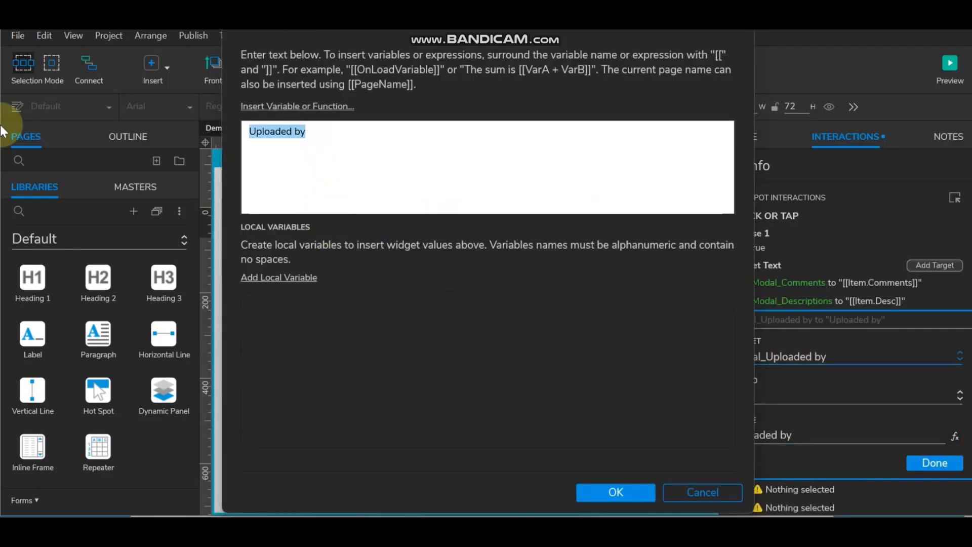
pyautogui.press('BackSpace')
pyautogui.click(304, 106)
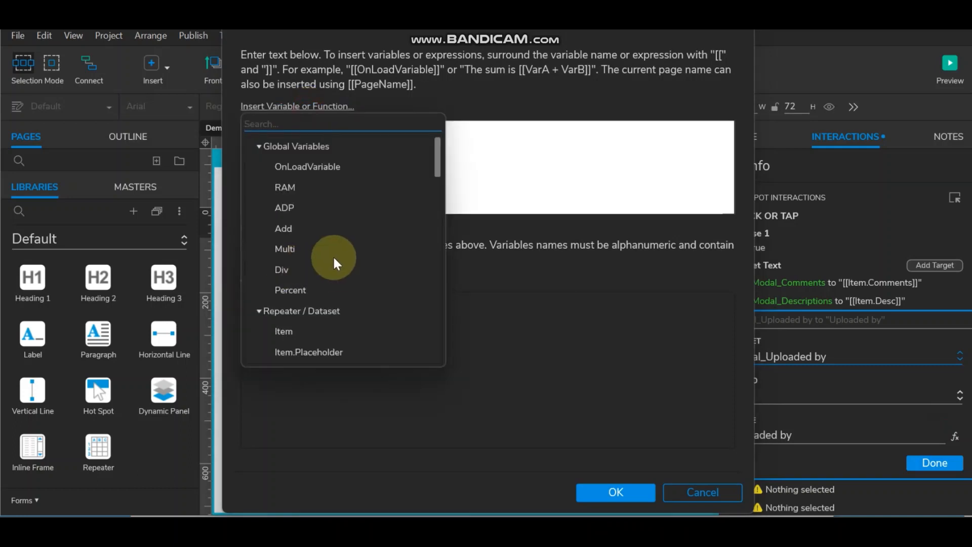
pyautogui.scroll(-3, 332, 255)
pyautogui.click(332, 322)
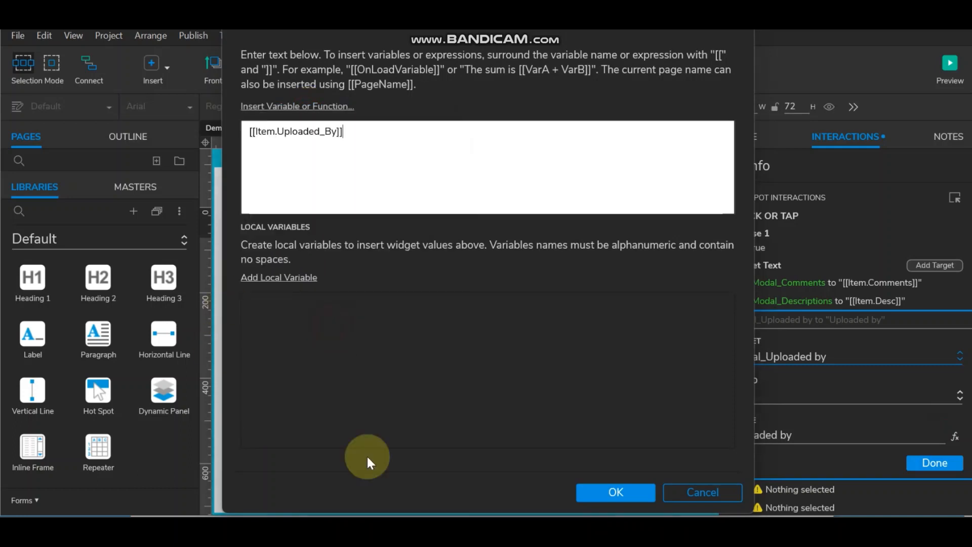
pyautogui.click(608, 490)
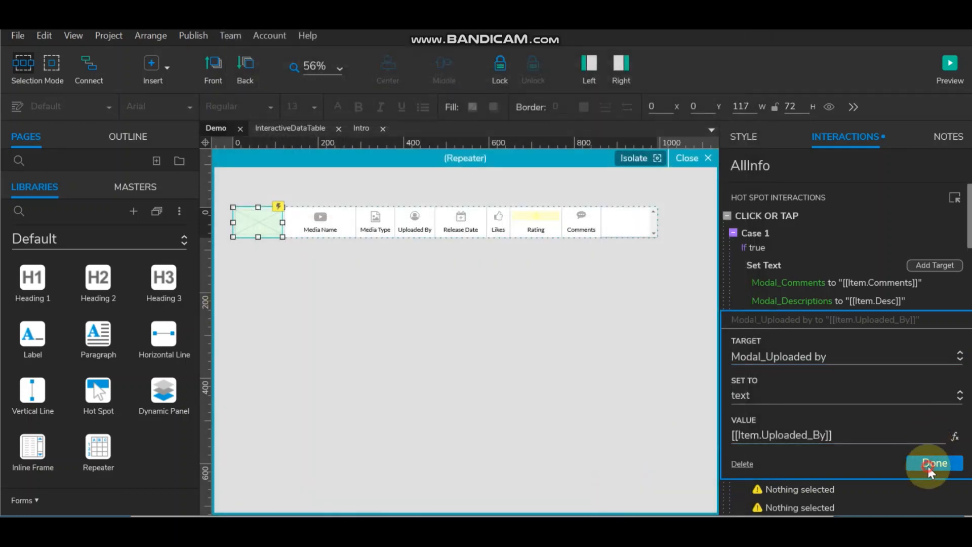
pyautogui.click(930, 469)
# Step: Target Modal_Rating with the fourth Set Text action of the AllInfo hot spot
pyautogui.click(835, 340)
pyautogui.click(809, 362)
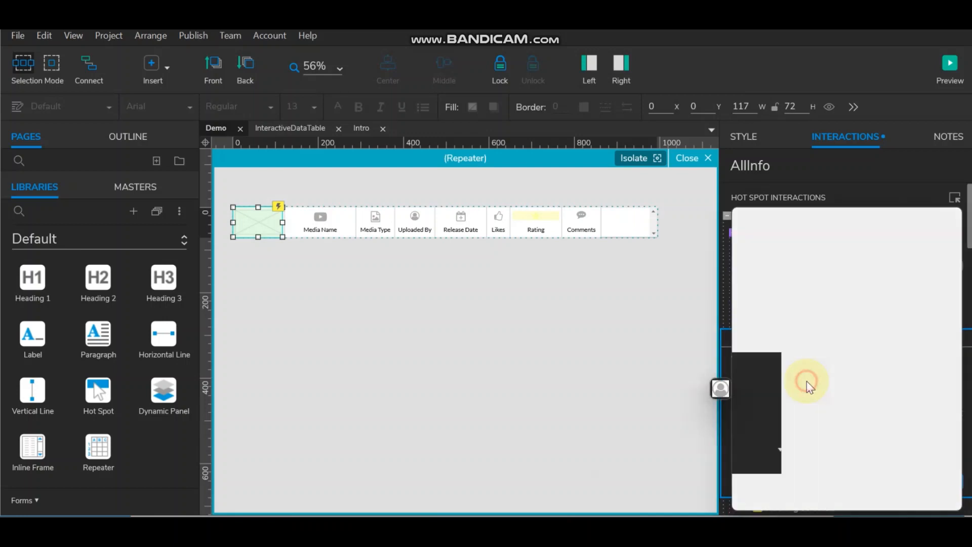
pyautogui.write('Modal_')
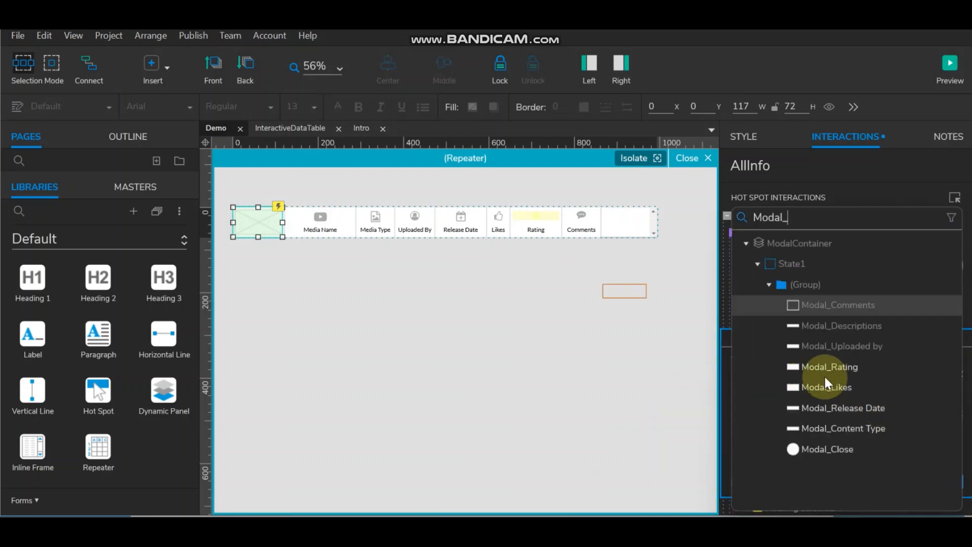
pyautogui.click(826, 368)
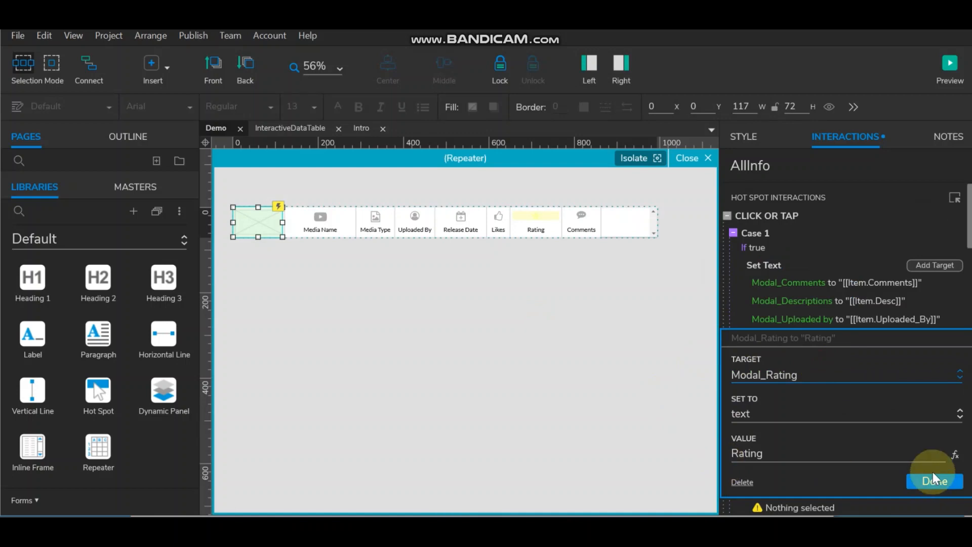
# Step: Clear the default text from the Modal_Rating value and open the list of insertable variables and functions
pyautogui.click(955, 454)
pyautogui.doubleClick(297, 127)
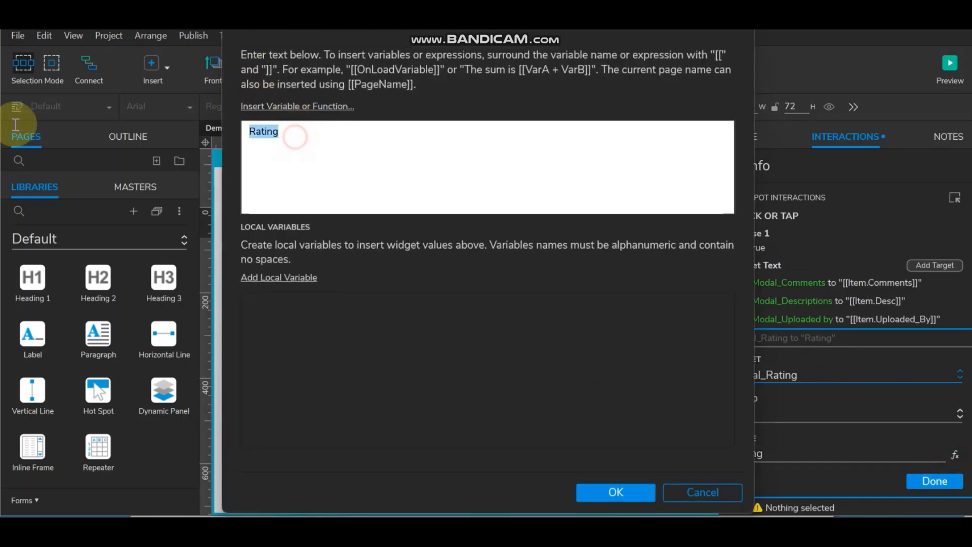
pyautogui.press('BackSpace')
pyautogui.click(290, 108)
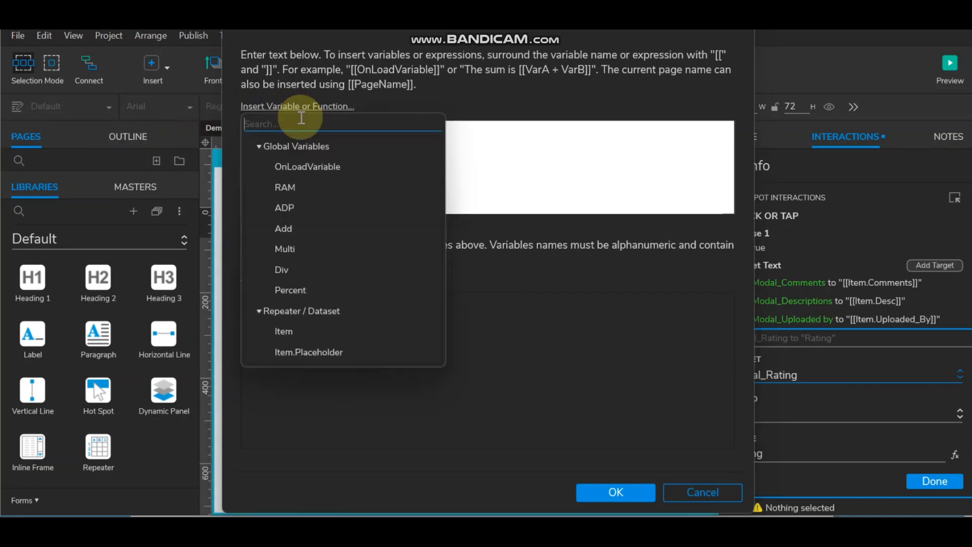
# Step: Set the Modal_Rating text to the repeater variable [[Item.Rating]] in the hot spot's Set Text action
pyautogui.scroll(-2, 327, 283)
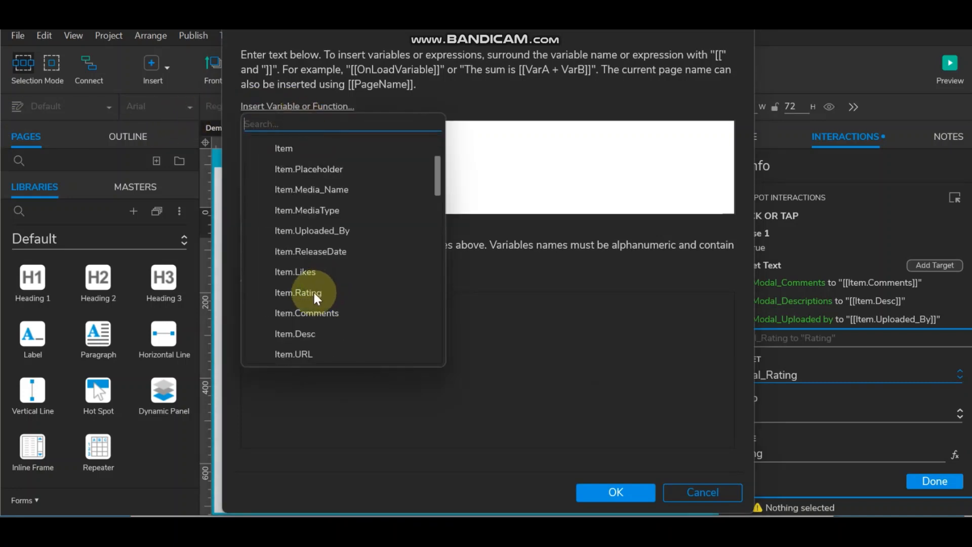
pyautogui.click(313, 292)
pyautogui.click(626, 490)
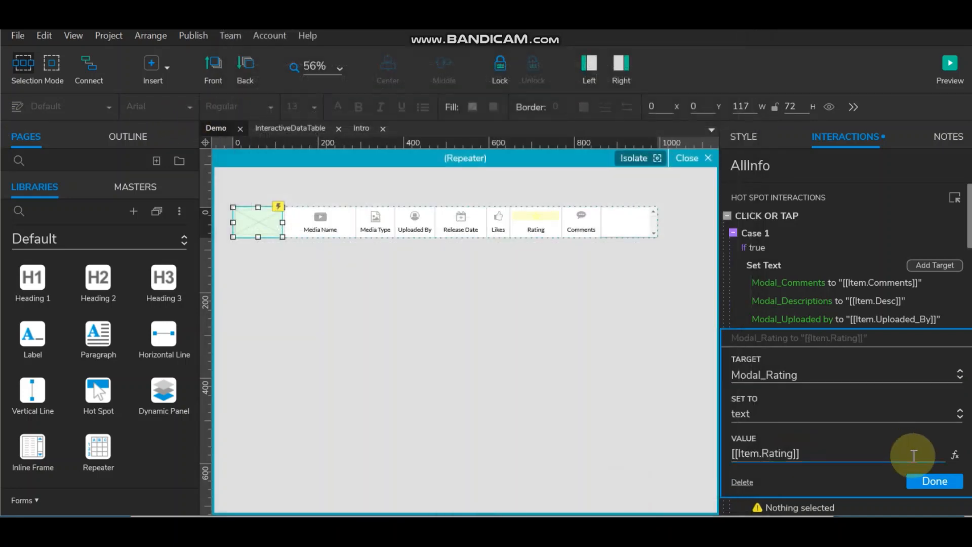
pyautogui.click(927, 481)
# Step: Target Modal_Likes in the next empty Set Text entry and set its text to [[Item.Likes]]
pyautogui.click(794, 357)
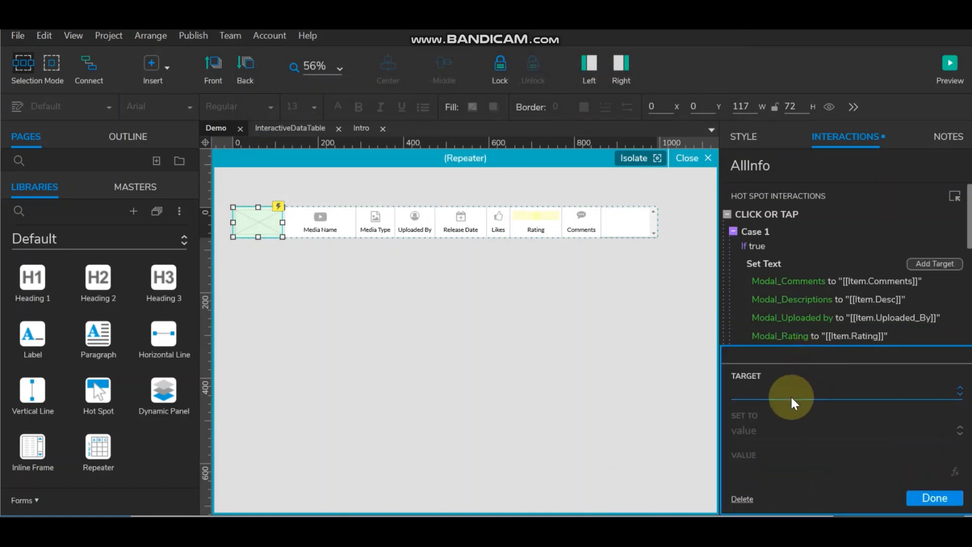
pyautogui.click(792, 400)
pyautogui.write('Modal_')
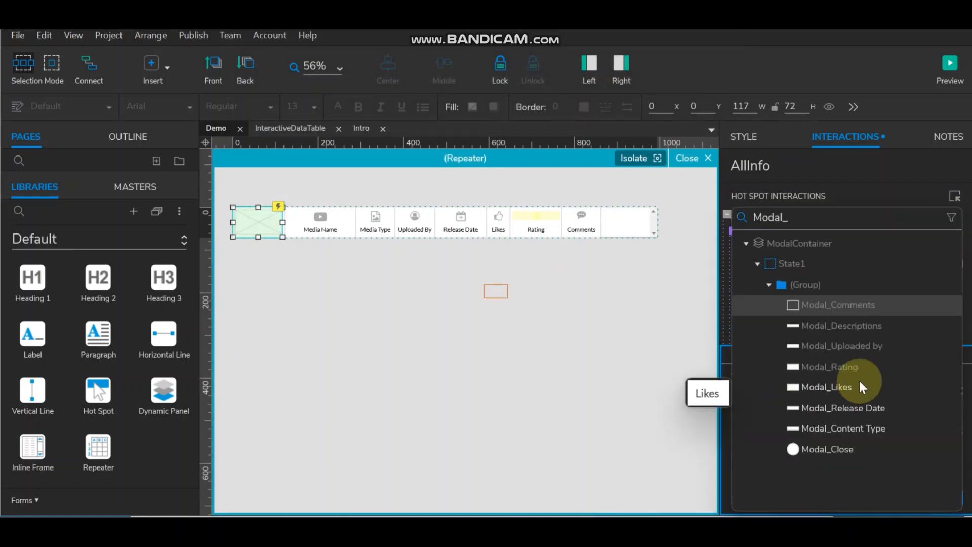
pyautogui.click(830, 394)
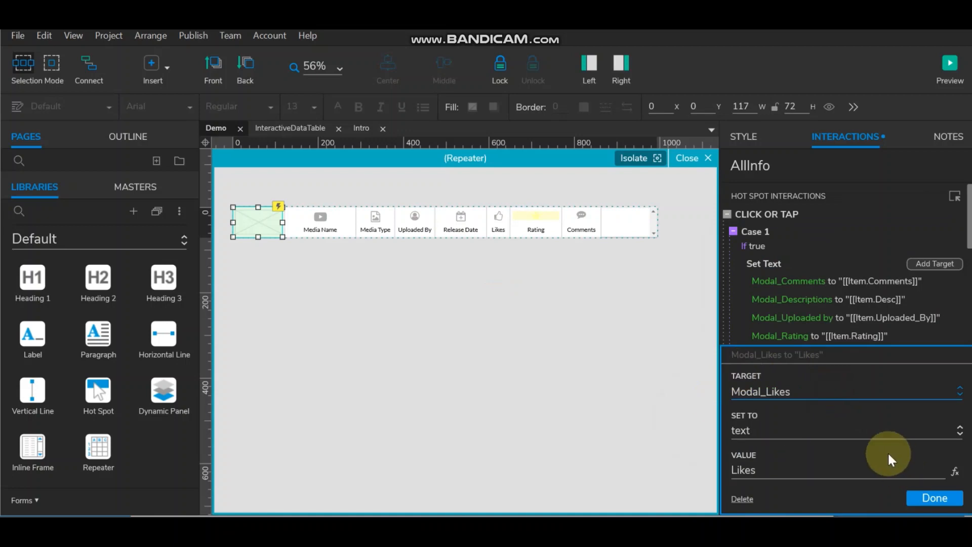
pyautogui.click(954, 473)
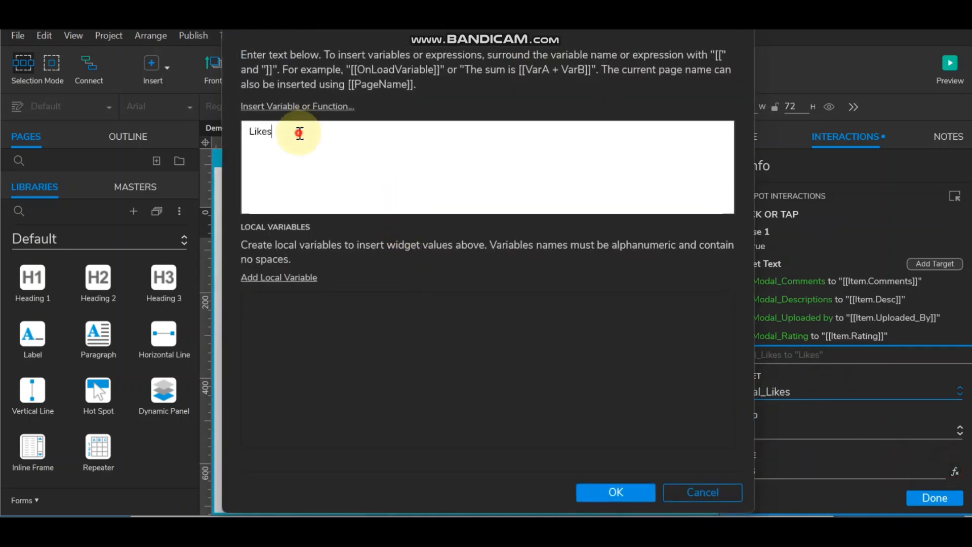
pyautogui.moveTo(299, 132); pyautogui.dragTo(64, 125)
pyautogui.press('BackSpace')
pyautogui.click(293, 107)
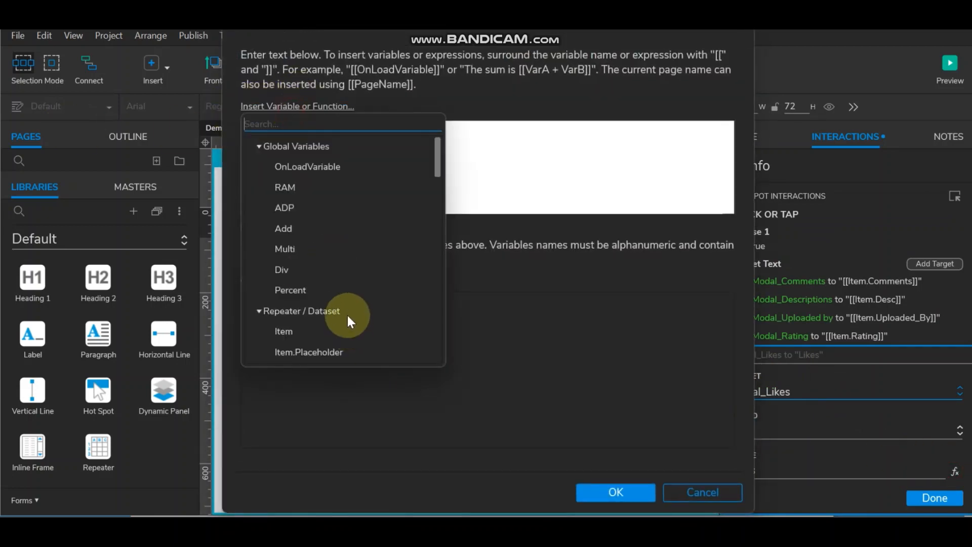
pyautogui.scroll(-3, 347, 314)
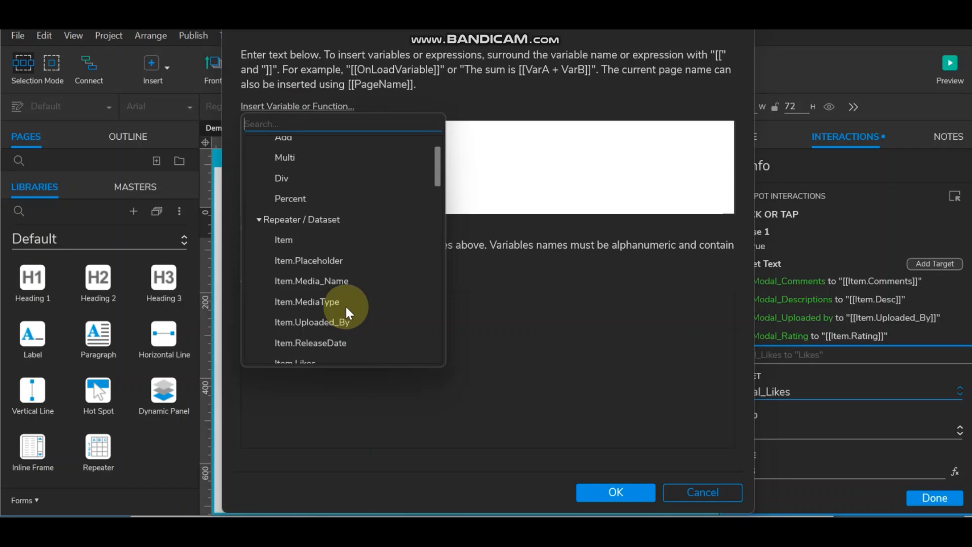
pyautogui.scroll(-3, 346, 308)
pyautogui.click(304, 271)
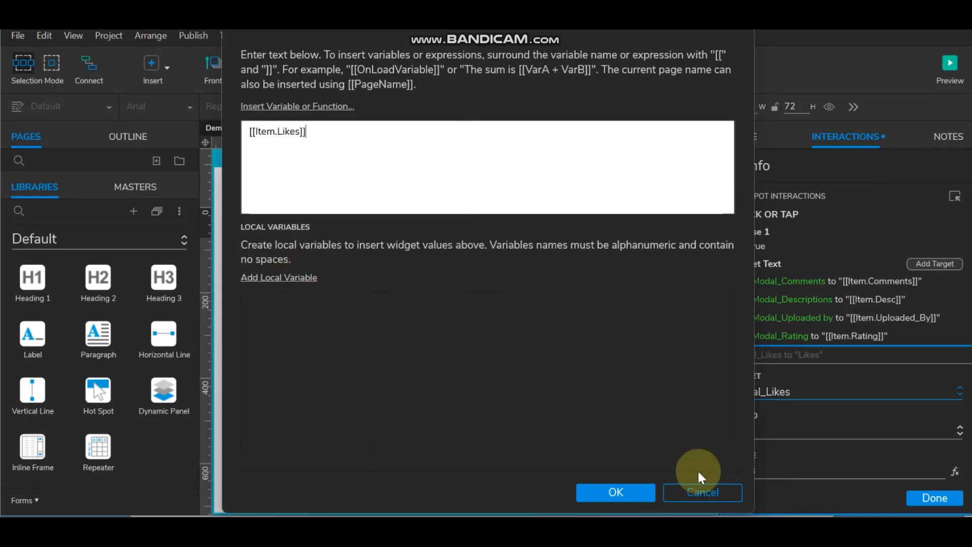
pyautogui.click(628, 491)
pyautogui.click(944, 498)
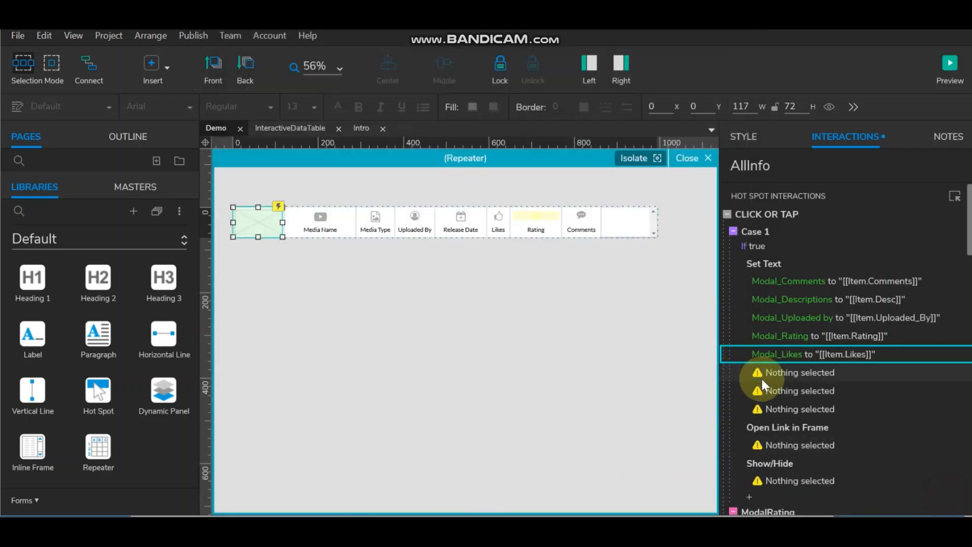
# Step: Target Modal_Release Date in the next empty Set Text entry and set its text to [[Item.ReleaseDate]]
pyautogui.click(736, 375)
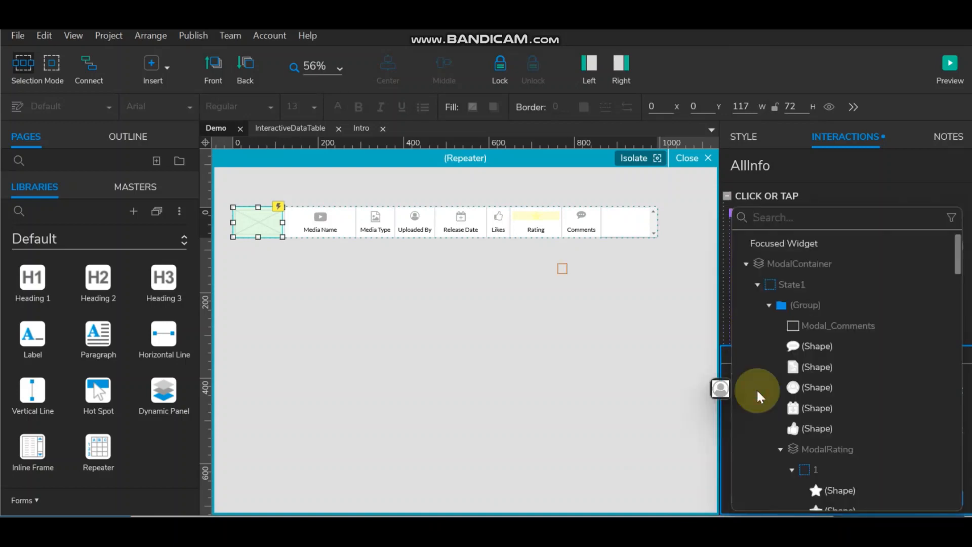
pyautogui.write('Modal_')
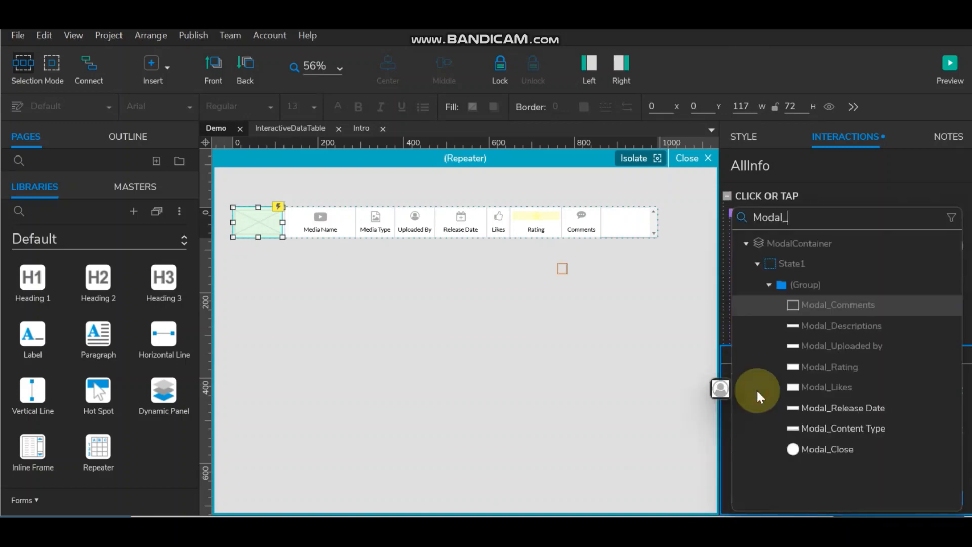
pyautogui.click(845, 408)
pyautogui.click(955, 471)
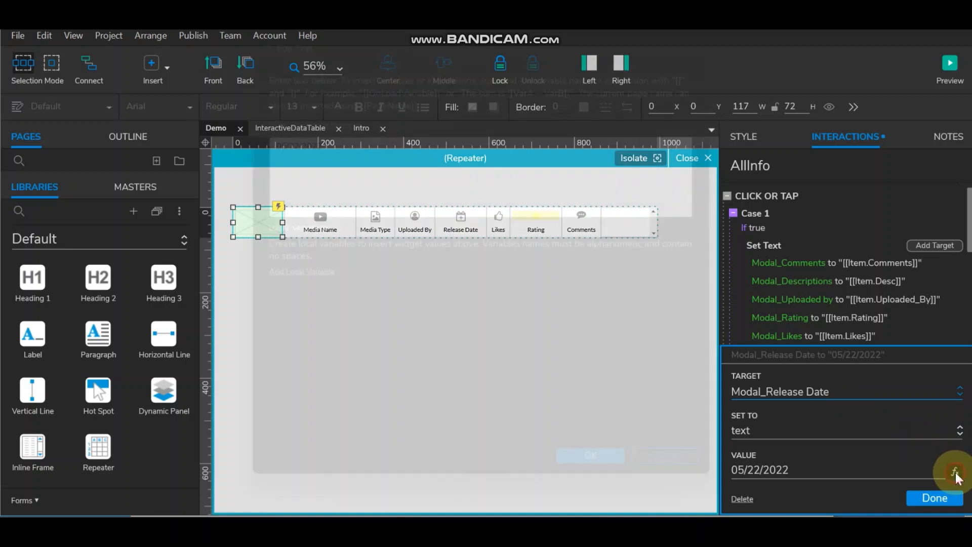
pyautogui.hotkey('ctrl', 'a')
pyautogui.press('BackSpace')
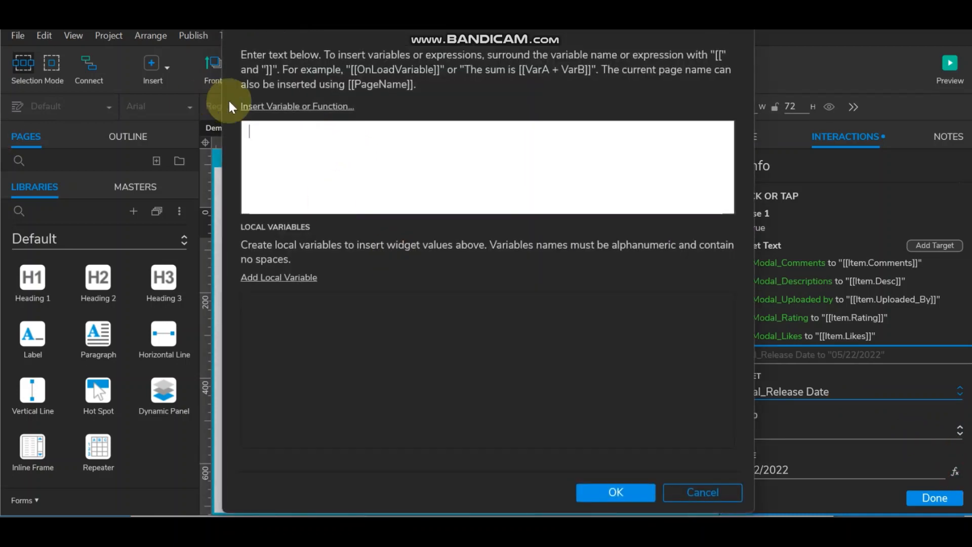
pyautogui.click(253, 106)
pyautogui.scroll(-4, 302, 270)
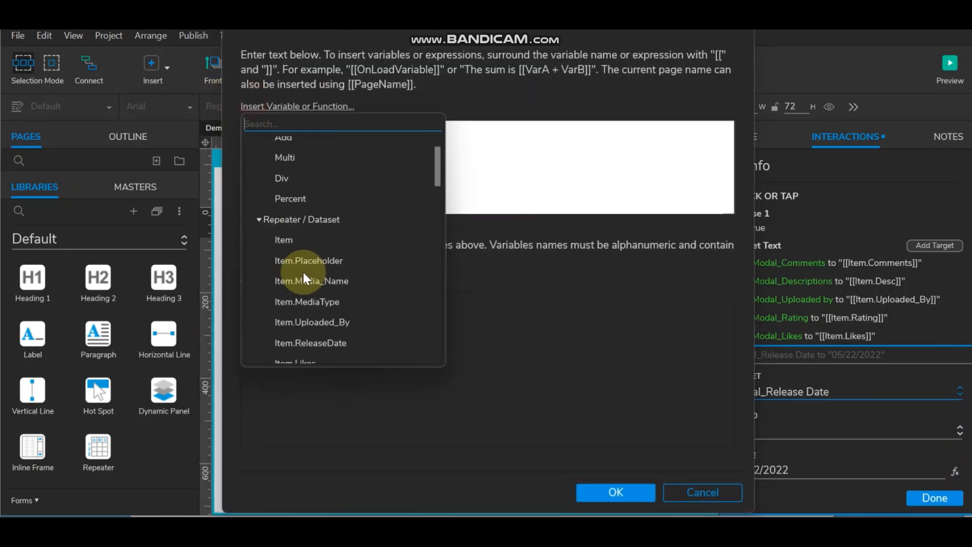
pyautogui.click(314, 251)
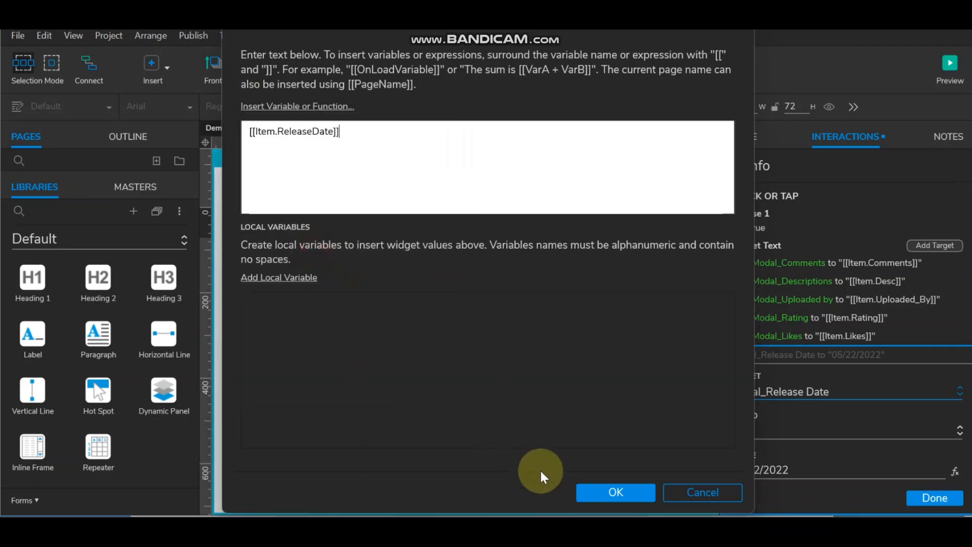
pyautogui.click(618, 492)
pyautogui.click(934, 498)
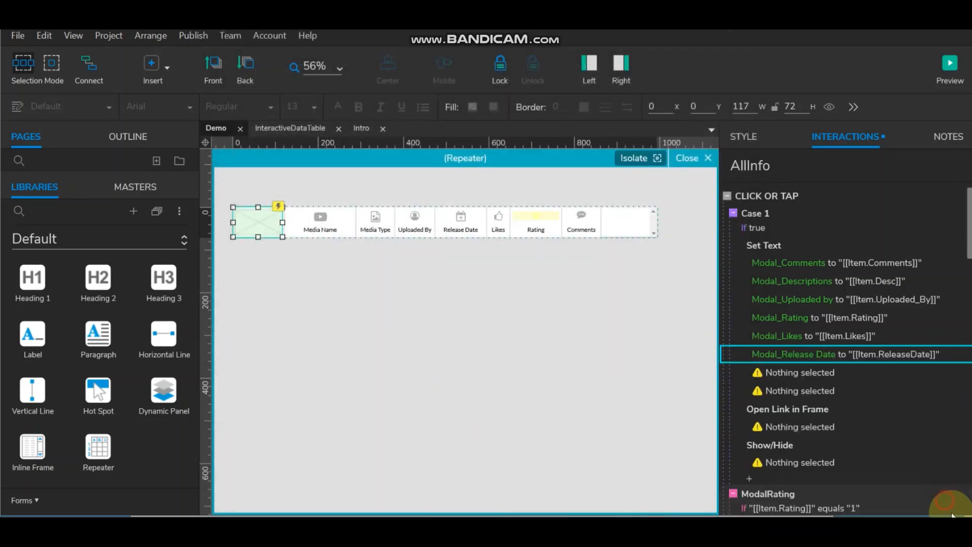
# Step: Target Modal_Content Type in the next empty Set Text entry and set its text to [[Item.MediaType]]
pyautogui.click(829, 376)
pyautogui.click(784, 385)
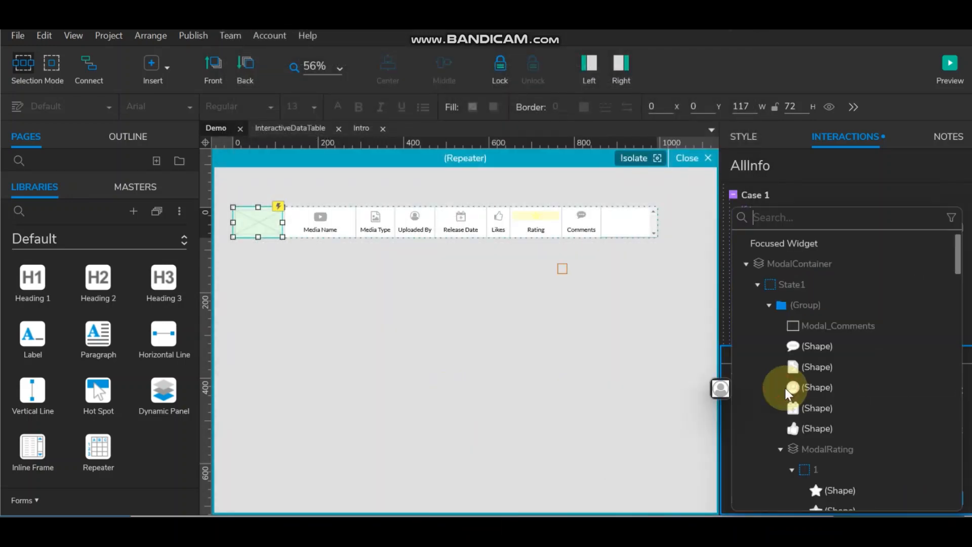
pyautogui.write('Modal_')
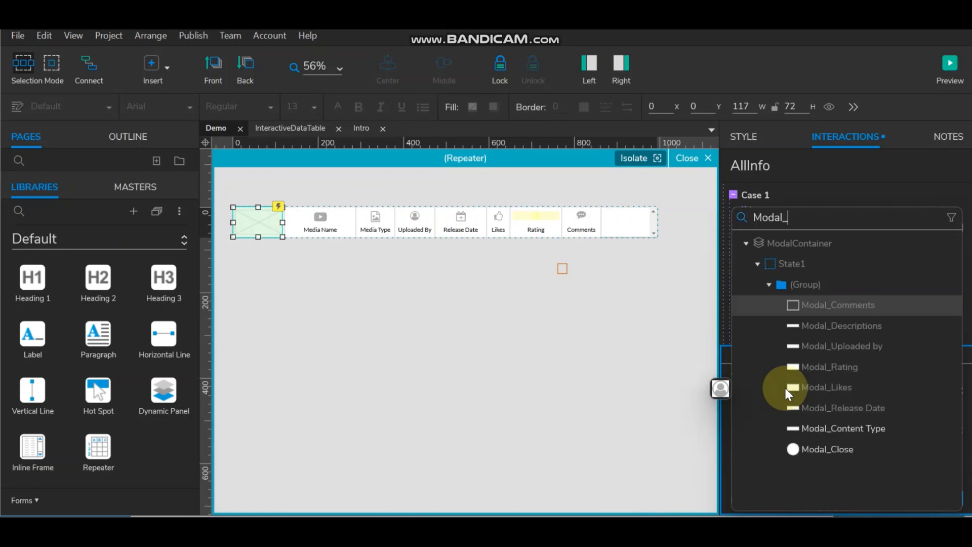
pyautogui.click(842, 428)
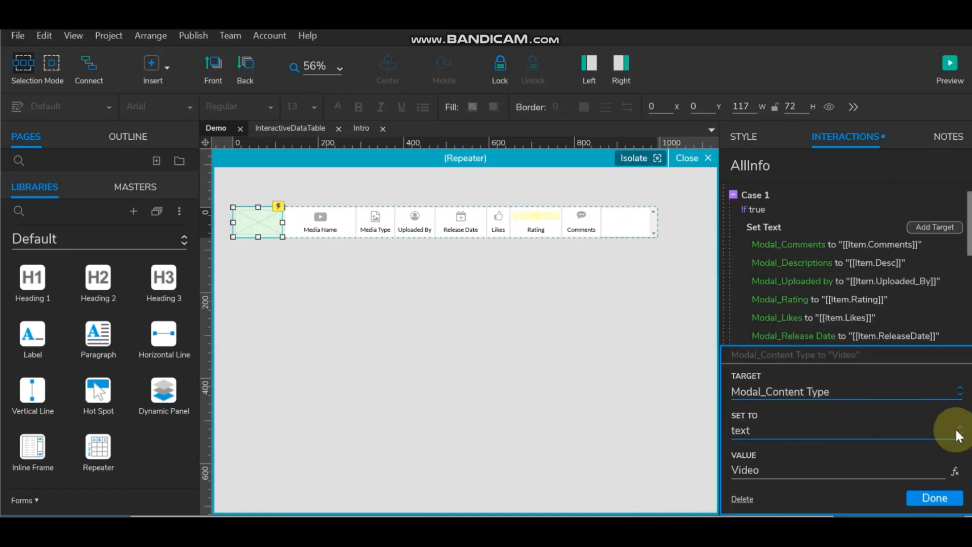
pyautogui.click(955, 478)
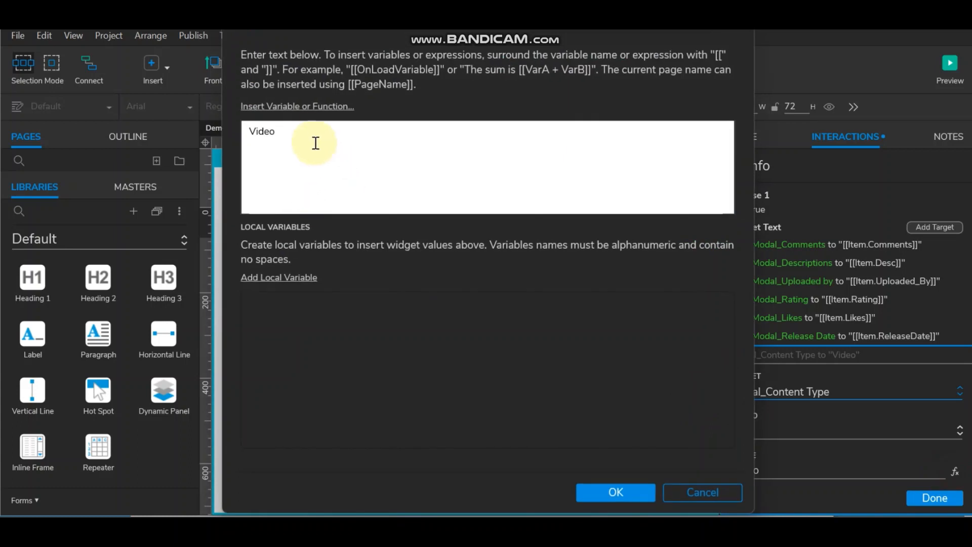
pyautogui.moveTo(314, 145); pyautogui.dragTo(4, 120)
pyautogui.press('BackSpace')
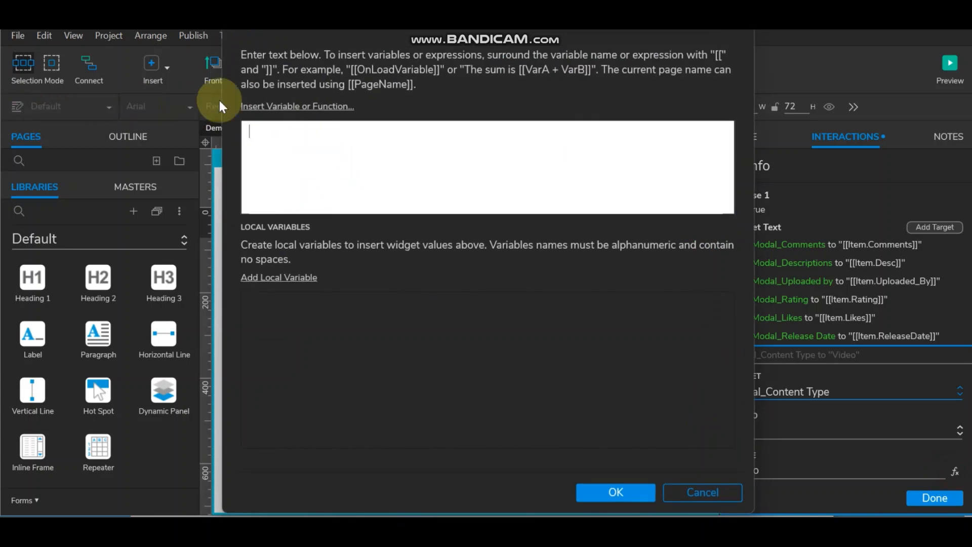
pyautogui.click(254, 105)
pyautogui.scroll(-3, 336, 296)
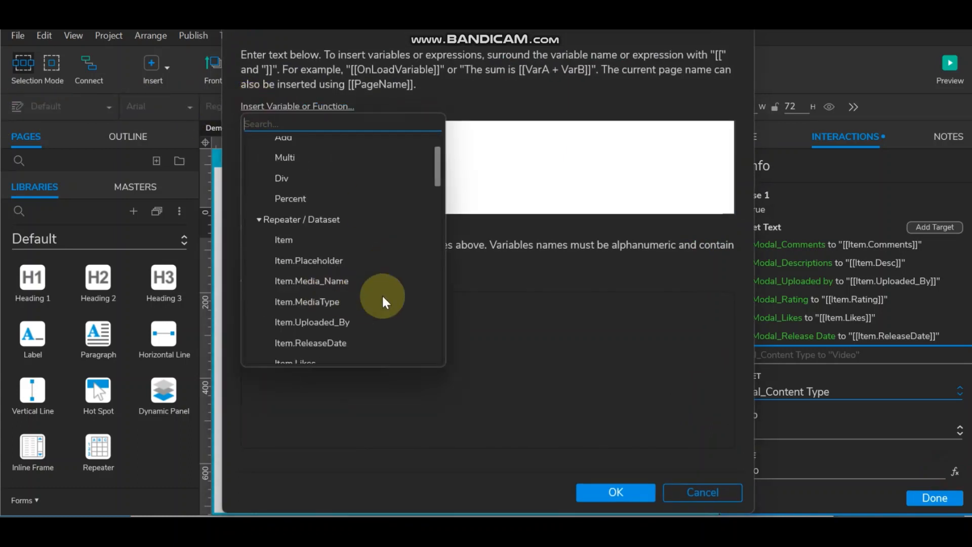
pyautogui.click(332, 302)
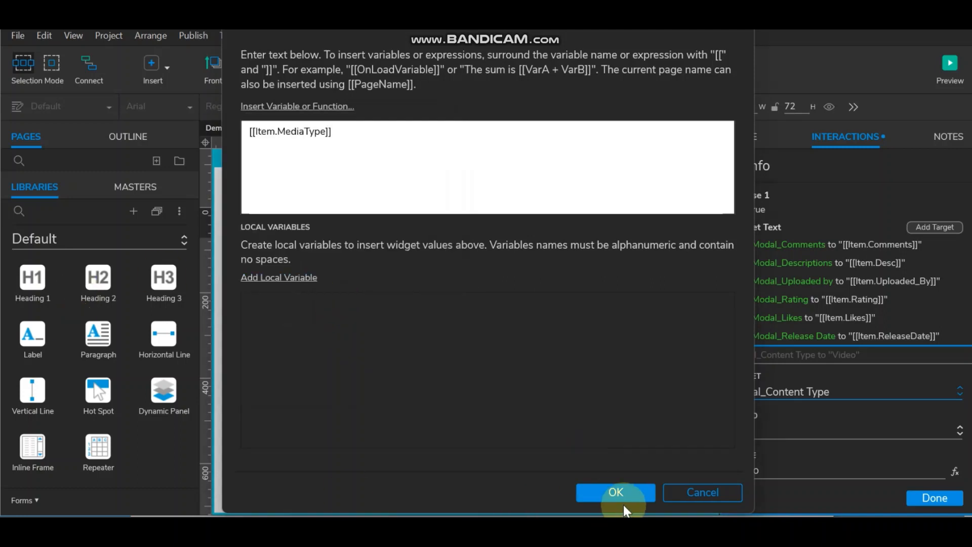
pyautogui.click(617, 491)
pyautogui.click(942, 495)
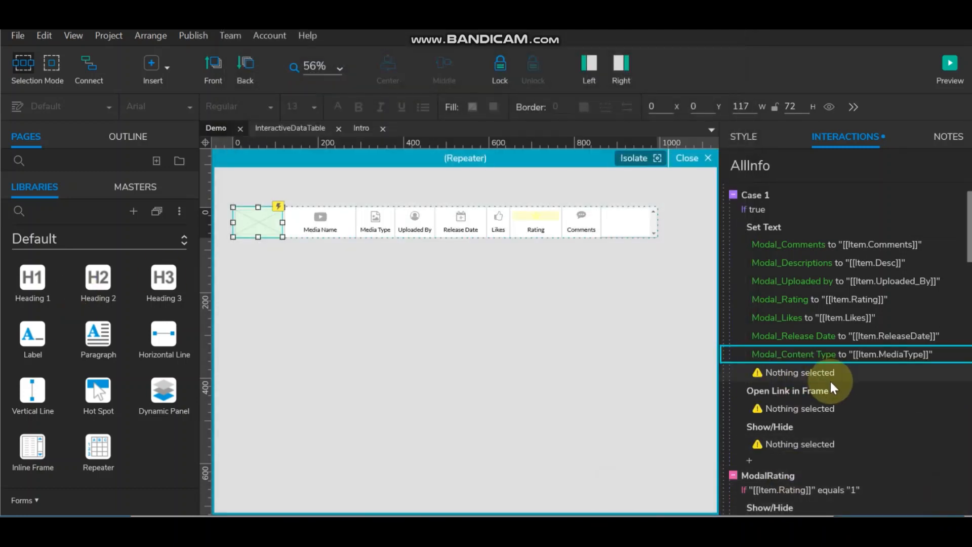
pyautogui.moveTo(837, 387)
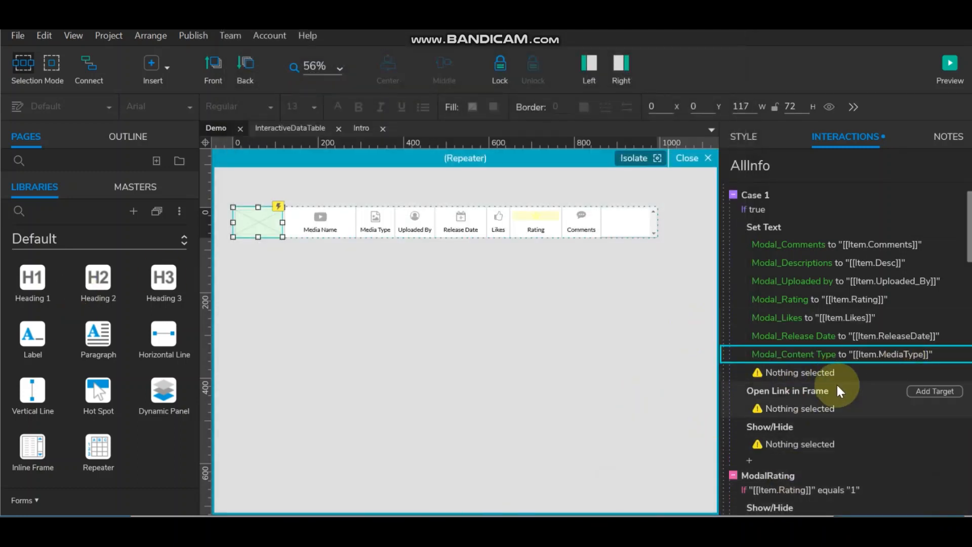
pyautogui.click(793, 373)
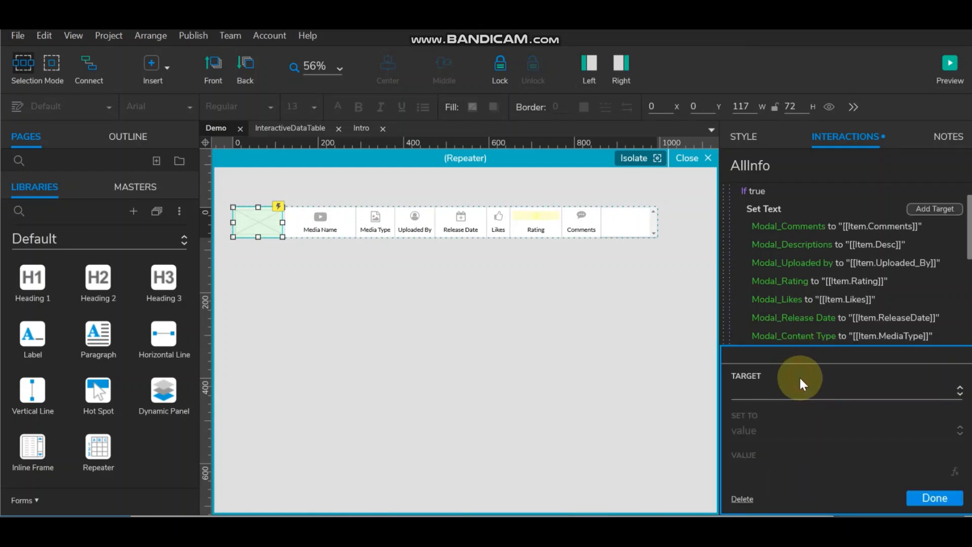
pyautogui.write('Modal_')
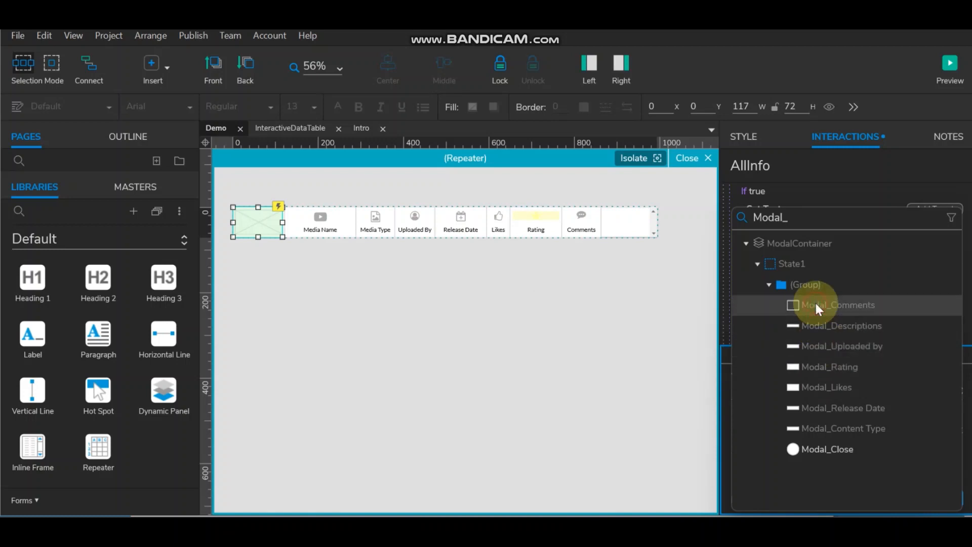
pyautogui.click(797, 174)
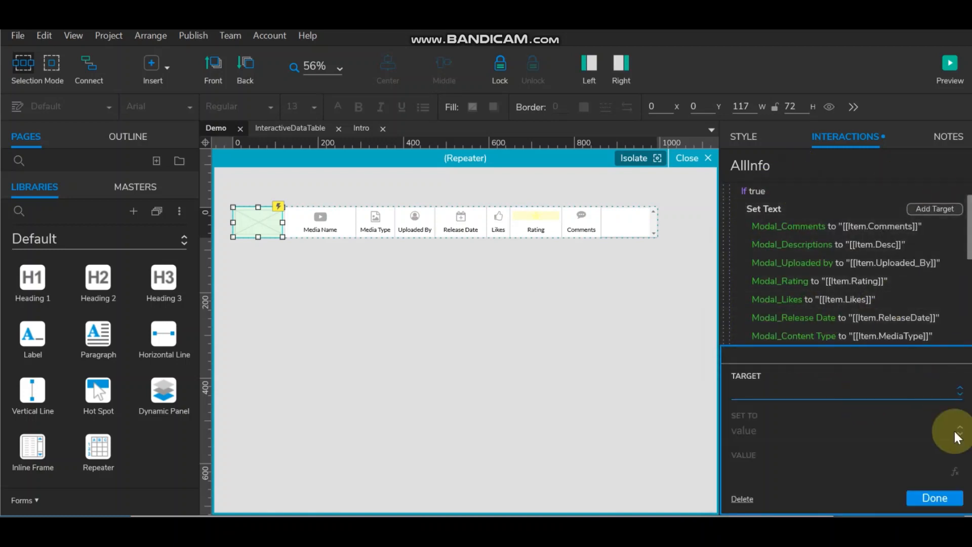
pyautogui.click(953, 499)
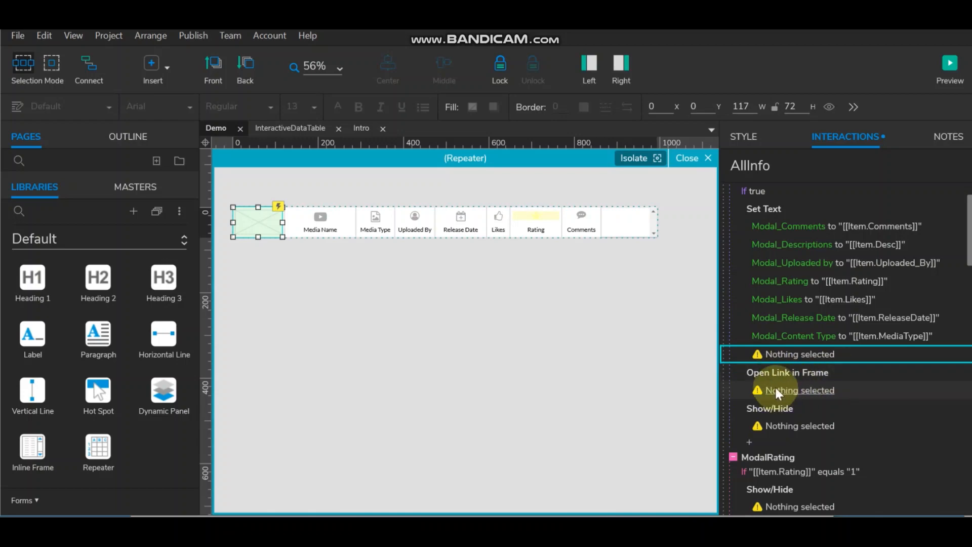
# Step: Open the hot spot's interaction for editing and target Modal_VideoFrame in Case 1's Open Link in Frame action
pyautogui.doubleClick(758, 209)
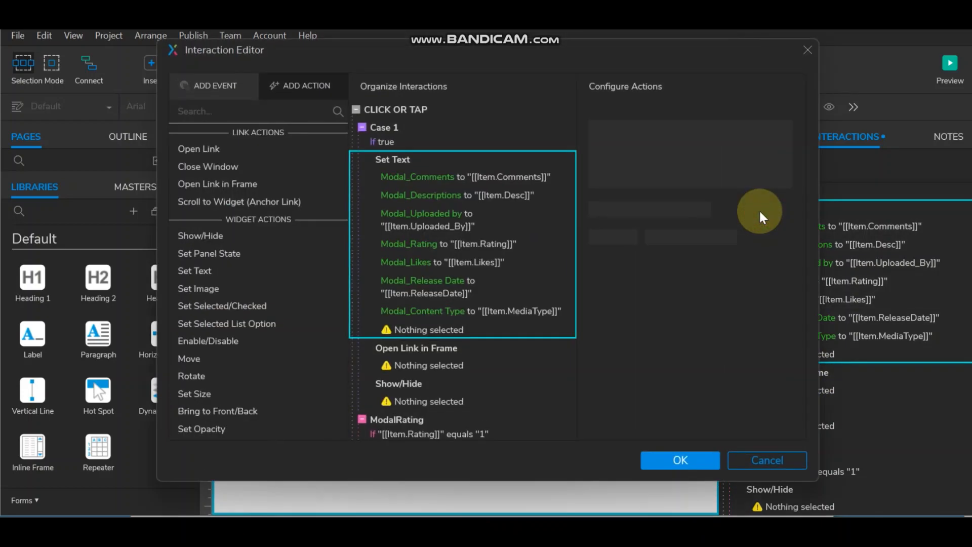
pyautogui.click(416, 366)
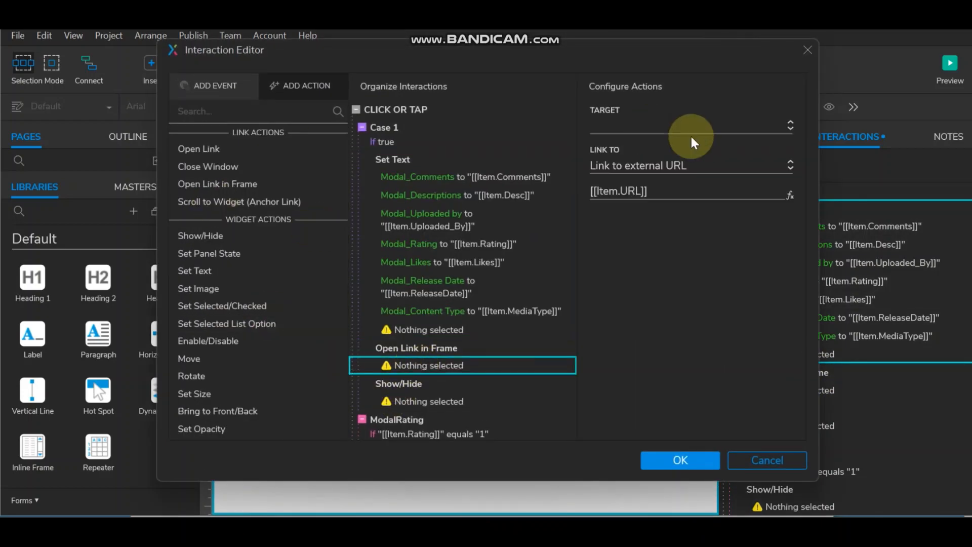
pyautogui.click(399, 348)
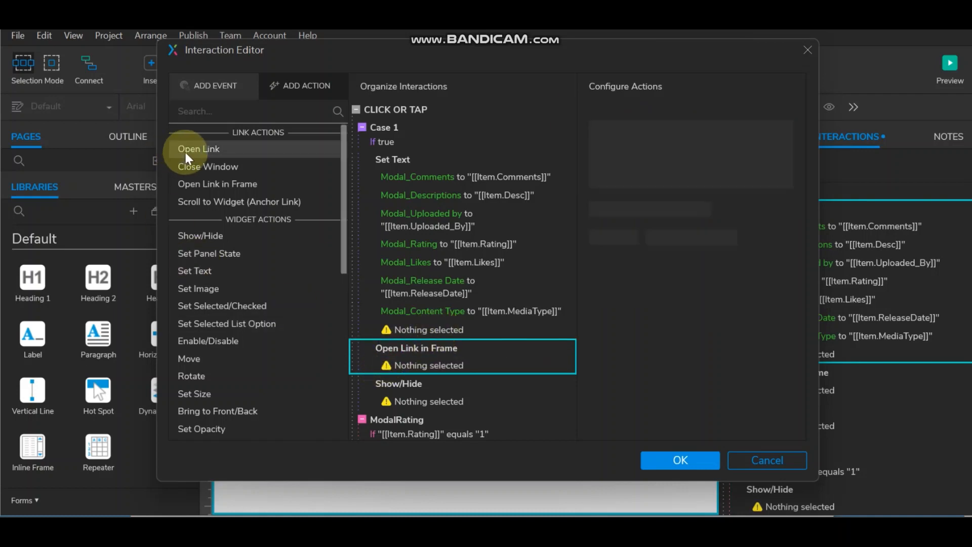
pyautogui.click(412, 360)
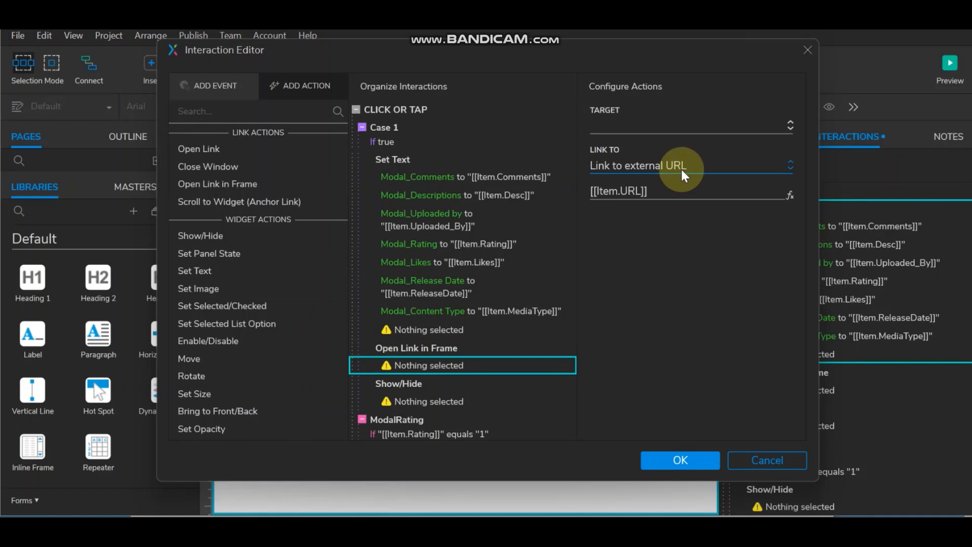
pyautogui.click(663, 121)
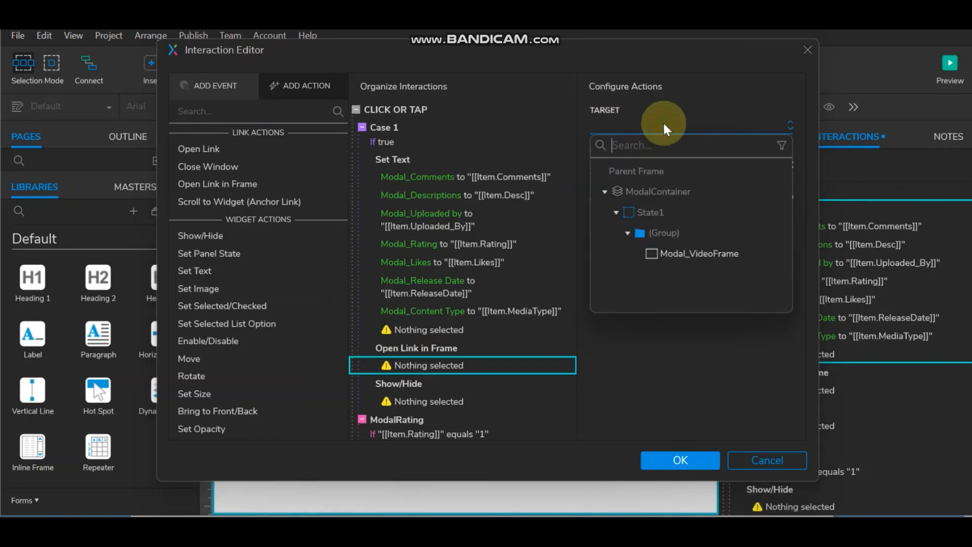
pyautogui.moveTo(703, 251)
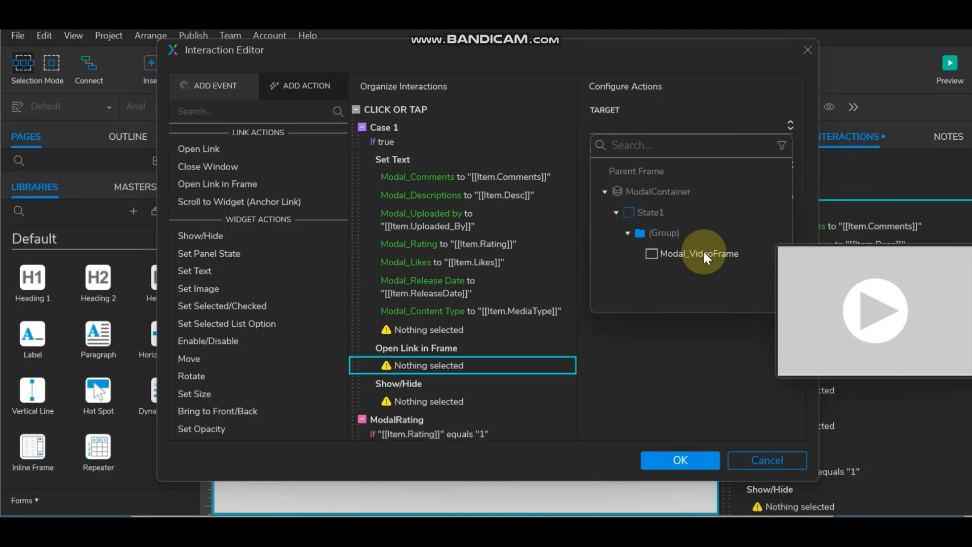
pyautogui.click(704, 251)
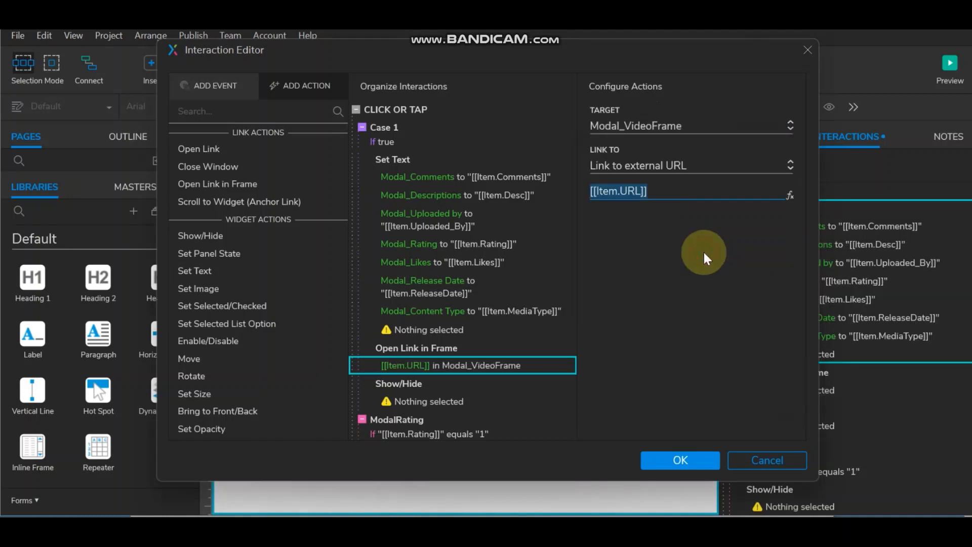
# Step: Link Modal_VideoFrame to an external URL and set its value to the repeater variable [[Item.URL]]
pyautogui.click(690, 165)
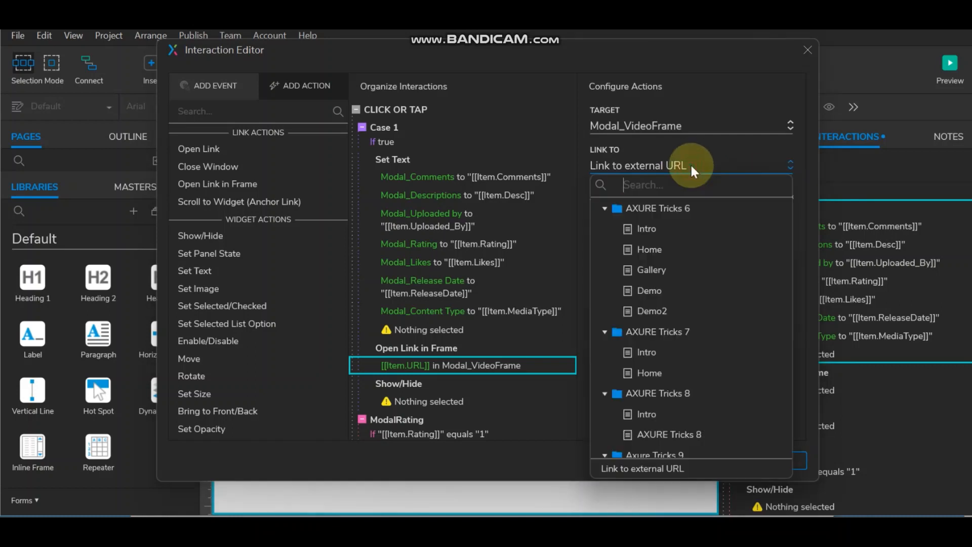
pyautogui.click(643, 469)
pyautogui.click(787, 195)
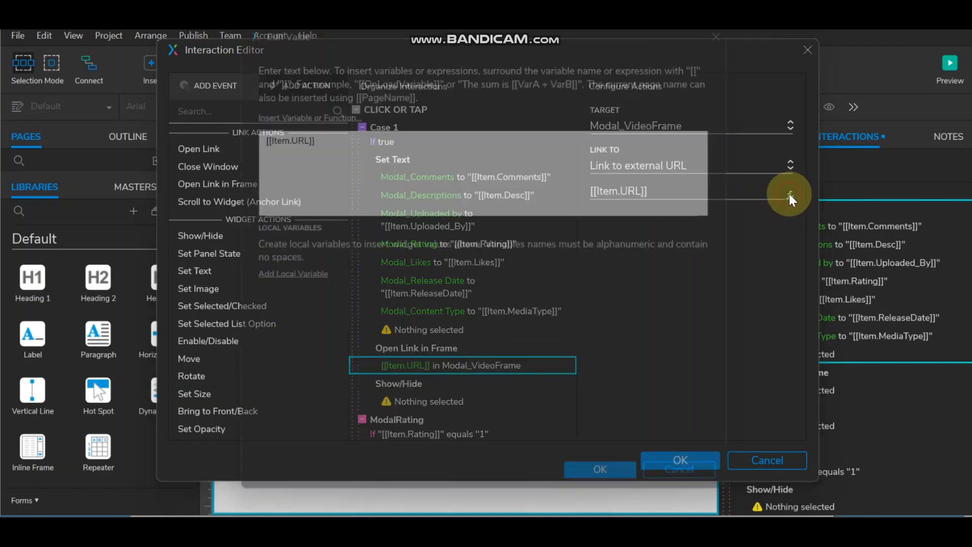
pyautogui.press('BackSpace')
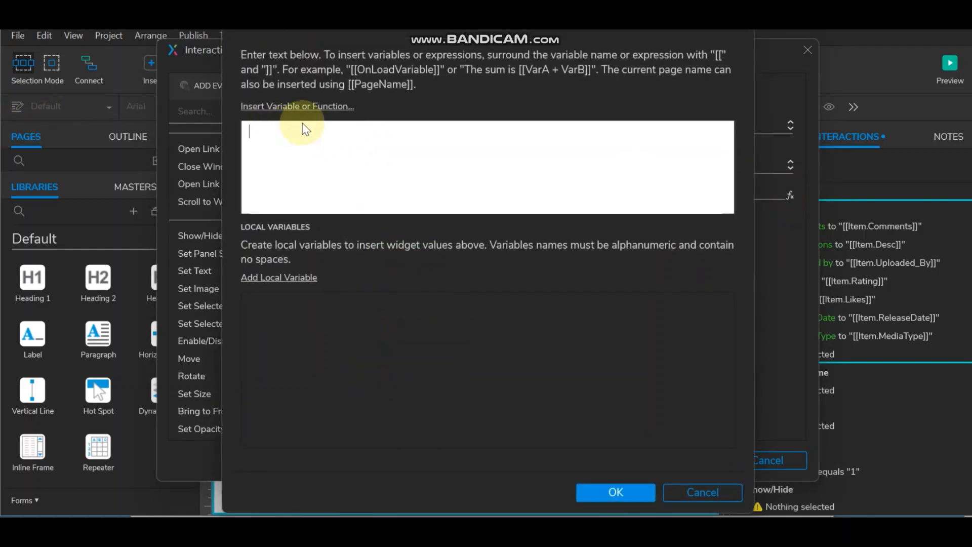
pyautogui.click(303, 105)
pyautogui.scroll(-3, 340, 318)
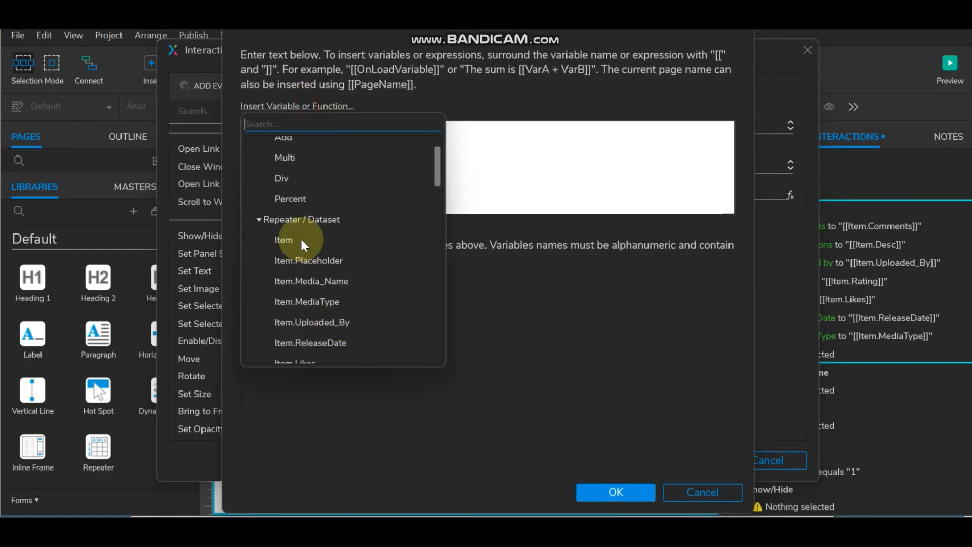
pyautogui.scroll(-2, 335, 322)
pyautogui.scroll(-2, 335, 330)
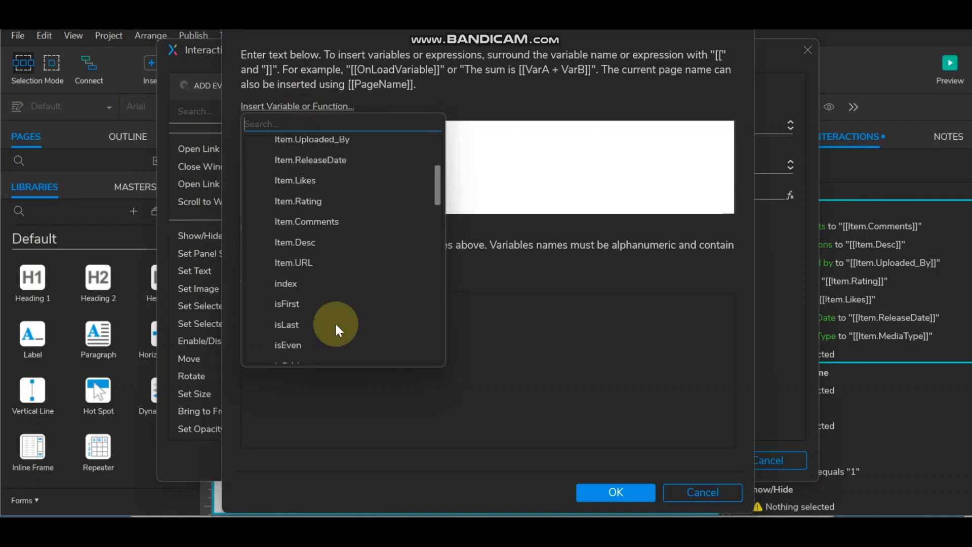
pyautogui.click(296, 260)
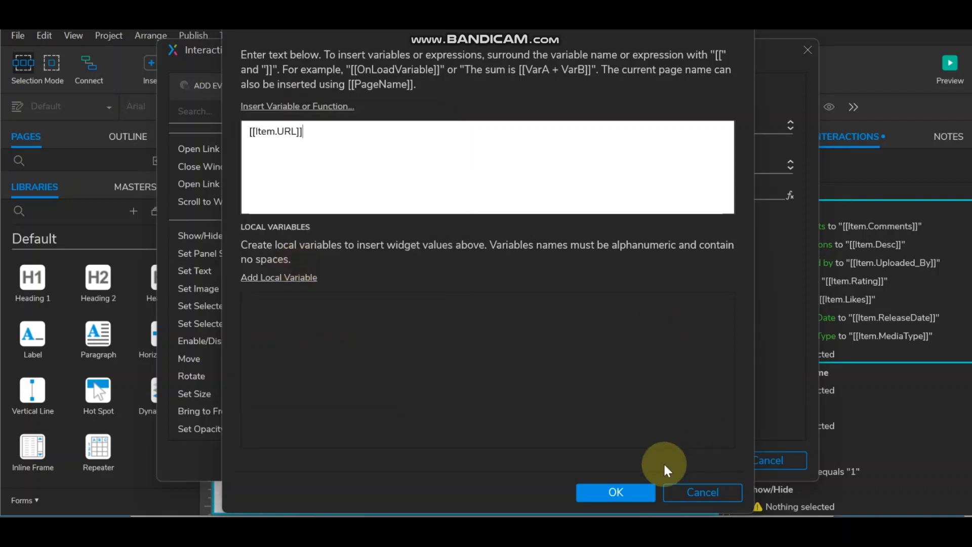
pyautogui.click(638, 488)
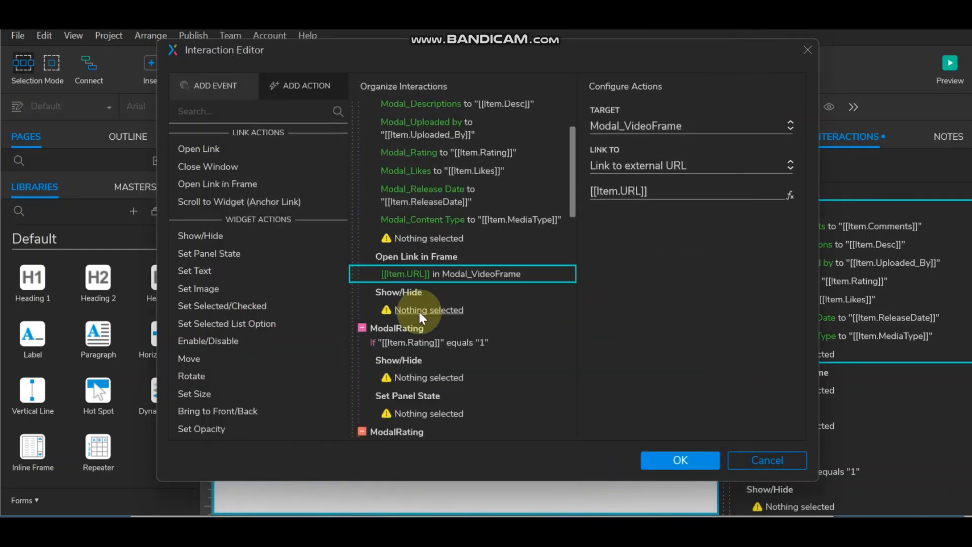
# Step: Set the Show/Hide action to show ModalRating in the case where [[Item.Rating]] equals 1
pyautogui.scroll(-2, 466, 305)
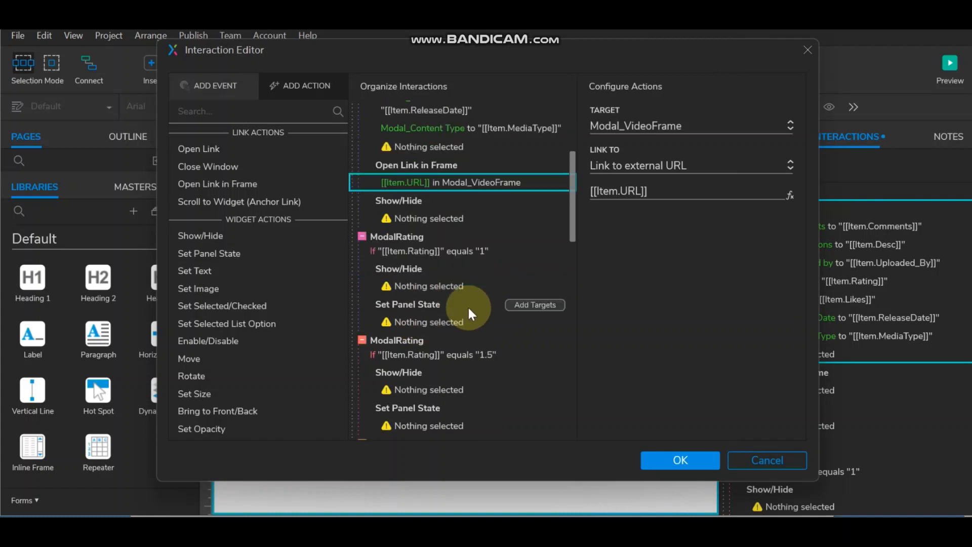
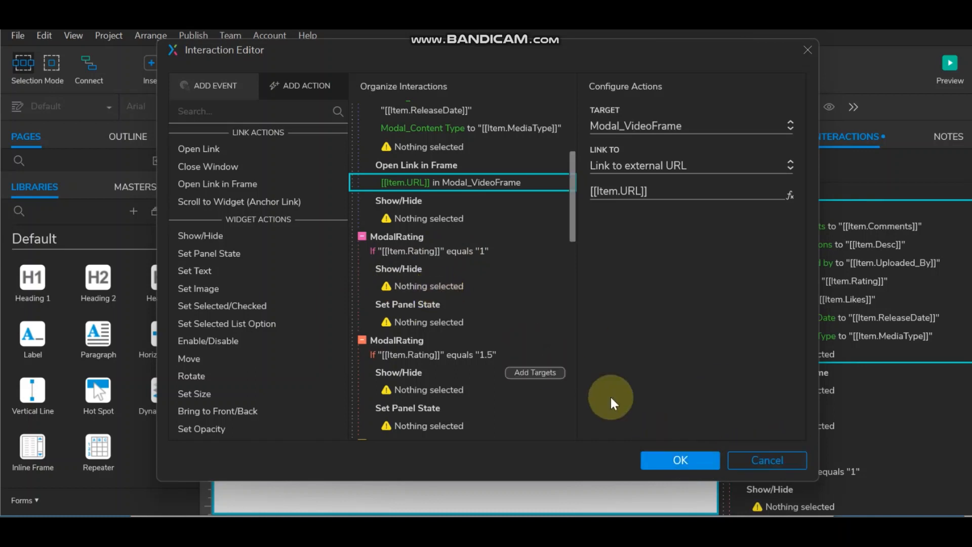
pyautogui.click(445, 288)
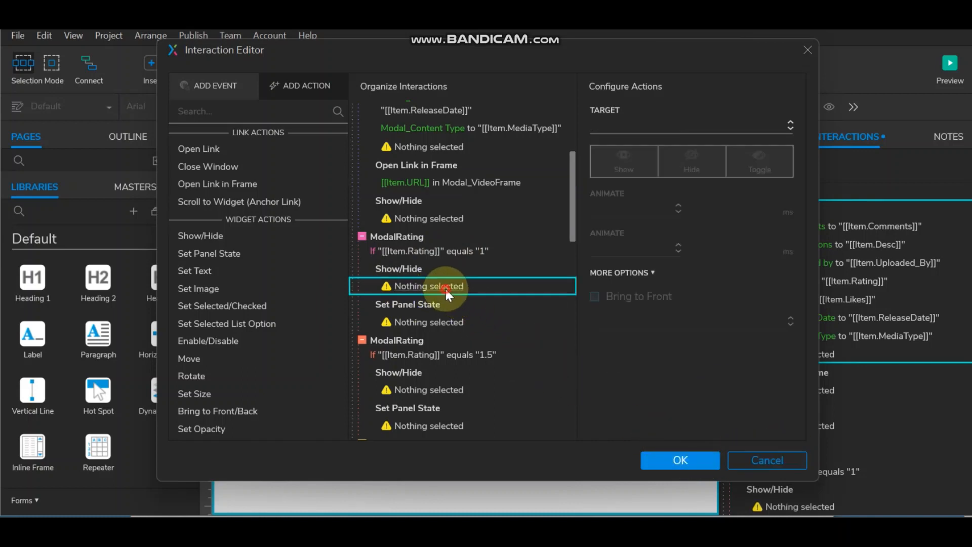
pyautogui.click(642, 127)
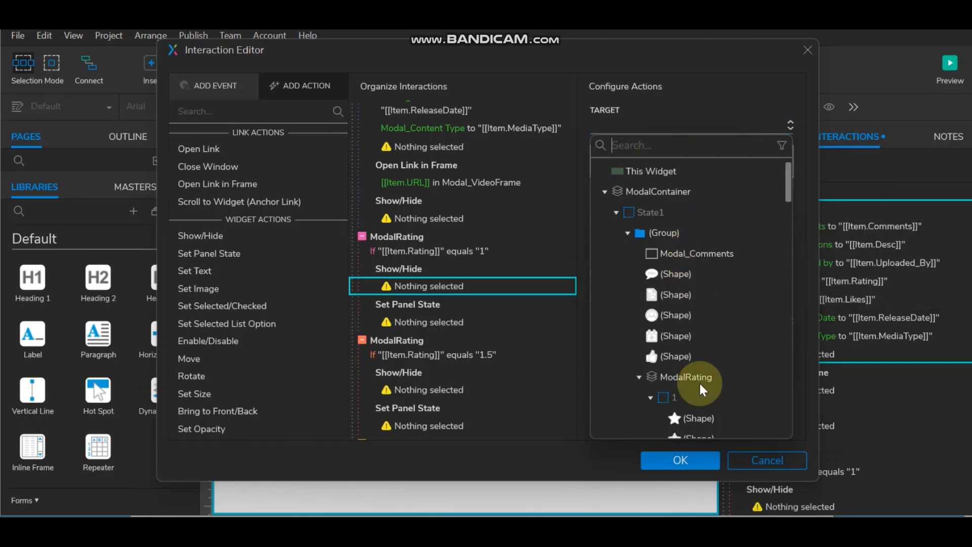
pyautogui.click(669, 376)
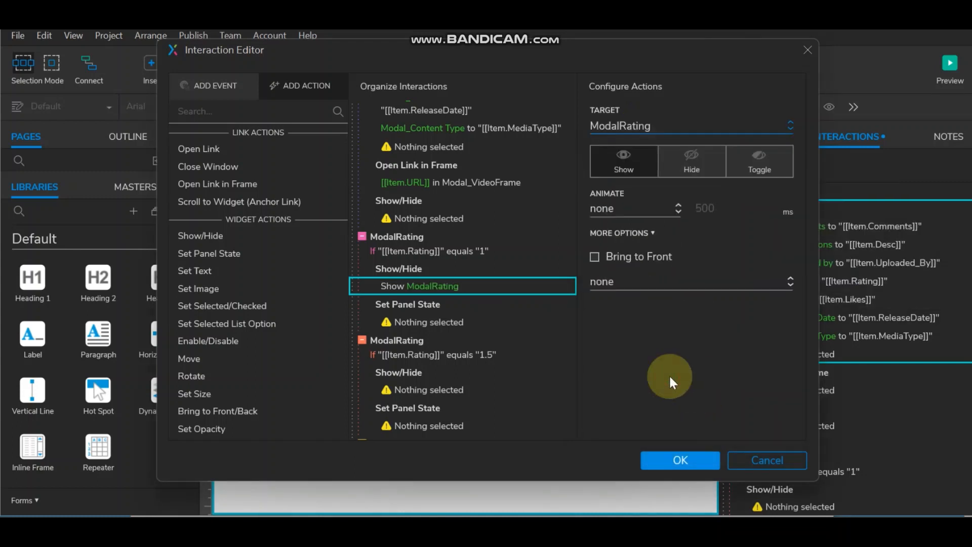
# Step: Target ModalRating in the Set Panel State action of the rating 1 case and set its state to 1
pyautogui.click(419, 323)
pyautogui.click(668, 126)
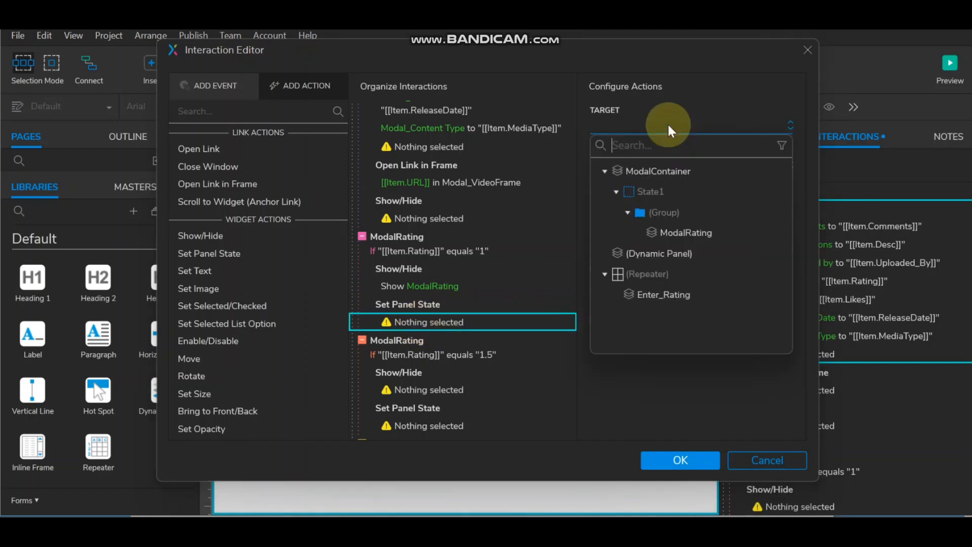
pyautogui.click(685, 233)
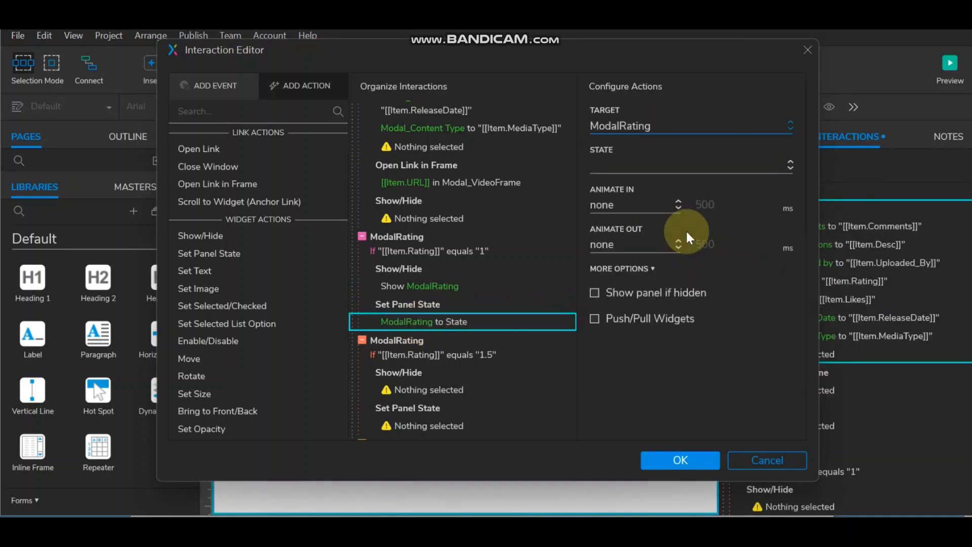
pyautogui.click(618, 162)
pyautogui.click(620, 181)
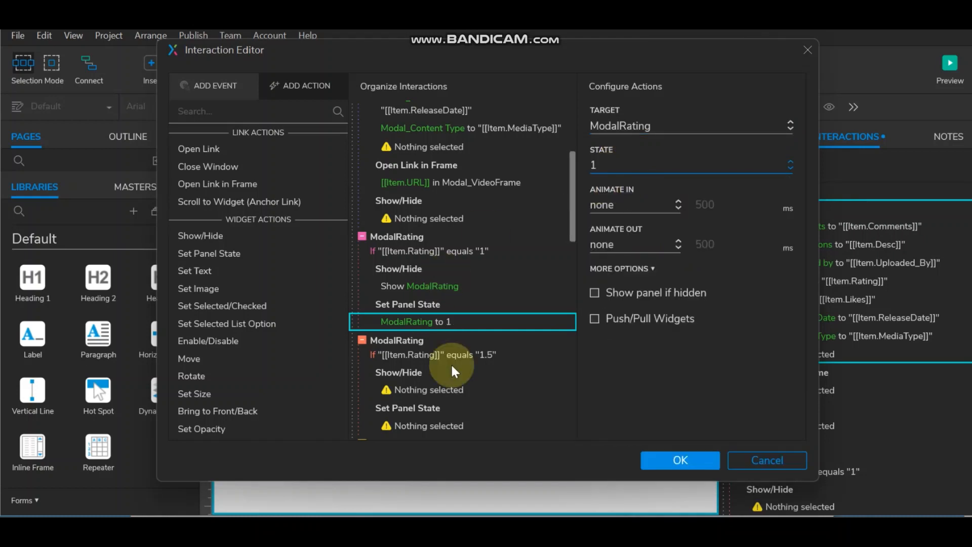
# Step: Set the Show/Hide action to show ModalRating in the case where [[Item.Rating]] equals 1.5
pyautogui.scroll(-3, 450, 363)
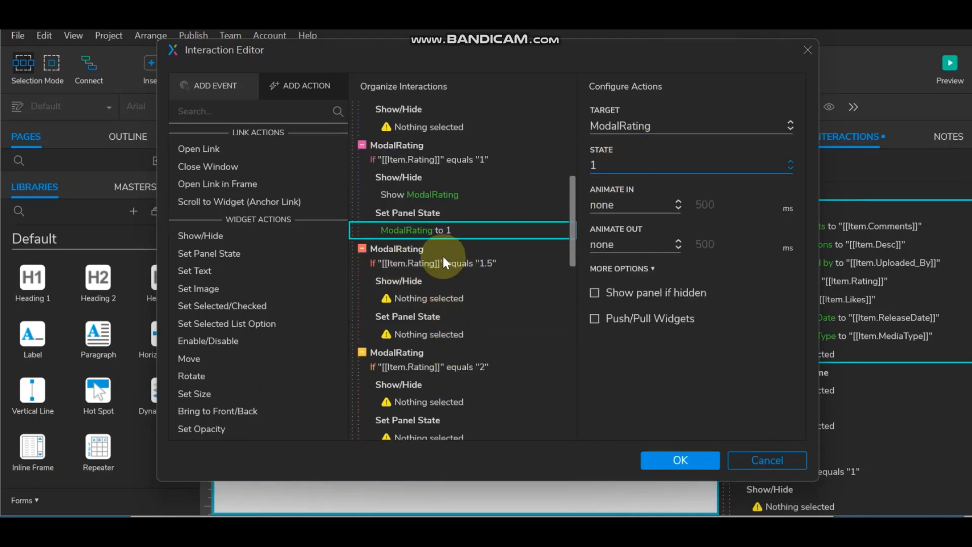
pyautogui.click(429, 297)
pyautogui.click(631, 133)
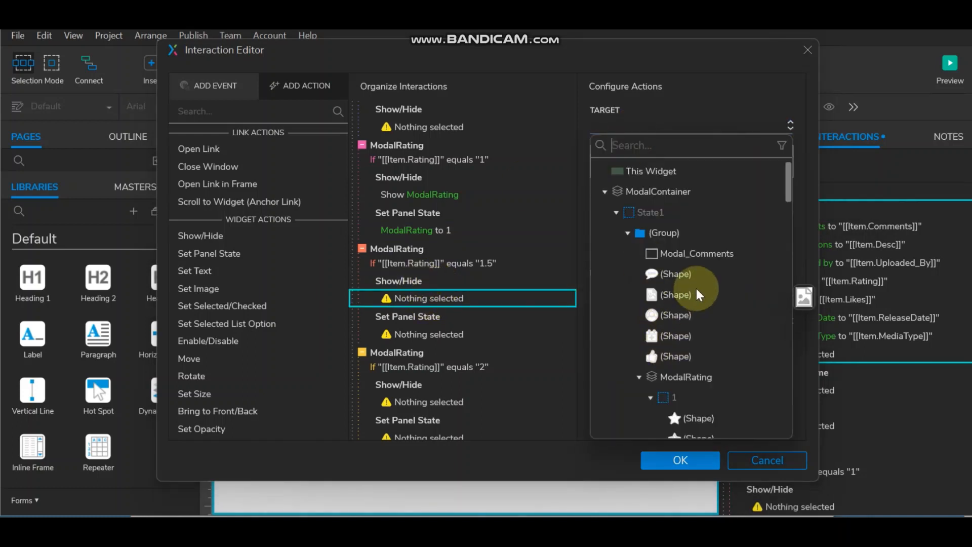
pyautogui.write('Modal_')
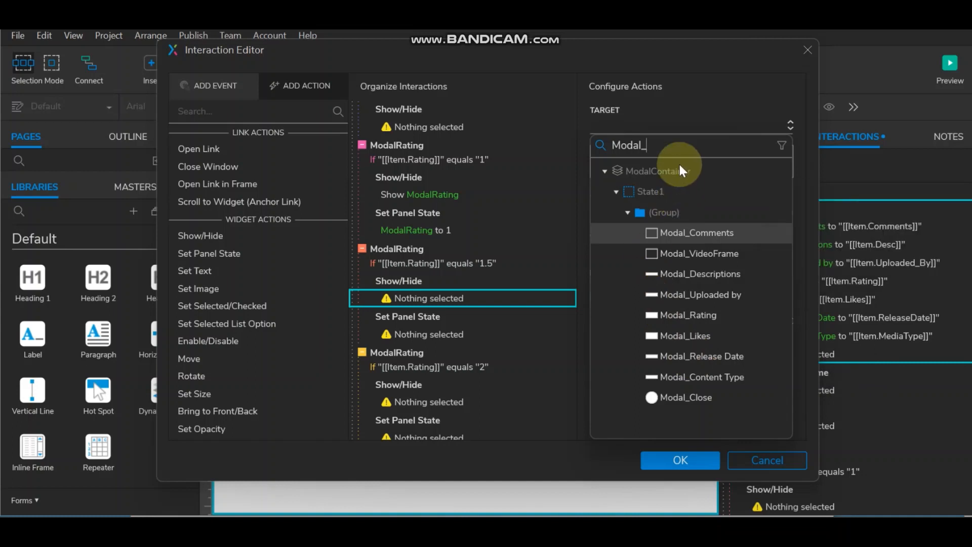
pyautogui.moveTo(674, 148); pyautogui.dragTo(501, 147)
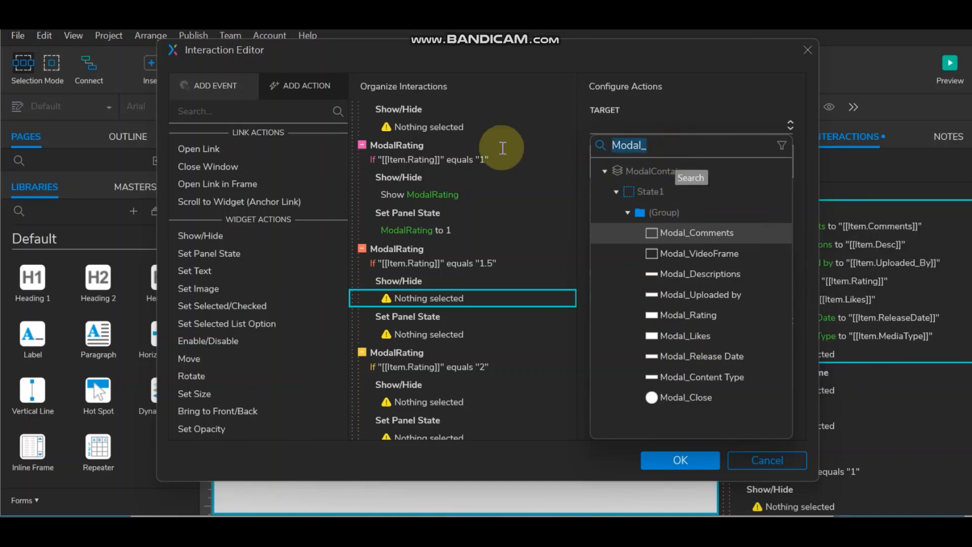
pyautogui.write('rat')
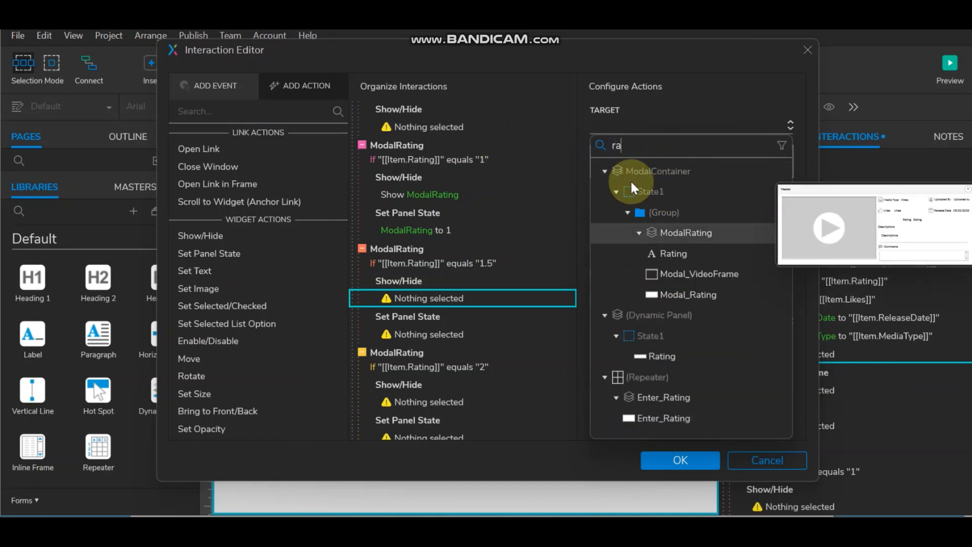
pyautogui.click(699, 232)
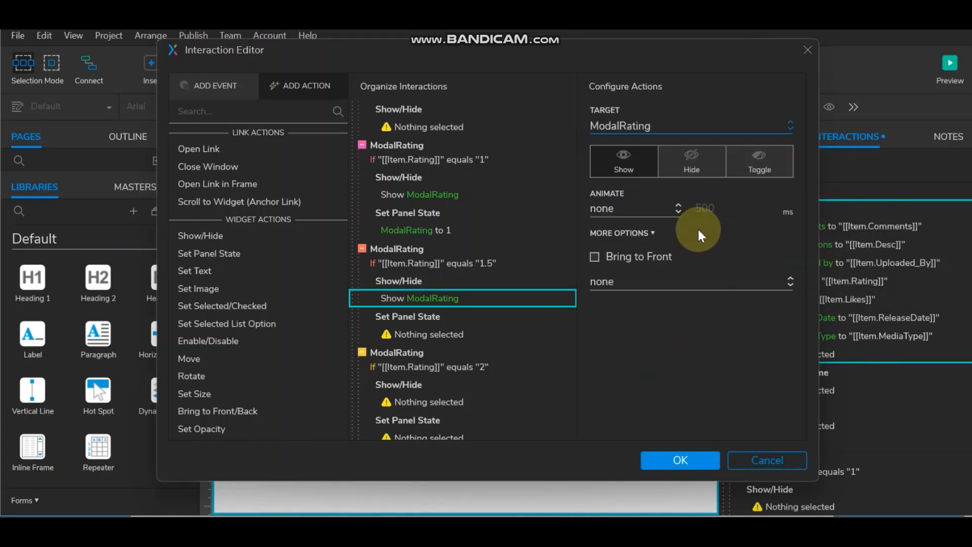
# Step: Target ModalRating in the Set Panel State action of the rating 1.5 case and set its state to 1.5
pyautogui.click(429, 334)
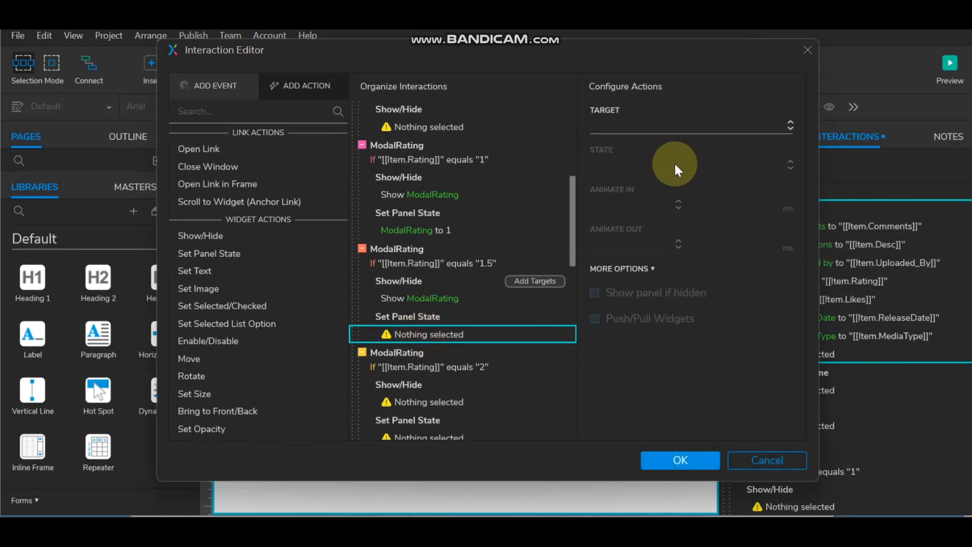
pyautogui.click(644, 127)
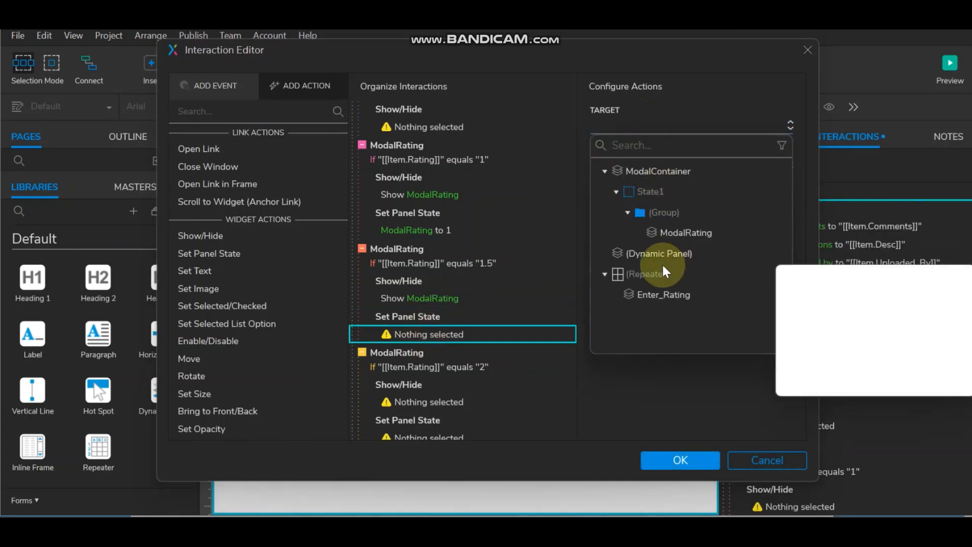
pyautogui.click(680, 233)
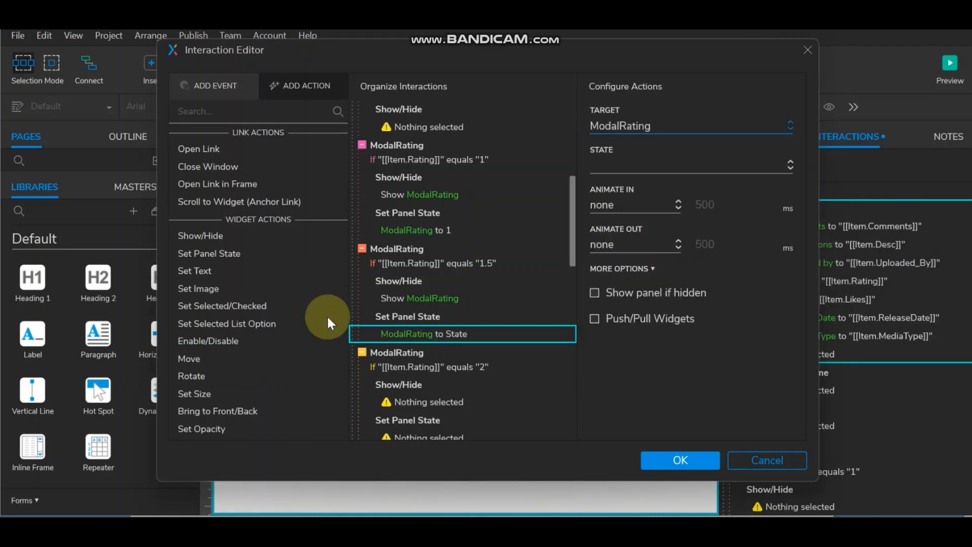
pyautogui.click(624, 159)
pyautogui.click(618, 208)
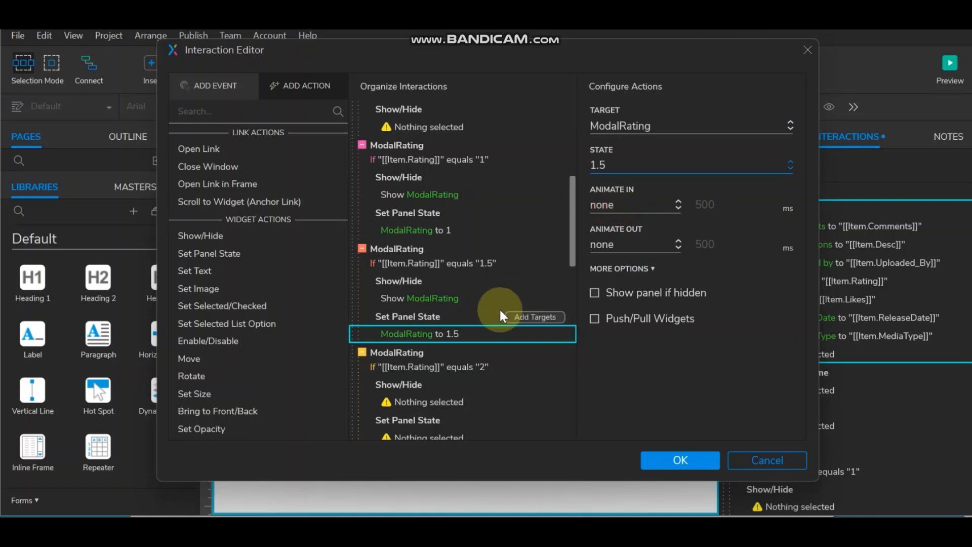
# Step: Set the Show/Hide action to show ModalRating in the case where [[Item.Rating]] equals 2
pyautogui.scroll(-3, 499, 307)
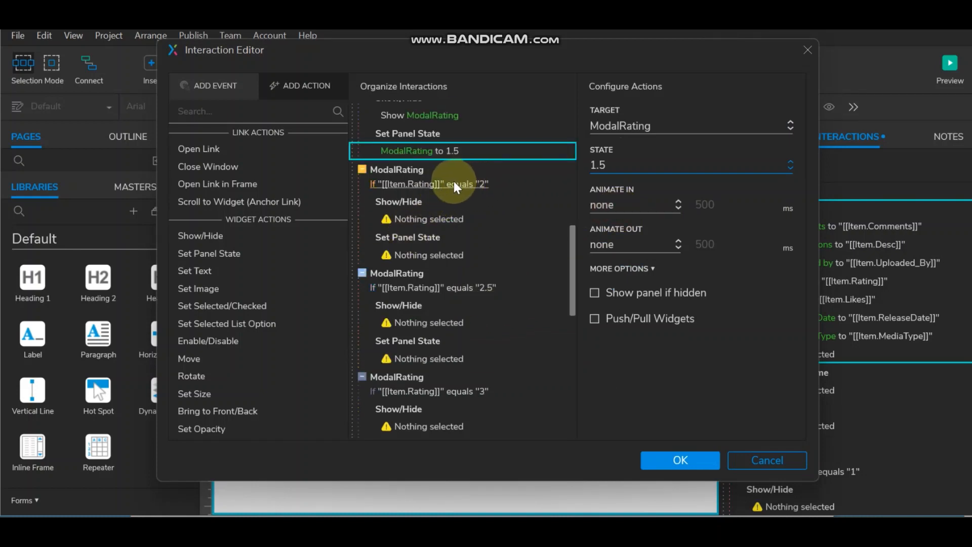
pyautogui.click(411, 214)
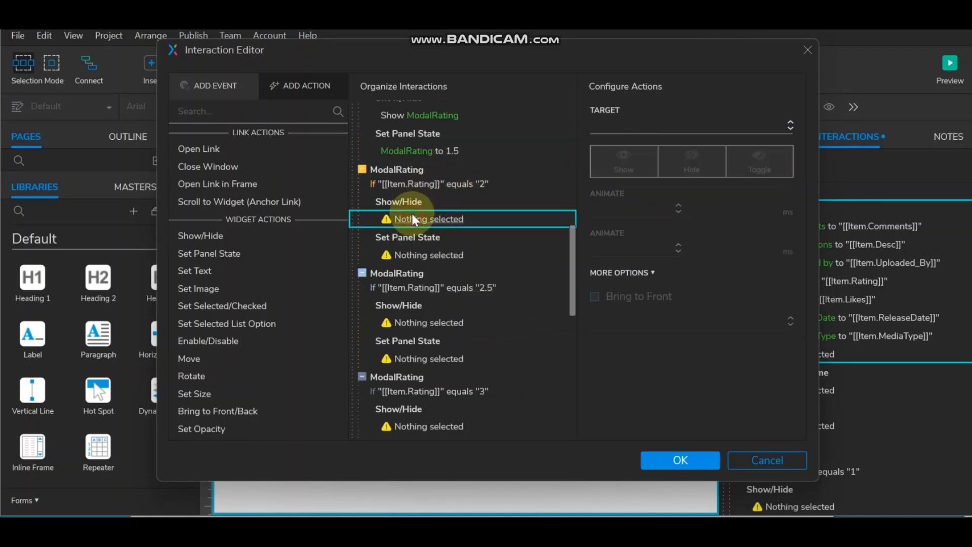
pyautogui.click(687, 130)
pyautogui.write('mo')
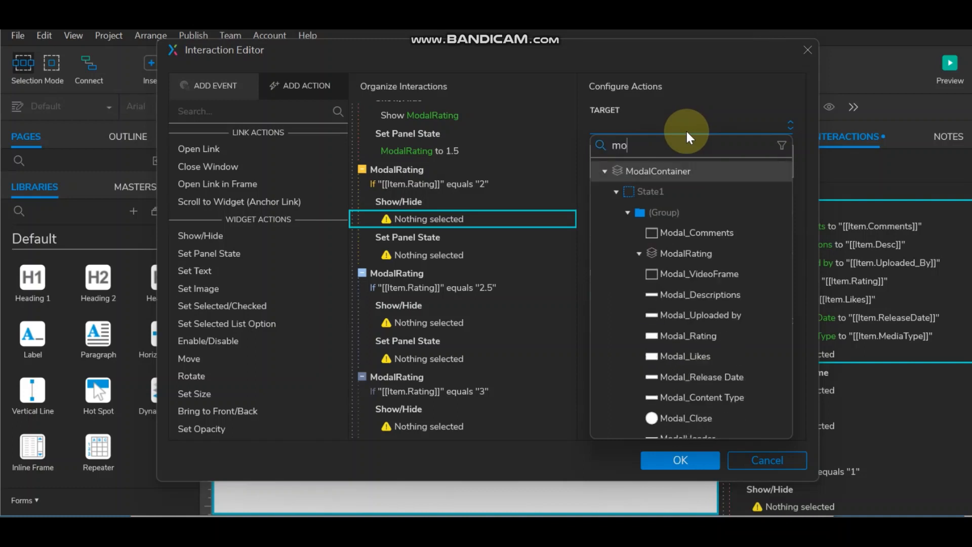
pyautogui.click(697, 254)
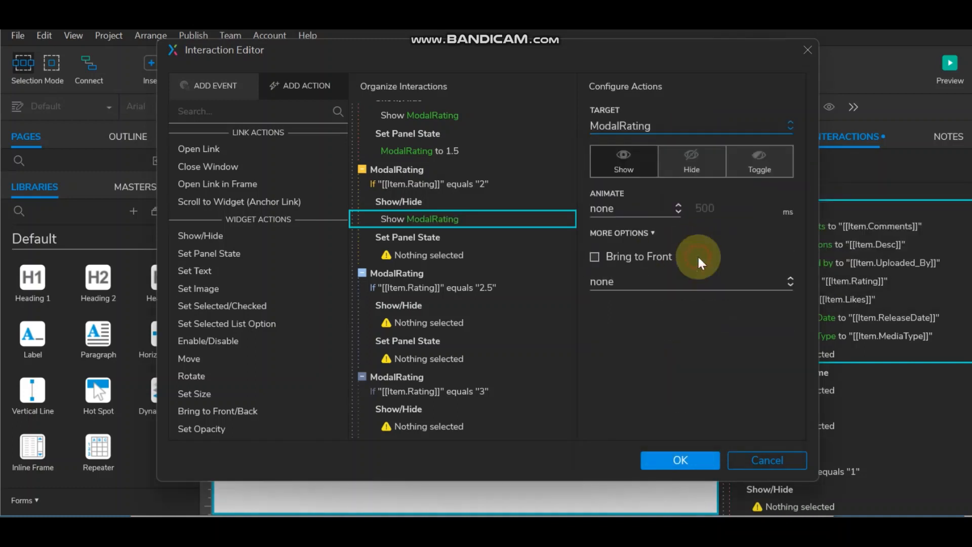
# Step: Target ModalRating in the Set Panel State action of the rating 2 case and set its state to 2
pyautogui.click(422, 255)
pyautogui.click(647, 124)
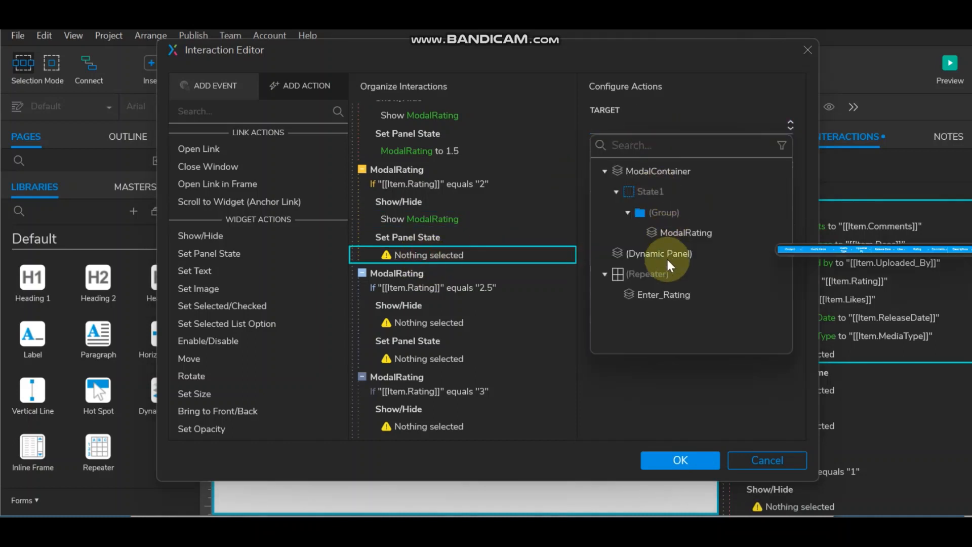
pyautogui.click(668, 233)
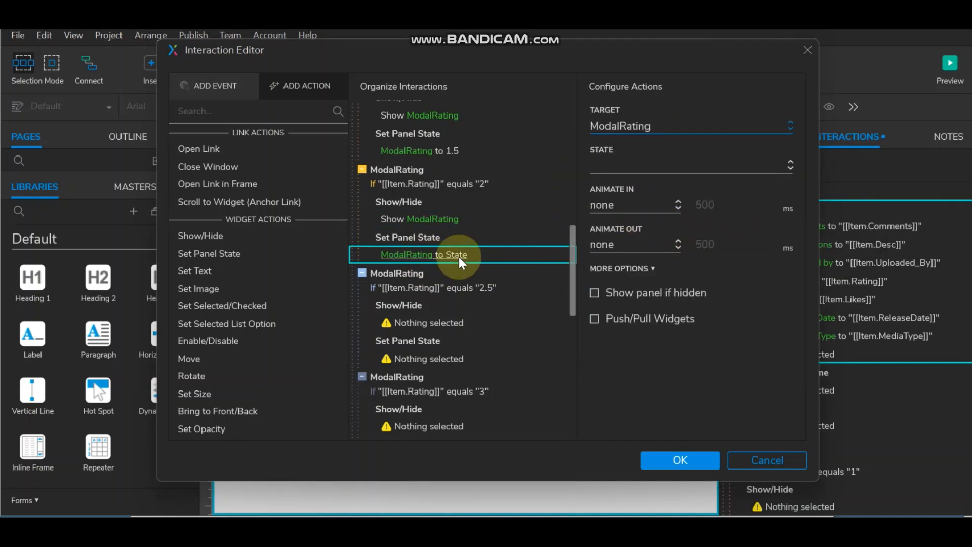
pyautogui.click(695, 160)
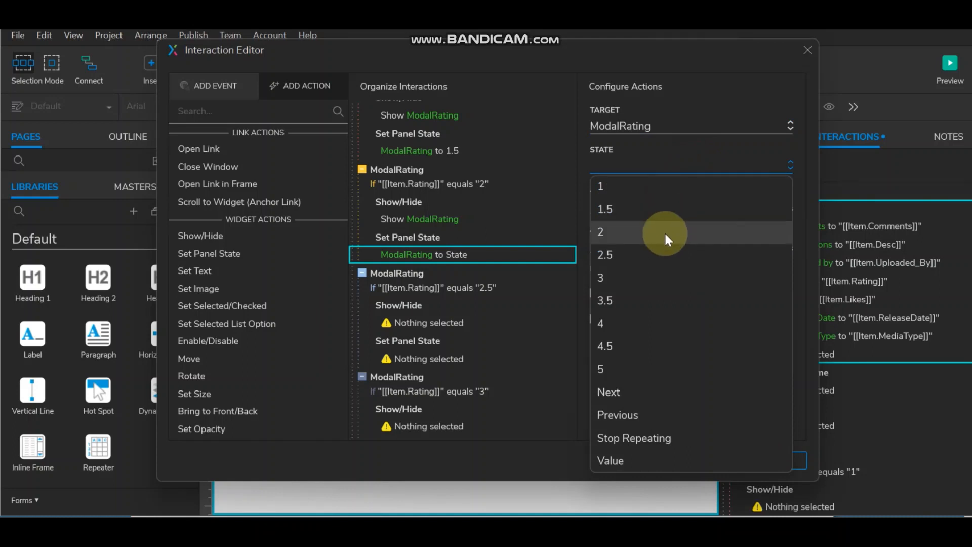
pyautogui.click(663, 232)
# Step: Set the Show/Hide action to show ModalRating in the case where [[Item.Rating]] equals 2.5
pyautogui.scroll(-3, 415, 293)
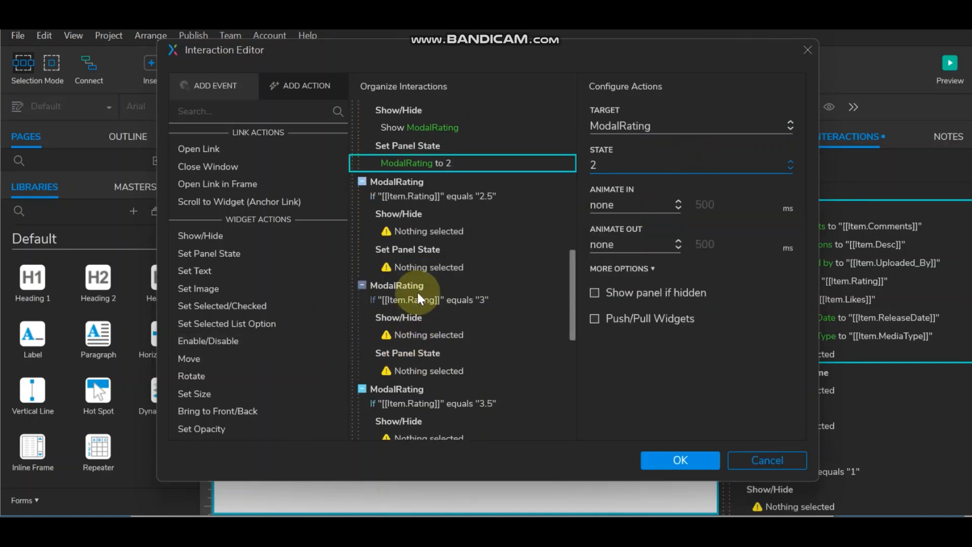
pyautogui.click(432, 226)
pyautogui.click(667, 128)
pyautogui.write('rat')
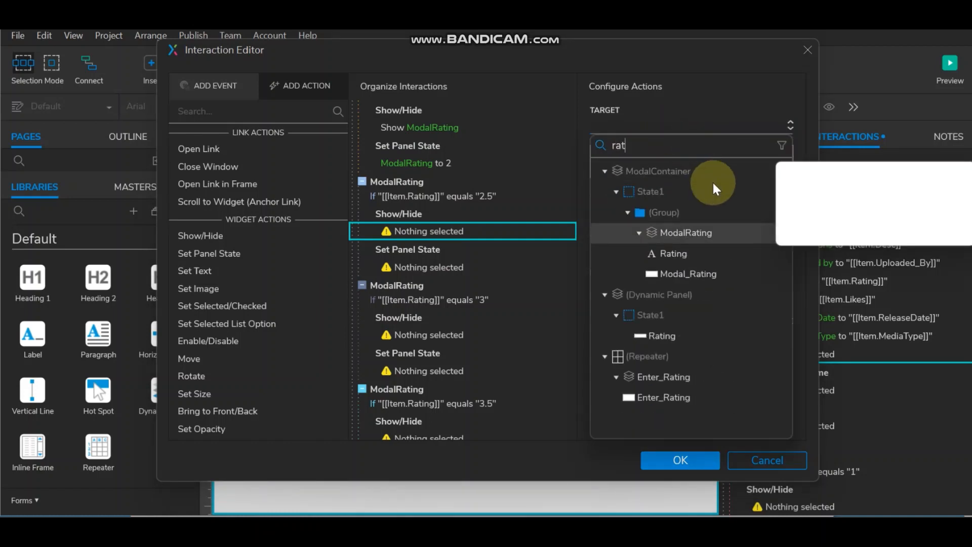
pyautogui.click(702, 233)
# Step: Target ModalRating in the Set Panel State action of the rating 2.5 case and set its state to 2.5
pyautogui.click(436, 269)
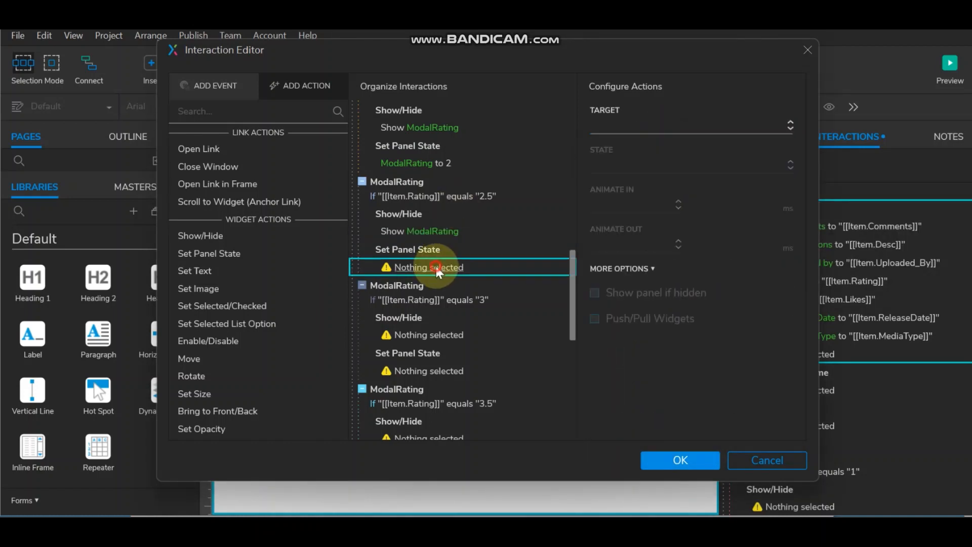
pyautogui.click(670, 122)
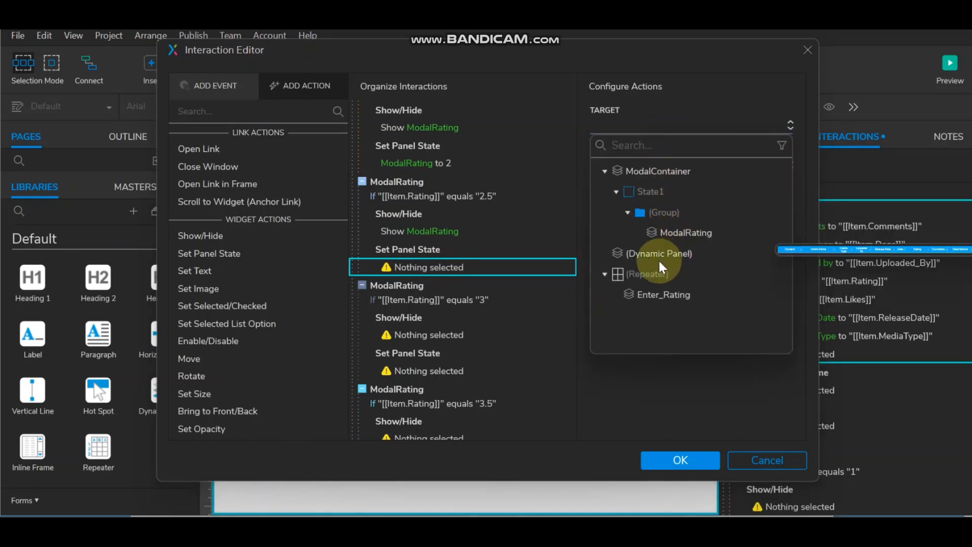
pyautogui.click(681, 233)
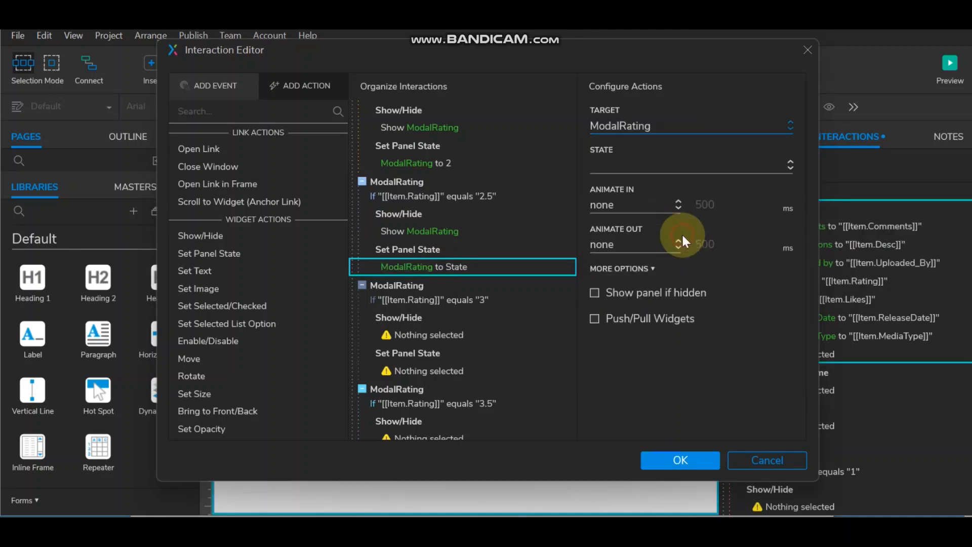
pyautogui.click(673, 157)
pyautogui.click(665, 253)
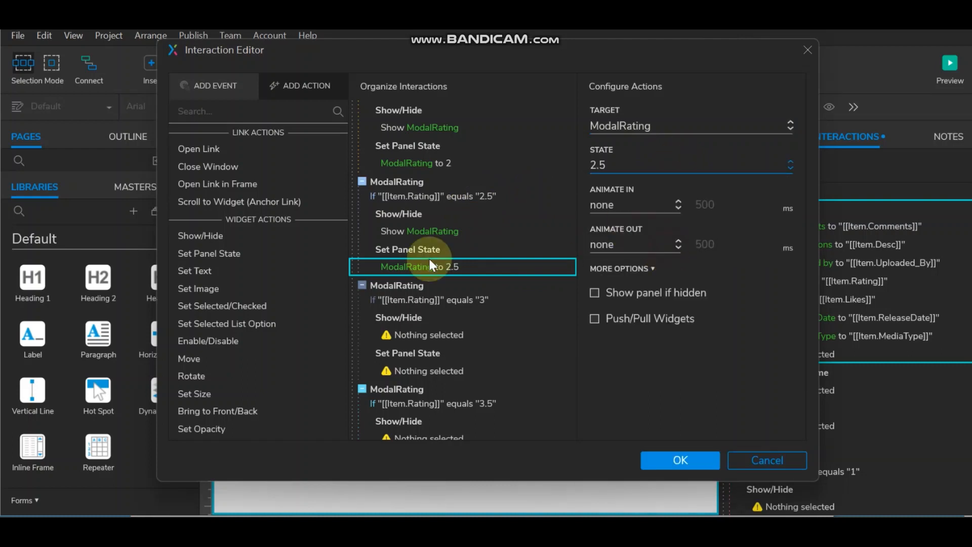
# Step: Set the Show/Hide action to show ModalRating in the case where [[Item.Rating]] equals 3
pyautogui.scroll(-2, 433, 294)
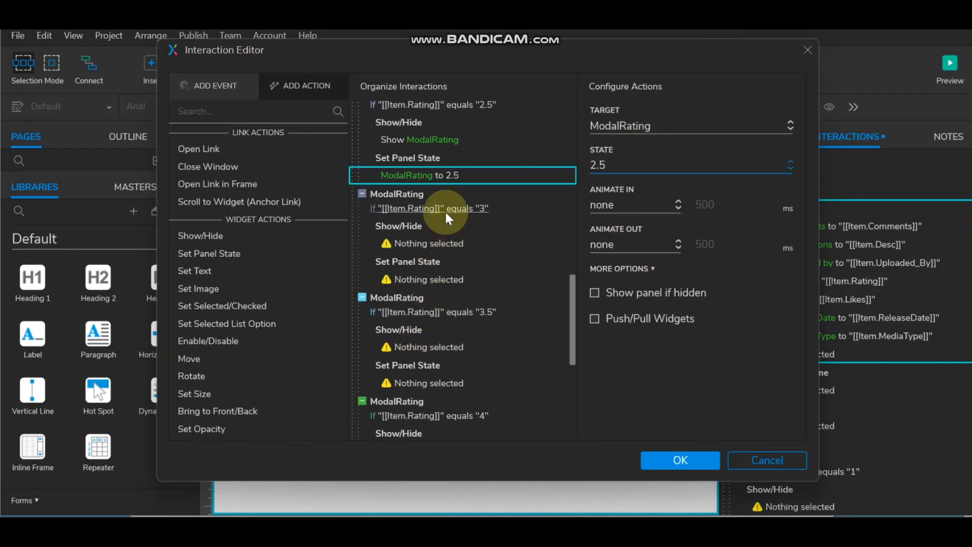
pyautogui.click(429, 244)
pyautogui.click(668, 127)
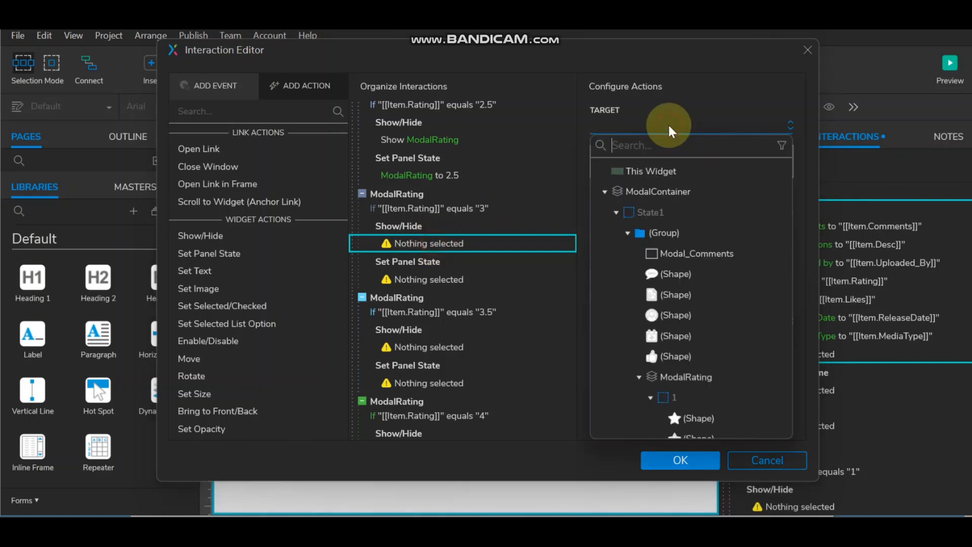
pyautogui.write('rat')
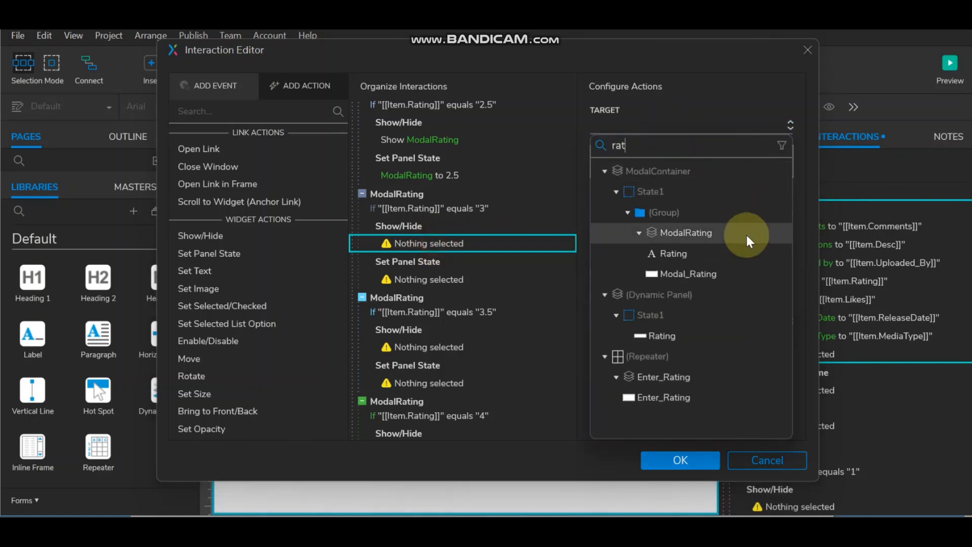
pyautogui.click(685, 234)
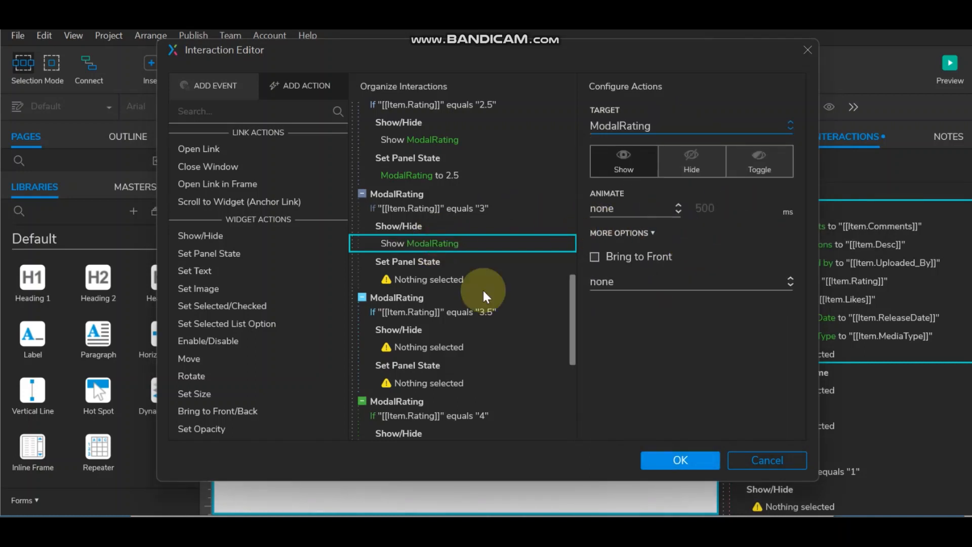
# Step: Target ModalRating in the Set Panel State action of the rating 3 case and set its state to 3
pyautogui.click(449, 279)
pyautogui.click(628, 127)
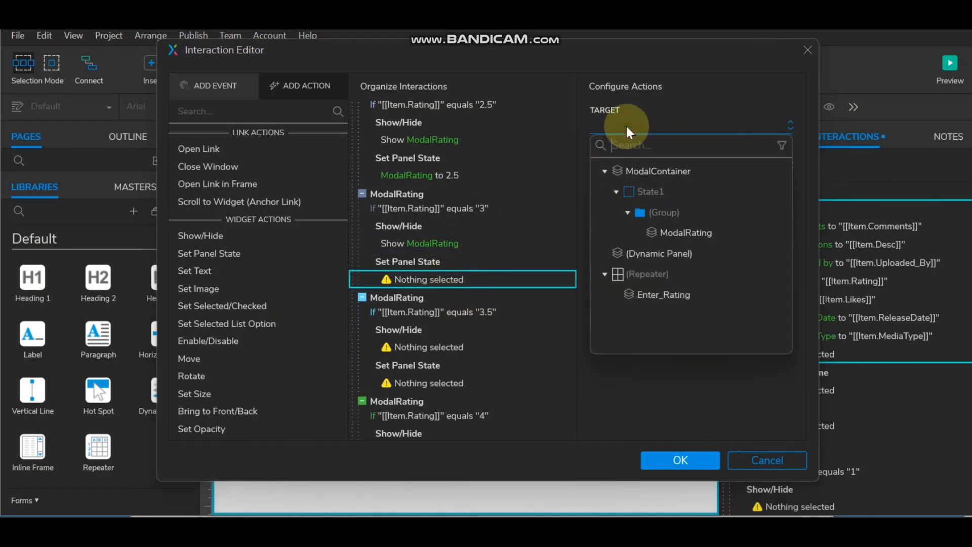
pyautogui.click(666, 232)
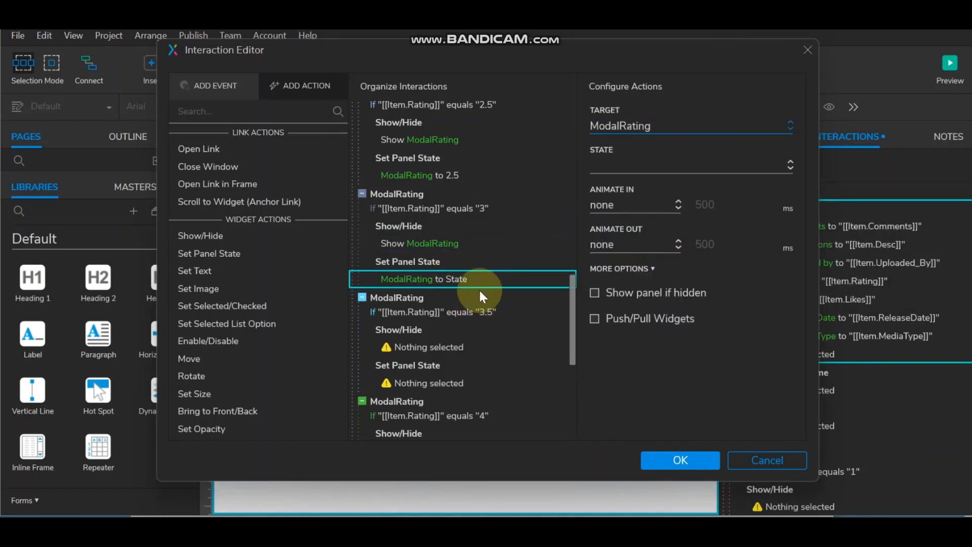
pyautogui.click(679, 159)
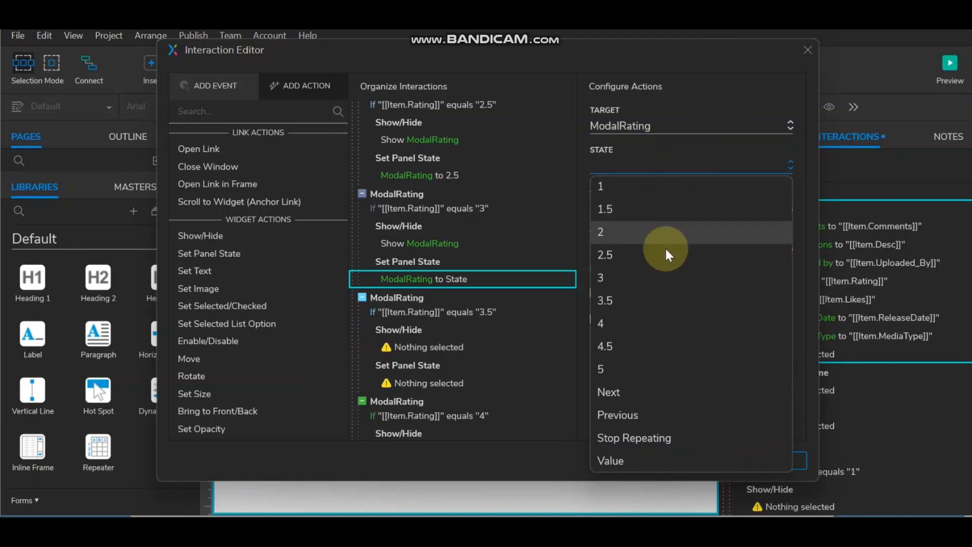
pyautogui.click(666, 276)
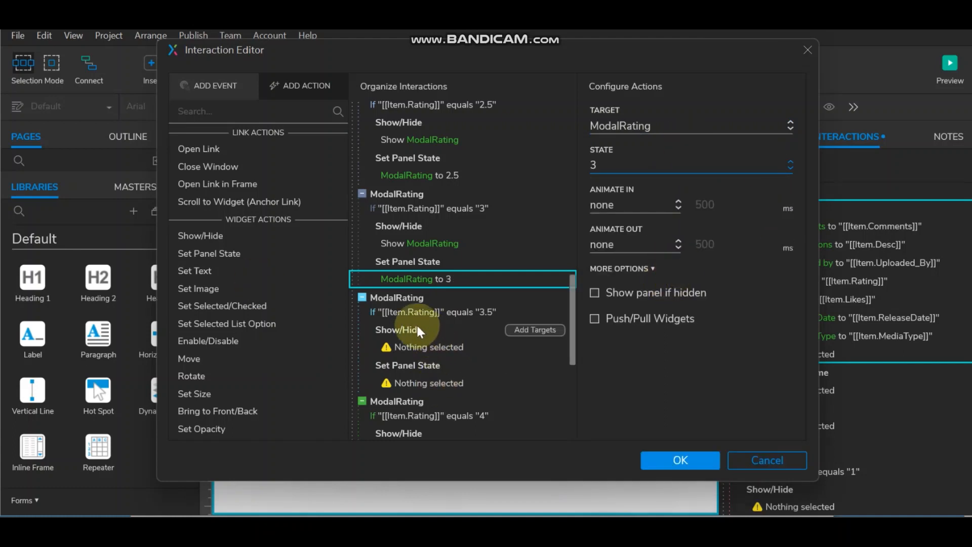
# Step: Set the Show/Hide action to show ModalRating in the case where [[Item.Rating]] equals 3.5
pyautogui.click(432, 311)
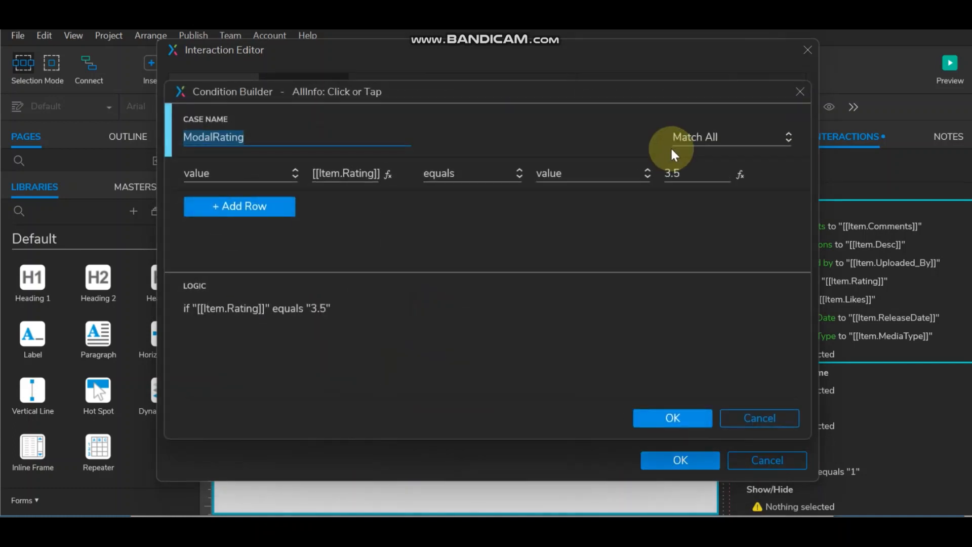
pyautogui.click(761, 418)
pyautogui.click(413, 348)
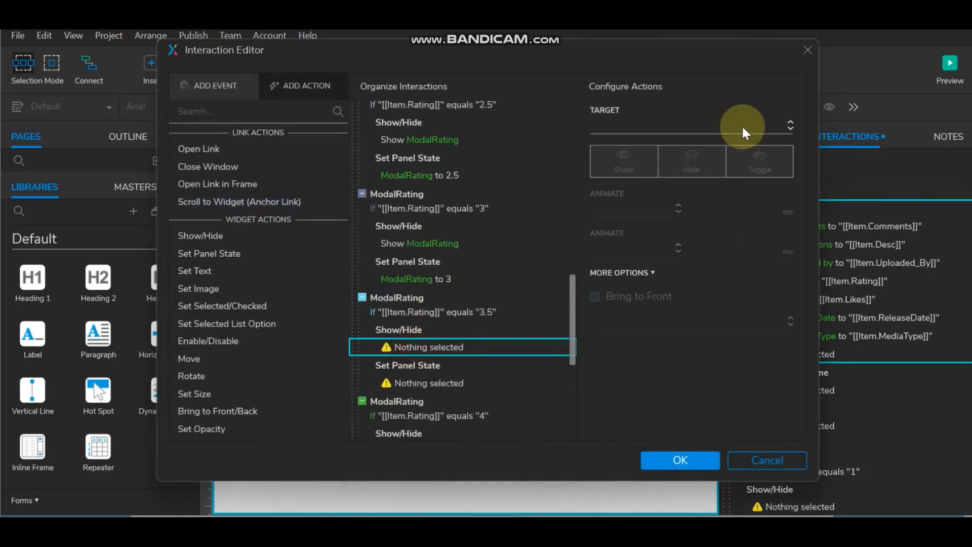
pyautogui.click(714, 121)
pyautogui.write('ra')
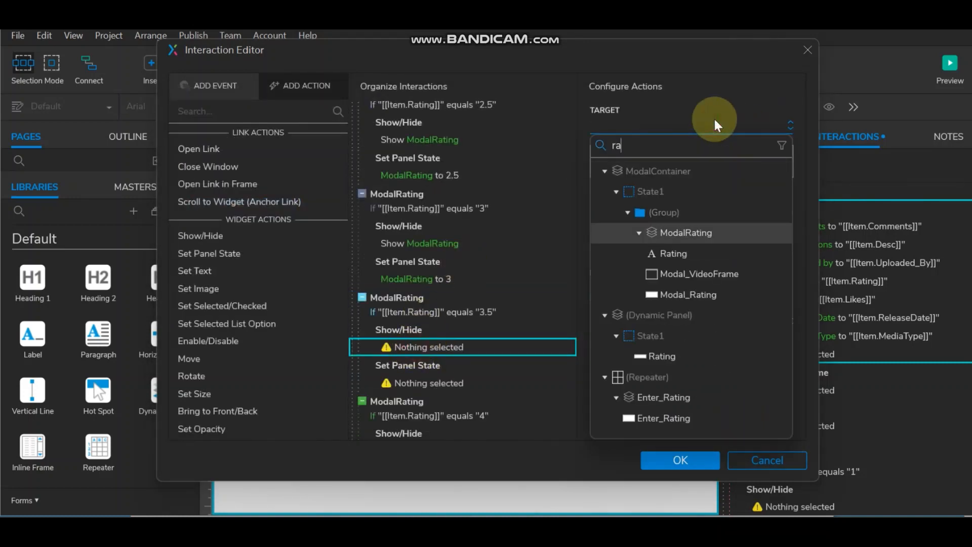
pyautogui.click(712, 231)
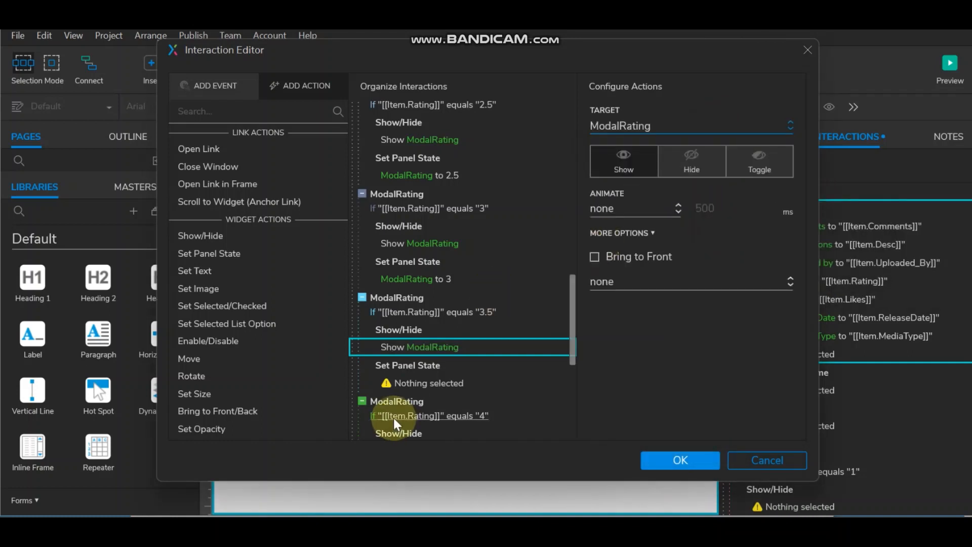
# Step: Target ModalRating in the Set Panel State action of the rating 3.5 case and set its state to 3.5
pyautogui.click(432, 384)
pyautogui.click(663, 125)
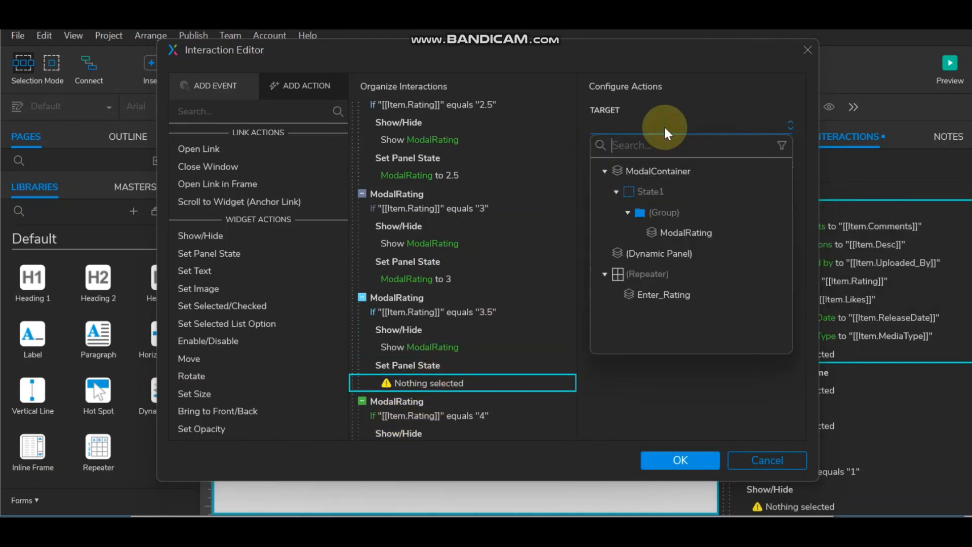
pyautogui.click(667, 233)
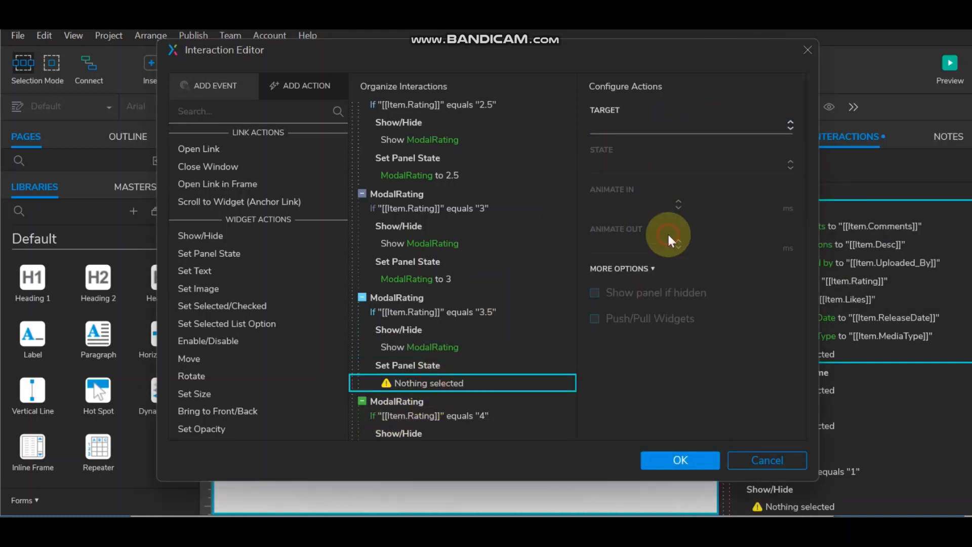
pyautogui.click(660, 162)
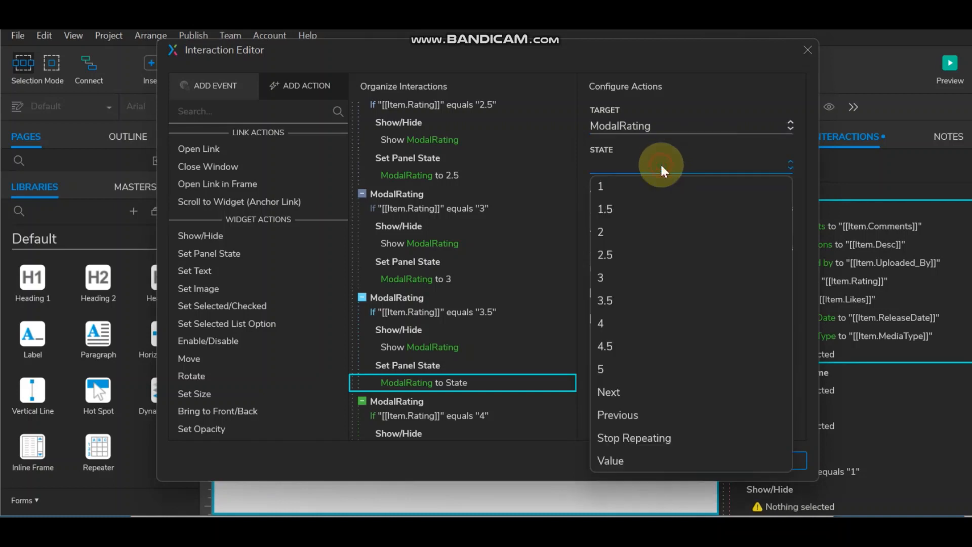
pyautogui.click(653, 299)
# Step: Set the Show/Hide action to show ModalRating in the case where [[Item.Rating]] equals 4
pyautogui.scroll(-5, 510, 320)
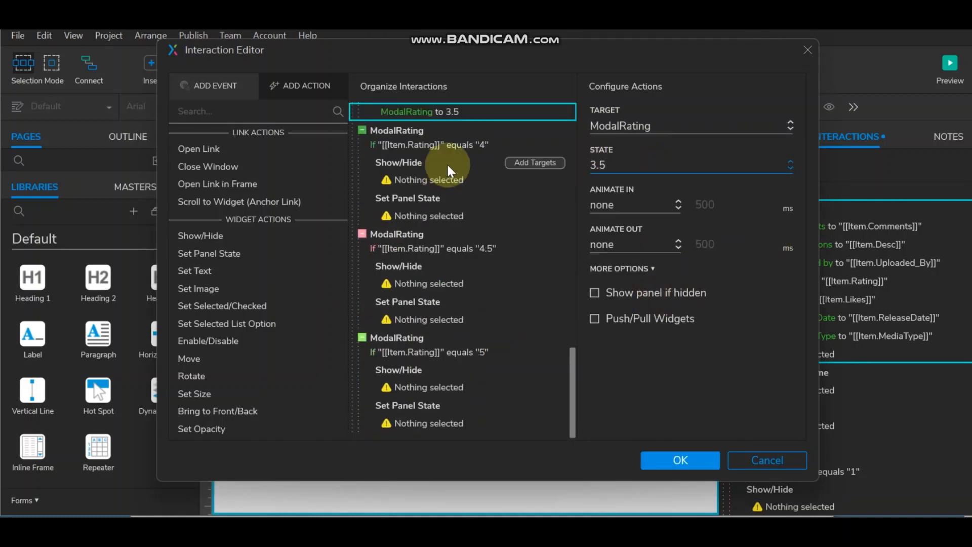
pyautogui.doubleClick(449, 145)
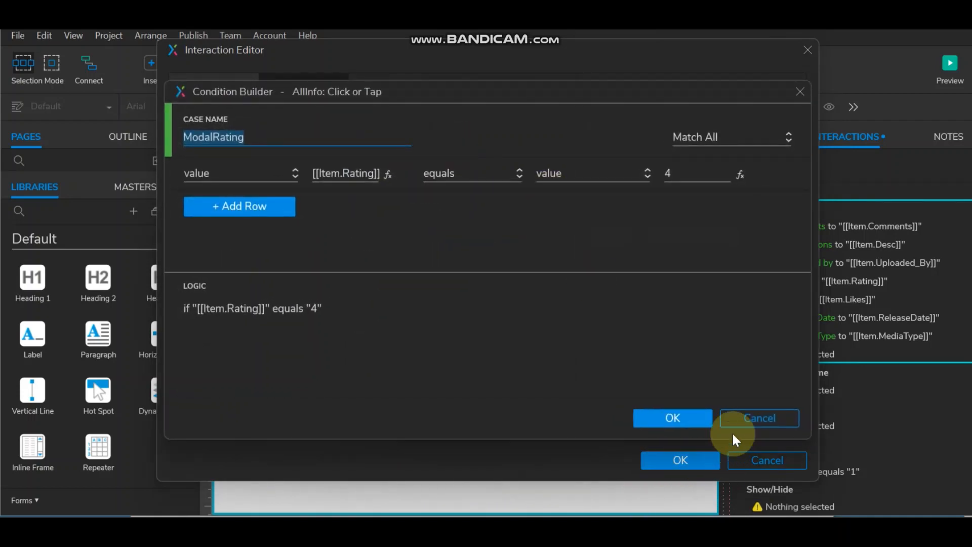
pyautogui.click(736, 421)
pyautogui.click(430, 180)
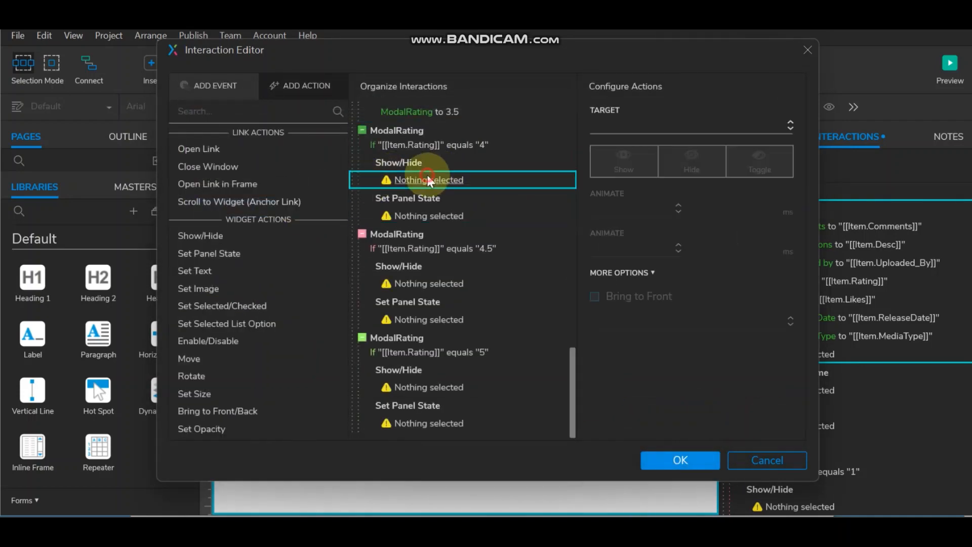
pyautogui.click(676, 124)
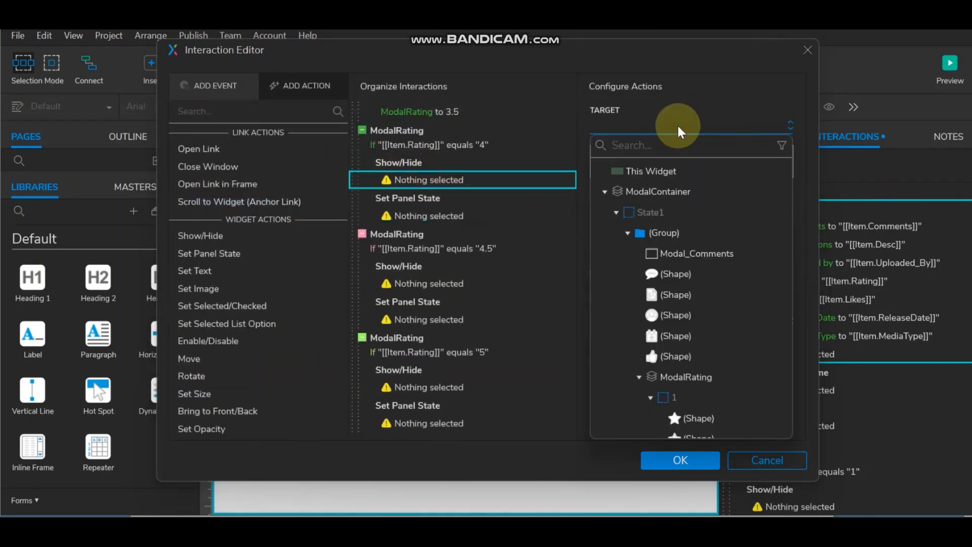
pyautogui.write('ra')
pyautogui.click(693, 233)
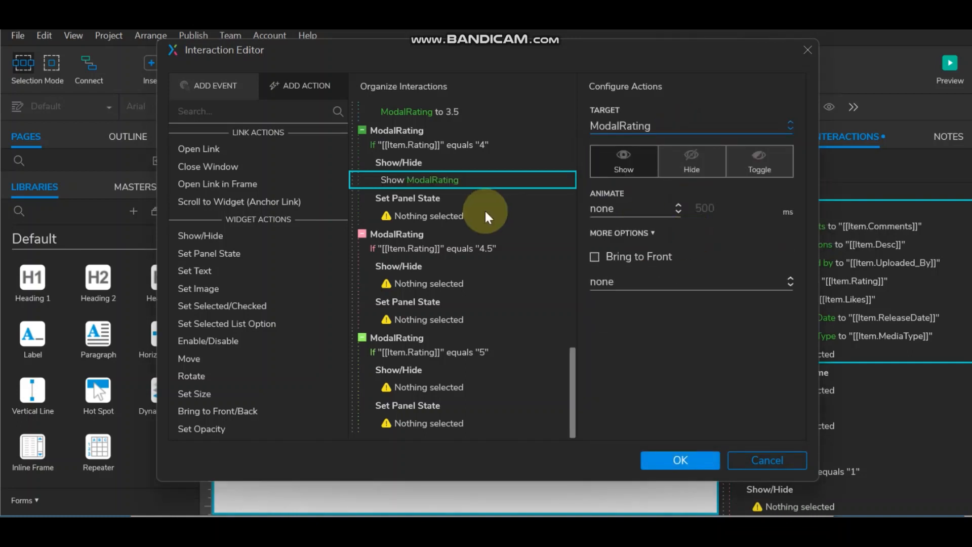
# Step: Target ModalRating in the Set Panel State action of the rating 4 case and set its state to 4
pyautogui.click(431, 216)
pyautogui.click(627, 128)
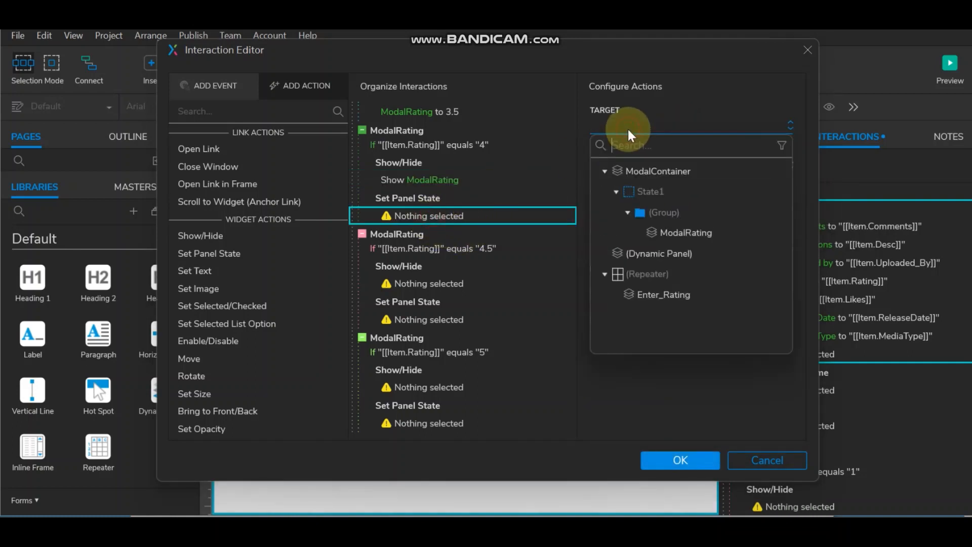
pyautogui.click(666, 231)
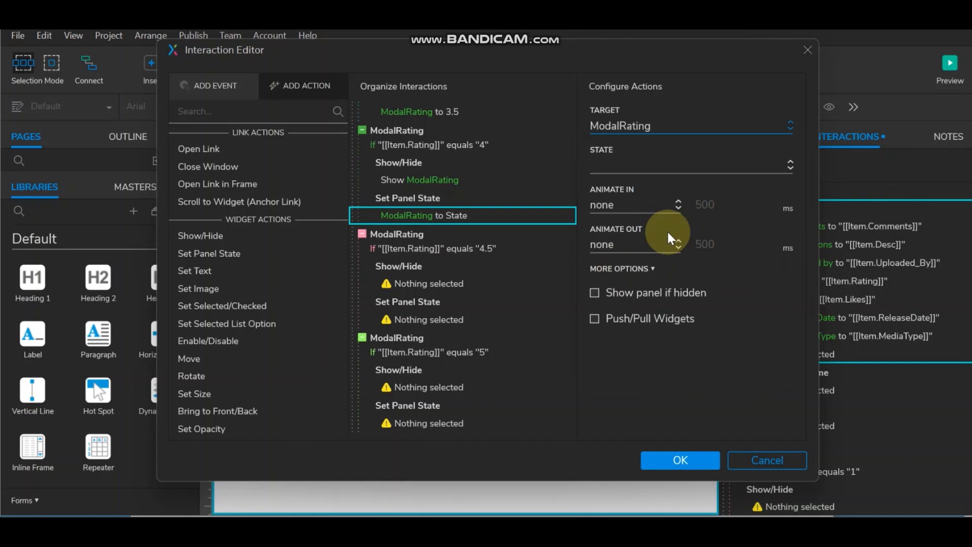
pyautogui.click(612, 161)
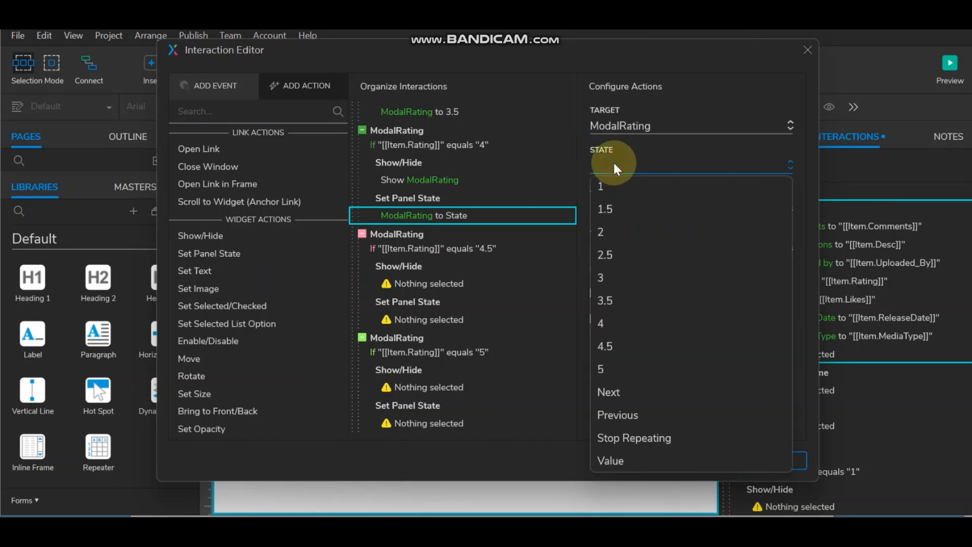
pyautogui.click(626, 323)
# Step: Set the Show/Hide action to show ModalRating in the case where [[Item.Rating]] equals 4.5
pyautogui.click(415, 283)
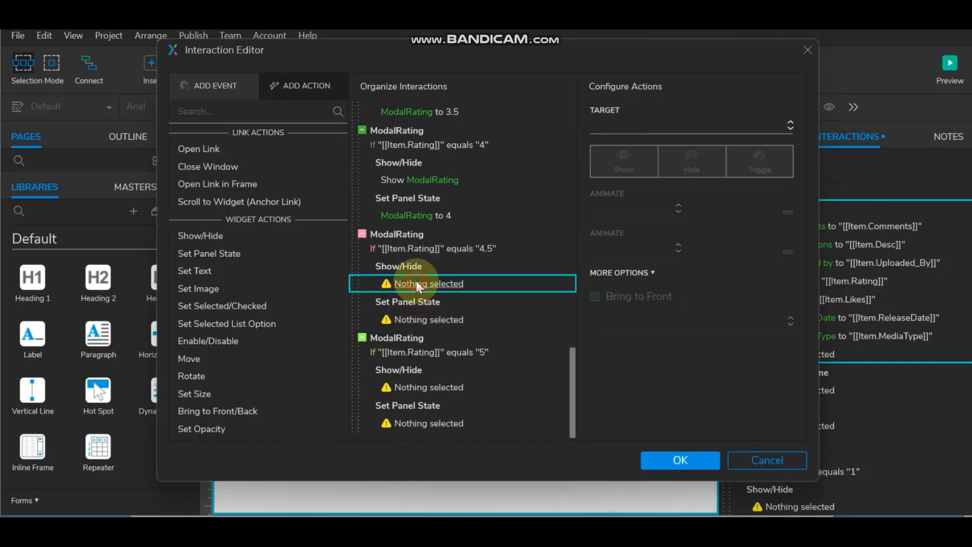
pyautogui.click(642, 127)
pyautogui.write('rat')
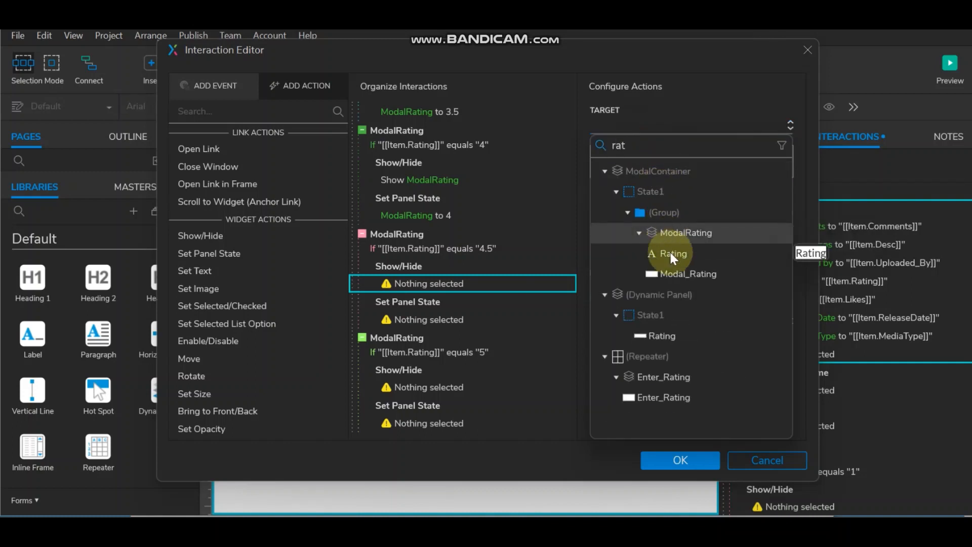
pyautogui.click(683, 236)
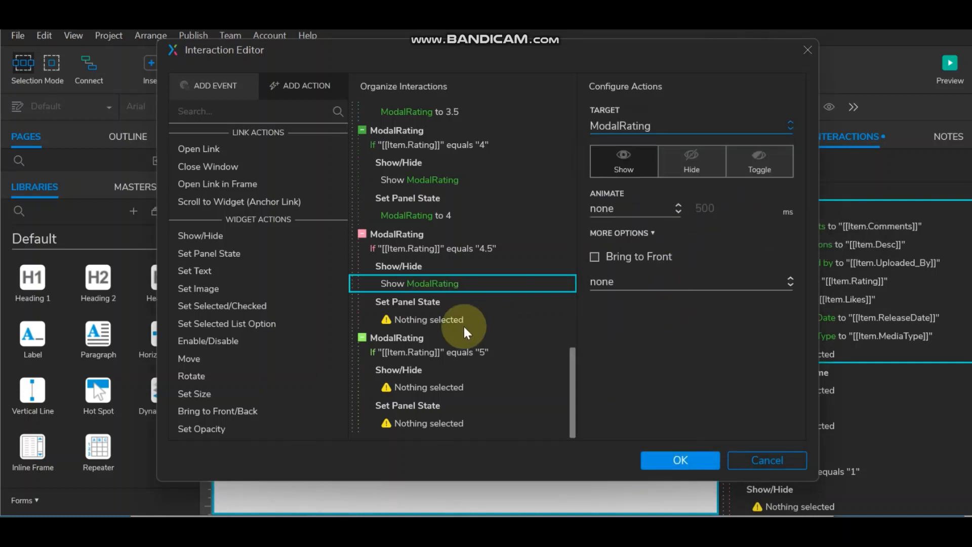
# Step: Target ModalRating in the Set Panel State action of the rating 4.5 case and set its state to 4.5
pyautogui.click(433, 318)
pyautogui.click(630, 130)
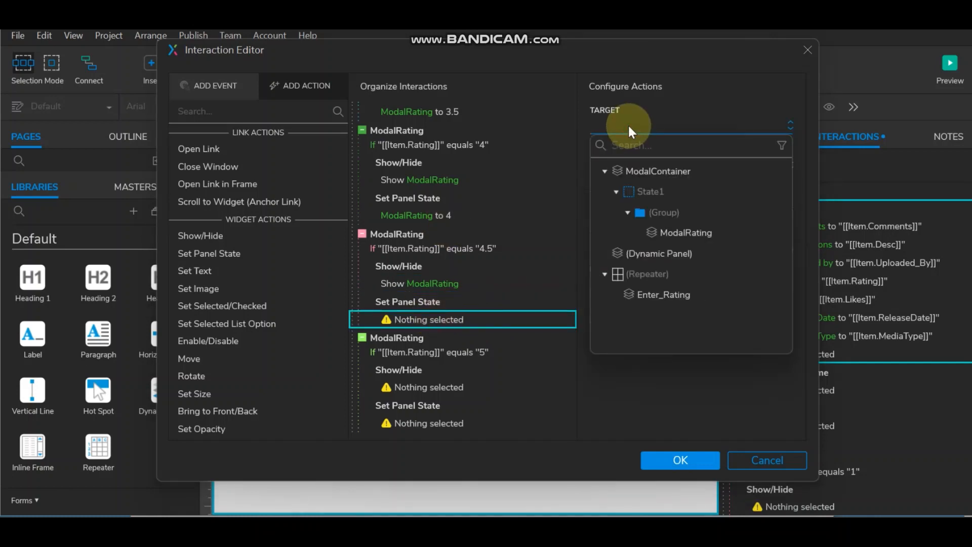
pyautogui.click(656, 230)
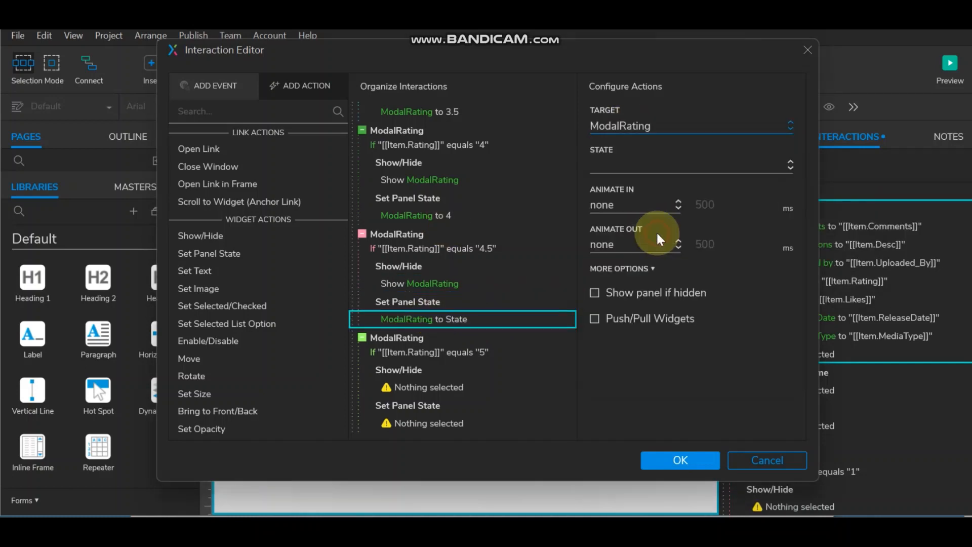
pyautogui.click(645, 165)
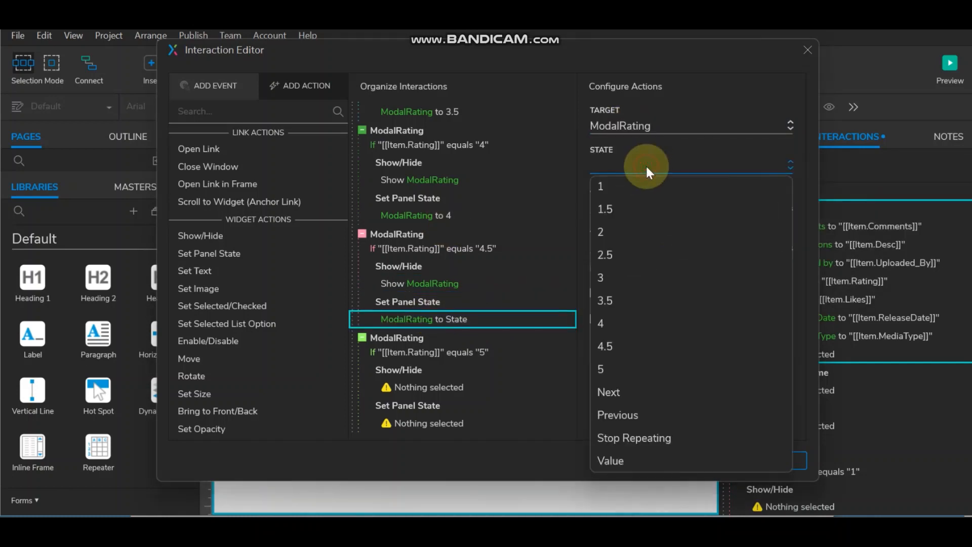
pyautogui.click(646, 344)
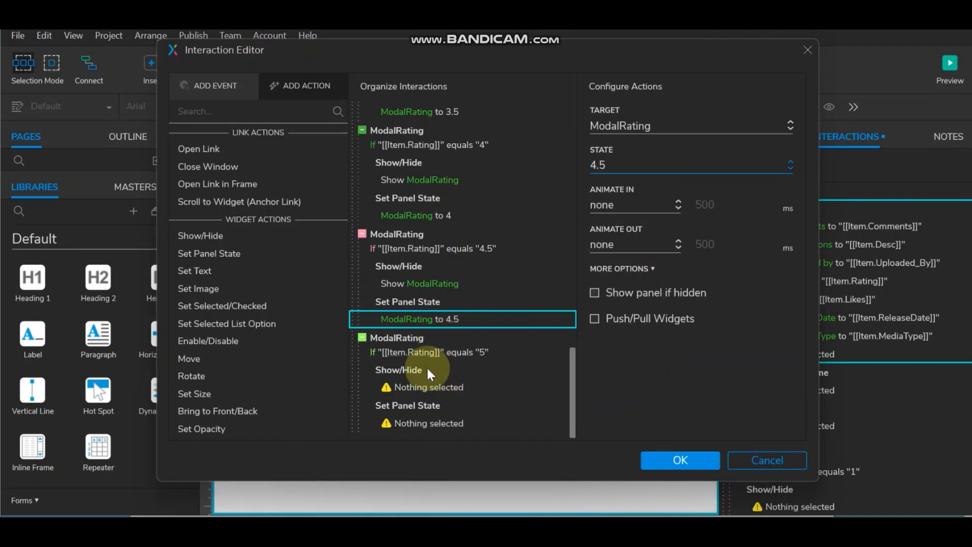
# Step: Set the Show/Hide action to show ModalRating in the case where [[Item.Rating]] equals 5
pyautogui.moveTo(496, 370)
pyautogui.click(428, 387)
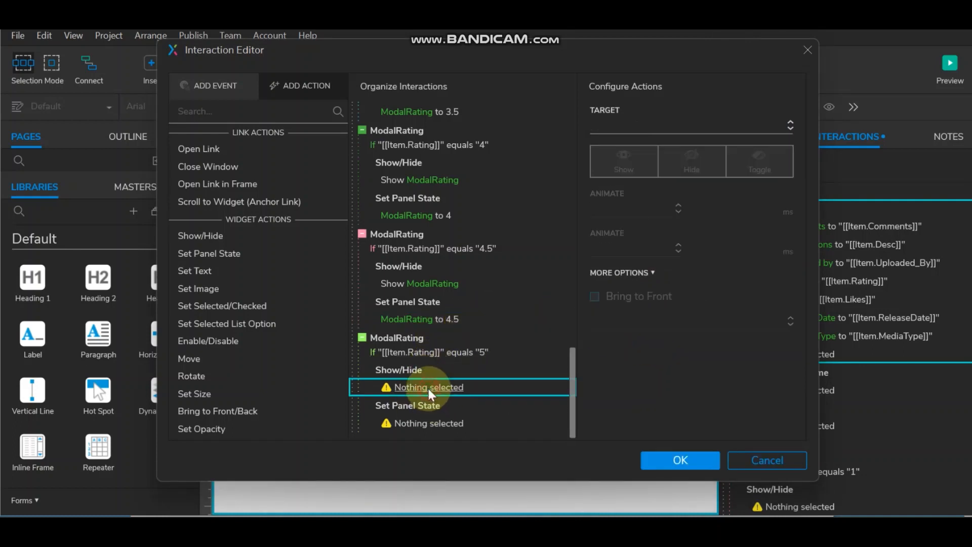
pyautogui.click(641, 127)
pyautogui.write('ra')
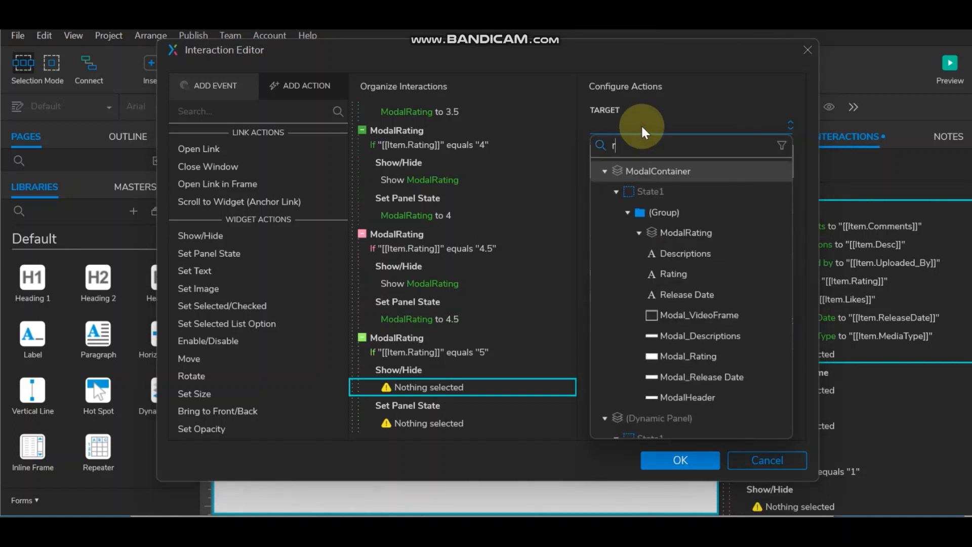
pyautogui.click(678, 233)
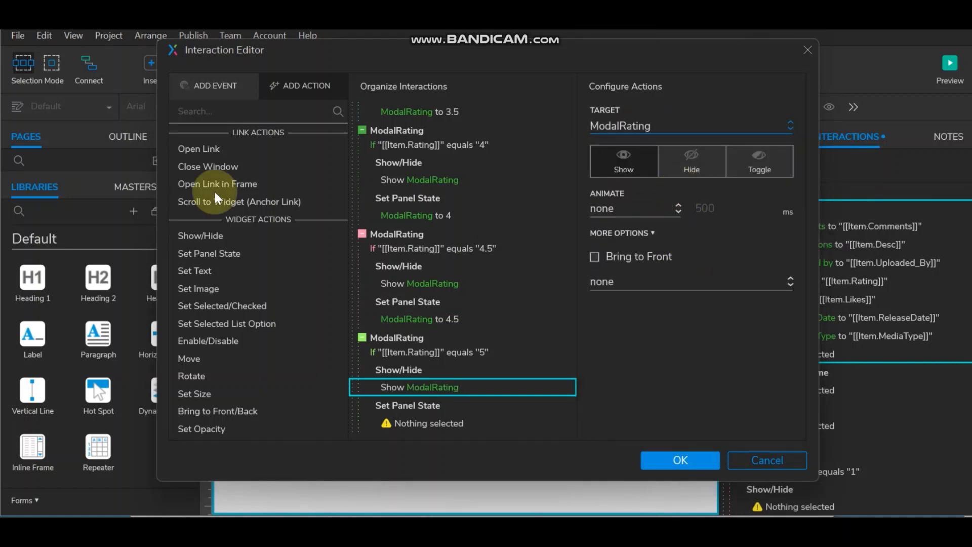
# Step: Target ModalRating in the rating 5 case's Set Panel State action, set its state to 5, and accept the interaction edits
pyautogui.click(431, 423)
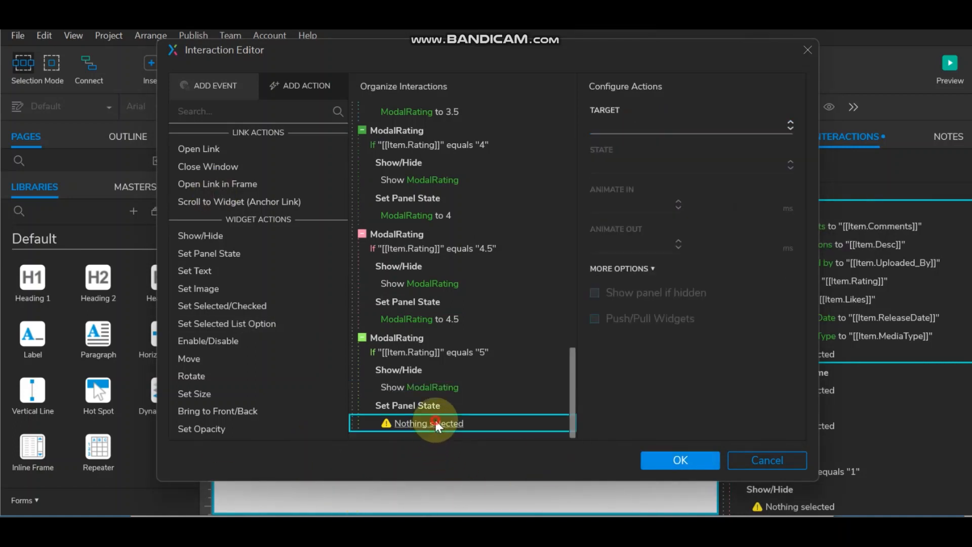
pyautogui.click(663, 121)
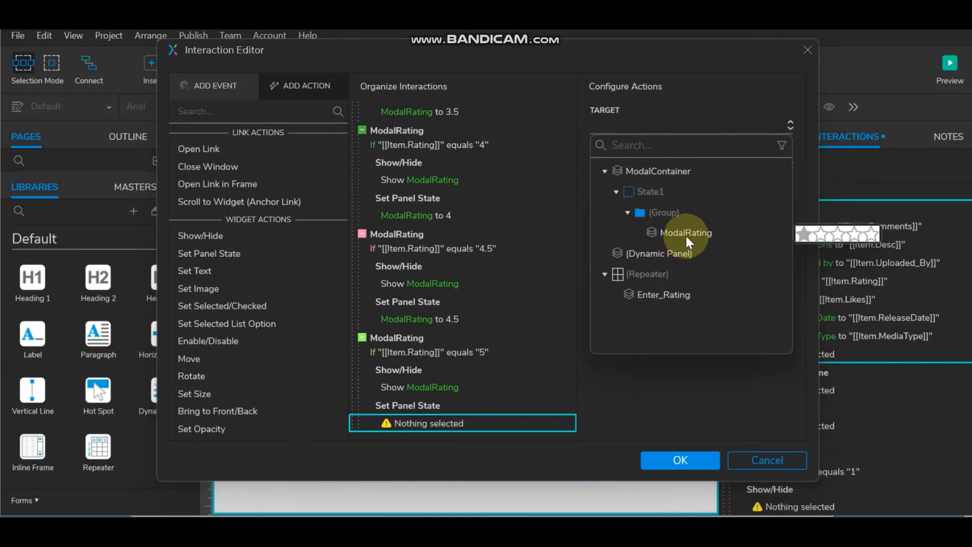
pyautogui.click(658, 232)
pyautogui.click(655, 164)
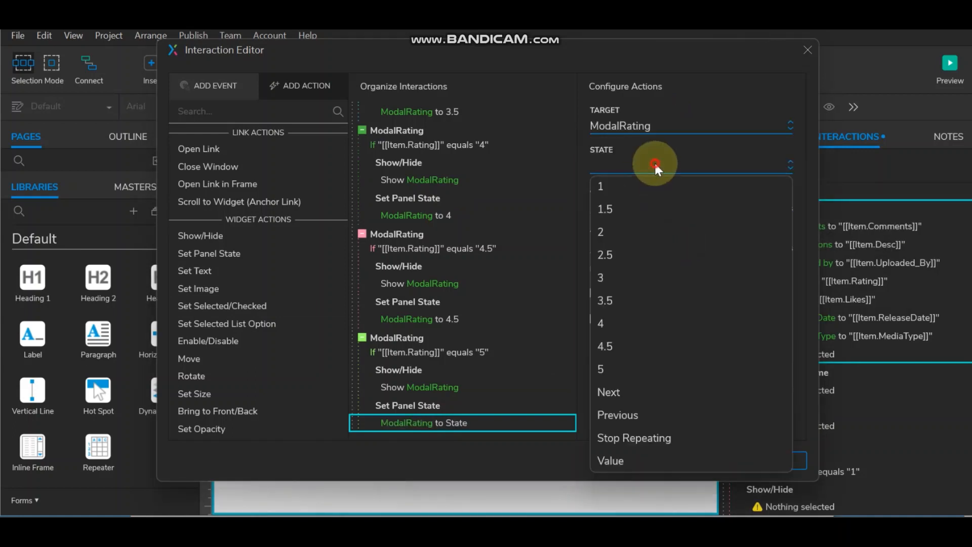
pyautogui.click(651, 369)
pyautogui.scroll(10, 420, 310)
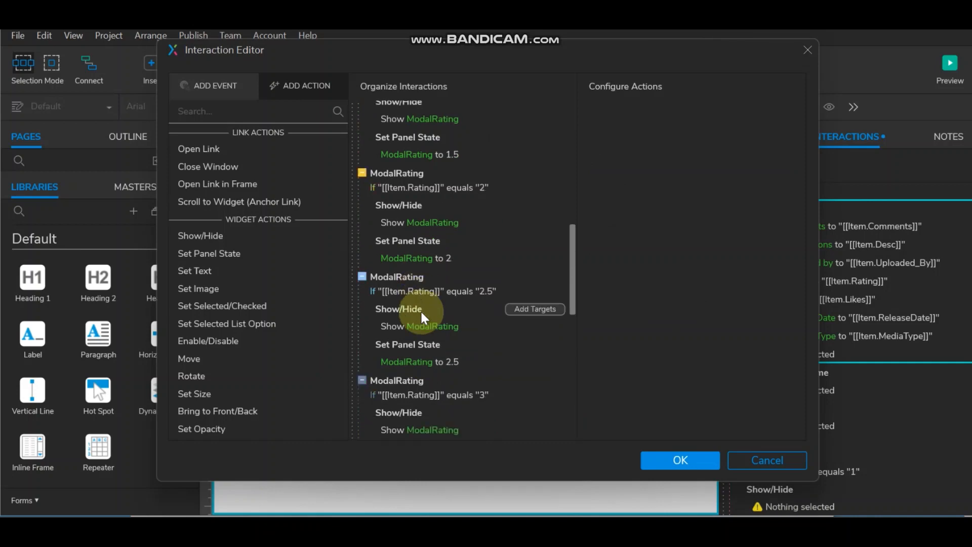
pyautogui.scroll(4, 421, 312)
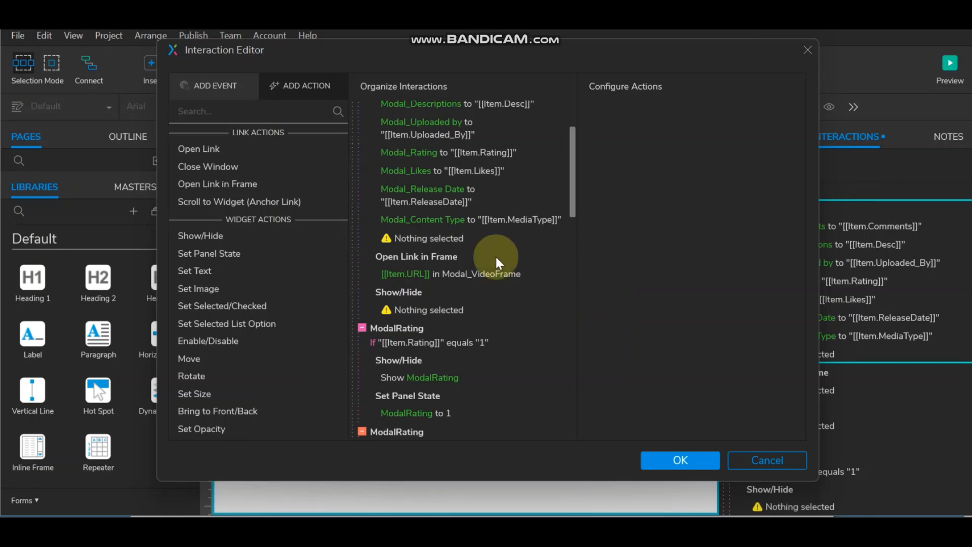
pyautogui.click(682, 460)
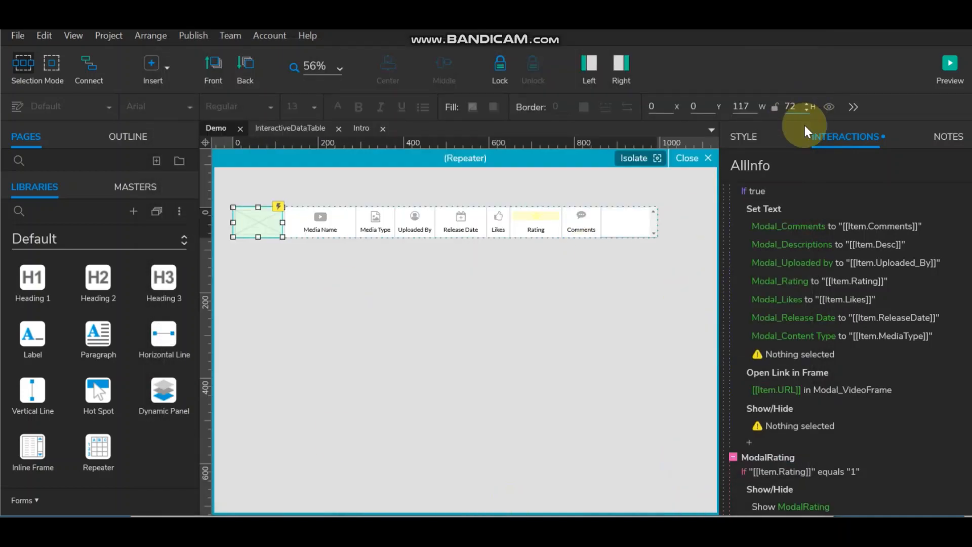
# Step: Leave the repeater's item editing and hide the ModalContainer dynamic panel on the Demo page
pyautogui.scroll(1, 833, 354)
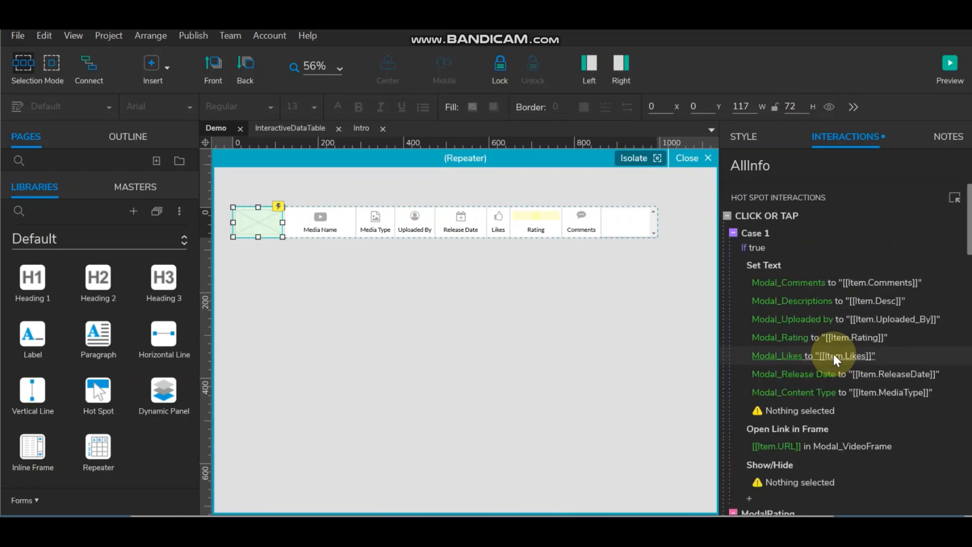
pyautogui.scroll(-5, 833, 354)
pyautogui.scroll(6, 833, 354)
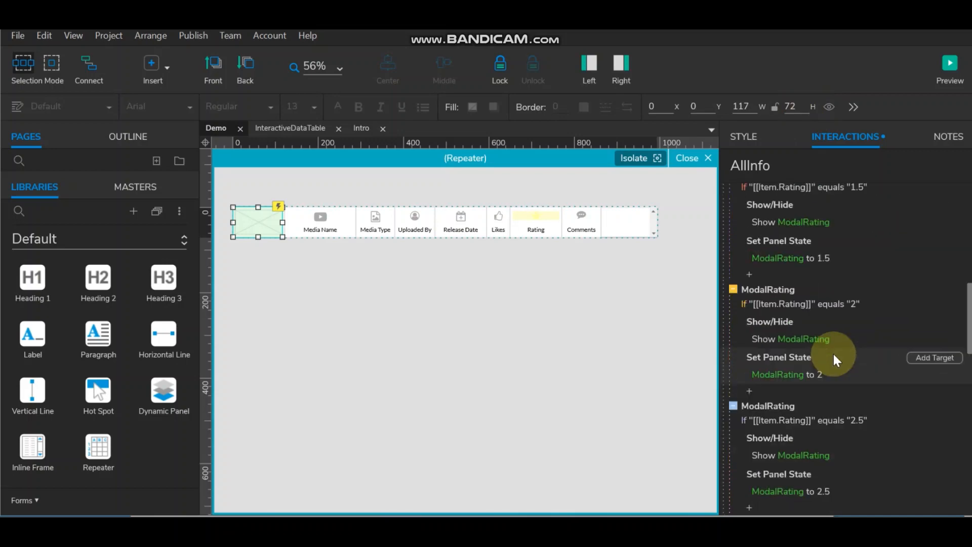
pyautogui.click(681, 154)
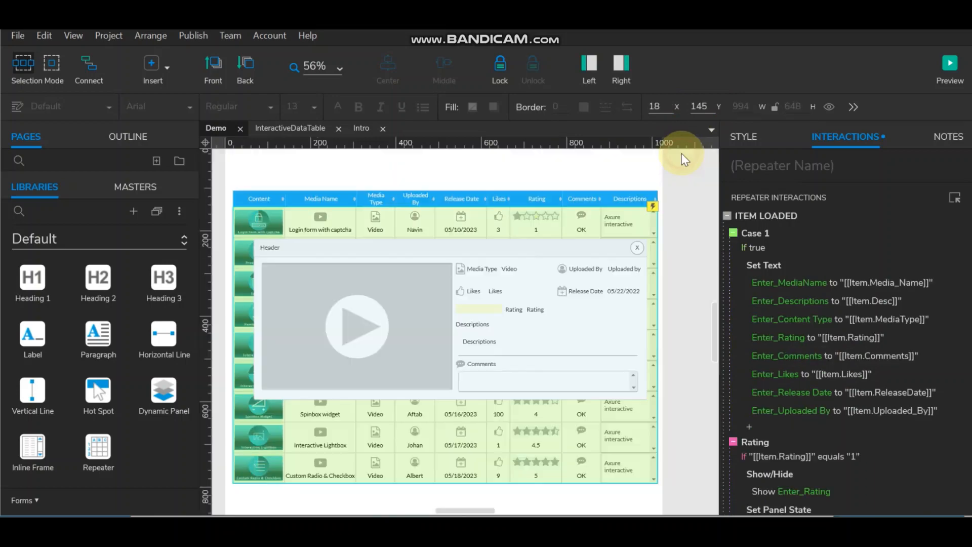
pyautogui.click(340, 257)
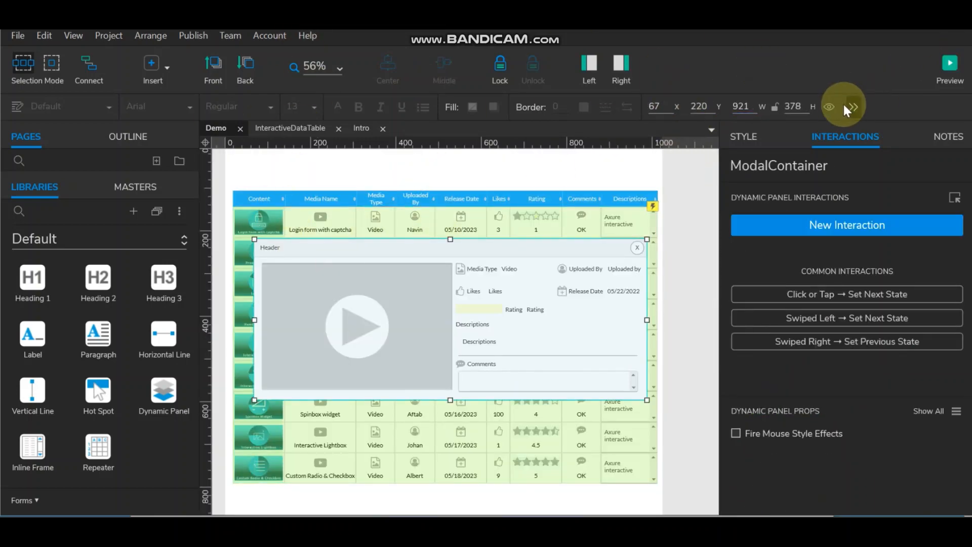
pyautogui.click(828, 107)
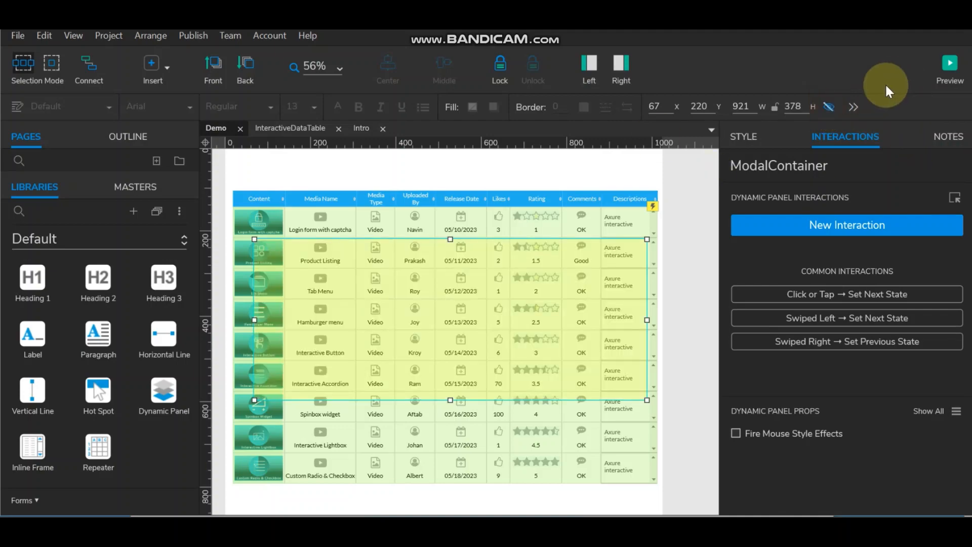
# Step: Preview the Demo page in the browser and examine the media names of the first four table rows
pyautogui.click(950, 68)
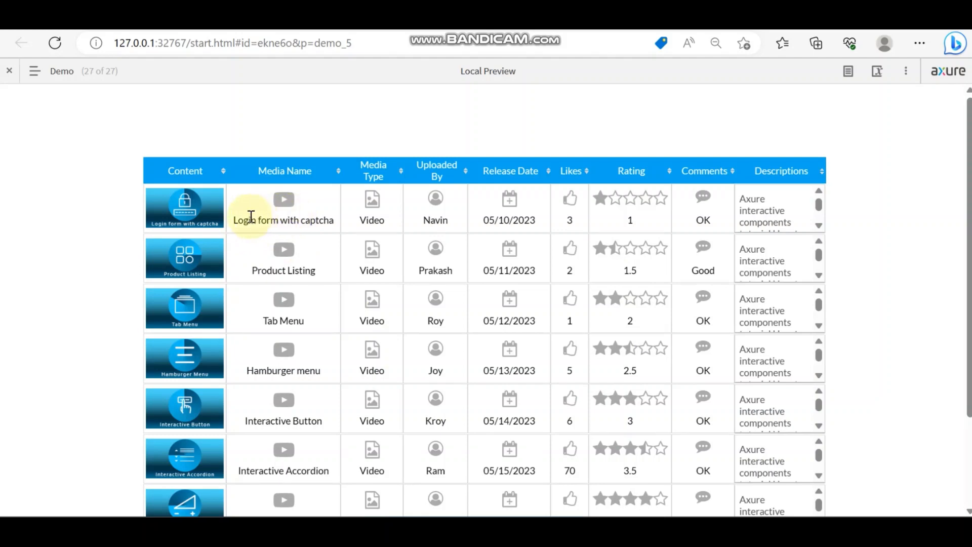
pyautogui.moveTo(248, 220); pyautogui.dragTo(322, 219)
pyautogui.moveTo(264, 270); pyautogui.dragTo(321, 269)
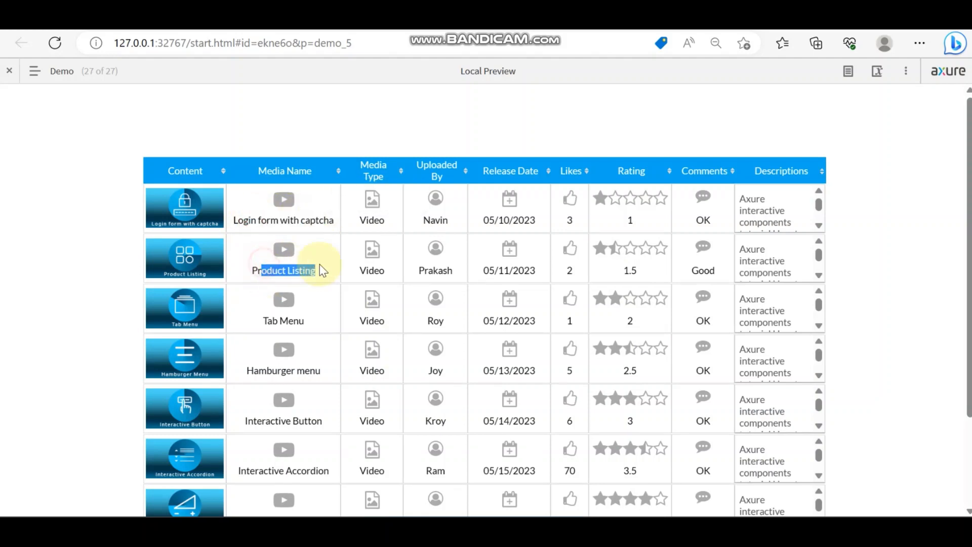
pyautogui.moveTo(267, 321); pyautogui.dragTo(311, 324)
pyautogui.moveTo(264, 371); pyautogui.dragTo(330, 365)
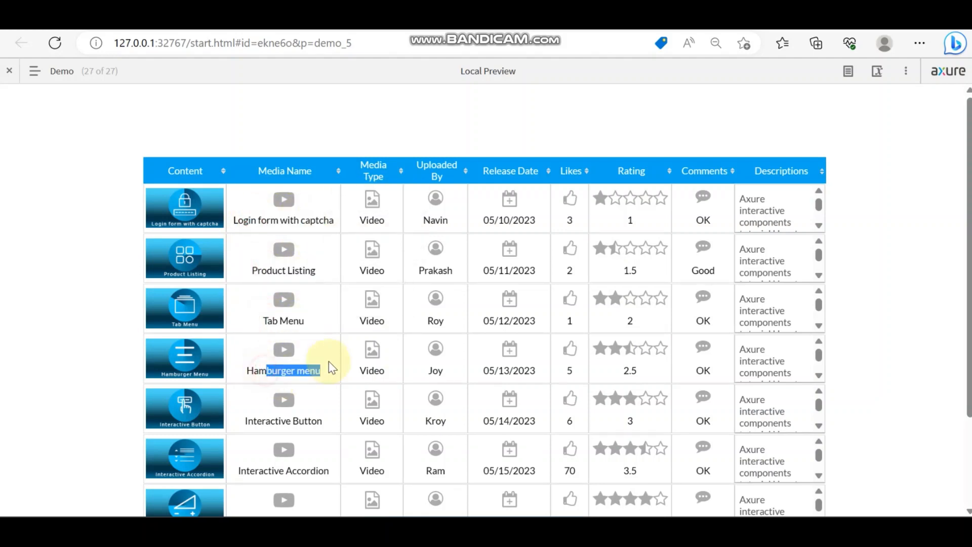
# Step: Test the modal in the preview using the Login form with captcha thumbnail in the Content column
pyautogui.click(181, 213)
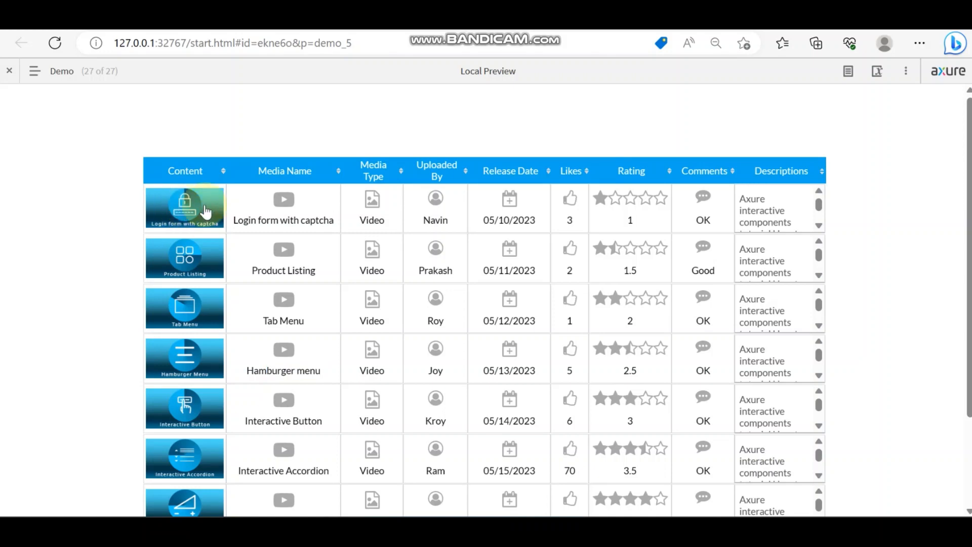
pyautogui.click(205, 208)
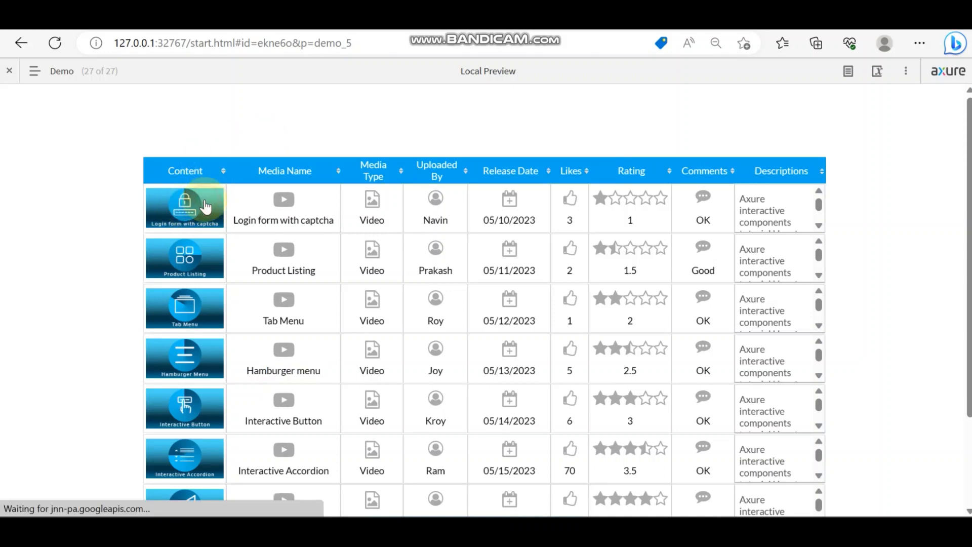
pyautogui.scroll(-2, 205, 207)
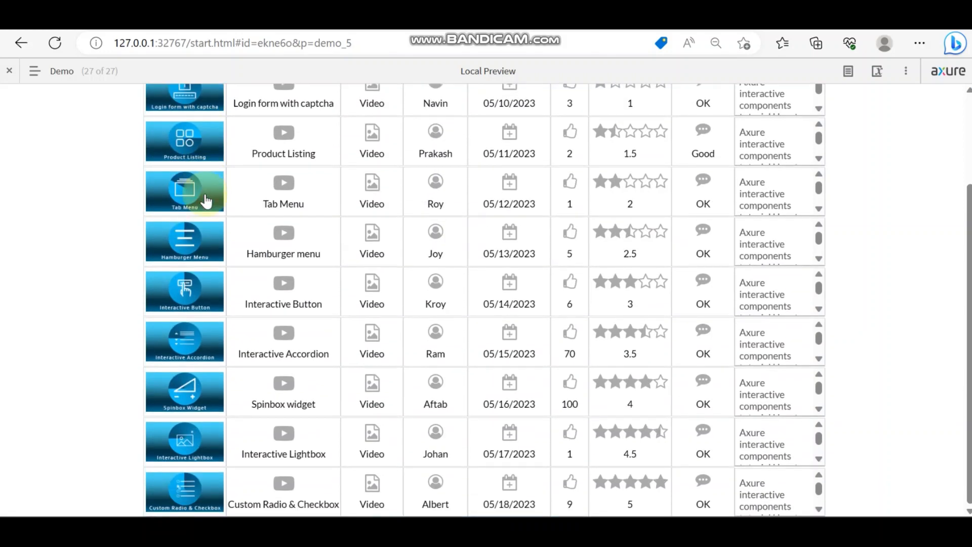
pyautogui.scroll(2, 205, 202)
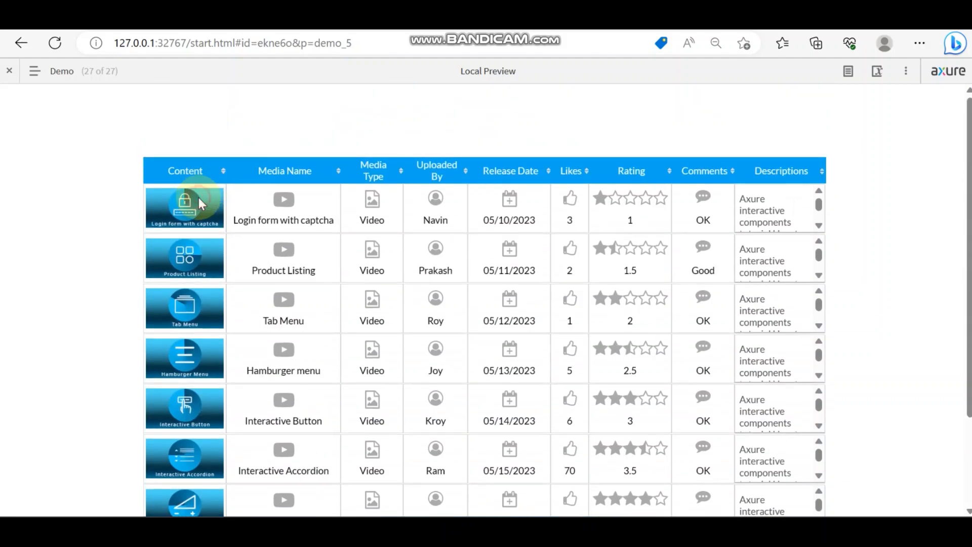
# Step: Switch back to Axure RP, copy the ModalContainer panel's name, and select the AllInfo hot spot inside the repeater
pyautogui.click(185, 526)
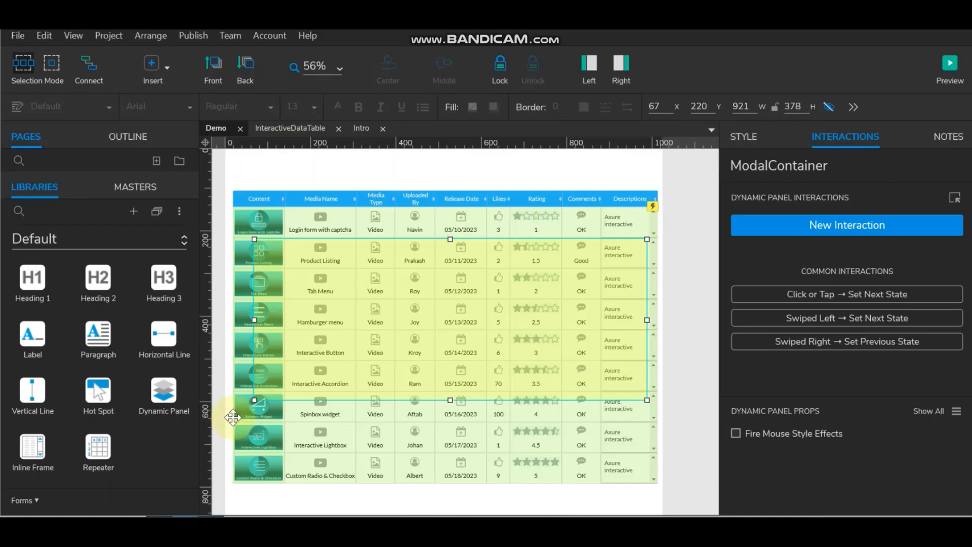
pyautogui.doubleClick(837, 167)
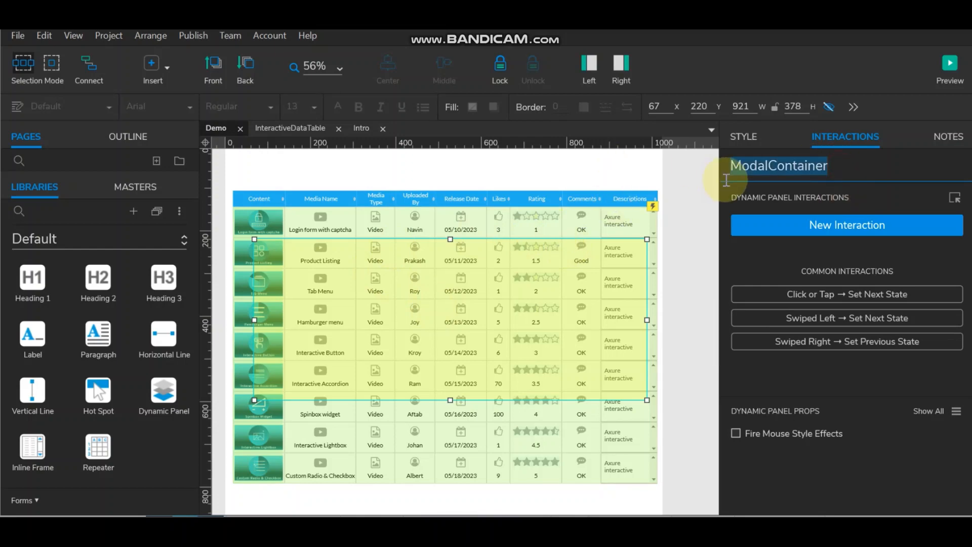
pyautogui.doubleClick(339, 224)
pyautogui.click(266, 221)
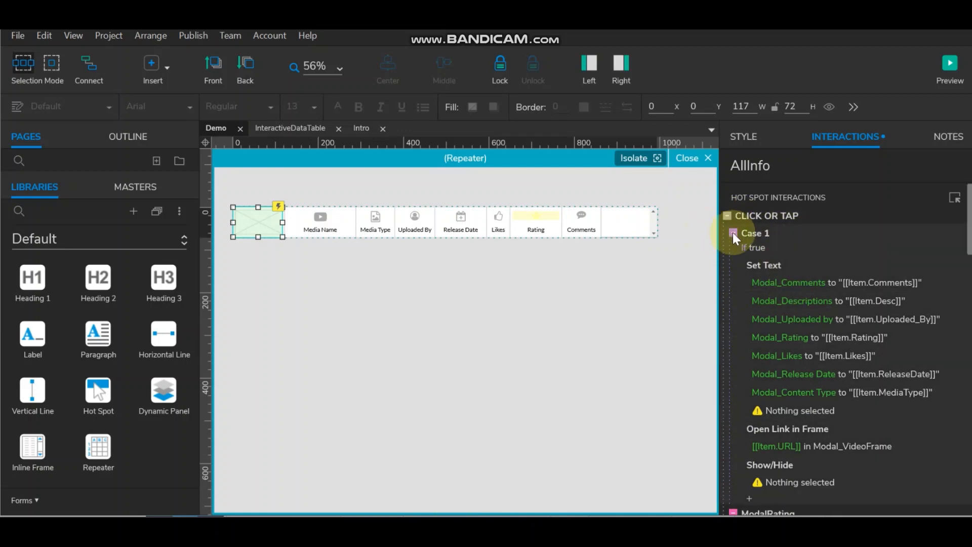
# Step: Target ModalContainer in Case 1's unassigned Show/Hide action, using Show with flip up animation at 50 ms, treated as a lightbox
pyautogui.scroll(-3, 733, 232)
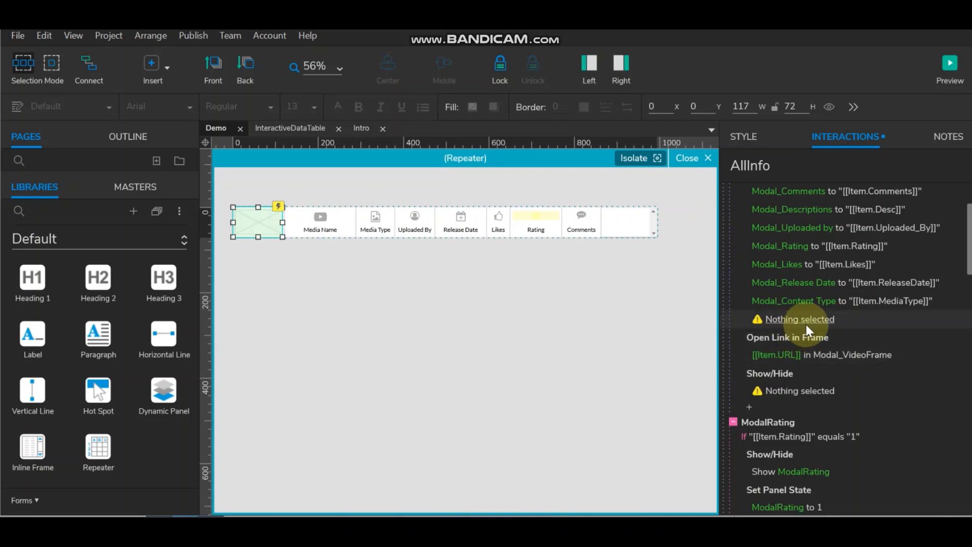
pyautogui.scroll(-15, 836, 378)
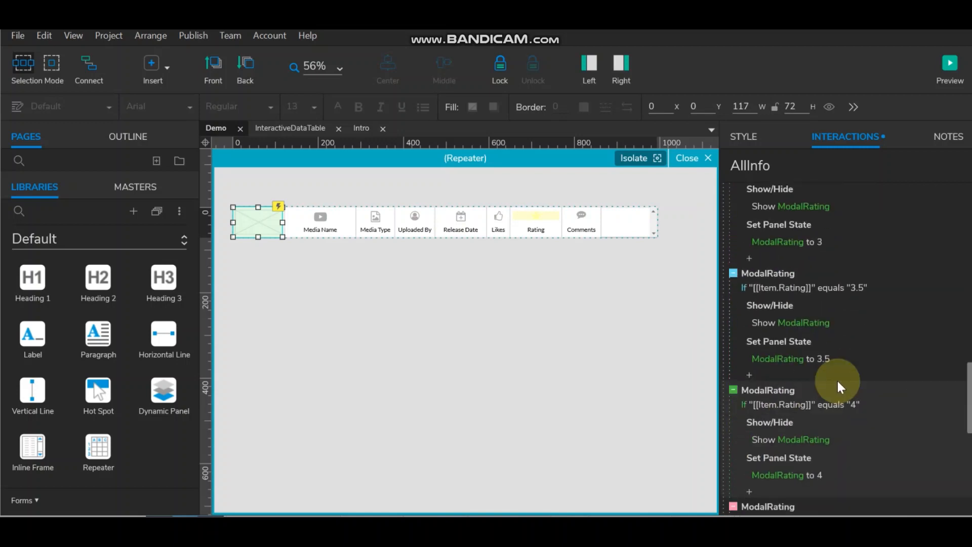
pyautogui.scroll(-6, 837, 380)
pyautogui.scroll(10, 837, 381)
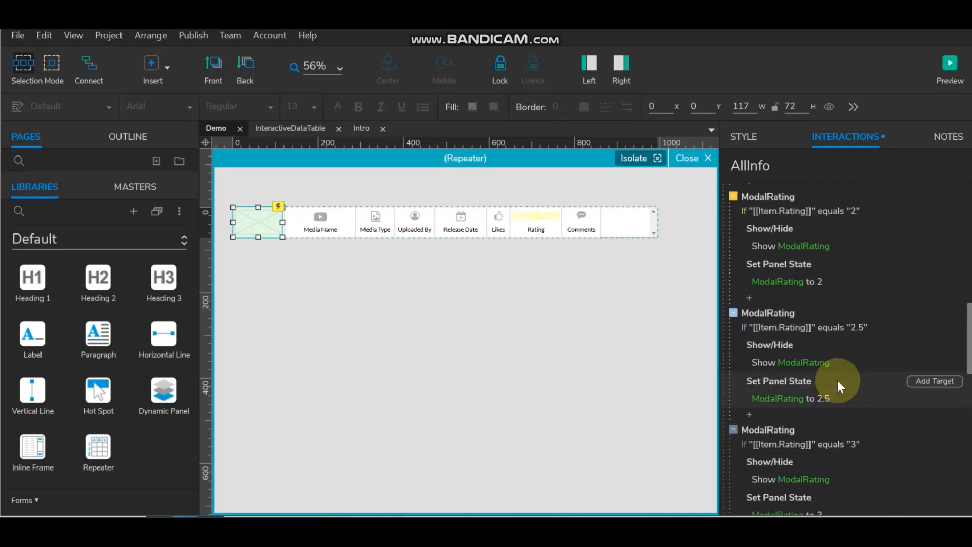
pyautogui.scroll(4, 837, 380)
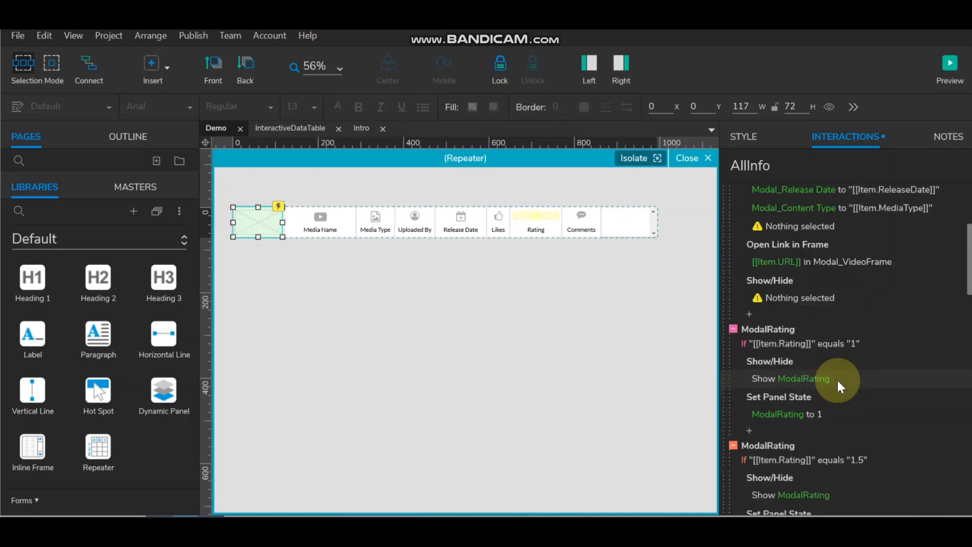
pyautogui.click(796, 302)
pyautogui.click(788, 312)
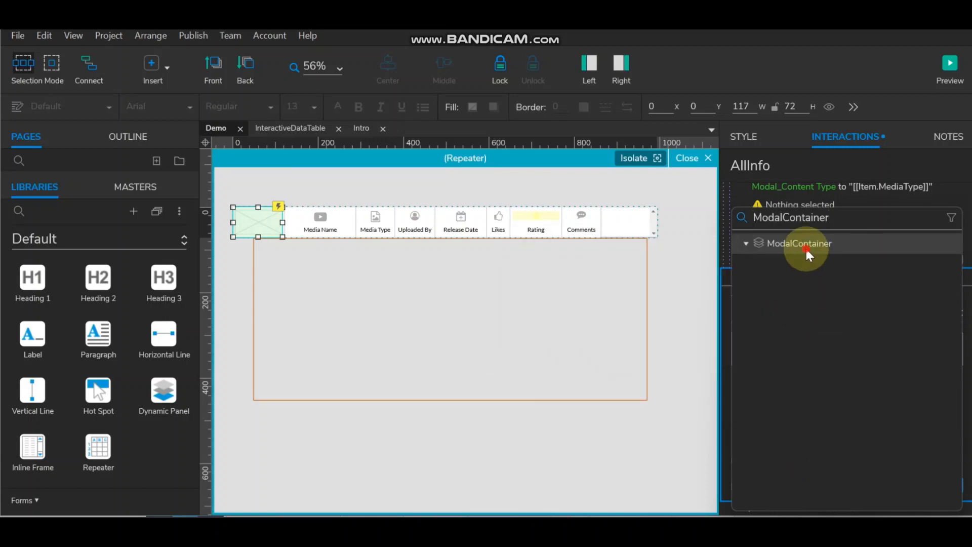
pyautogui.click(805, 247)
pyautogui.click(851, 355)
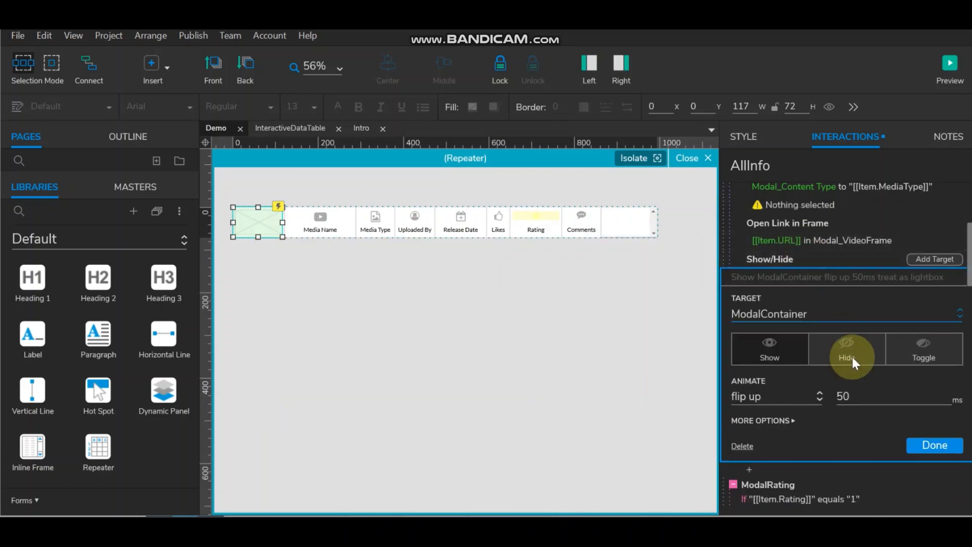
pyautogui.click(936, 444)
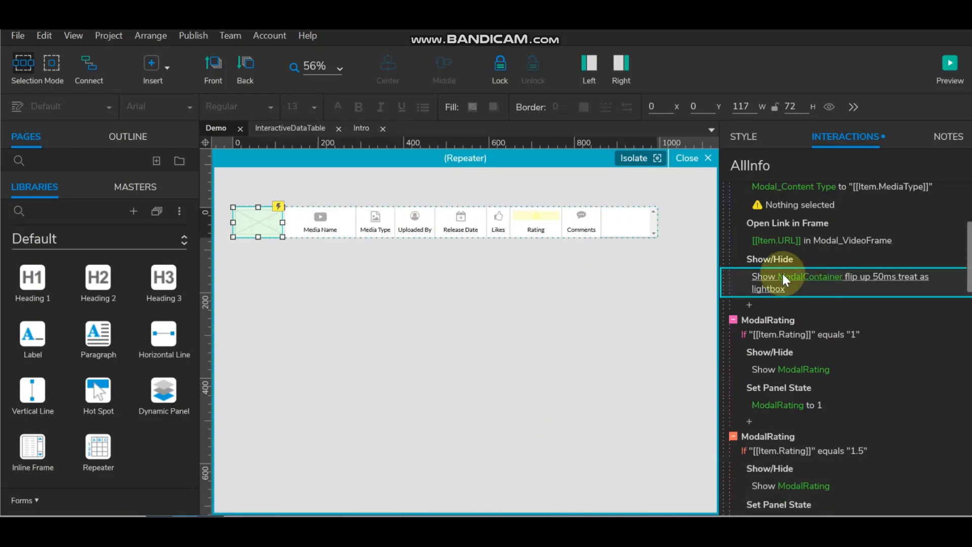
pyautogui.scroll(4, 812, 285)
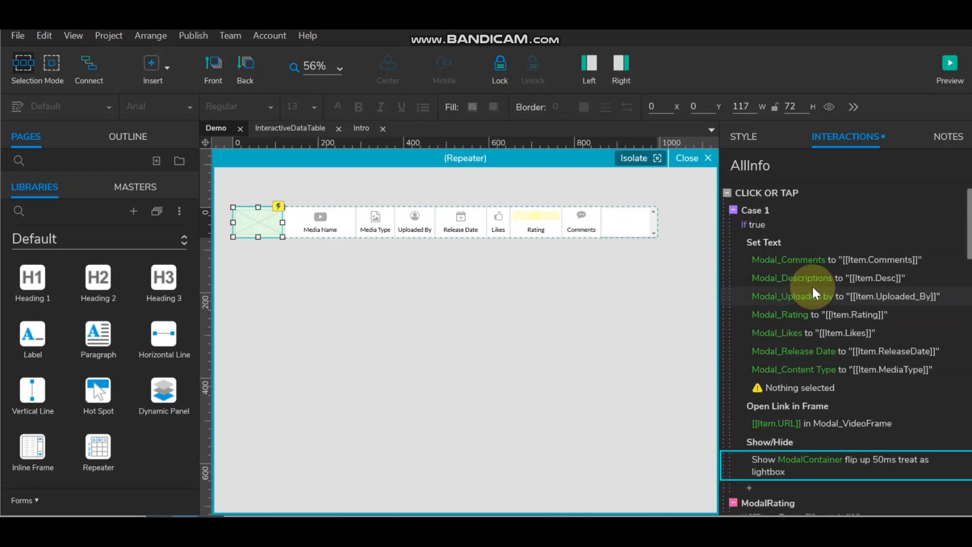
# Step: Preview the Demo page and test the Login form with captcha modal, including playing its video full screen and pausing it
pyautogui.click(950, 63)
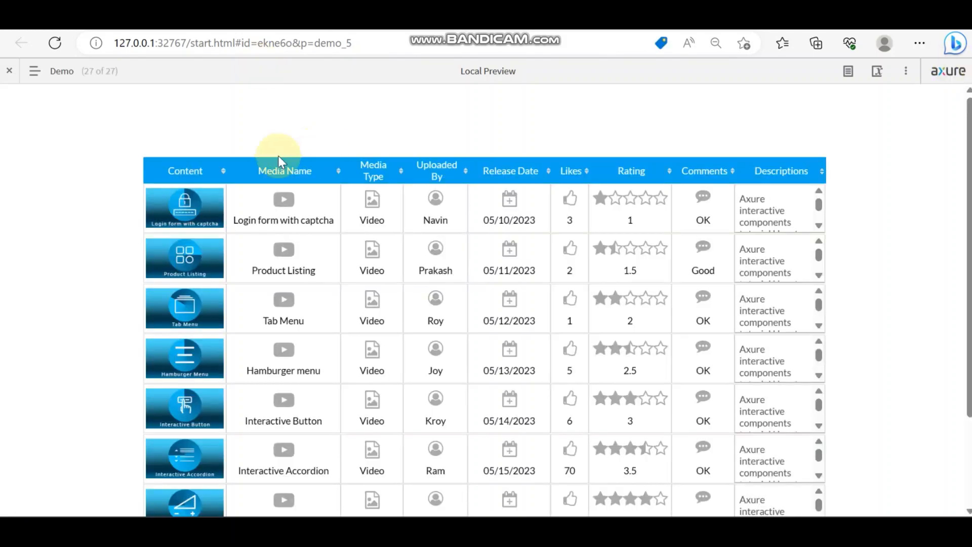
pyautogui.click(175, 204)
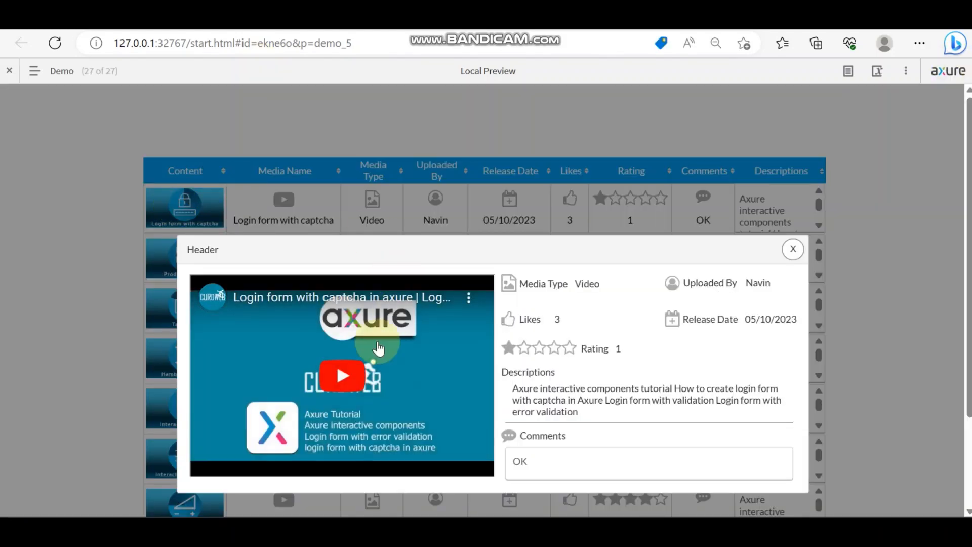
pyautogui.click(338, 386)
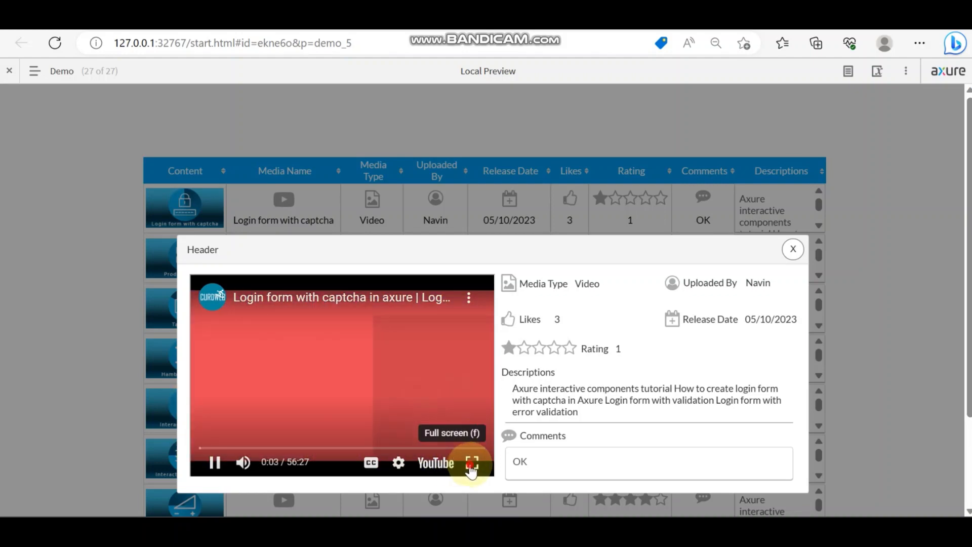
pyautogui.click(471, 463)
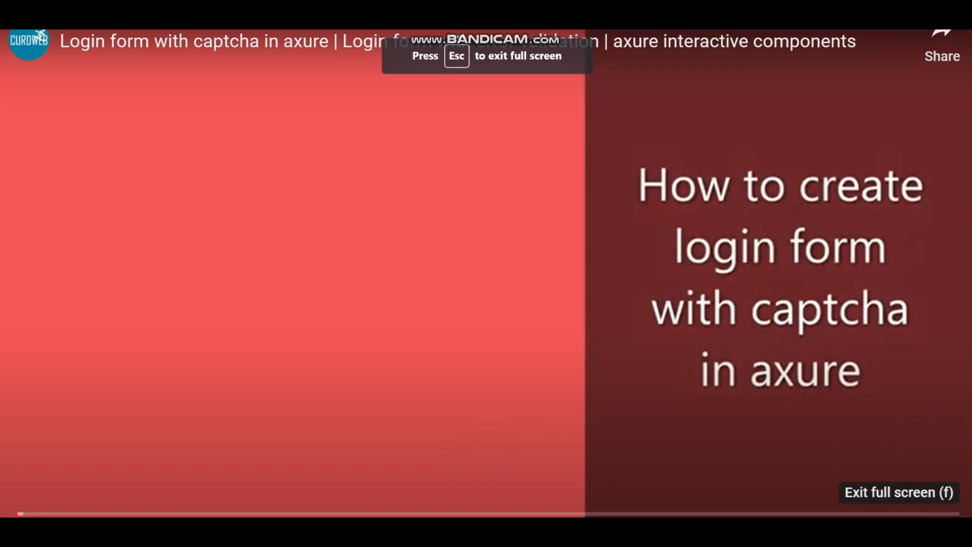
pyautogui.press('Escape')
pyautogui.click(214, 461)
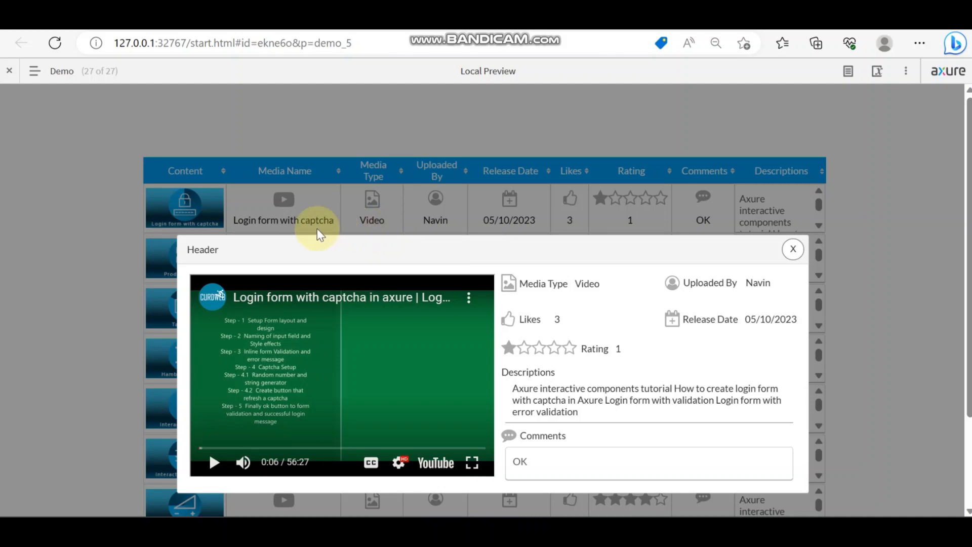
pyautogui.moveTo(218, 249); pyautogui.dragTo(187, 247)
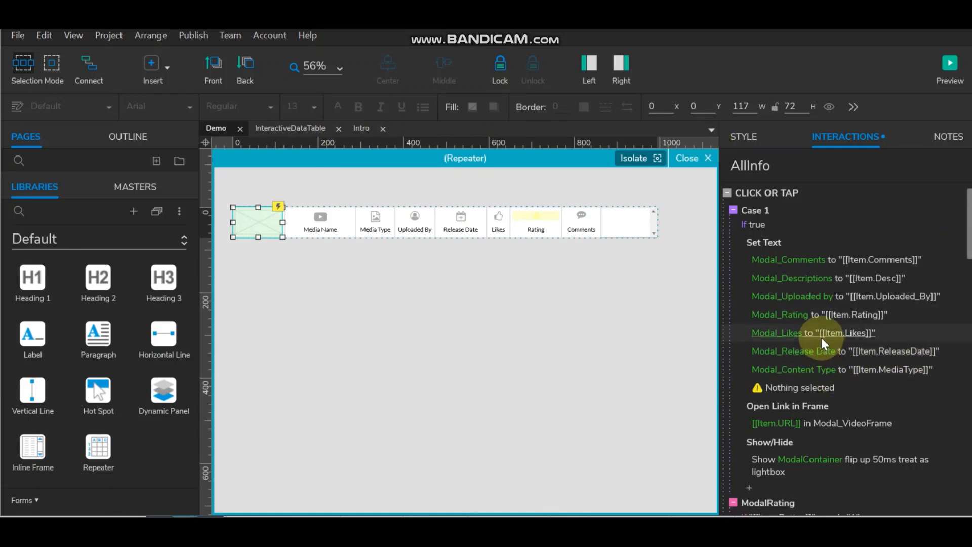
# Step: Target ModalHeader in the unassigned Set Text entry of the AllInfo hot spot's Case 1
pyautogui.click(789, 388)
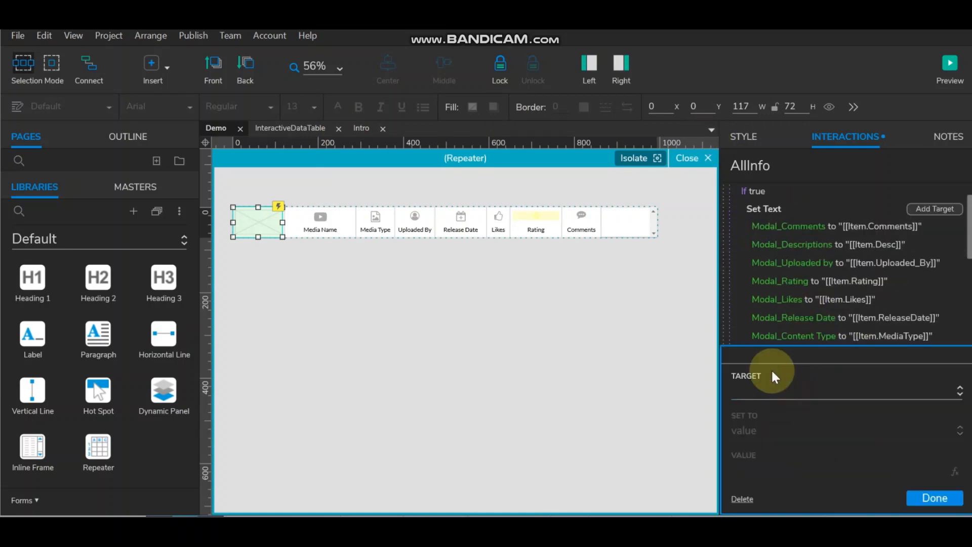
pyautogui.click(771, 395)
pyautogui.write('Mo')
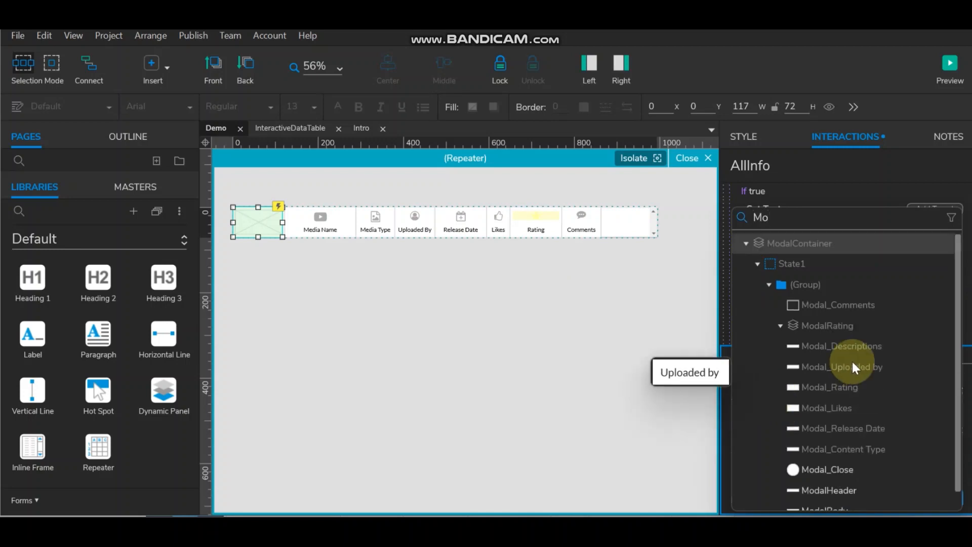
pyautogui.click(833, 491)
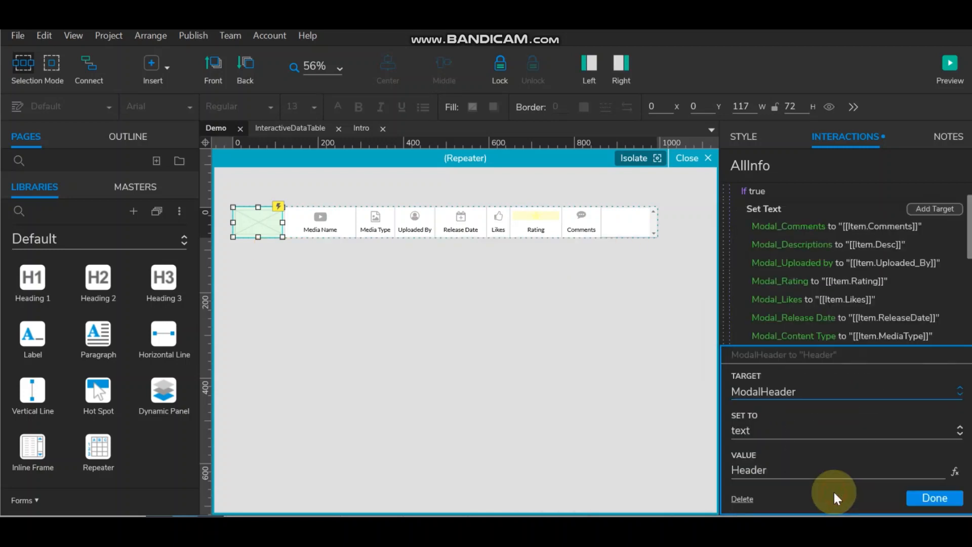
# Step: Replace ModalHeader's text value with the repeater variable [[Item.Media_Name]] and accept the Set Text edit
pyautogui.click(956, 474)
pyautogui.moveTo(304, 130); pyautogui.dragTo(111, 132)
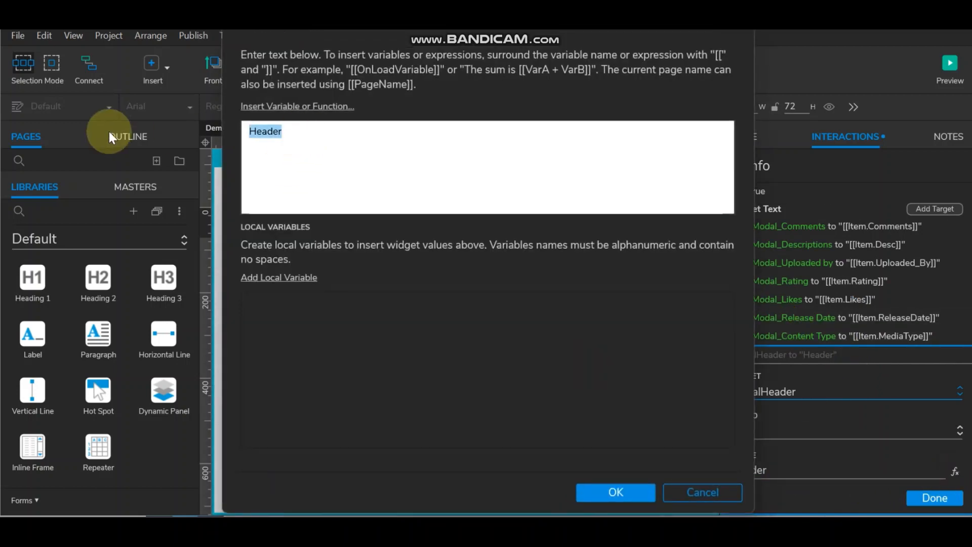
pyautogui.press('BackSpace')
pyautogui.click(263, 107)
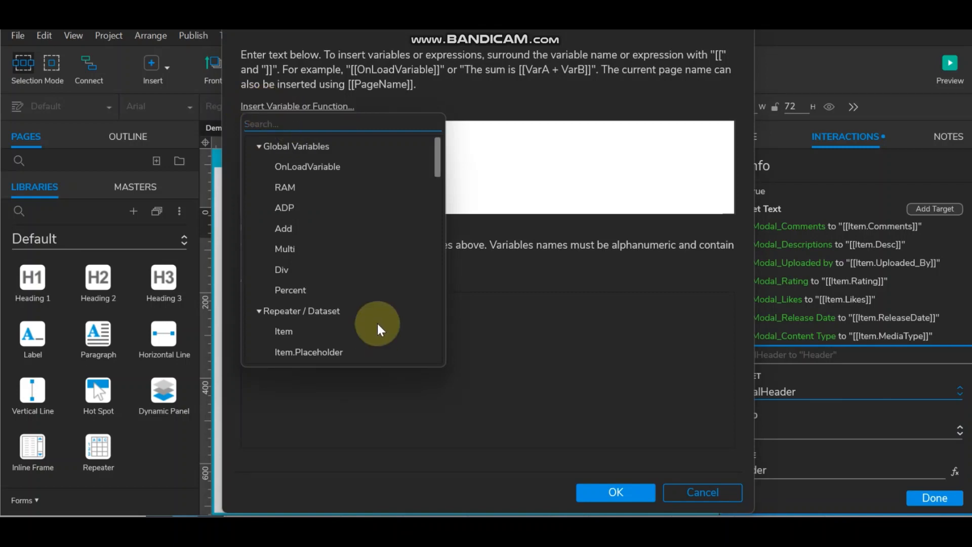
pyautogui.scroll(-2, 378, 327)
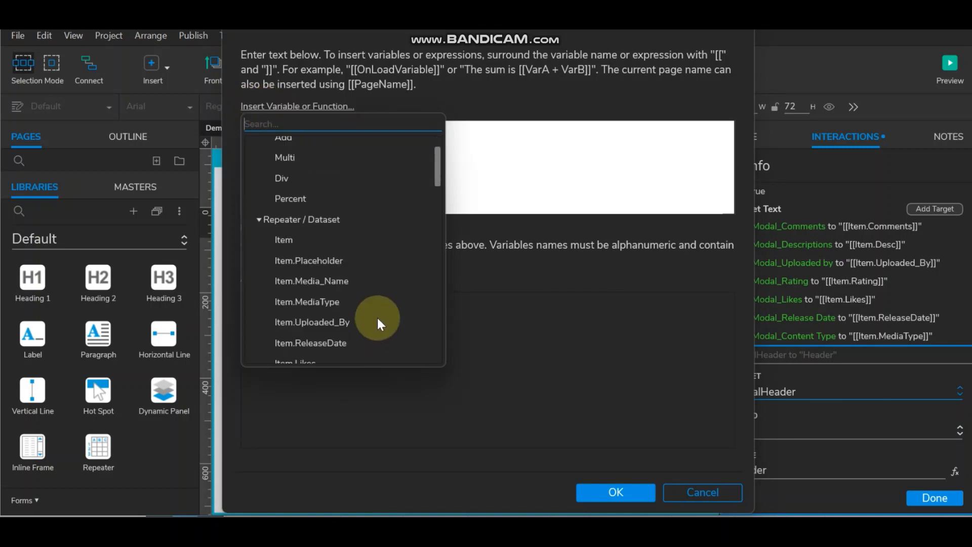
pyautogui.click(329, 281)
pyautogui.click(607, 491)
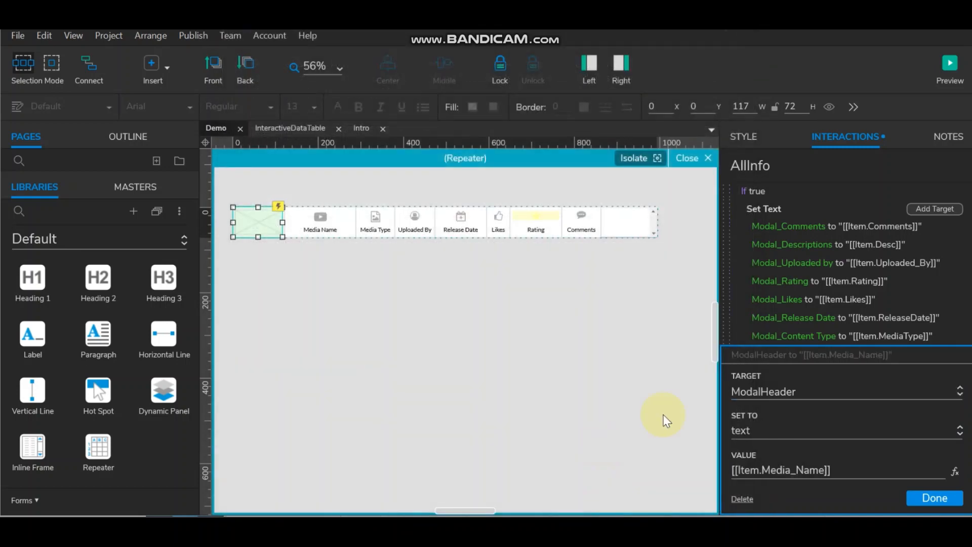
pyautogui.click(928, 500)
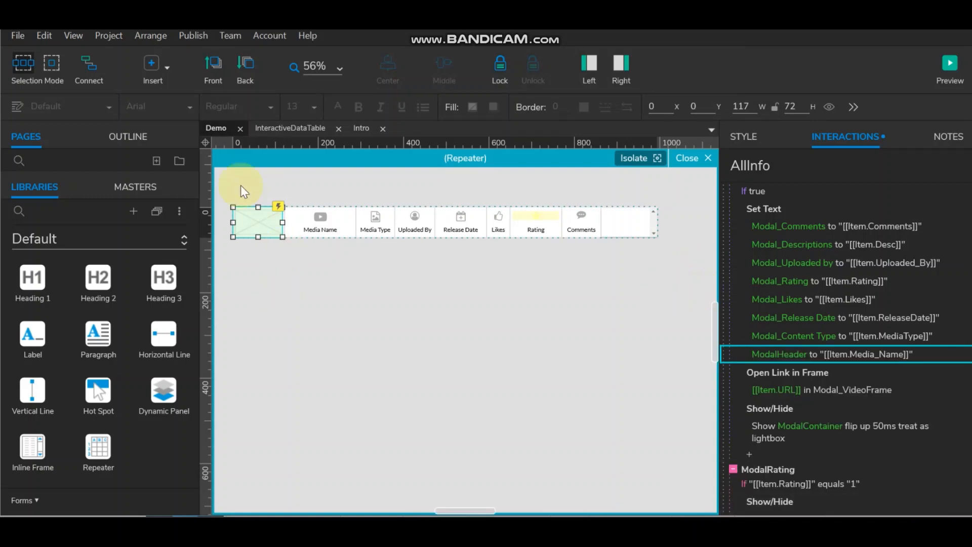
# Step: Leave the repeater's item editing and examine the Modal_Close button's Click or Tap interaction inside ModalContainer
pyautogui.click(693, 158)
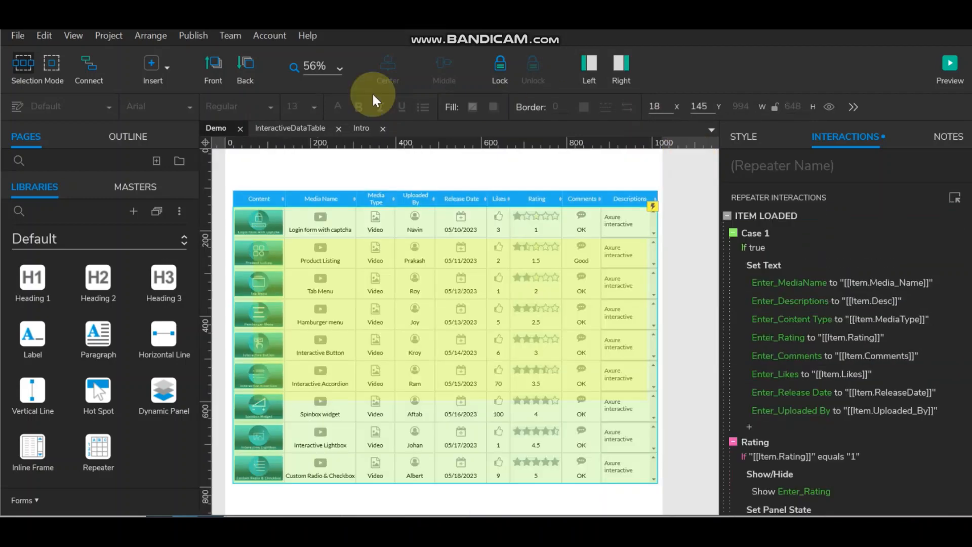
pyautogui.doubleClick(396, 265)
pyautogui.click(636, 246)
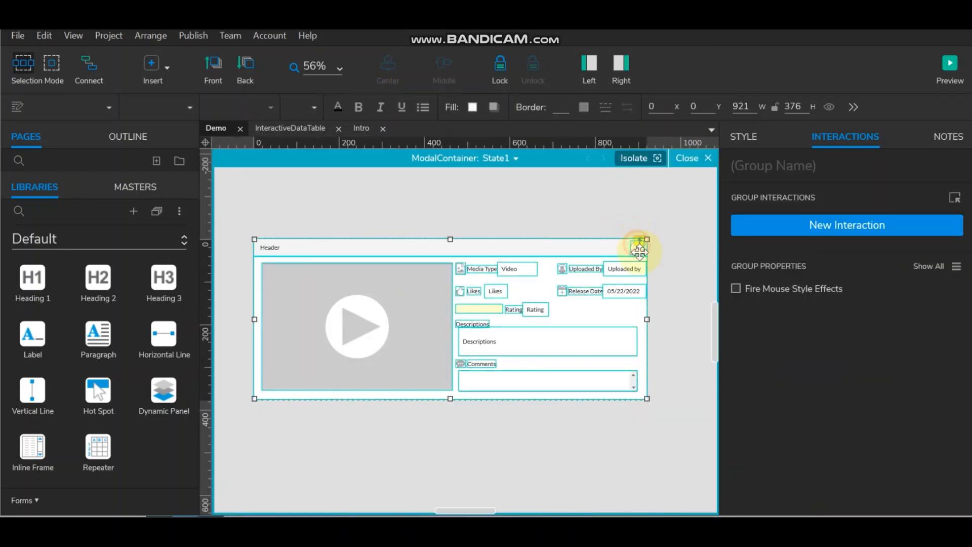
pyautogui.click(637, 248)
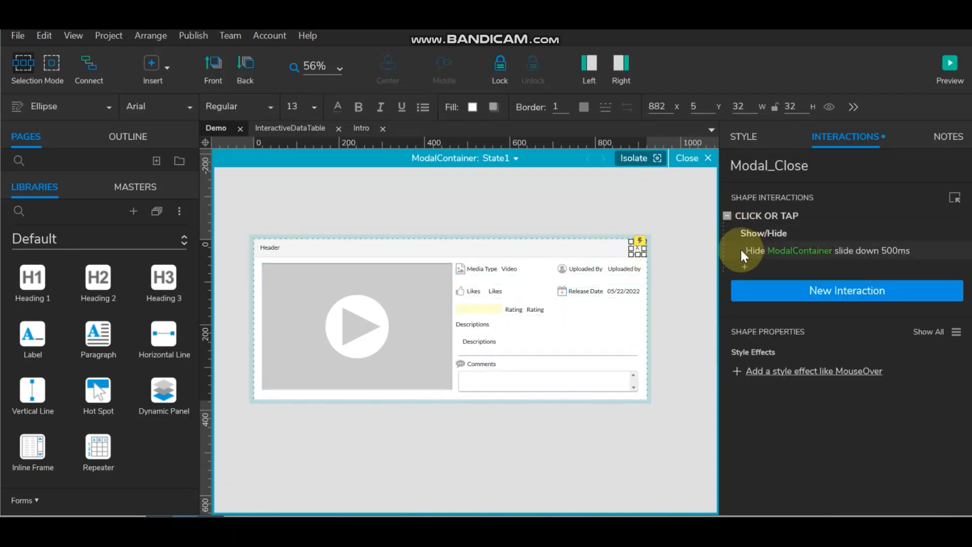
pyautogui.click(698, 162)
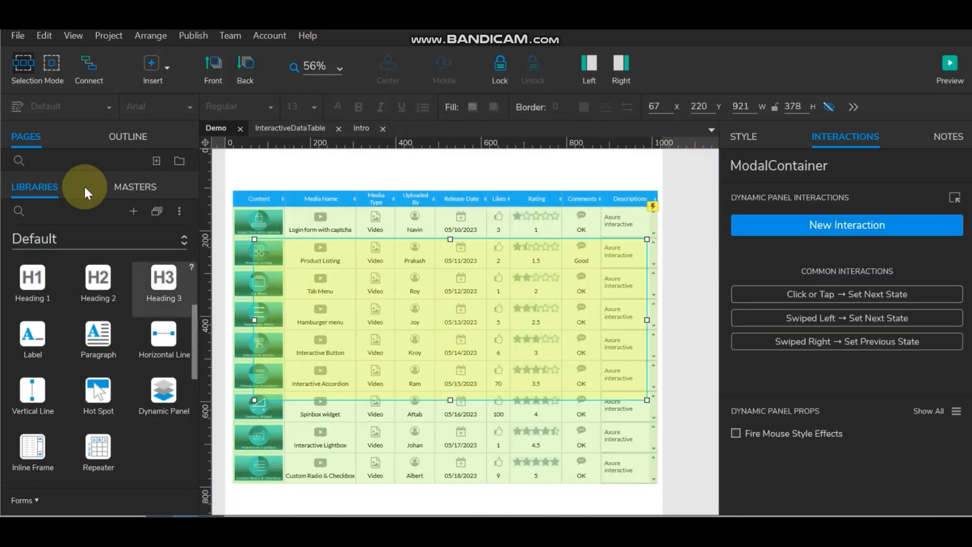
# Step: Preview the Demo page again, open the Login form with captcha item's modal to check its header, and close it
pyautogui.click(945, 62)
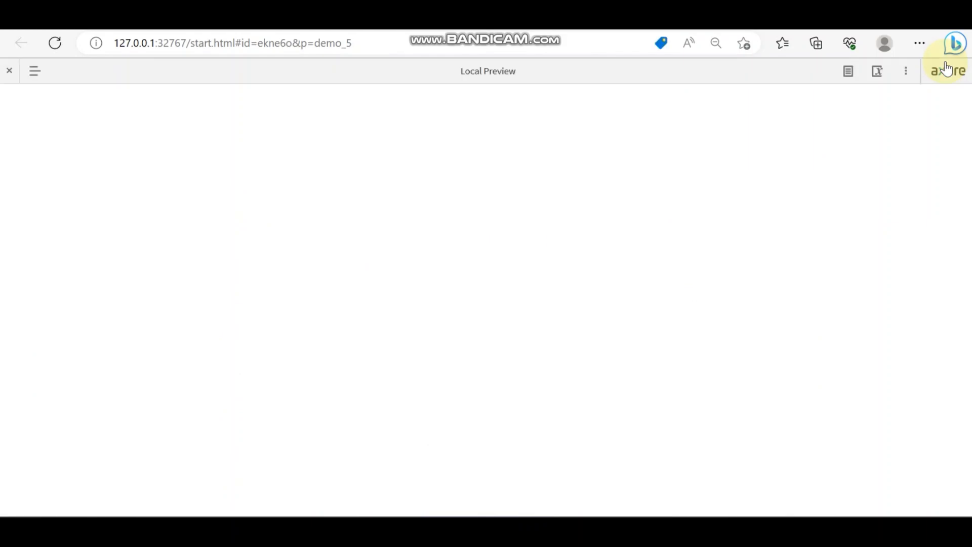
pyautogui.click(185, 208)
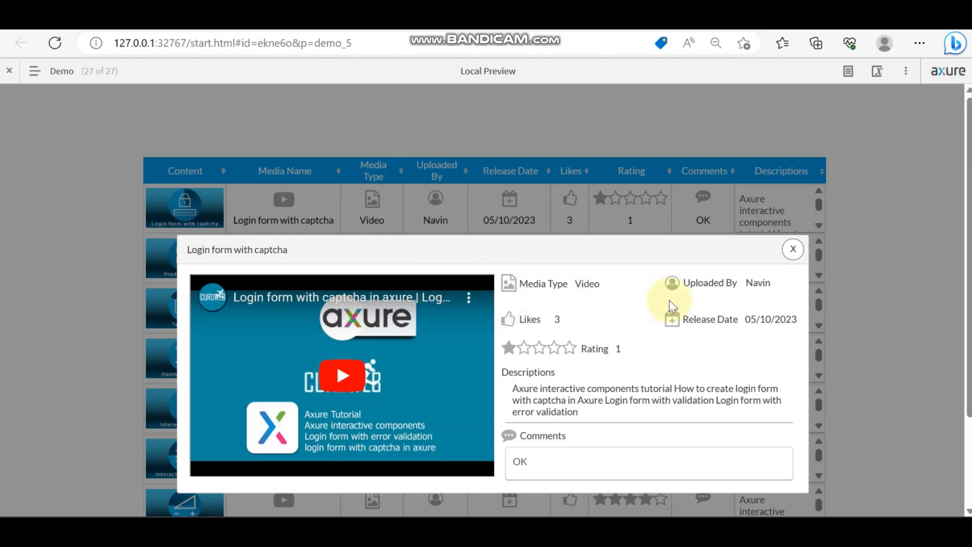
pyautogui.scroll(-2, 651, 362)
pyautogui.scroll(2, 651, 358)
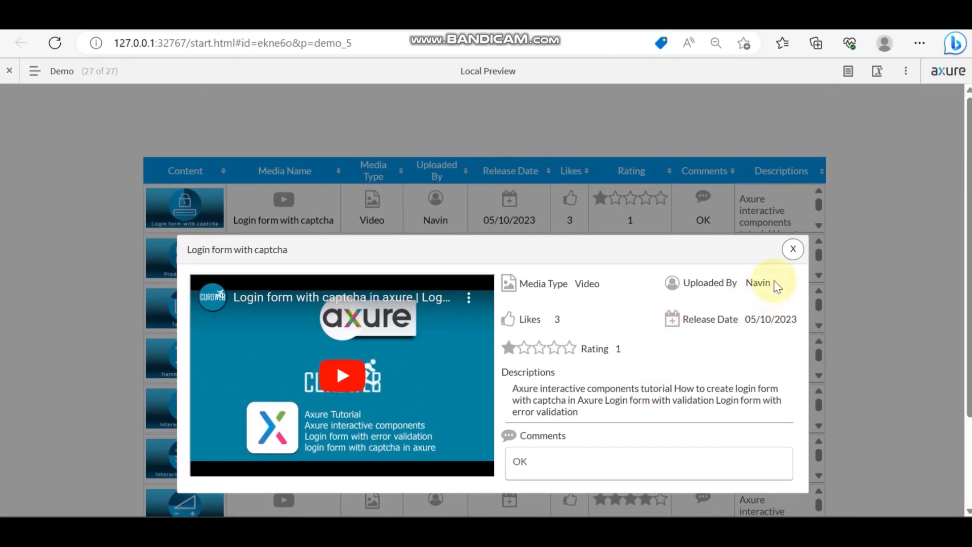
pyautogui.click(791, 253)
# Step: Test the modal of the Hamburger menu item in the preview and close it
pyautogui.scroll(-3, 374, 258)
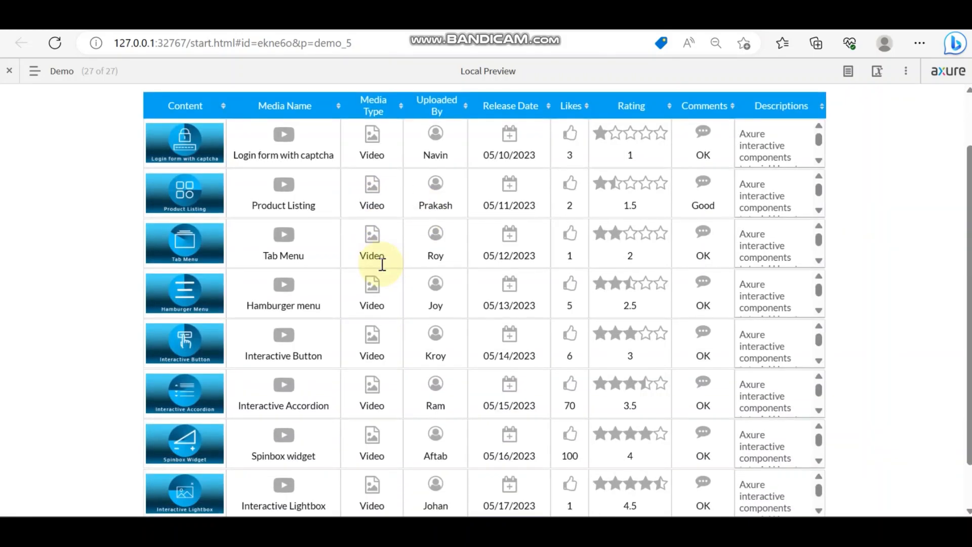
pyautogui.click(193, 247)
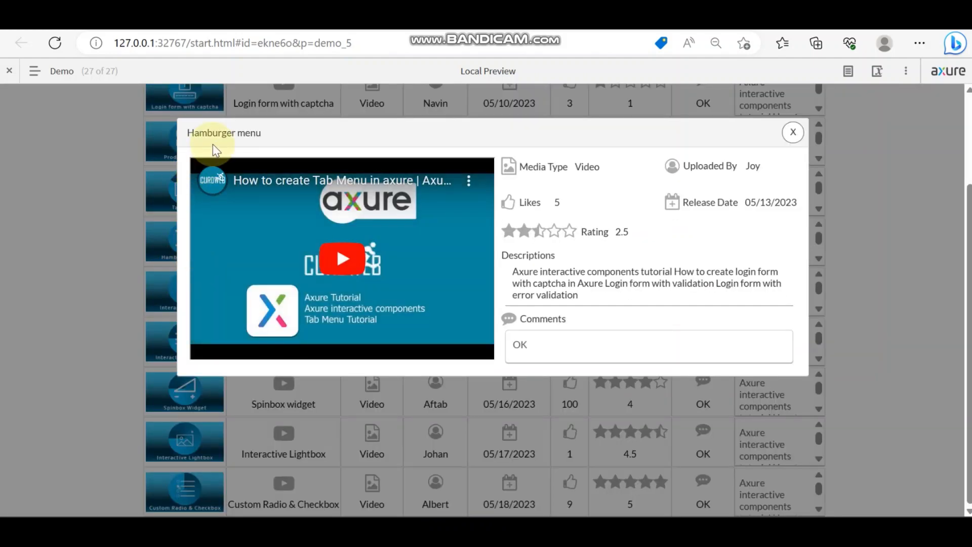
pyautogui.click(790, 134)
pyautogui.scroll(3, 708, 279)
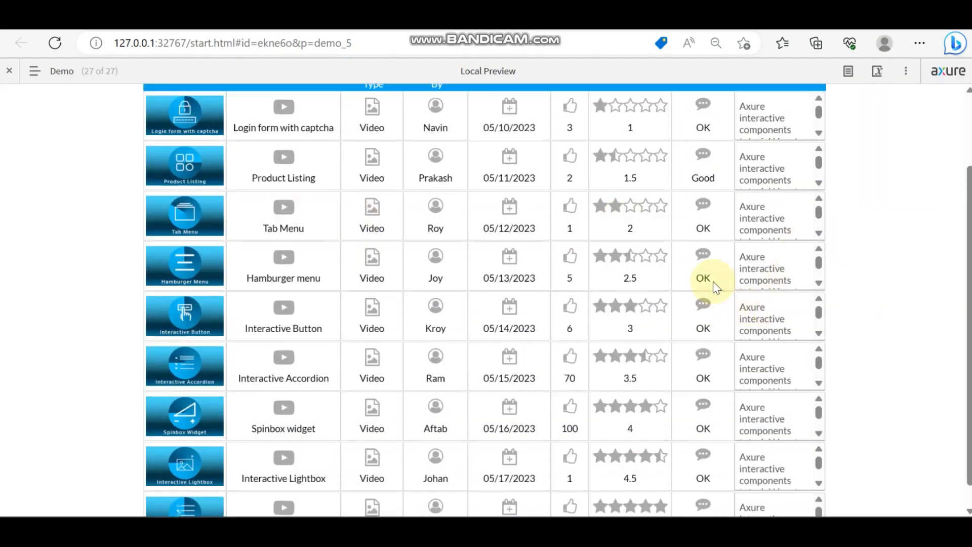
# Step: Test the modal of the Spinbox widget item in the preview and close it
pyautogui.scroll(-3, 715, 287)
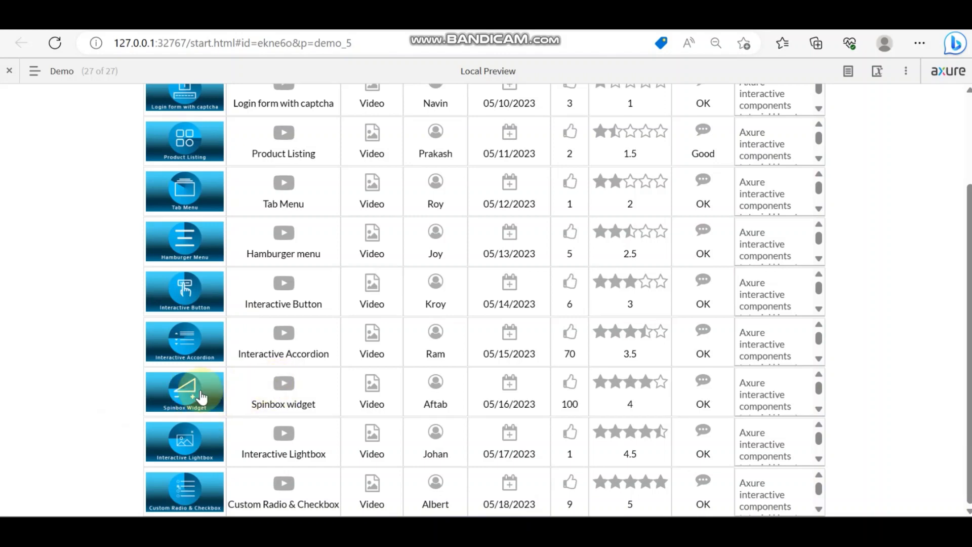
pyautogui.click(199, 394)
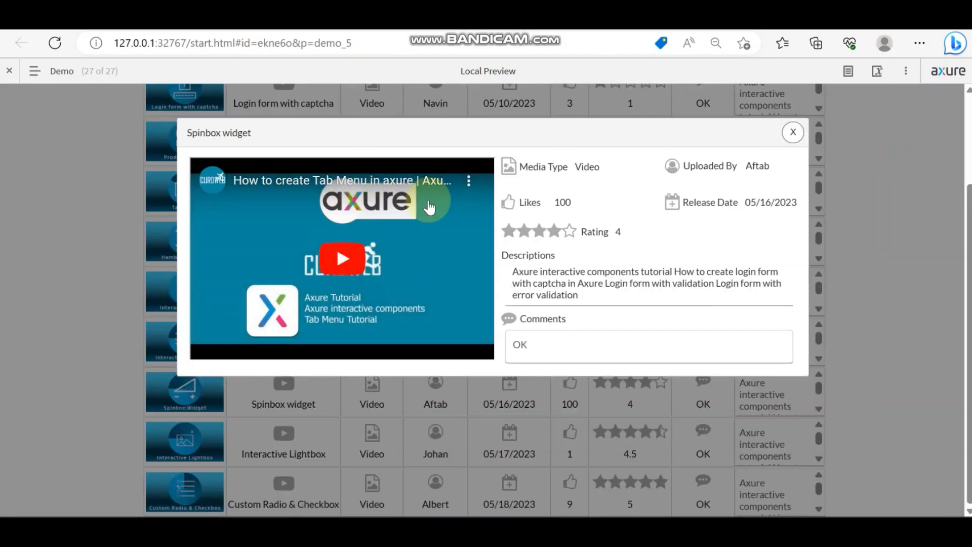
pyautogui.click(793, 133)
pyautogui.scroll(2, 347, 277)
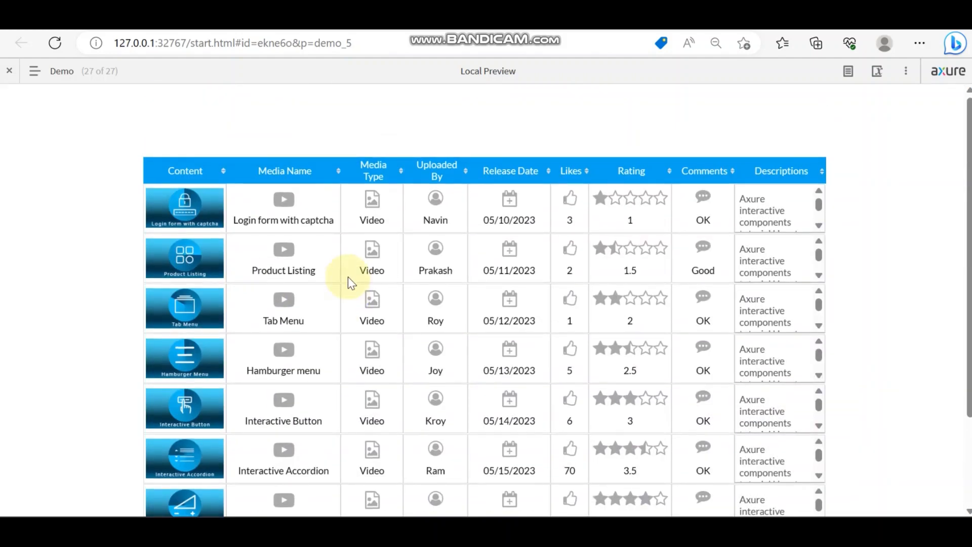
# Step: Check how the Descriptions text scrolls in the first three table rows, and view the remaining rows
pyautogui.scroll(-2, 790, 210)
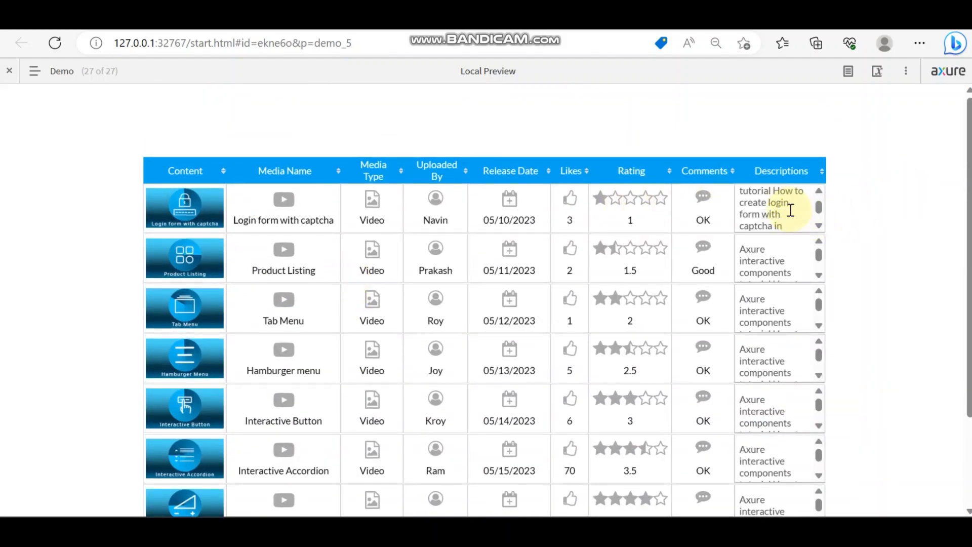
pyautogui.scroll(-2, 790, 210)
pyautogui.scroll(-3, 782, 261)
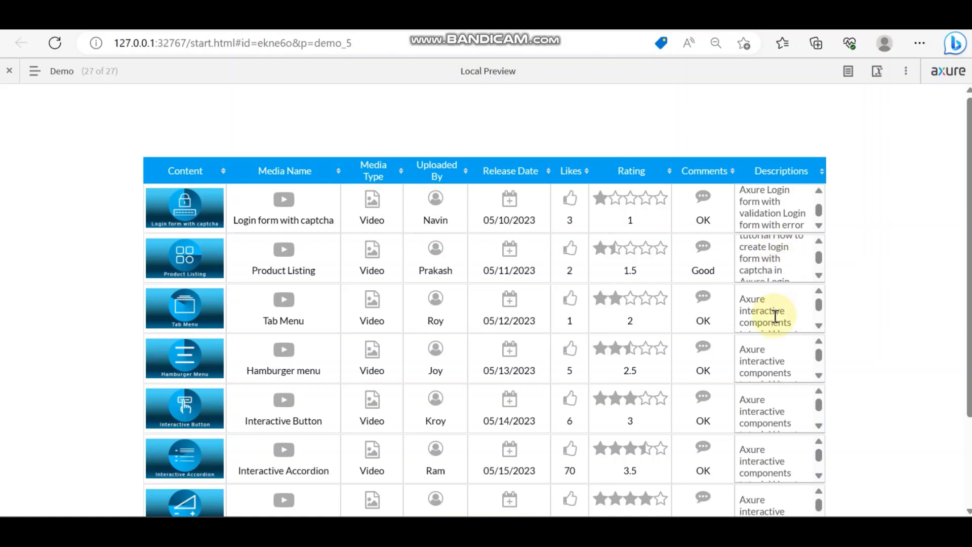
pyautogui.scroll(-3, 774, 315)
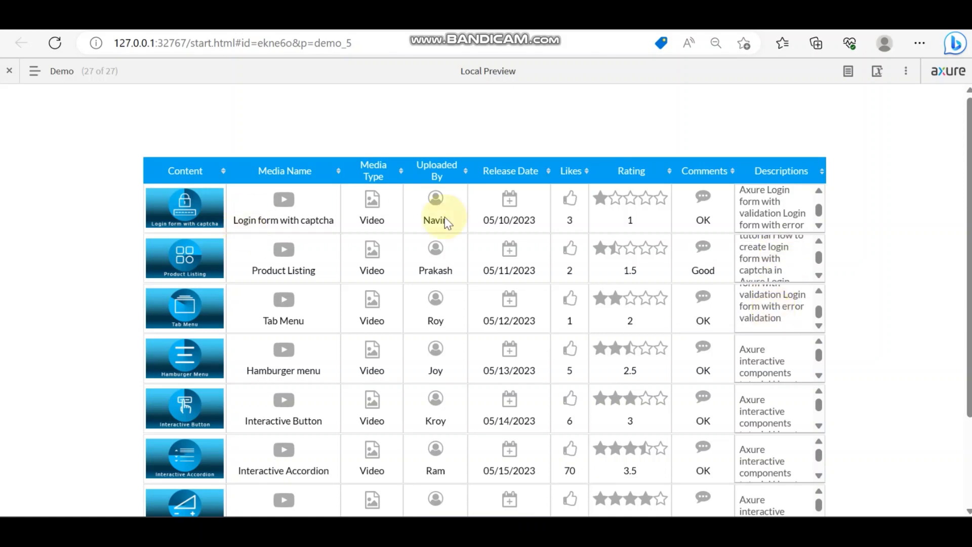
pyautogui.scroll(-2, 514, 236)
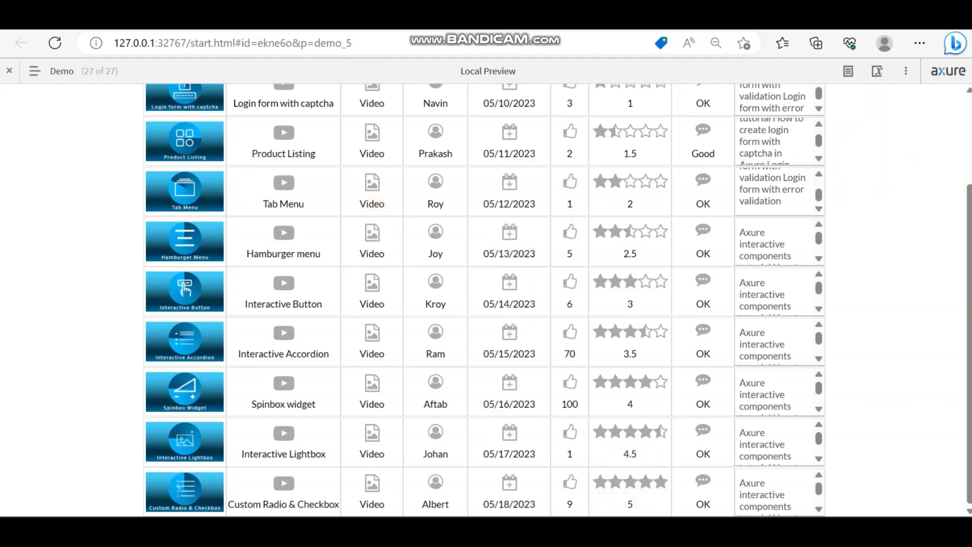
# Step: Back in Axure RP, enable pagination with multiple pages on the Demo page's repeater, showing 3 items per page
pyautogui.click(625, 529)
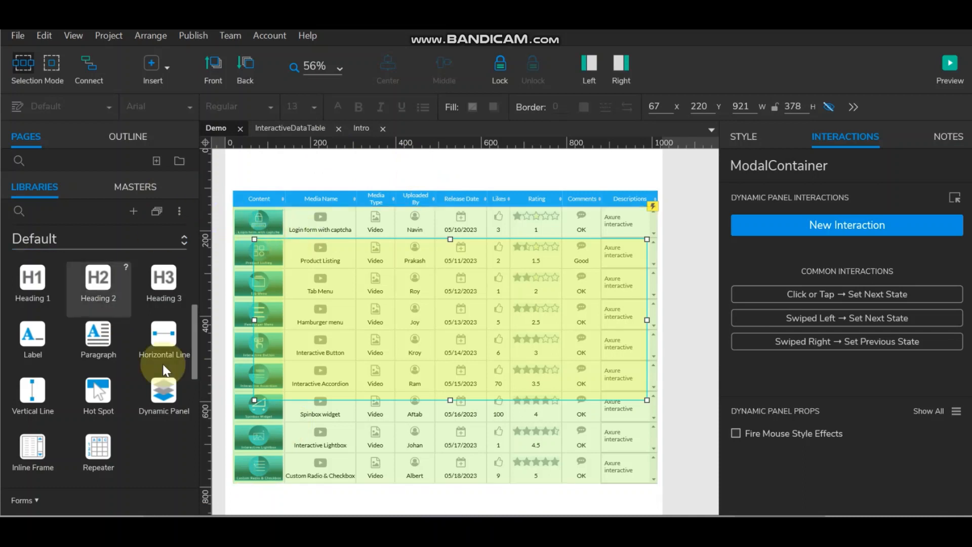
pyautogui.click(297, 456)
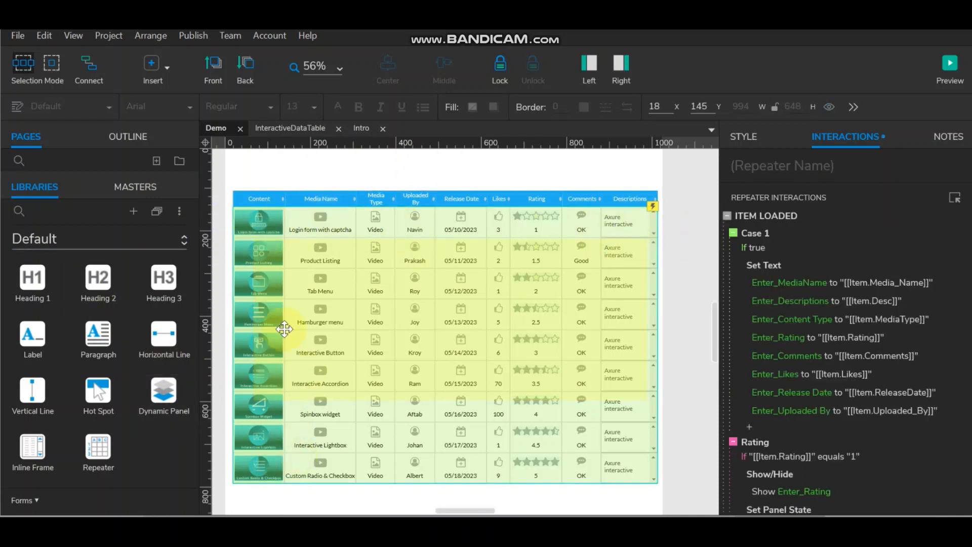
pyautogui.scroll(-10, 967, 347)
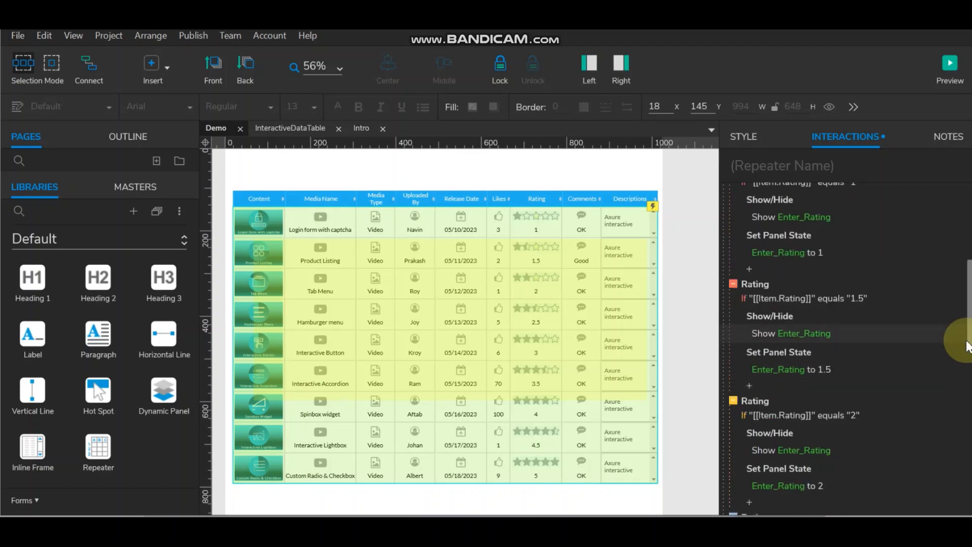
pyautogui.click(743, 135)
pyautogui.scroll(-10, 967, 332)
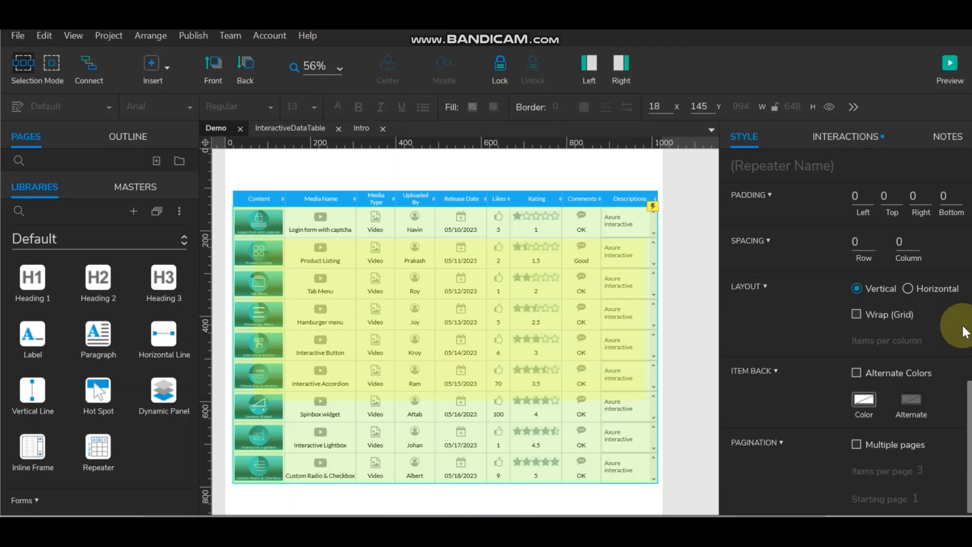
pyautogui.click(855, 445)
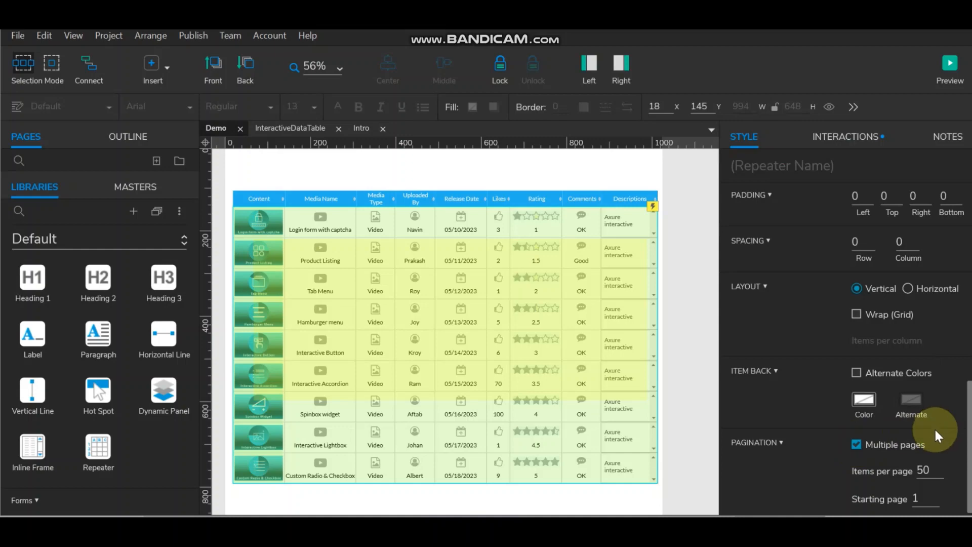
pyautogui.doubleClick(925, 471)
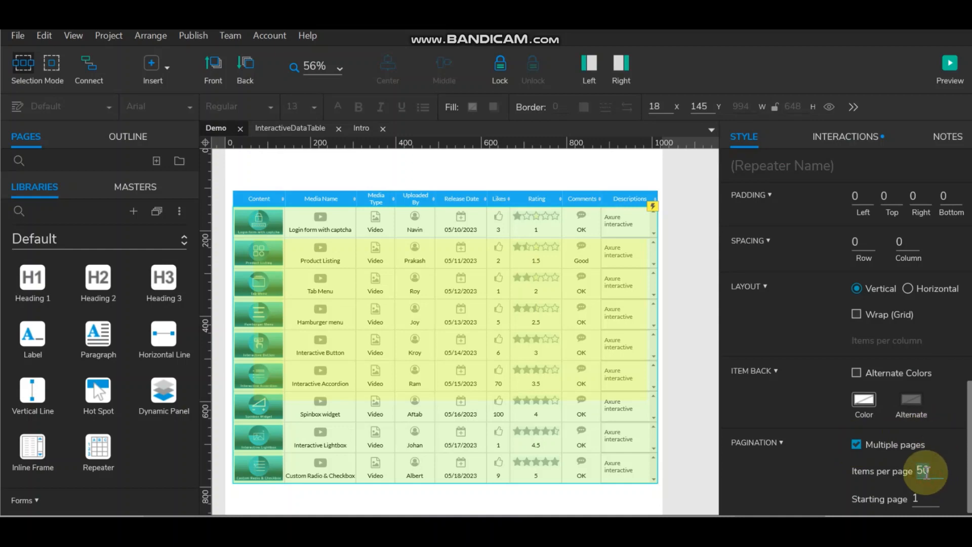
pyautogui.write('3')
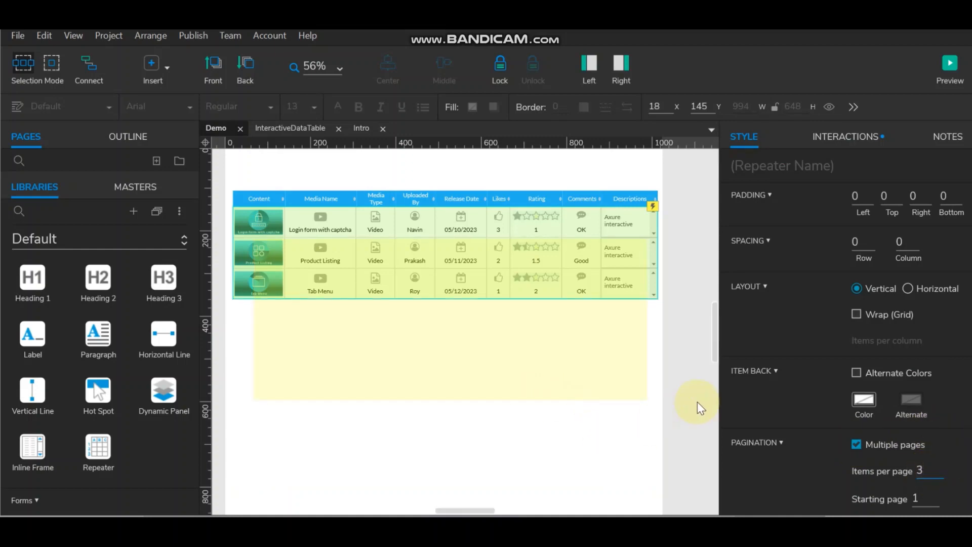
# Step: Move ModalContainer up over the repeater table to about X 52, Y 107
pyautogui.click(677, 405)
pyautogui.scroll(2, 504, 405)
pyautogui.moveTo(445, 403); pyautogui.dragTo(475, 356)
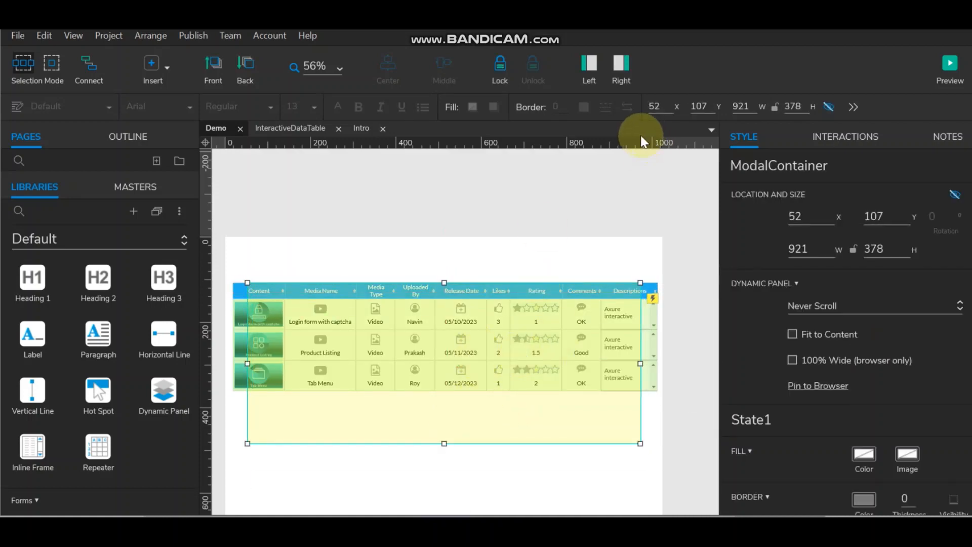
# Step: On the InteractiveDataTable page, shift ModalContainer off the page number boxes and copy the PaginationRadio group
pyautogui.click(291, 126)
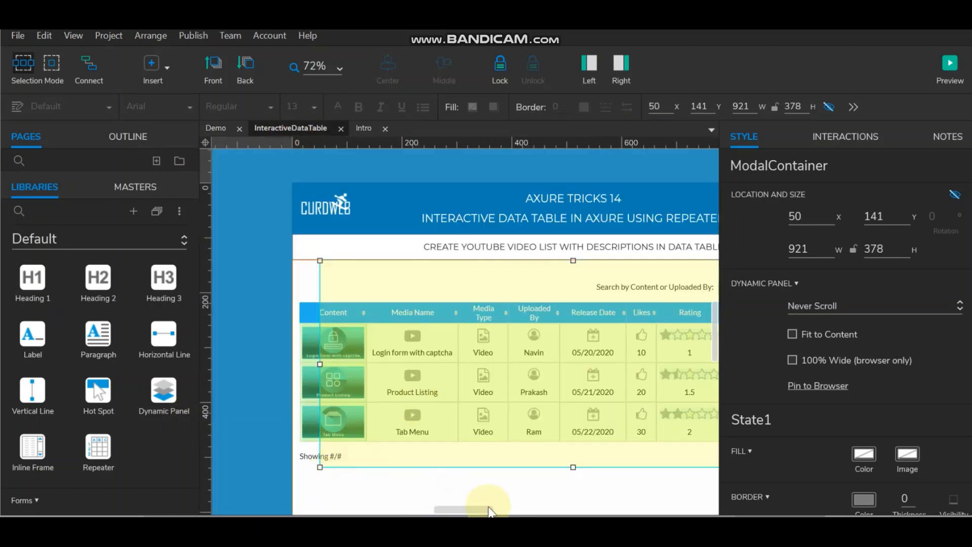
pyautogui.moveTo(469, 509); pyautogui.dragTo(489, 509)
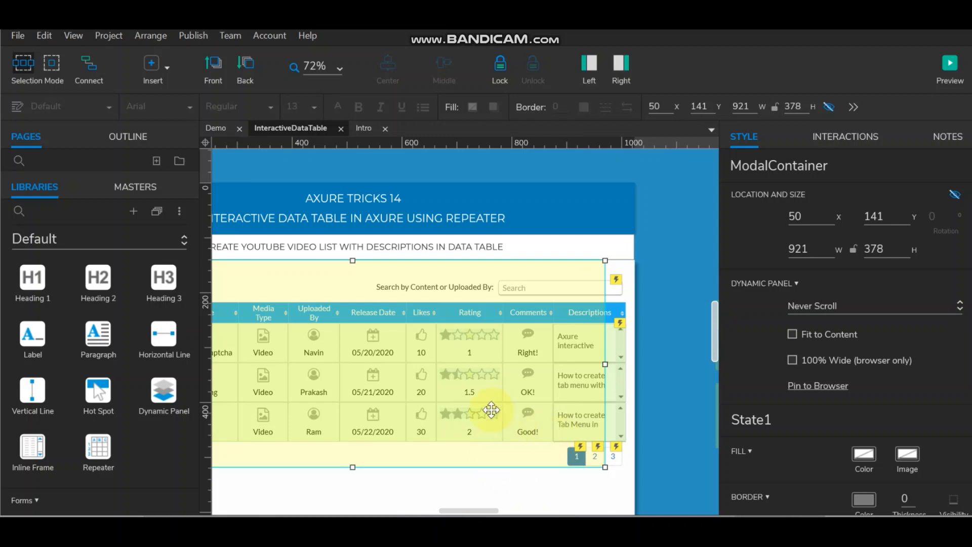
pyautogui.moveTo(411, 415); pyautogui.dragTo(364, 415)
pyautogui.click(580, 453)
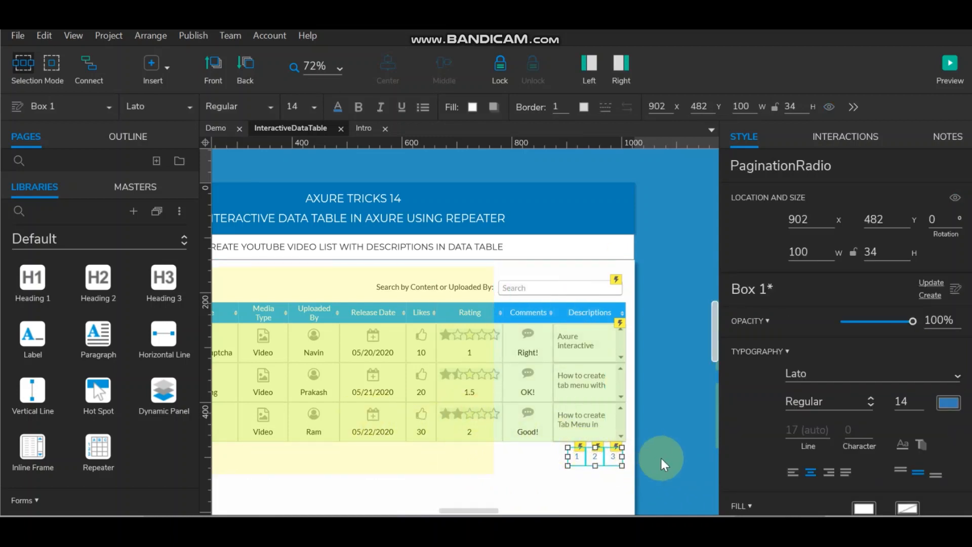
# Step: On the Demo page, move ModalContainer to about X 18, Y -156 and paste PaginationRadio below the table at about X 912, Y 382
pyautogui.click(215, 128)
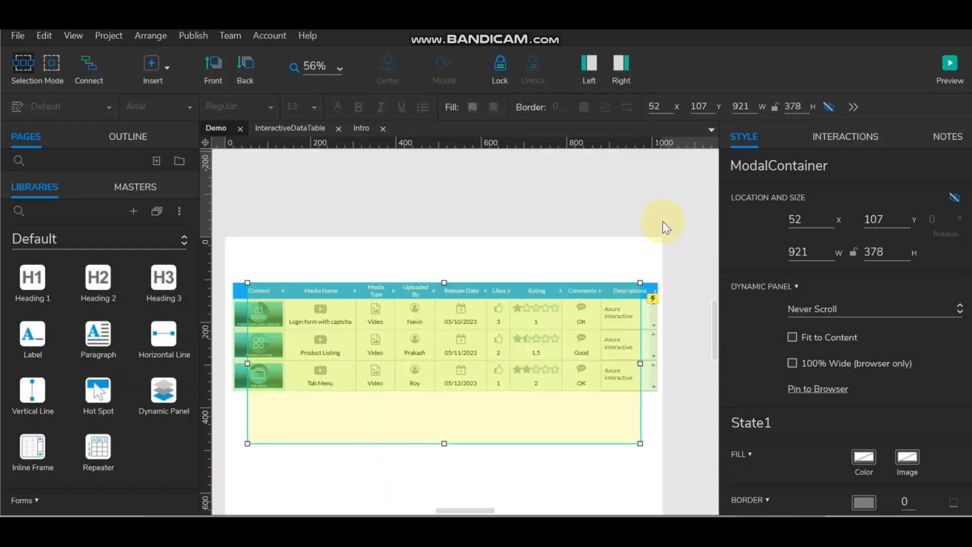
pyautogui.moveTo(454, 329); pyautogui.dragTo(445, 256)
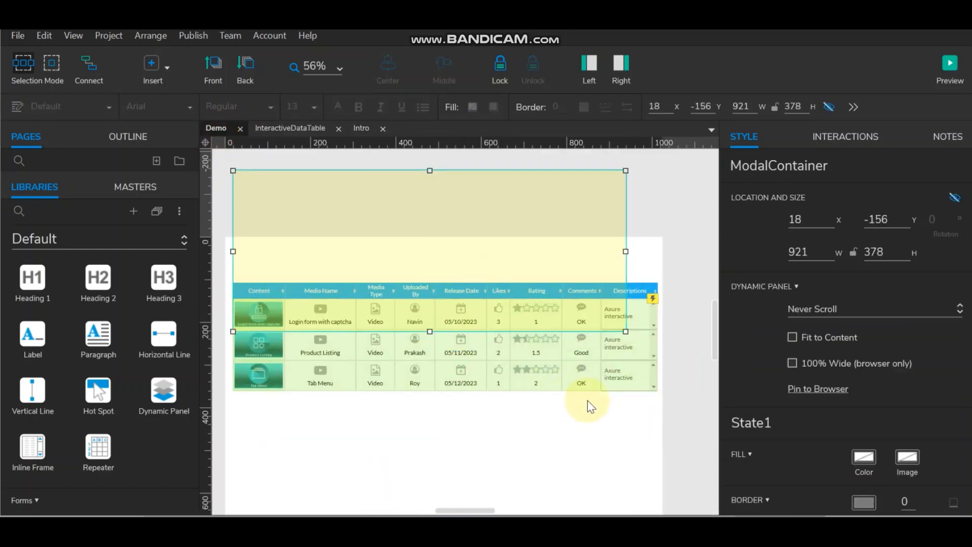
pyautogui.click(594, 457)
pyautogui.hotkey('ctrl', 'v')
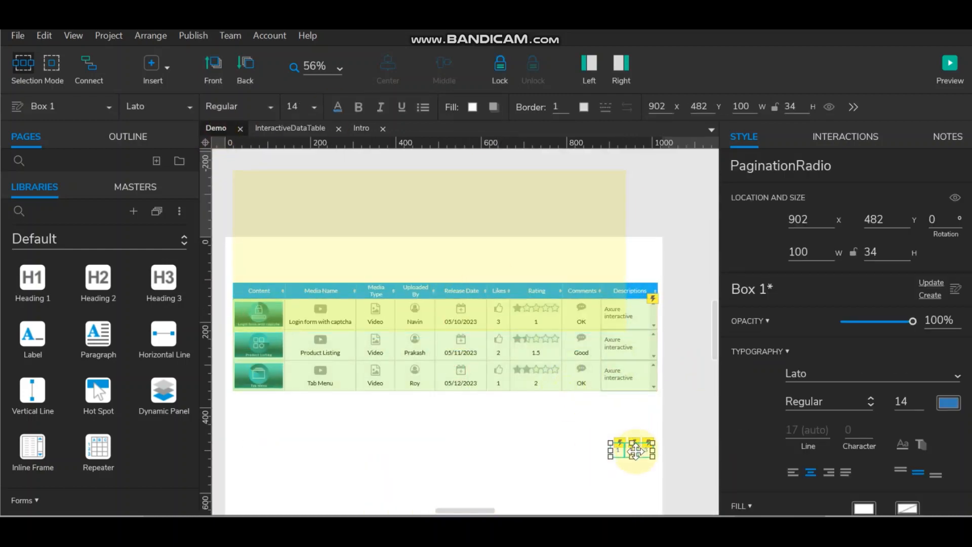
pyautogui.moveTo(639, 442); pyautogui.dragTo(641, 413)
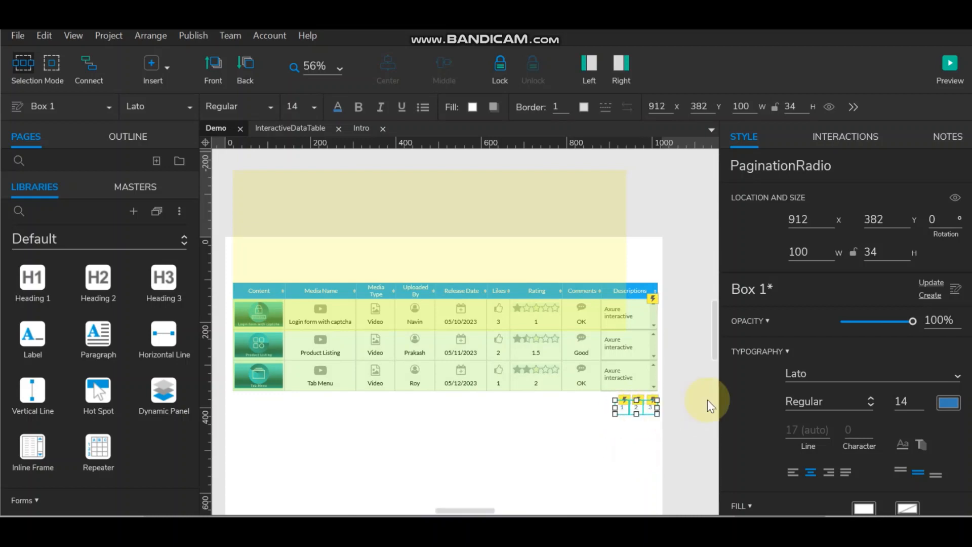
pyautogui.click(706, 399)
# Step: Set the Set Current Page action of pagination box 1 to target the repeater with page value 1
pyautogui.click(623, 409)
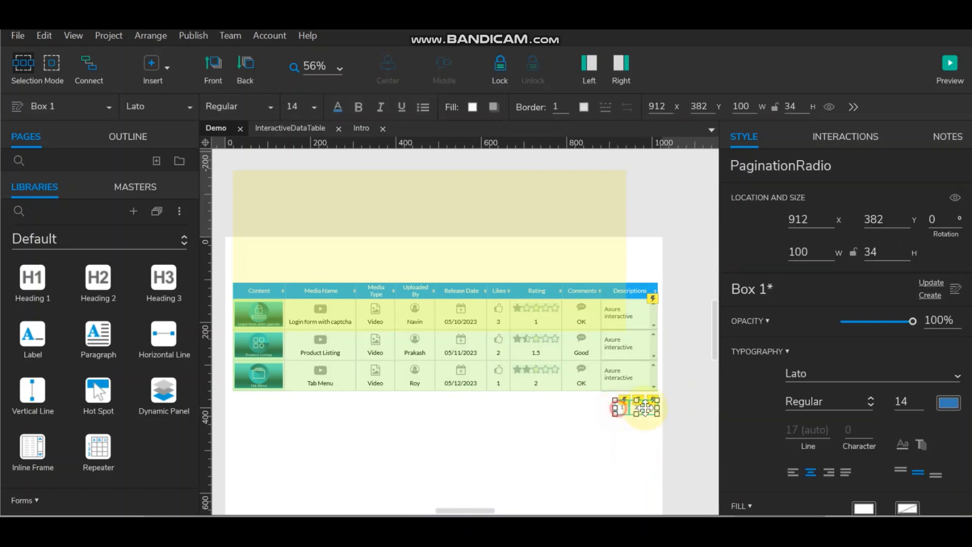
pyautogui.click(619, 408)
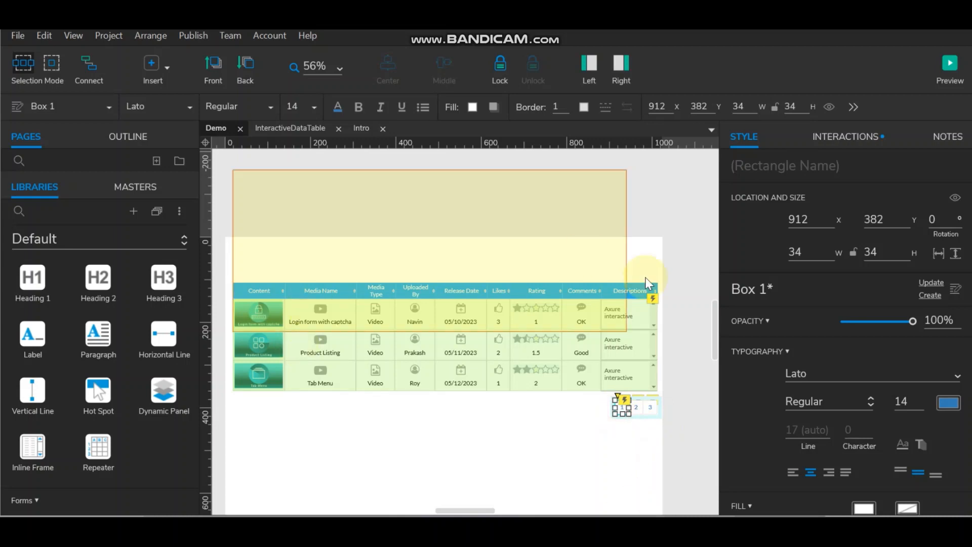
pyautogui.click(847, 132)
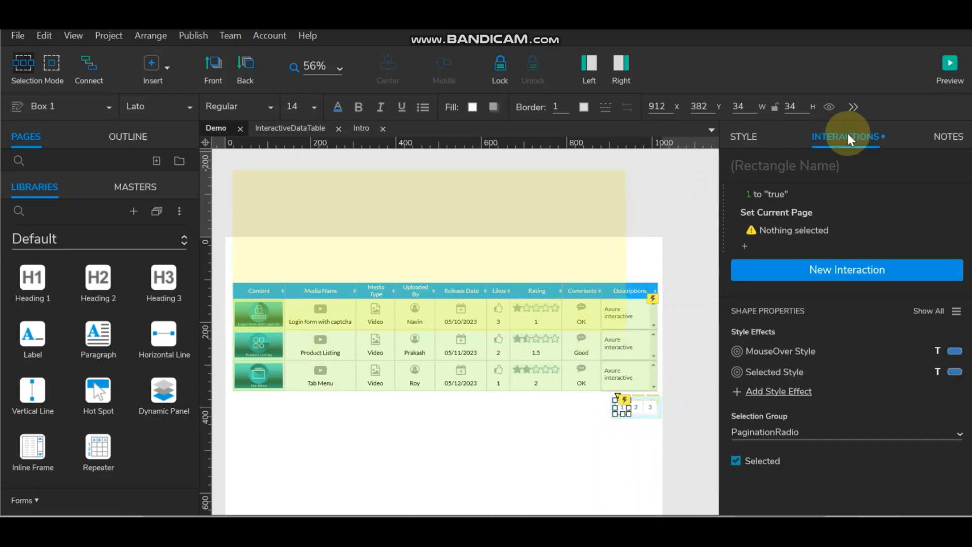
pyautogui.scroll(1, 800, 233)
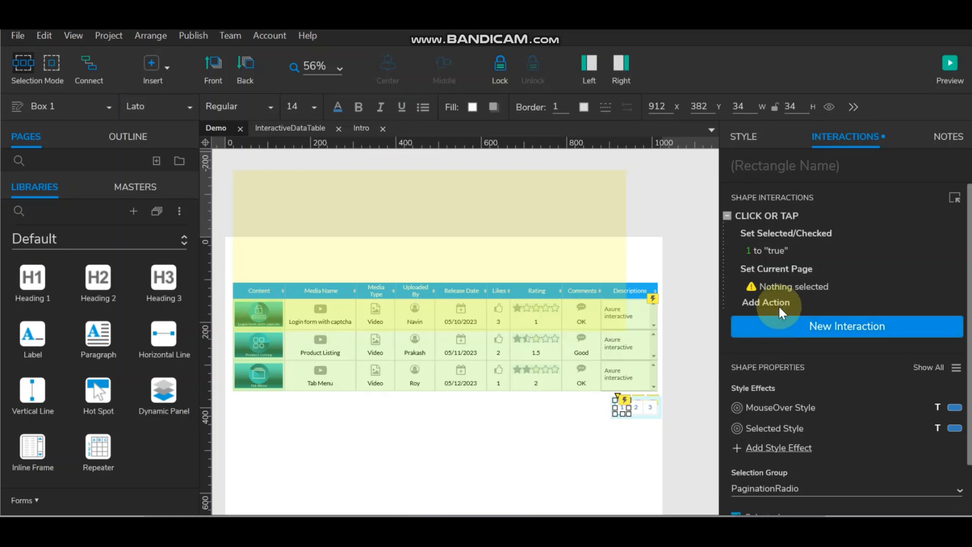
pyautogui.click(782, 287)
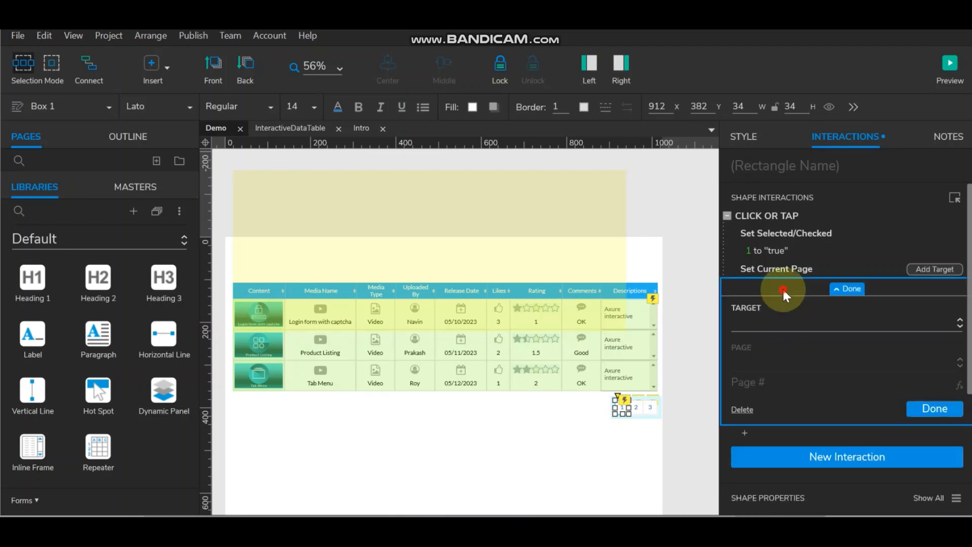
pyautogui.click(780, 320)
pyautogui.click(788, 367)
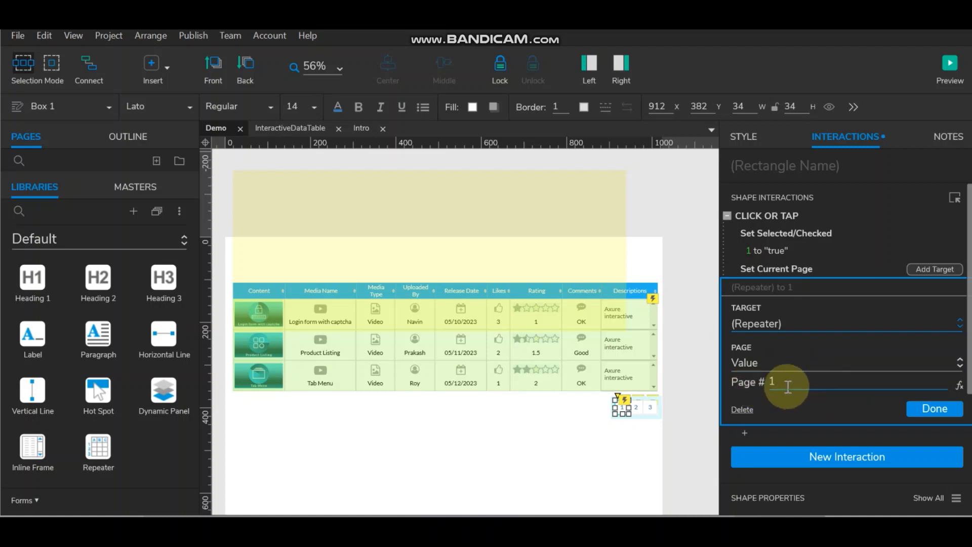
pyautogui.click(927, 408)
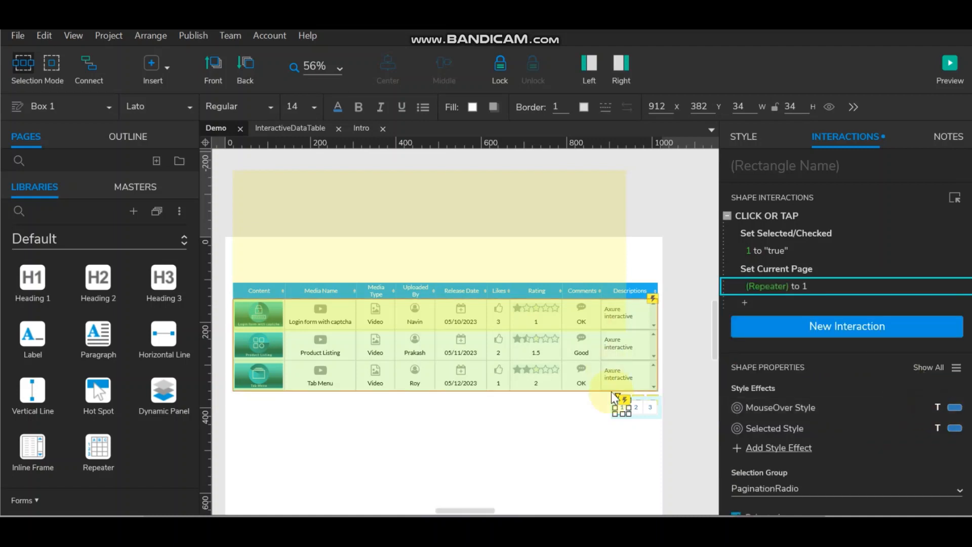
# Step: Set the Set Current Page action of pagination box 2 to target the repeater with page value 2
pyautogui.click(637, 407)
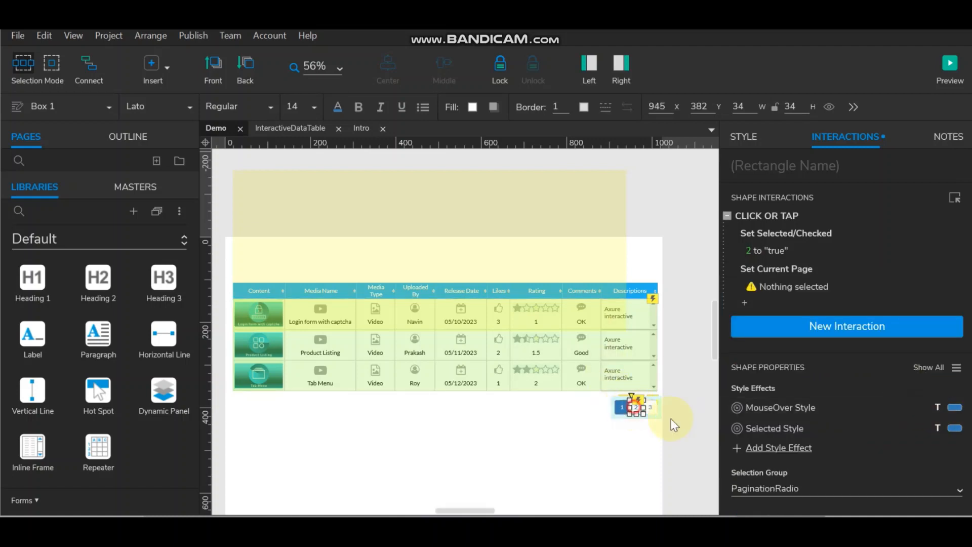
pyautogui.click(794, 286)
pyautogui.click(785, 324)
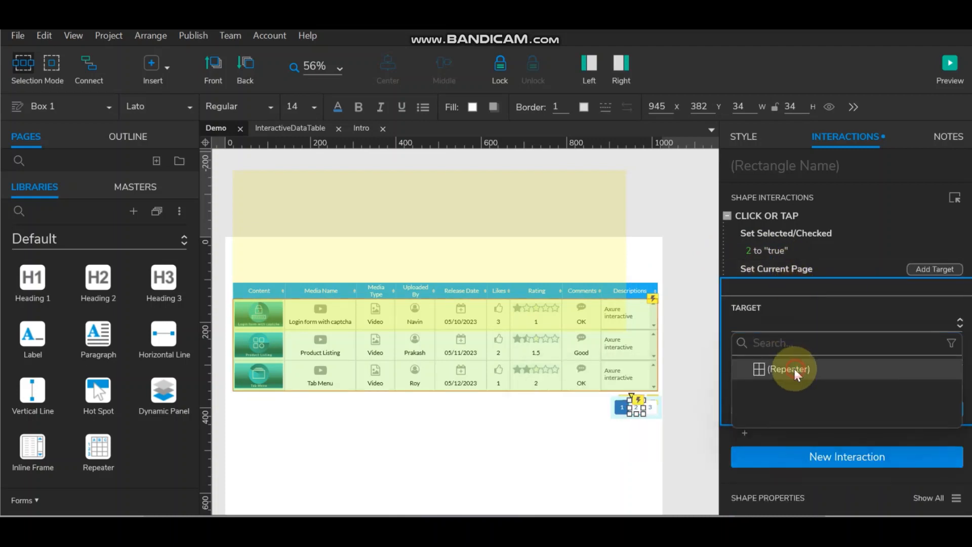
pyautogui.click(794, 367)
pyautogui.write('2')
pyautogui.click(944, 410)
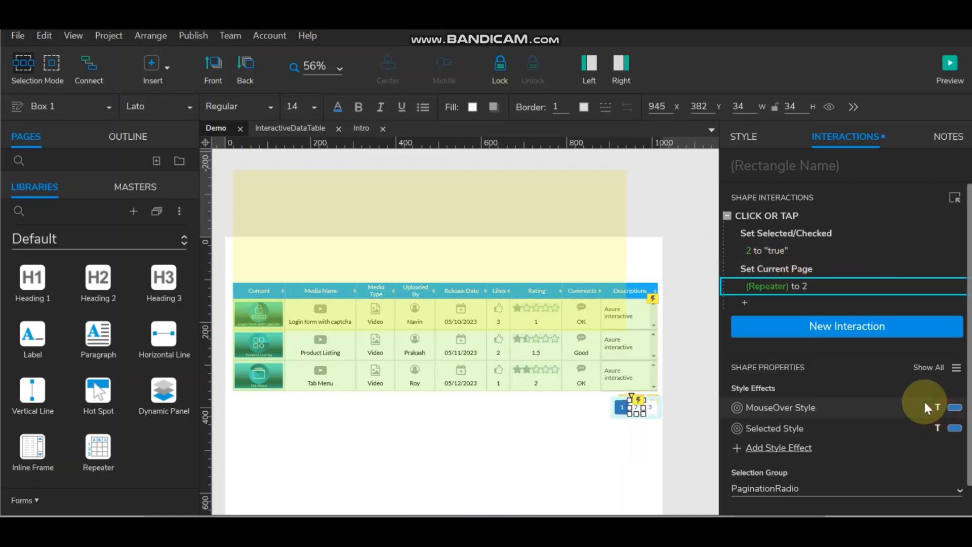
# Step: Set the Set Current Page action of pagination box 3 to target the repeater with page value 3
pyautogui.click(652, 410)
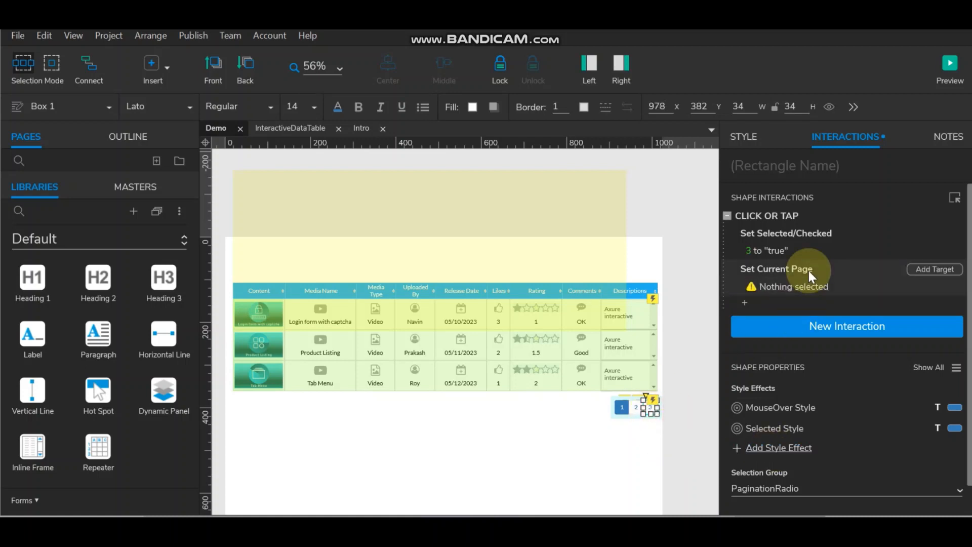
pyautogui.click(812, 284)
pyautogui.click(810, 318)
pyautogui.click(809, 368)
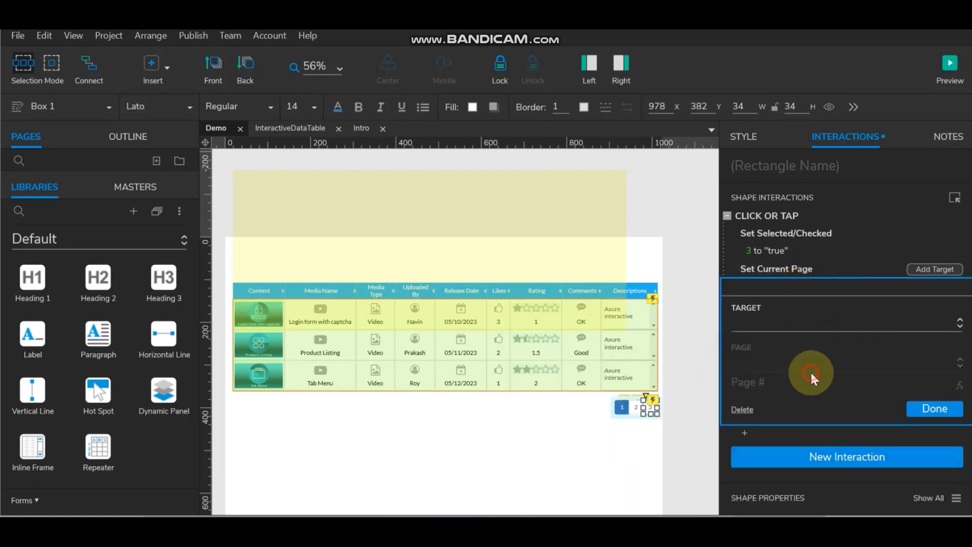
pyautogui.write('3')
pyautogui.click(937, 410)
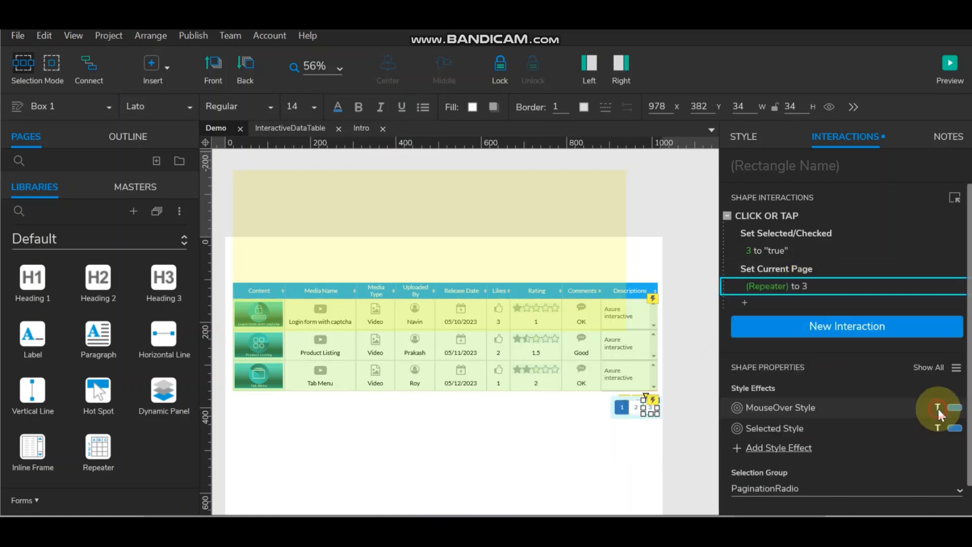
# Step: Move ModalContainer down to about X 58, Y 267, clear of the table header, and open the header's dynamic panel for editing
pyautogui.click(532, 436)
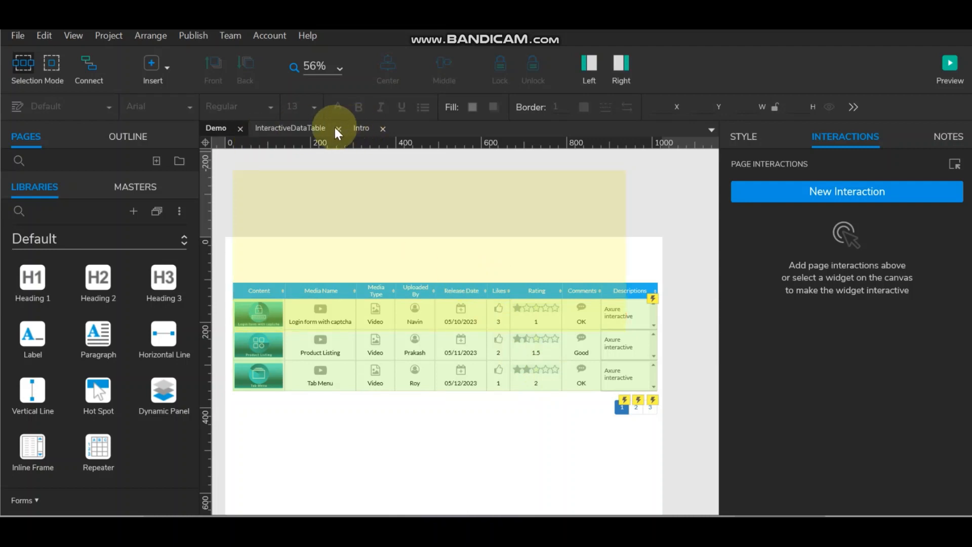
pyautogui.moveTo(438, 261); pyautogui.dragTo(460, 437)
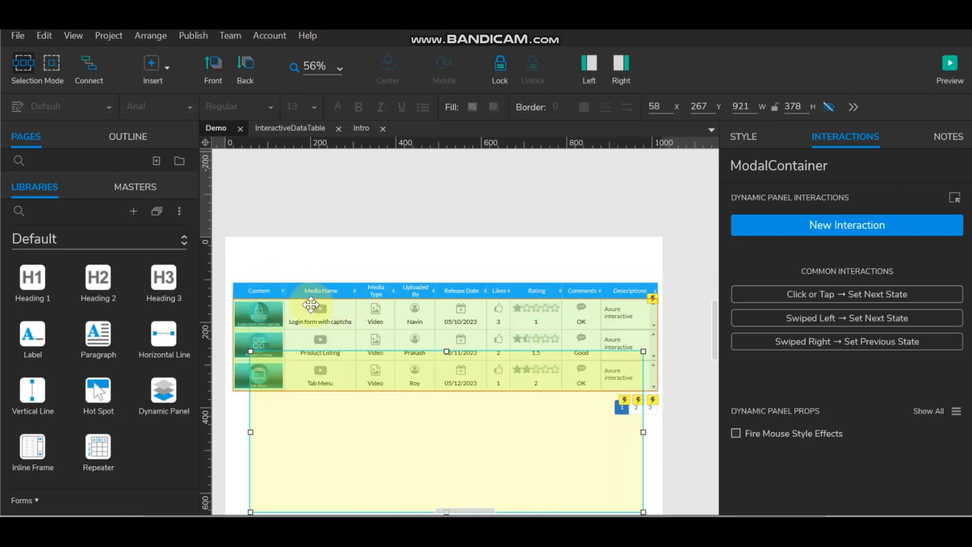
pyautogui.doubleClick(260, 289)
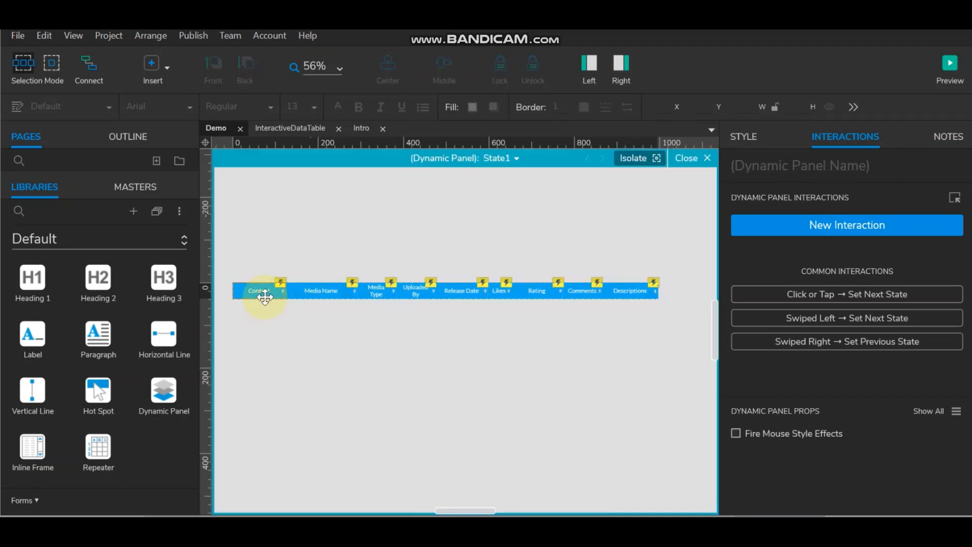
# Step: Set the Content header's Add Sort action to target the repeater, sorting Placeholder as Text with Toggle order and Ascending default
pyautogui.click(262, 296)
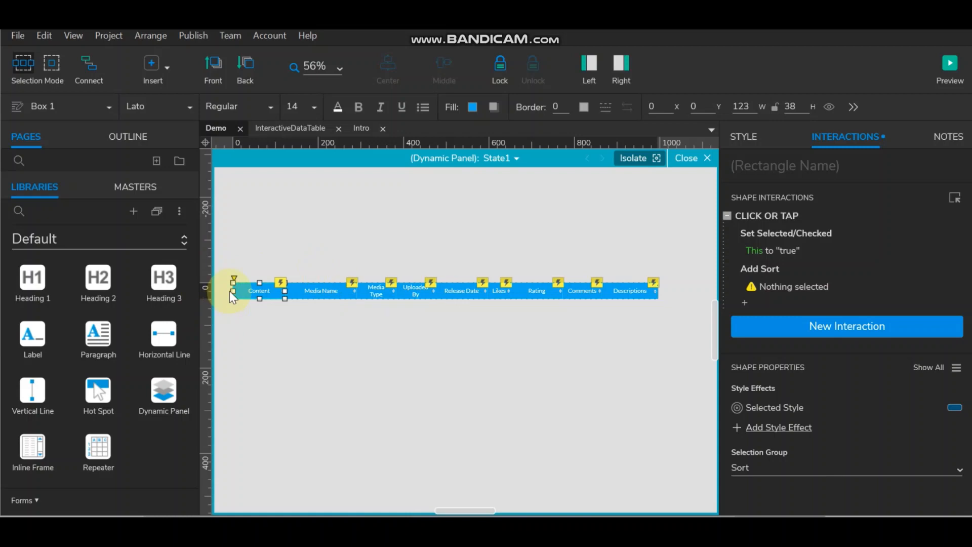
pyautogui.click(787, 284)
pyautogui.doubleClick(765, 215)
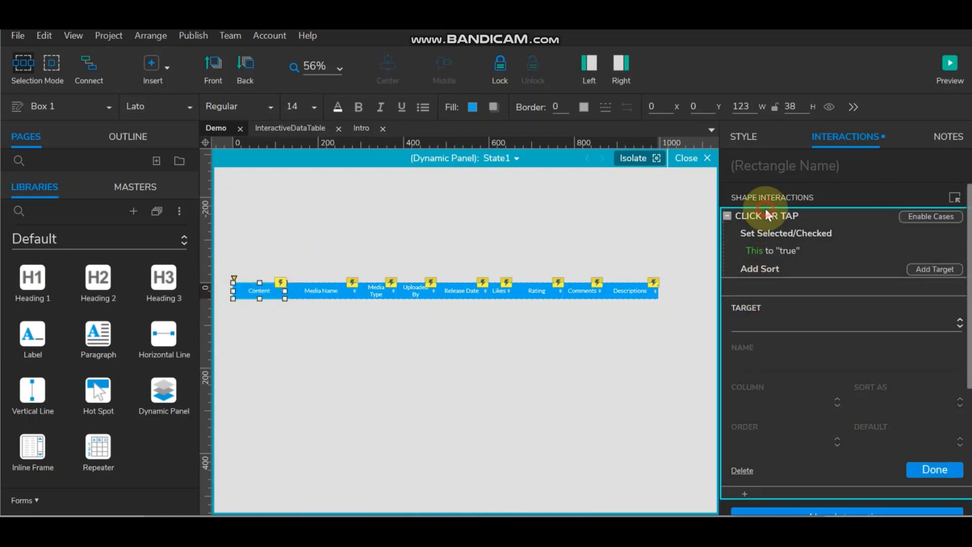
pyautogui.click(396, 181)
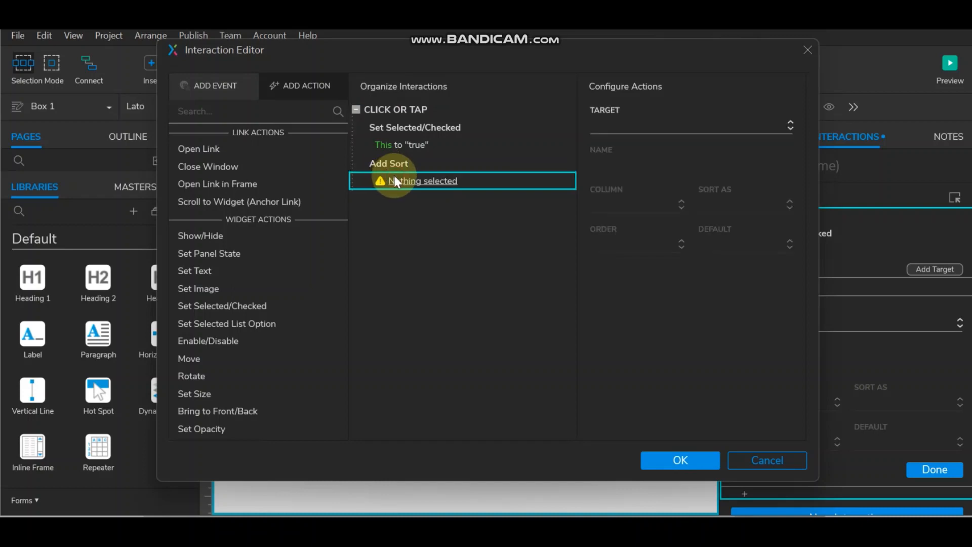
pyautogui.click(617, 125)
pyautogui.click(639, 171)
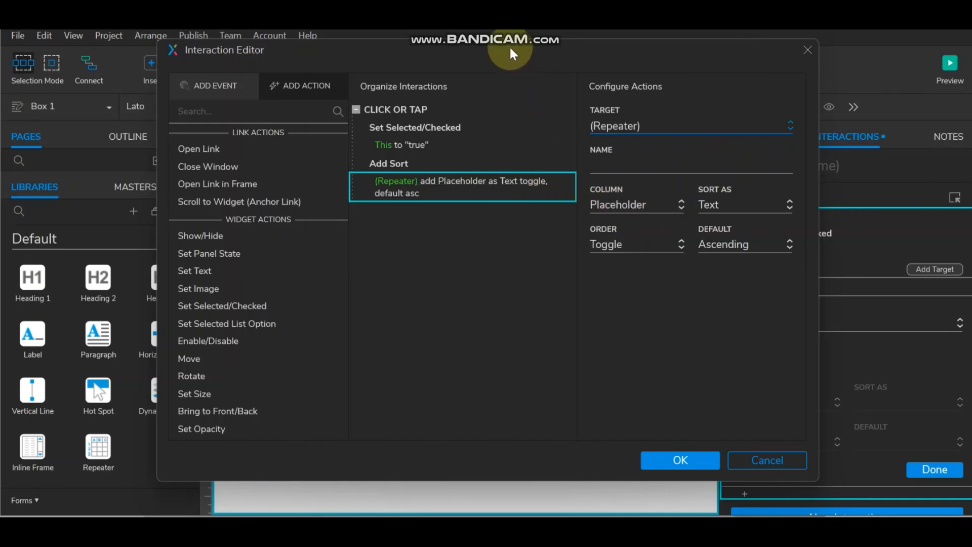
pyautogui.moveTo(508, 44); pyautogui.dragTo(531, 73)
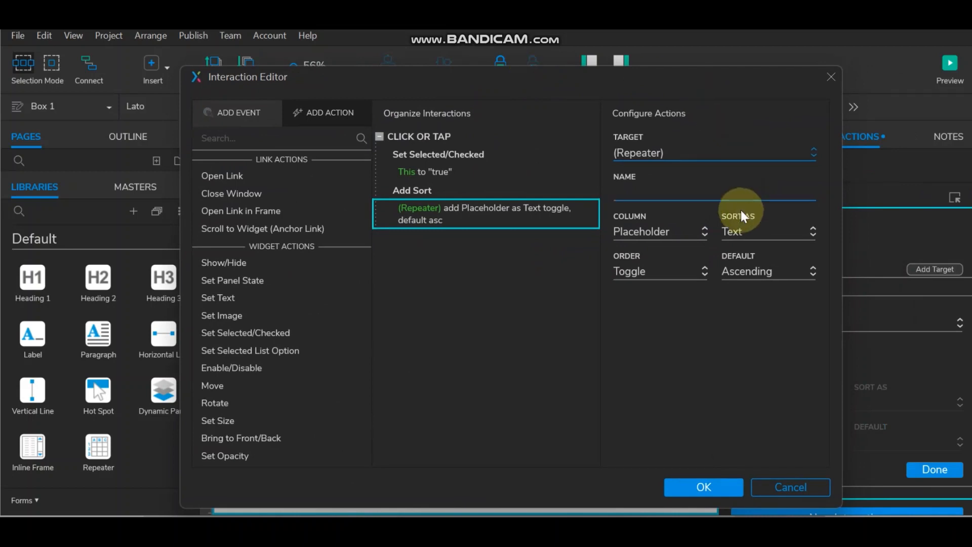
pyautogui.click(745, 237)
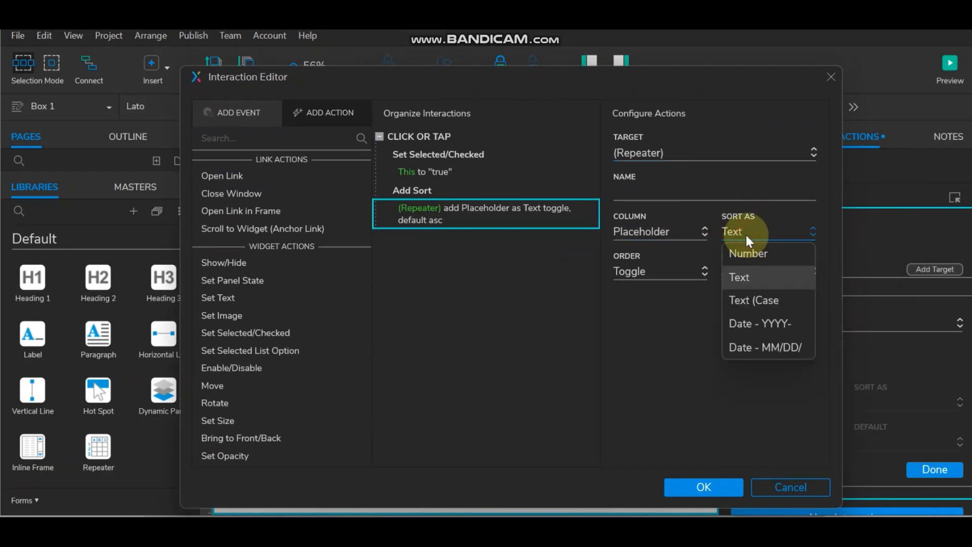
pyautogui.click(746, 238)
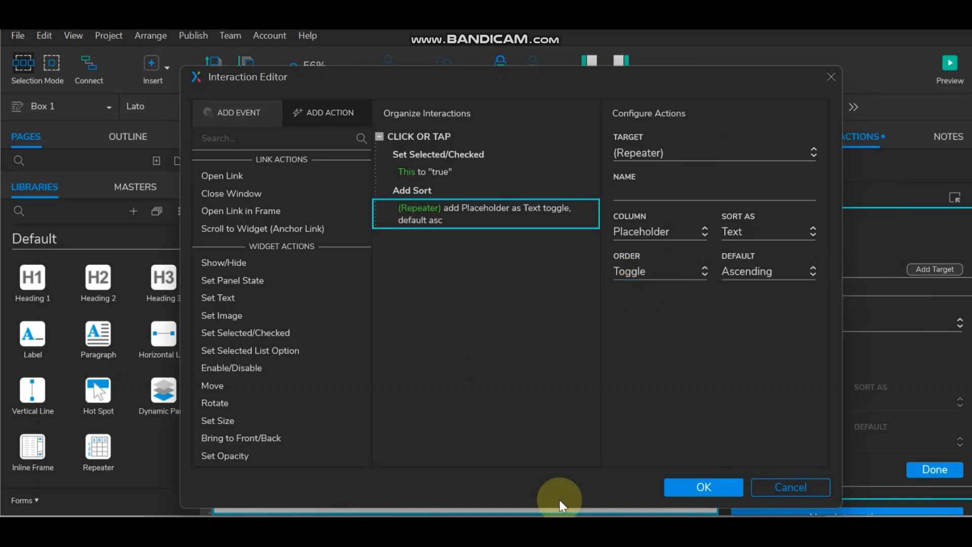
pyautogui.click(717, 485)
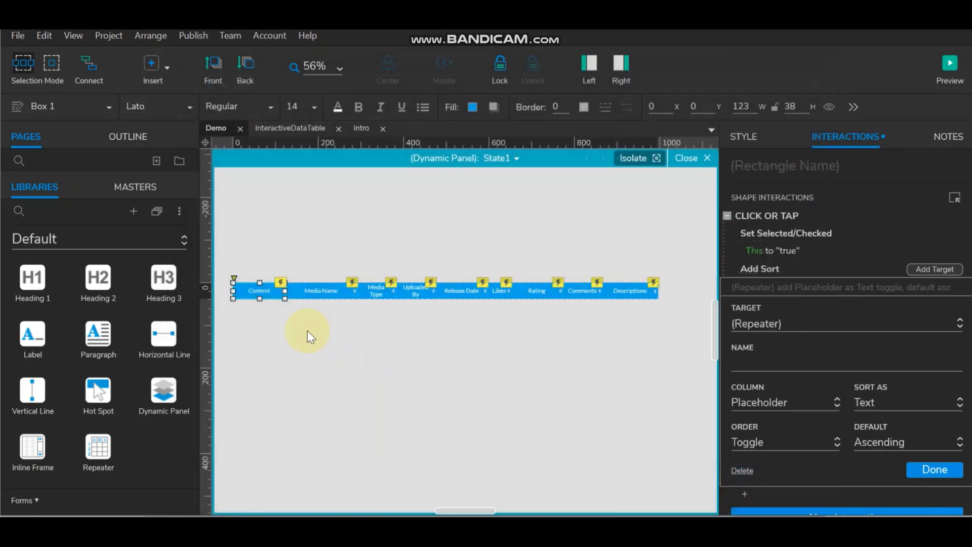
# Step: Set the Media Name header's Add Sort action to target the repeater, sorting the Media_Name column as Text
pyautogui.click(311, 277)
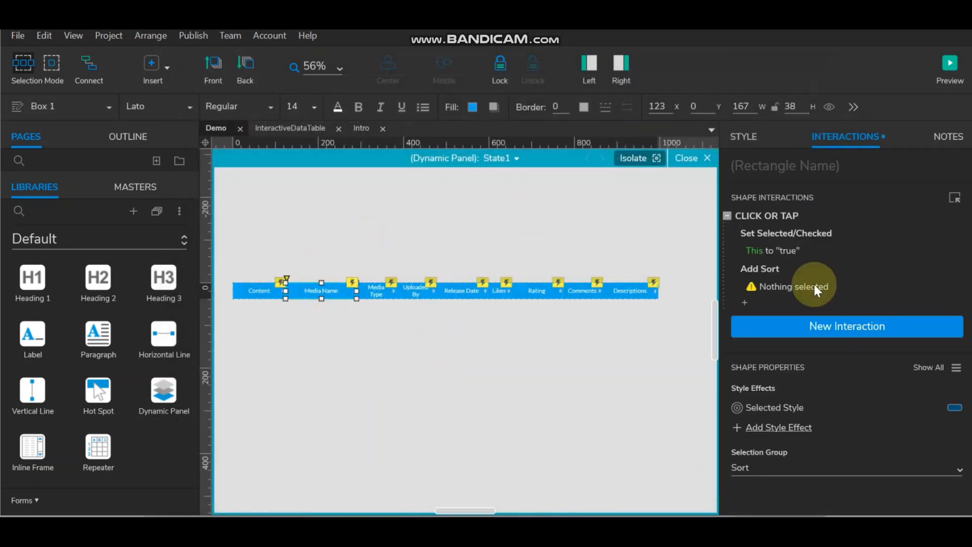
pyautogui.click(793, 286)
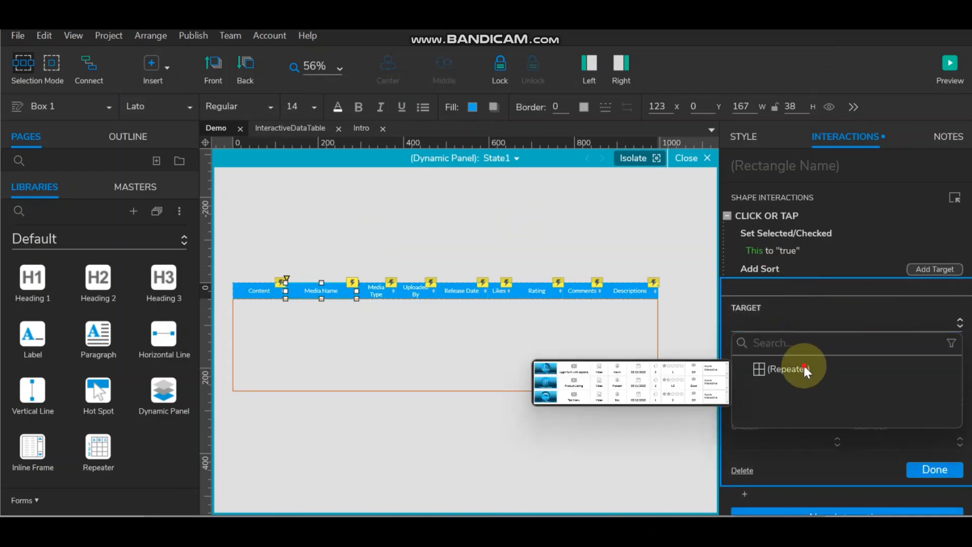
pyautogui.click(802, 364)
pyautogui.click(827, 450)
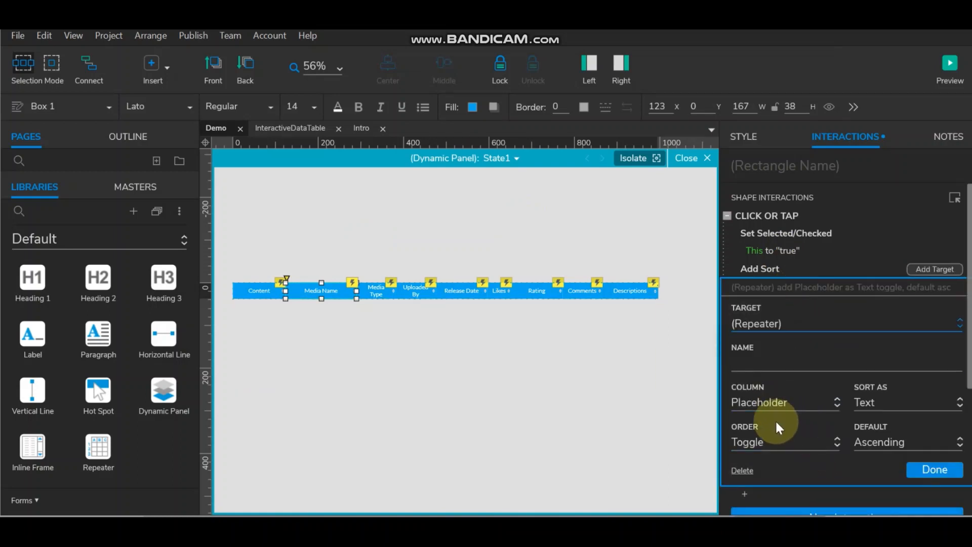
pyautogui.click(793, 408)
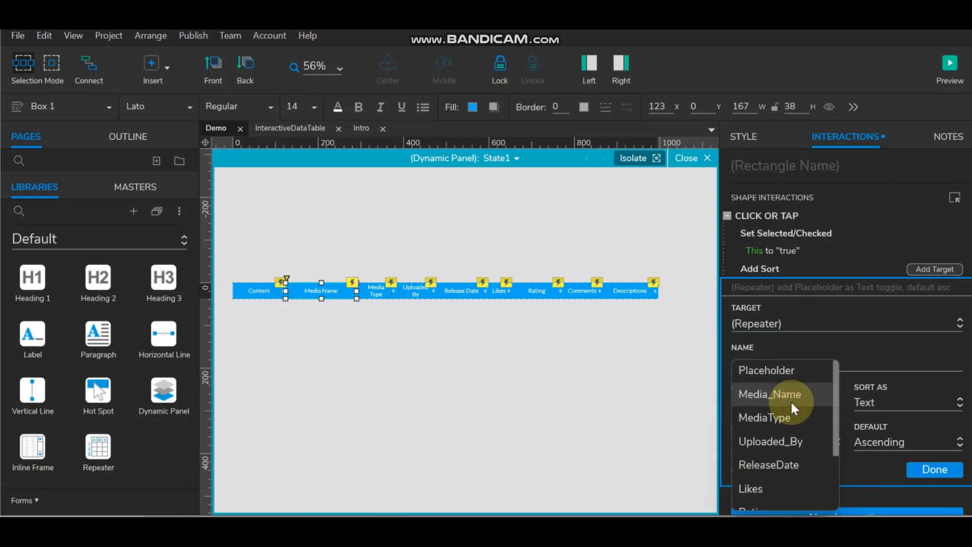
pyautogui.click(791, 399)
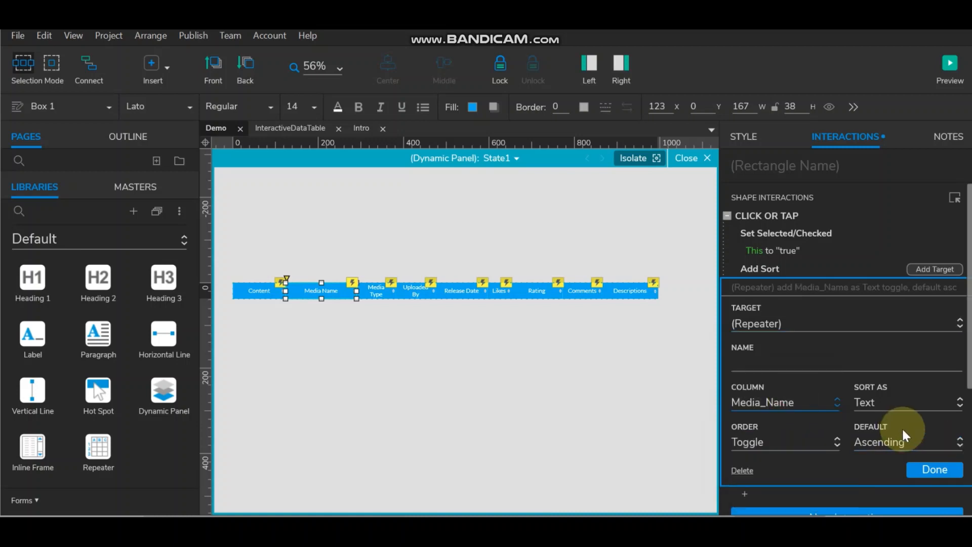
pyautogui.click(935, 469)
# Step: Set the Media Type header's Add Sort action to target the repeater, sorting the MediaType column as Text
pyautogui.click(380, 293)
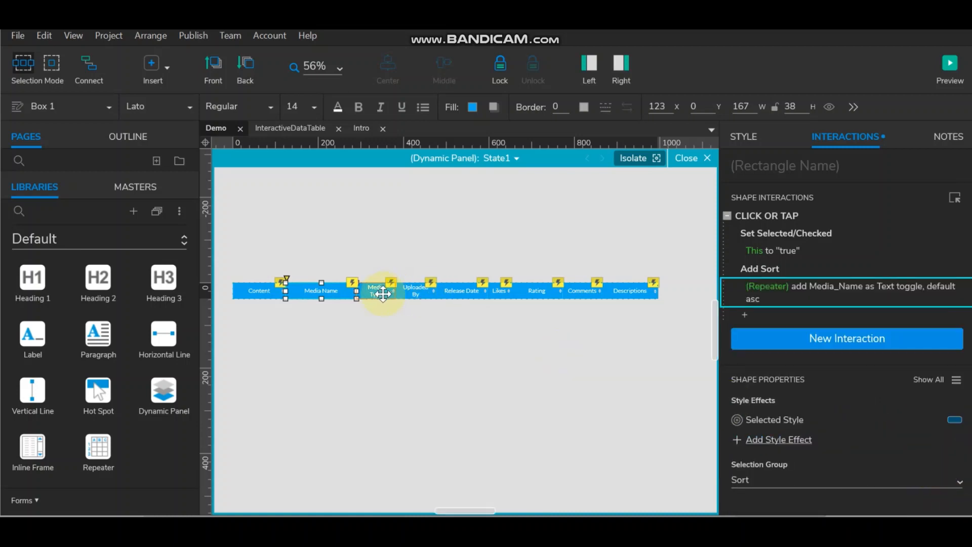
pyautogui.click(803, 287)
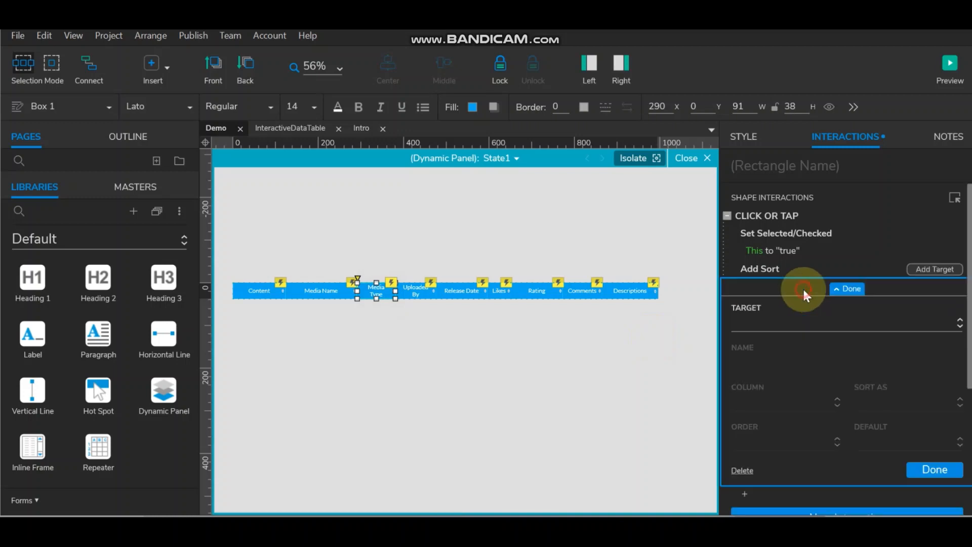
pyautogui.click(788, 321)
pyautogui.click(789, 367)
pyautogui.click(786, 401)
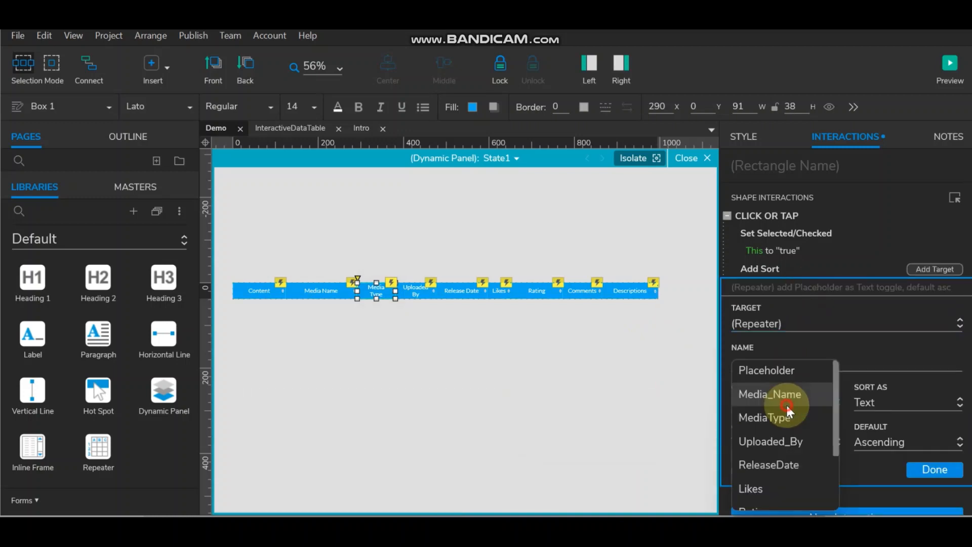
pyautogui.click(787, 418)
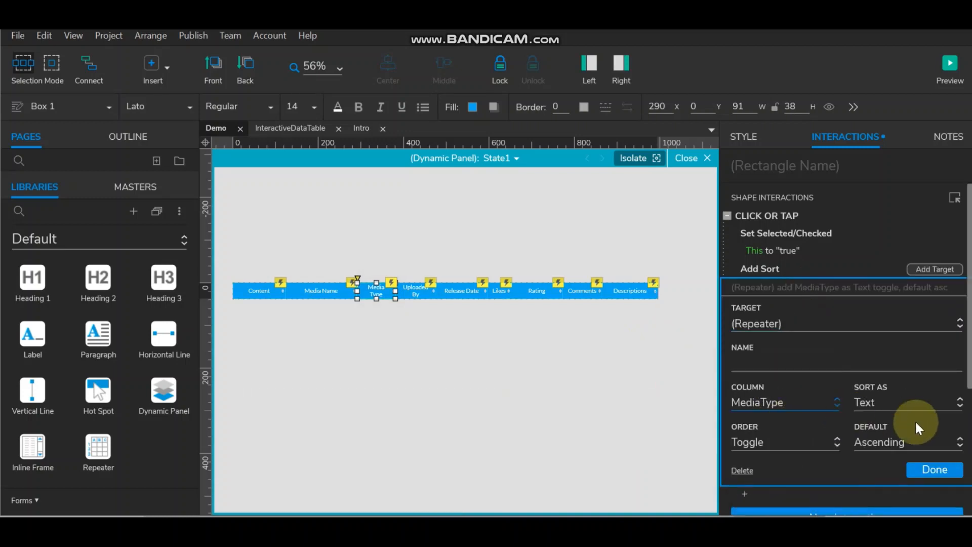
pyautogui.click(932, 468)
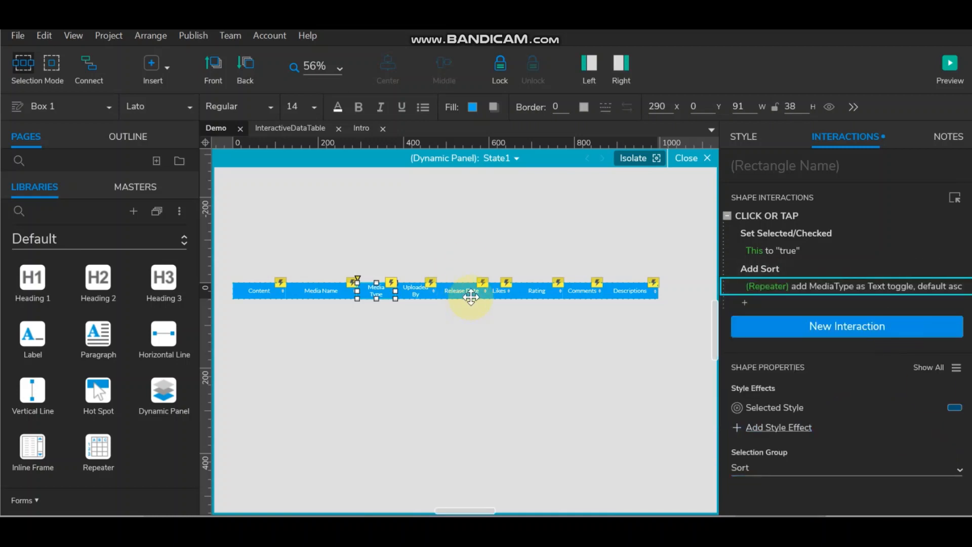
# Step: Set the Uploaded By header's Add Sort action on the repeater to column Uploaded_By as Text, with Toggle order and Ascending default
pyautogui.click(409, 290)
pyautogui.click(799, 282)
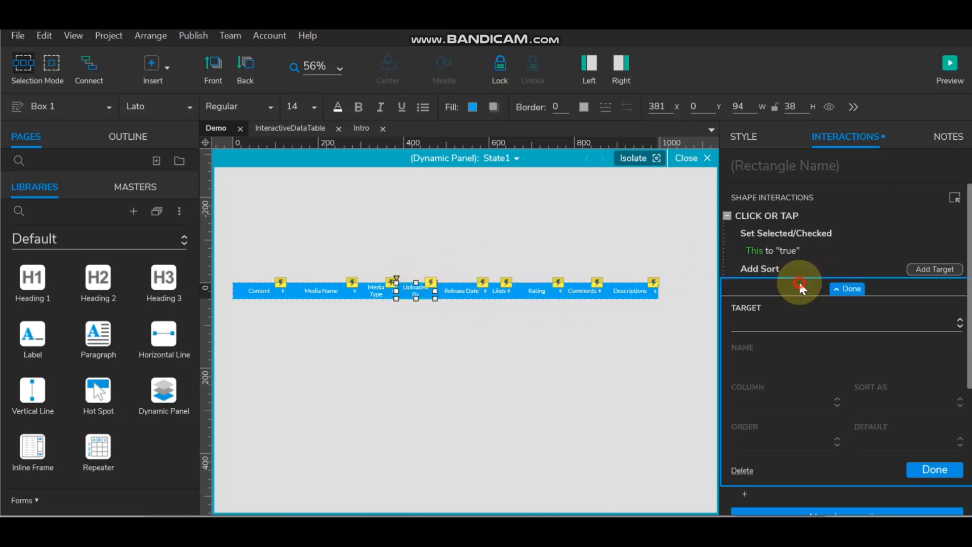
pyautogui.click(801, 324)
pyautogui.click(797, 374)
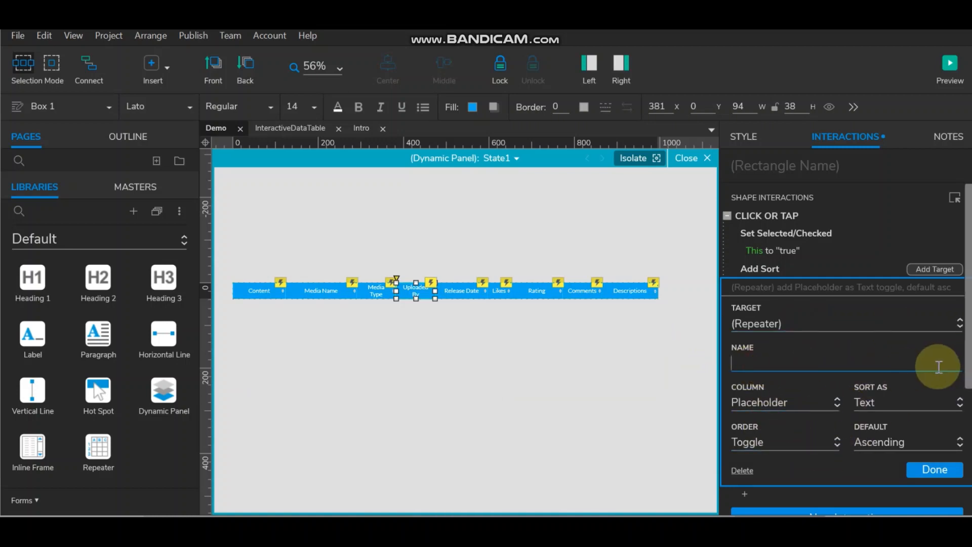
pyautogui.click(779, 403)
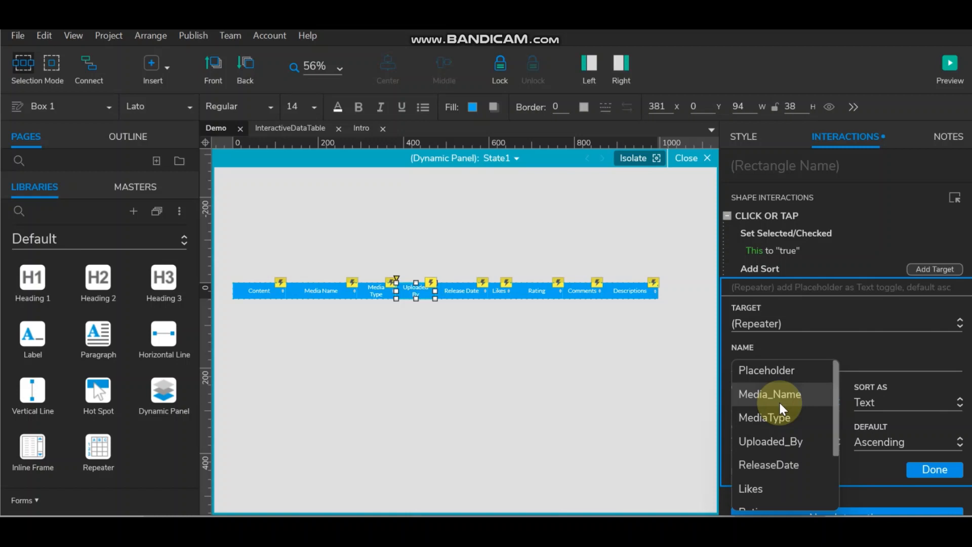
pyautogui.click(778, 441)
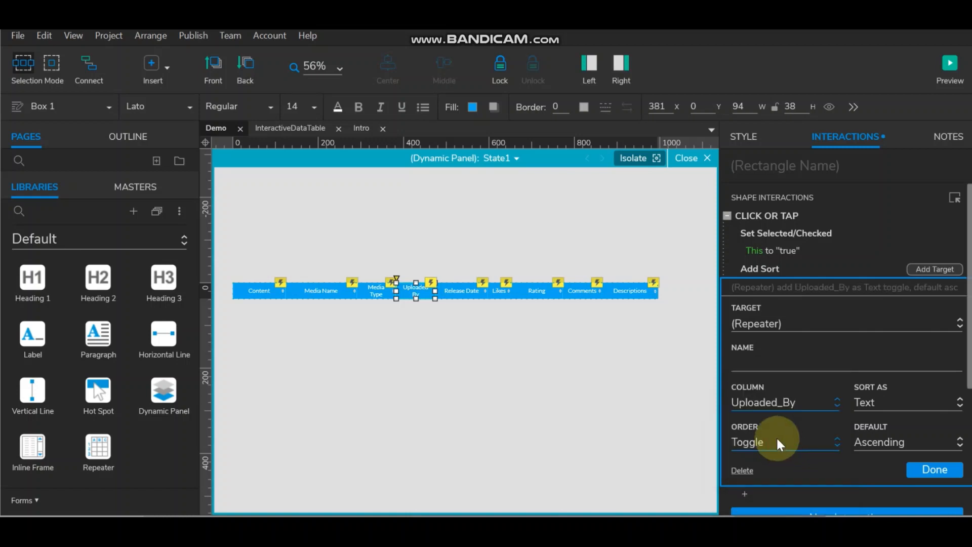
pyautogui.click(890, 402)
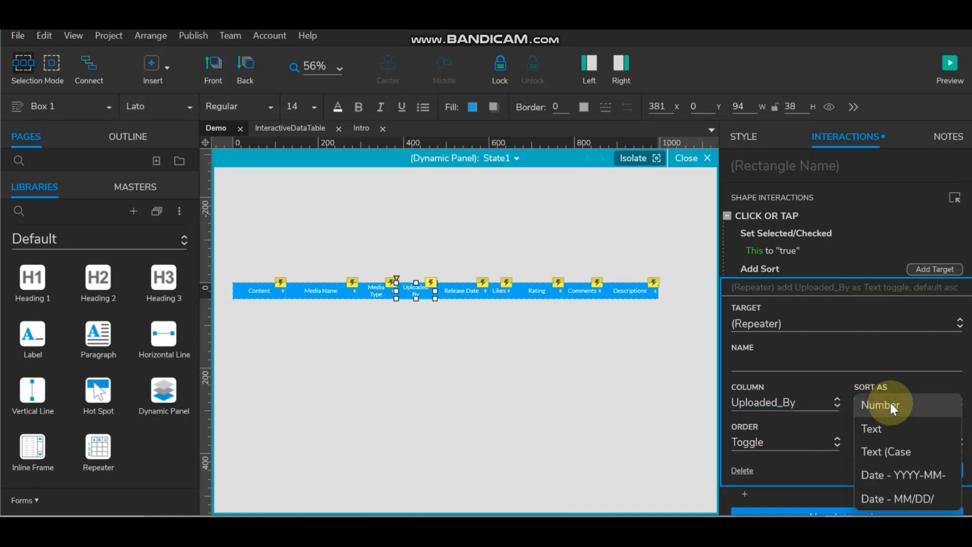
pyautogui.click(896, 428)
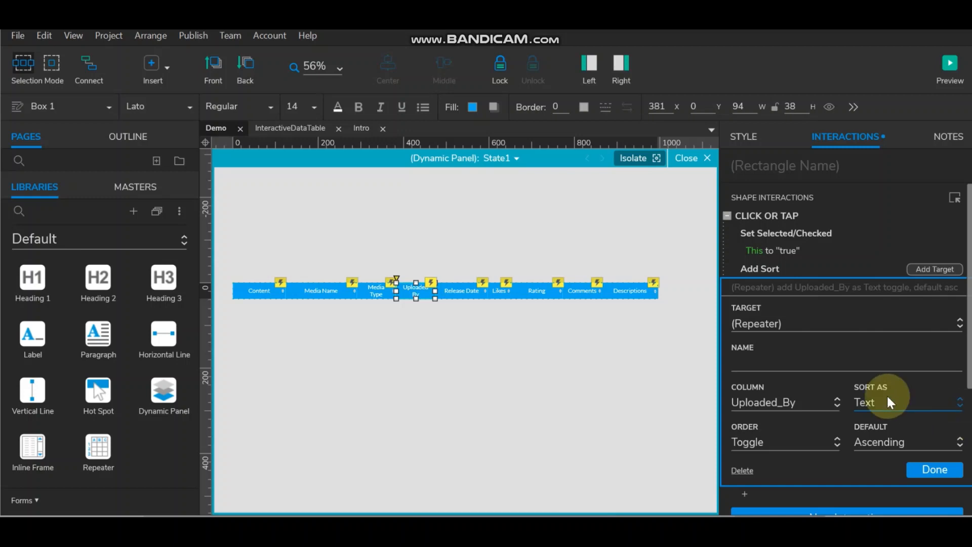
pyautogui.click(779, 442)
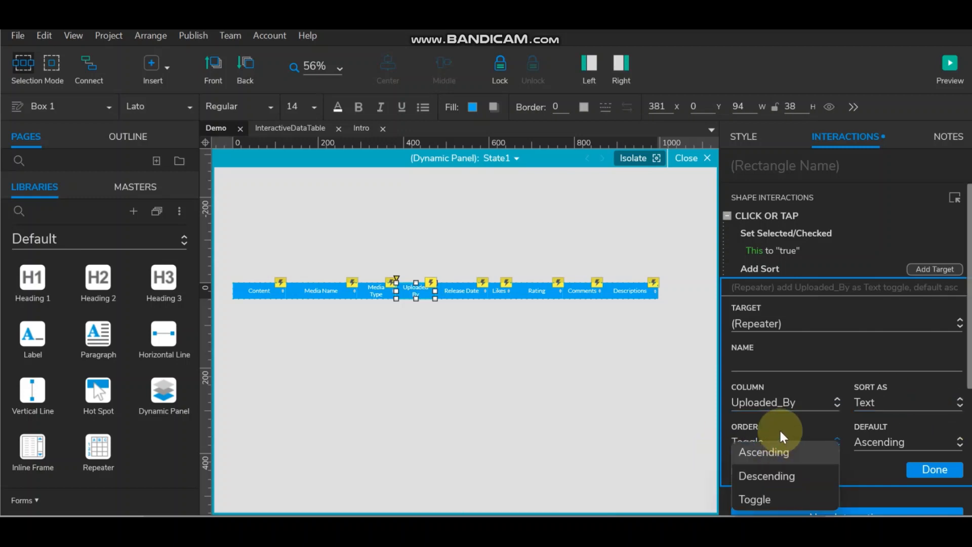
pyautogui.click(780, 433)
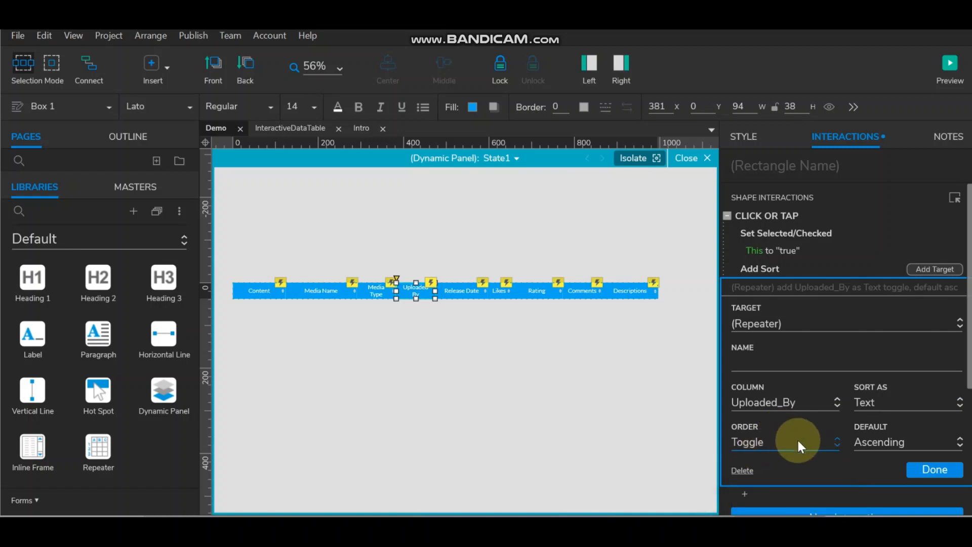
pyautogui.click(914, 443)
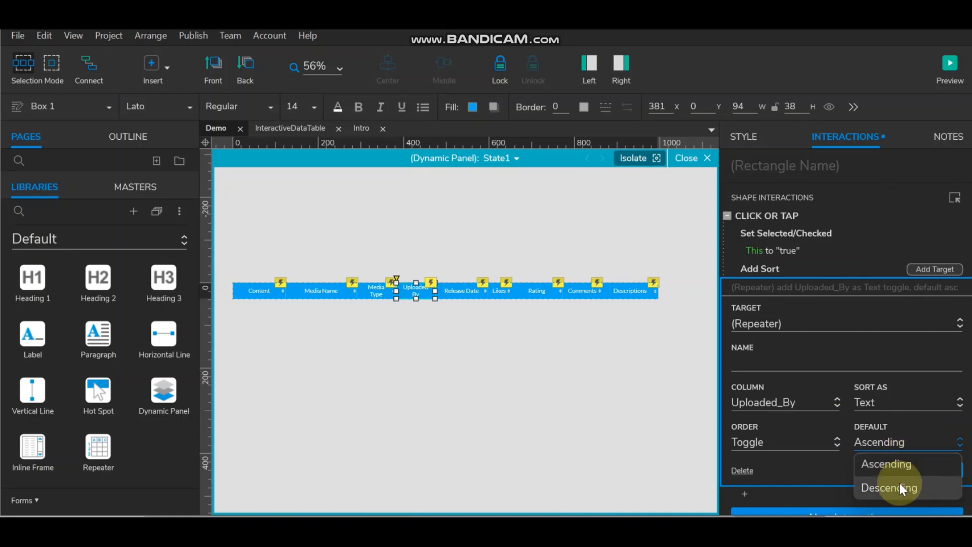
pyautogui.click(901, 464)
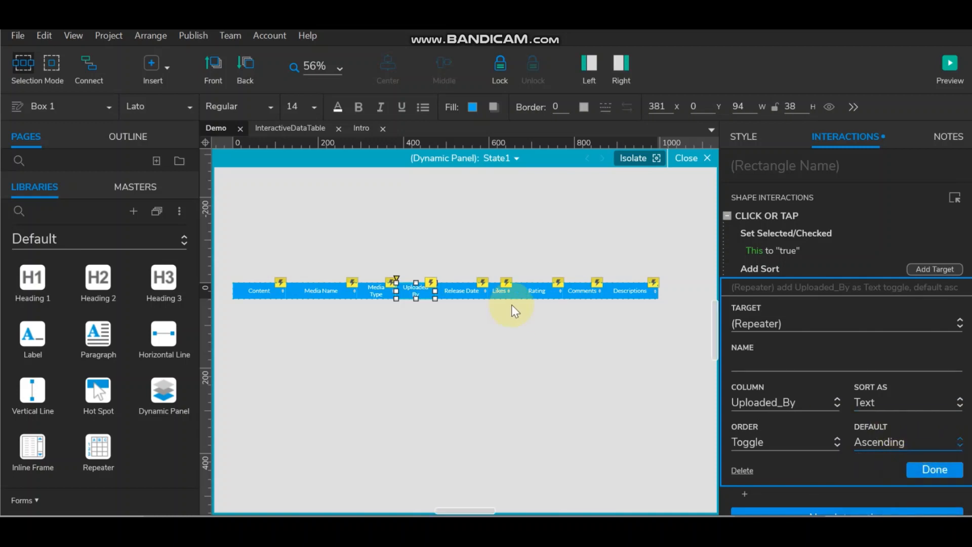
# Step: Set the Release Date header's Add Sort action on the repeater to column ReleaseDate as Date - MM/DD/YYYY, with Toggle order and Ascending default
pyautogui.click(467, 288)
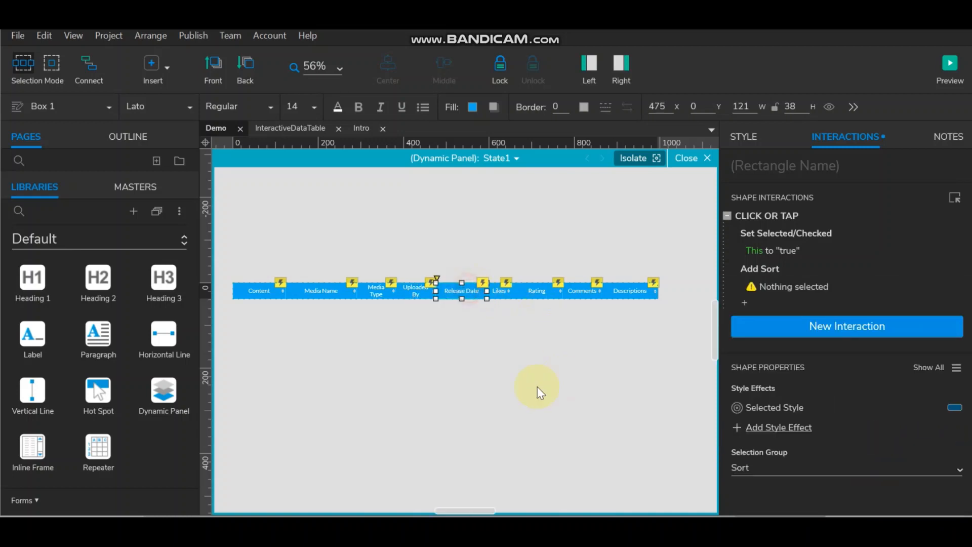
pyautogui.click(798, 286)
pyautogui.click(790, 320)
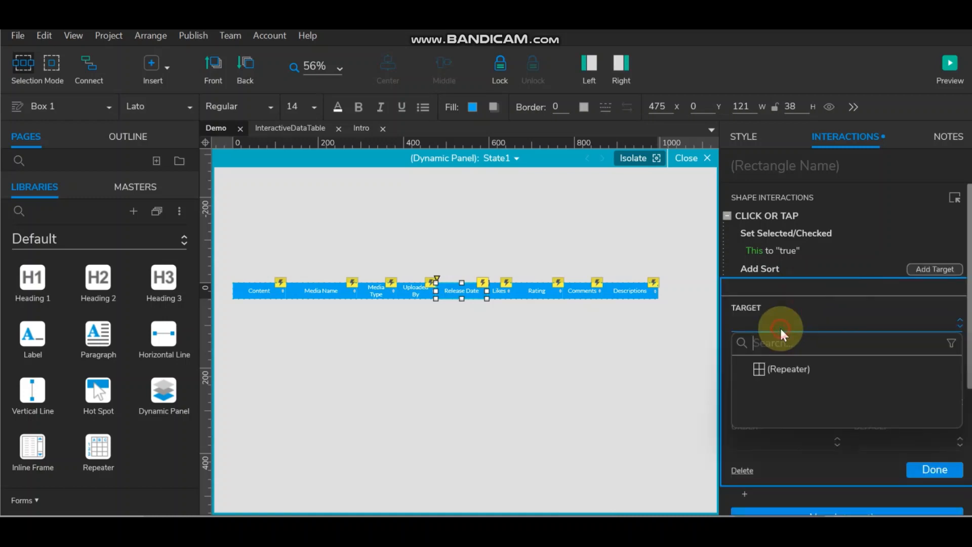
pyautogui.click(775, 369)
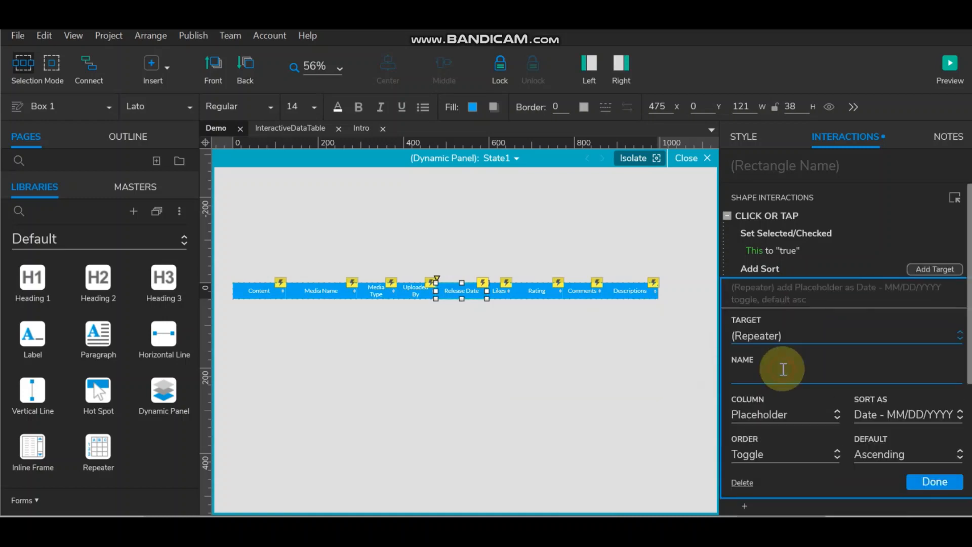
pyautogui.click(788, 414)
pyautogui.click(784, 465)
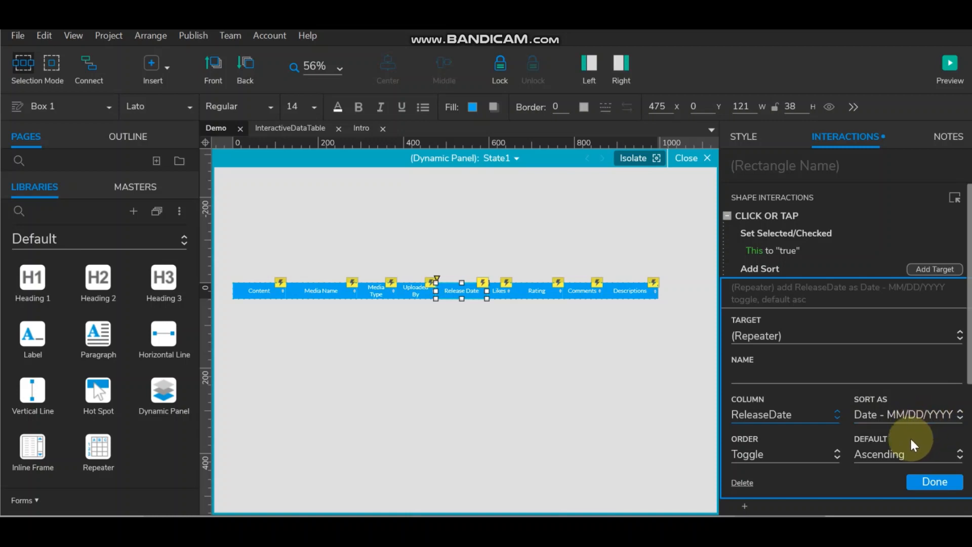
pyautogui.click(895, 410)
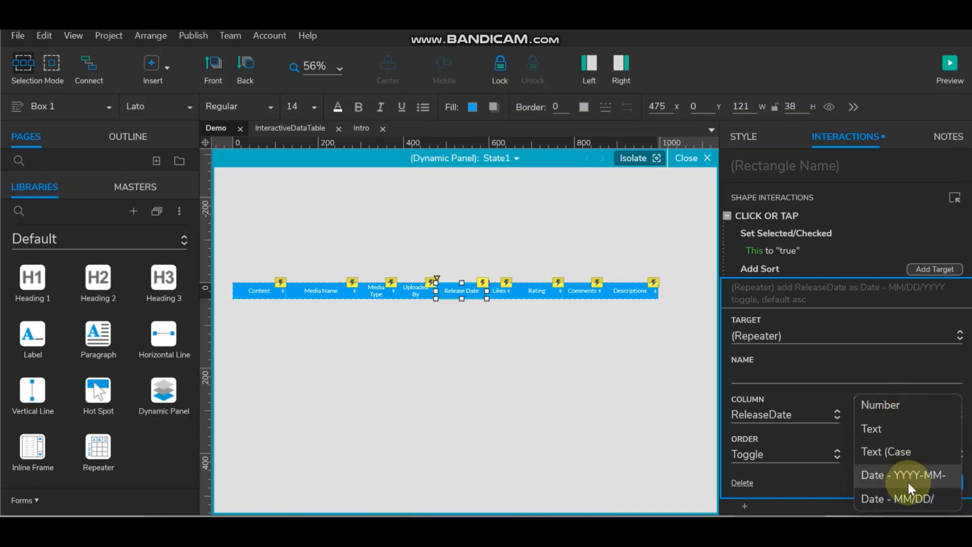
pyautogui.click(852, 356)
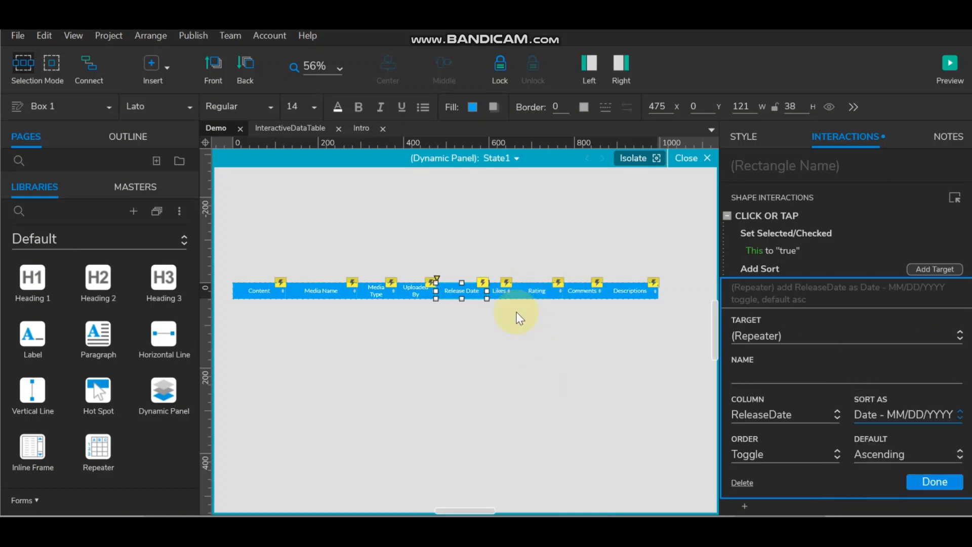
# Step: Set the Likes header's Add Sort action on the repeater to column Likes as Number, with Toggle order and Ascending default
pyautogui.click(500, 291)
pyautogui.click(801, 283)
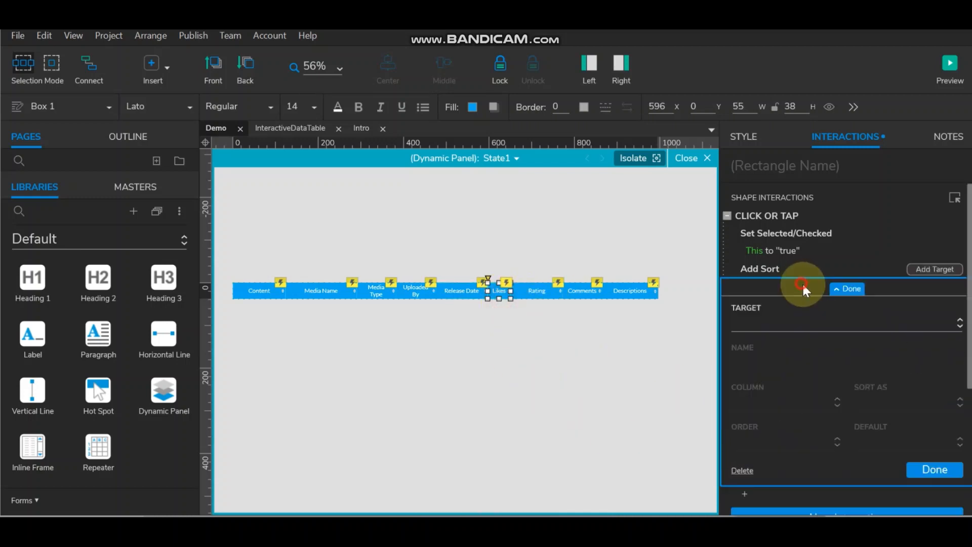
pyautogui.click(797, 321)
pyautogui.click(795, 366)
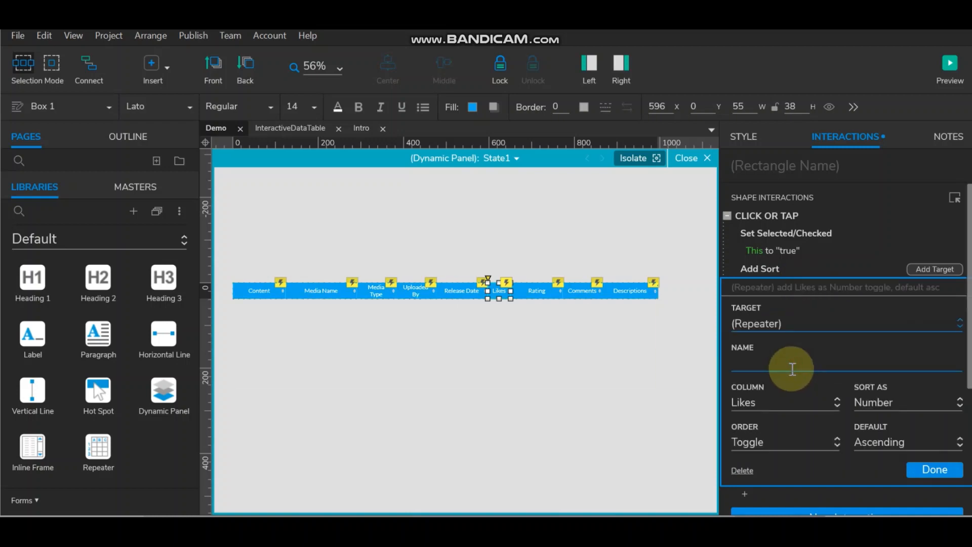
pyautogui.click(944, 472)
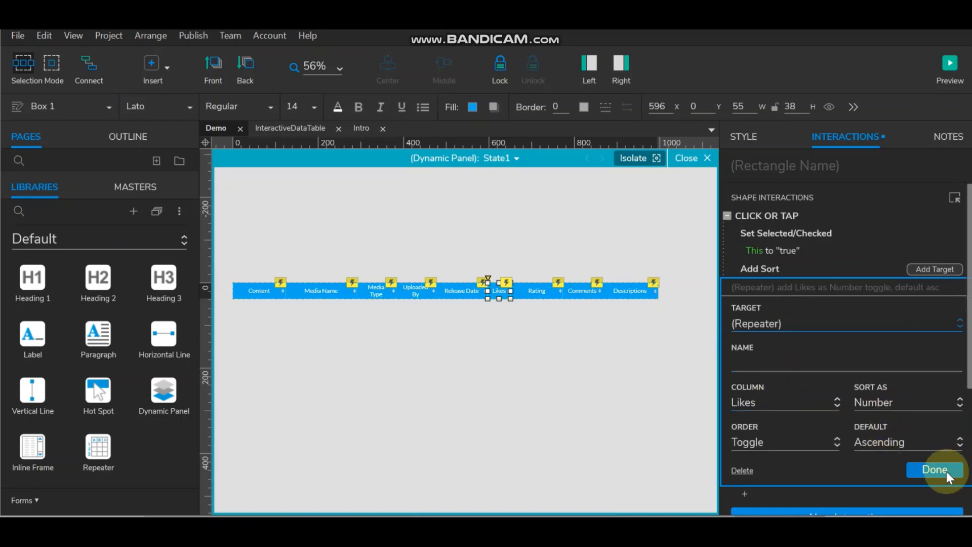
# Step: Set the Rating header's Add Sort action on the repeater to column Rating as Number, with Toggle order and Ascending default
pyautogui.click(536, 292)
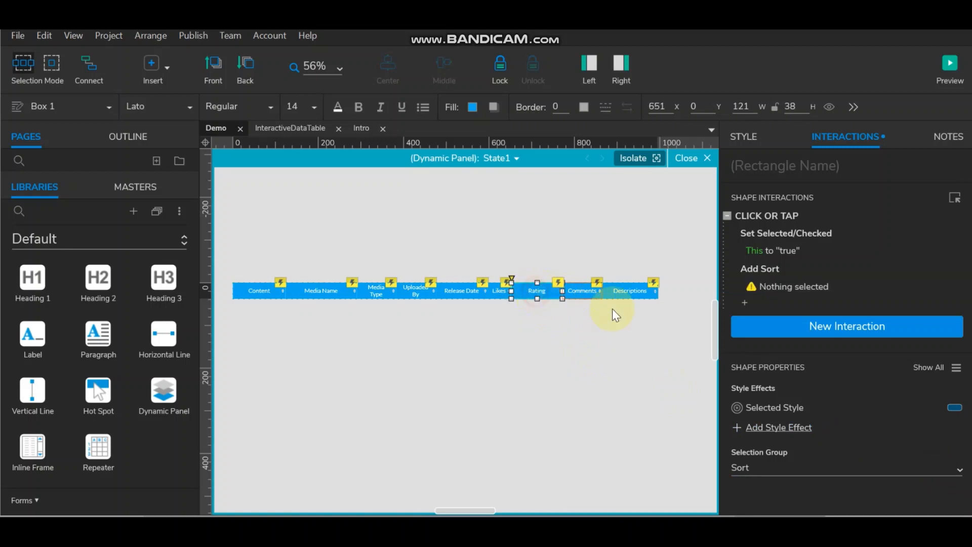
pyautogui.click(790, 288)
pyautogui.click(791, 332)
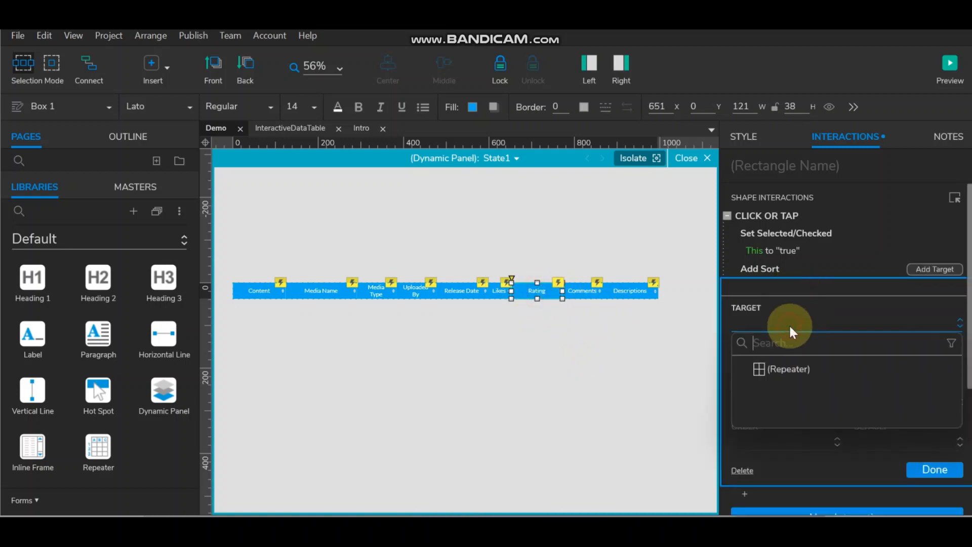
pyautogui.click(790, 372)
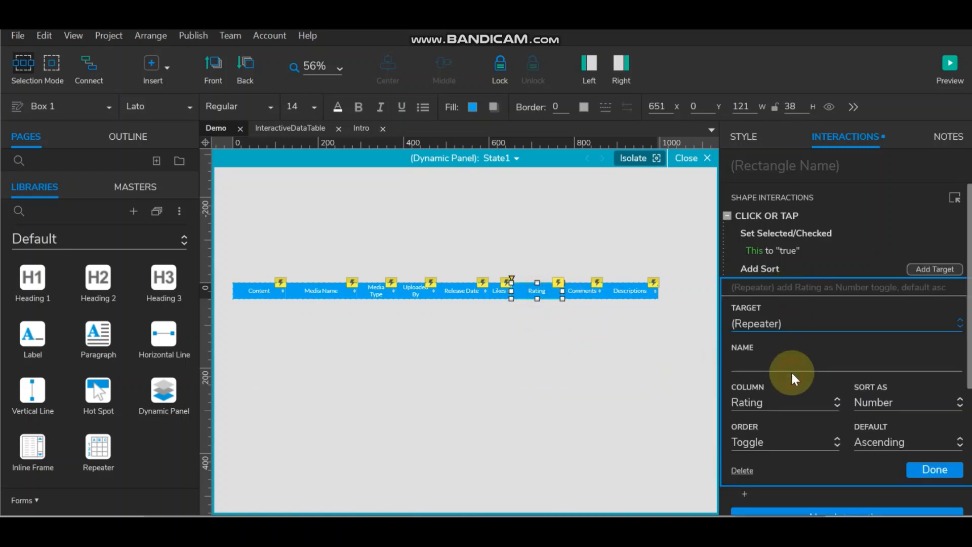
pyautogui.click(783, 404)
pyautogui.click(870, 362)
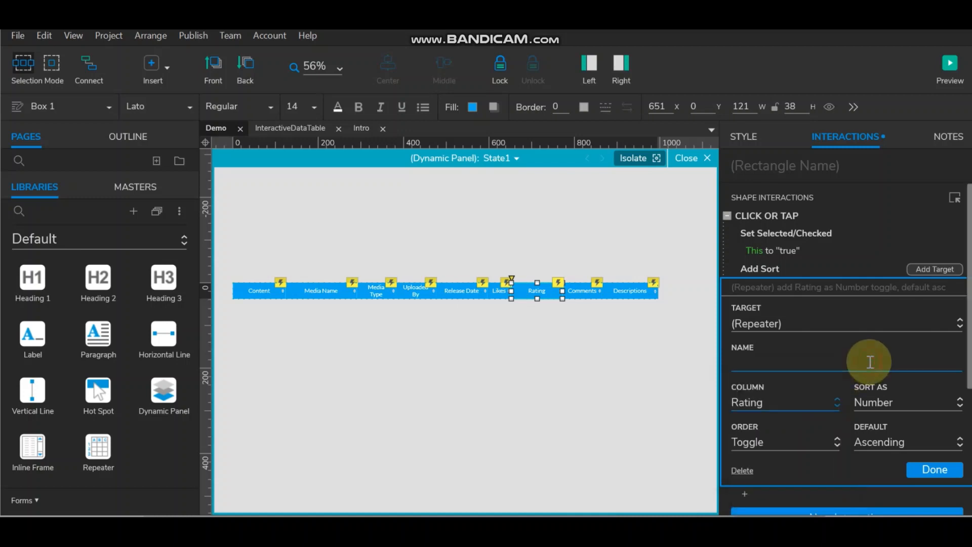
# Step: Set the Comments header's Add Sort action to target the repeater
pyautogui.click(581, 292)
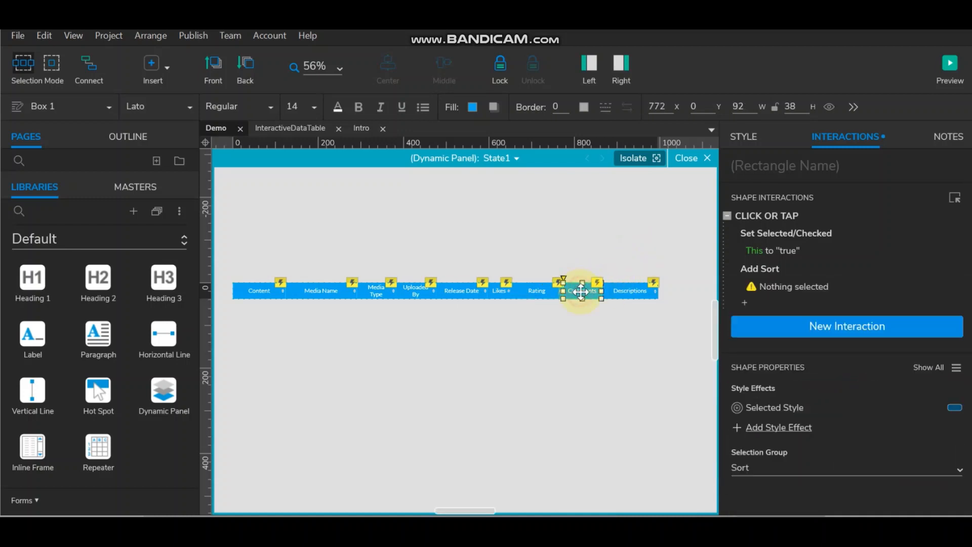
pyautogui.click(795, 280)
pyautogui.click(788, 324)
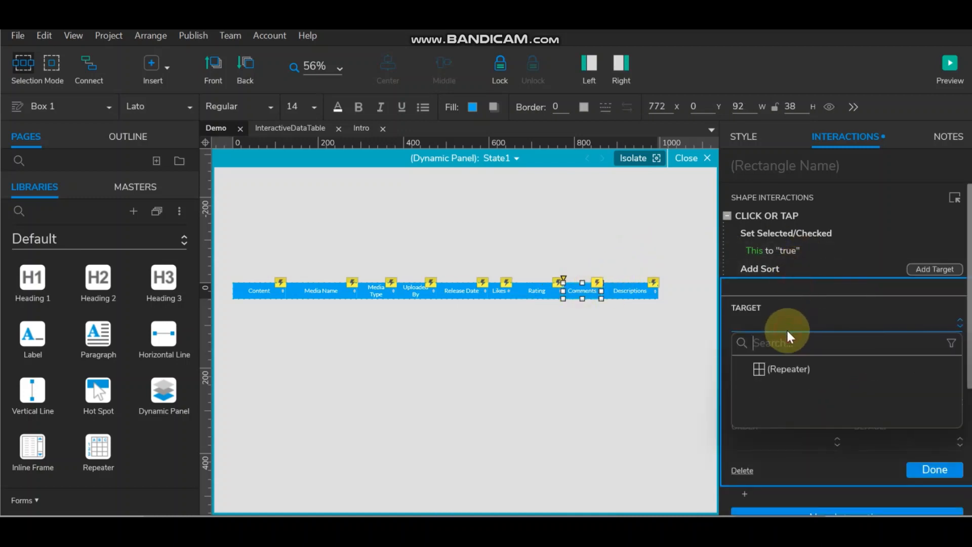
pyautogui.click(786, 369)
# Step: Set the Descriptions header's Add Sort action on the repeater to column Desc as Text, with Toggle order and Ascending default
pyautogui.click(628, 296)
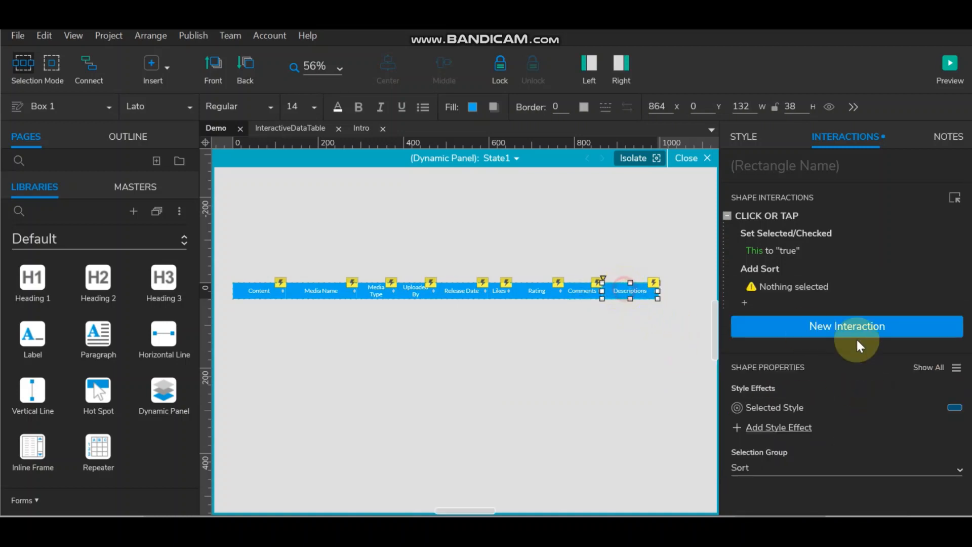
pyautogui.click(800, 287)
pyautogui.click(788, 321)
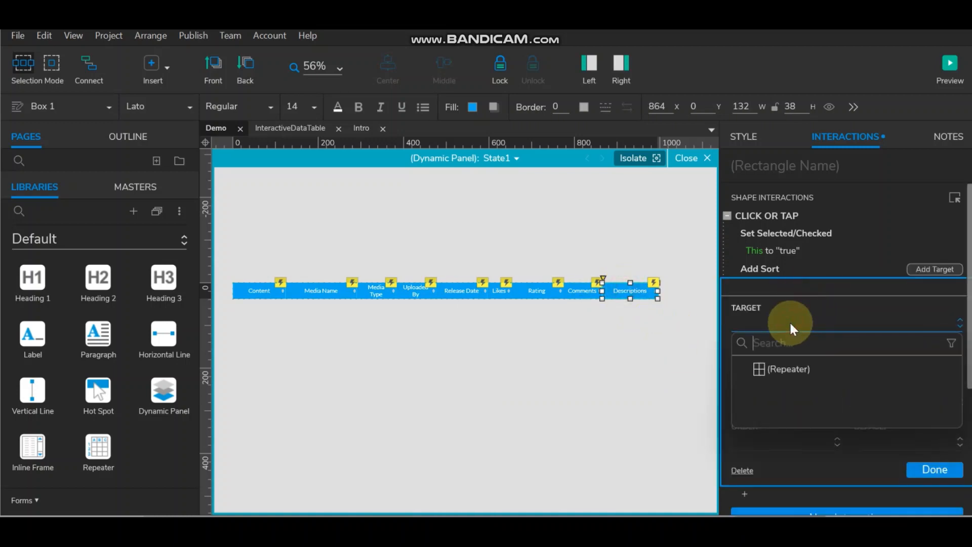
pyautogui.click(784, 369)
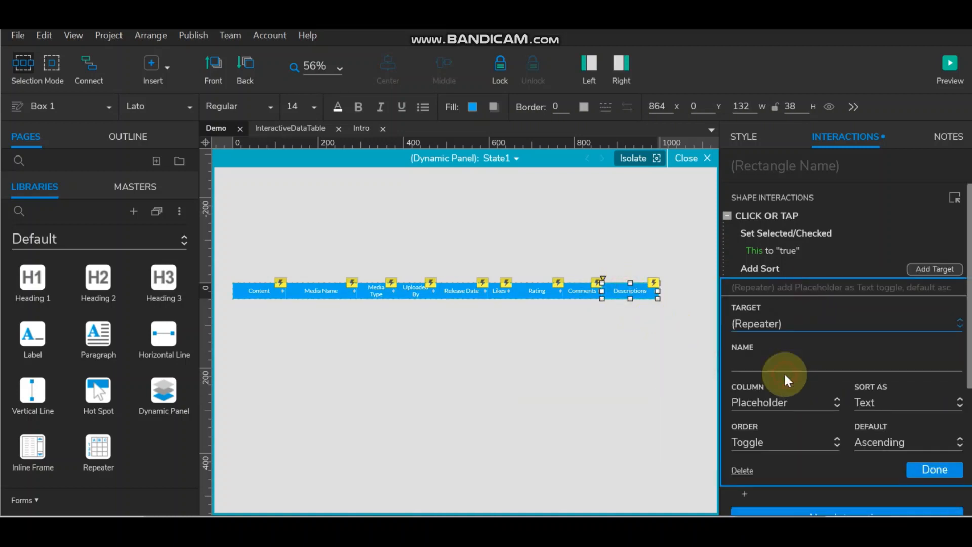
pyautogui.click(782, 403)
pyautogui.scroll(-3, 778, 472)
pyautogui.click(782, 471)
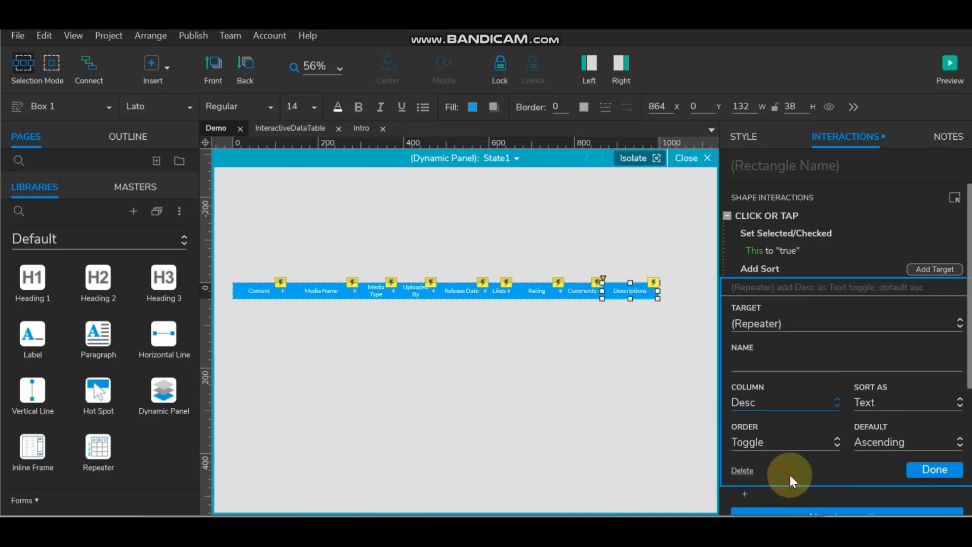
pyautogui.click(954, 469)
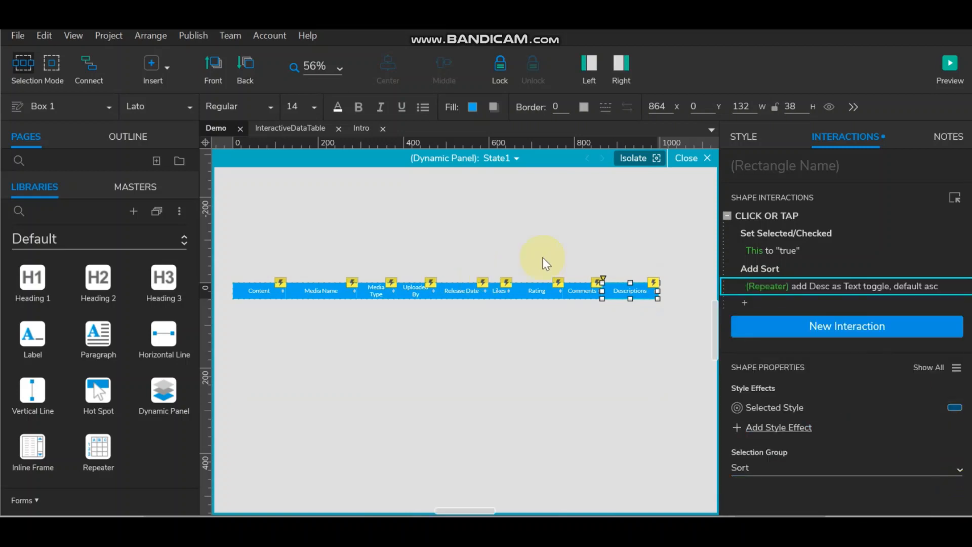
# Step: Close the header dynamic panel's state and preview the Demo page in the browser
pyautogui.click(697, 157)
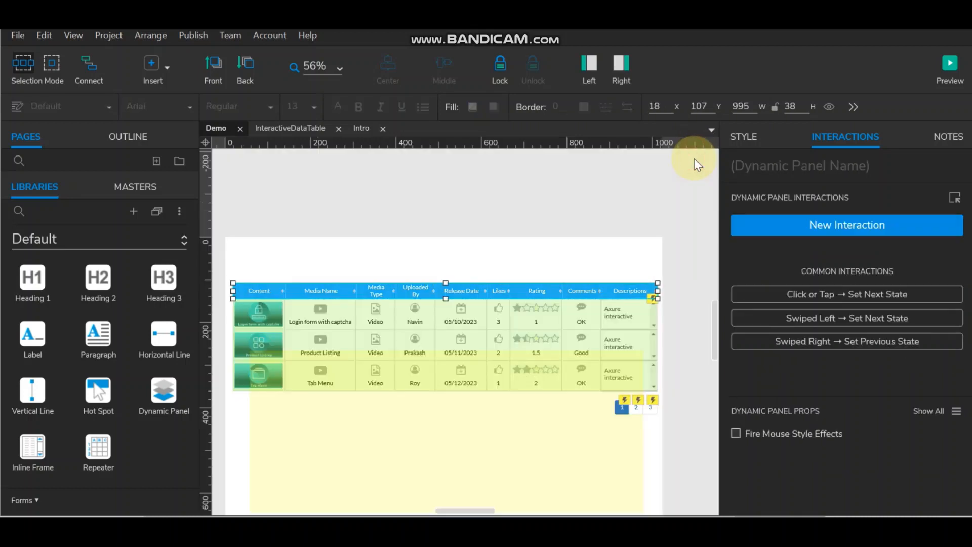
pyautogui.click(627, 170)
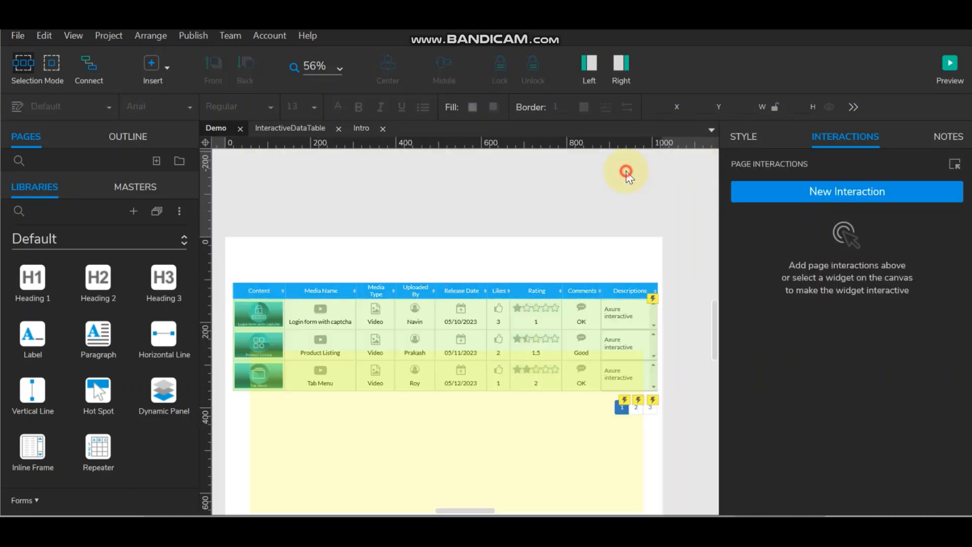
pyautogui.click(951, 65)
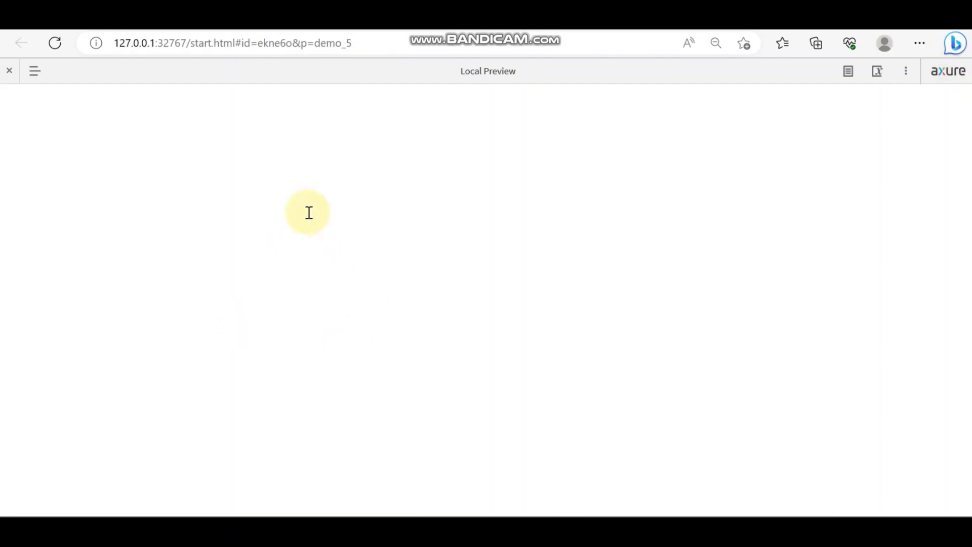
# Step: Test the toggled sorting of the previewed table by the Content and Media Name headers
pyautogui.click(203, 179)
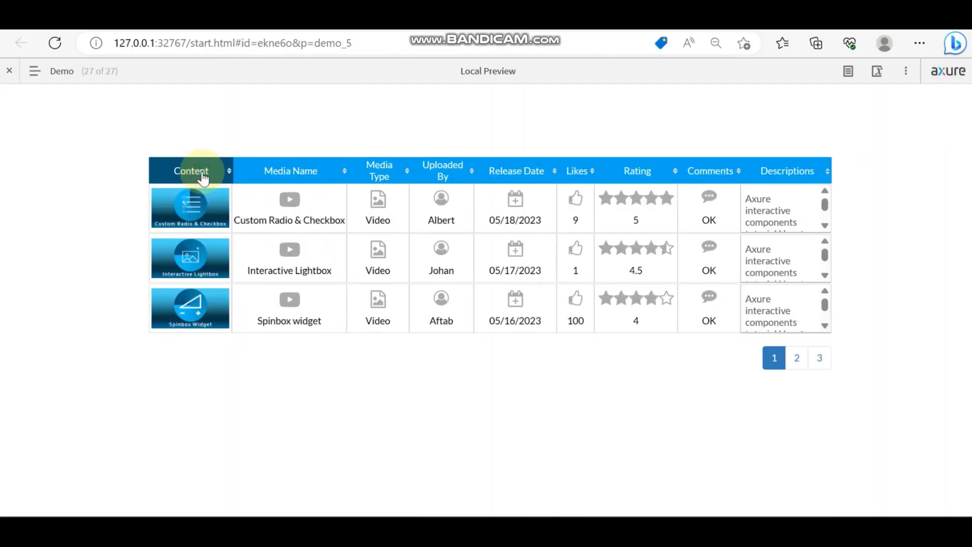
pyautogui.click(203, 178)
pyautogui.click(203, 178)
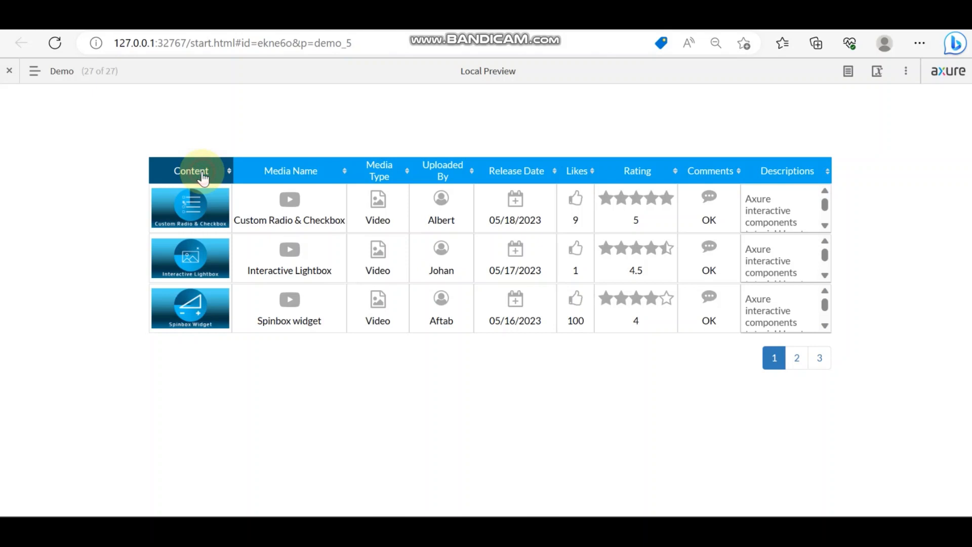
pyautogui.click(265, 173)
pyautogui.click(310, 177)
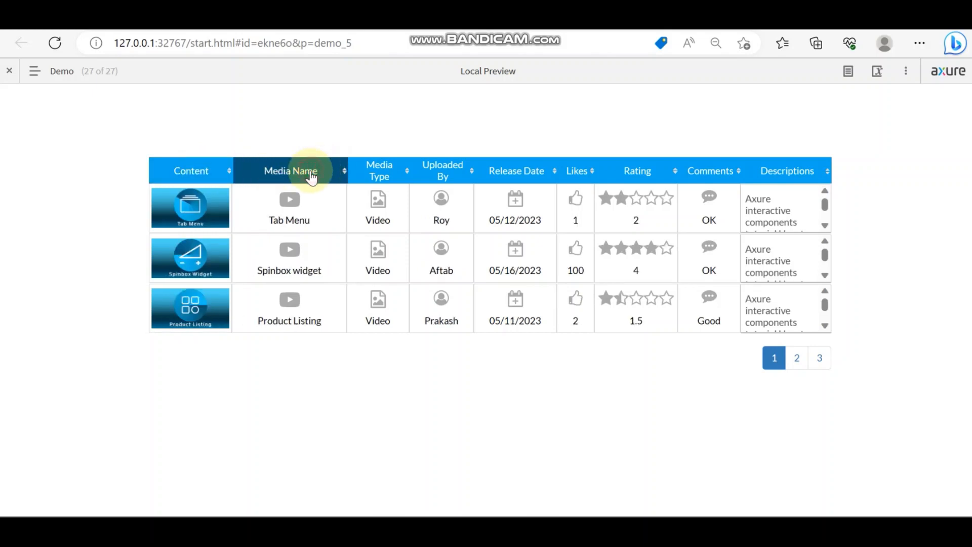
pyautogui.click(311, 178)
pyautogui.click(311, 177)
# Step: Test sorting the previewed table by each remaining header, from Media Type and Uploaded By through to Descriptions
pyautogui.click(392, 174)
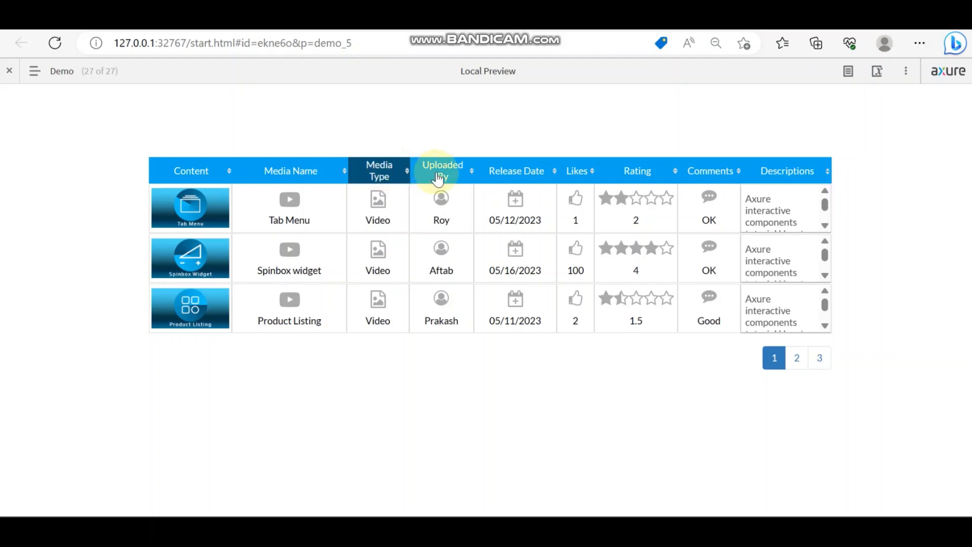
pyautogui.click(440, 178)
pyautogui.click(439, 178)
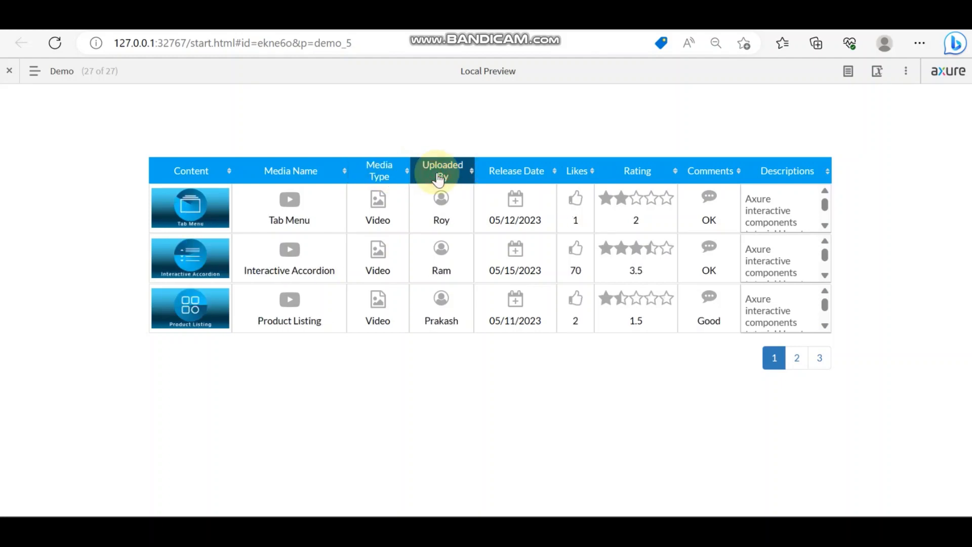
pyautogui.click(521, 169)
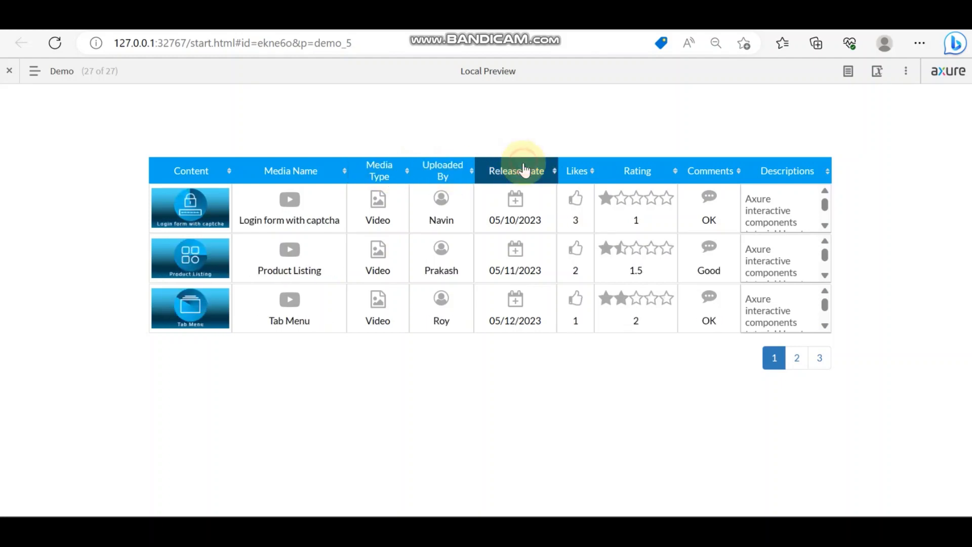
pyautogui.click(581, 175)
pyautogui.click(638, 178)
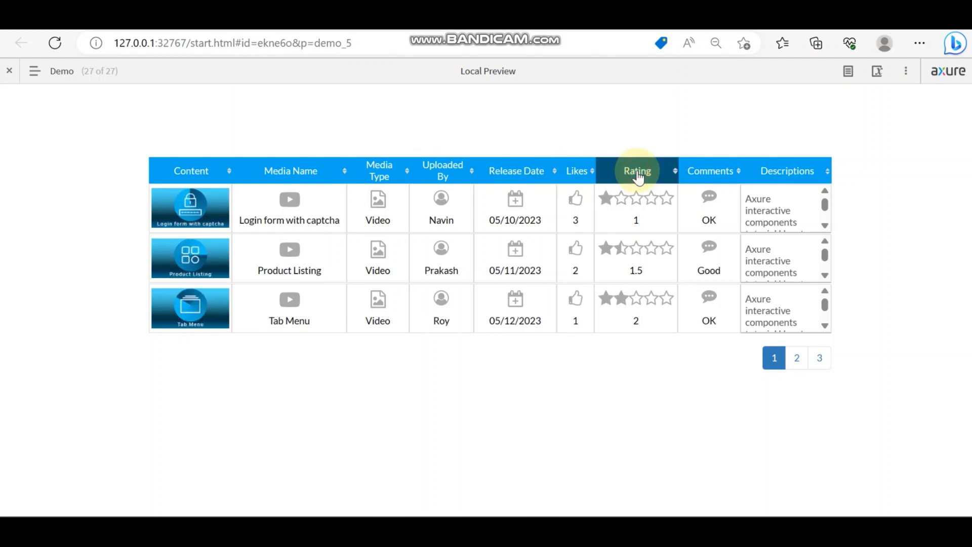
pyautogui.click(707, 179)
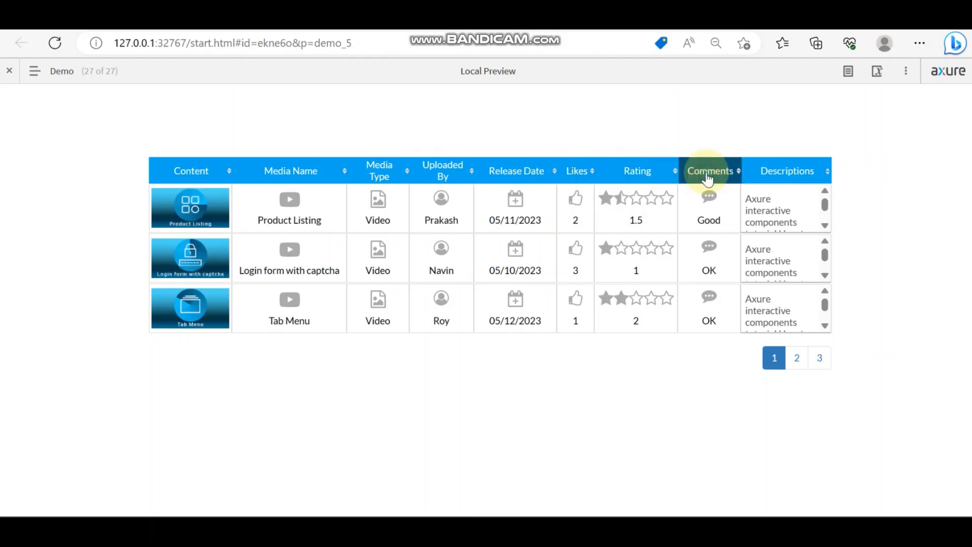
pyautogui.click(793, 178)
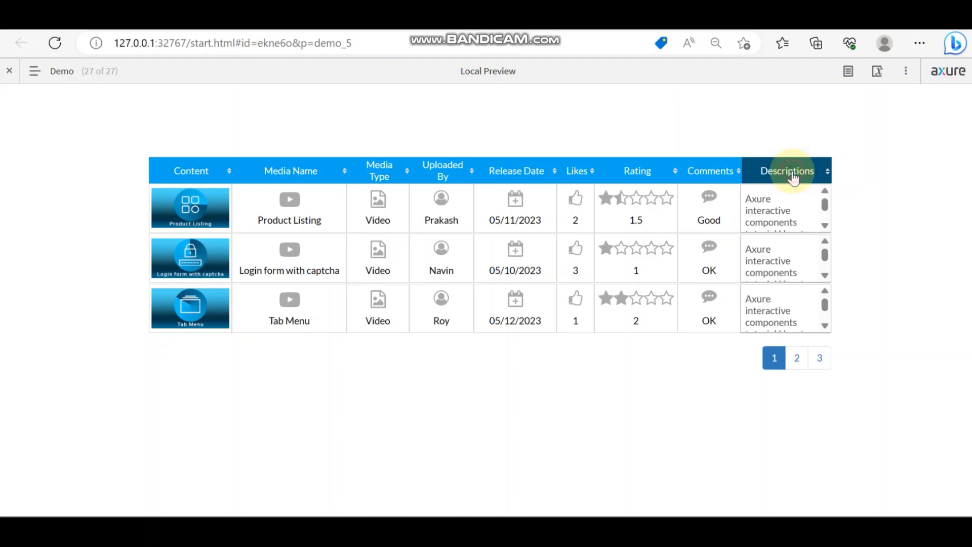
# Step: Test the table's pagination boxes by showing page 2, page 3 and page 1 again
pyautogui.click(796, 360)
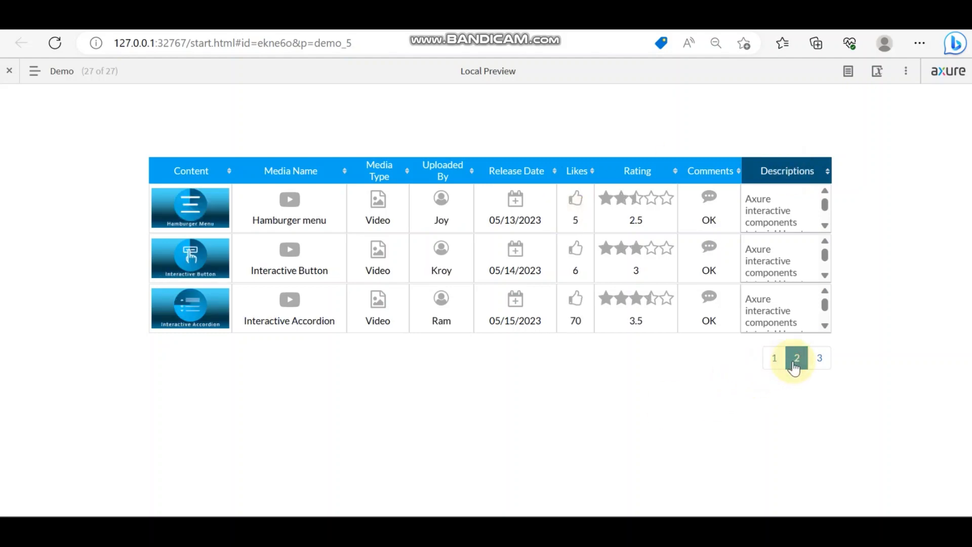
pyautogui.click(818, 361)
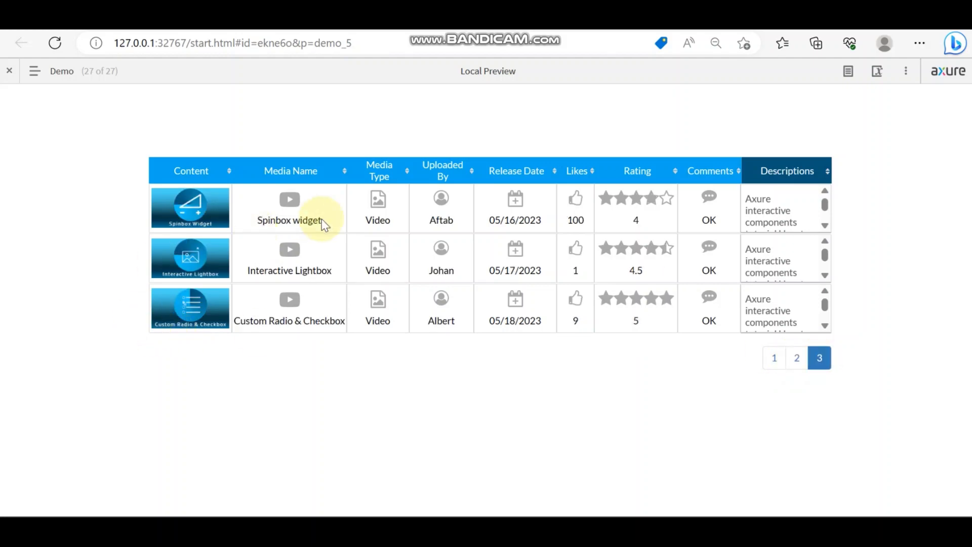
pyautogui.click(773, 358)
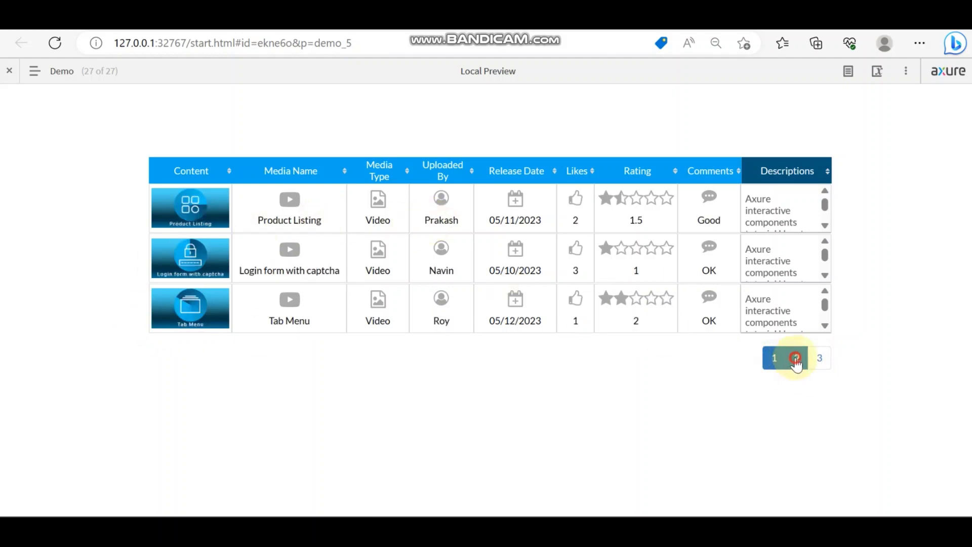
# Step: Switch back to Axure RP and copy the "Showing #/#" page number label from the InteractiveDataTable page
pyautogui.click(797, 358)
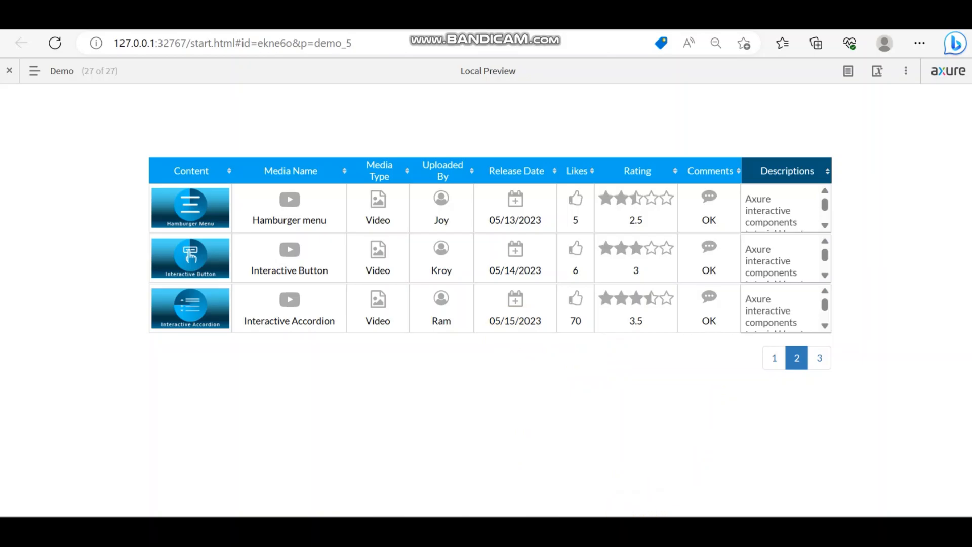
pyautogui.click(601, 529)
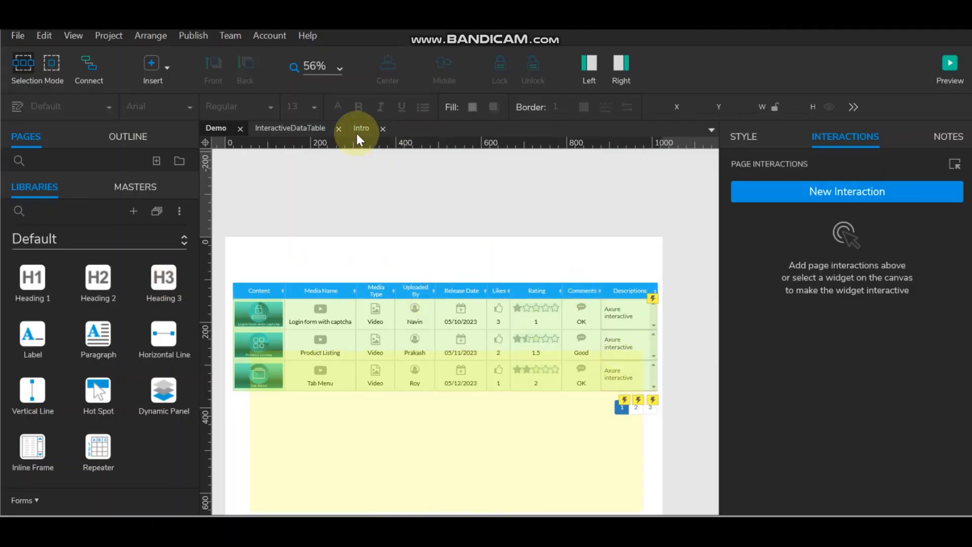
pyautogui.click(305, 129)
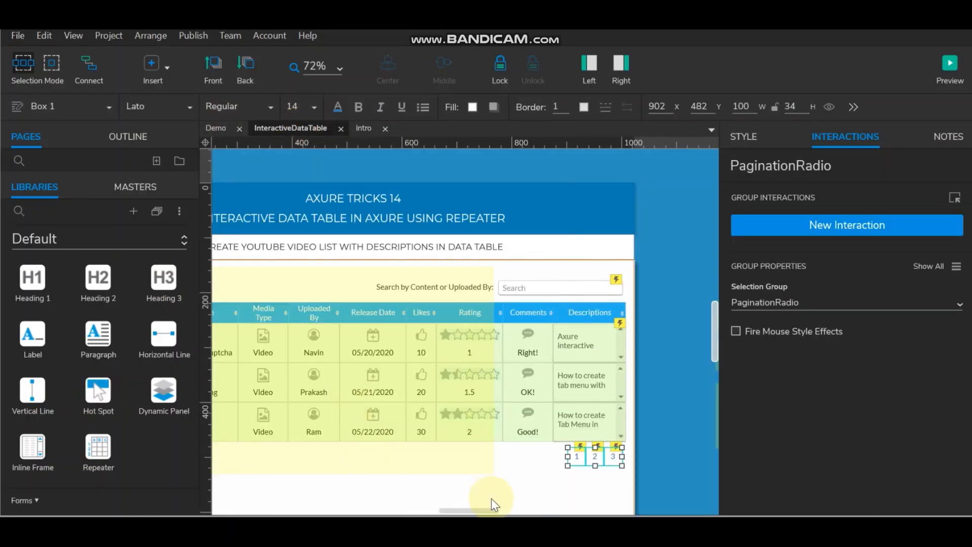
pyautogui.moveTo(485, 509); pyautogui.dragTo(467, 508)
pyautogui.click(494, 412)
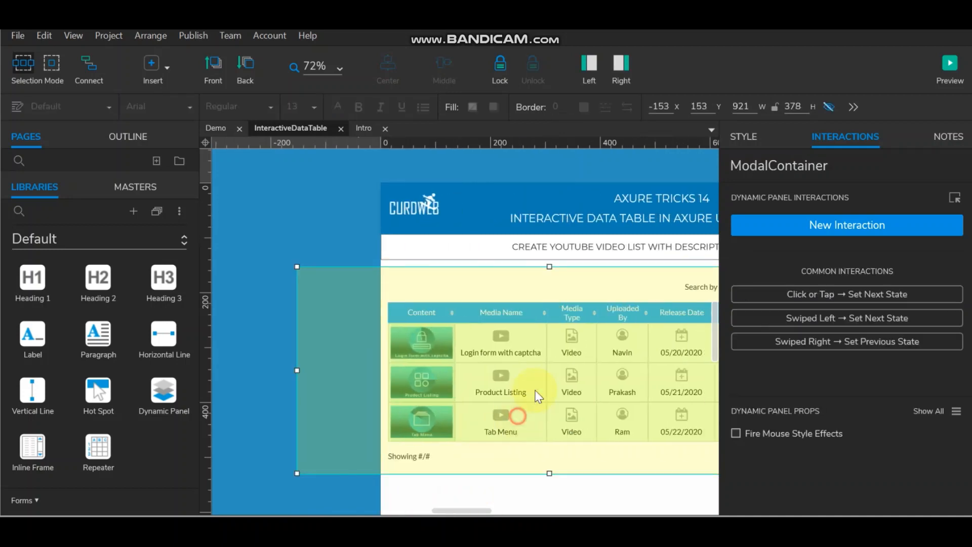
pyautogui.click(423, 456)
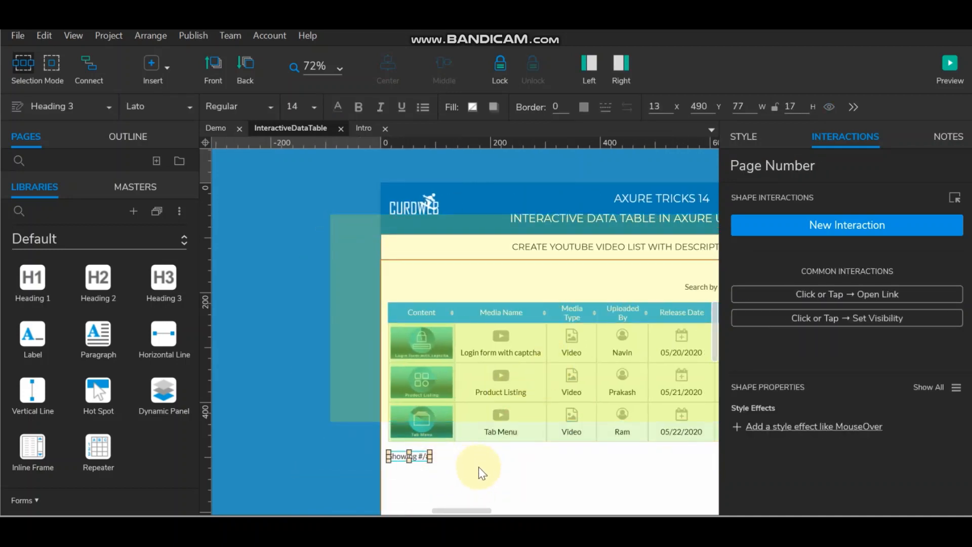
# Step: Move the modal container on the Demo page off the page, to the right of the table
pyautogui.click(216, 130)
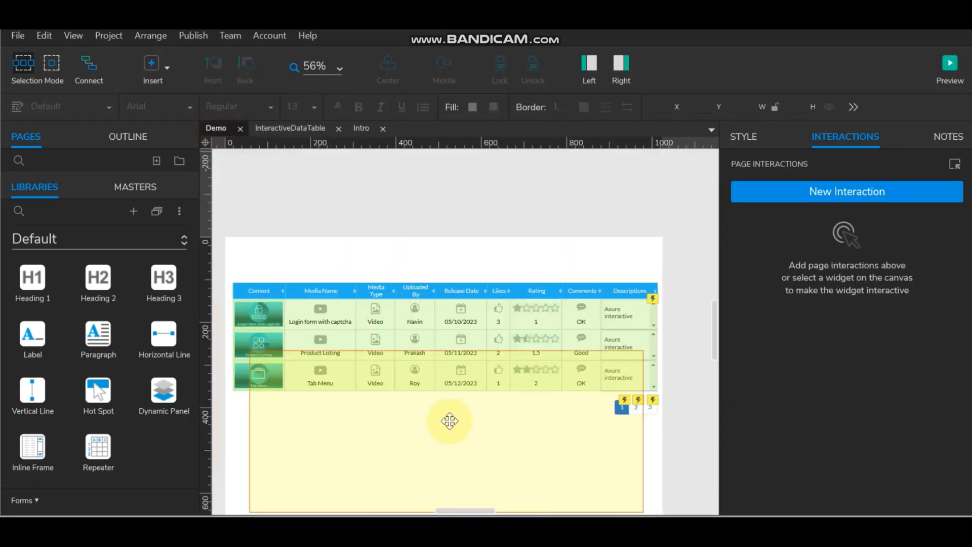
pyautogui.scroll(-2, 454, 418)
pyautogui.moveTo(409, 328); pyautogui.dragTo(700, 246)
pyautogui.click(391, 385)
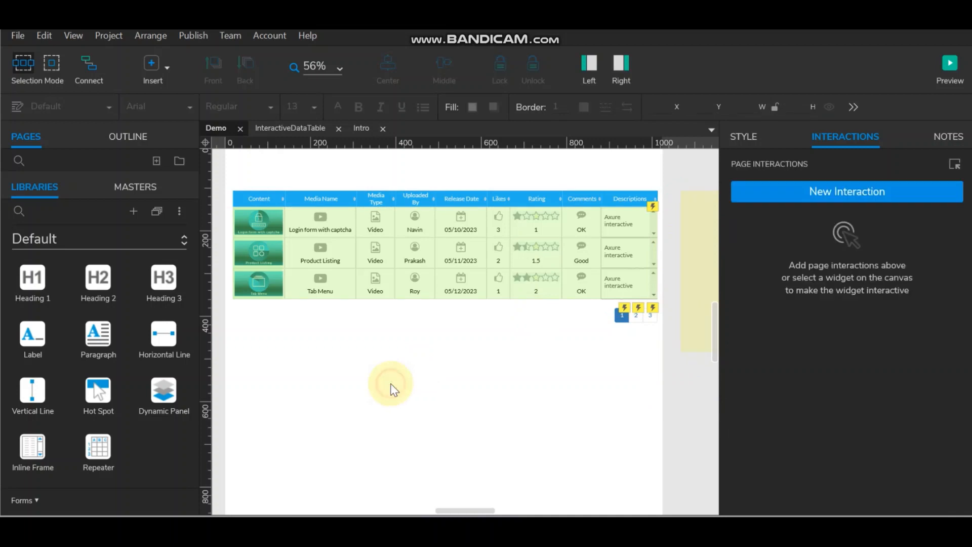
# Step: Paste the "Showing #/#" label below the Demo table and align its middle with the pagination boxes
pyautogui.hotkey('ctrl', 'v')
pyautogui.click(624, 314)
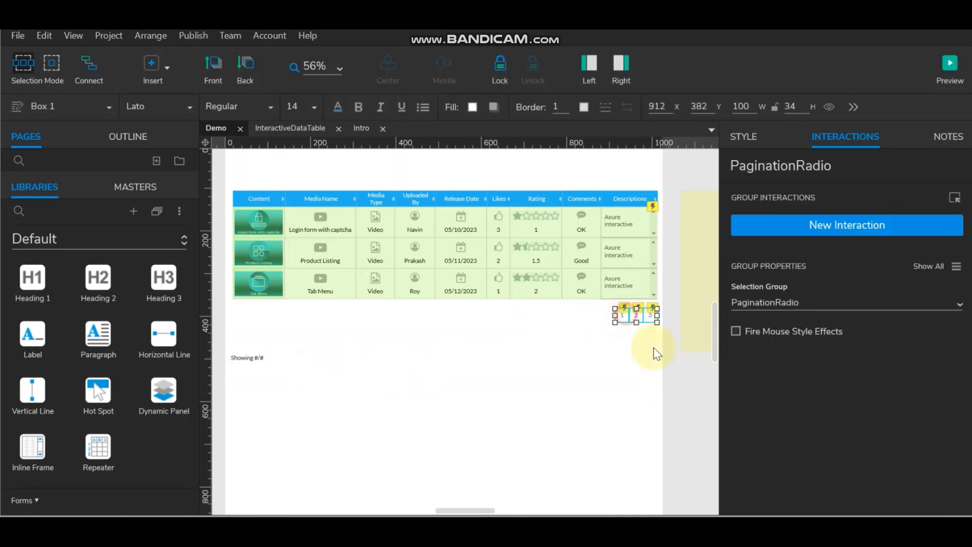
pyautogui.keyDown('shift'); pyautogui.click(251, 357); pyautogui.keyUp('shift')
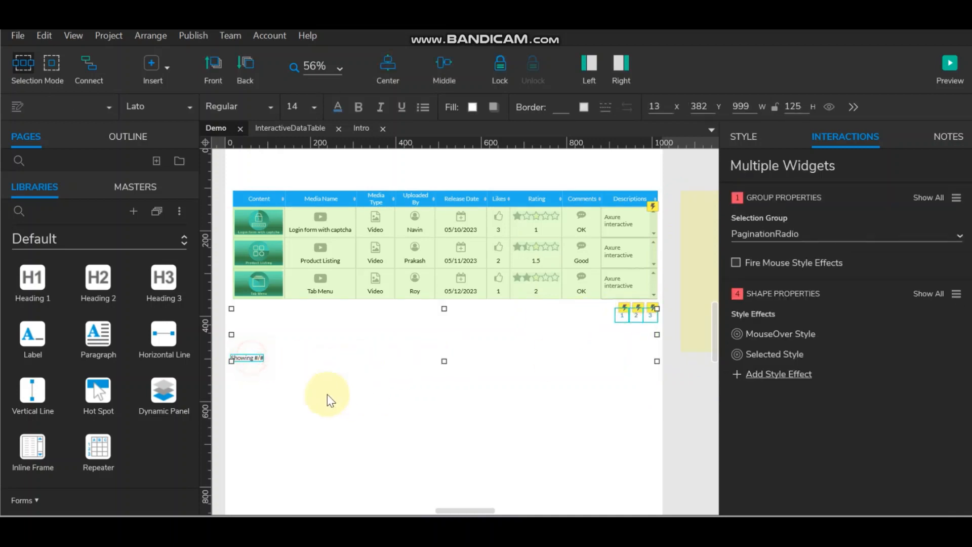
pyautogui.click(443, 66)
pyautogui.click(282, 361)
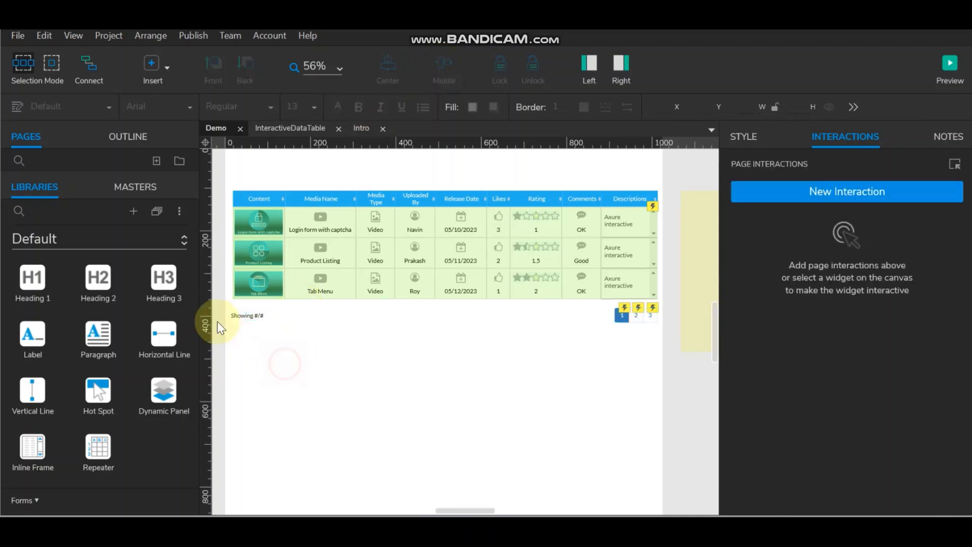
# Step: Move the "Showing #/#" label right to X 30, level with the pagination boxes
pyautogui.click(250, 316)
pyautogui.moveTo(250, 317); pyautogui.dragTo(259, 319)
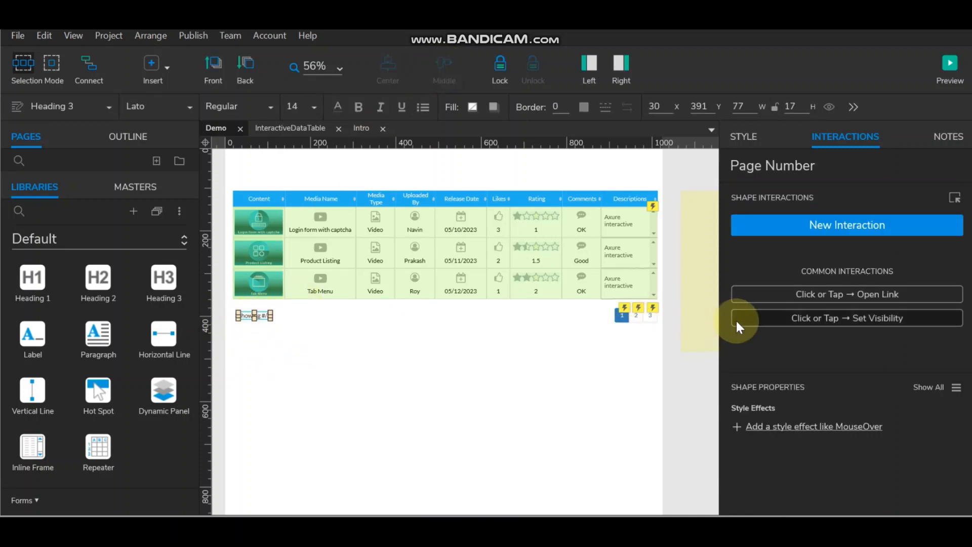
pyautogui.click(636, 312)
pyautogui.keyDown('ctrl'); pyautogui.click(259, 314); pyautogui.keyUp('ctrl')
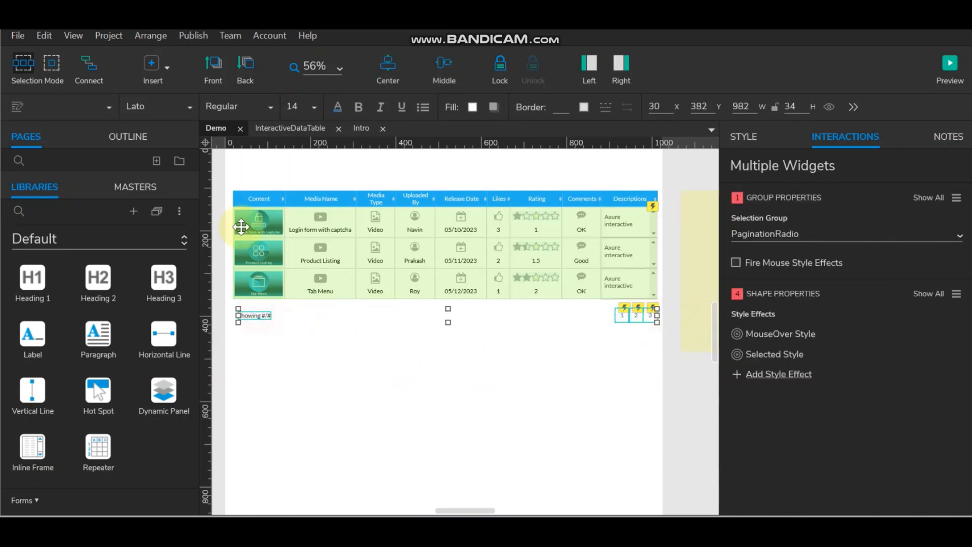
pyautogui.click(459, 420)
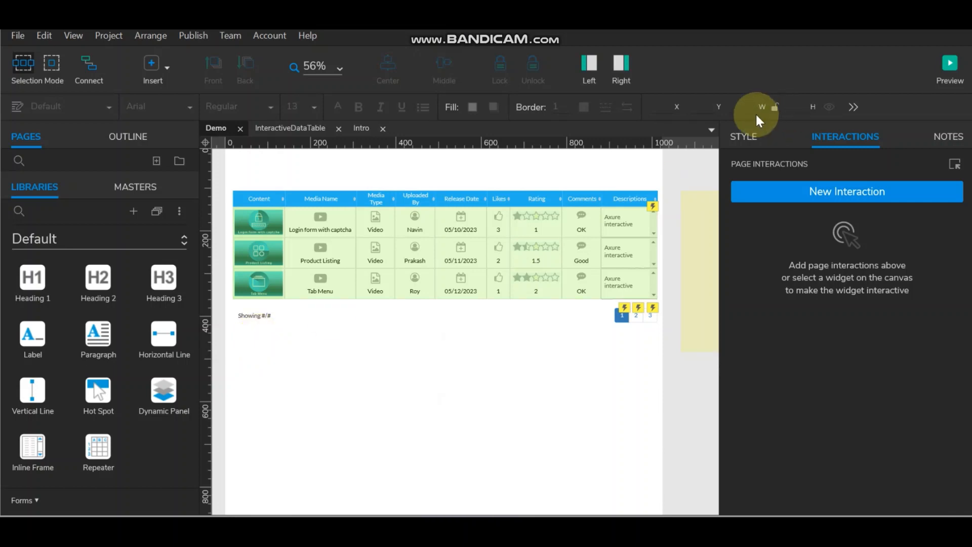
# Step: Add the Page Number label as a target of the repeater's Item Loaded Set Text action and clear its value text
pyautogui.click(400, 244)
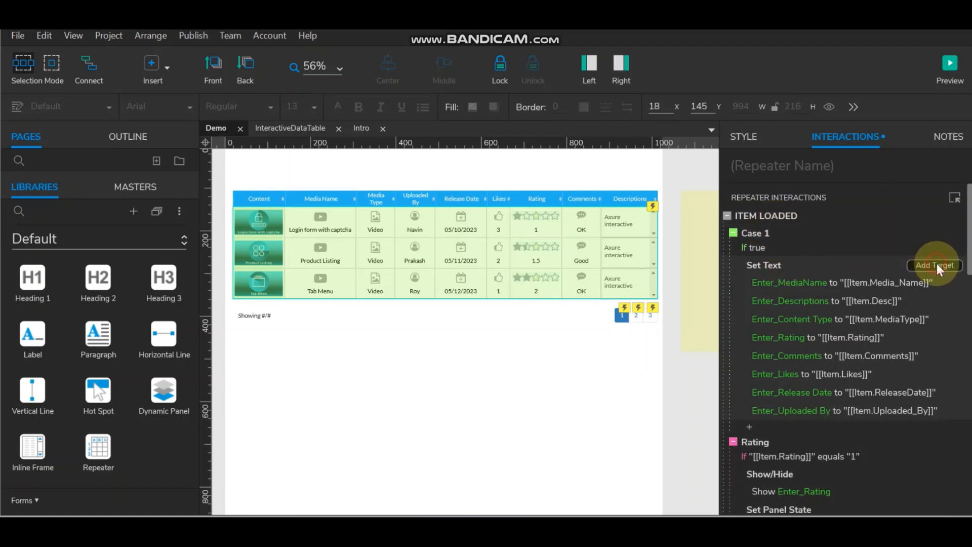
pyautogui.click(934, 261)
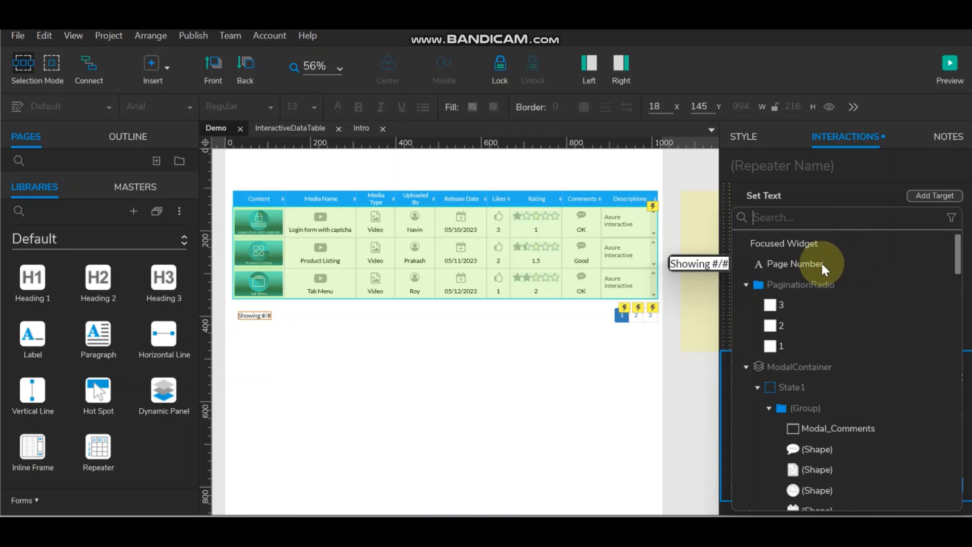
pyautogui.click(821, 263)
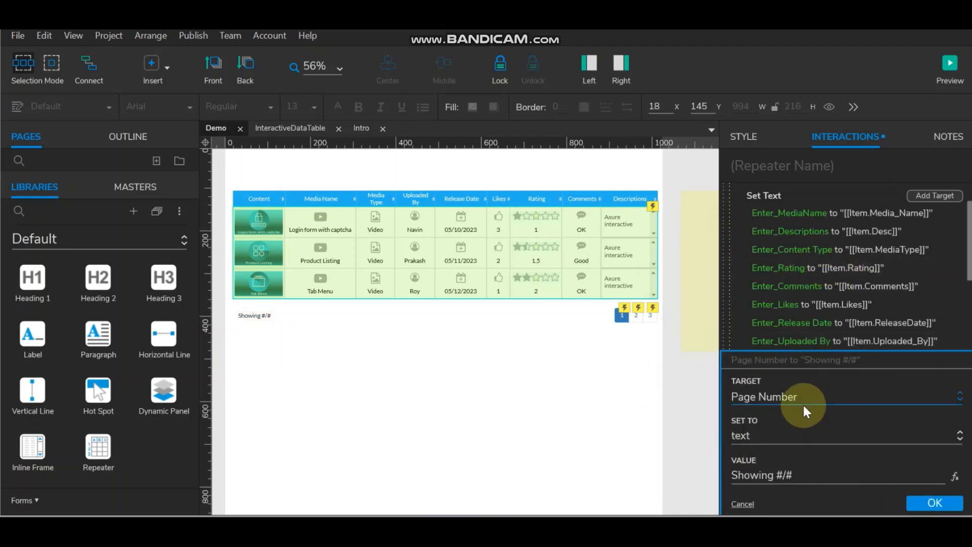
pyautogui.click(955, 477)
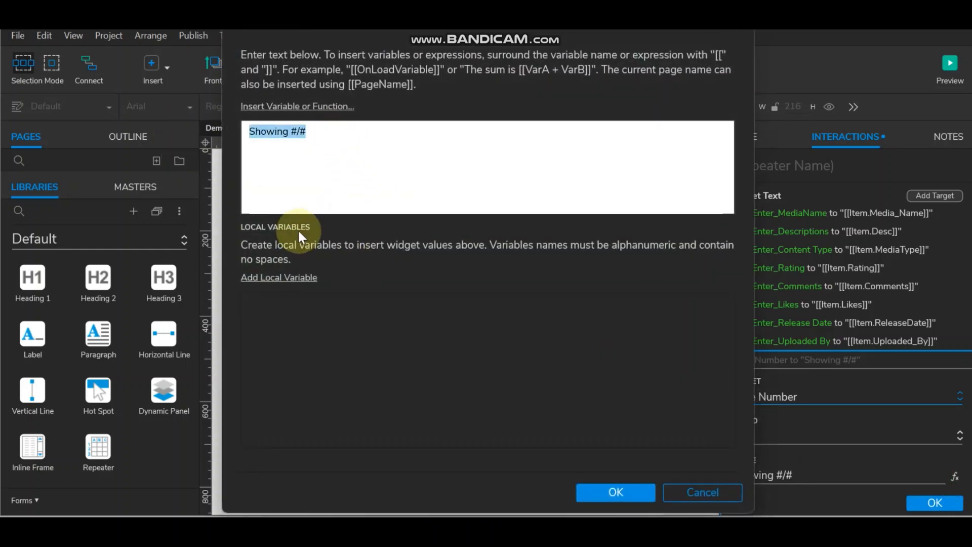
pyautogui.press('BackSpace')
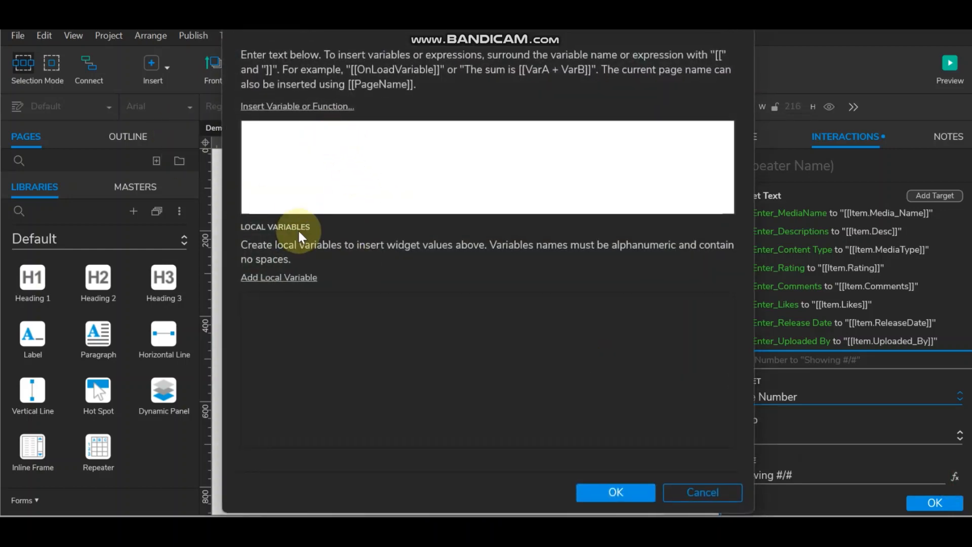
# Step: Insert the repeater's pageIndex variable, [[Item.Repeater.pageIndex]], into the Page Number label's text value
pyautogui.click(314, 105)
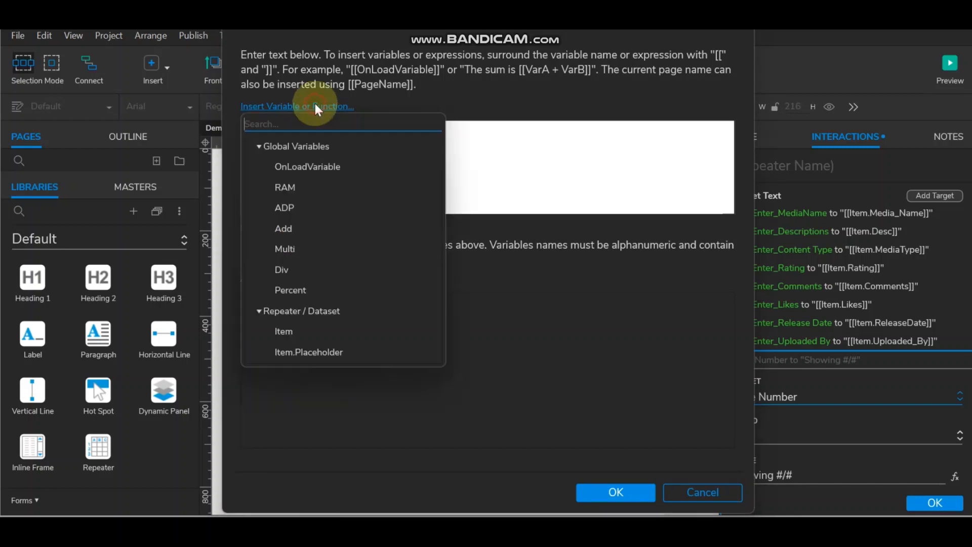
pyautogui.scroll(-3, 341, 311)
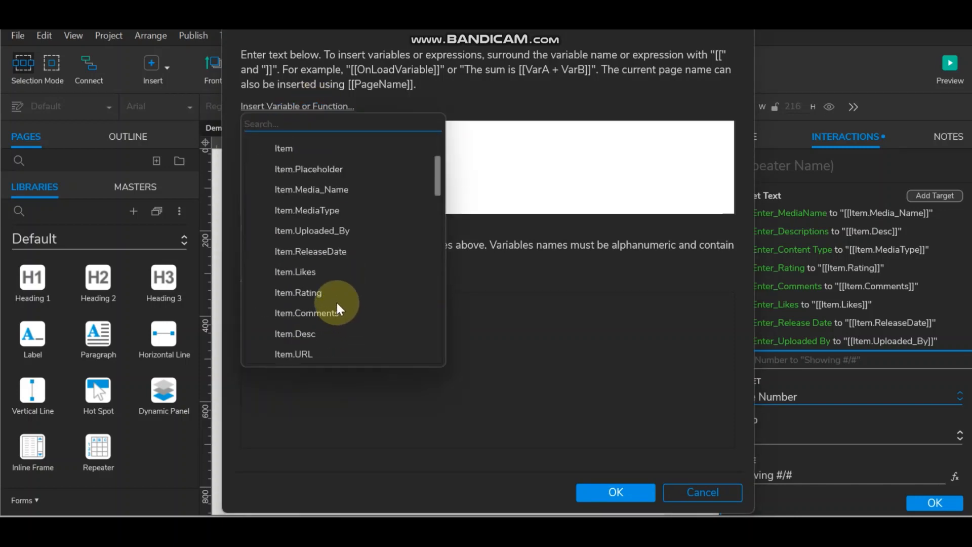
pyautogui.scroll(-2, 368, 306)
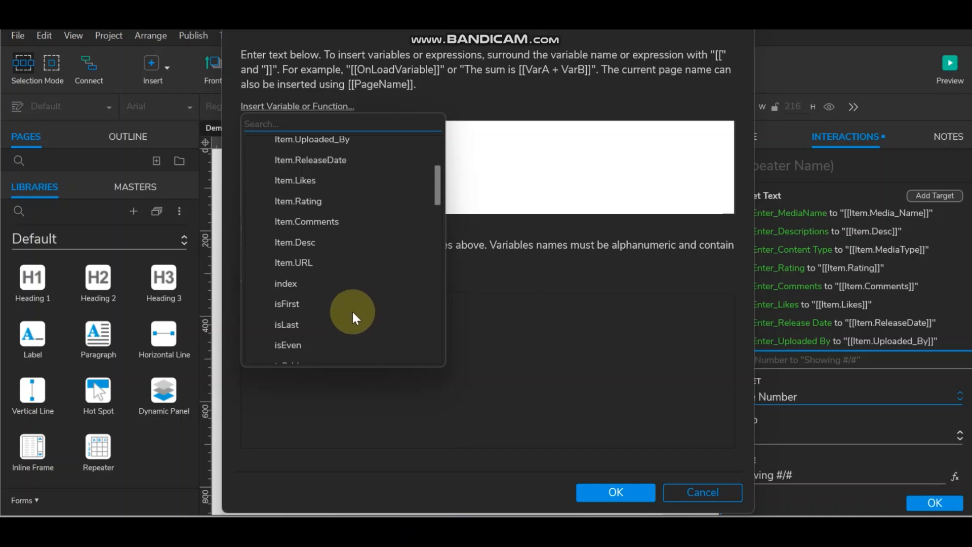
pyautogui.scroll(-2, 353, 316)
pyautogui.scroll(-4, 353, 317)
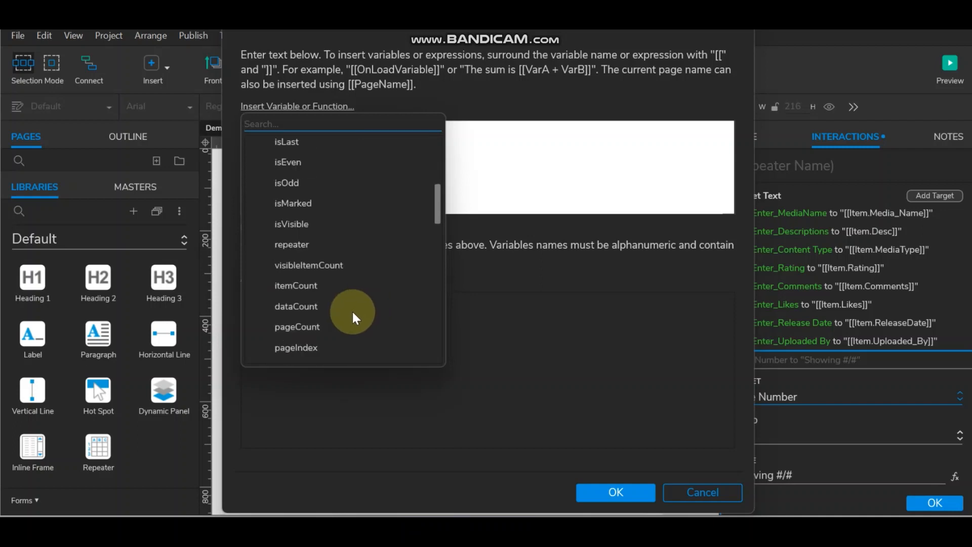
pyautogui.scroll(2, 351, 310)
pyautogui.click(305, 344)
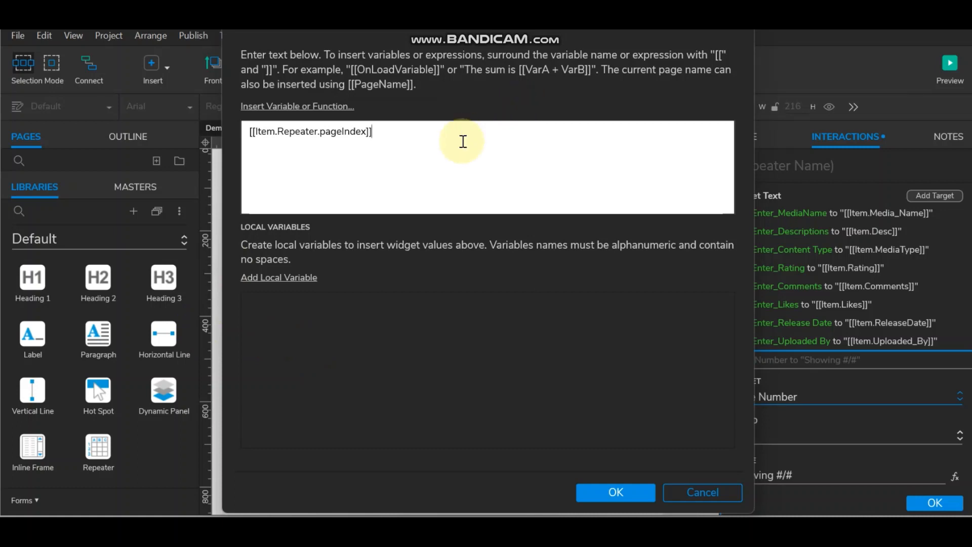
# Step: Append "/[[Item.Repeater.pageCount]] entries" to the Page Number text value and apply it
pyautogui.write('/')
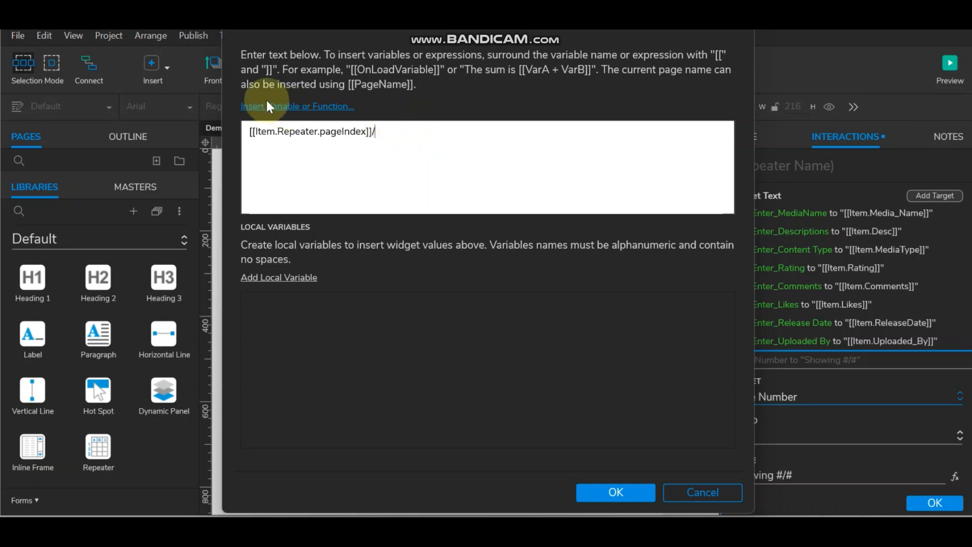
pyautogui.click(295, 108)
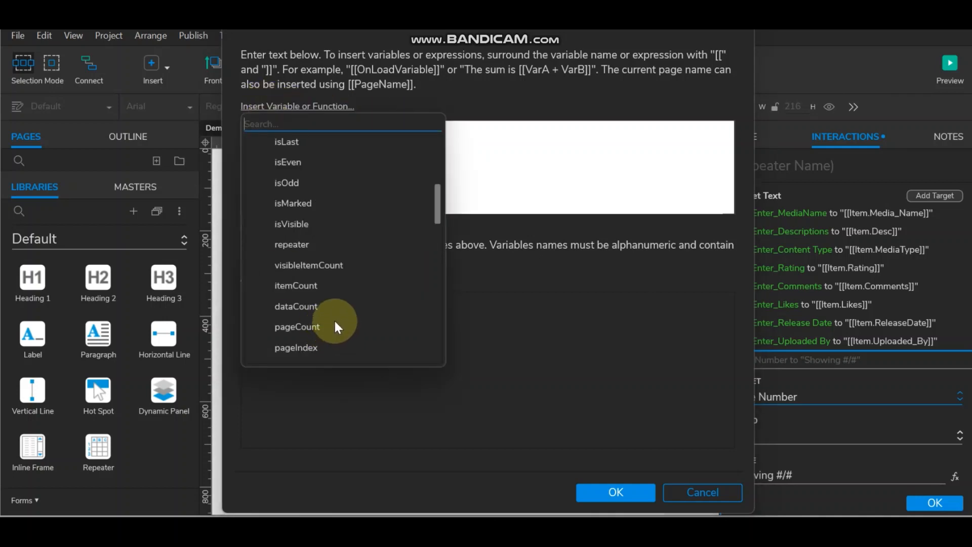
pyautogui.scroll(-1, 335, 321)
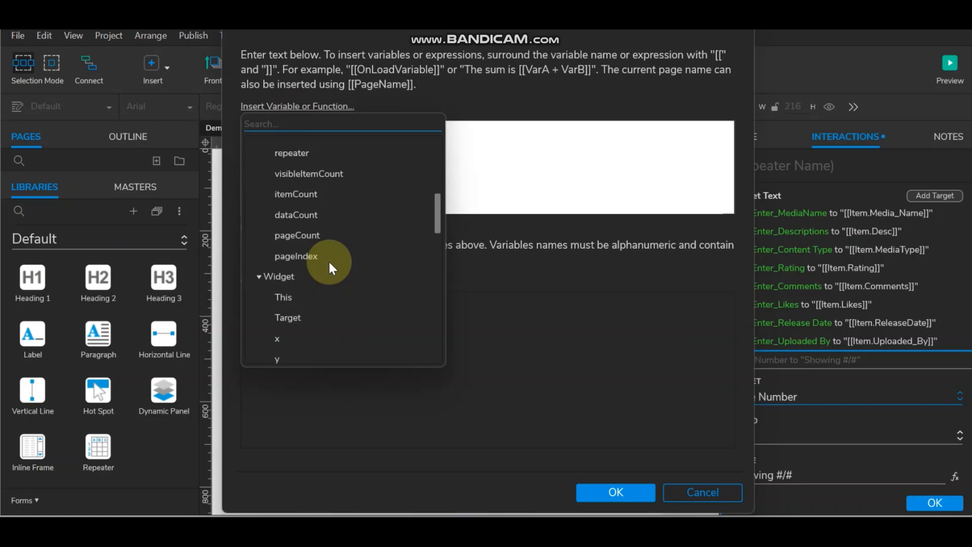
pyautogui.click(315, 234)
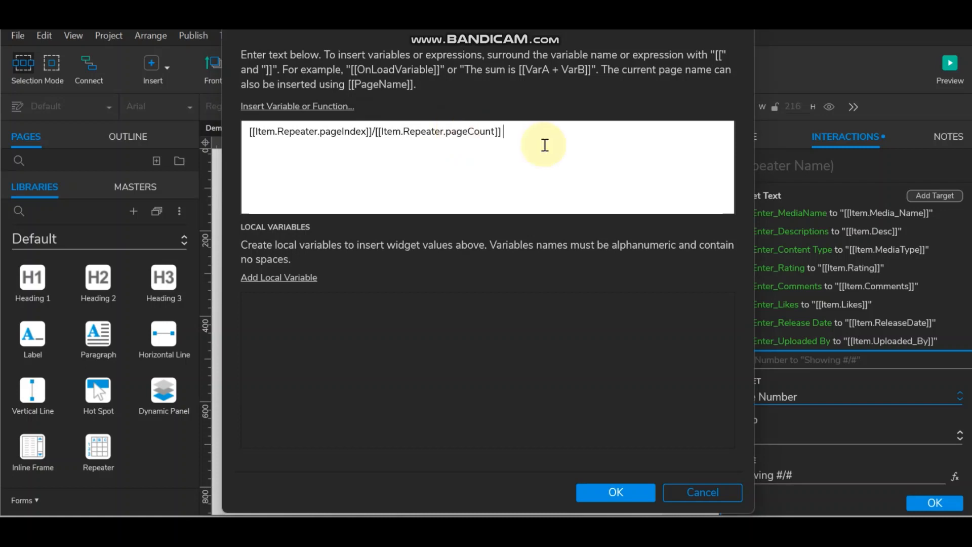
pyautogui.write('entries')
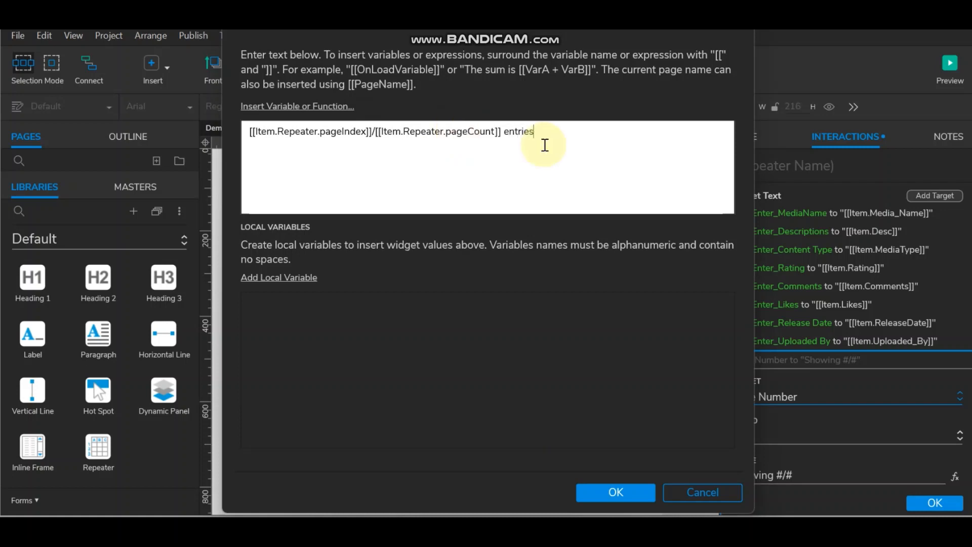
pyautogui.click(603, 486)
pyautogui.click(383, 372)
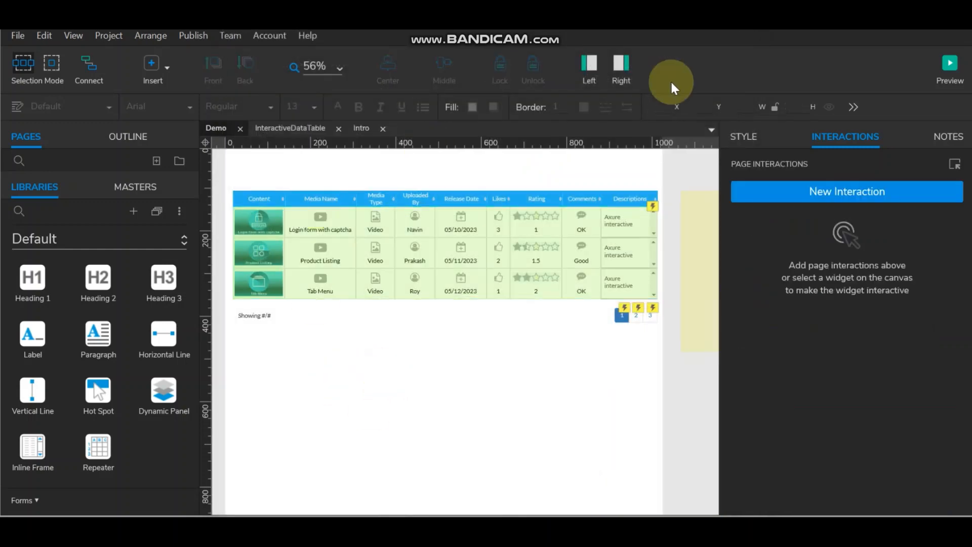
# Step: Preview the Demo page and test the entries label by showing page 2, page 3 and page 2 again
pyautogui.click(950, 63)
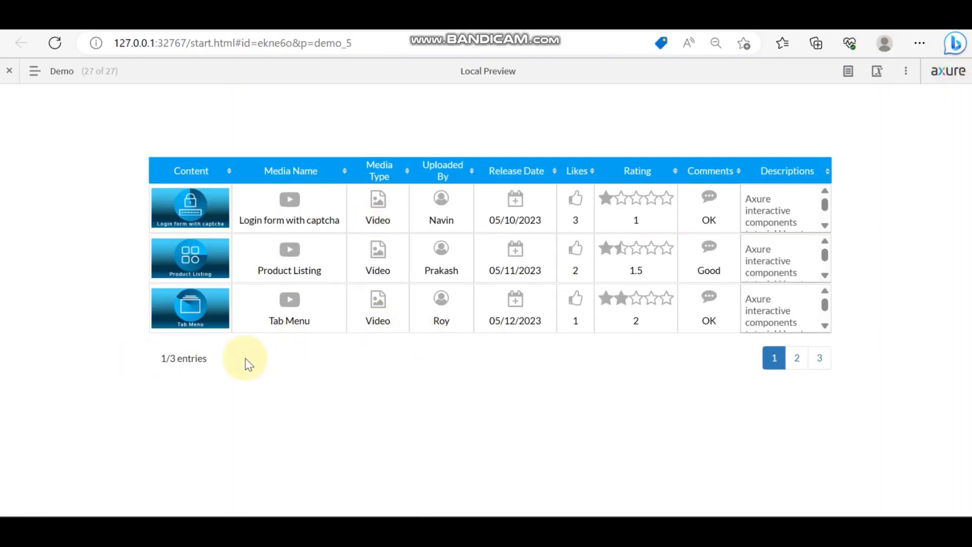
pyautogui.click(797, 362)
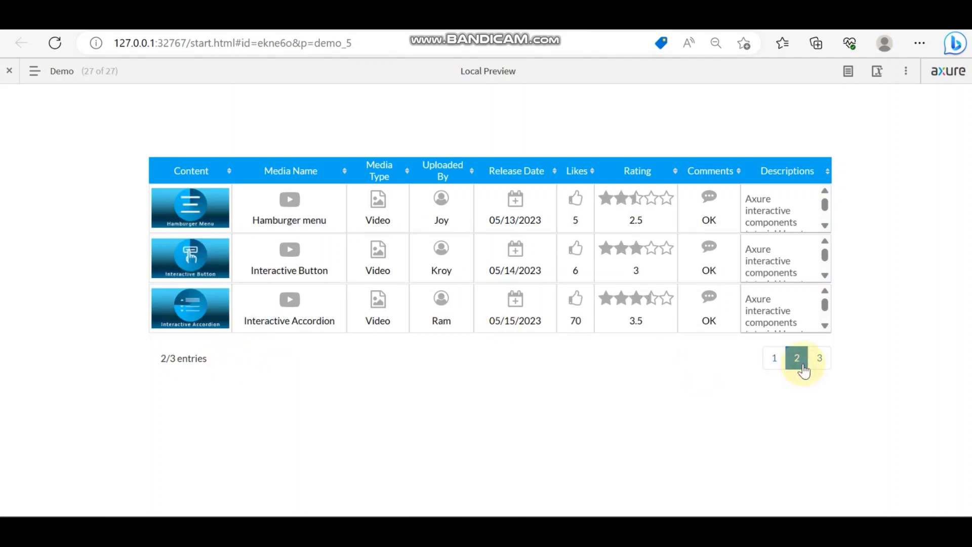
pyautogui.click(829, 363)
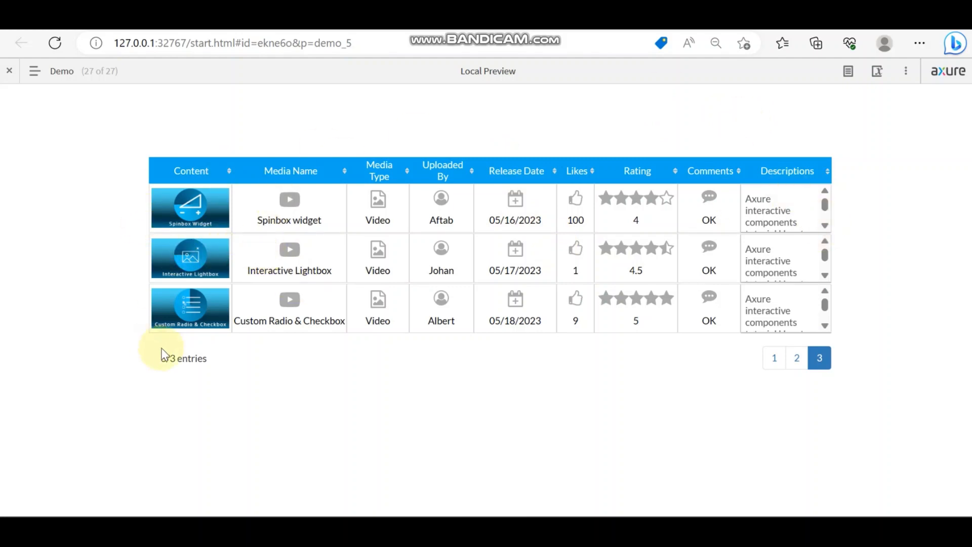
pyautogui.moveTo(162, 358); pyautogui.dragTo(208, 360)
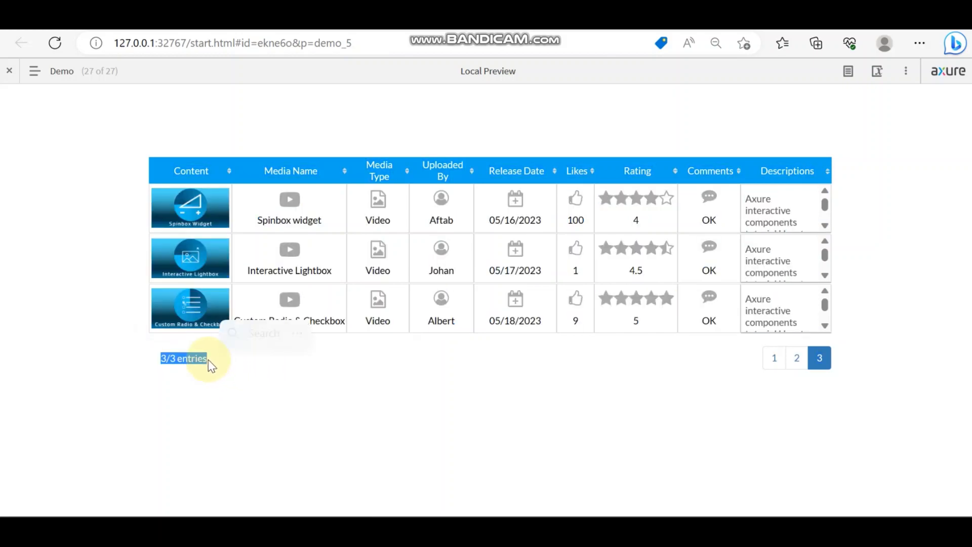
pyautogui.click(626, 369)
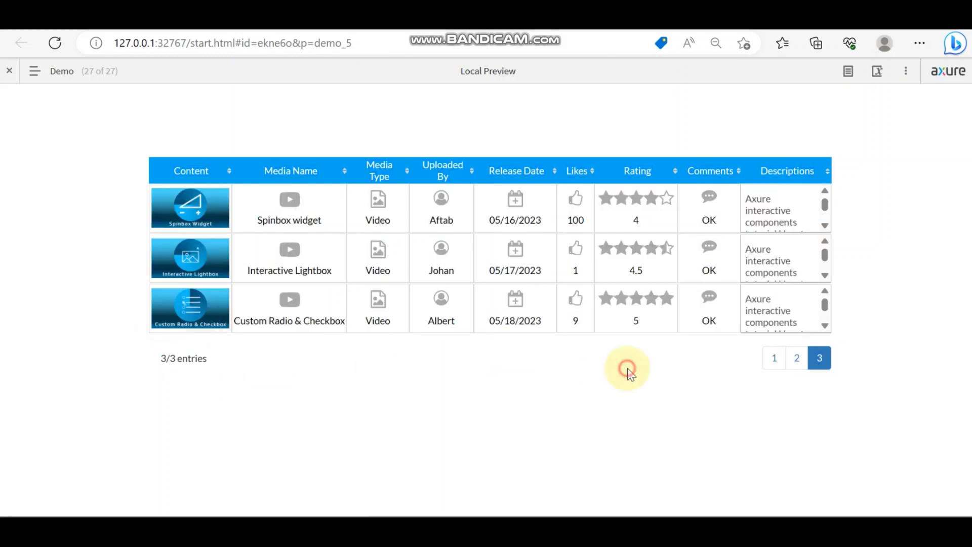
pyautogui.click(796, 359)
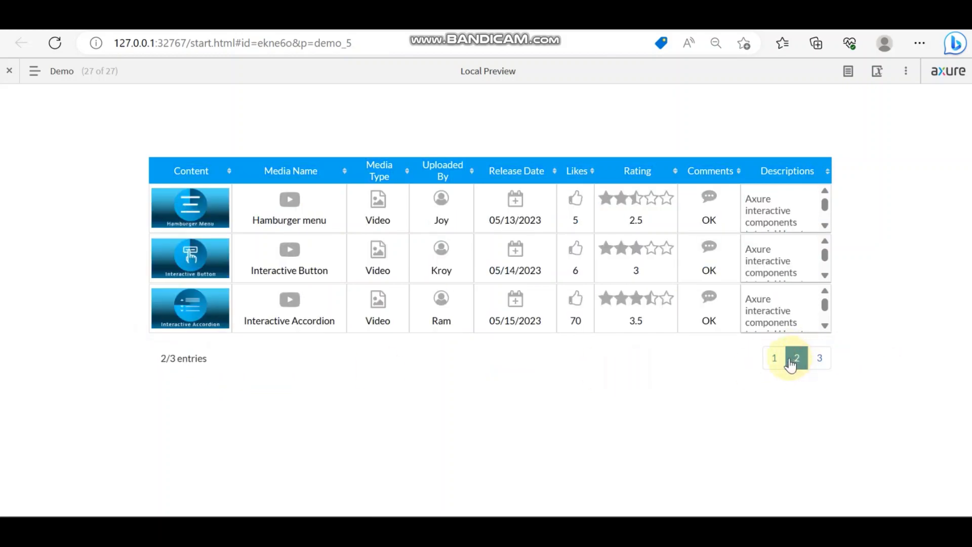
# Step: Show page 1 of the previewed table to check the entries label
pyautogui.click(777, 360)
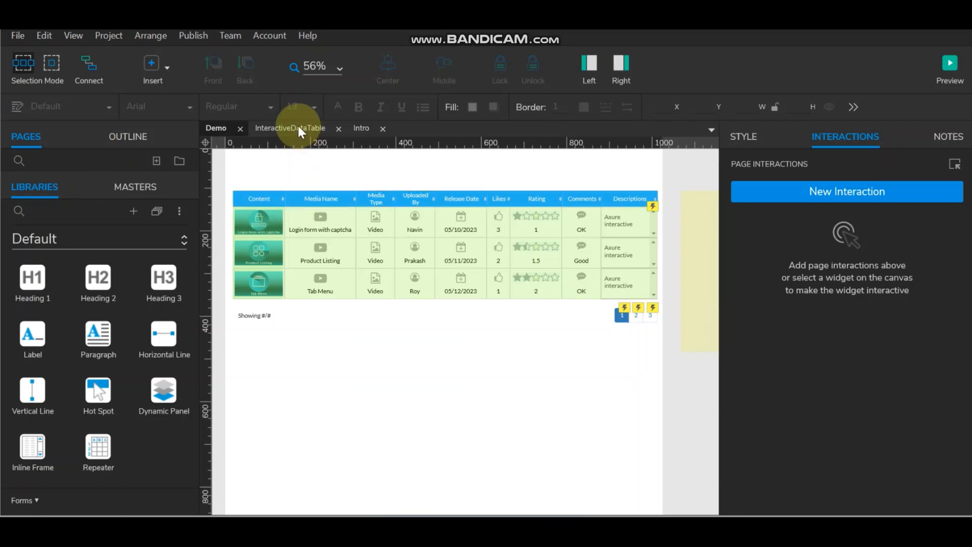
# Step: Copy the "Search by Content or Uploaded By:" label and its search text field from the InteractiveDataTable page
pyautogui.click(299, 130)
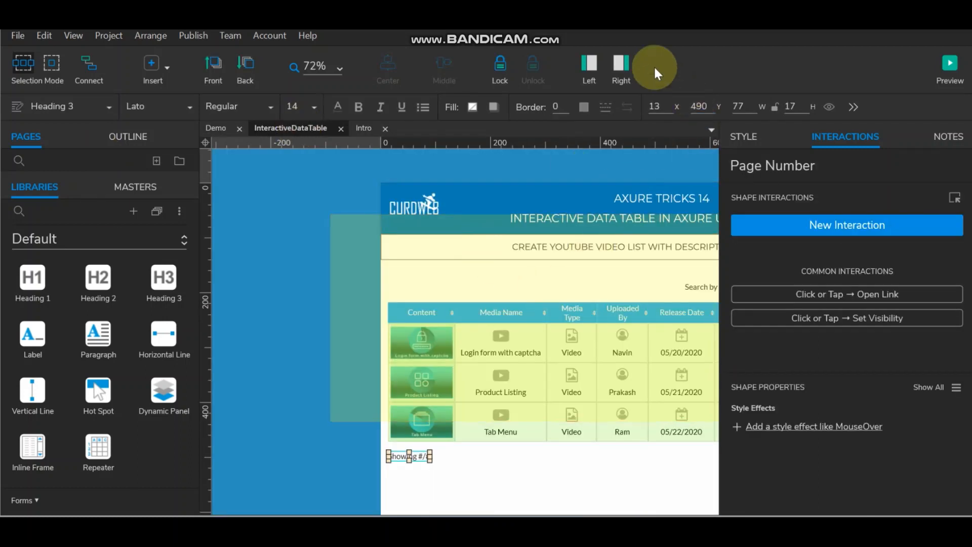
pyautogui.click(627, 63)
pyautogui.moveTo(700, 305); pyautogui.dragTo(716, 461)
pyautogui.click(769, 287)
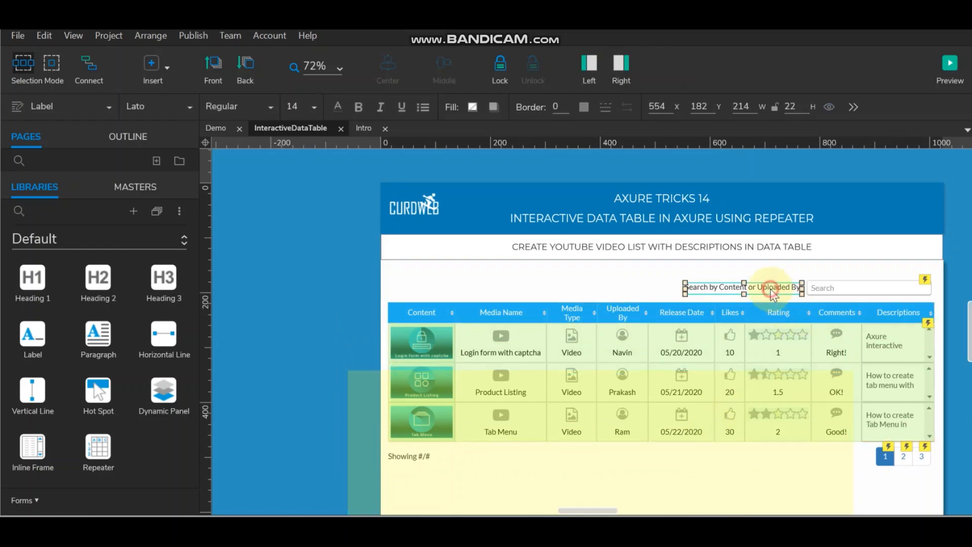
pyautogui.keyDown('shift'); pyautogui.click(830, 287); pyautogui.keyUp('shift')
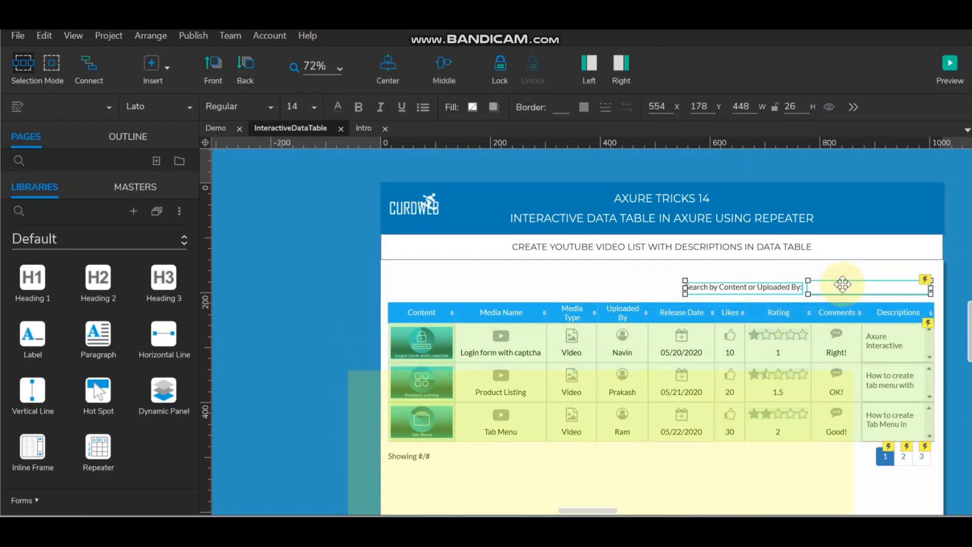
# Step: Paste the search label and text field on the Demo page and place them above the table's header, at about X 564, Y 69
pyautogui.click(229, 127)
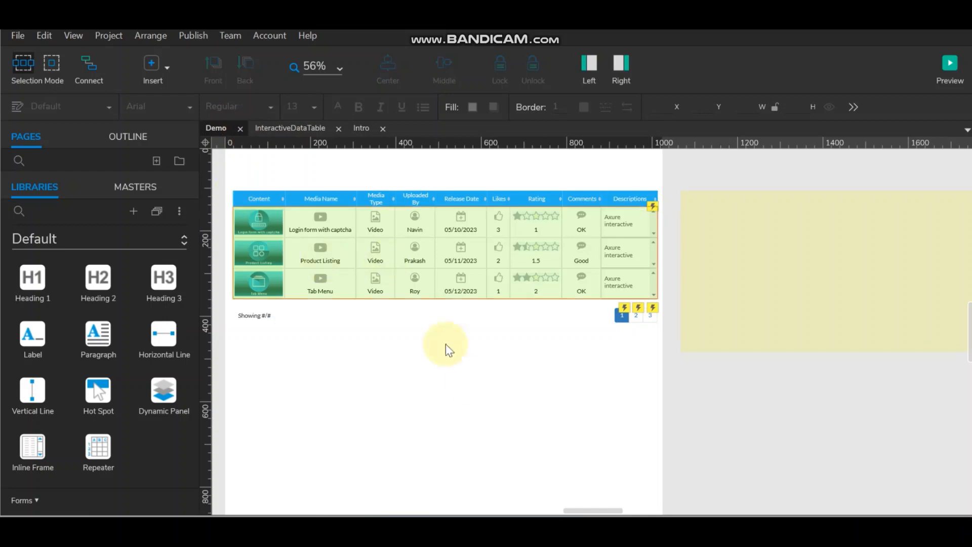
pyautogui.scroll(3, 535, 404)
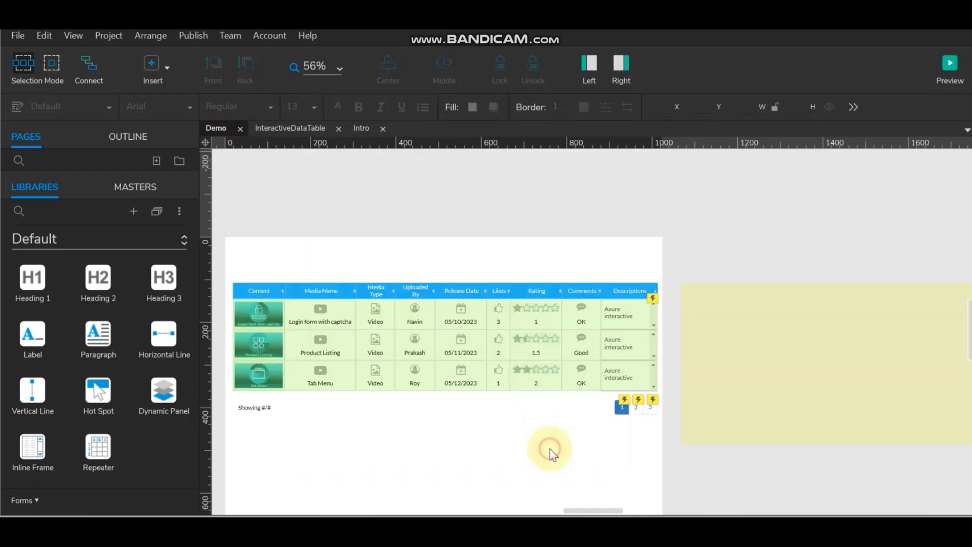
pyautogui.hotkey('ctrl', 'v')
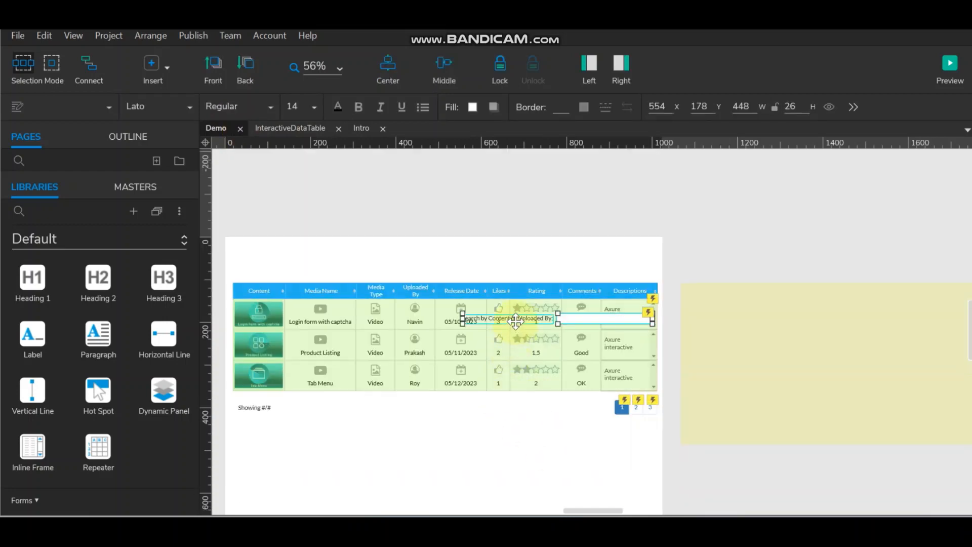
pyautogui.moveTo(516, 321); pyautogui.dragTo(519, 273)
pyautogui.click(703, 234)
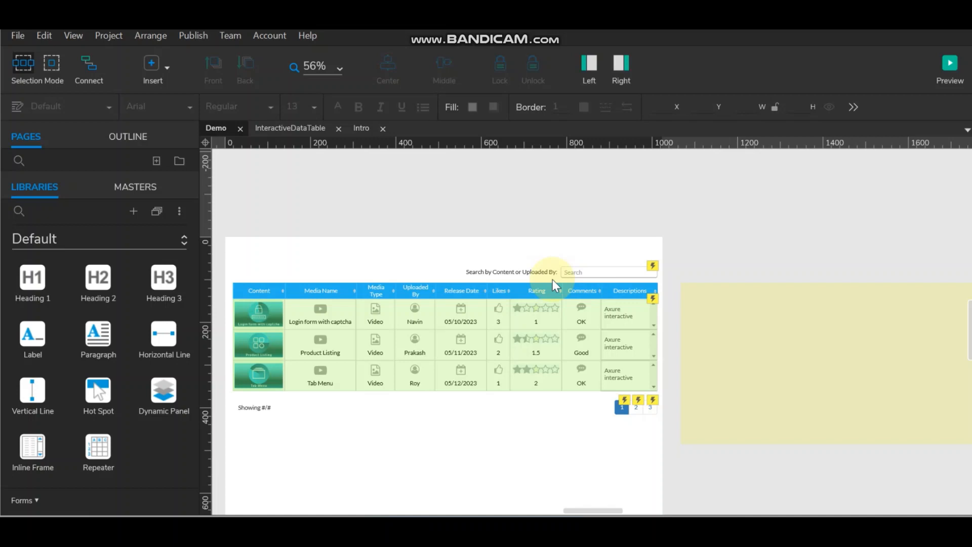
# Step: Change the search label to "Search by Media Name or Uploaded By:" and shift it left, clear of the search field
pyautogui.click(510, 275)
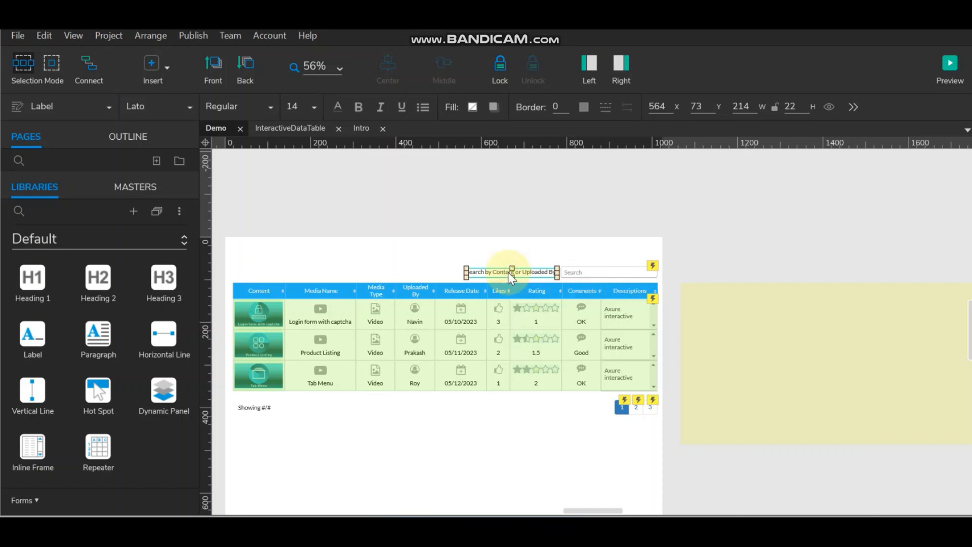
pyautogui.doubleClick(510, 277)
pyautogui.click(507, 274)
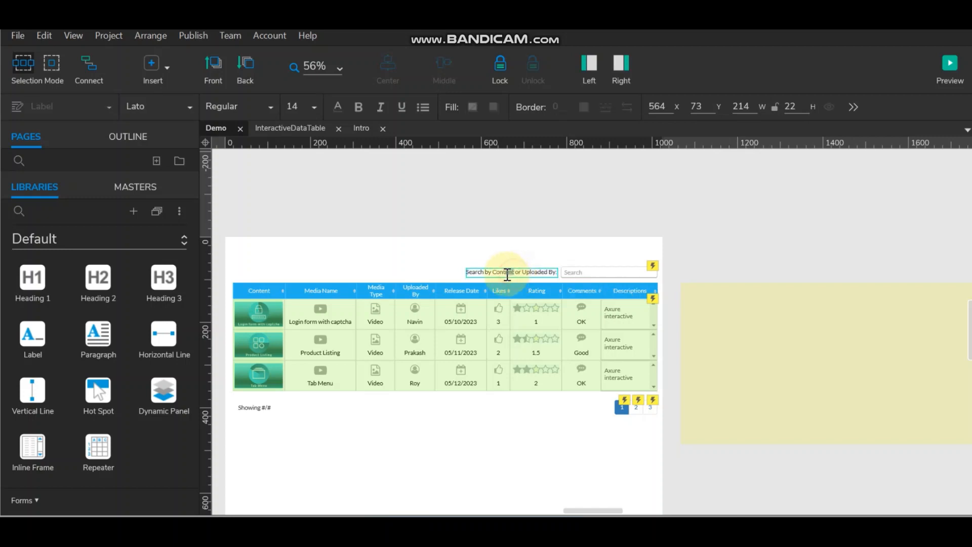
pyautogui.doubleClick(494, 273)
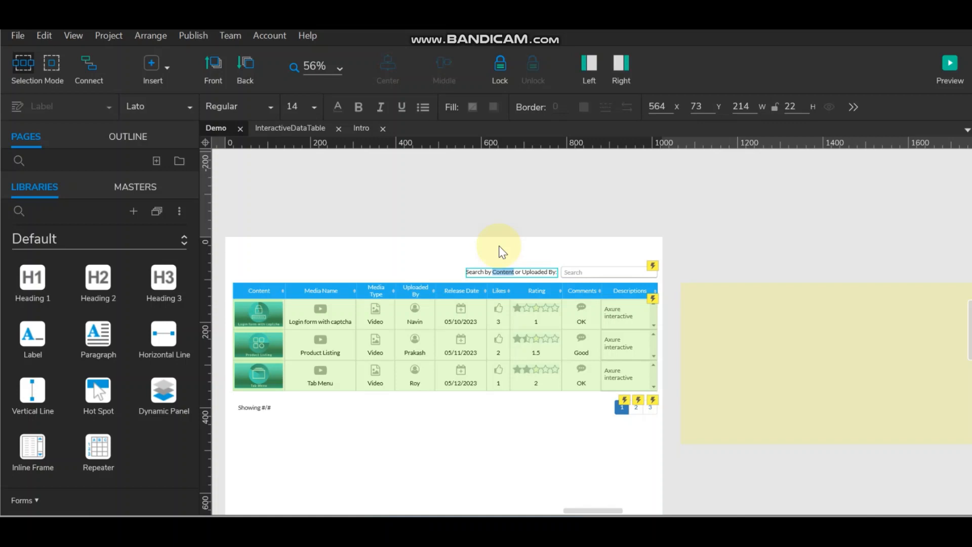
pyautogui.write('Media Name')
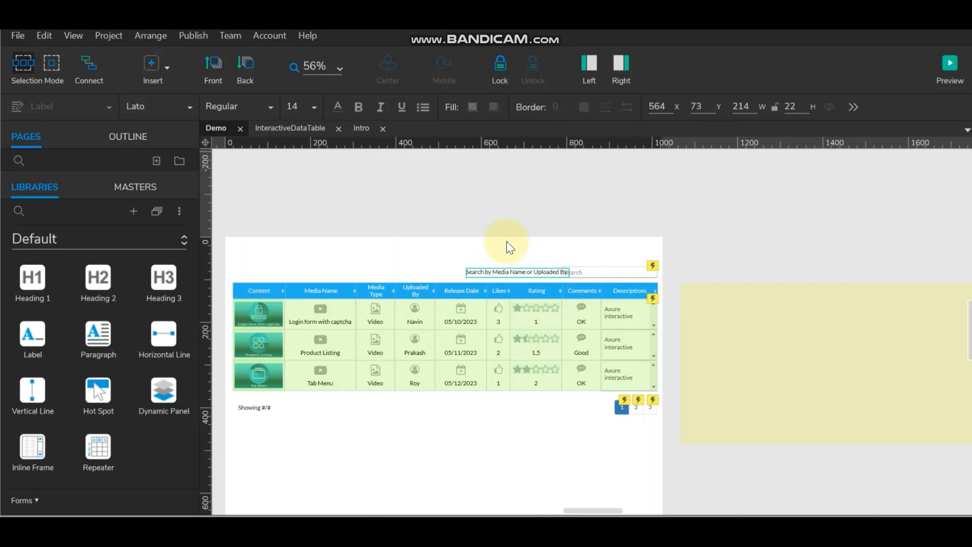
pyautogui.click(506, 241)
pyautogui.moveTo(526, 274)
pyautogui.mouseDown()
pyautogui.moveTo(503, 272)
pyautogui.moveTo(511, 275)
pyautogui.mouseUp()
pyautogui.click(563, 230)
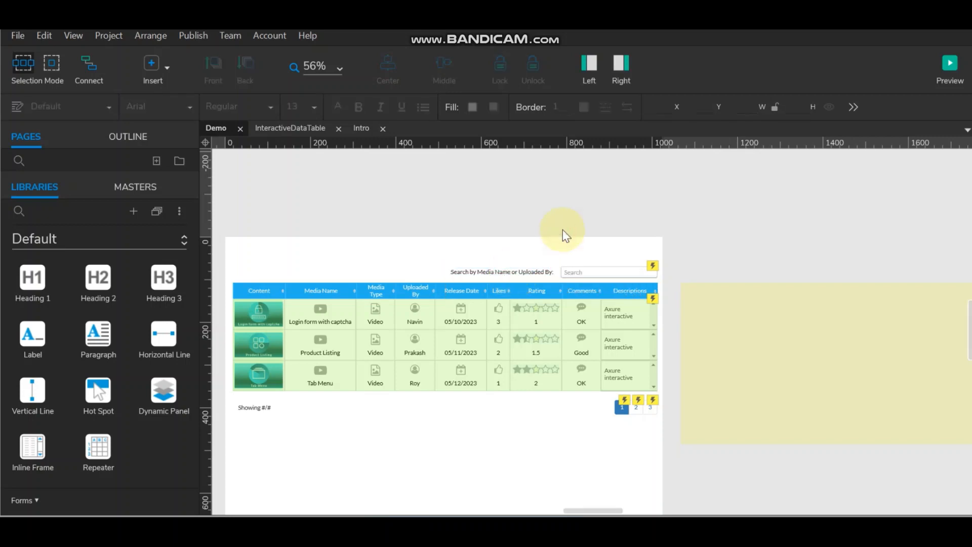
# Step: Set the repeater as the target of the Add Filter action in Case 1 of DT_SearchTextField's Text Changed event
pyautogui.click(614, 269)
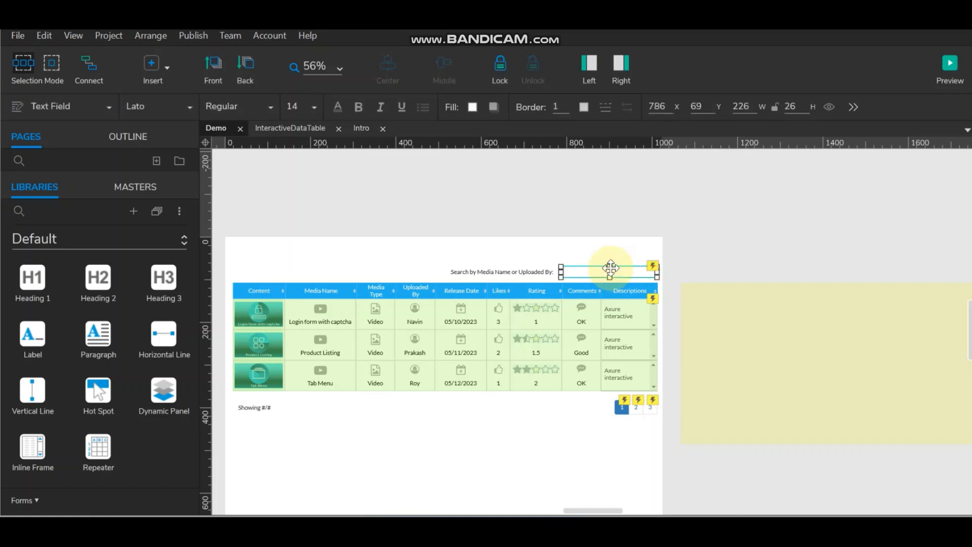
pyautogui.click(617, 66)
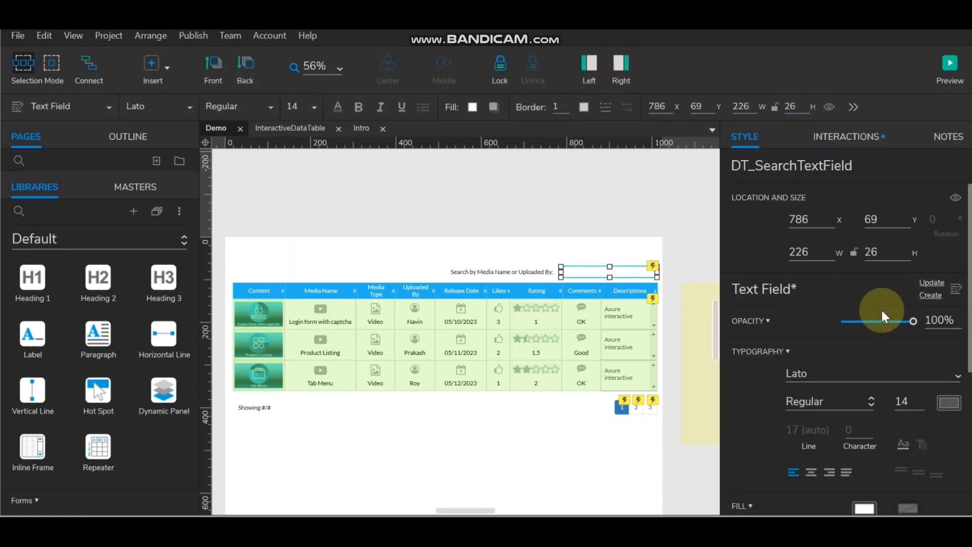
pyautogui.click(854, 136)
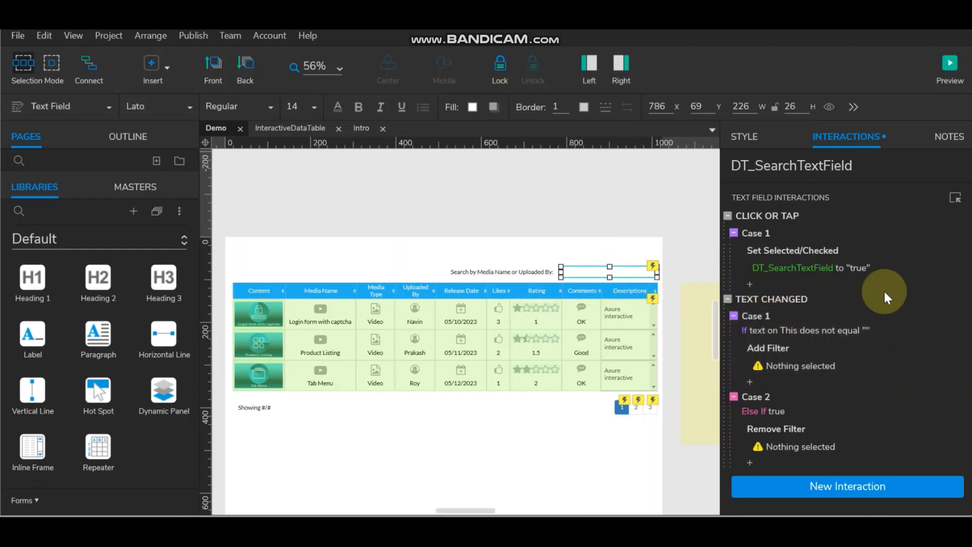
pyautogui.doubleClick(784, 298)
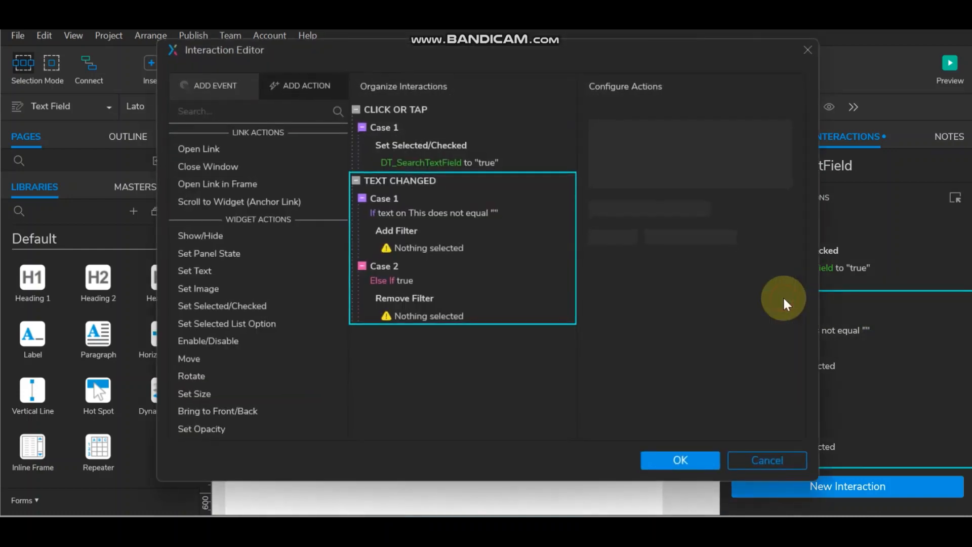
pyautogui.click(422, 248)
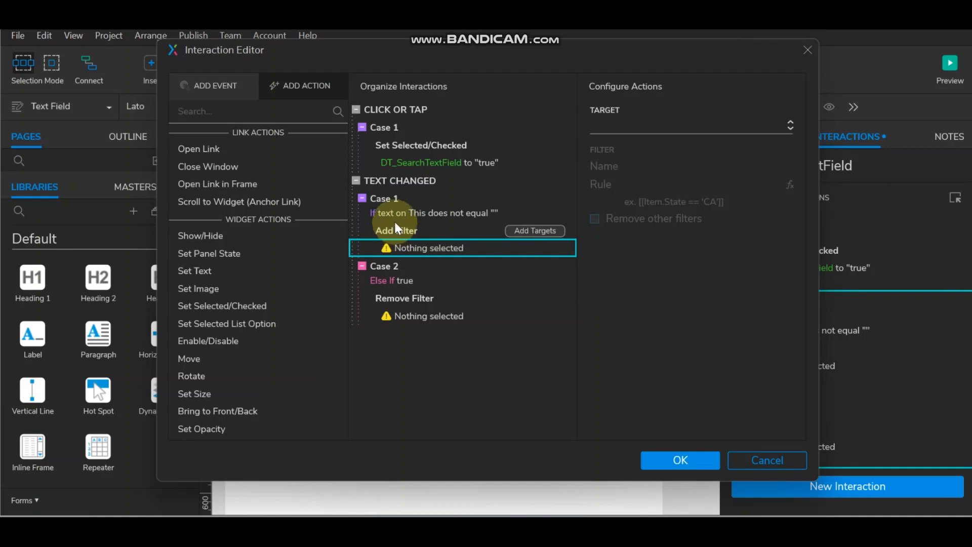
pyautogui.scroll(-3, 262, 327)
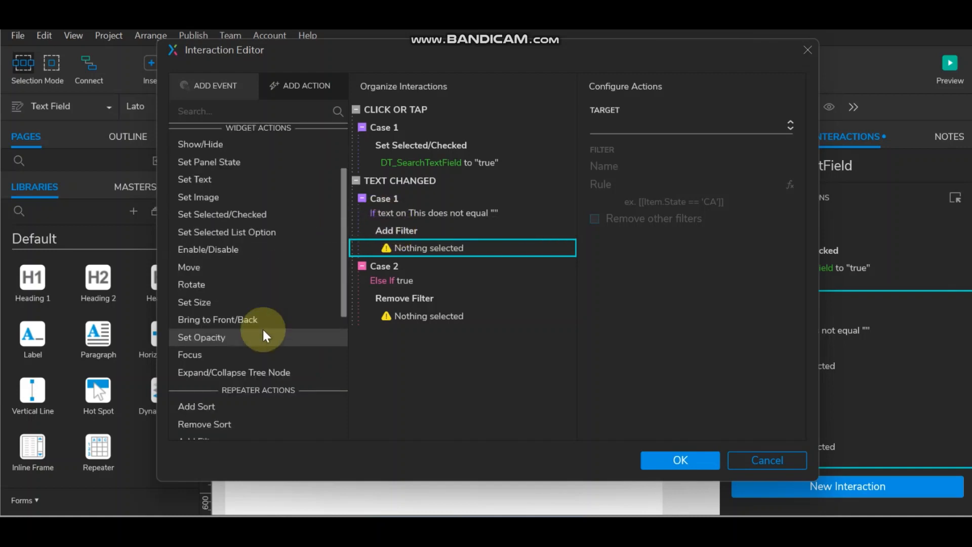
pyautogui.click(724, 124)
pyautogui.click(688, 170)
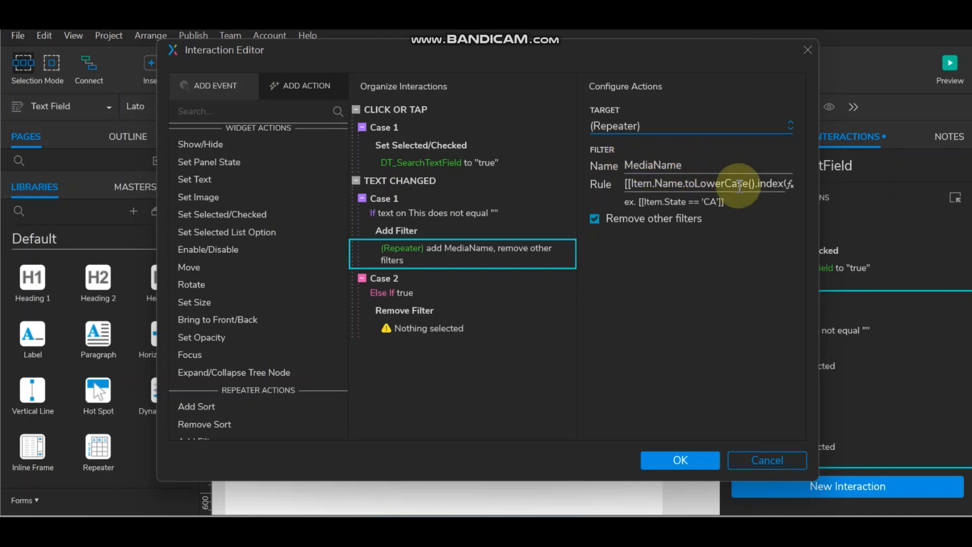
# Step: Replace Item.Name with the repeater variable Item.Media_Name in the MediaName filter rule
pyautogui.click(790, 185)
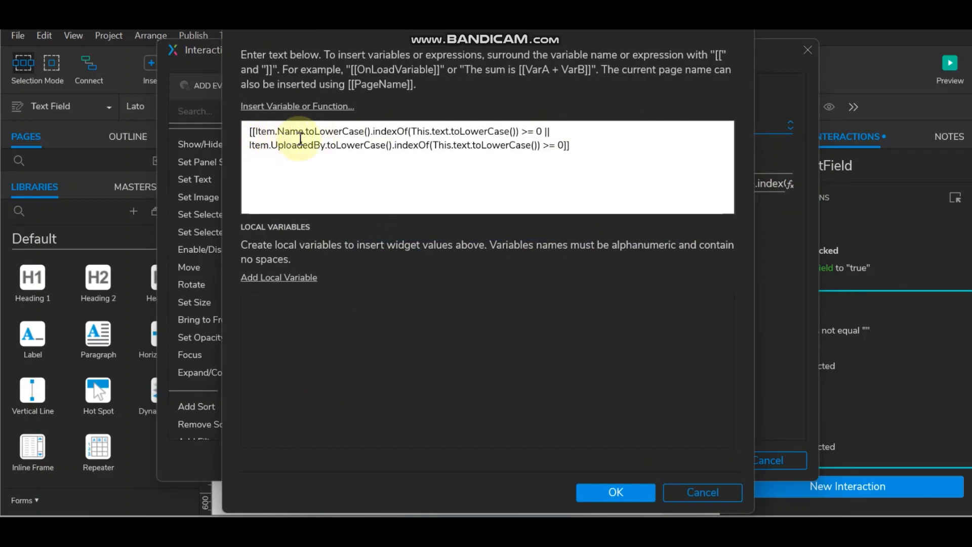
pyautogui.click(303, 106)
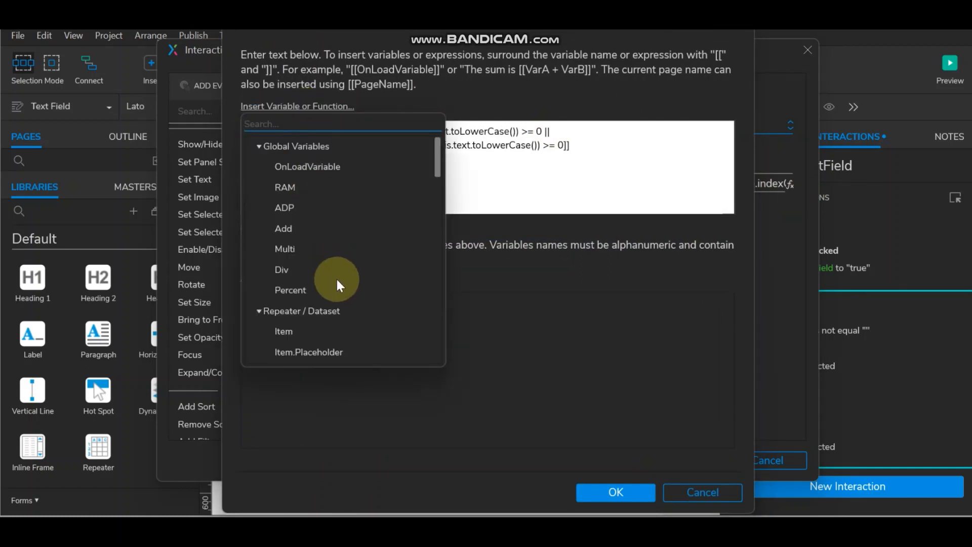
pyautogui.scroll(-3, 336, 276)
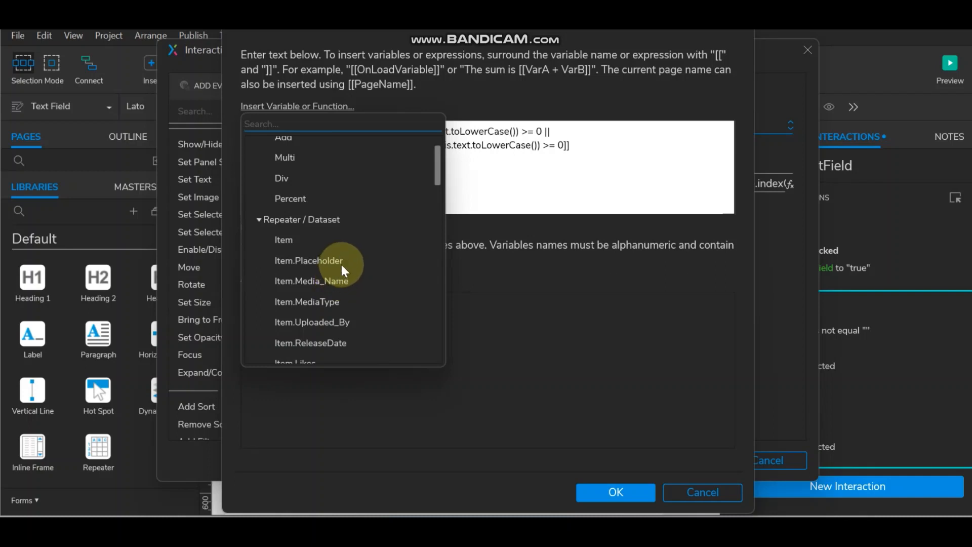
pyautogui.click(486, 172)
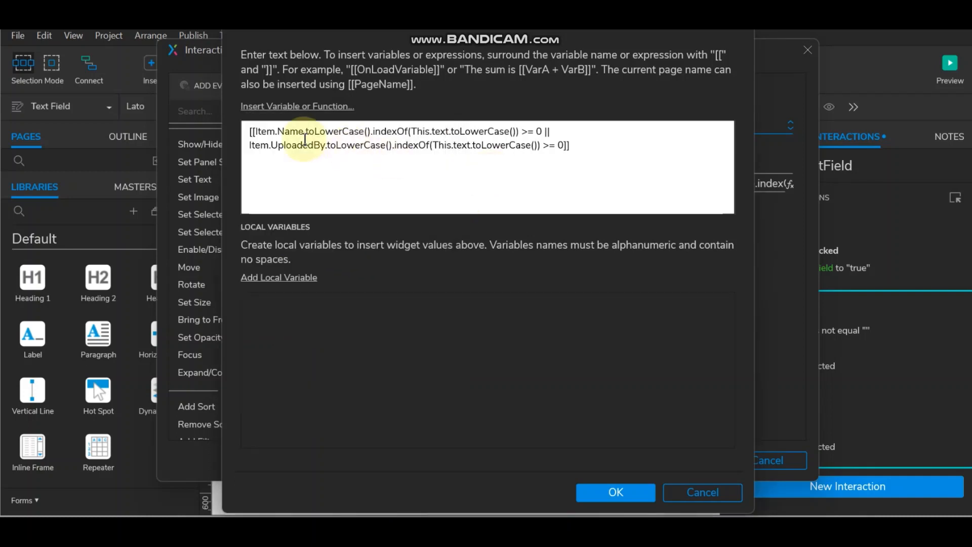
pyautogui.moveTo(304, 132); pyautogui.dragTo(257, 134)
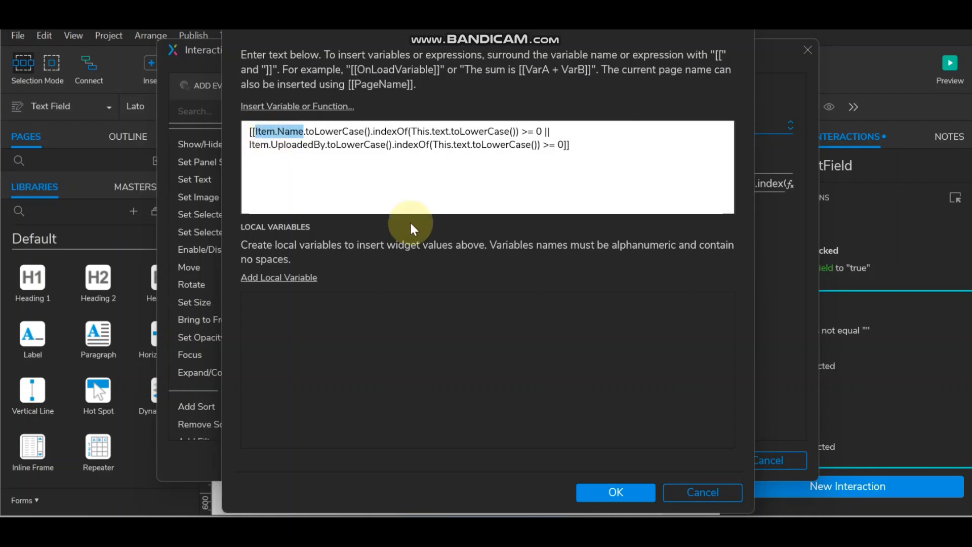
pyautogui.press('BackSpace')
pyautogui.click(267, 108)
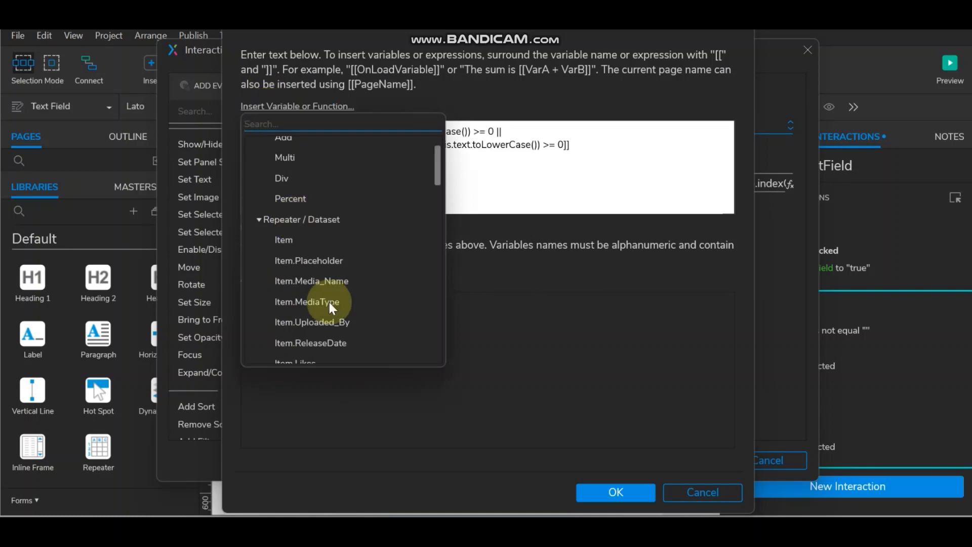
pyautogui.click(330, 281)
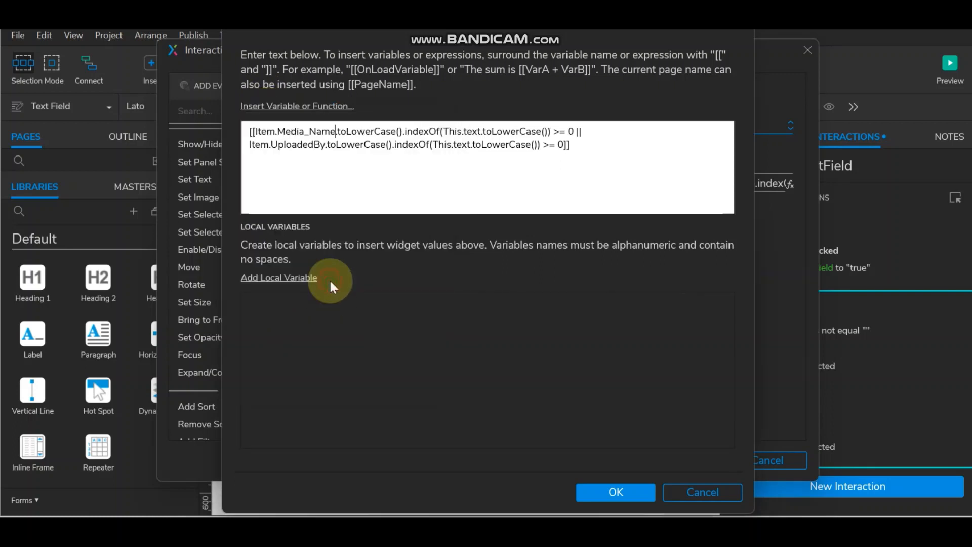
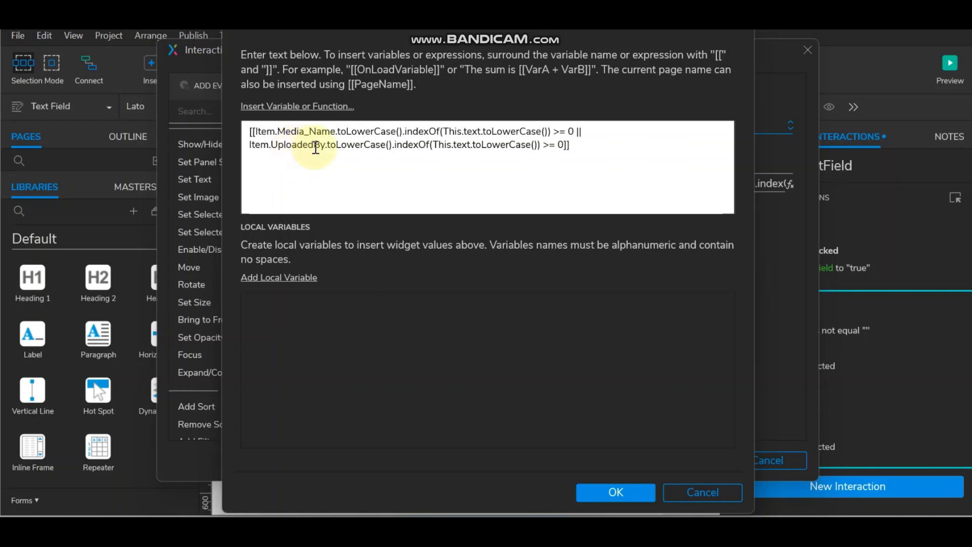
# Step: Replace Item.UploadedBy with the repeater variable Item.Uploaded_By in the filter rule and apply the rule
pyautogui.moveTo(326, 145); pyautogui.dragTo(248, 151)
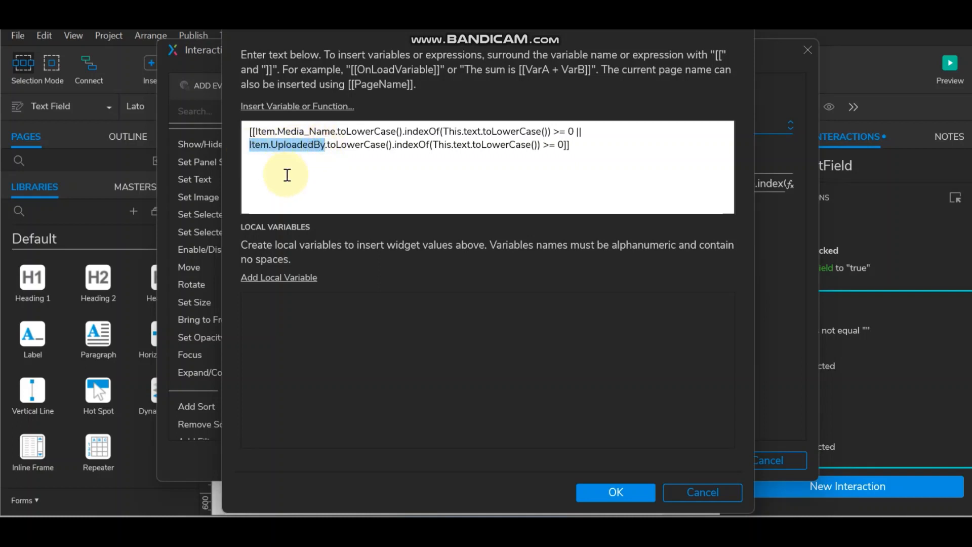
pyautogui.press('BackSpace')
pyautogui.click(277, 106)
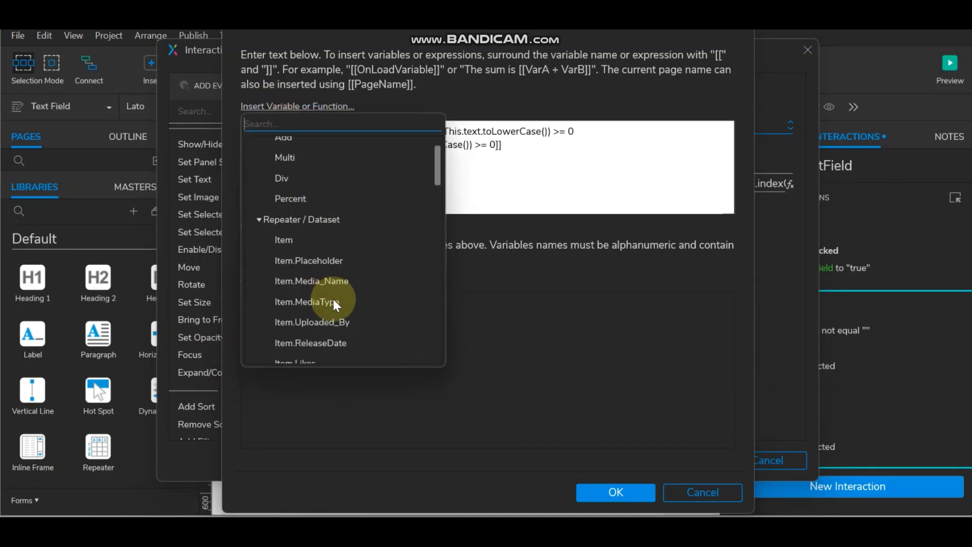
pyautogui.click(338, 321)
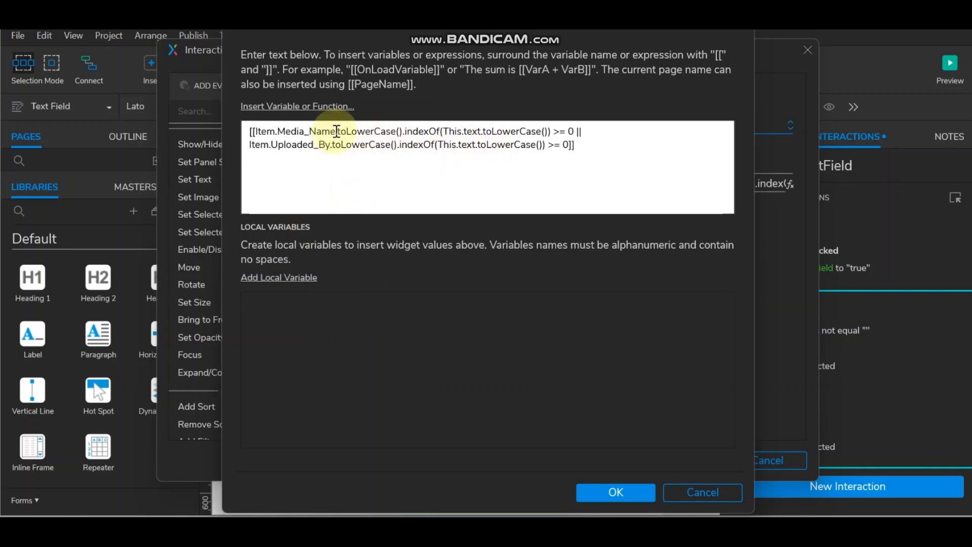
pyautogui.moveTo(337, 131); pyautogui.dragTo(492, 130)
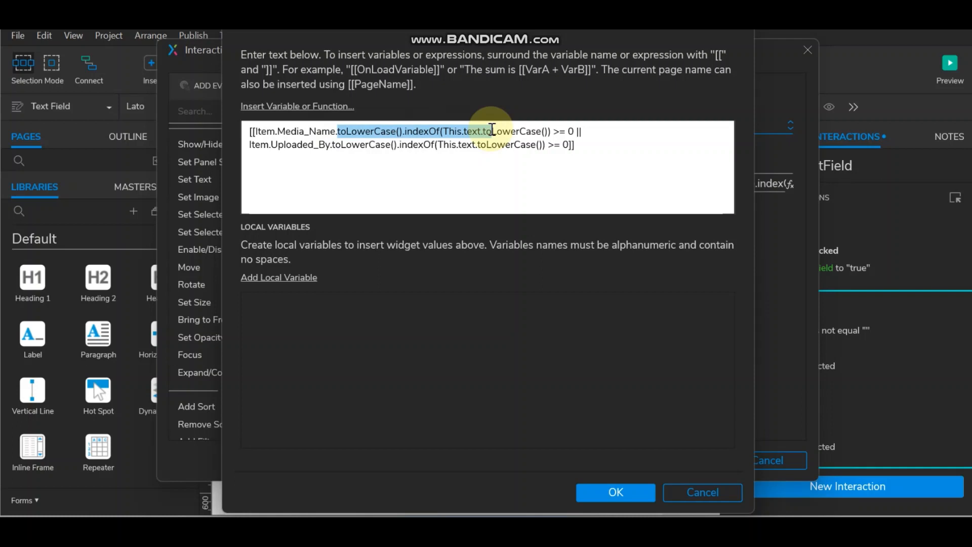
pyautogui.moveTo(492, 131); pyautogui.dragTo(547, 133)
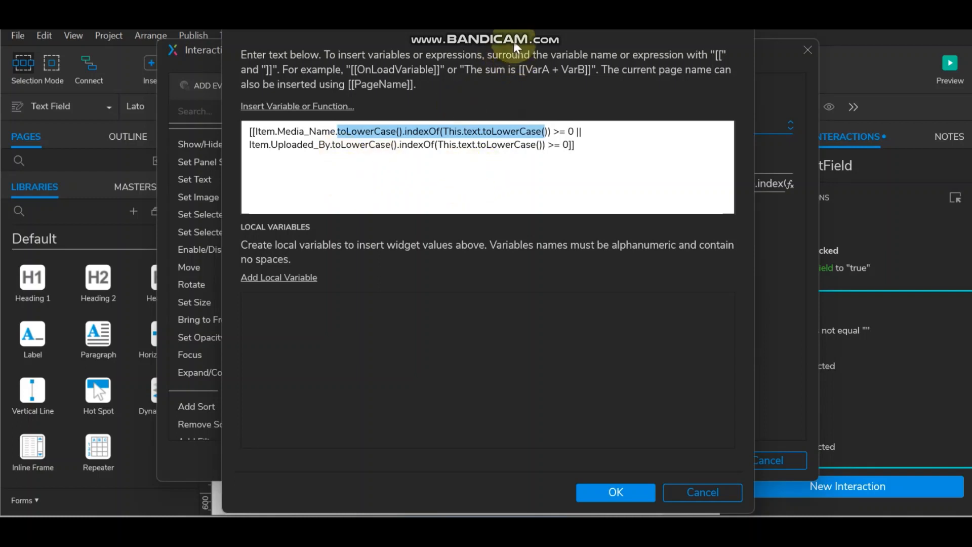
pyautogui.click(634, 486)
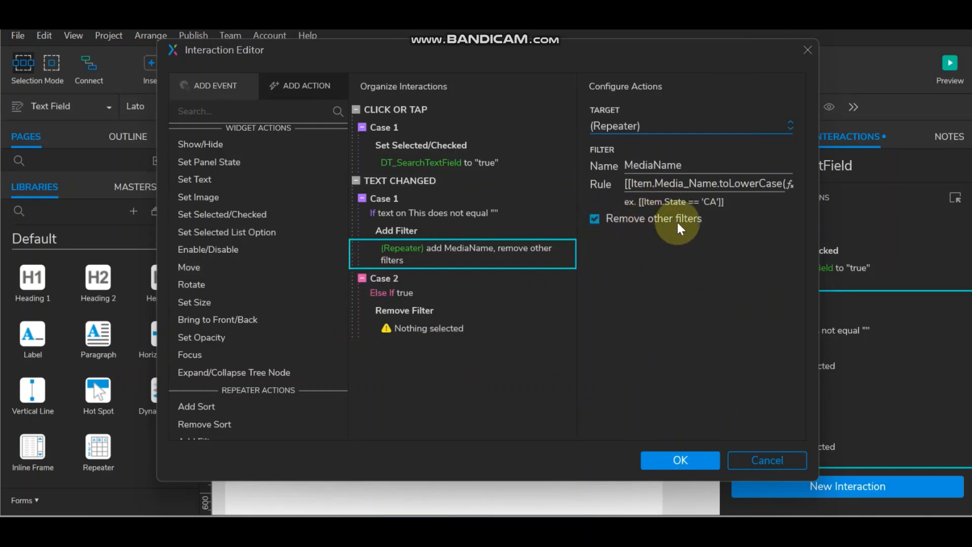
# Step: Set Case 2's Remove Filter action to remove the MediaName filter from the repeater and apply the interactions
pyautogui.click(412, 328)
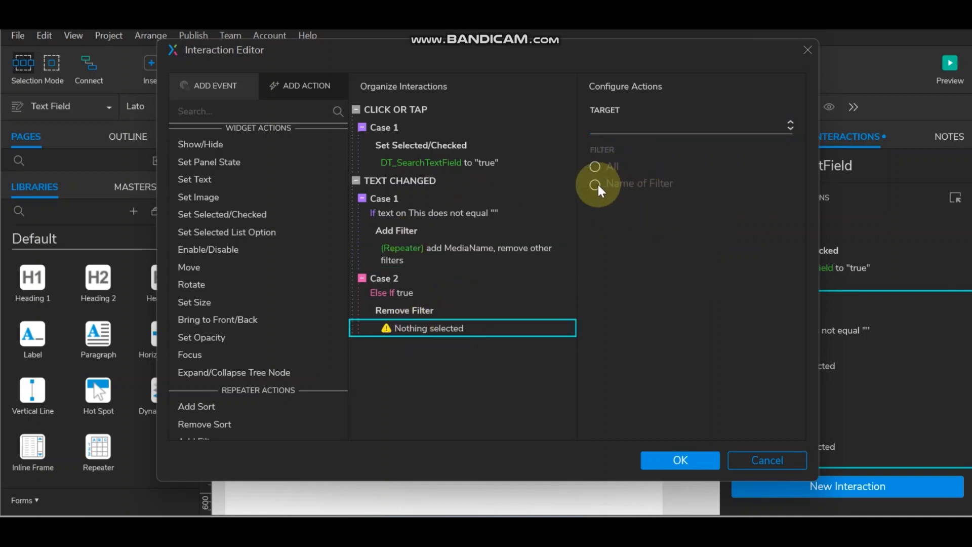
pyautogui.click(636, 125)
pyautogui.click(630, 171)
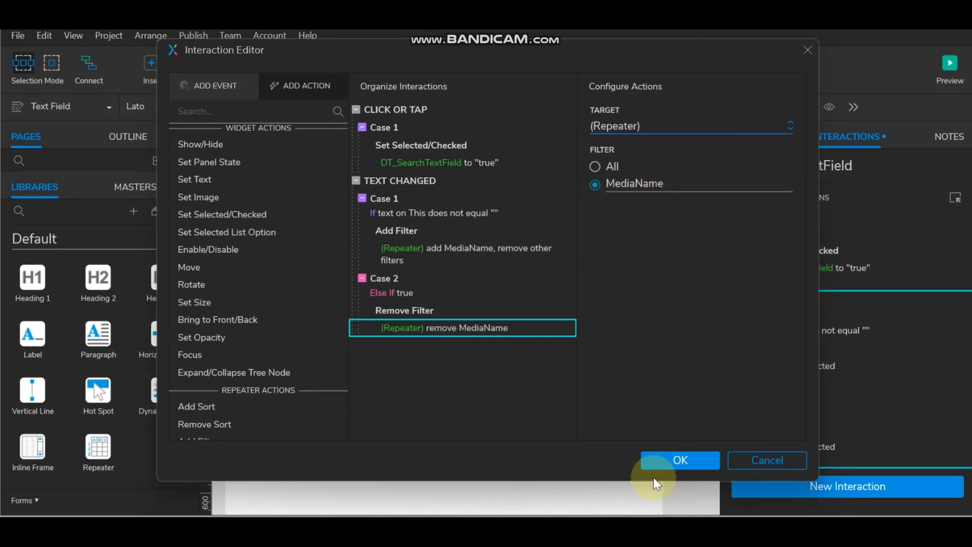
pyautogui.click(671, 459)
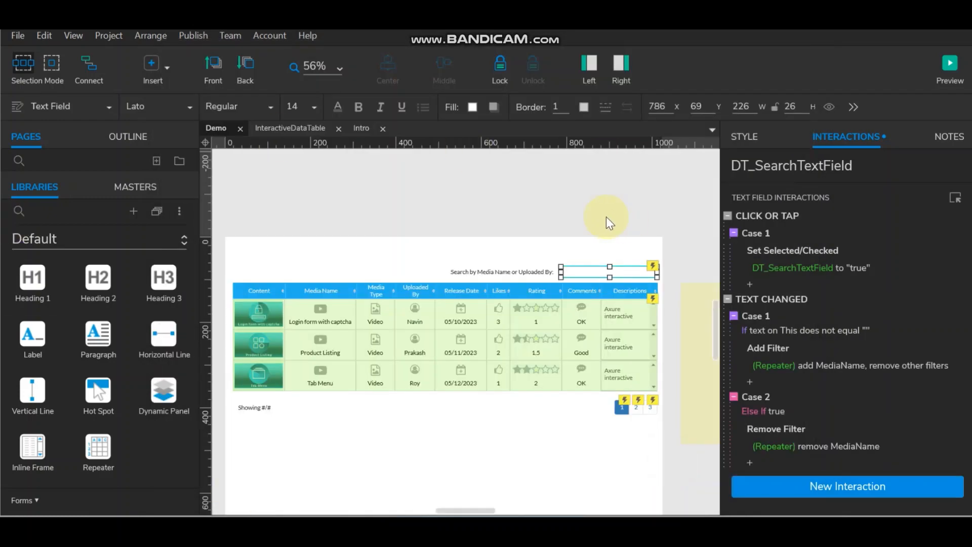
# Step: Move the modal's dynamic panel from beside the page onto the data table and centre it horizontally with the repeater
pyautogui.moveTo(710, 298); pyautogui.dragTo(266, 293)
pyautogui.click(258, 318)
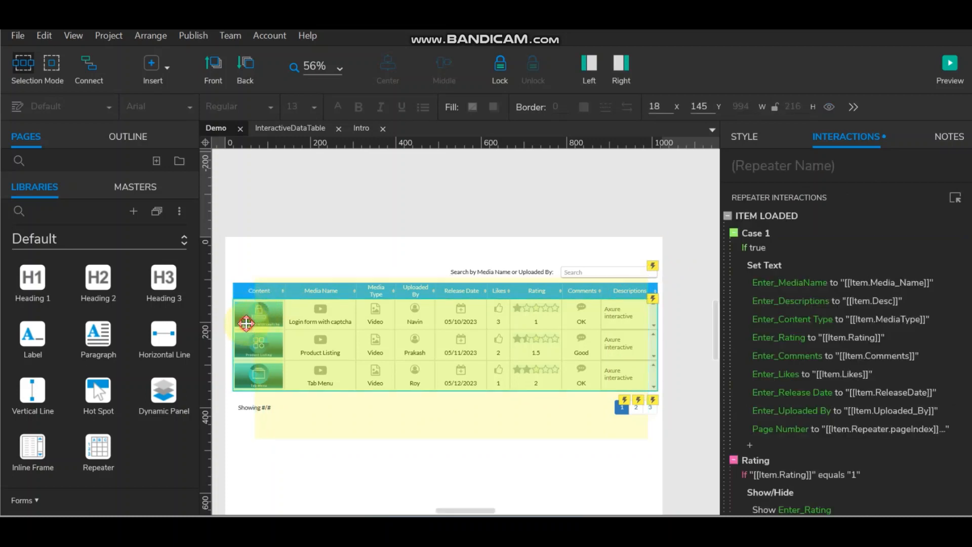
pyautogui.keyDown('ctrl'); pyautogui.click(356, 324); pyautogui.keyUp('ctrl')
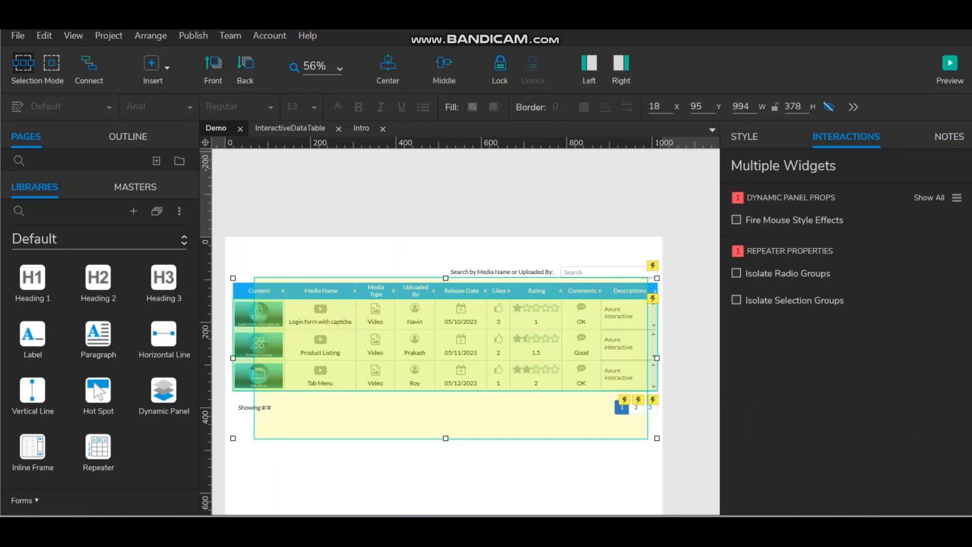
pyautogui.click(390, 69)
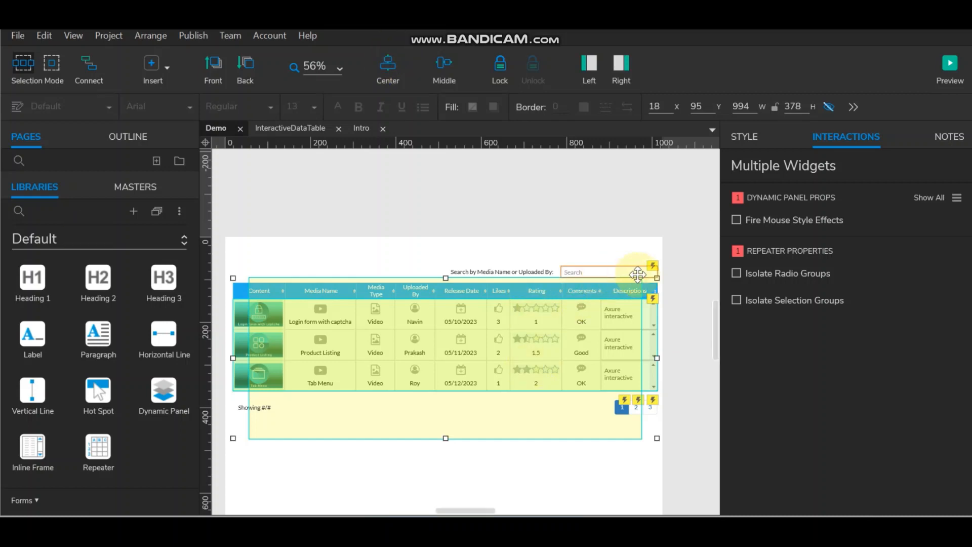
pyautogui.click(690, 278)
# Step: Preview the Demo page and test the pagination by visiting pages 2 and 3 and returning to page 1
pyautogui.click(950, 65)
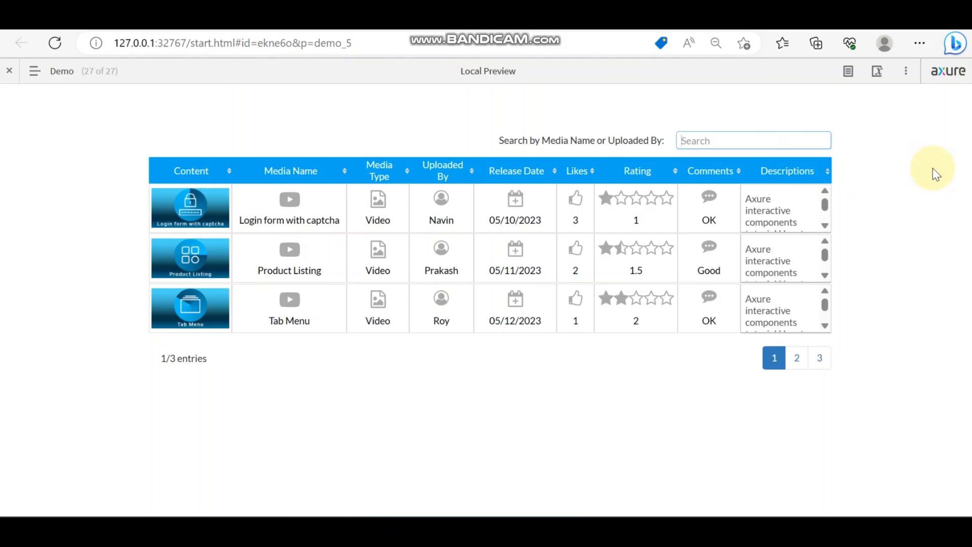
pyautogui.click(797, 358)
pyautogui.click(819, 358)
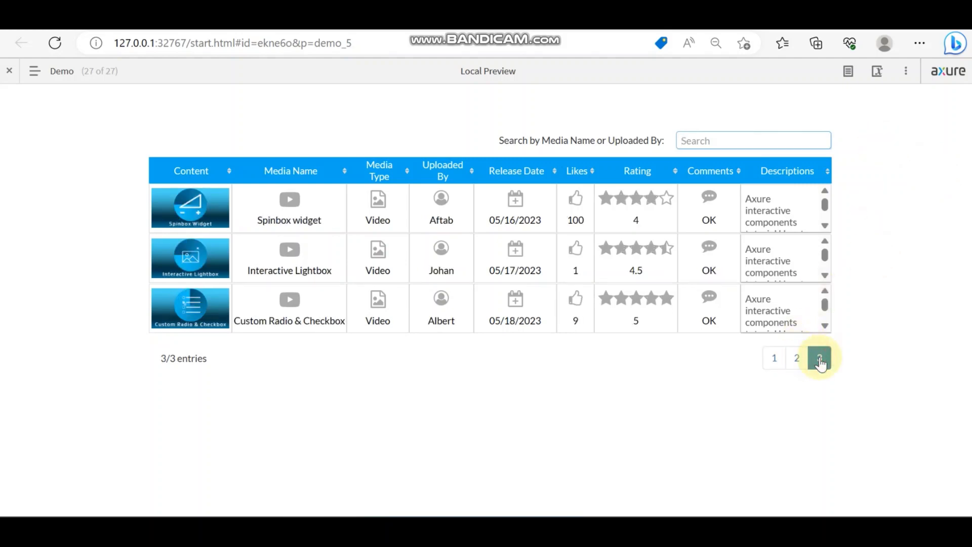
pyautogui.click(774, 358)
# Step: Test the search filter with "AL" and "kr", and clear the search field
pyautogui.click(708, 138)
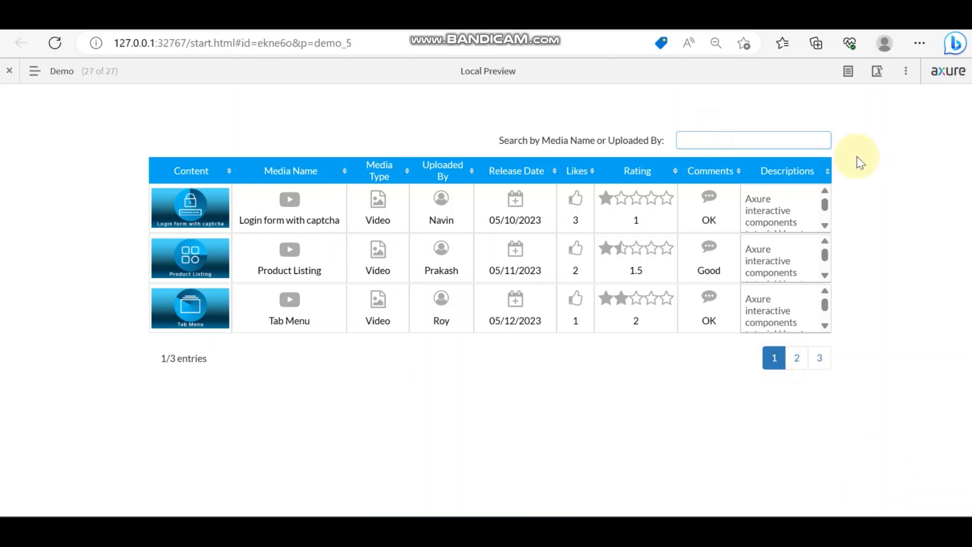
pyautogui.write('AL')
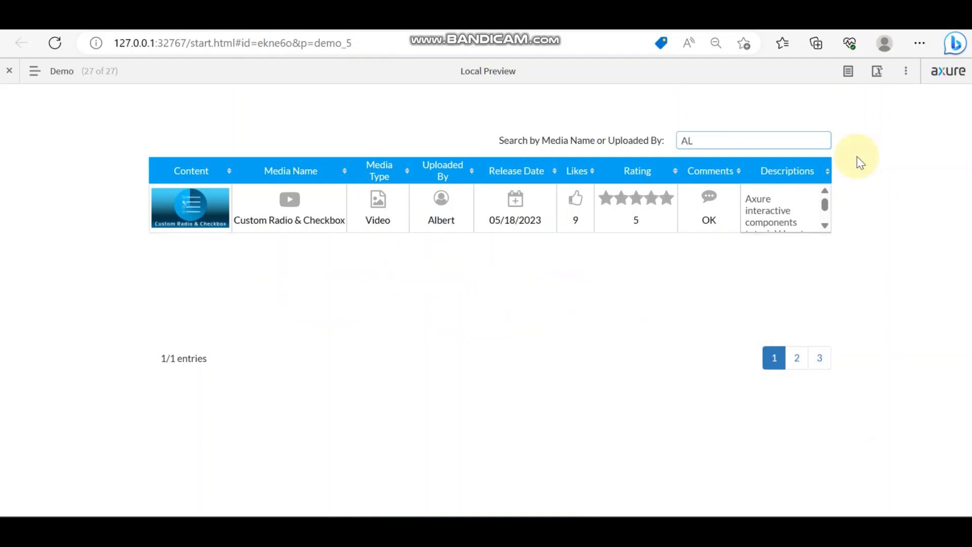
pyautogui.press('BackSpace')
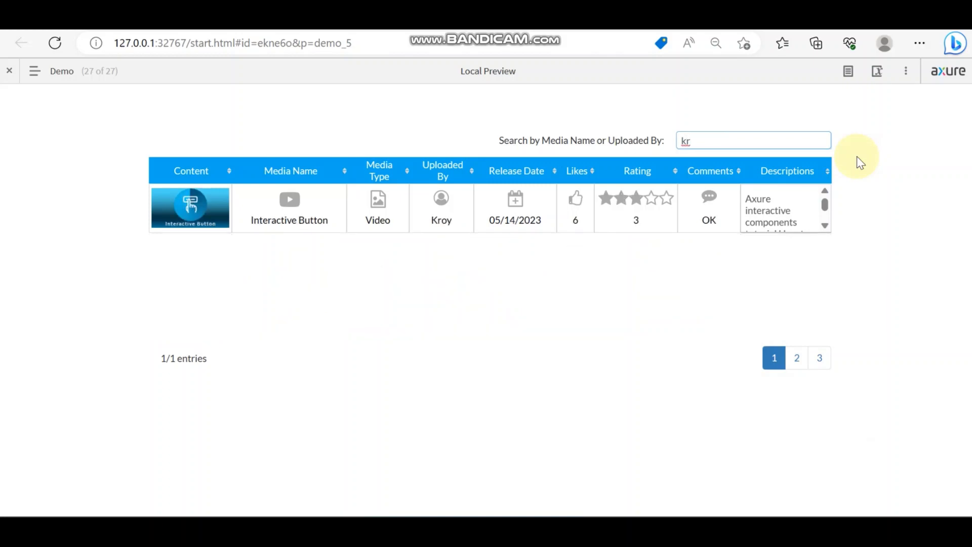
pyautogui.press('BackSpace')
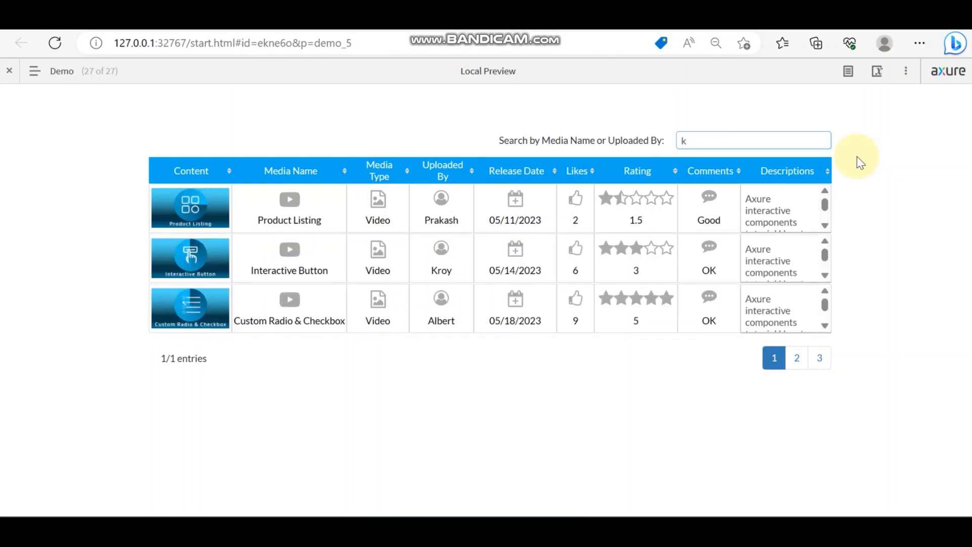
pyautogui.press('BackSpace')
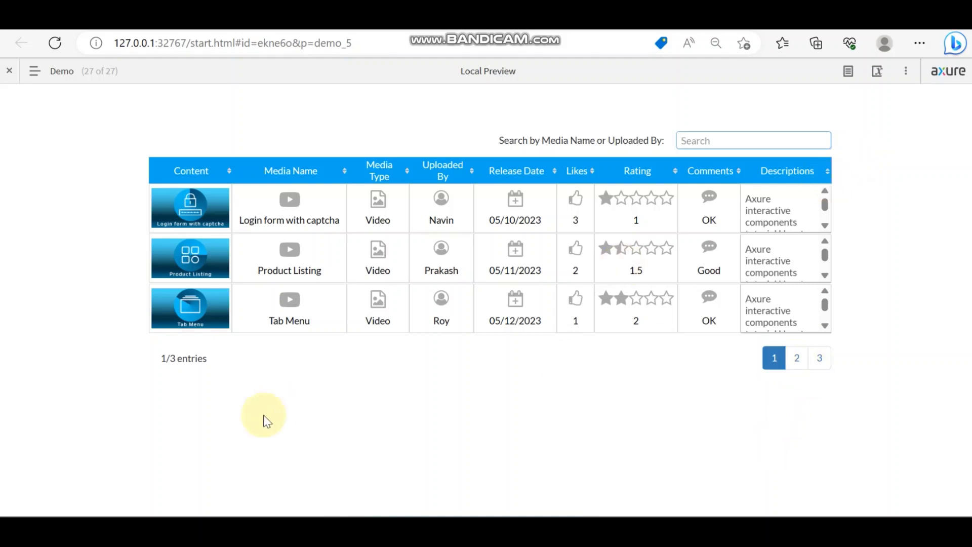
# Step: Open and close the item modals for Login form with captcha and Product Listing
pyautogui.click(180, 209)
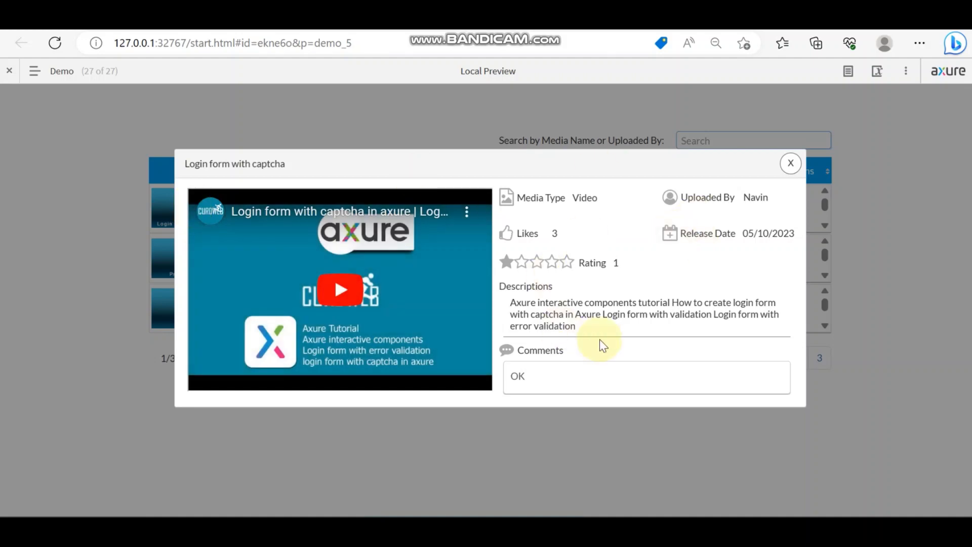
pyautogui.click(787, 166)
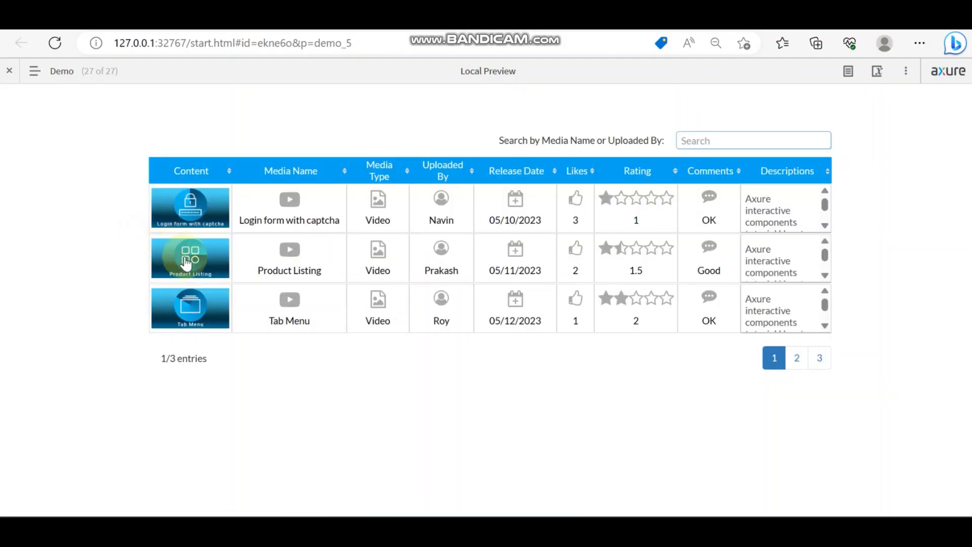
pyautogui.click(190, 261)
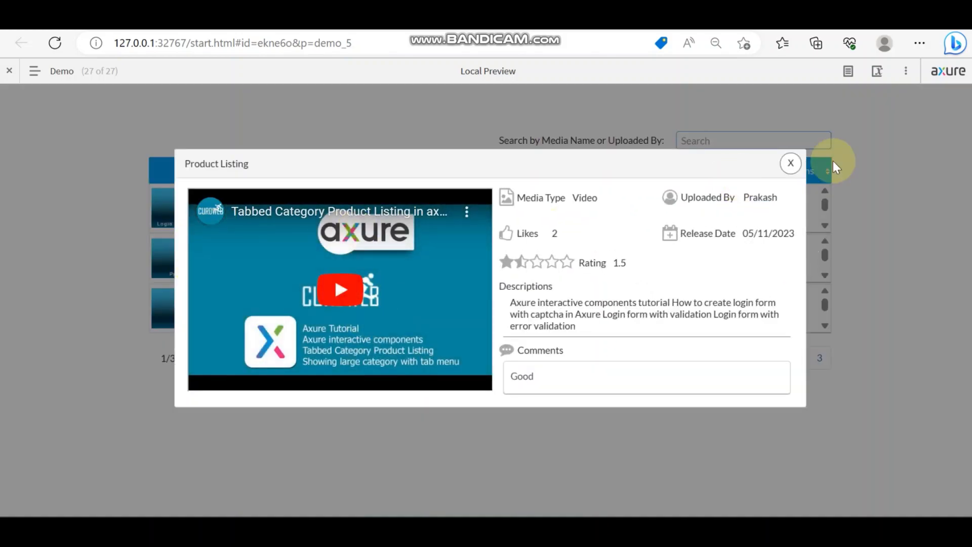
pyautogui.click(791, 164)
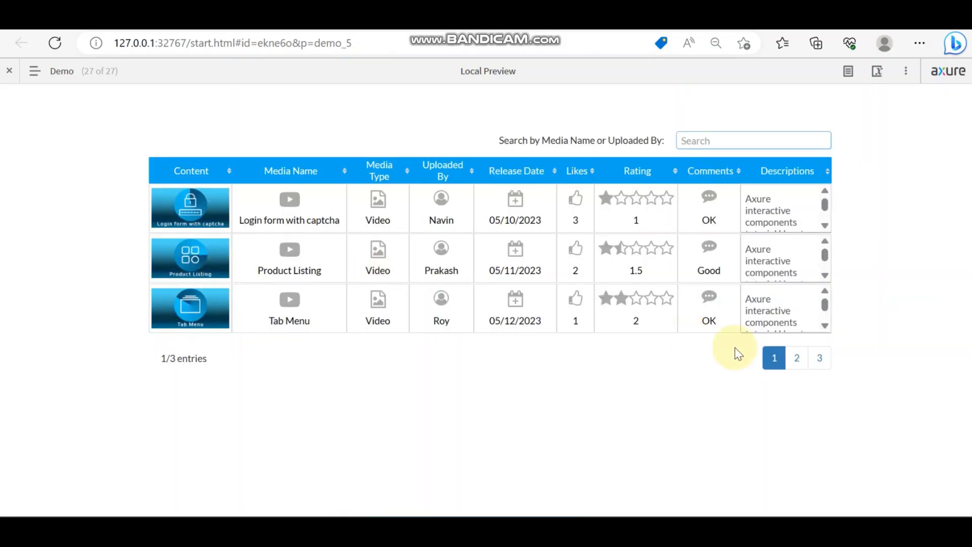
# Step: Go to page 2, open the Interactive Accordion modal, play and pause its video, and close the modal
pyautogui.click(801, 358)
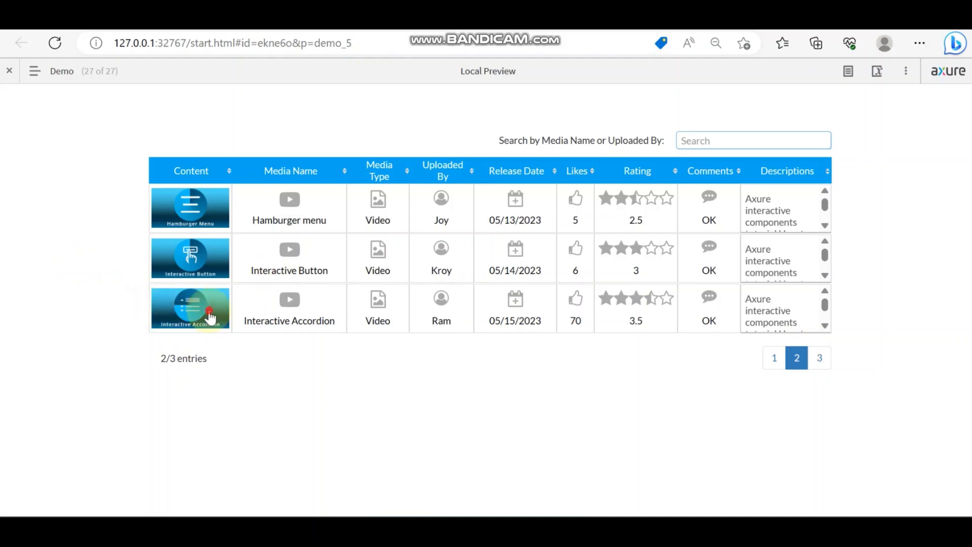
pyautogui.click(192, 306)
pyautogui.click(336, 288)
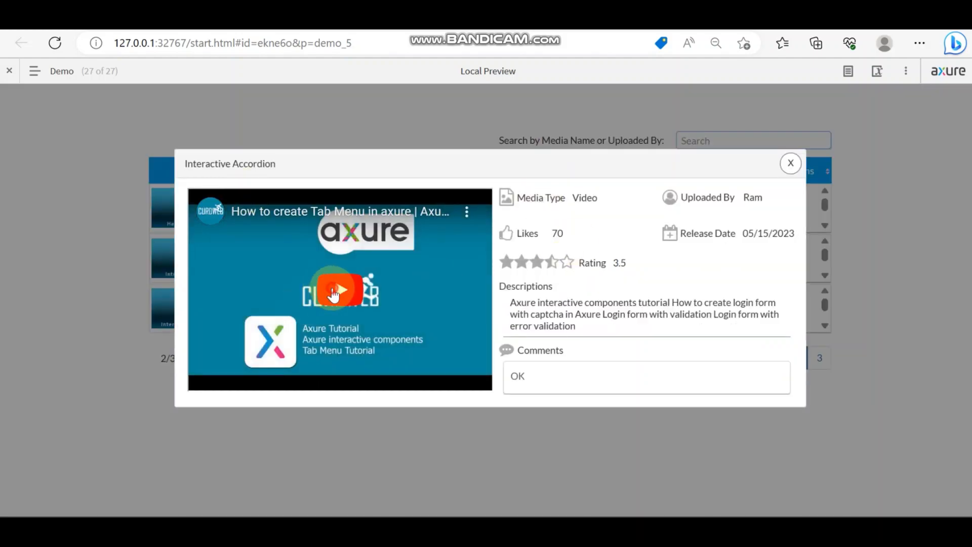
pyautogui.click(213, 376)
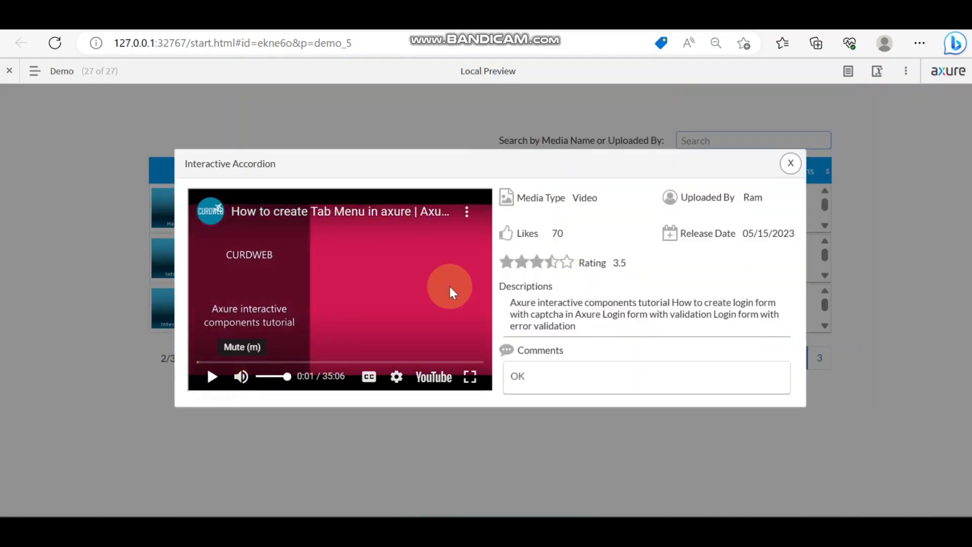
pyautogui.click(936, 235)
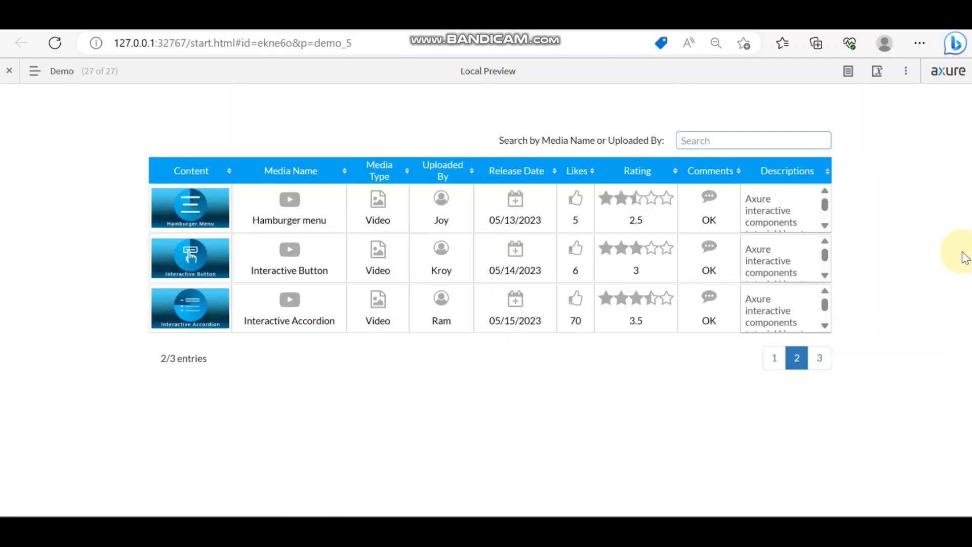